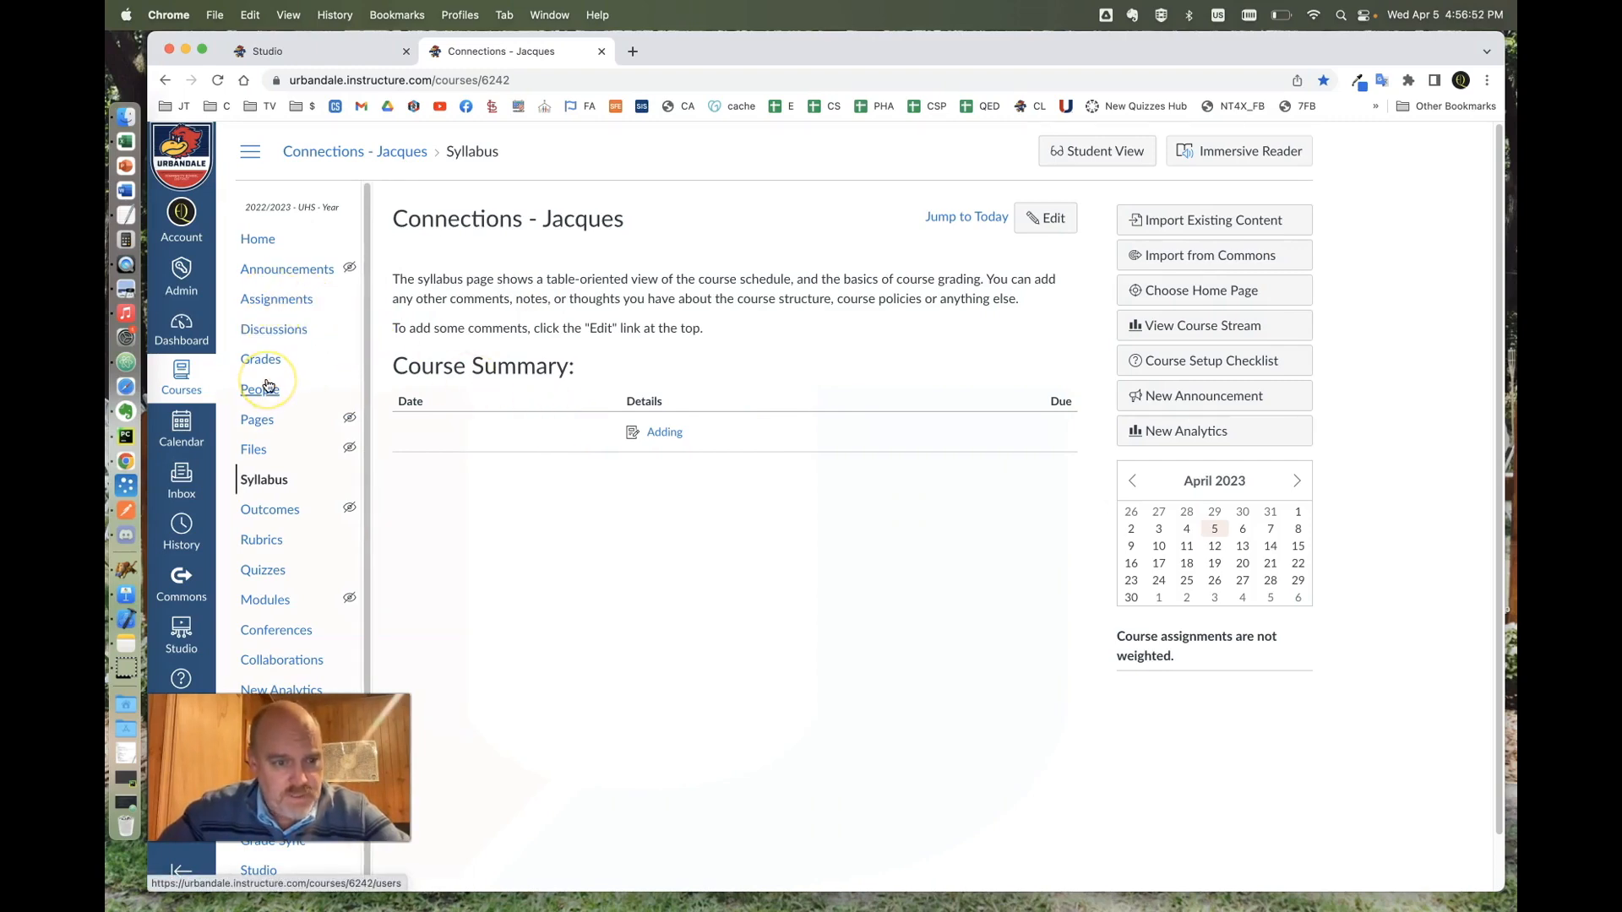
- Create a course module named "Welcome" and publish it
left_click(266, 601)
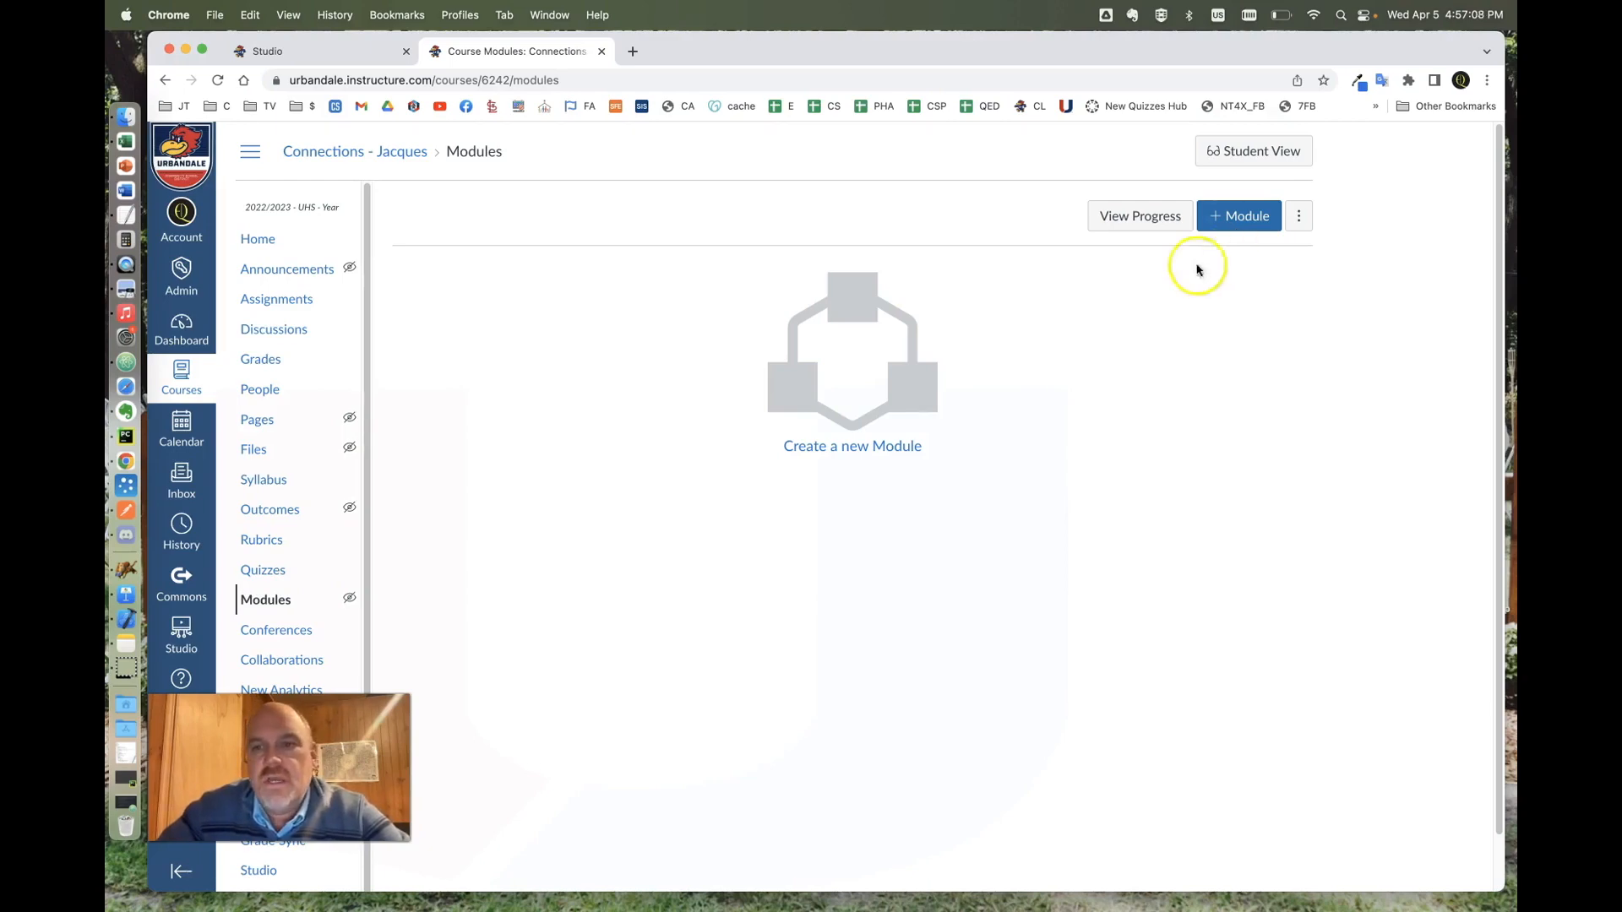
left_click(898, 434)
left_click(716, 432)
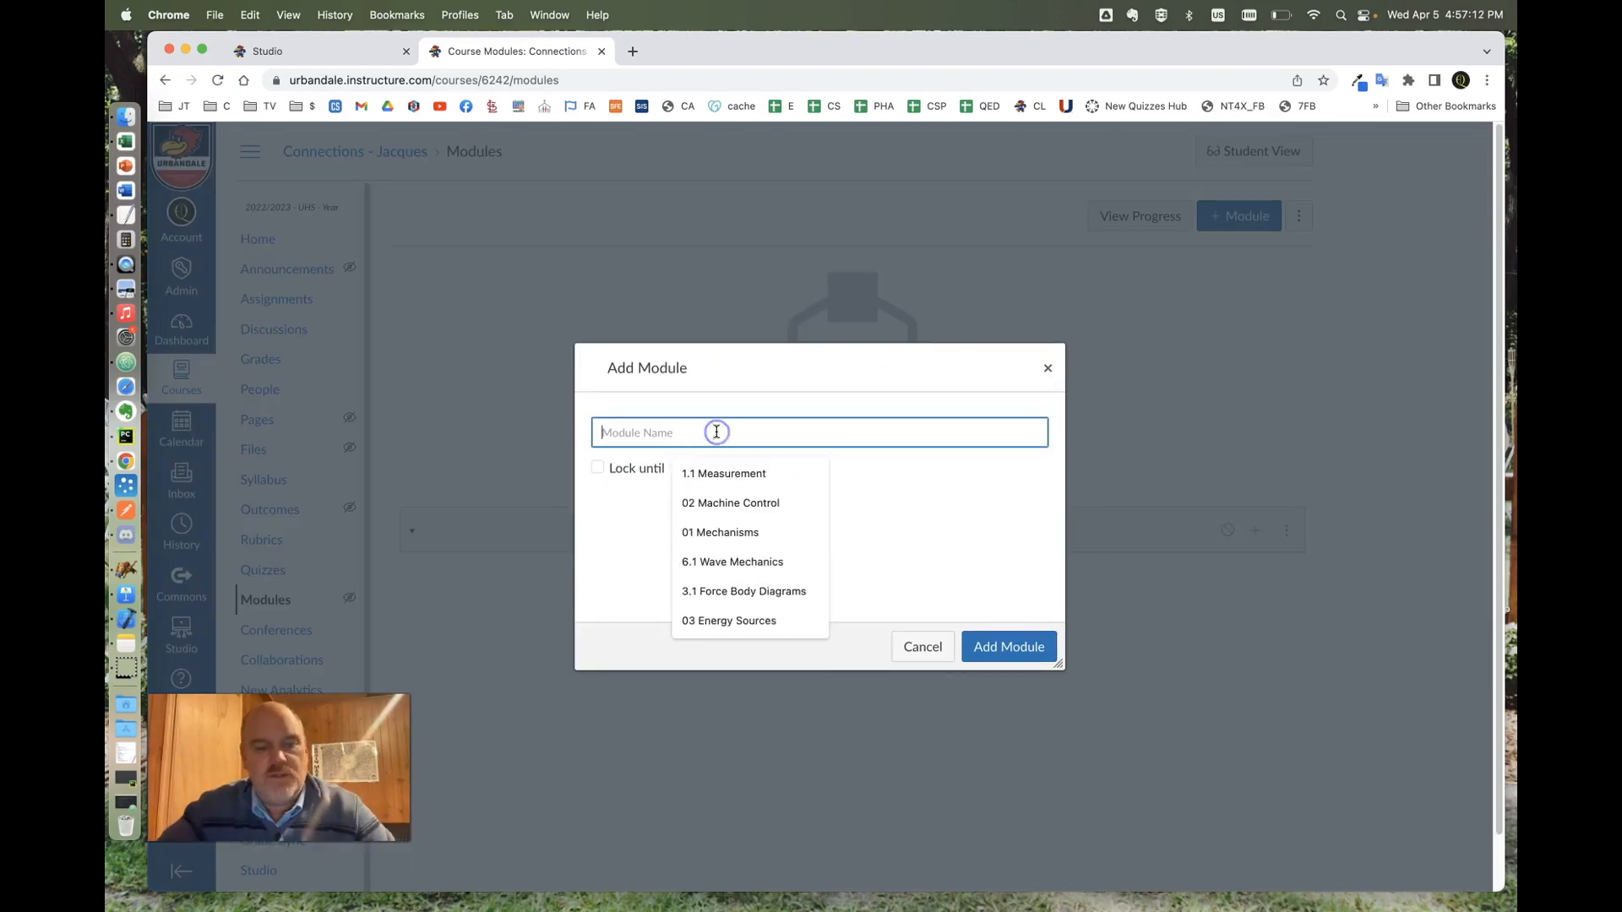
type("Welcome")
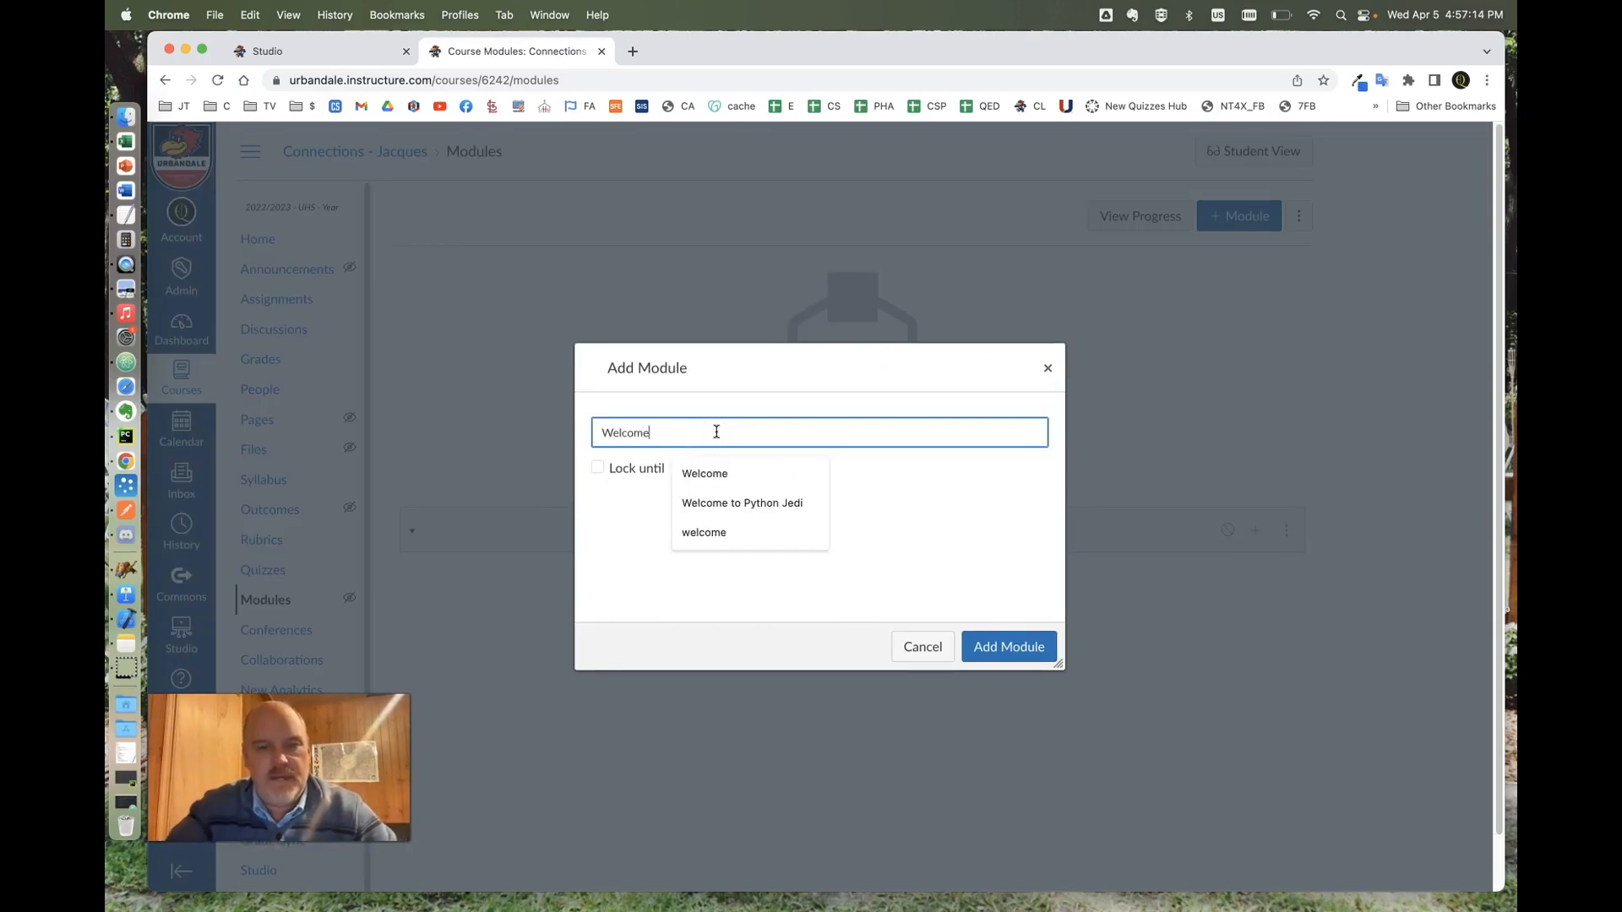
left_click(1014, 646)
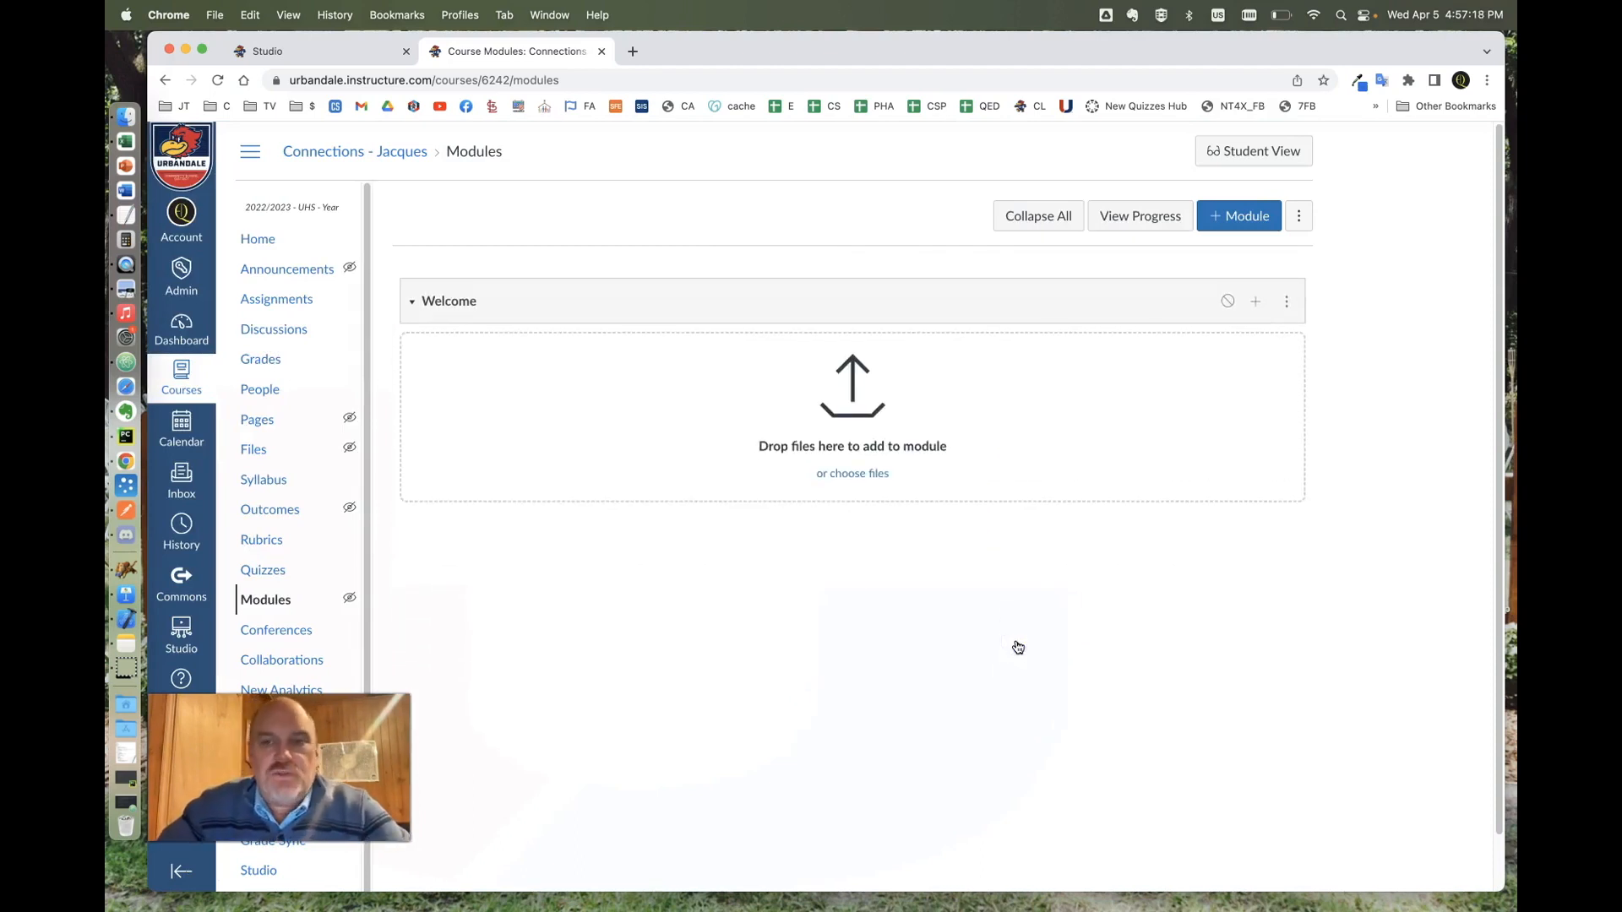
left_click(1228, 301)
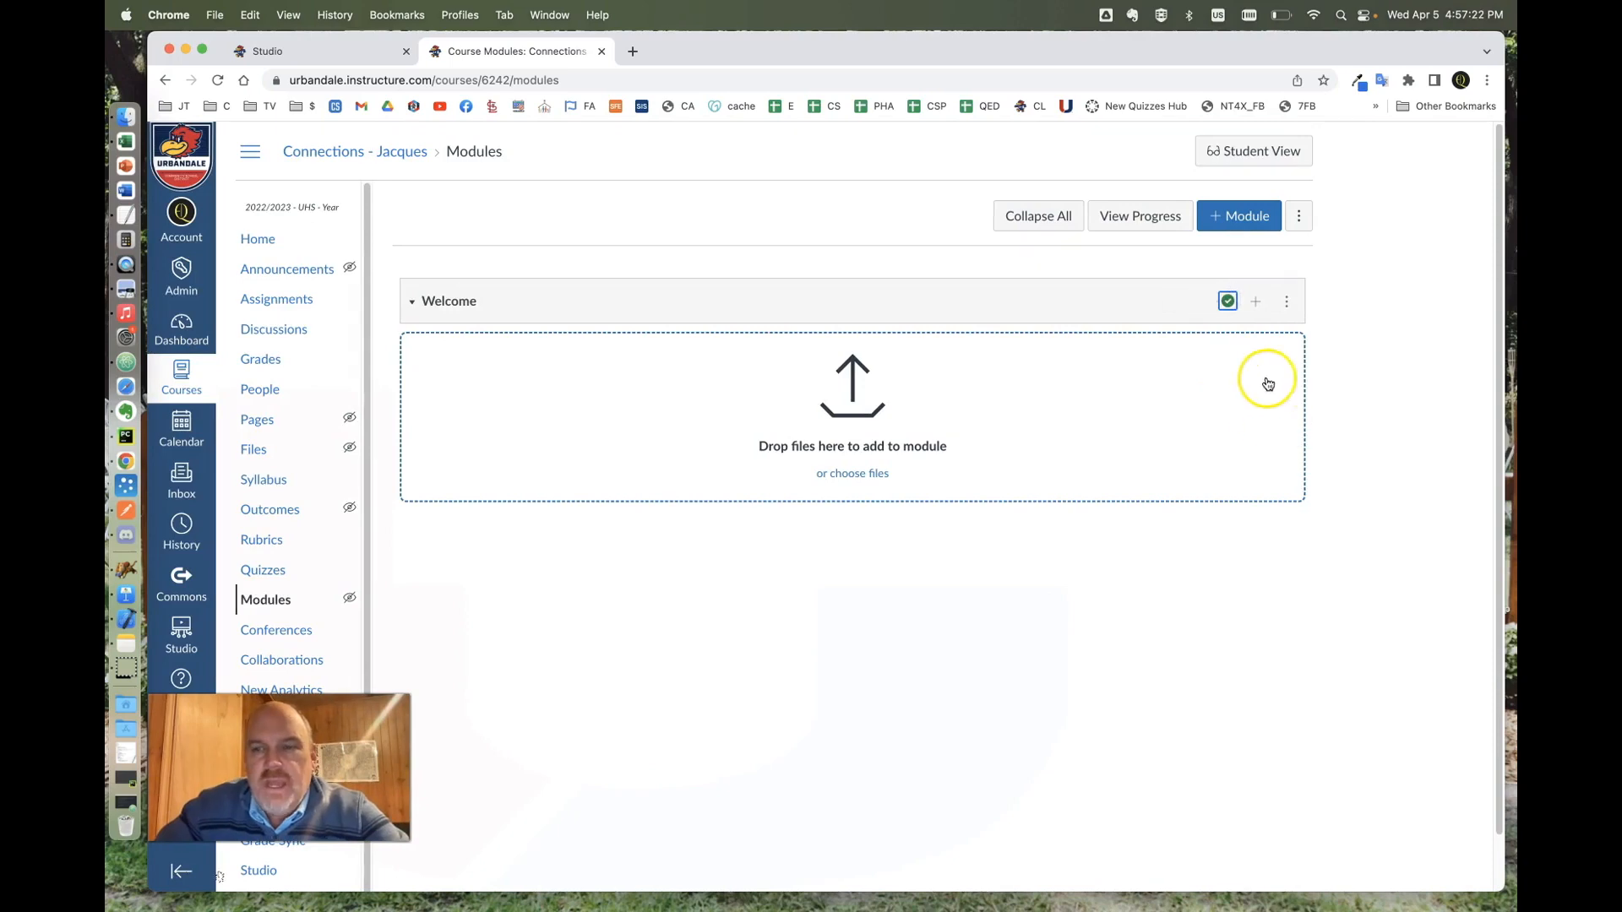
- Add the Grading 4 Learning (G4L) external tool to the Welcome module and publish the item
left_click(1257, 303)
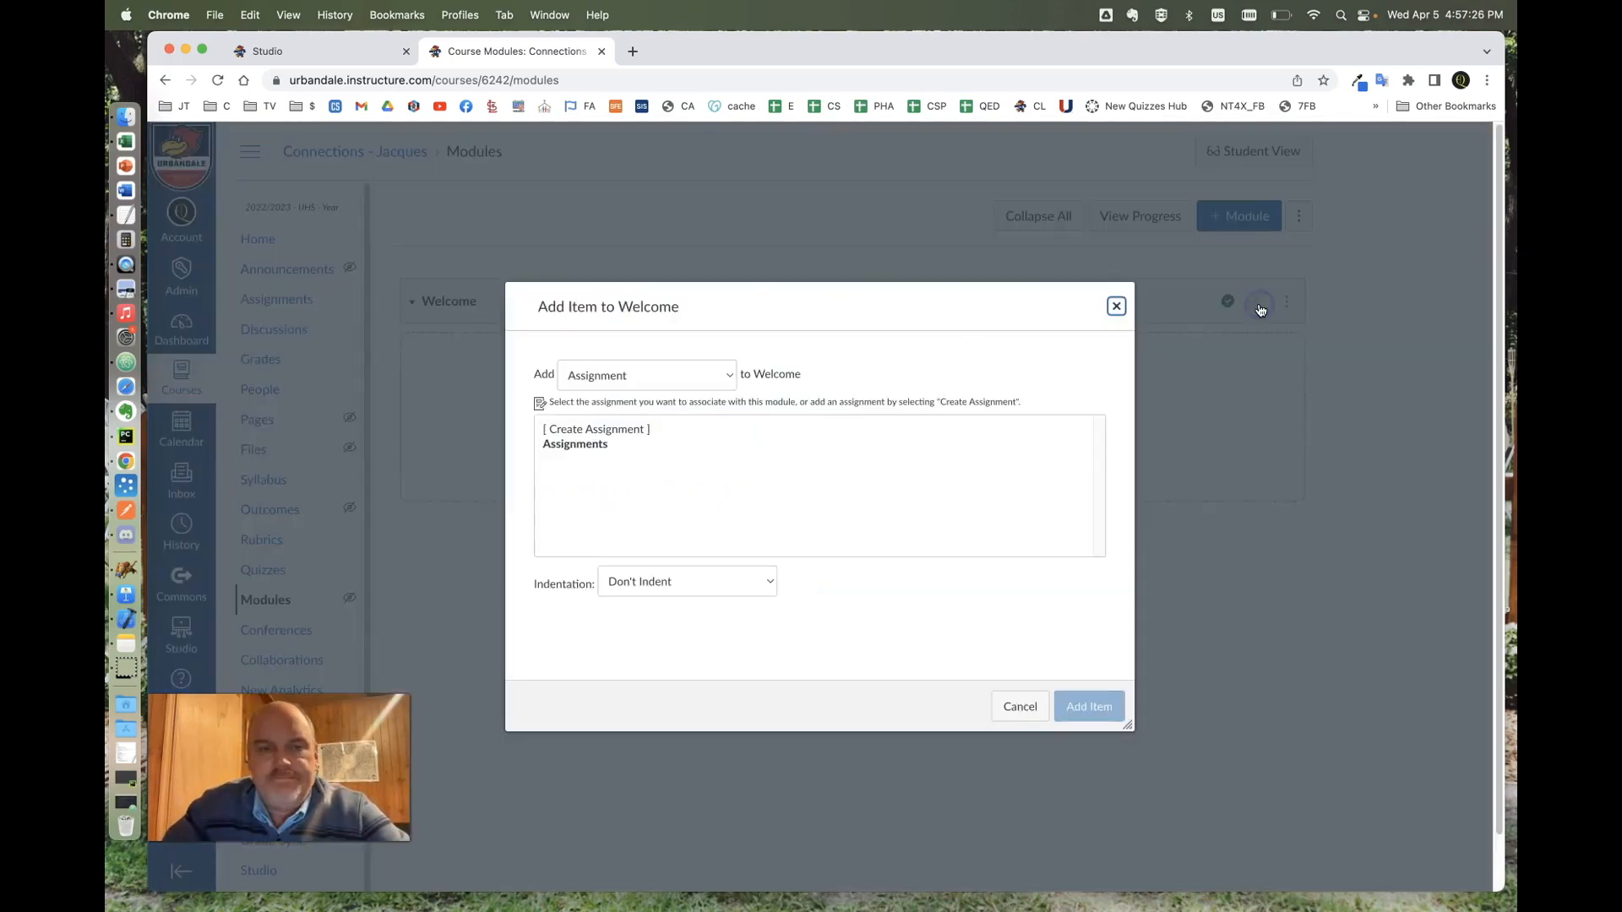
left_click(668, 381)
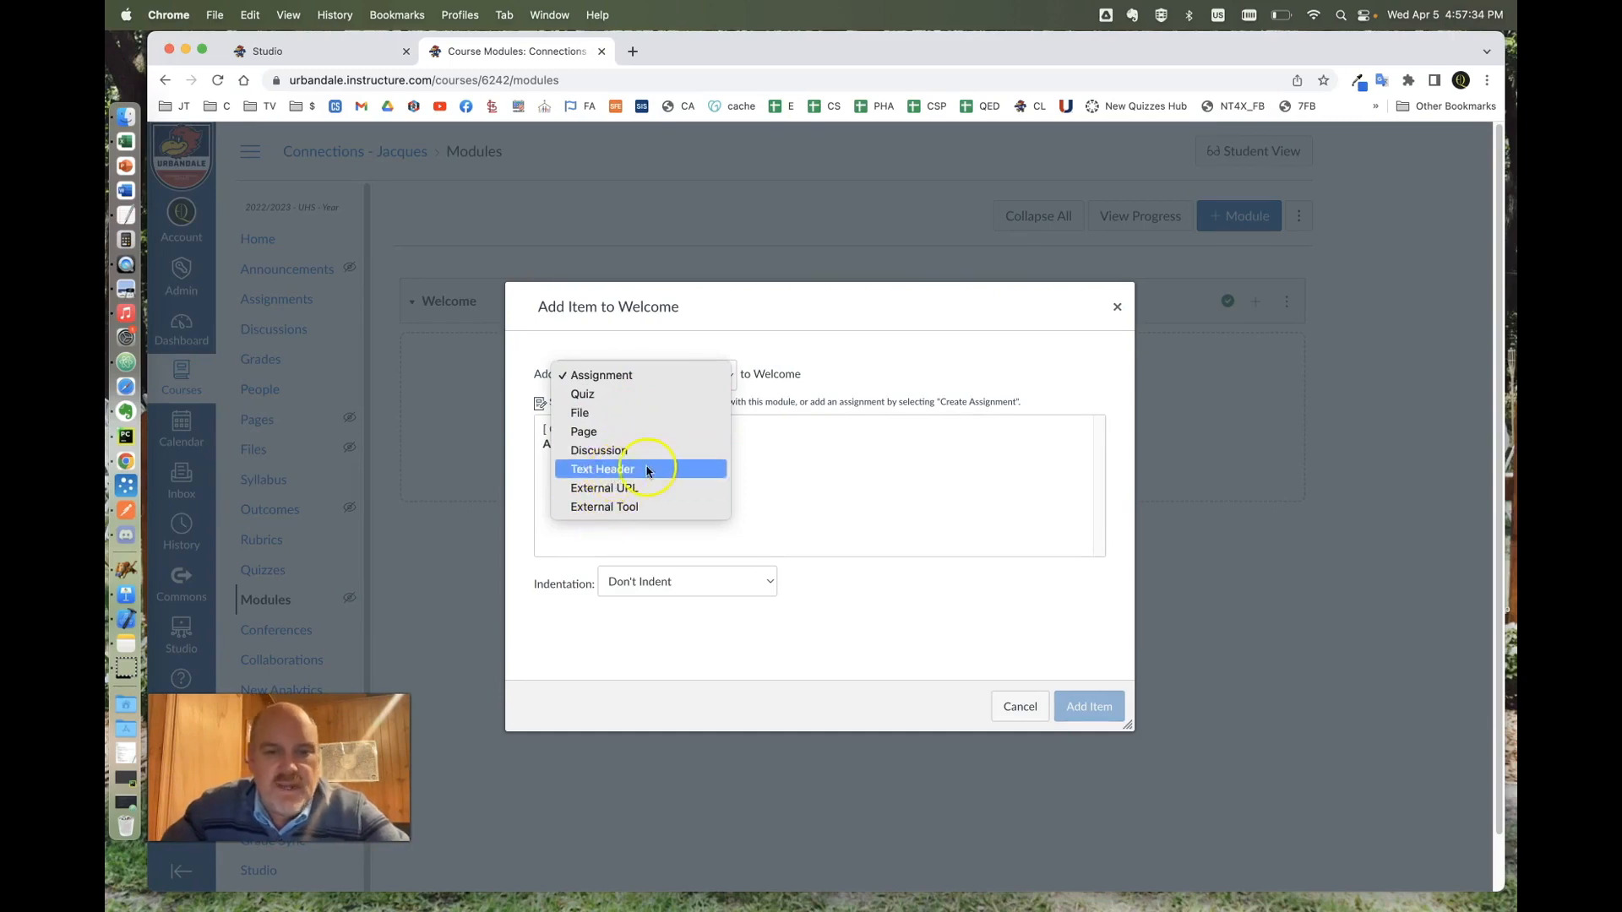
left_click(620, 507)
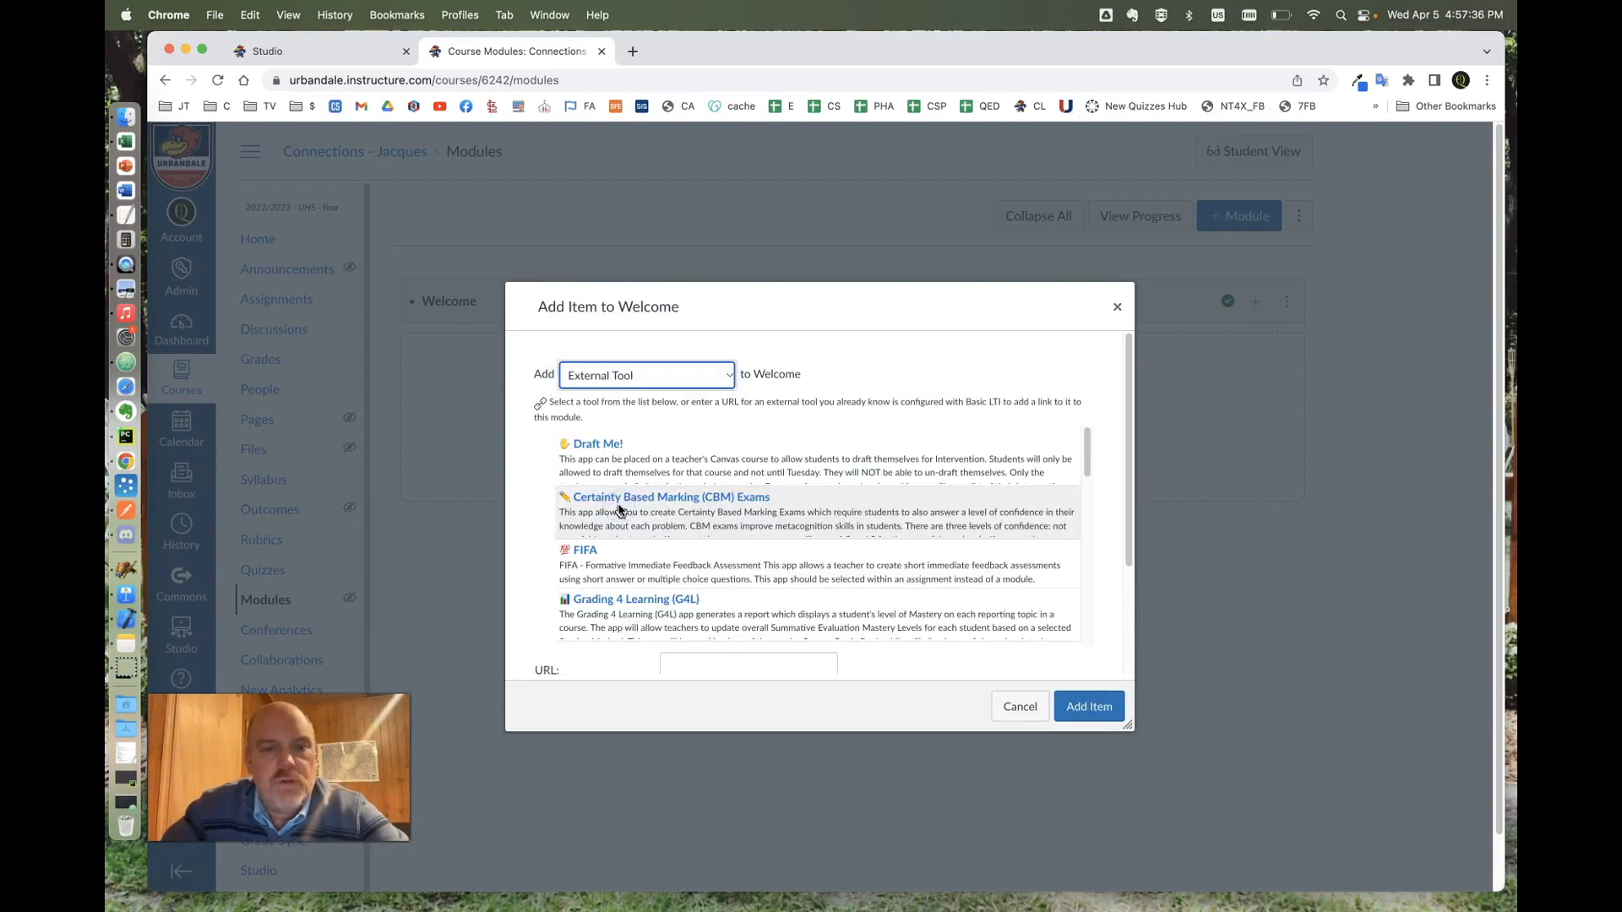
scroll(843, 498, "down", 3)
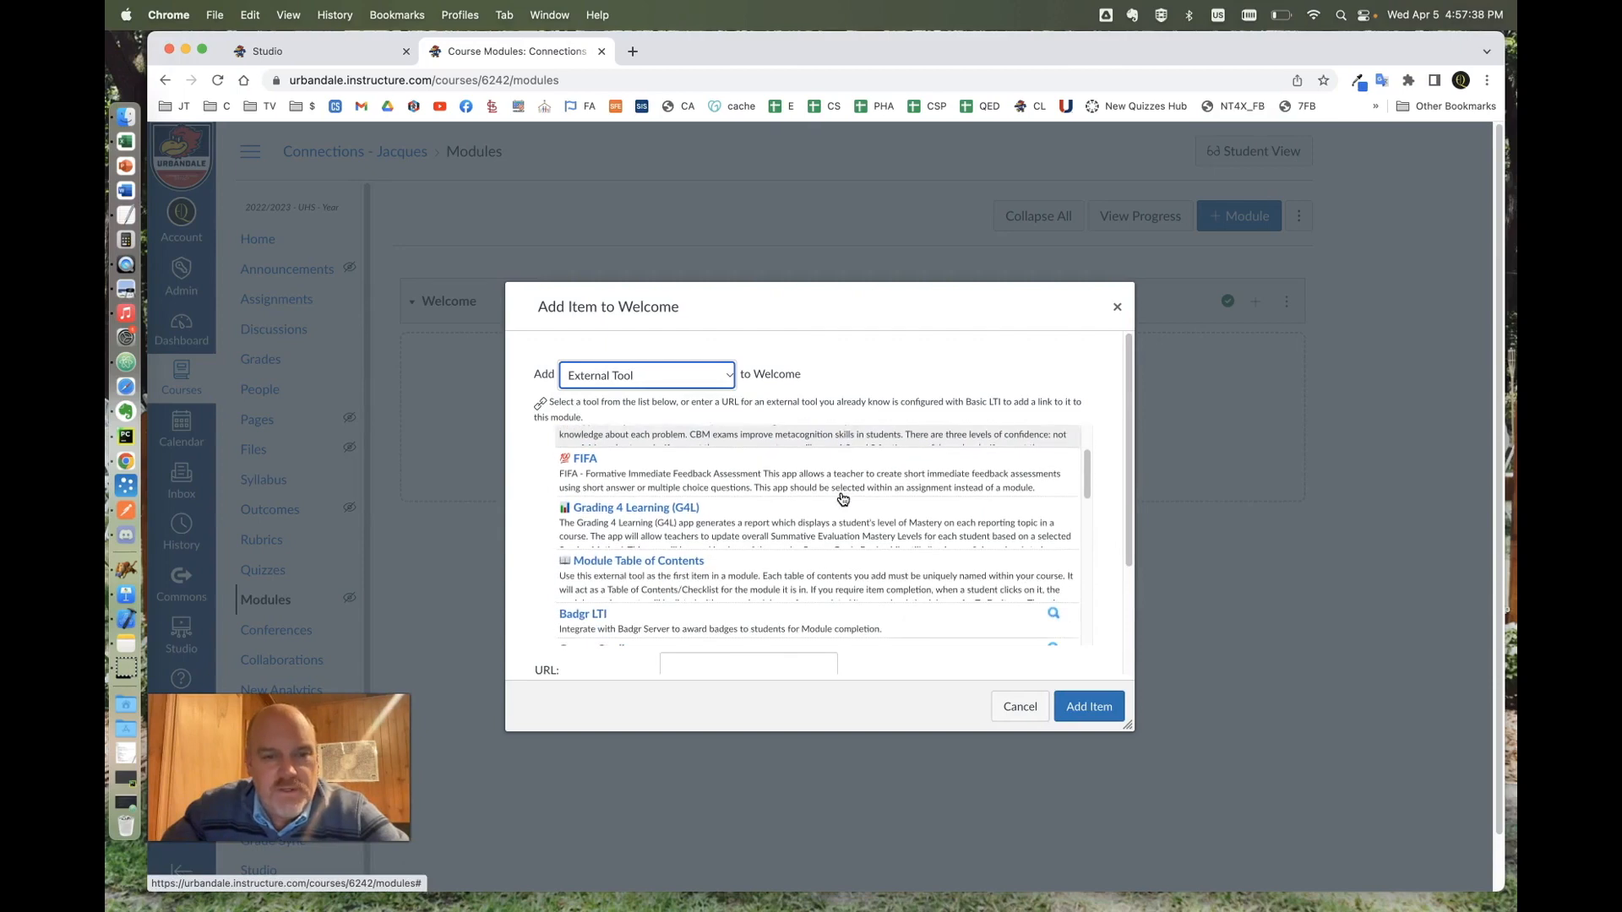
left_click(645, 517)
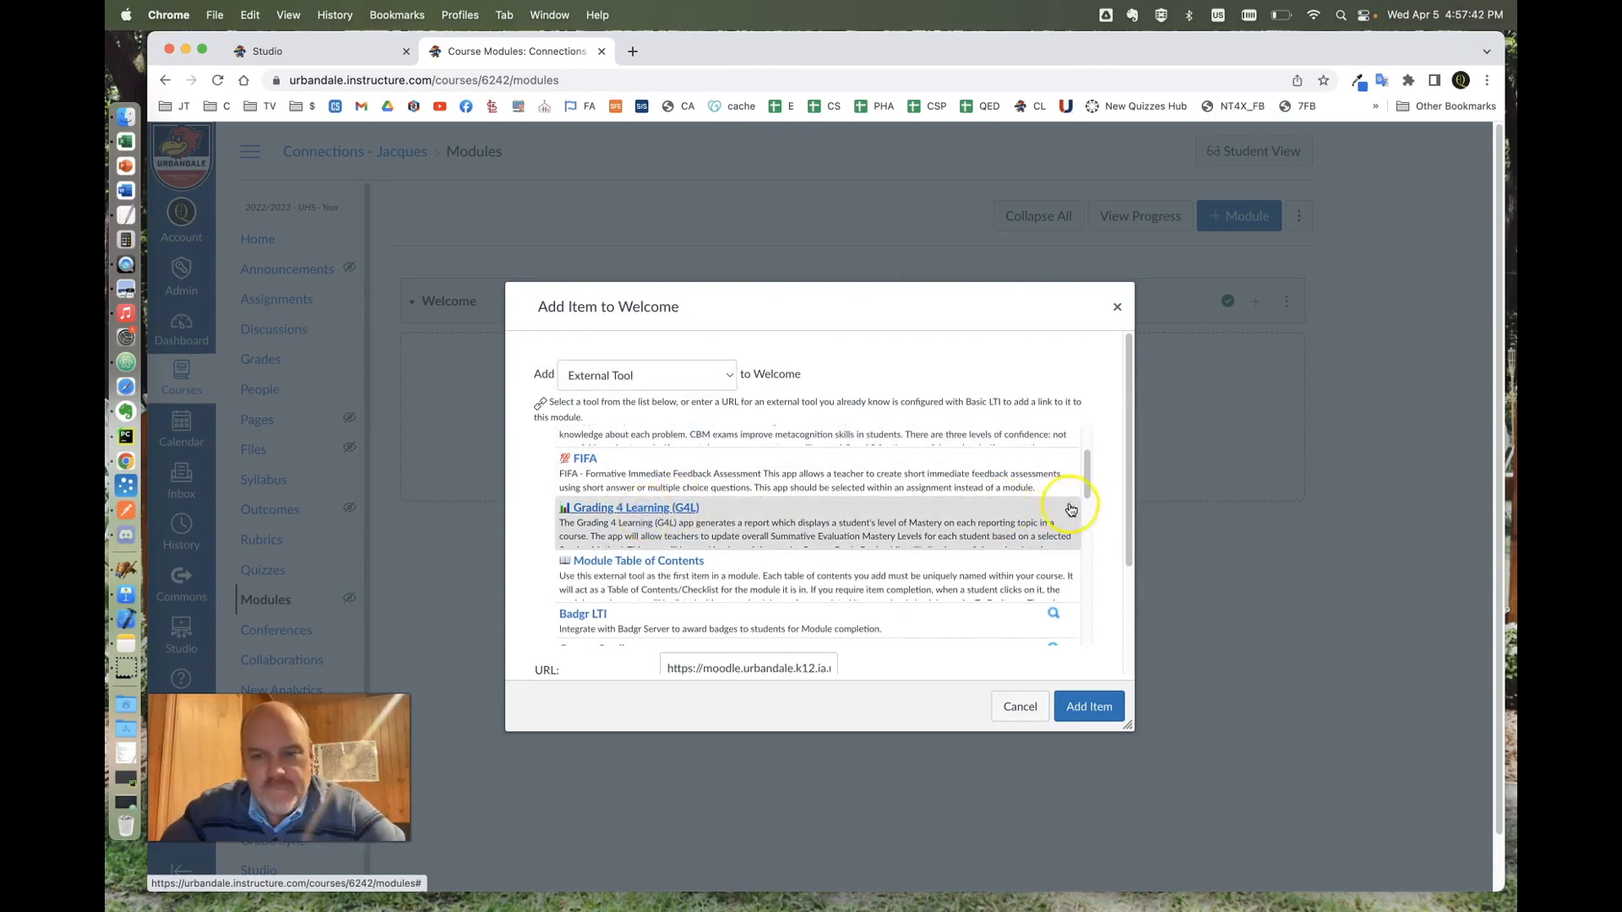
scroll(1097, 518, "down", 3)
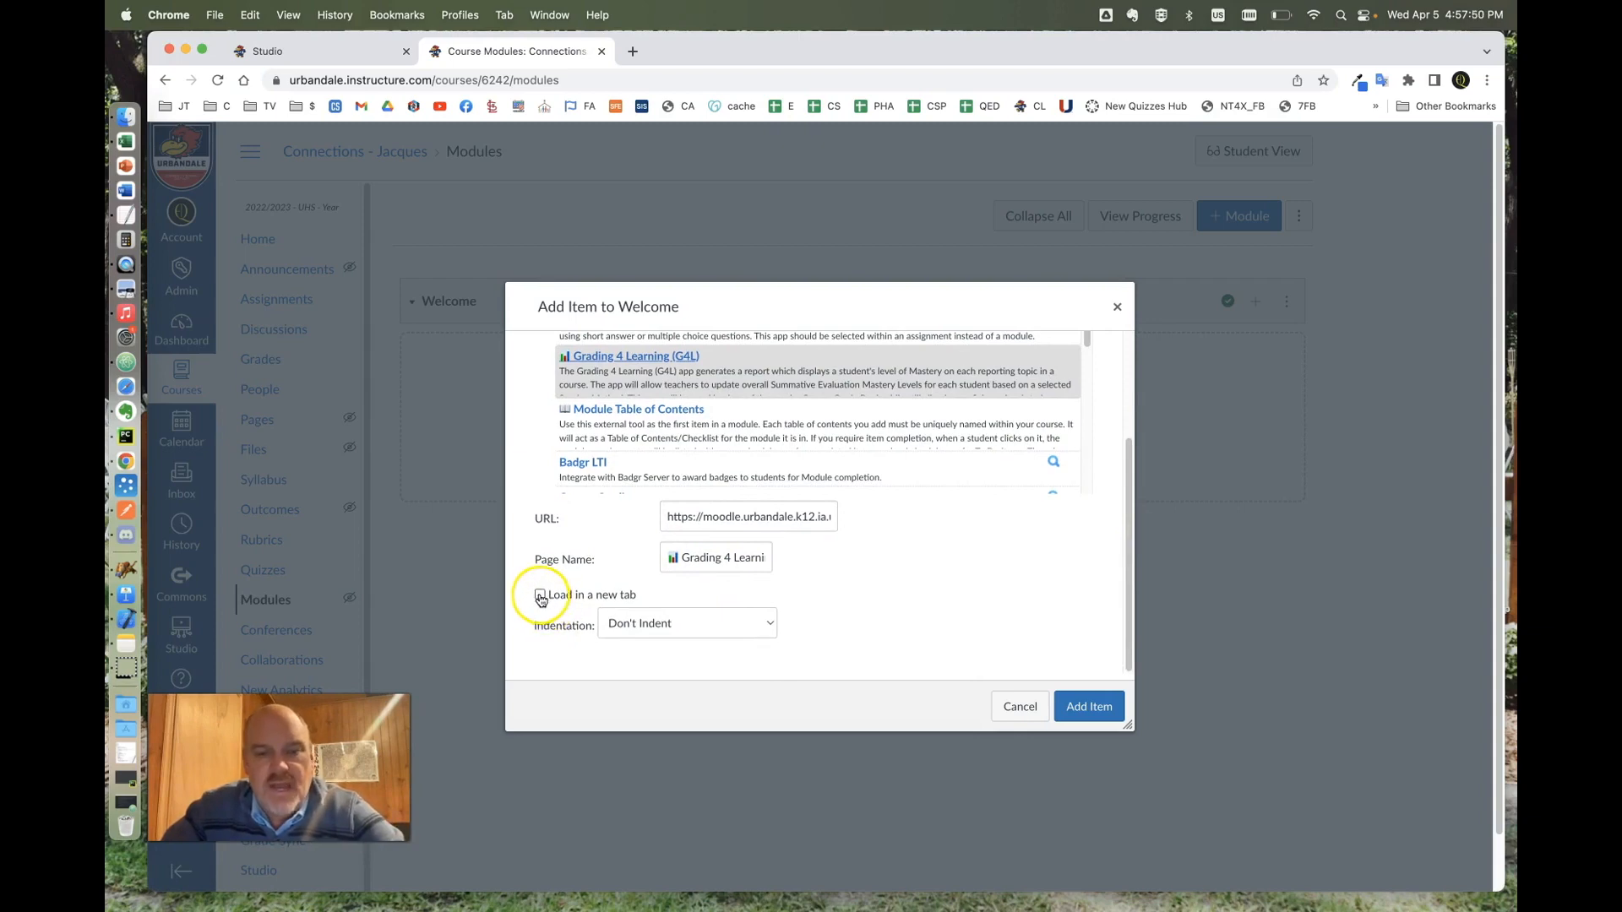
left_click(1088, 706)
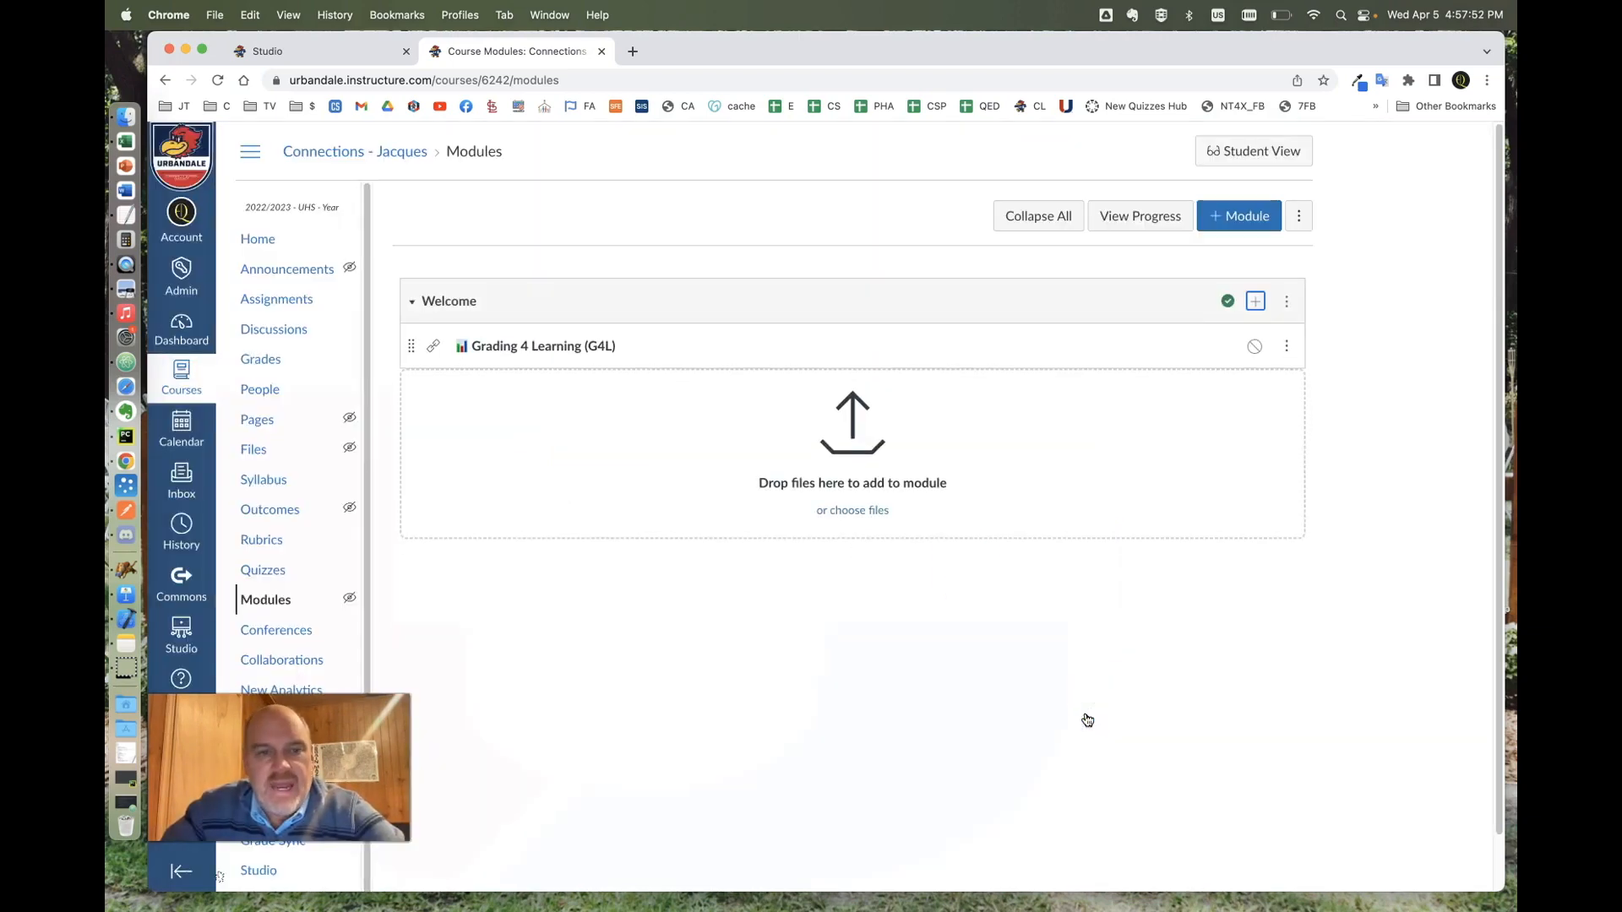
left_click(1253, 347)
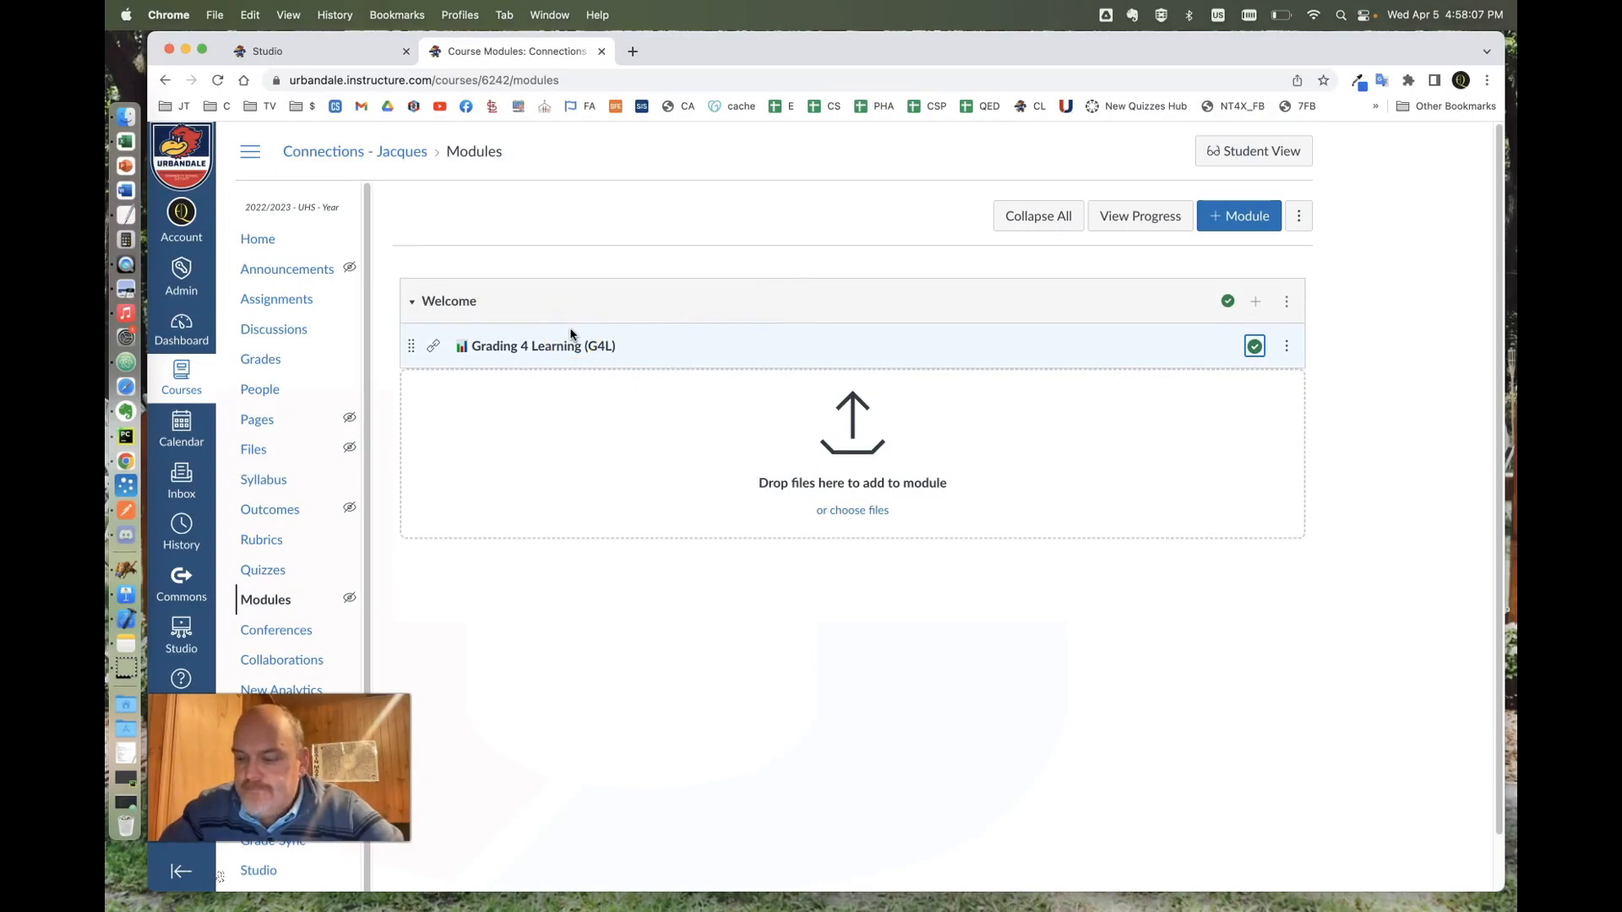
- Open the Grading 4 Learning (G4L) item and choose Art Level 1 as the course for importing reporting topics
left_click(532, 348)
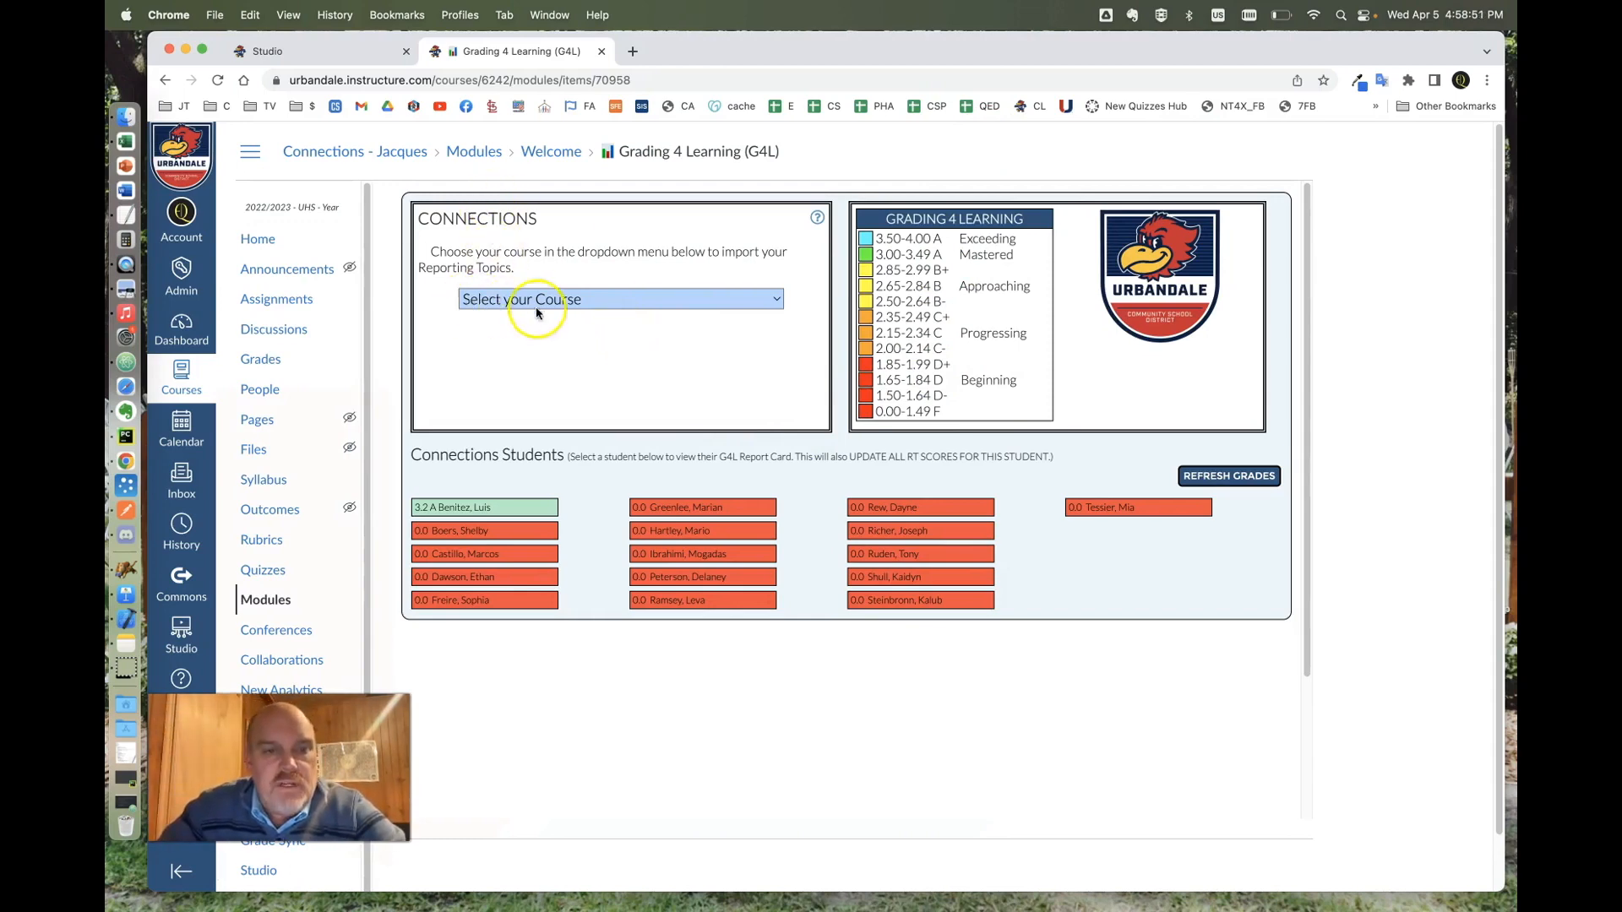
left_click(768, 303)
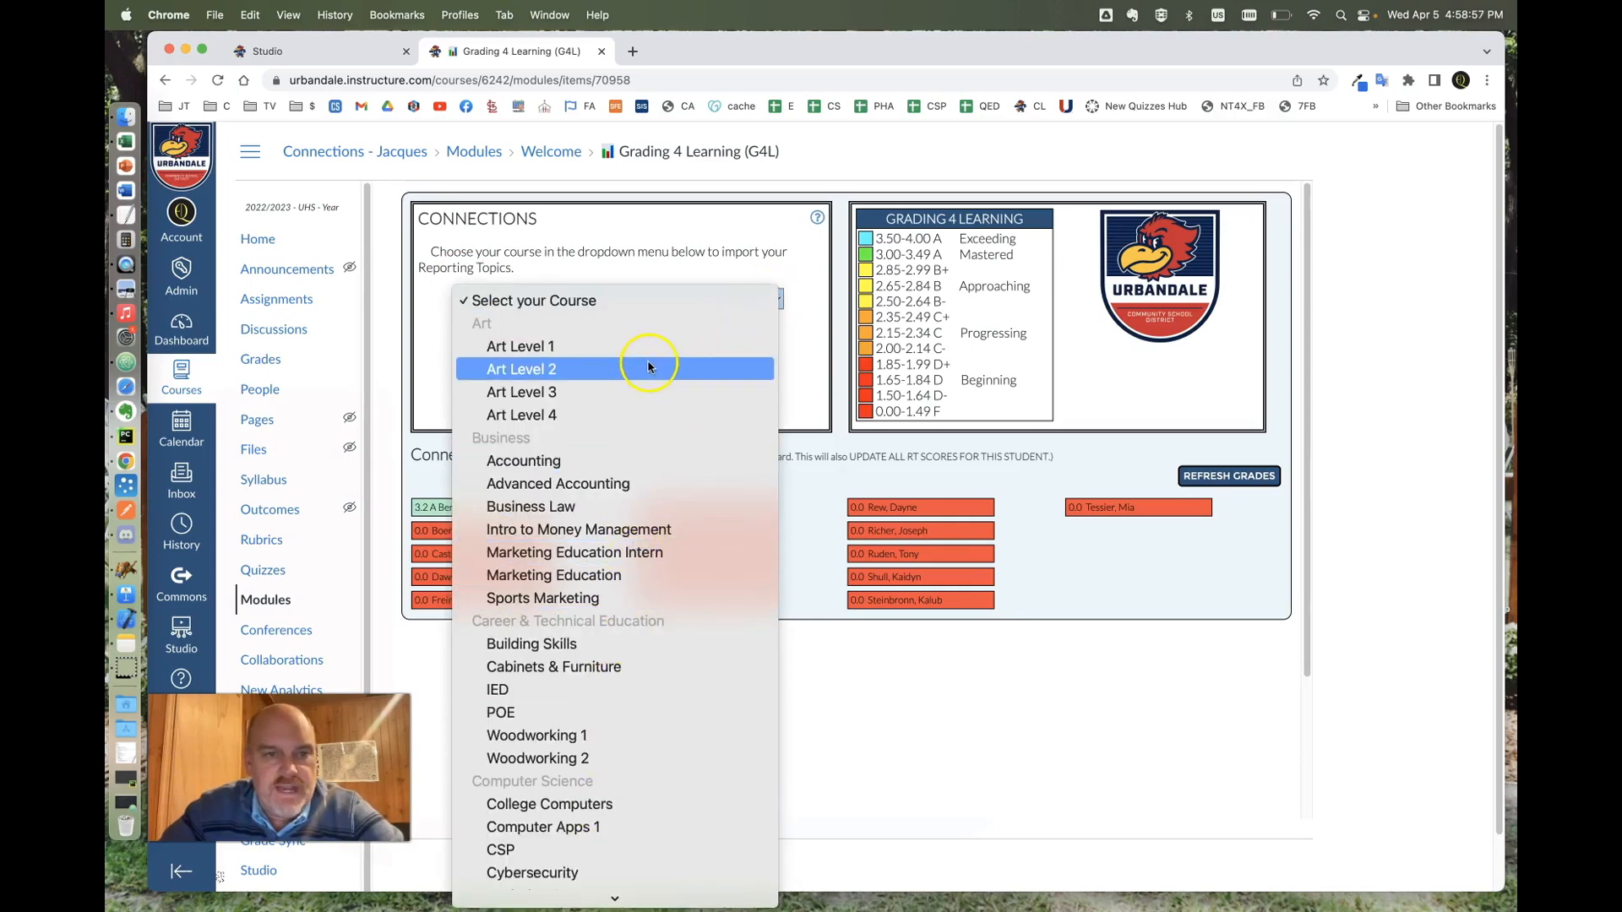
scroll(640, 511, "down", 10)
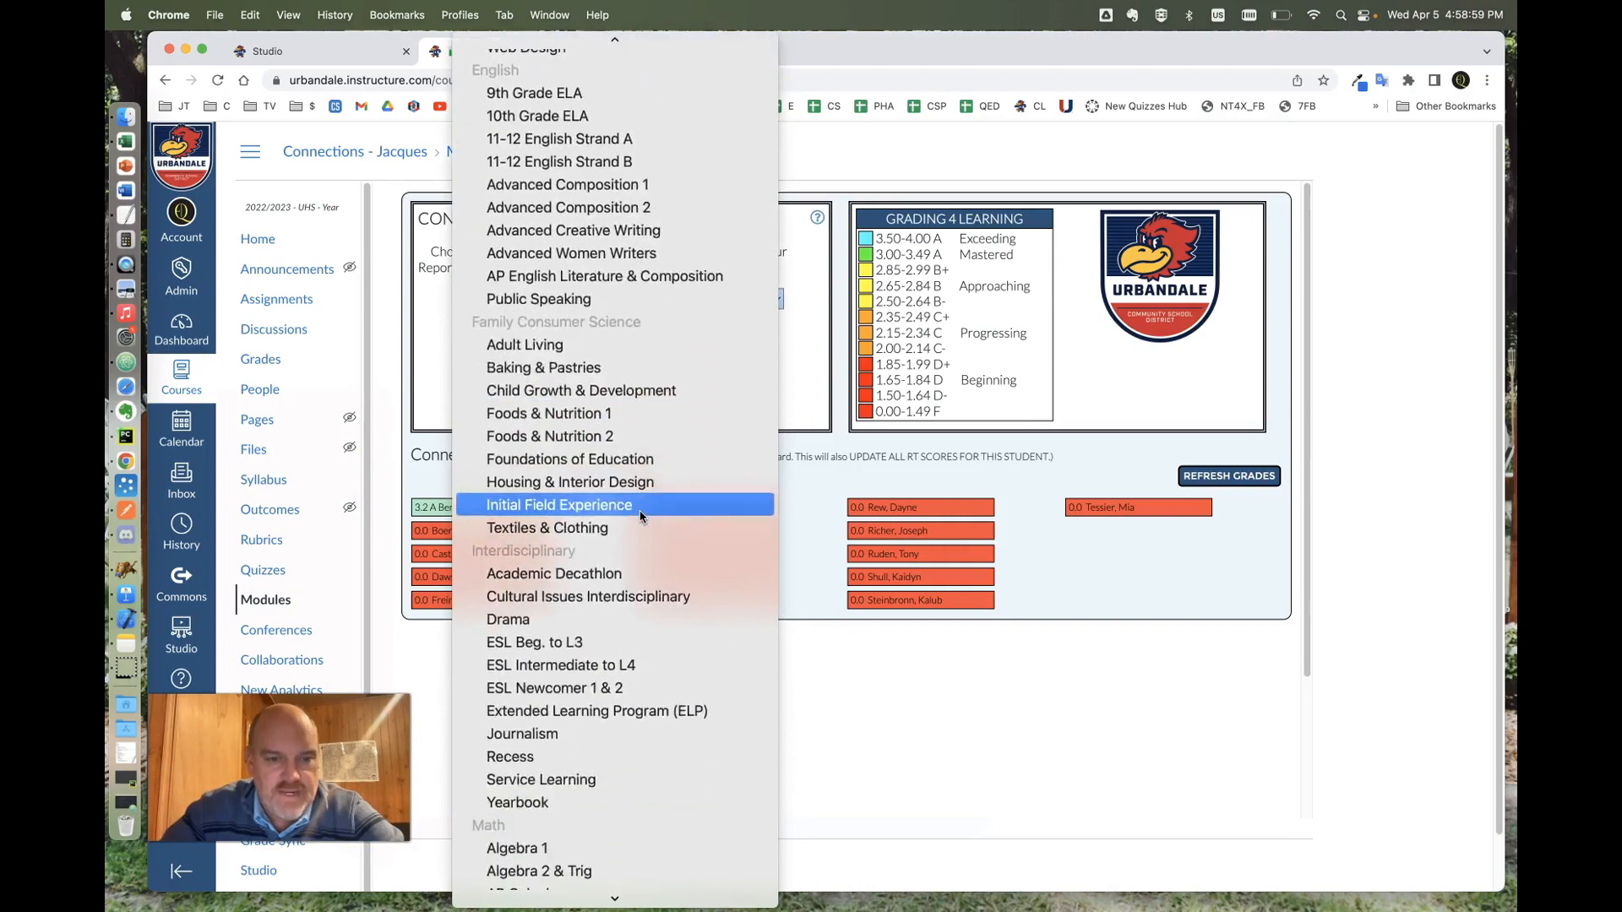
scroll(641, 515, "up", 10)
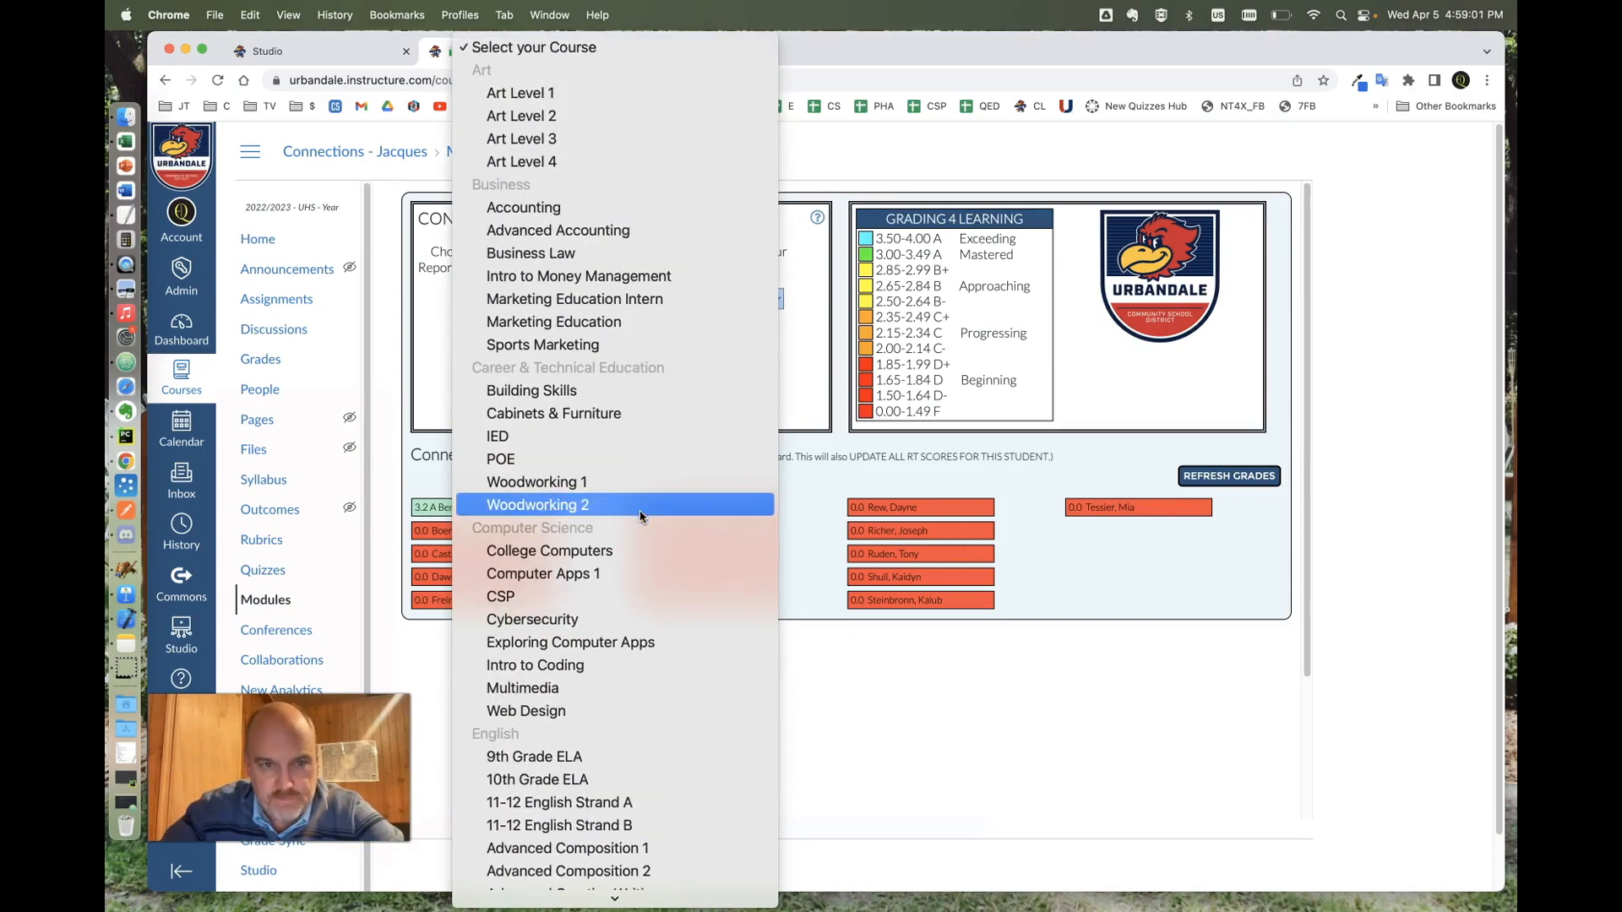
left_click(520, 94)
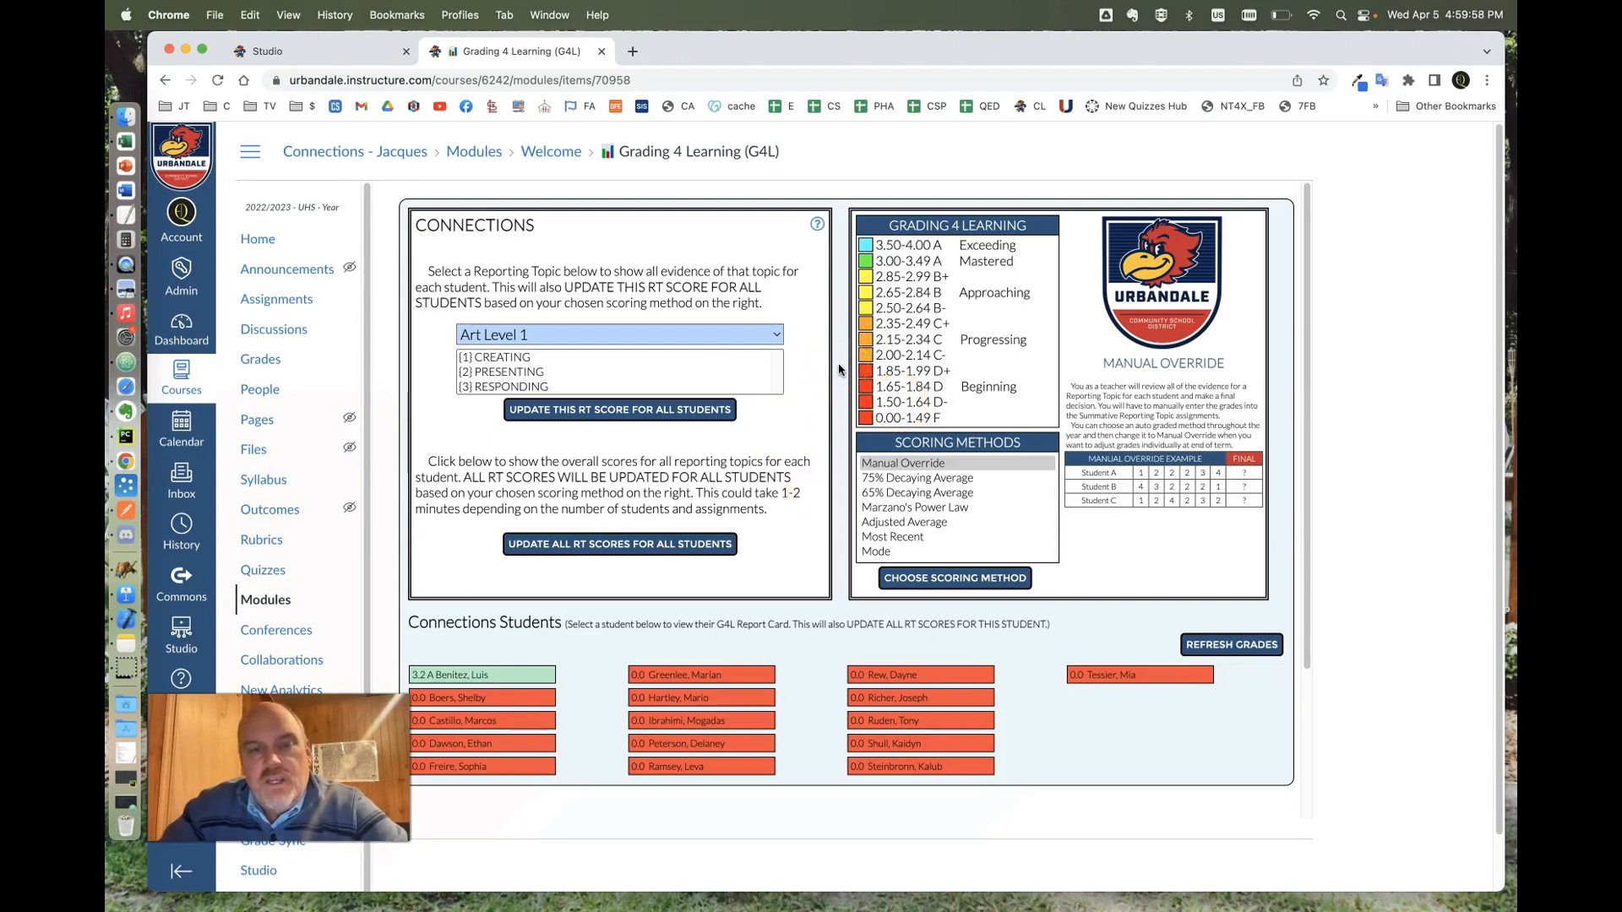
- Review the descriptions and examples of the 75% Decaying Average, 65% Decaying Average, Marzano's Power Law and Most Recent scoring methods
left_click(919, 480)
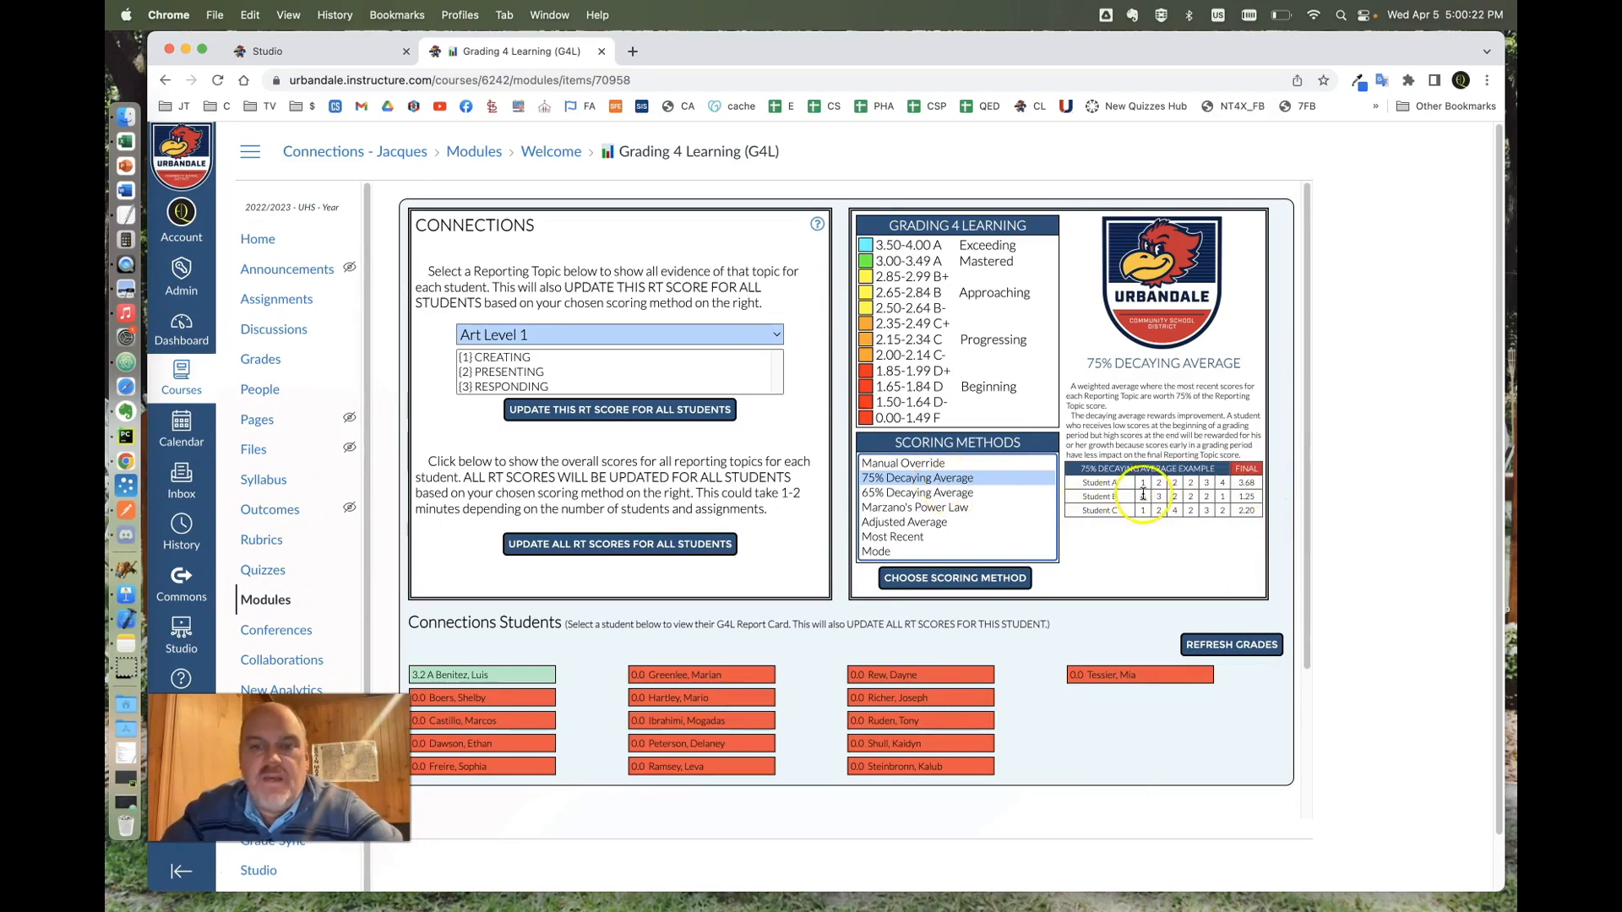
left_click(893, 494)
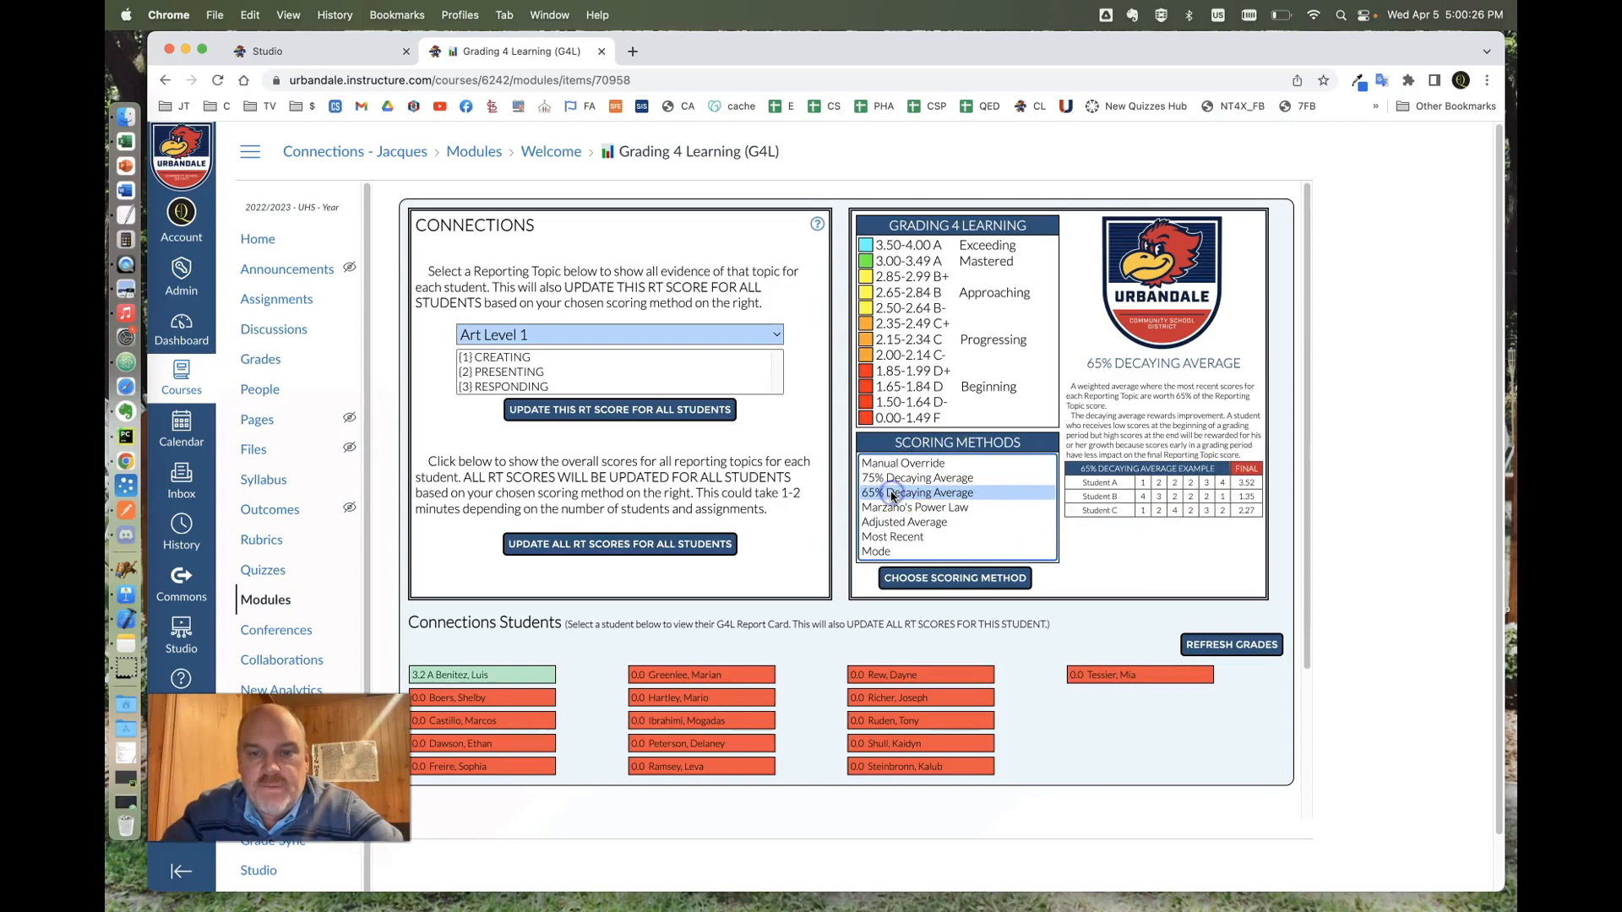
left_click(893, 507)
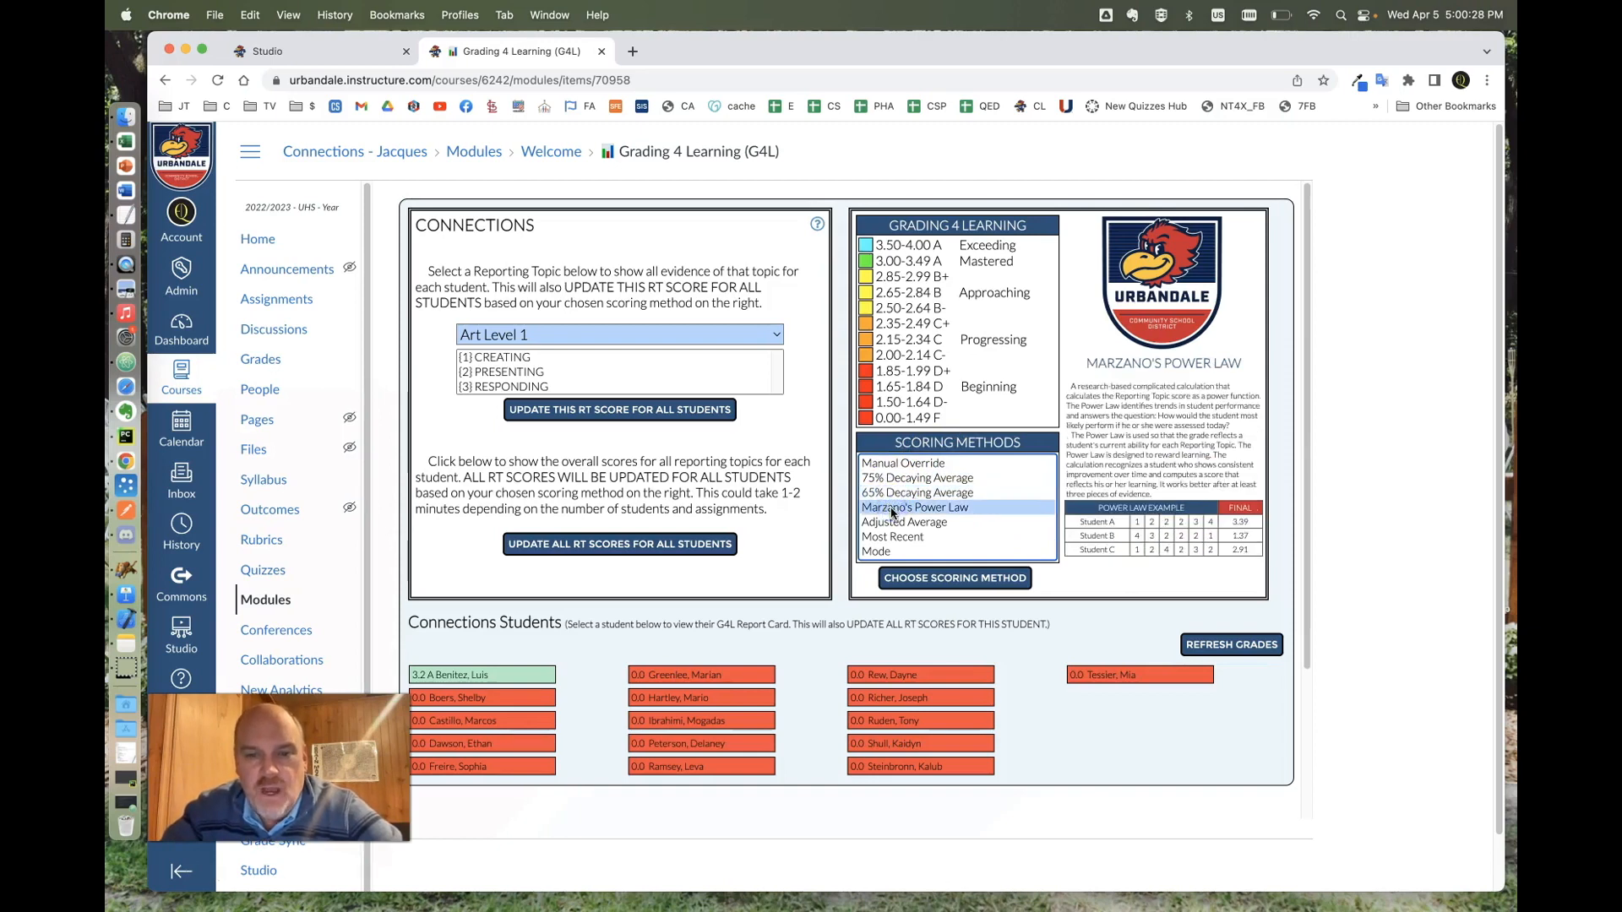
left_click(893, 538)
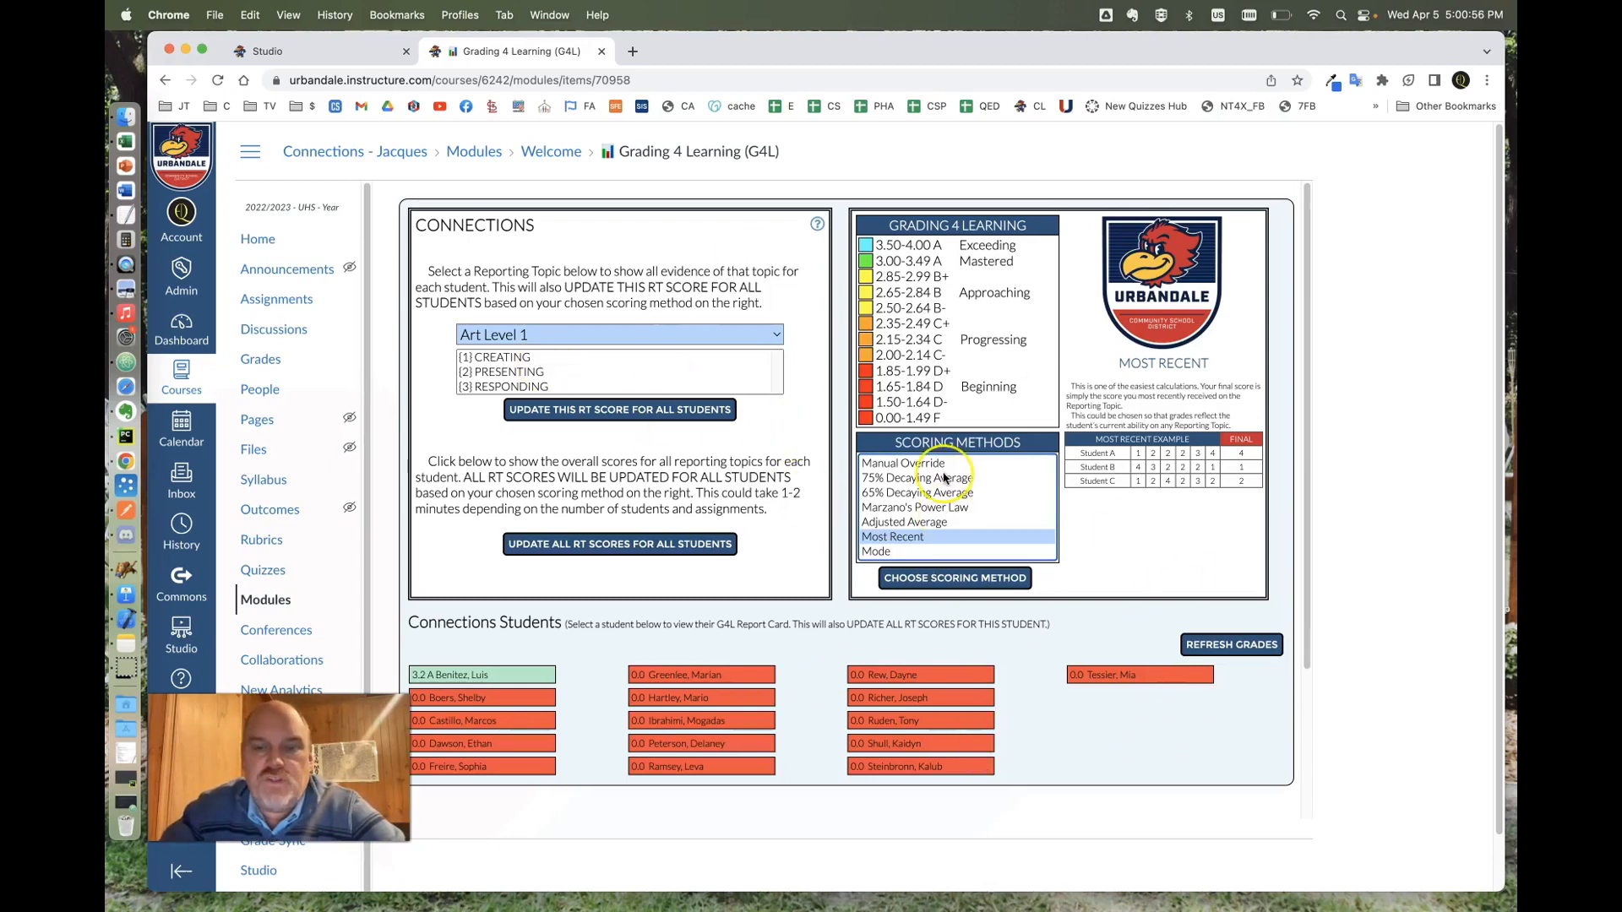
- Set the course's scoring method to Adjusted Average
left_click(897, 522)
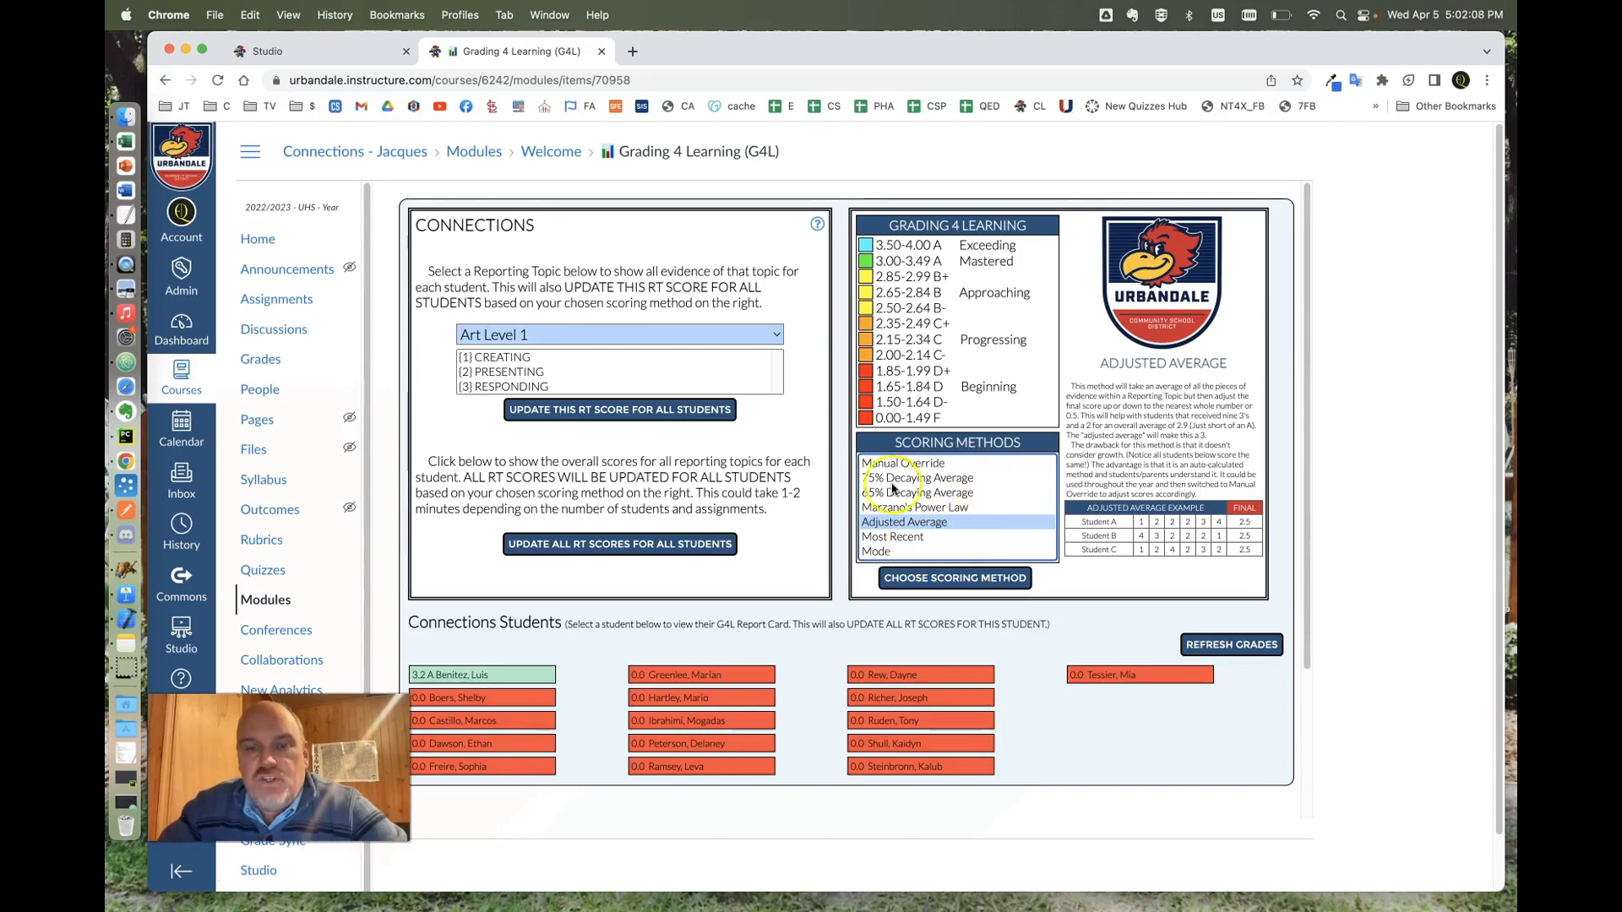
left_click(912, 522)
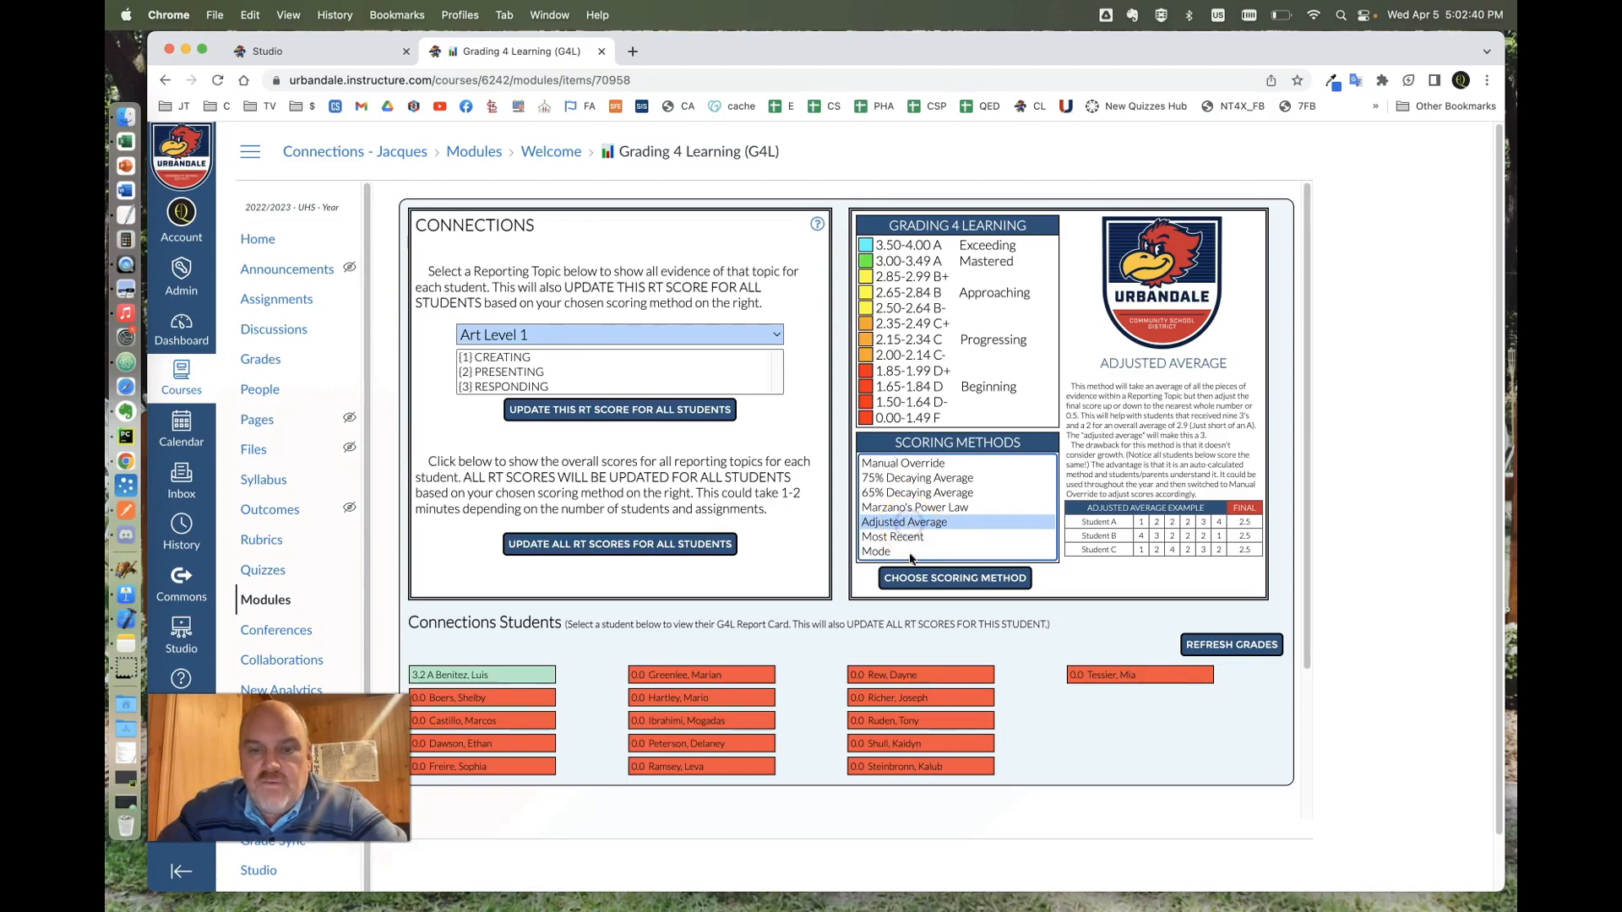
left_click(917, 581)
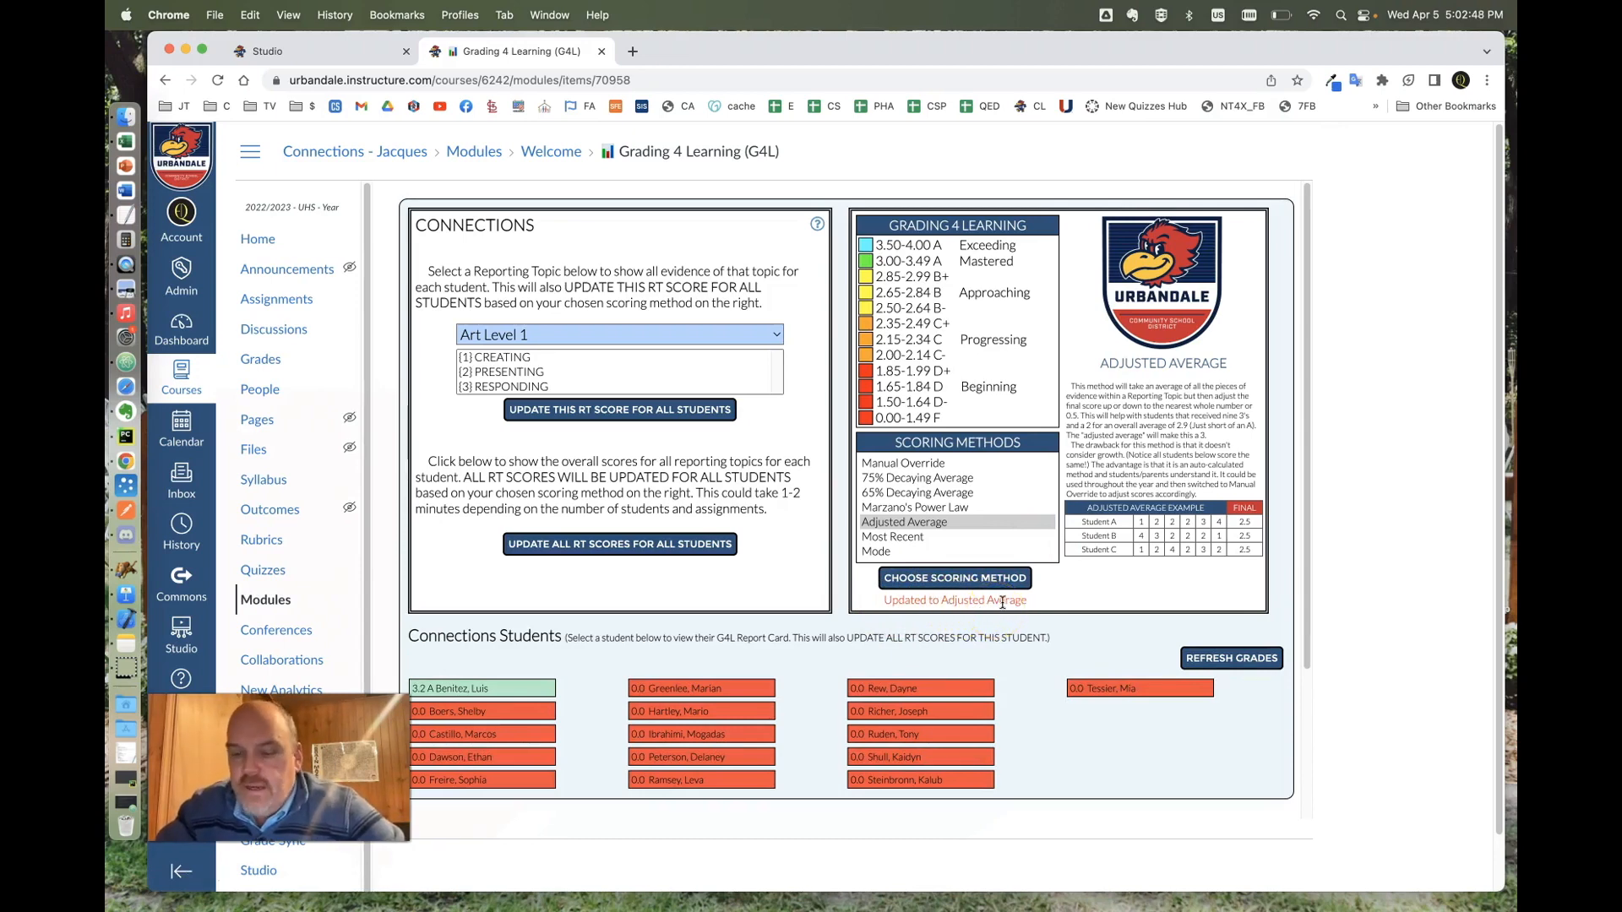
left_click(881, 576)
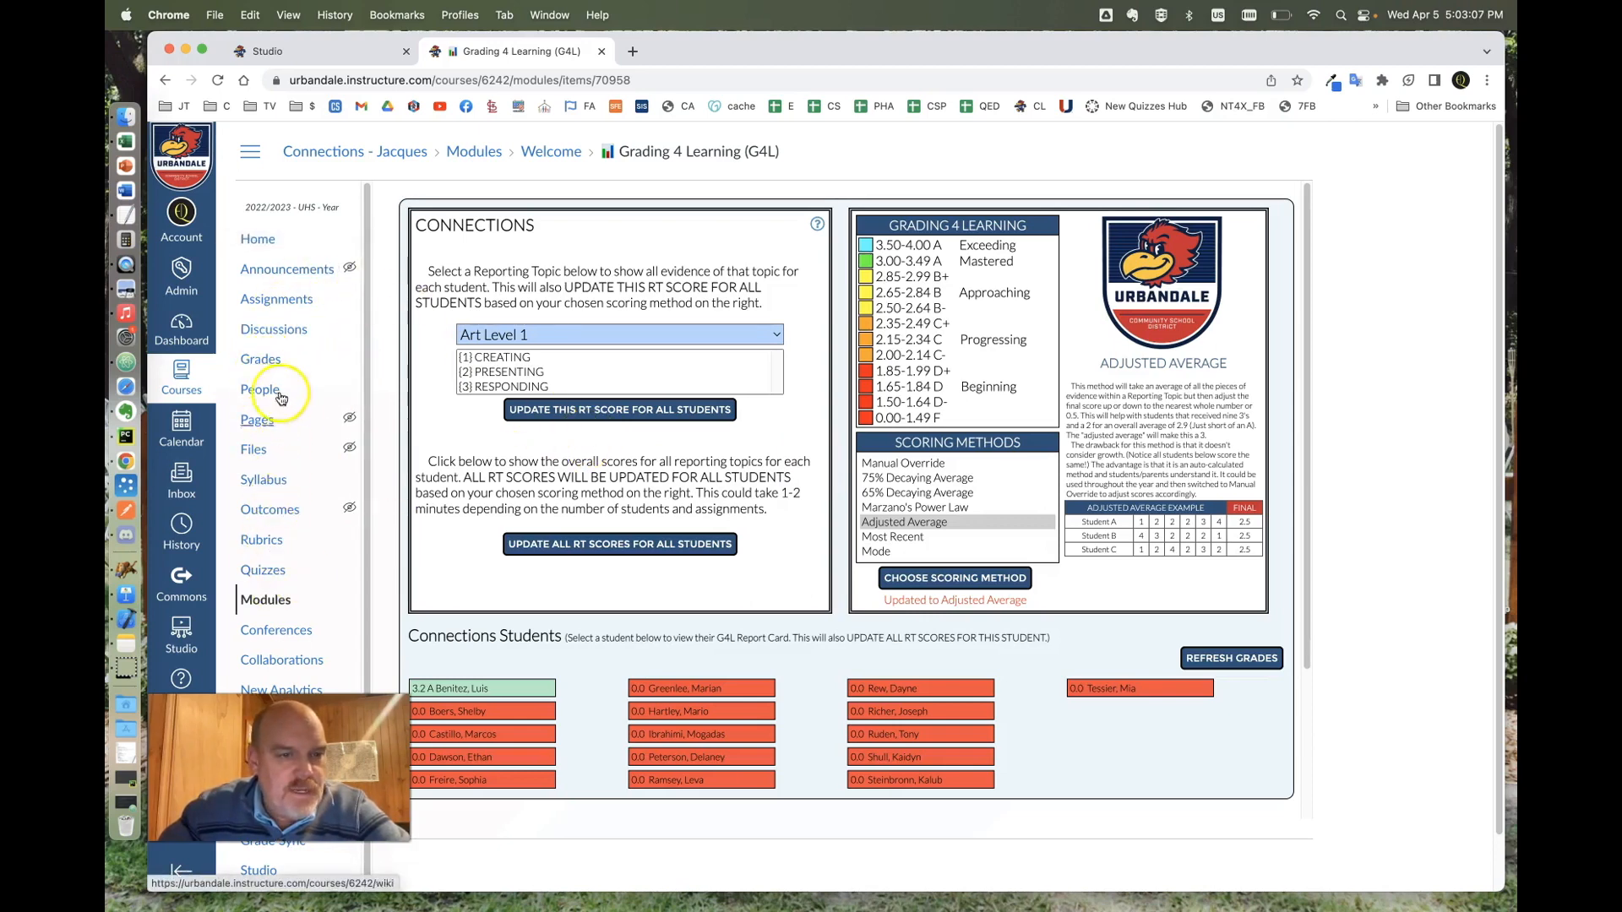
- Rename the course's "Assignments" assignment group as "Evidence"
left_click(278, 304)
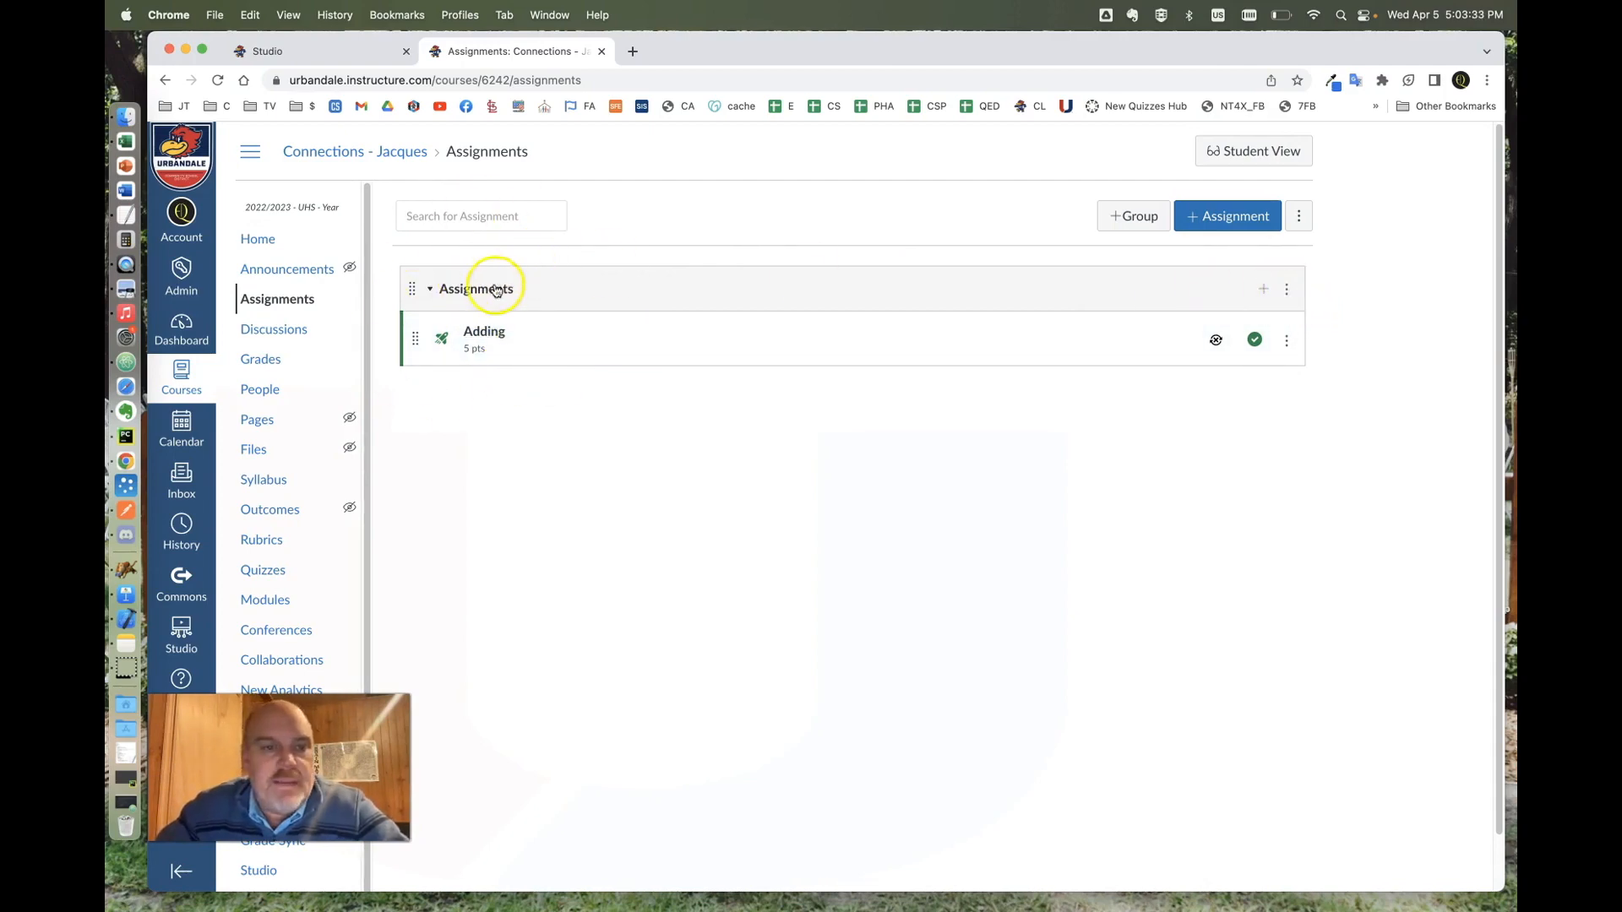
left_click(1288, 291)
left_click(1220, 333)
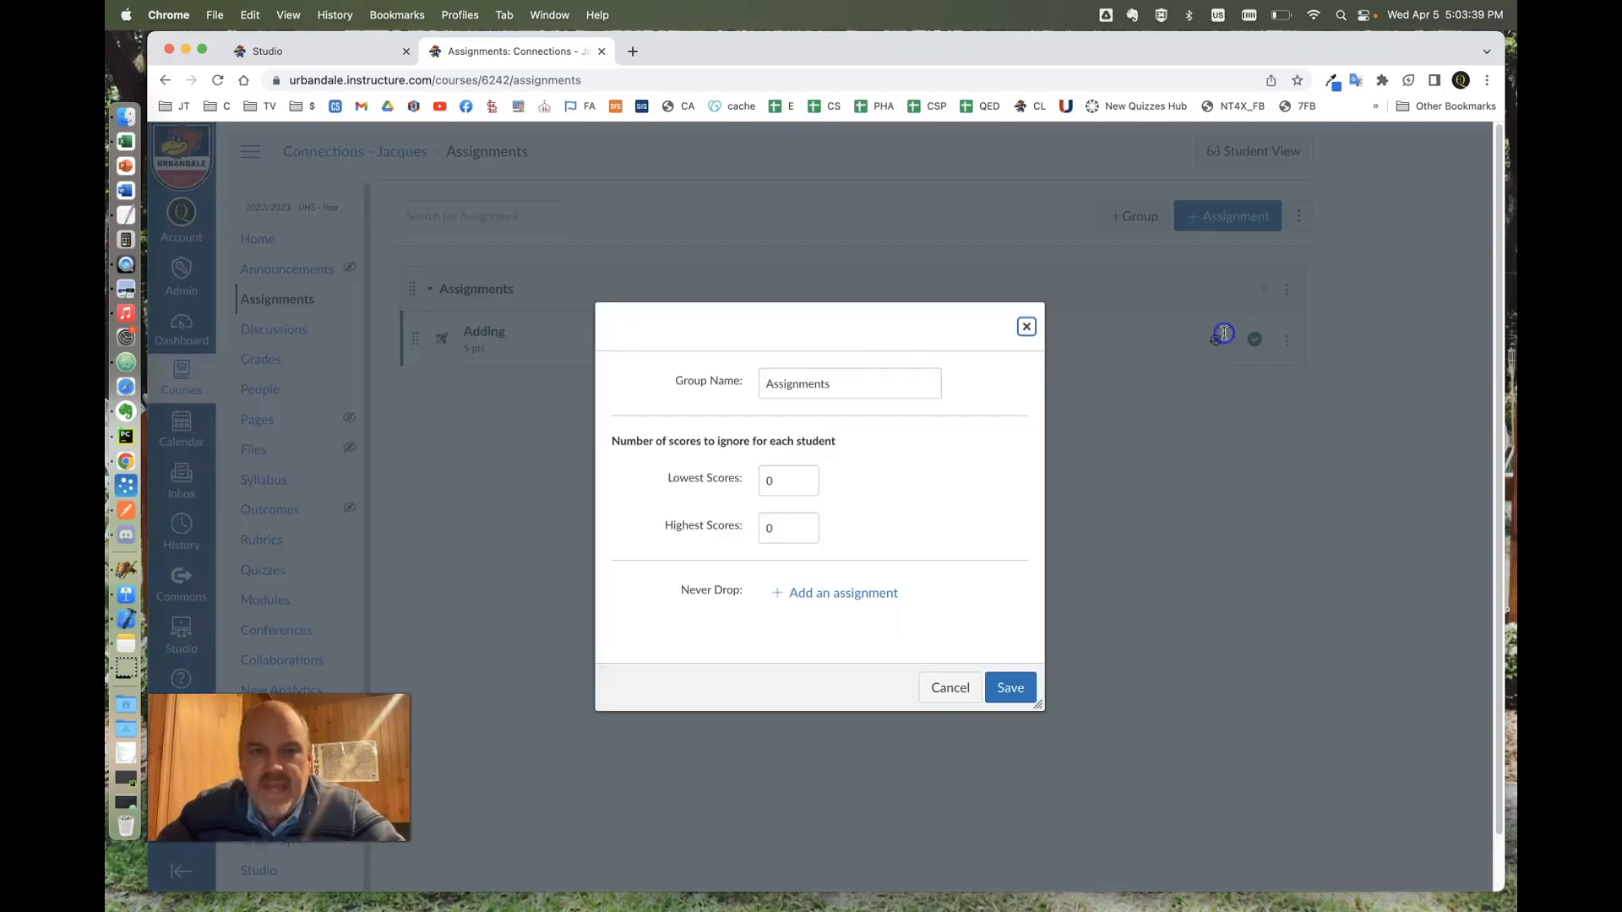
left_click_drag(855, 384, 758, 385)
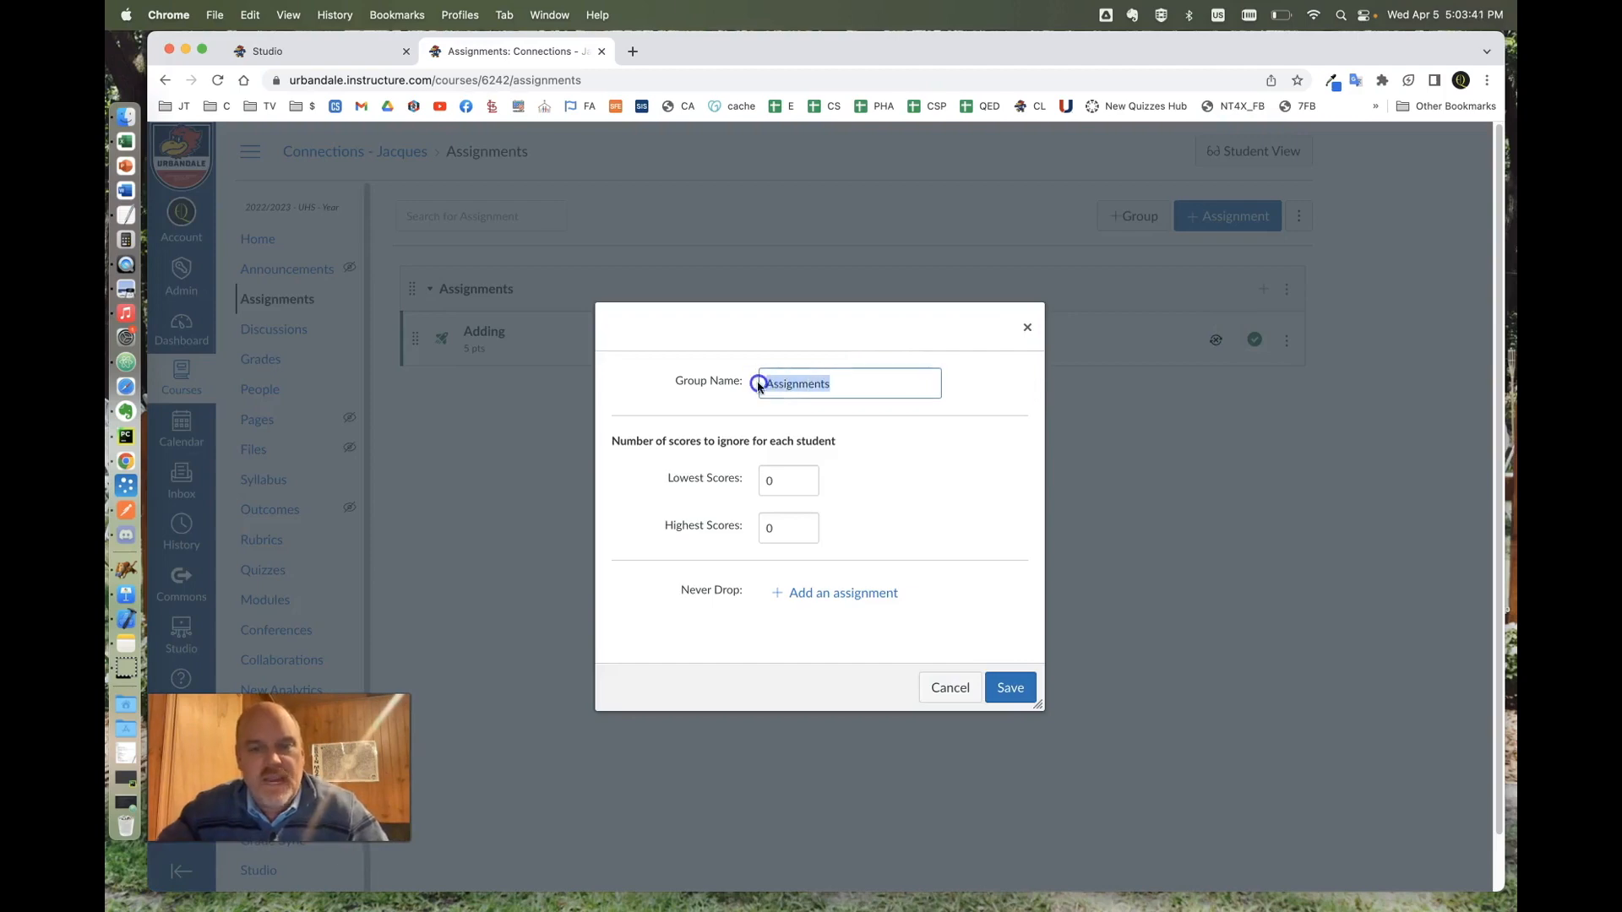
type("Evidence")
left_click(1018, 691)
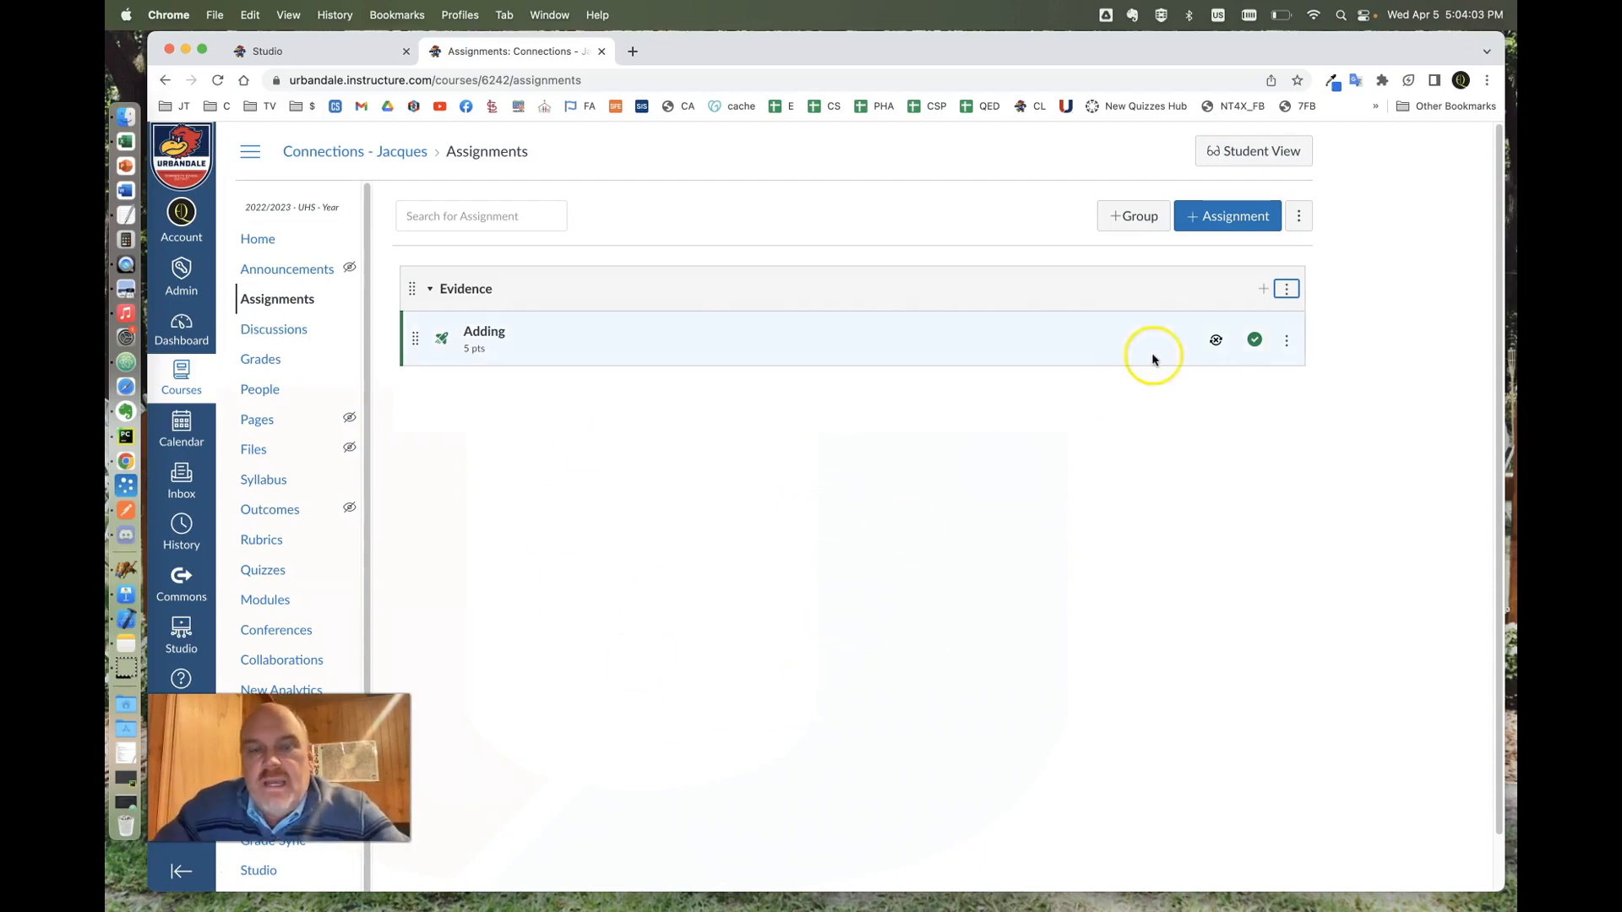
- Add a new assignment group named "Creating RT" to the course's assignments
left_click(1115, 221)
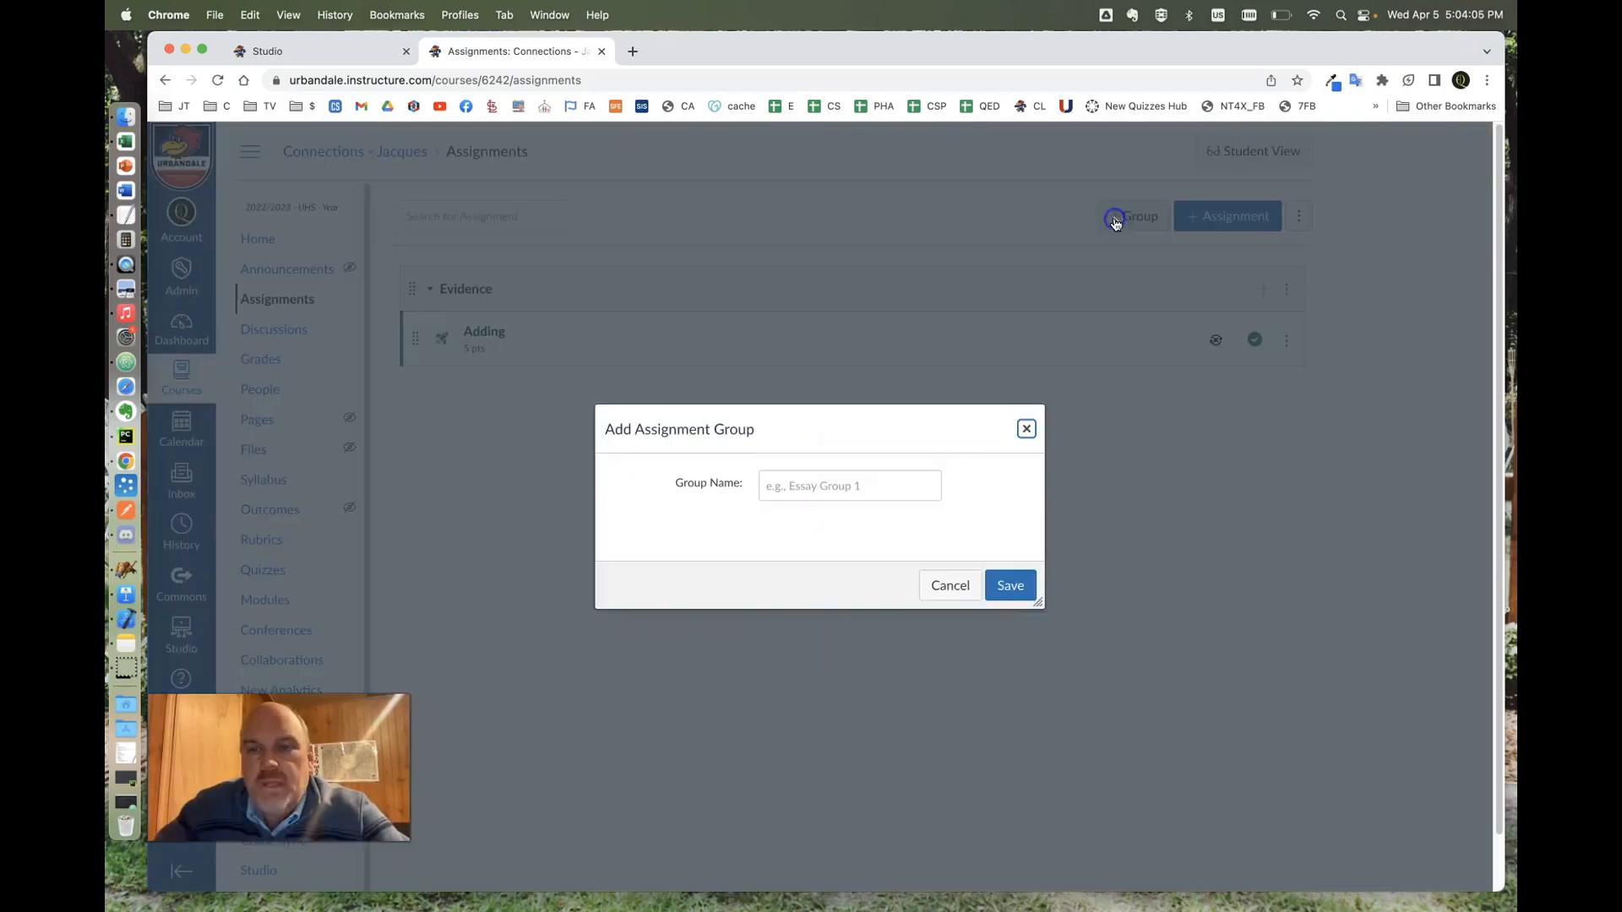
left_click(830, 492)
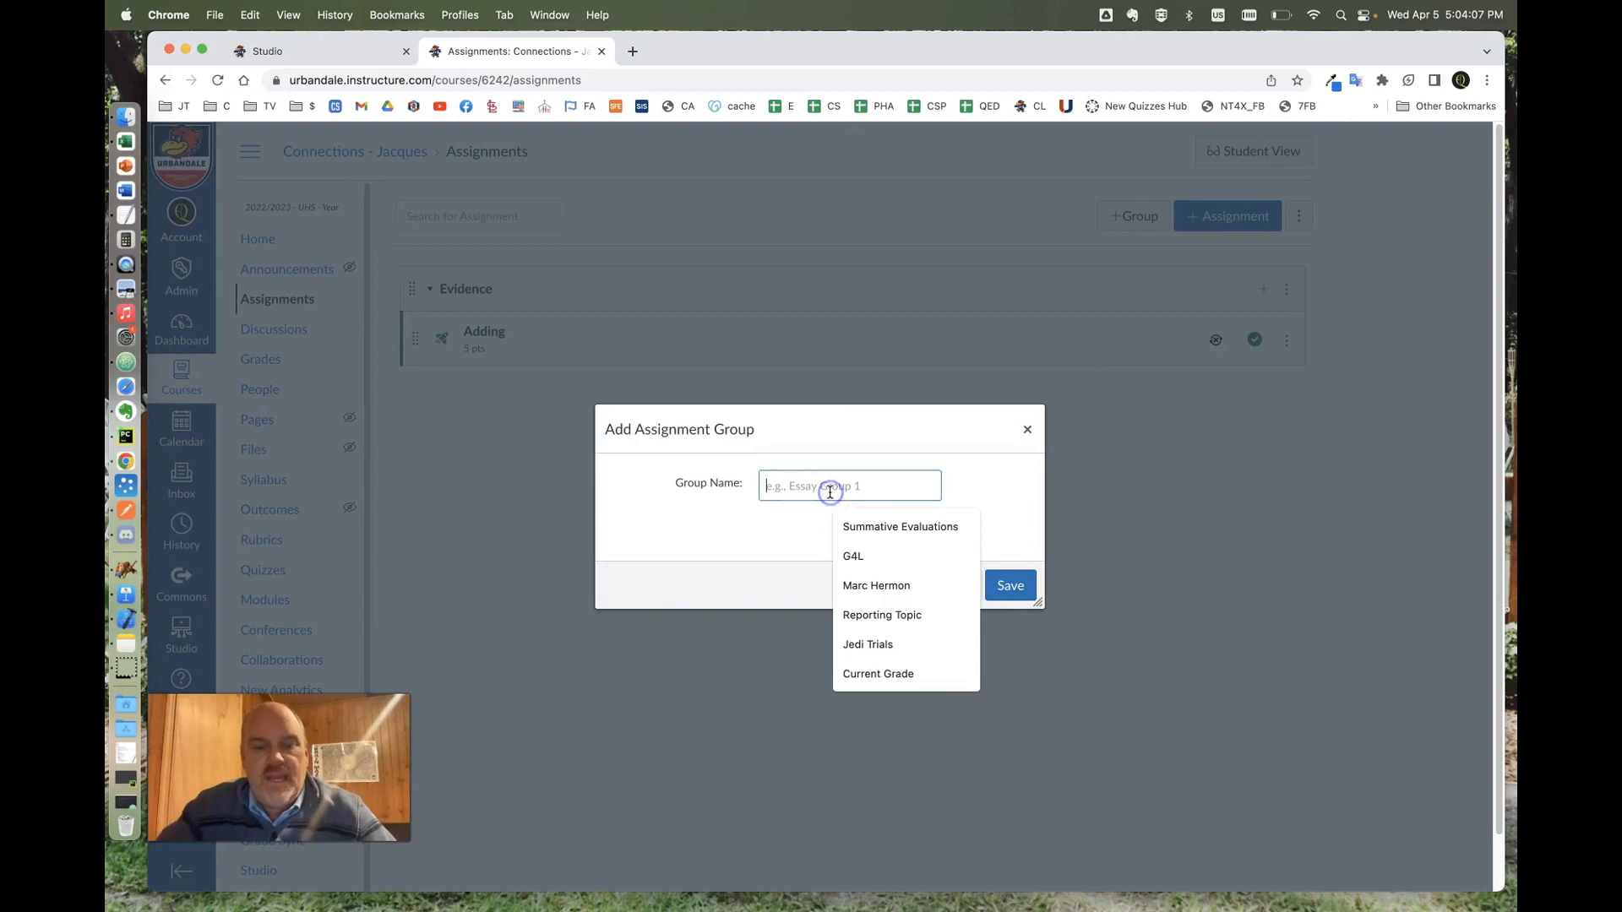
type("Creating")
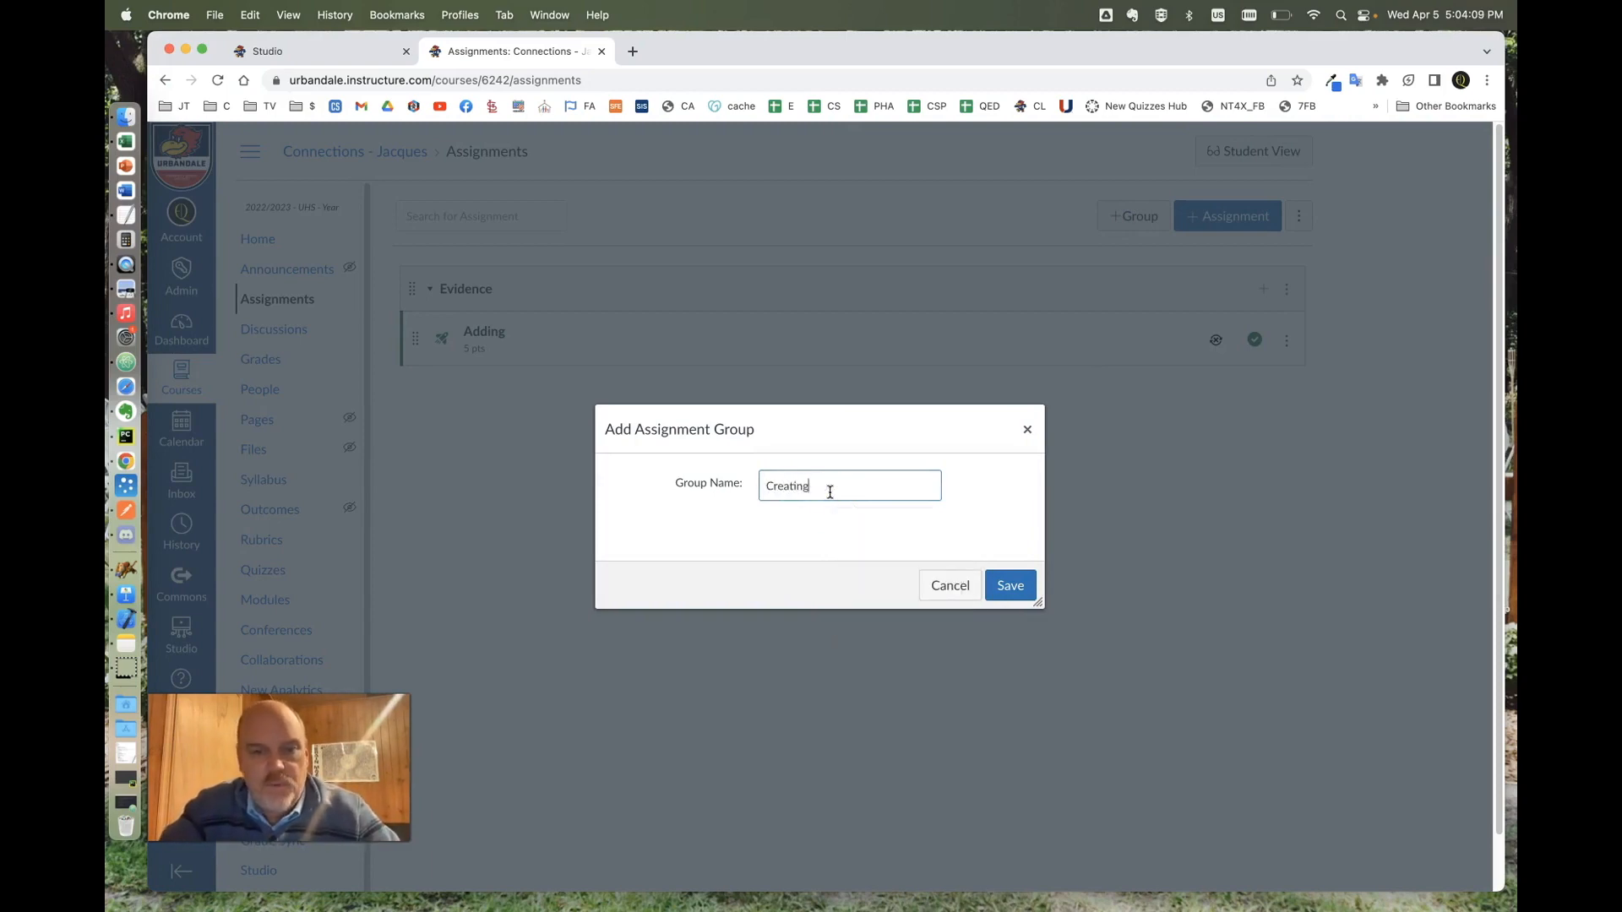
type(" RT")
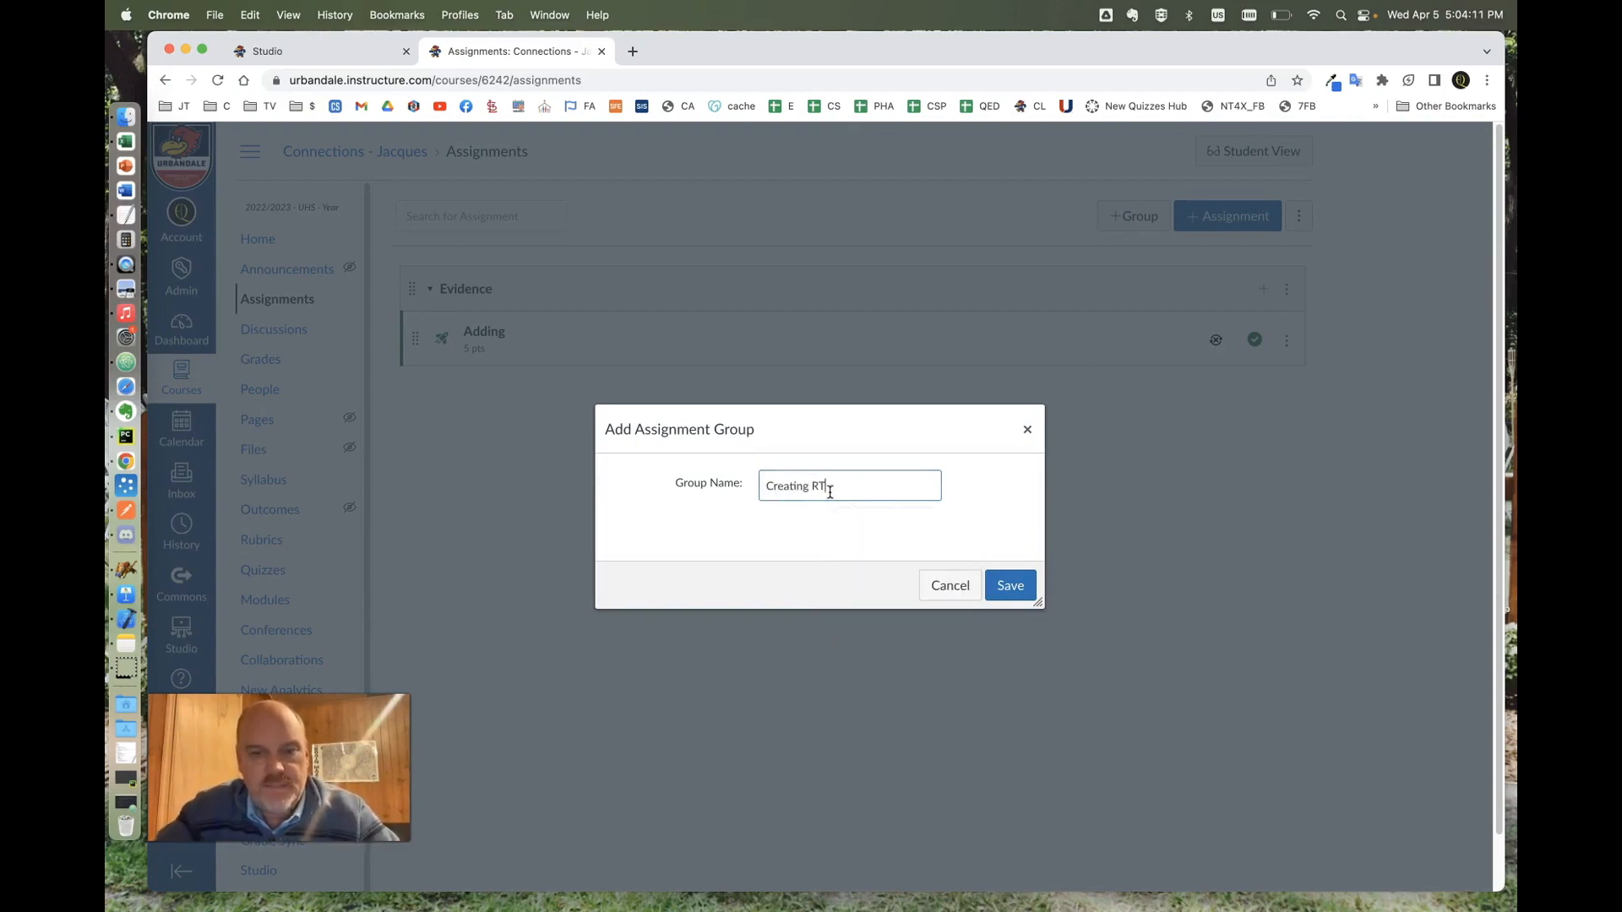
left_click(1011, 586)
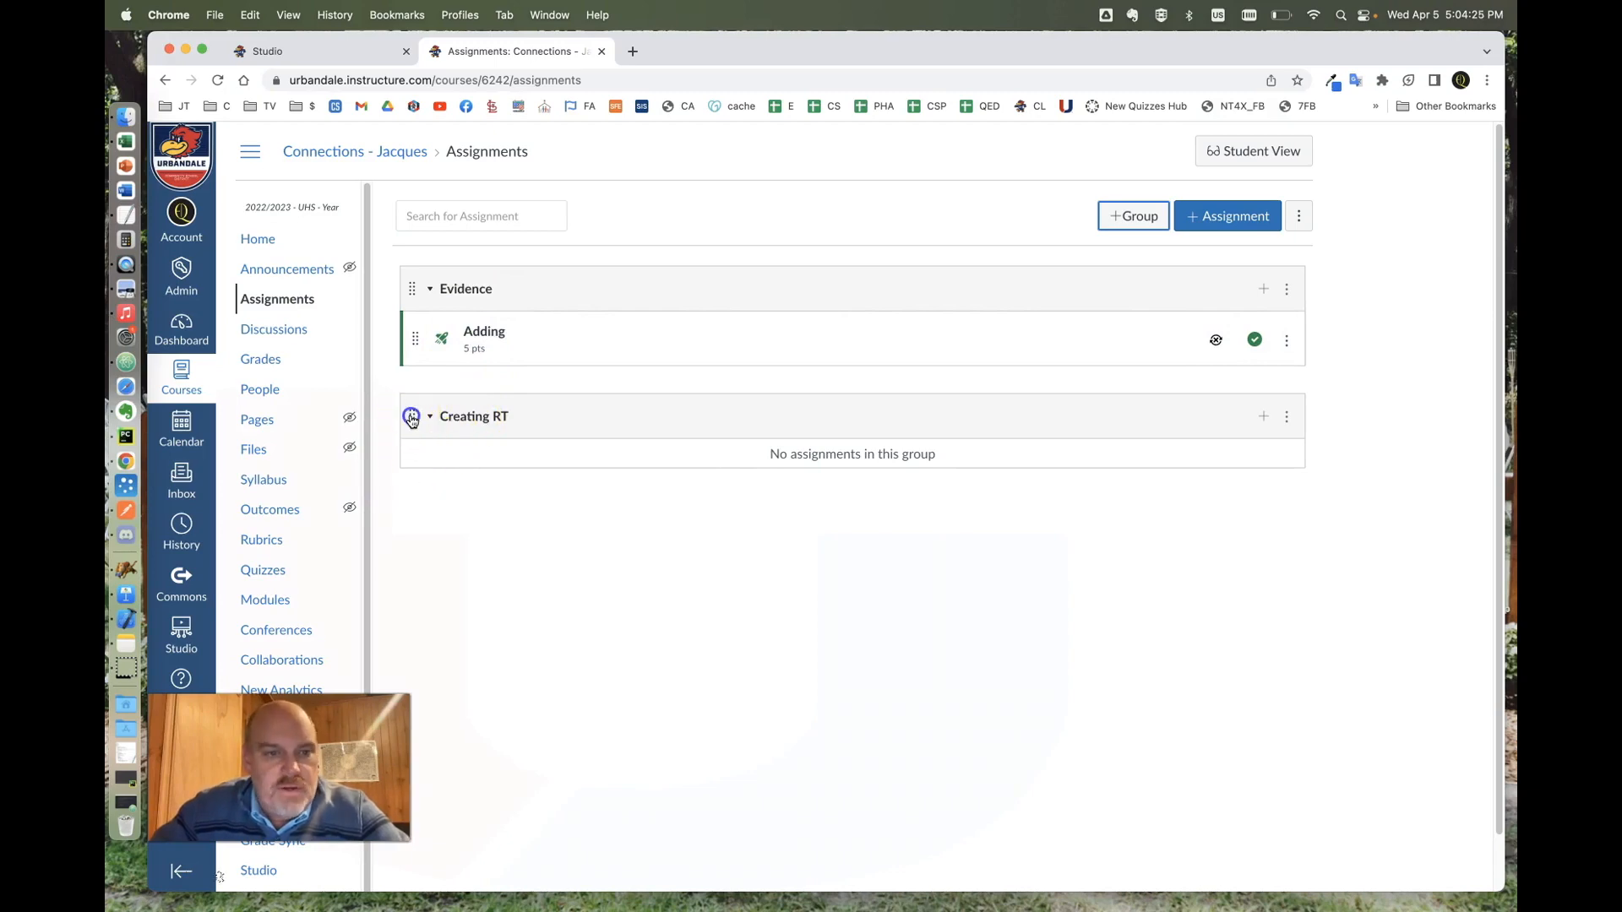
- Move the "Creating RT" assignment group above "Evidence" and rename it as "RT Holder Assignments"
left_click_drag(411, 418, 411, 294)
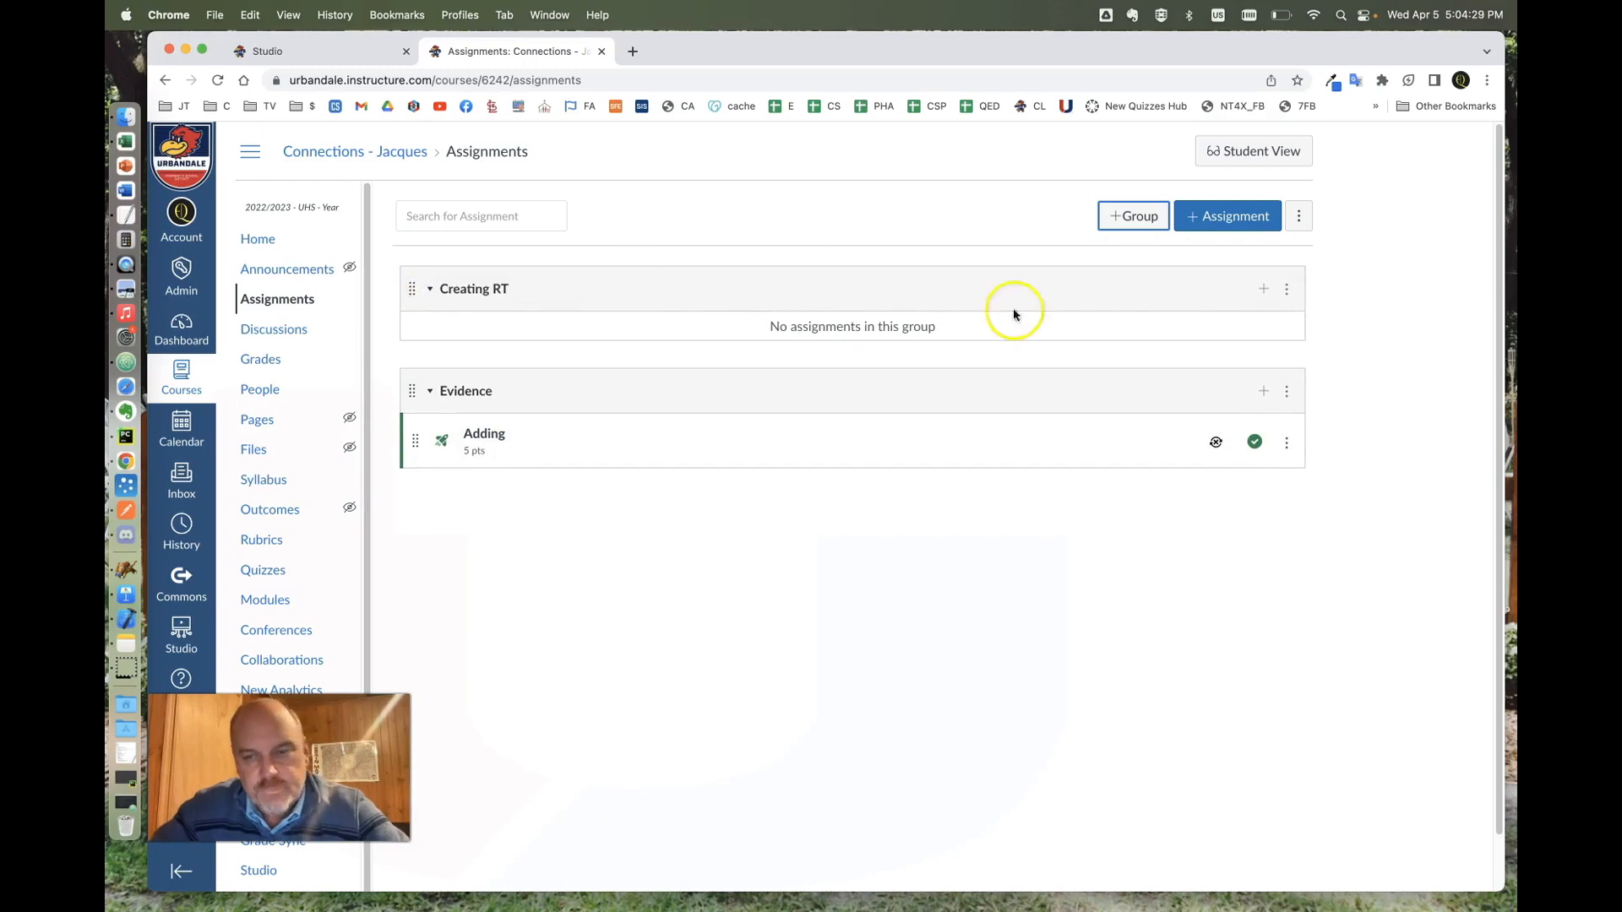
left_click(1285, 292)
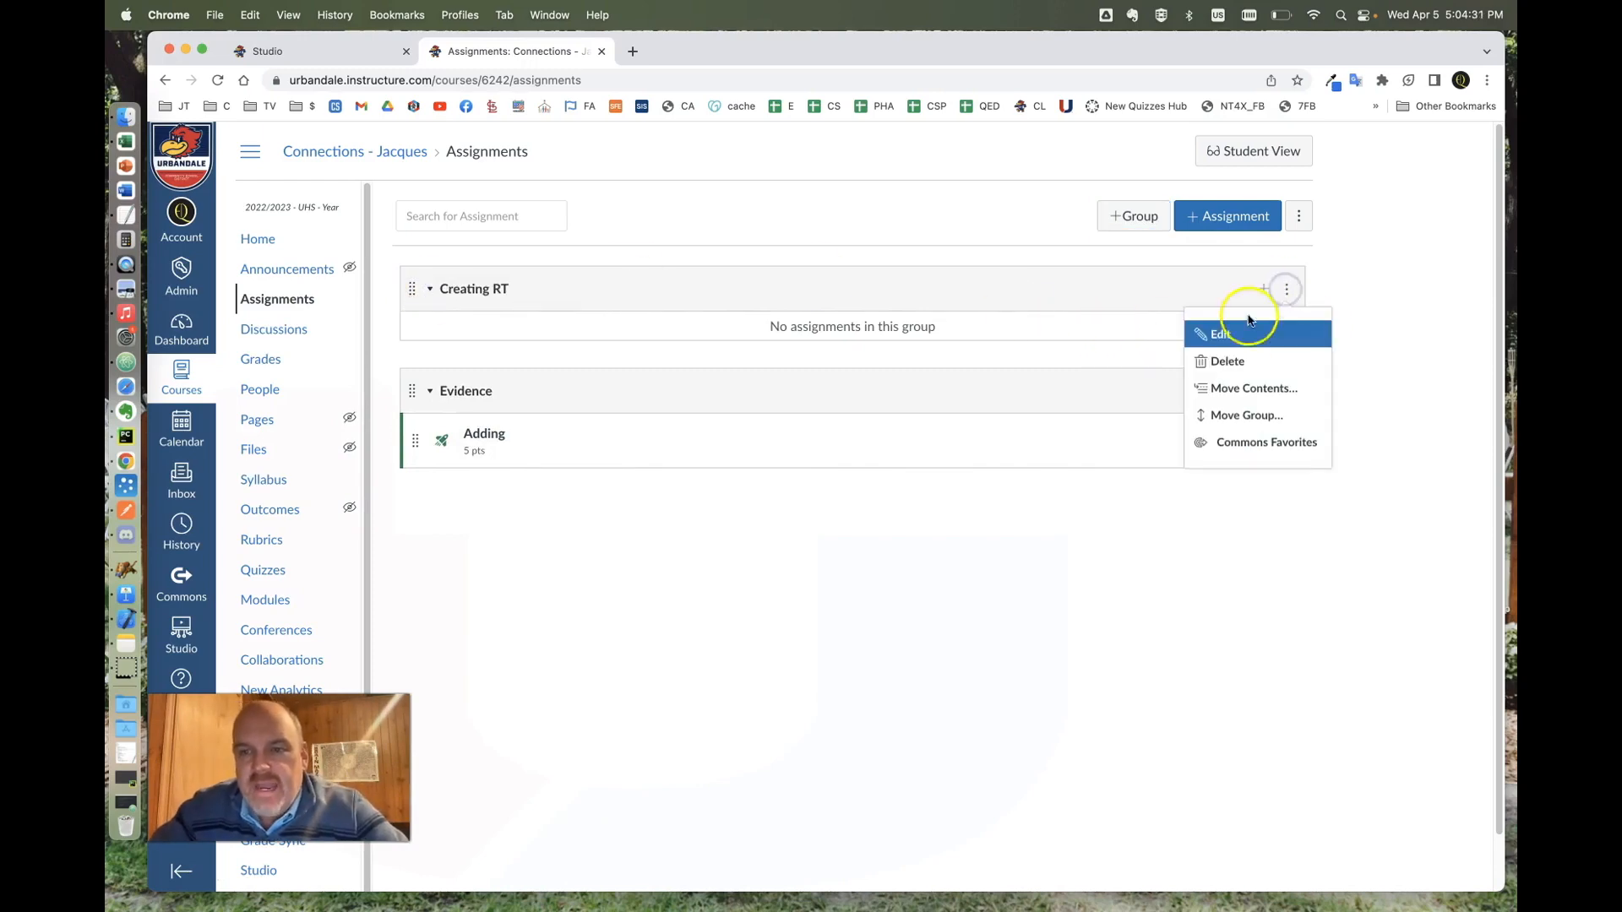
left_click(1225, 334)
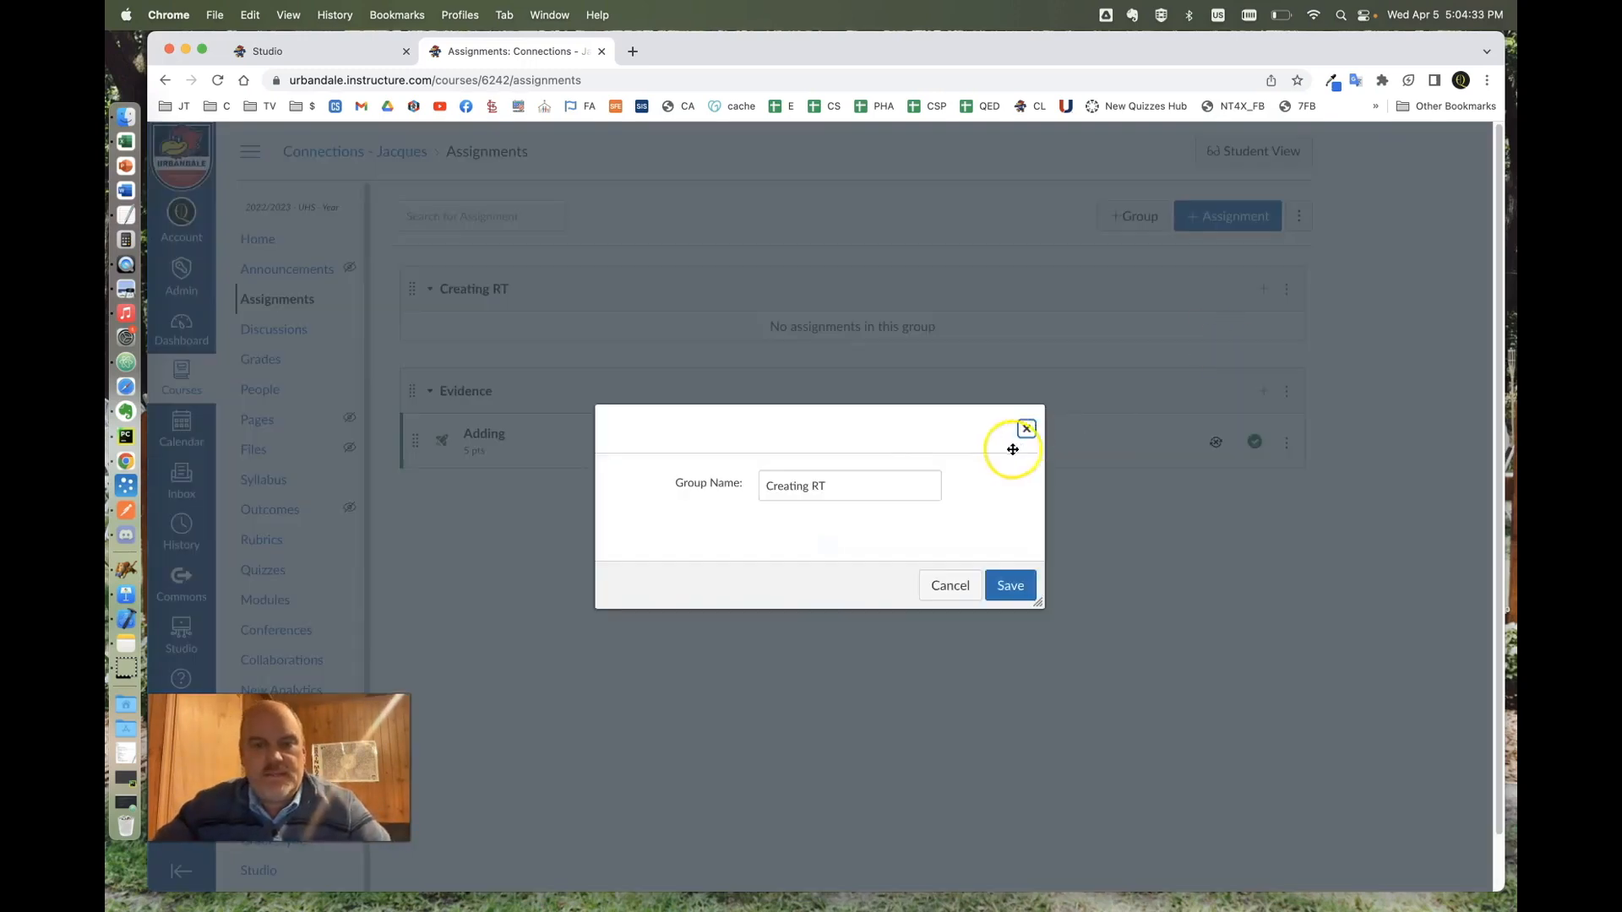
left_click_drag(836, 485, 753, 487)
type("R")
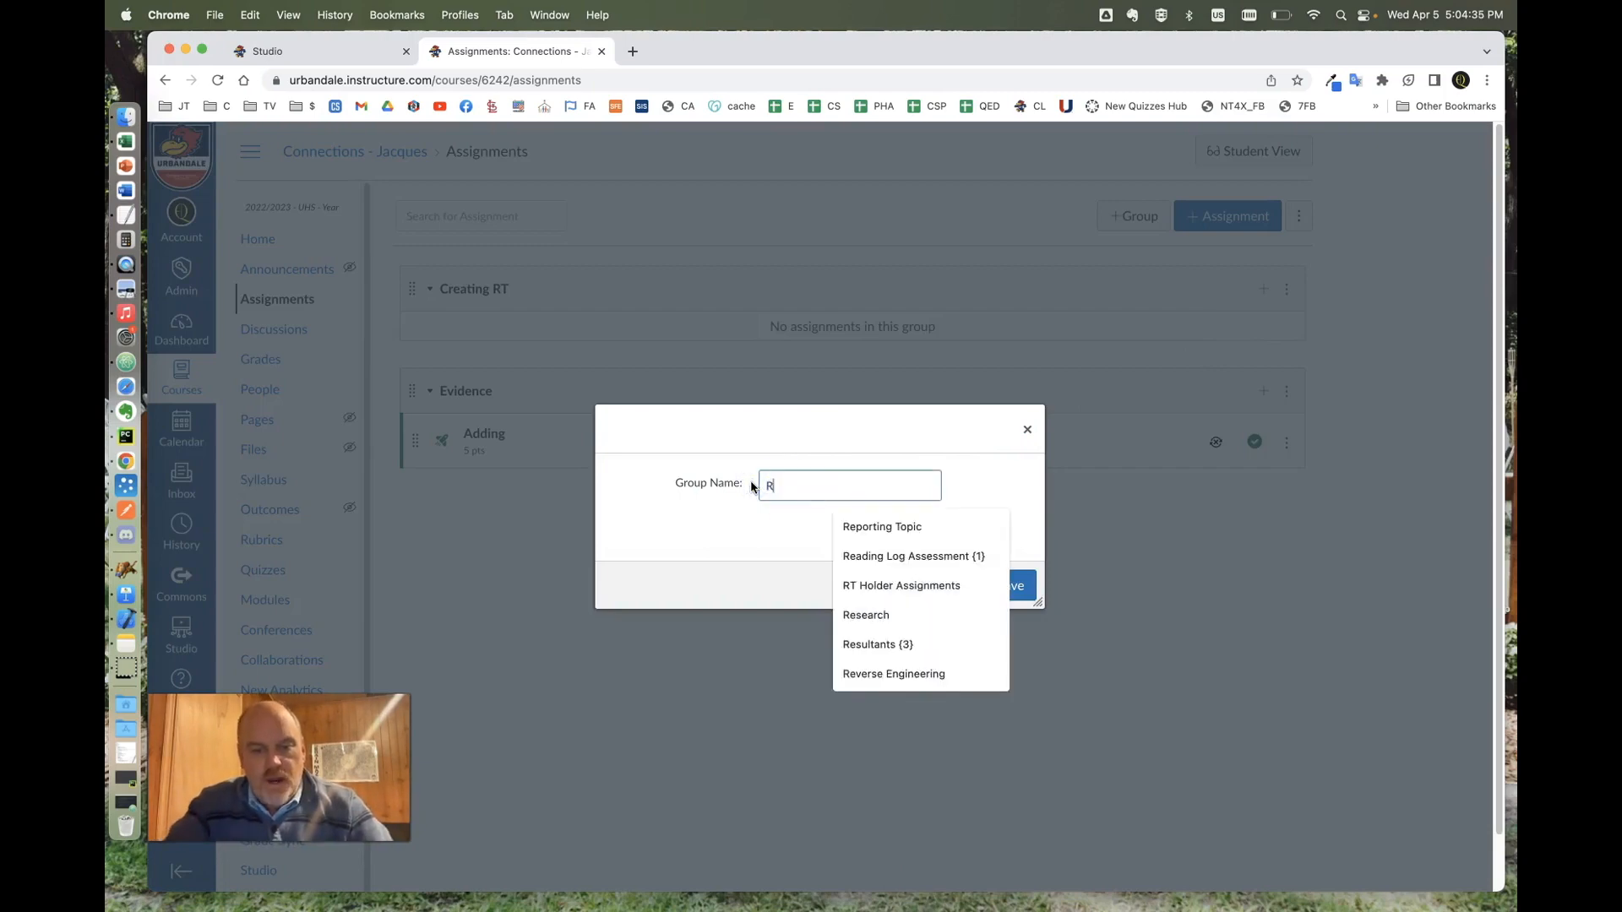
type("T Holder A")
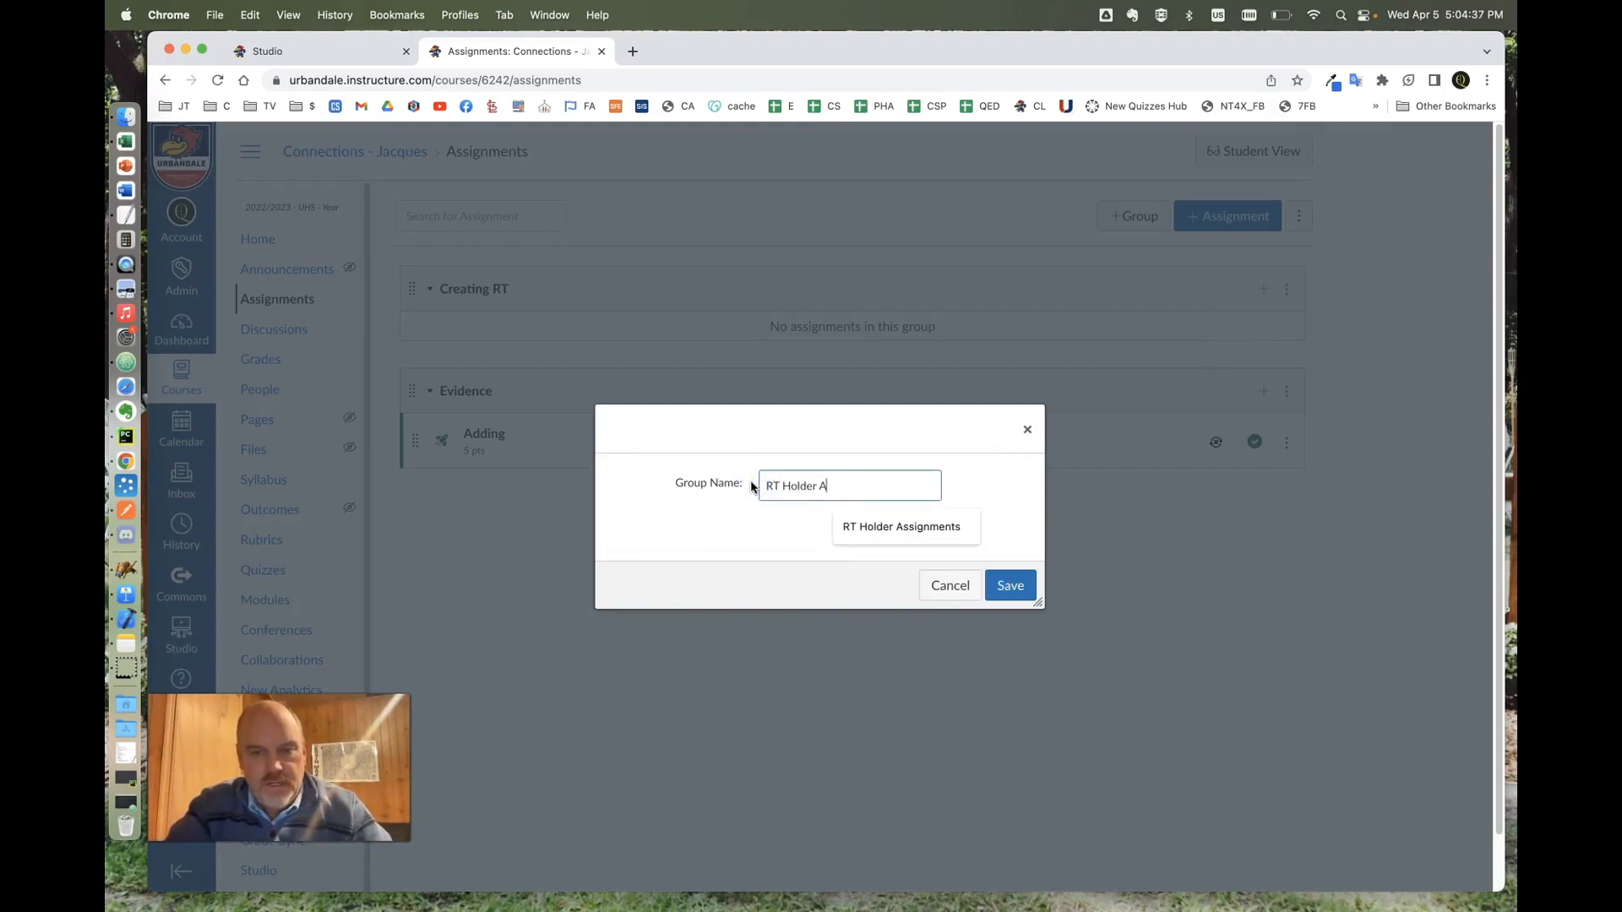
type("ssignments")
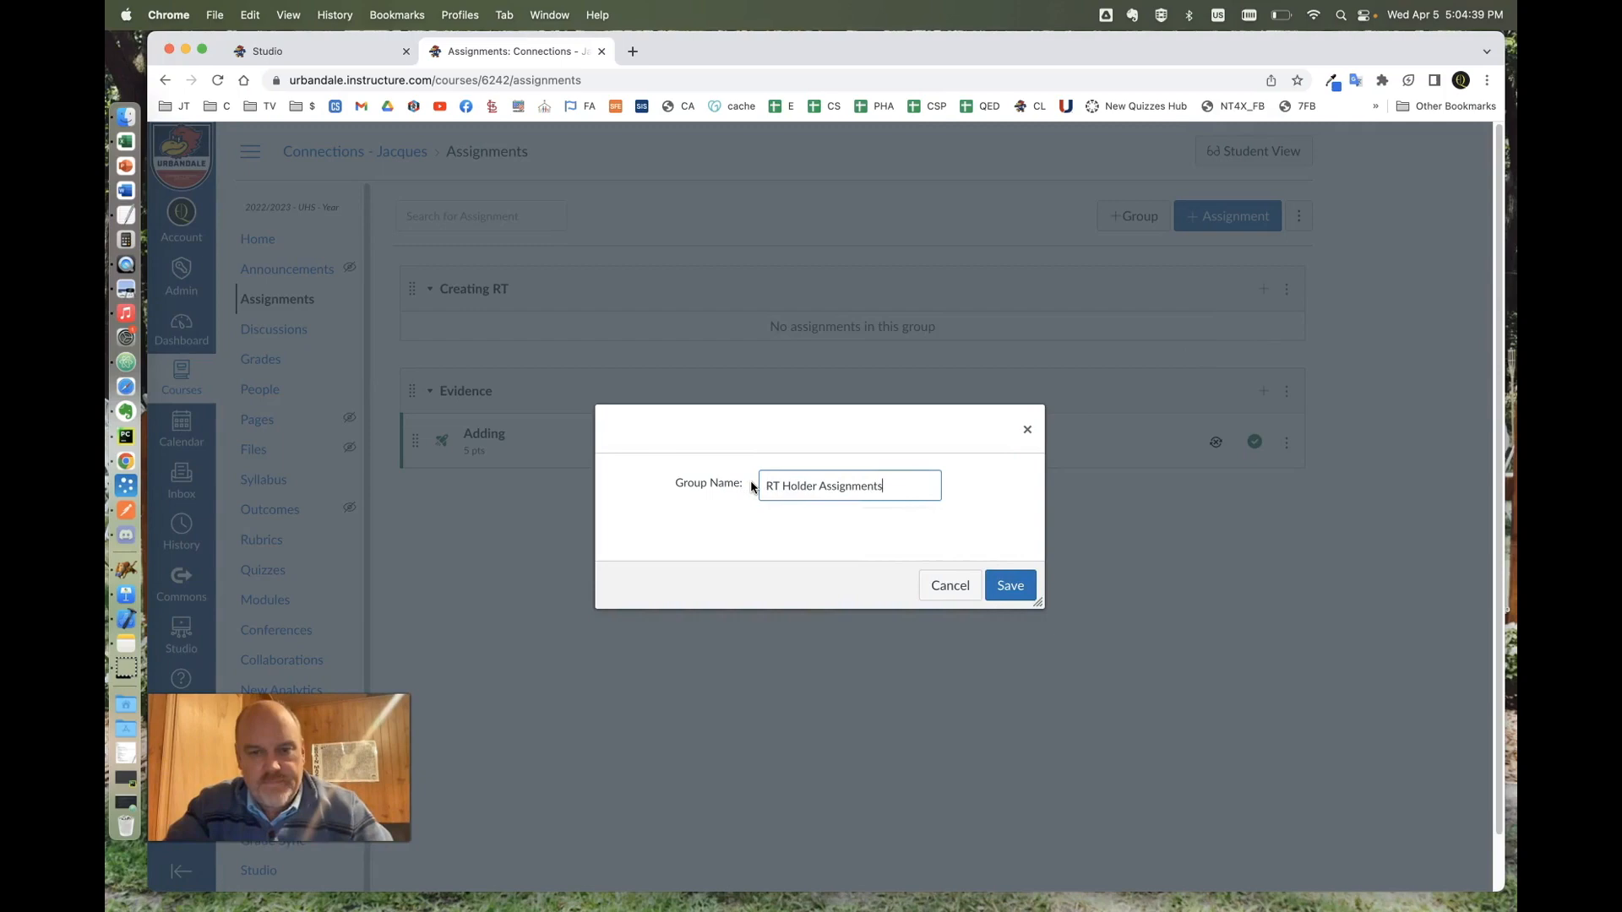
left_click(1012, 587)
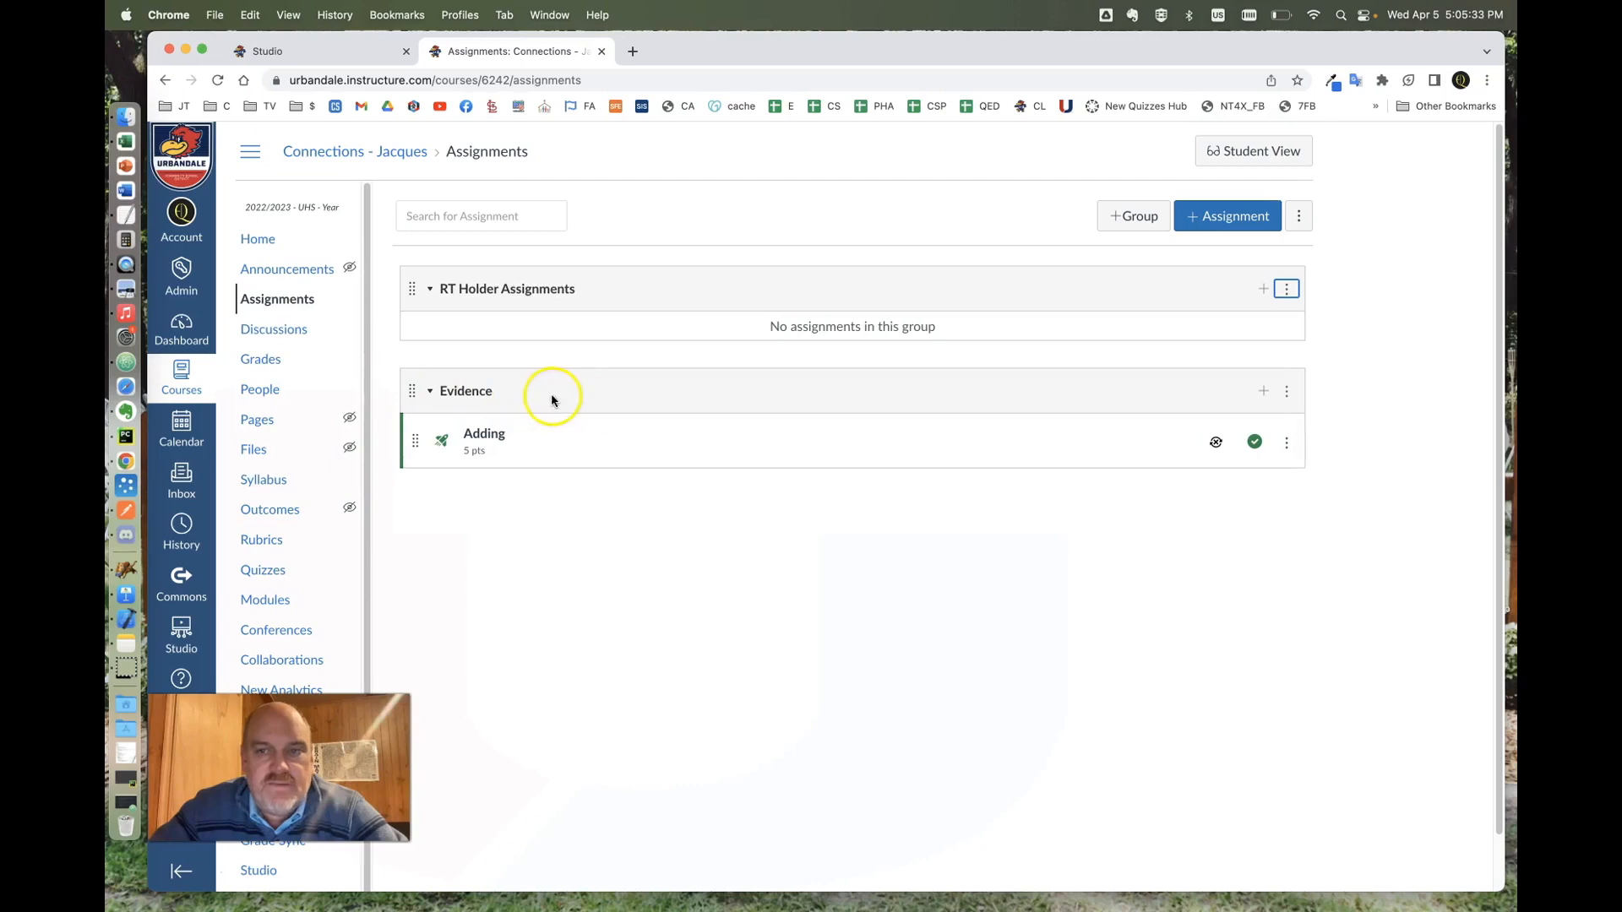
- Weight the final grade by assignment groups, giving RT Holder Assignments 100% and leaving Evidence at 0%
left_click(1299, 218)
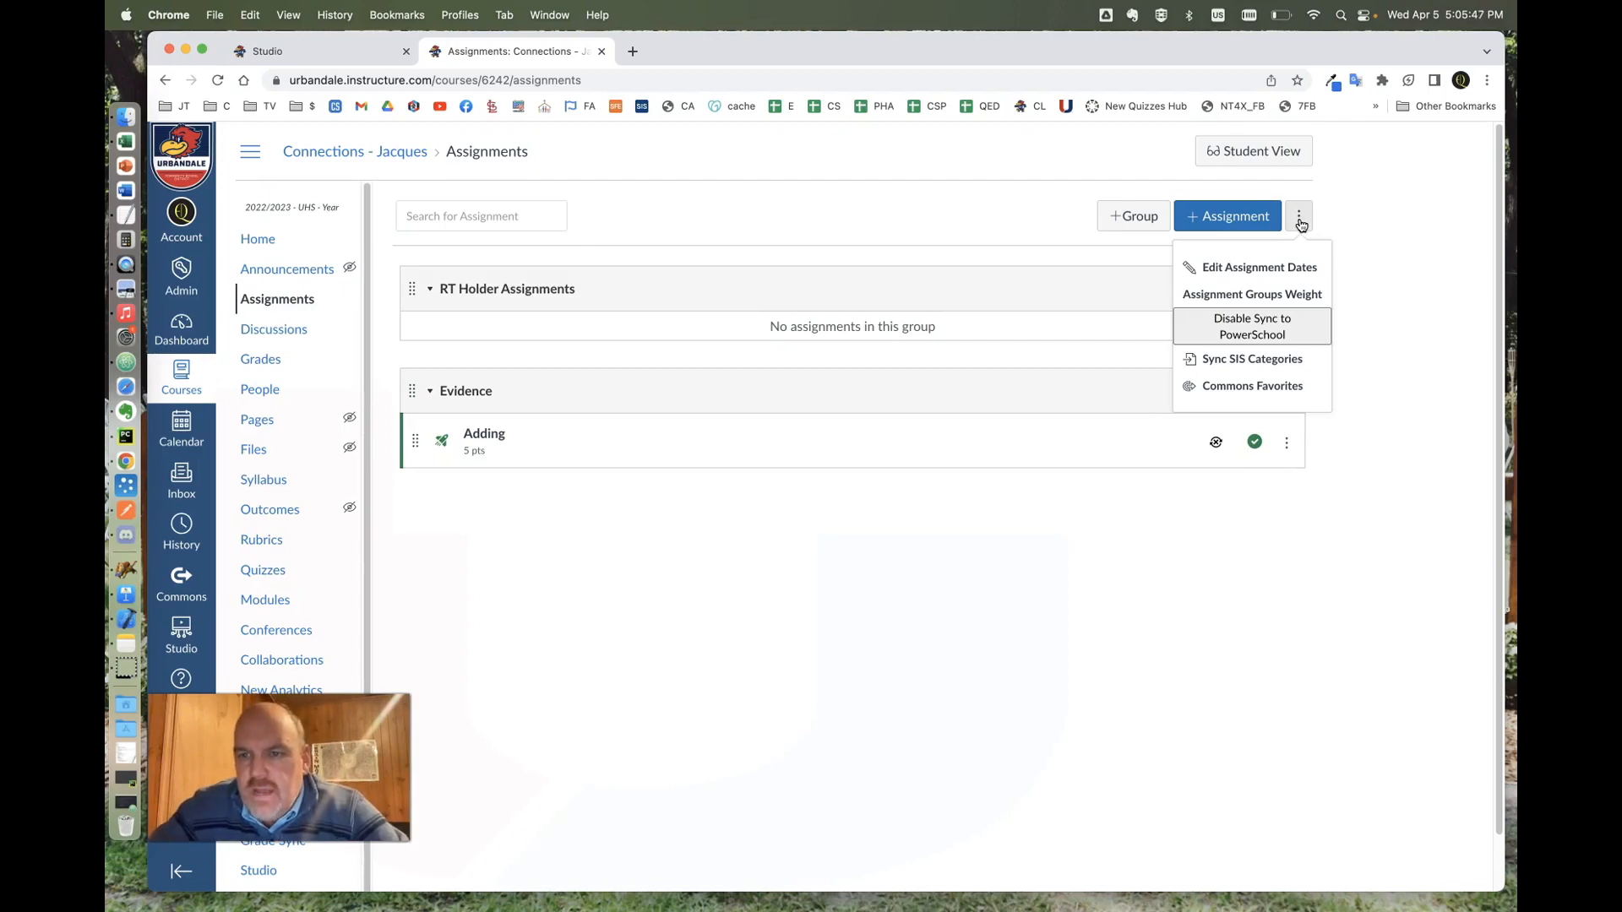
left_click(1251, 296)
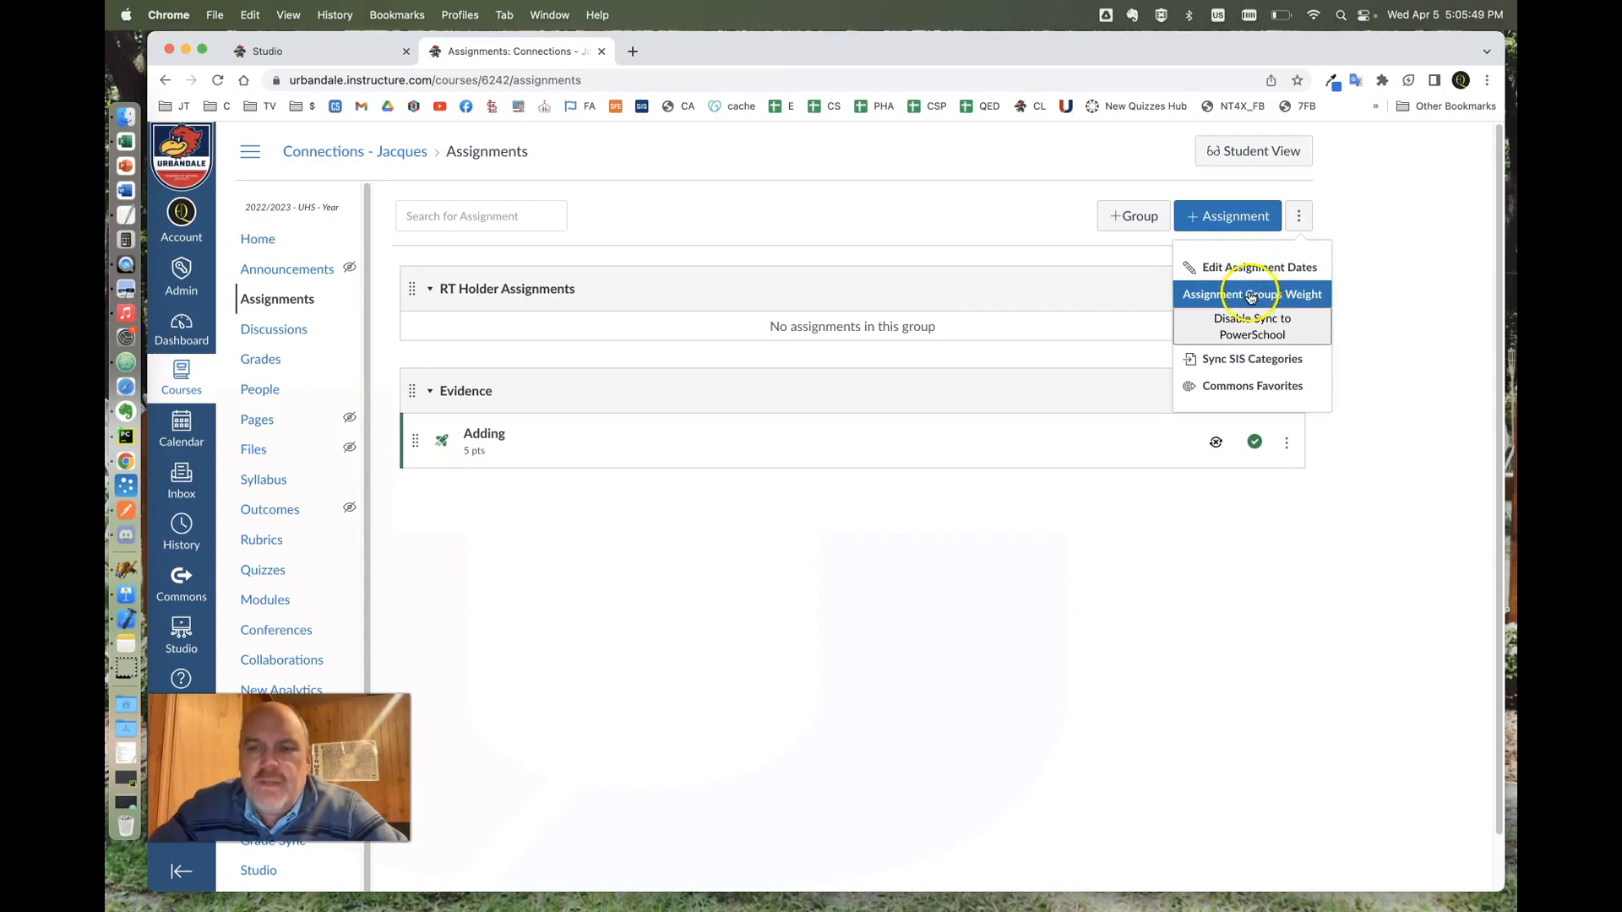
left_click(1251, 296)
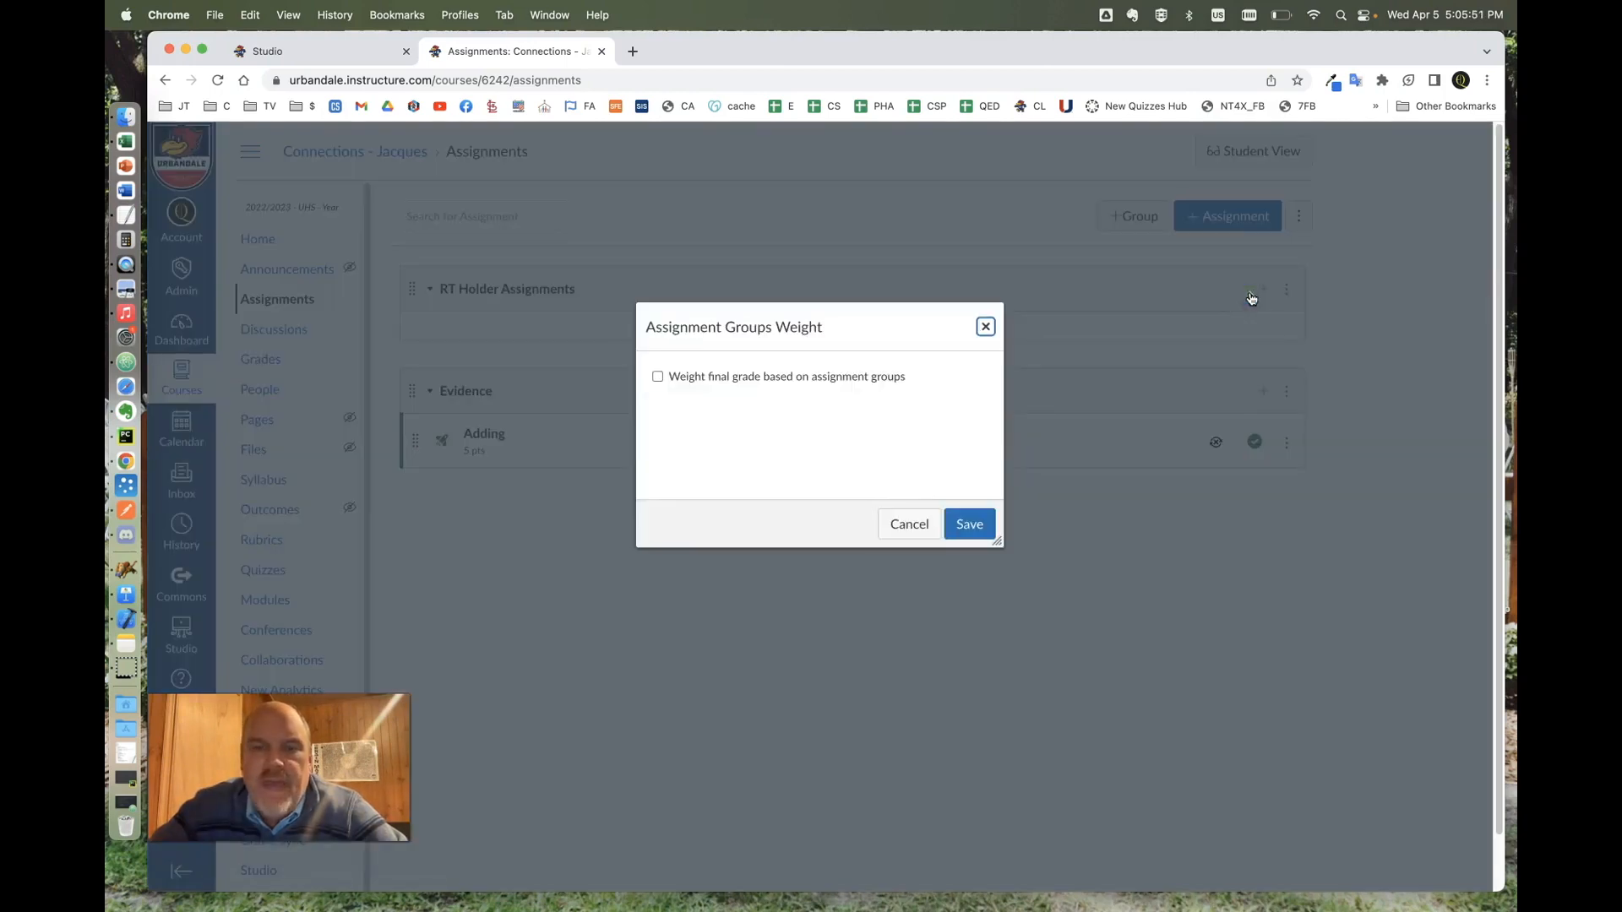
left_click(657, 377)
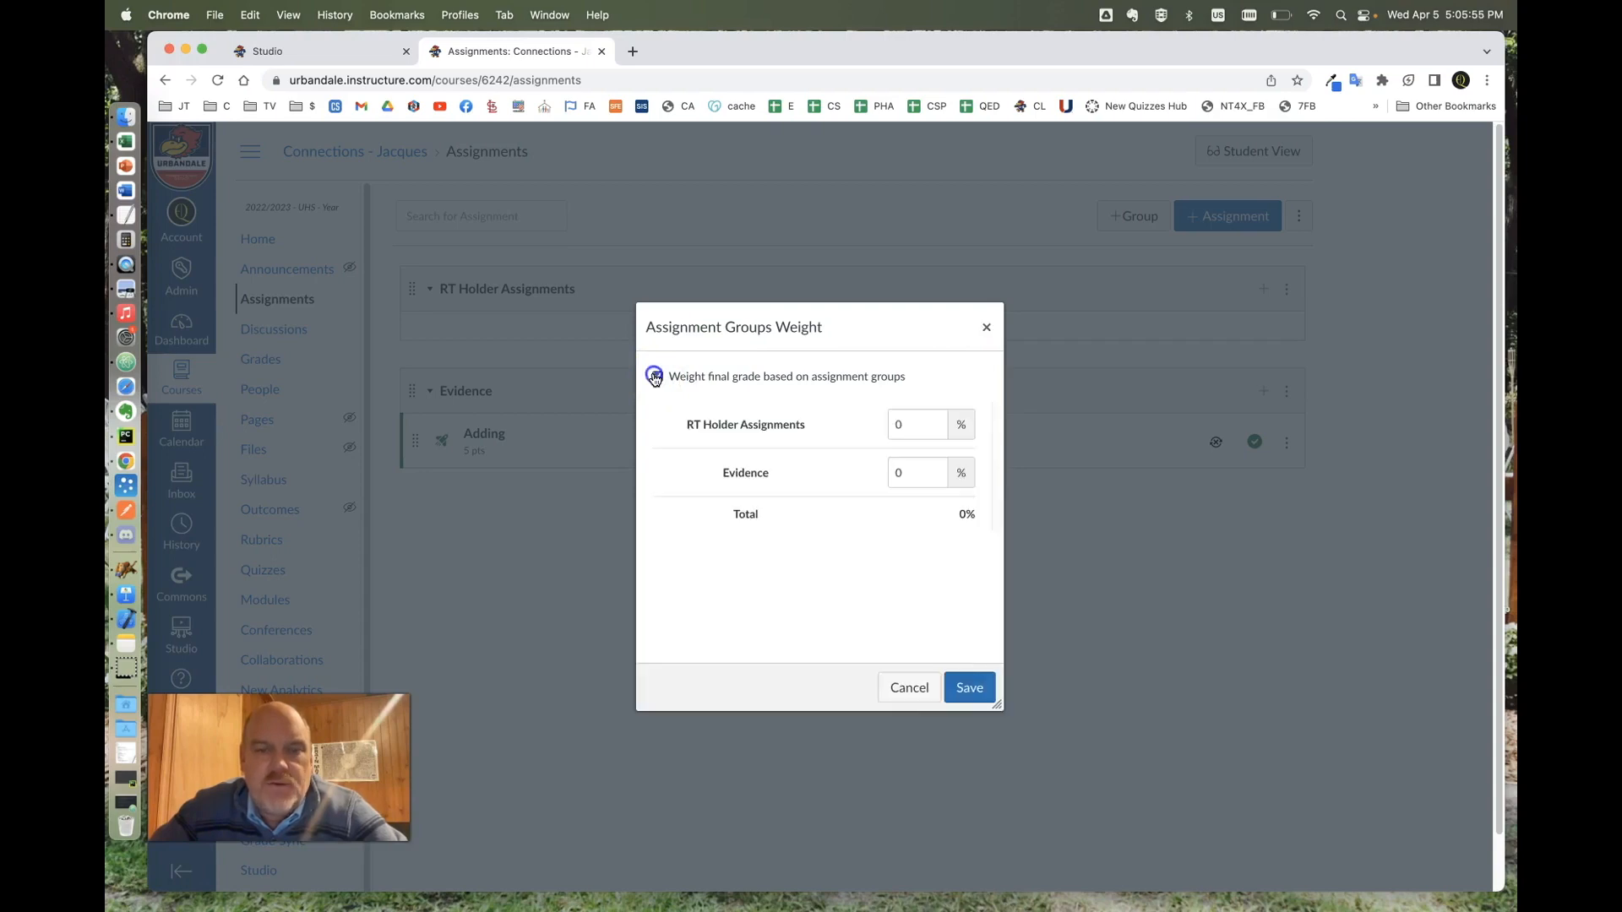
double_click(919, 428)
type("100")
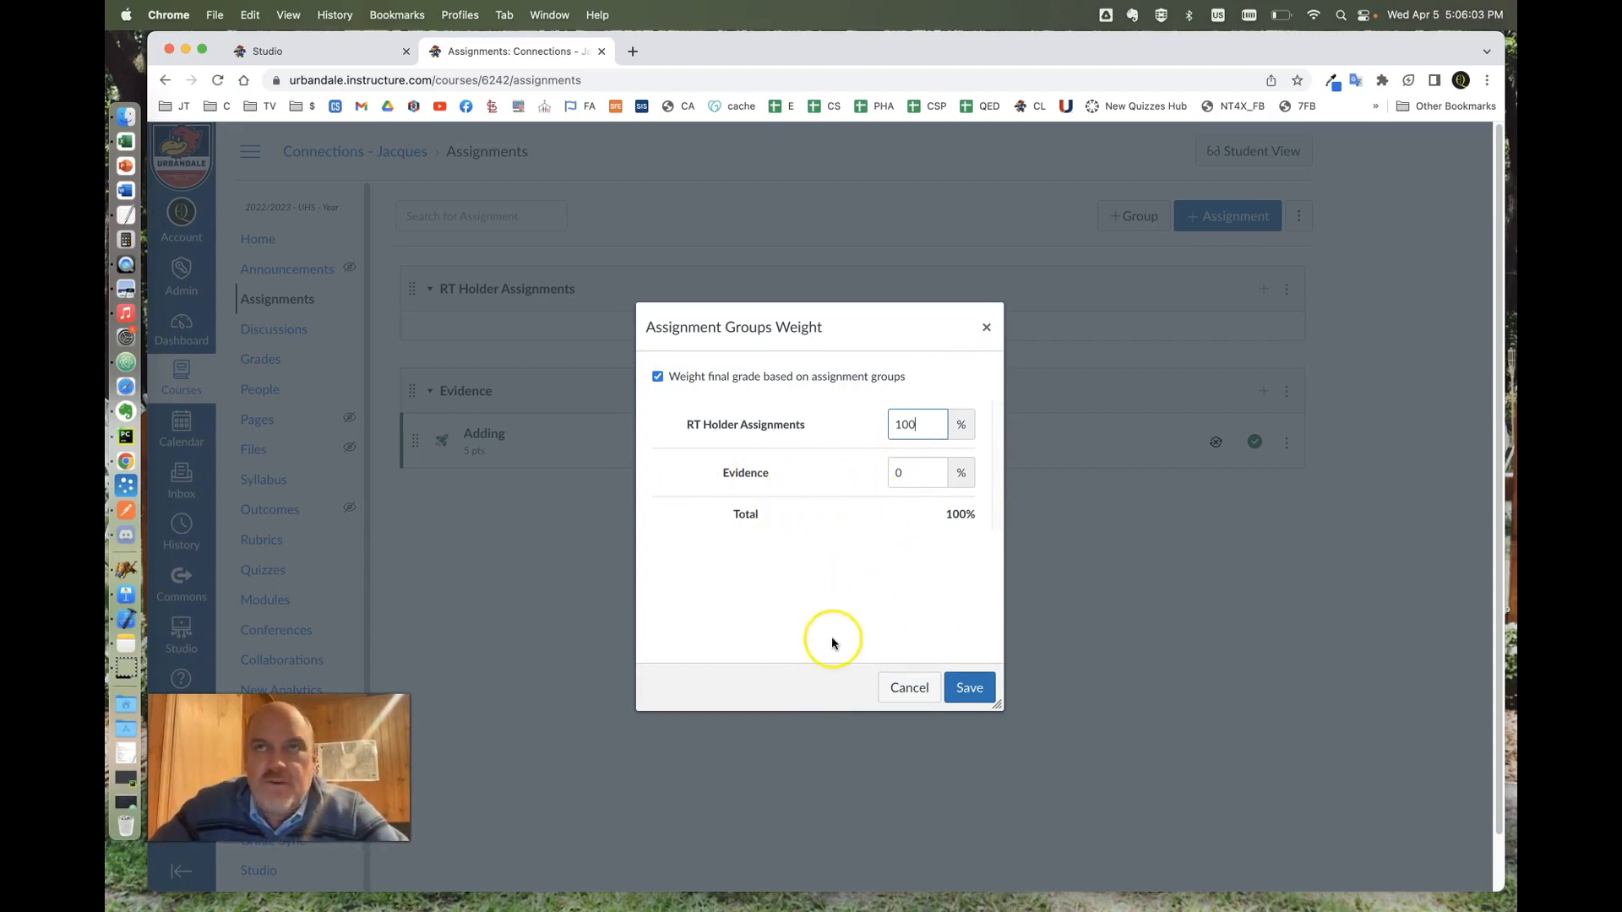
left_click(973, 687)
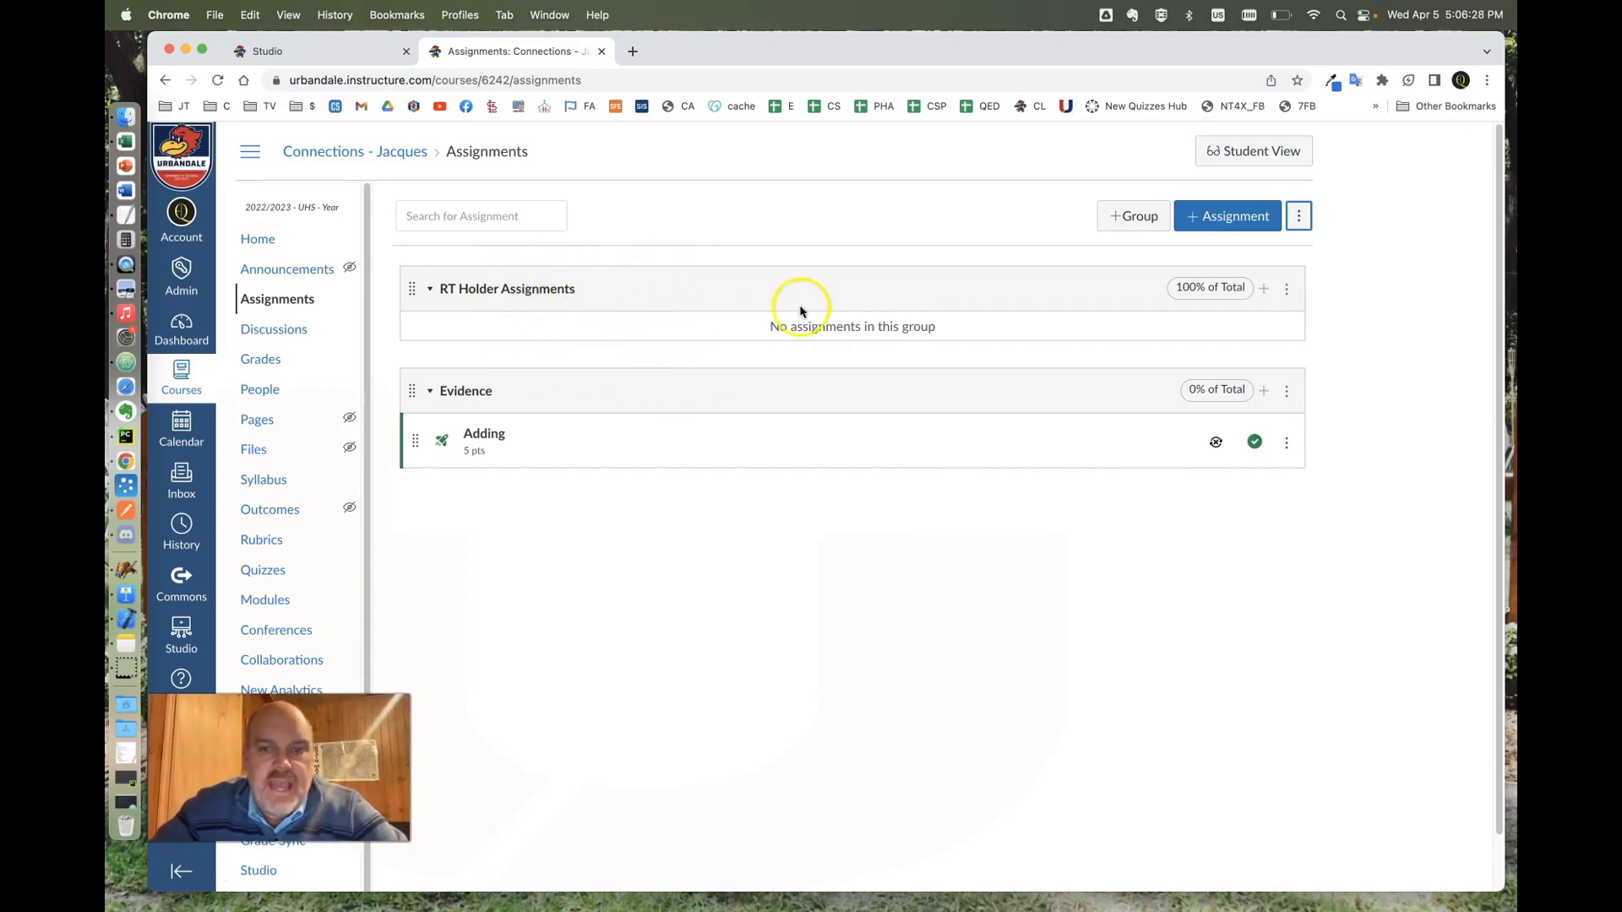
- Start a new assignment in the RT Holder Assignments group named "{1} Creating", due Jun 2, 2023 11:59pm
left_click(1266, 292)
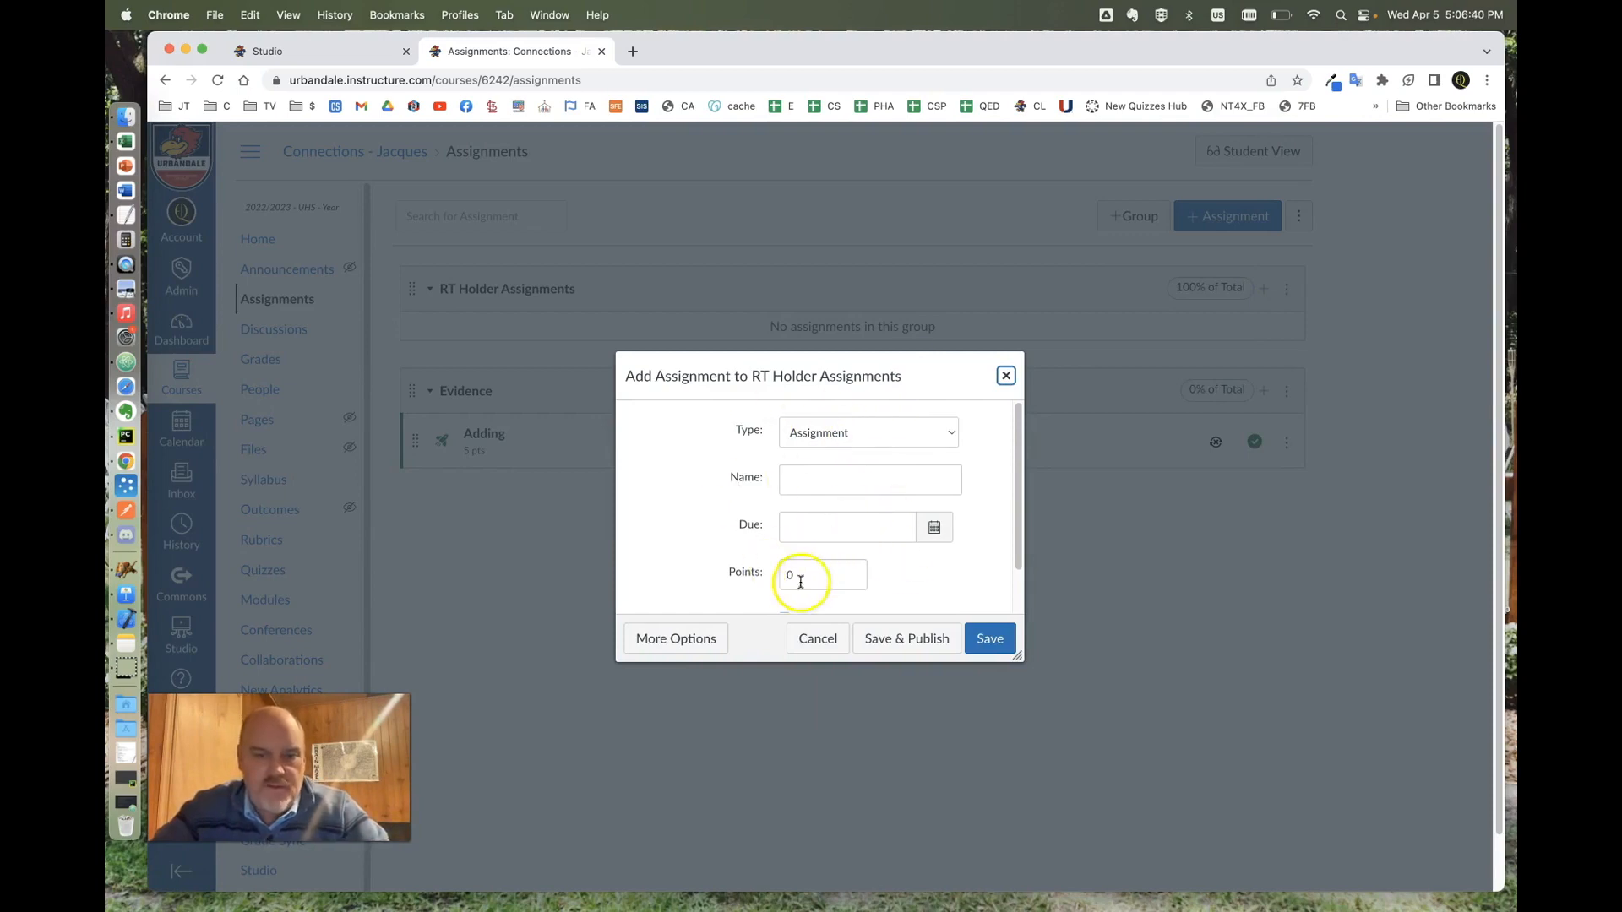
left_click(811, 482)
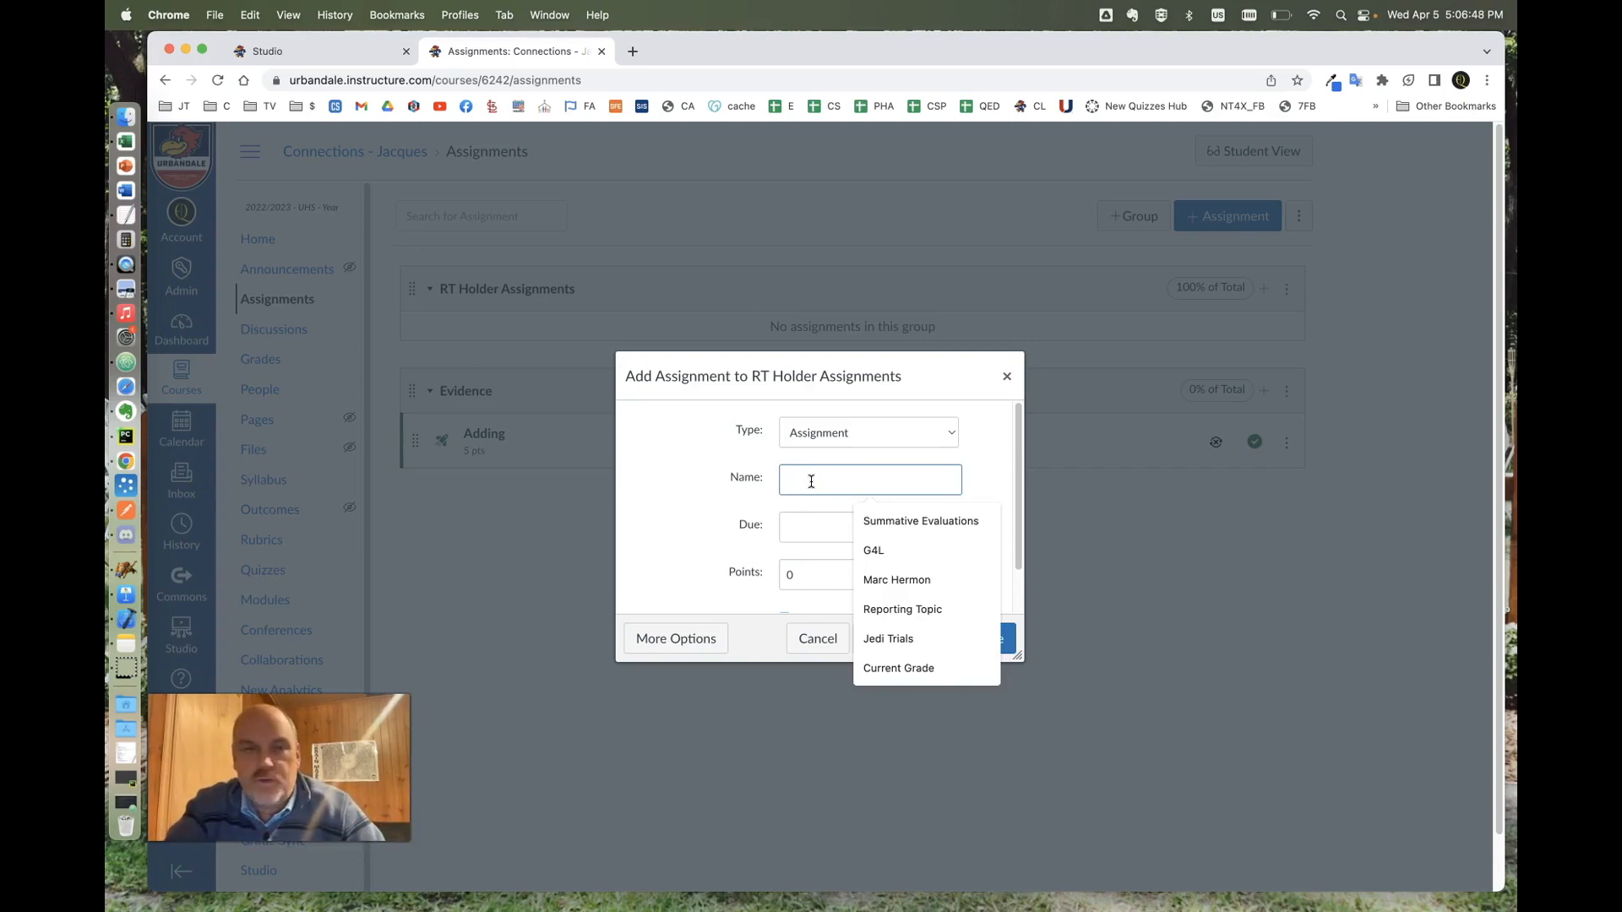
type("{1")
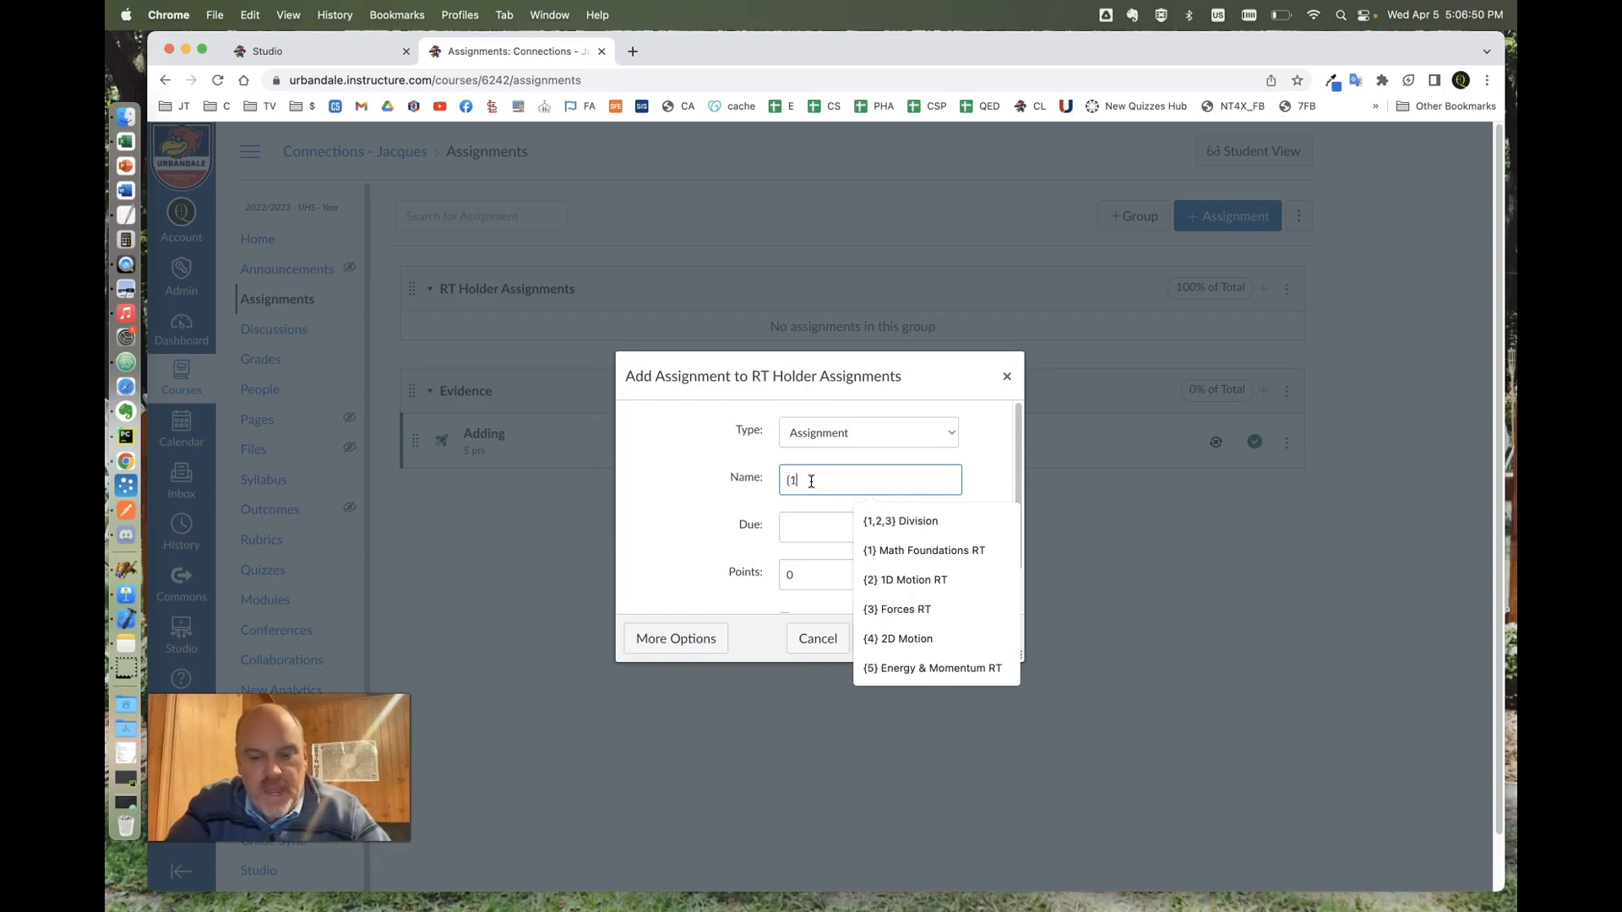
type("}")
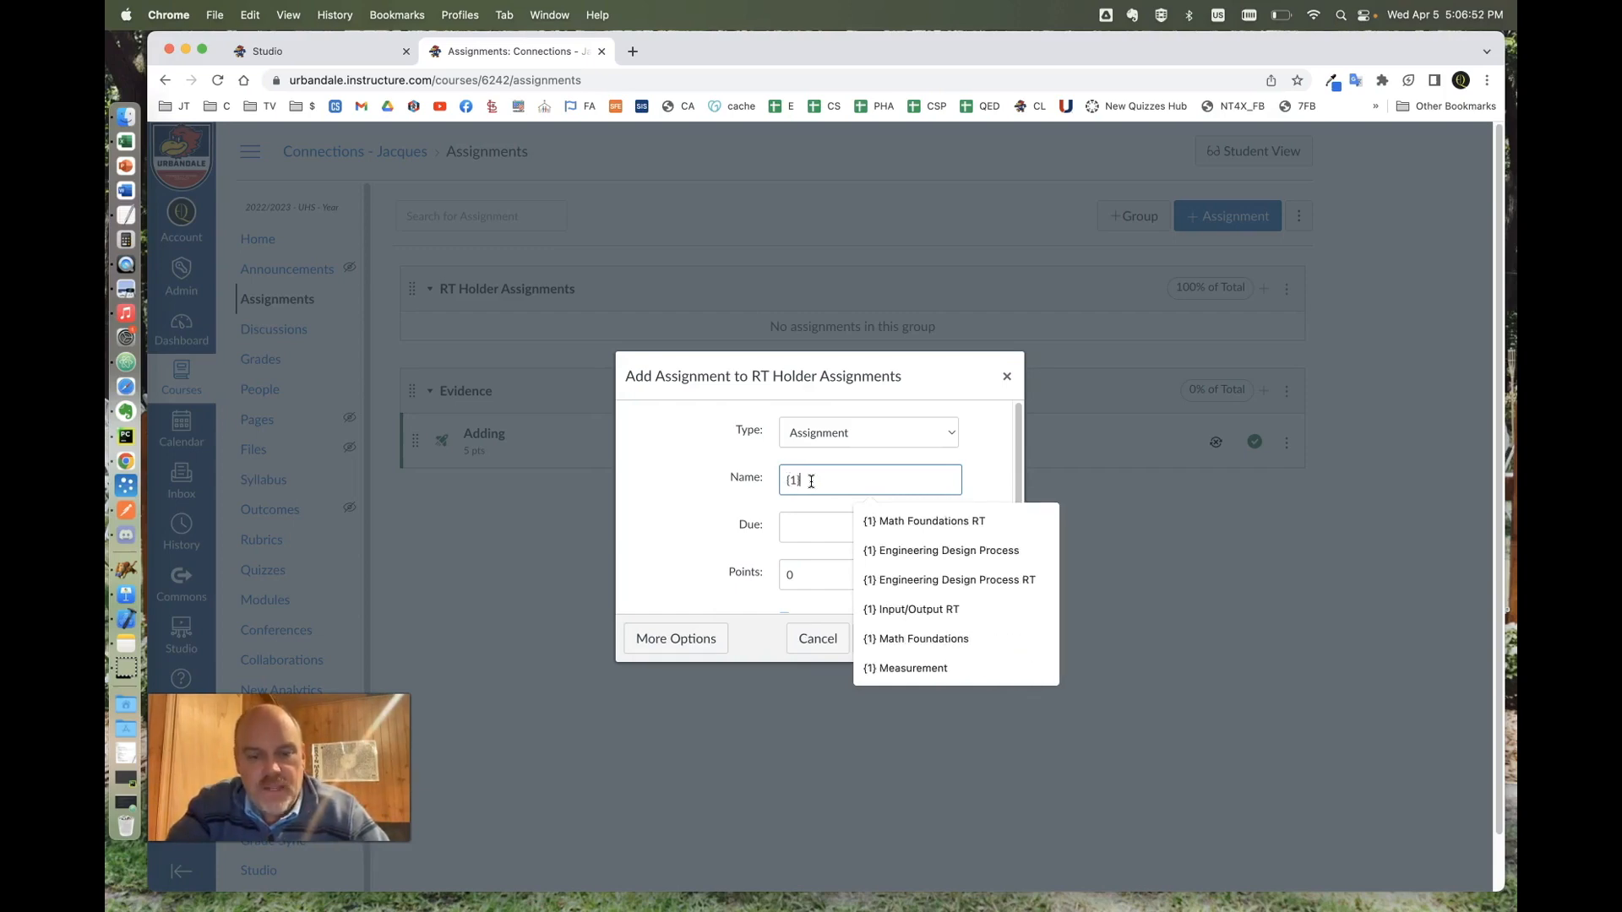
type(" Creating")
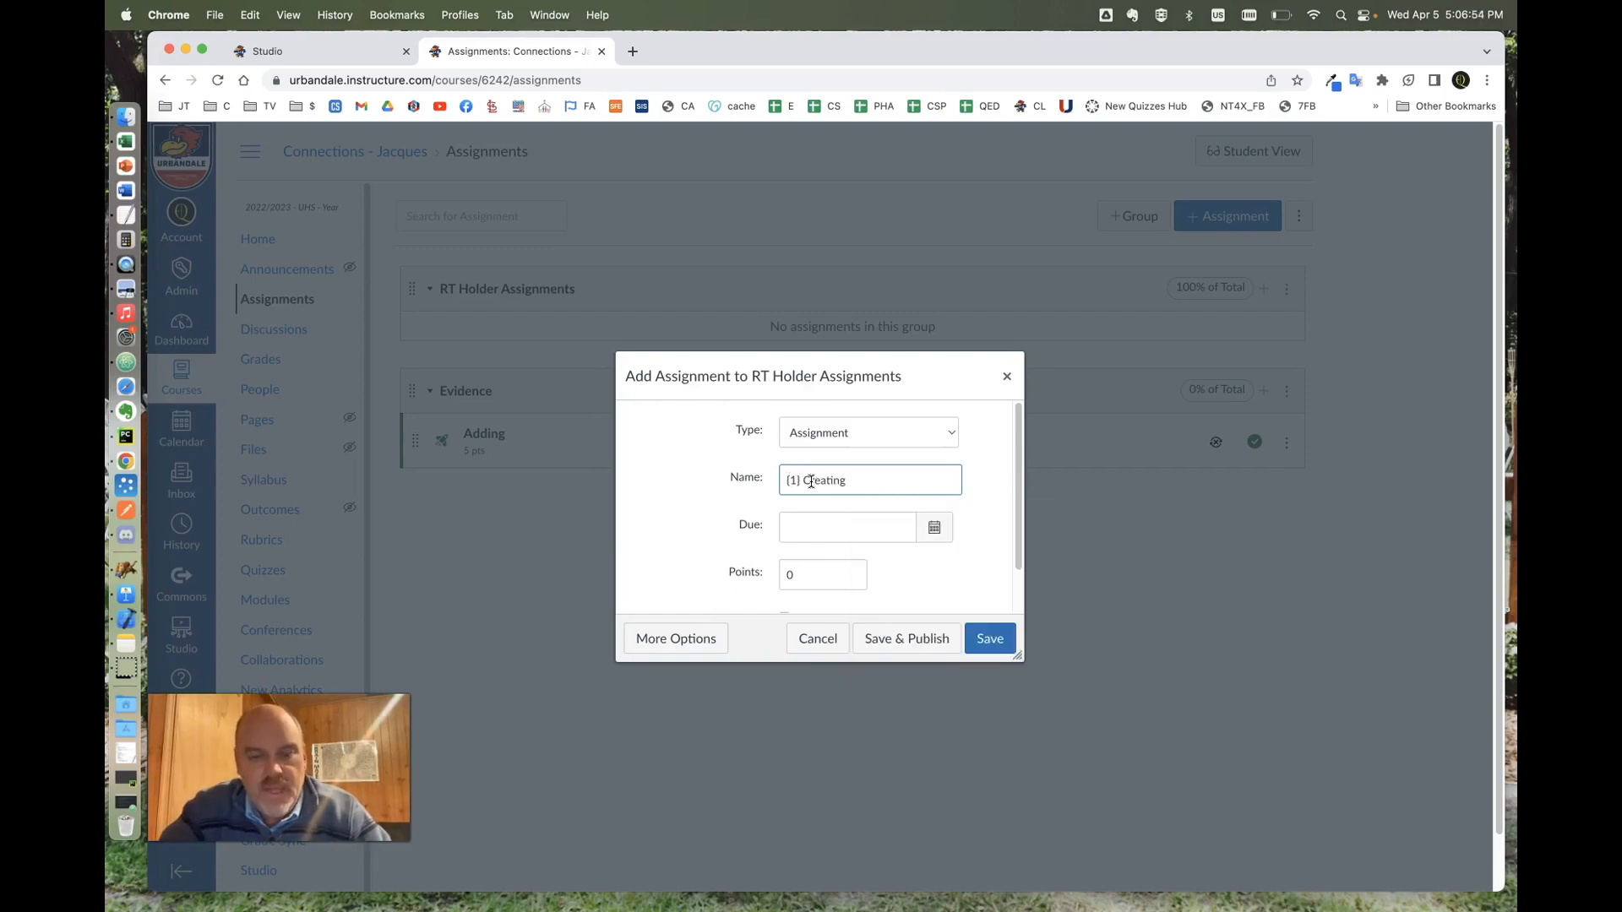
left_click(934, 529)
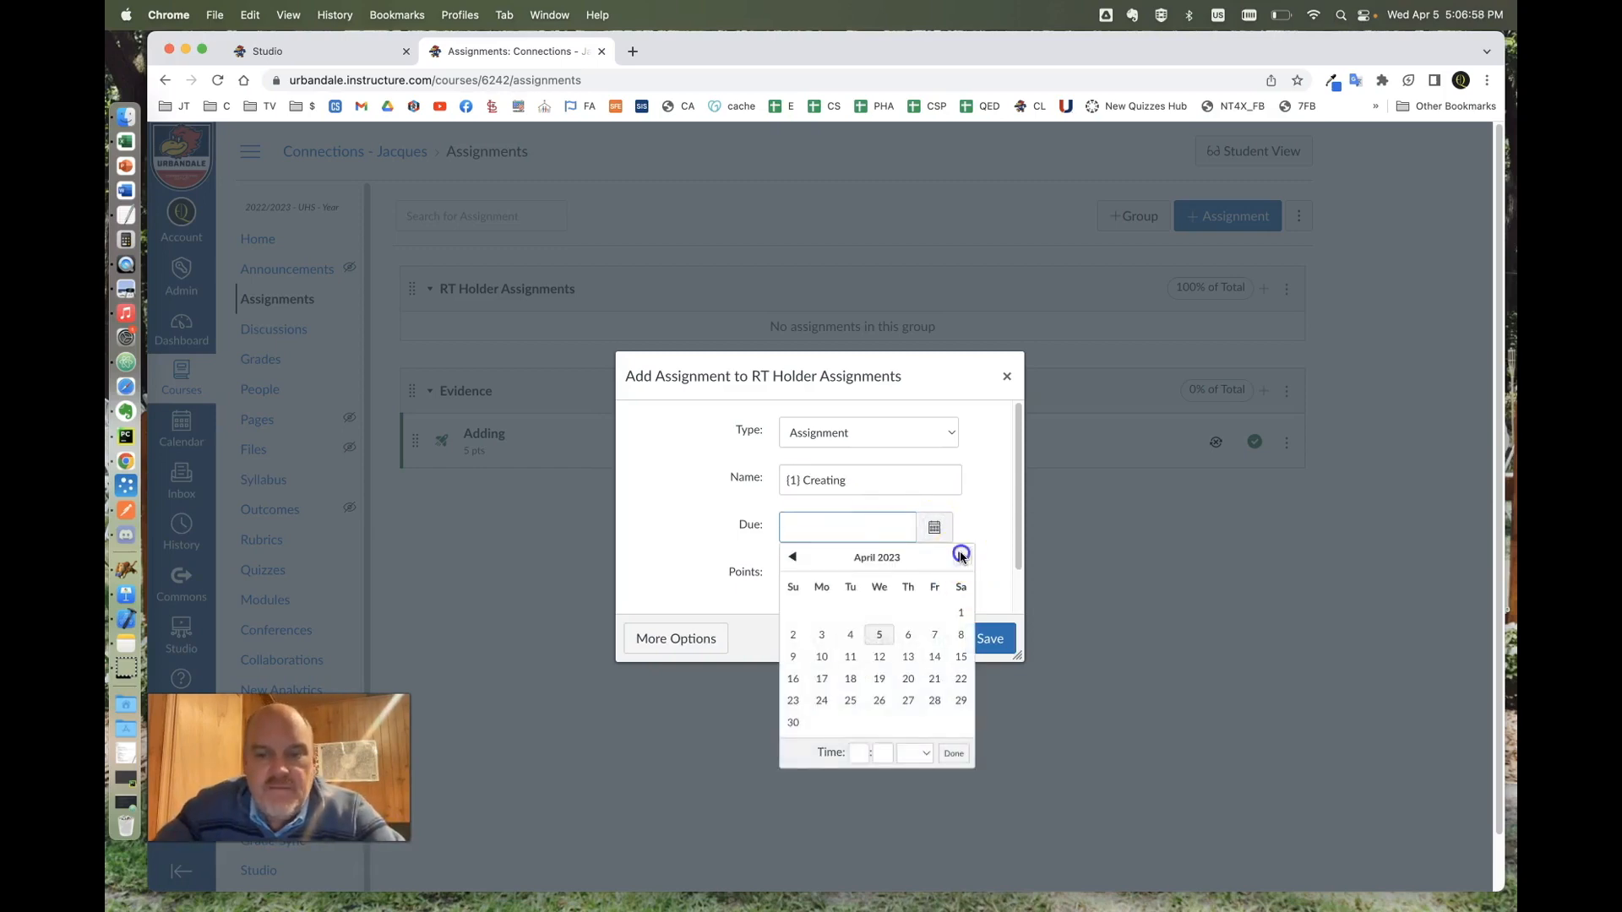
left_click(962, 555)
left_click(961, 556)
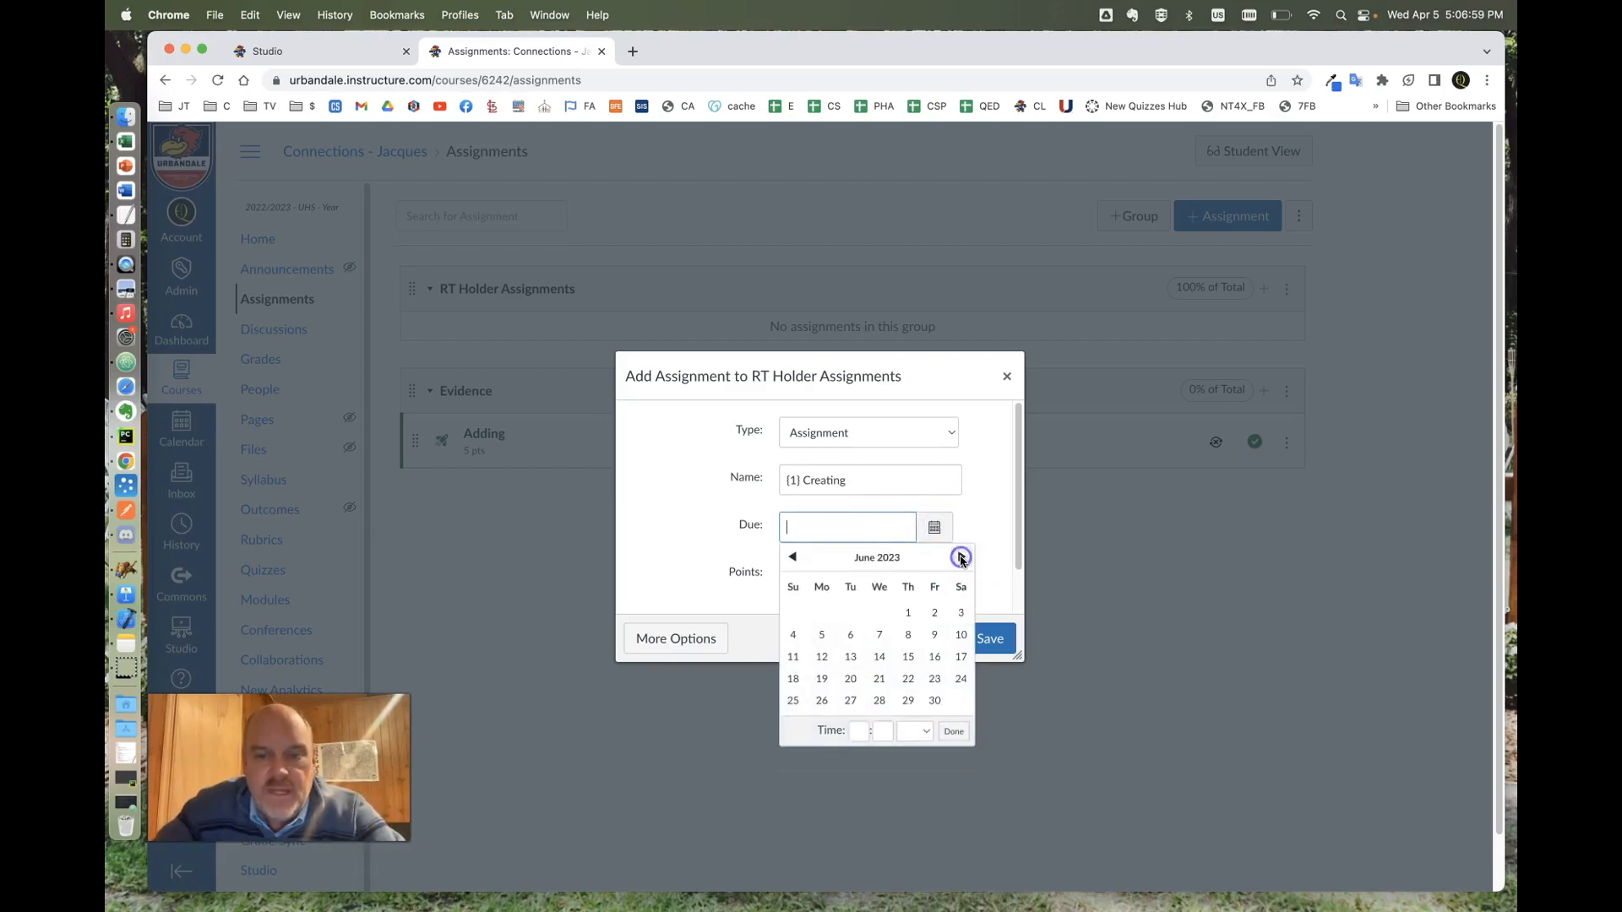
left_click(935, 612)
left_click(970, 525)
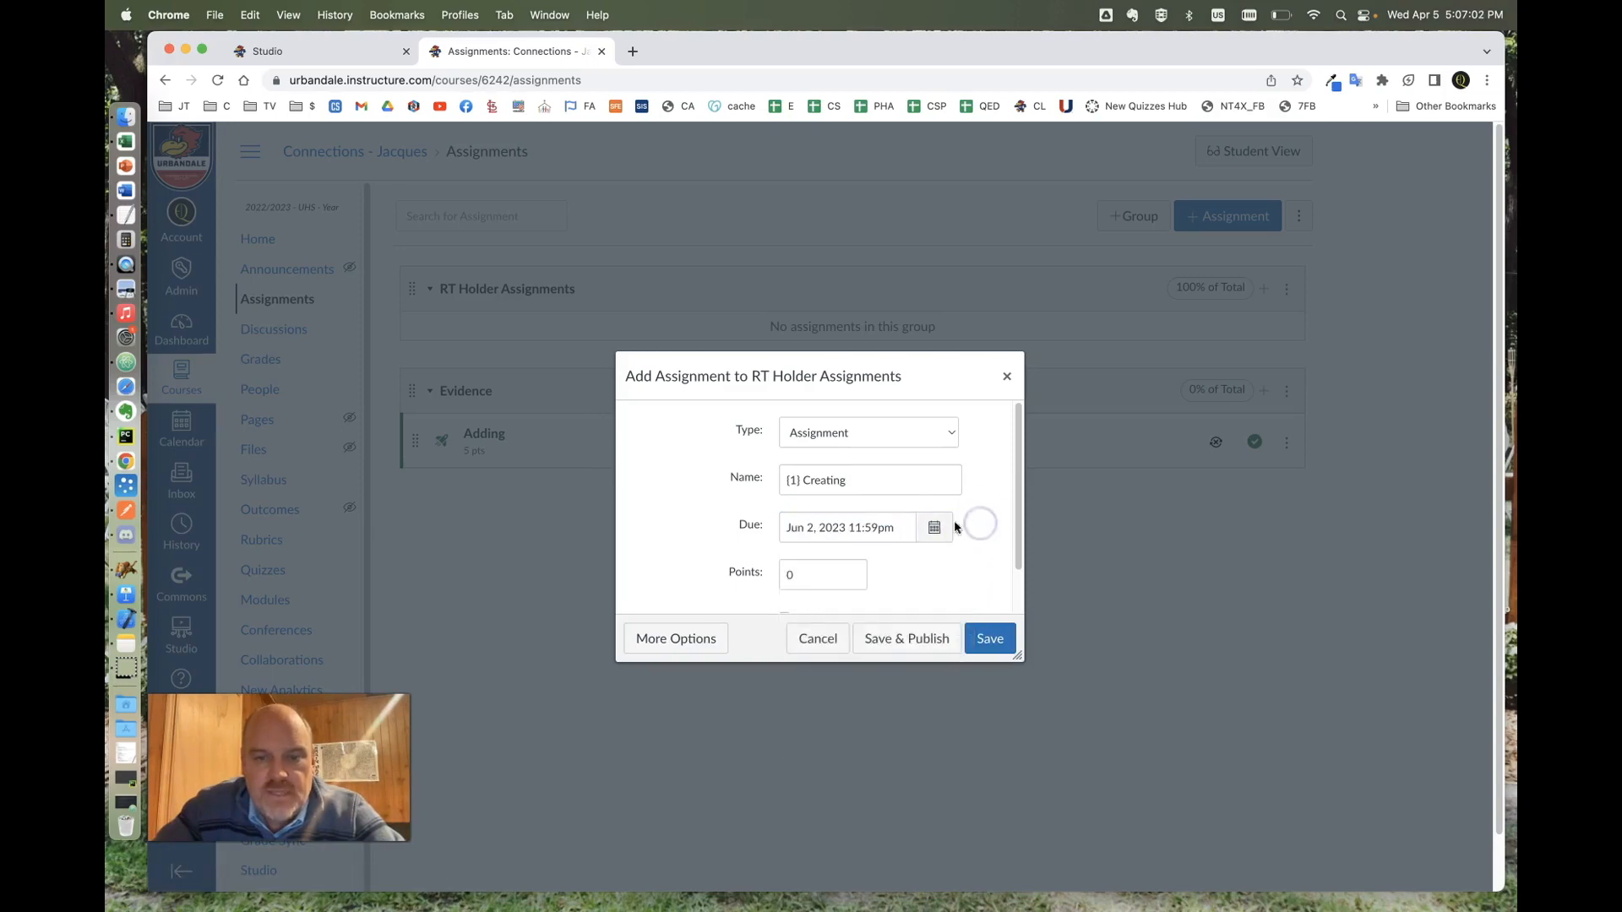
left_click_drag(897, 527, 773, 530)
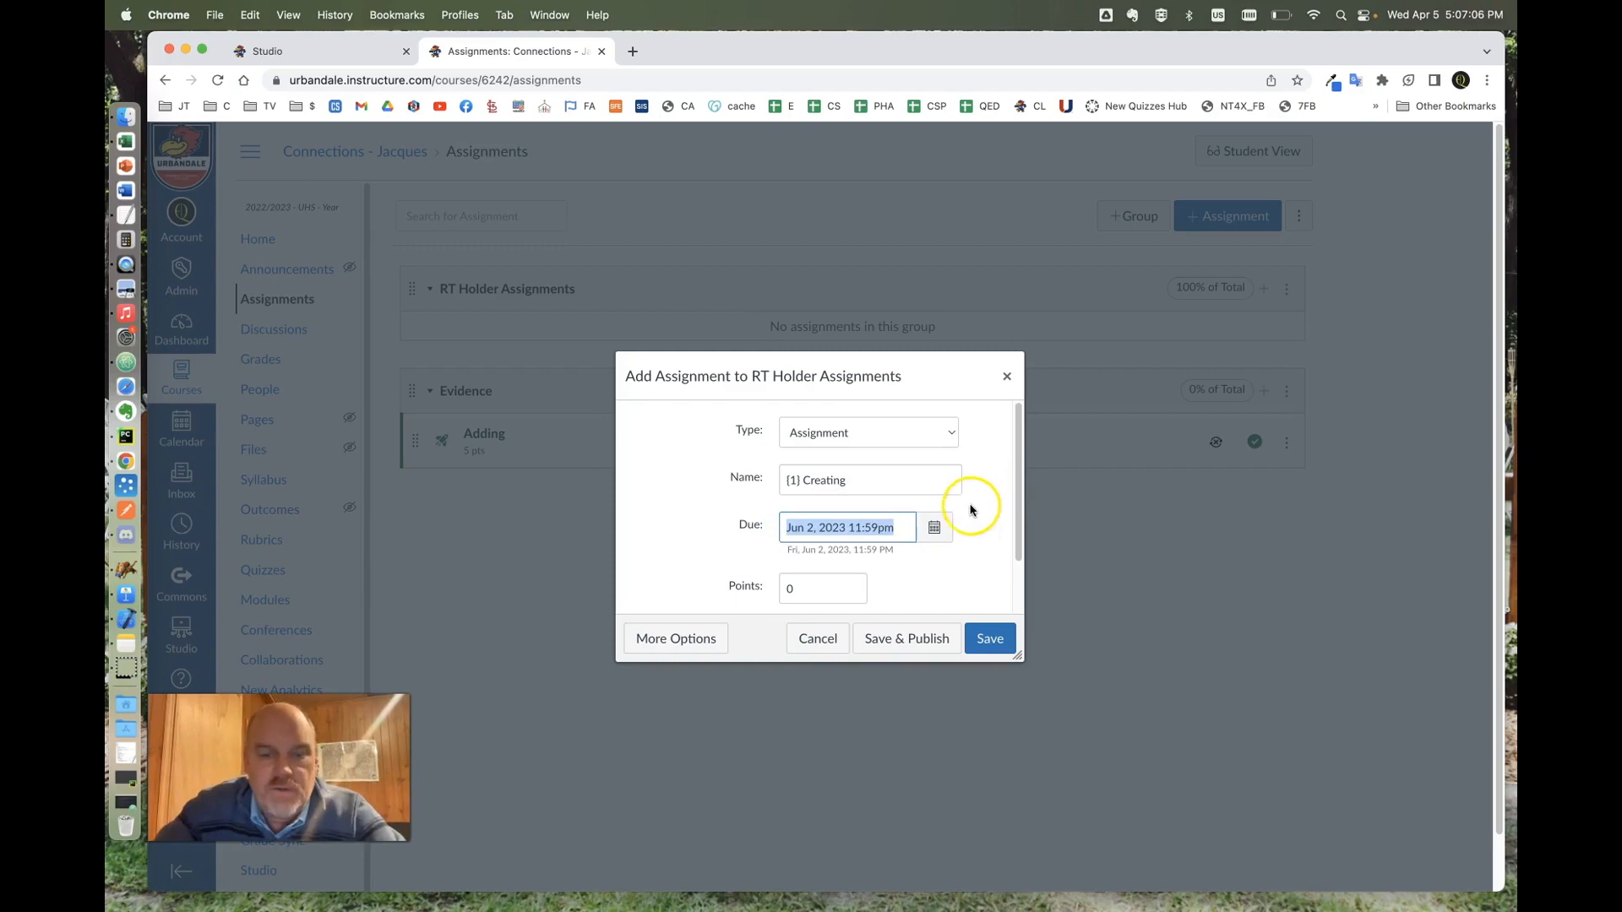
- Set the "{1} Creating" assignment's points to 4, keep Sync to PowerSchool enabled, and save and publish it
scroll(971, 507, "down", 2)
left_click(792, 525)
left_click(766, 527)
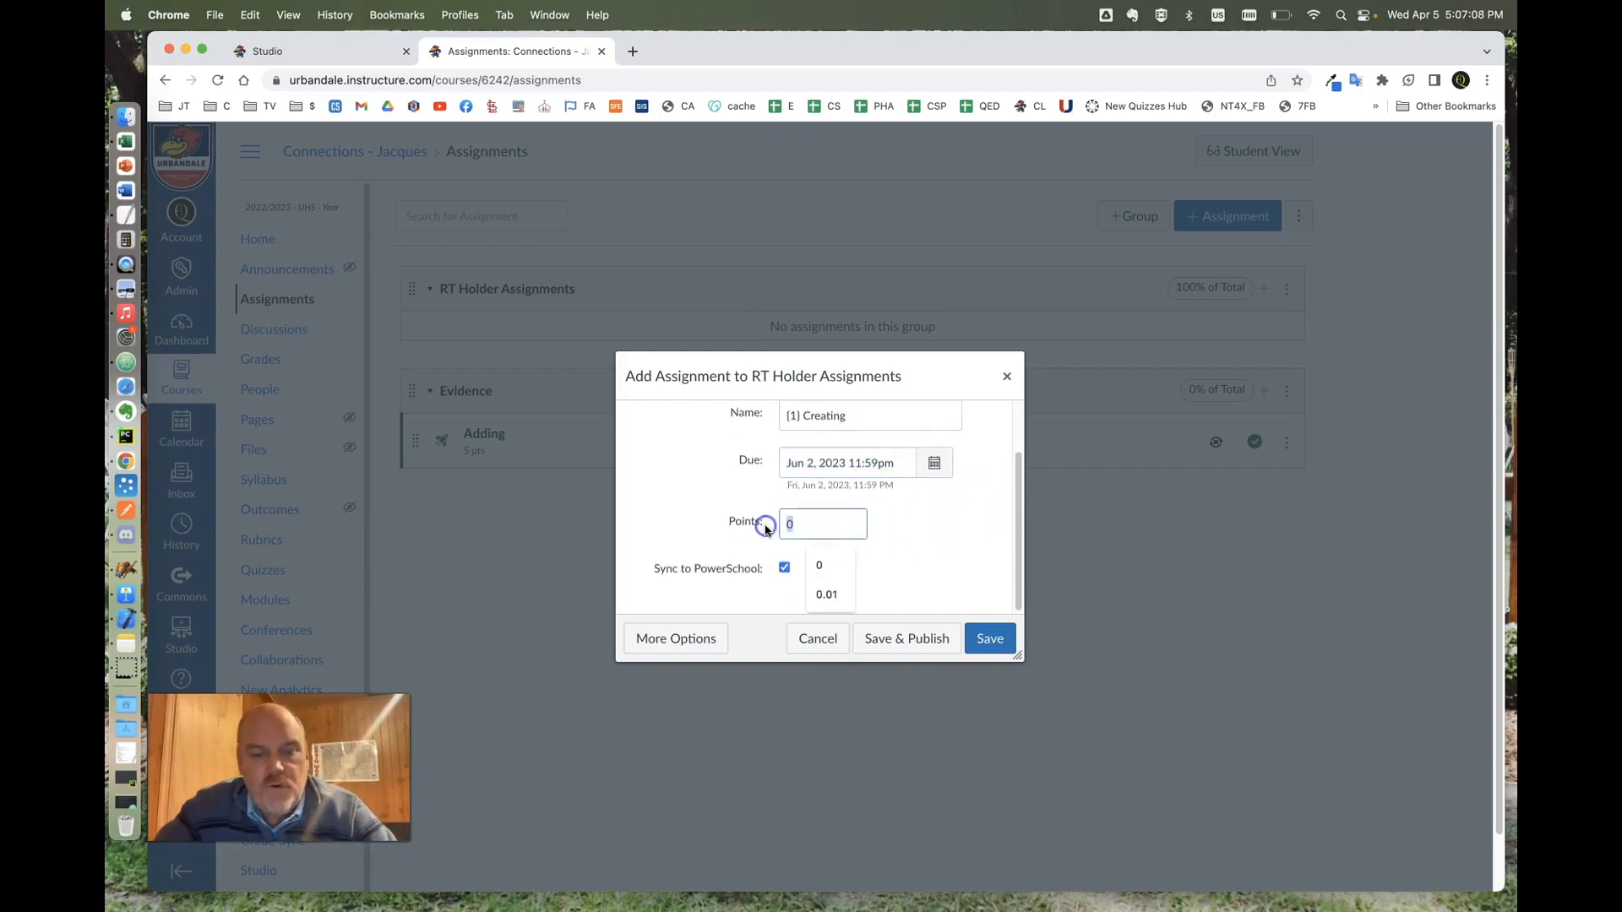
type("4")
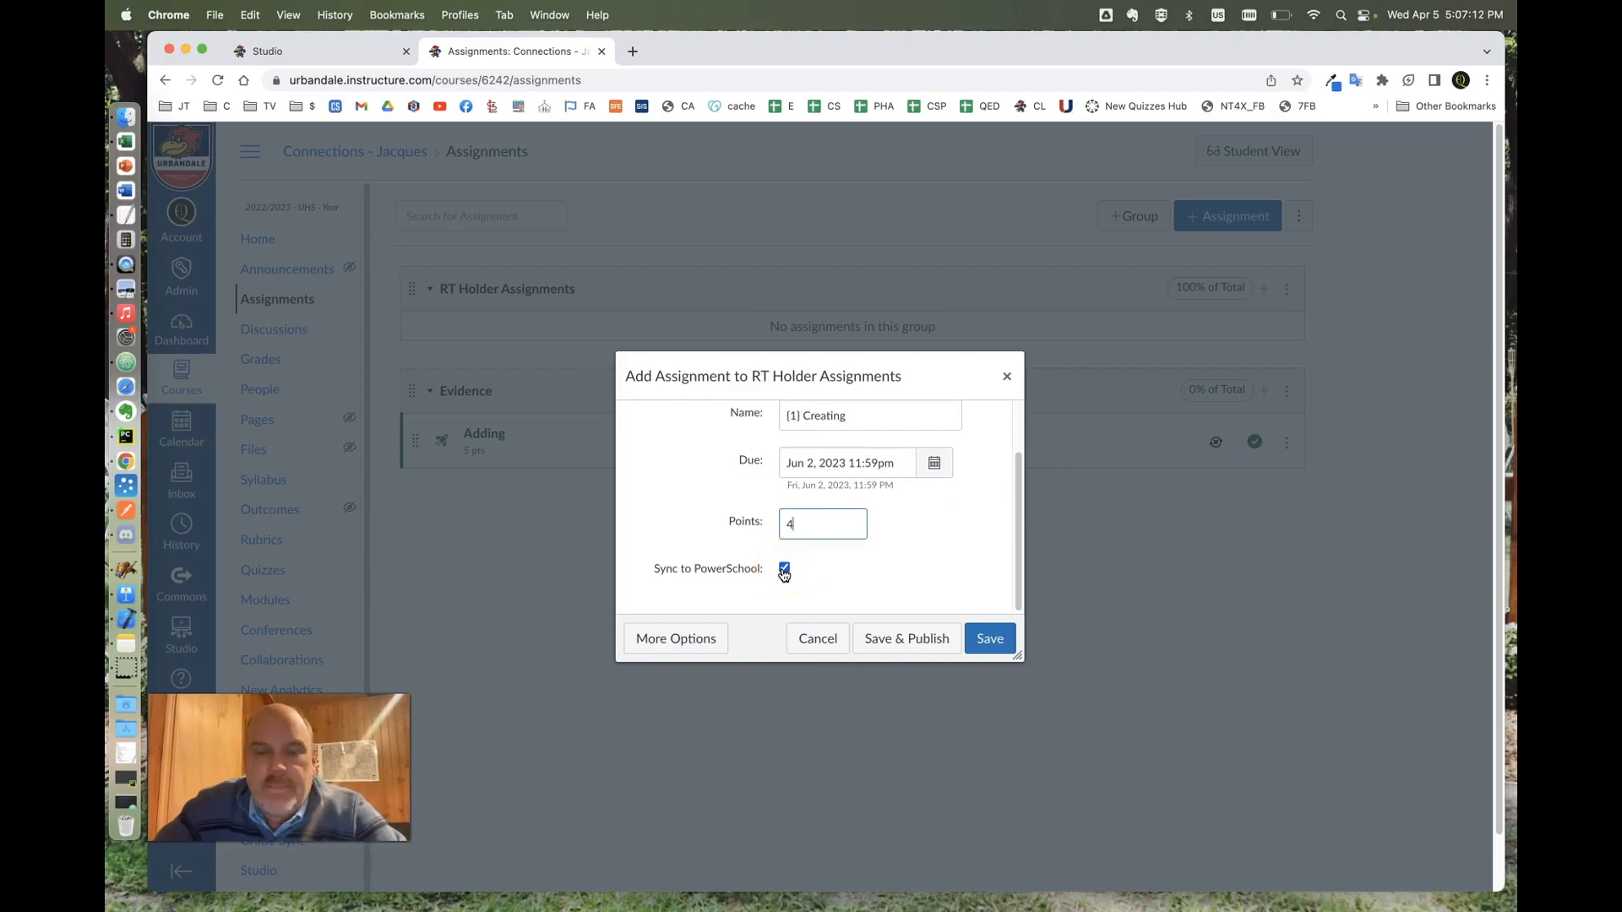
left_click(928, 642)
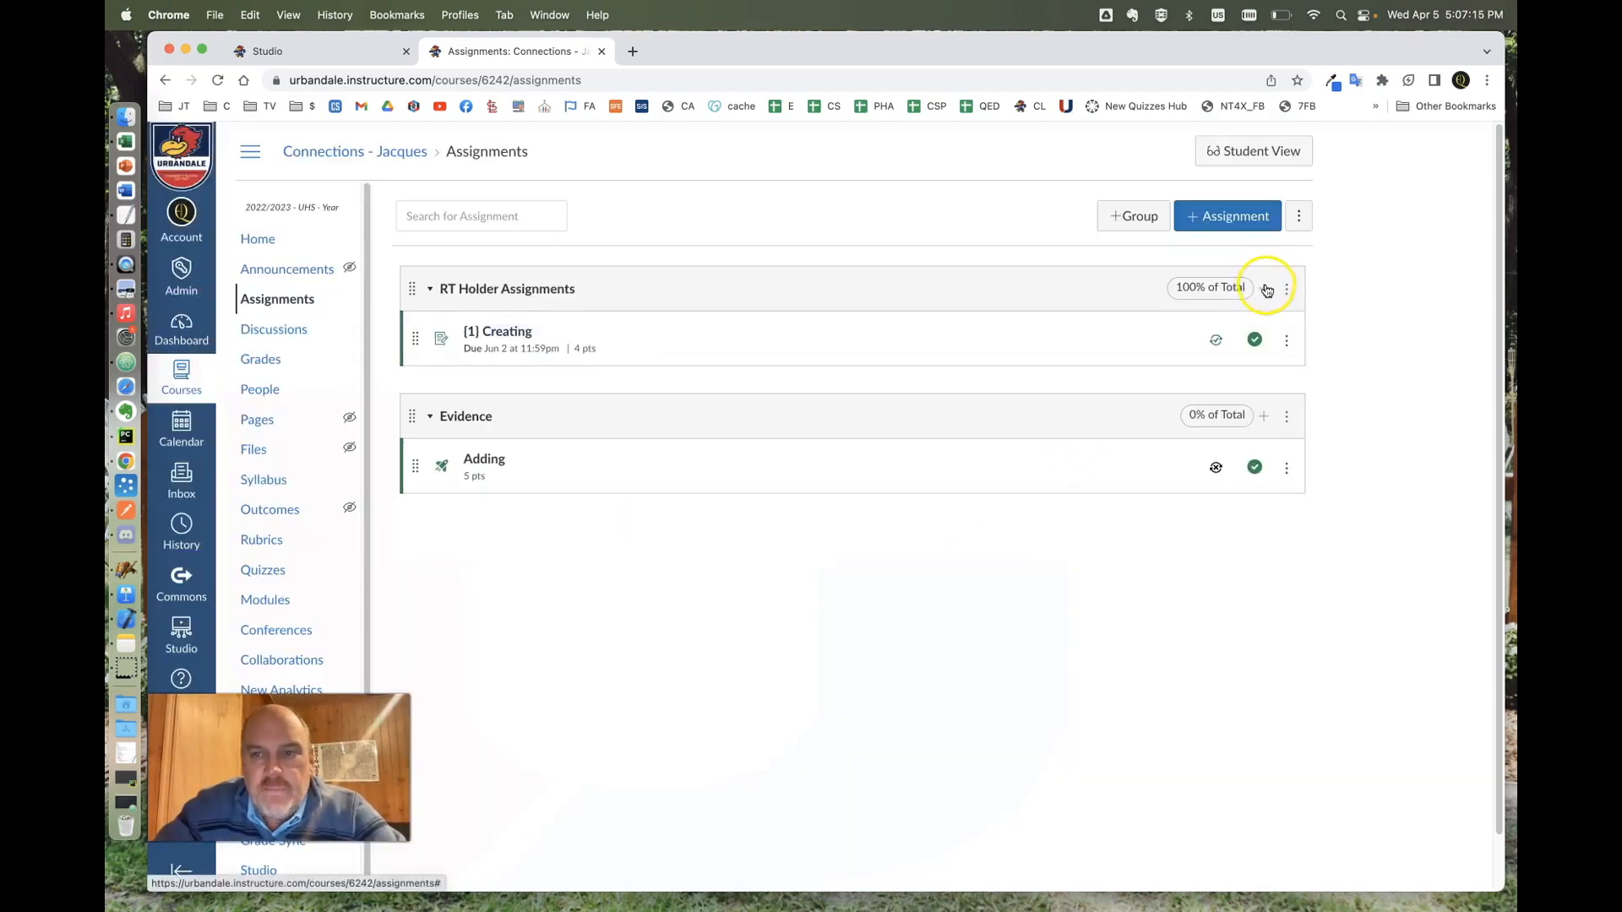
- Add and publish a "{2} Presenting" assignment in RT Holder Assignments, due Jun 2, 2023 11:59pm and worth 4 points
left_click(1265, 288)
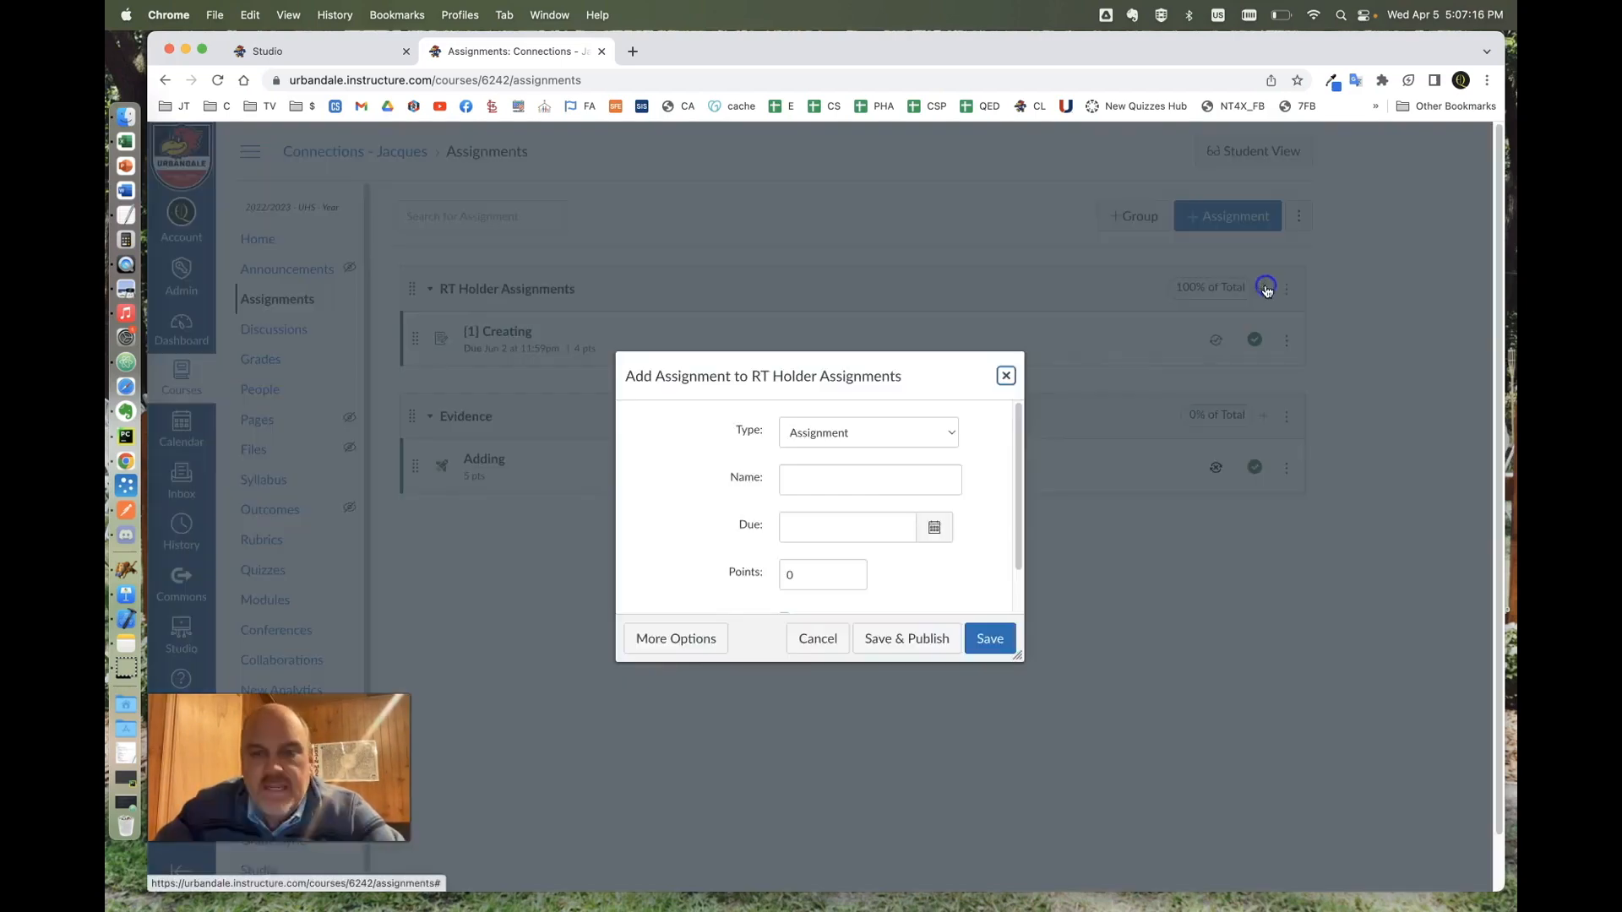
left_click(821, 482)
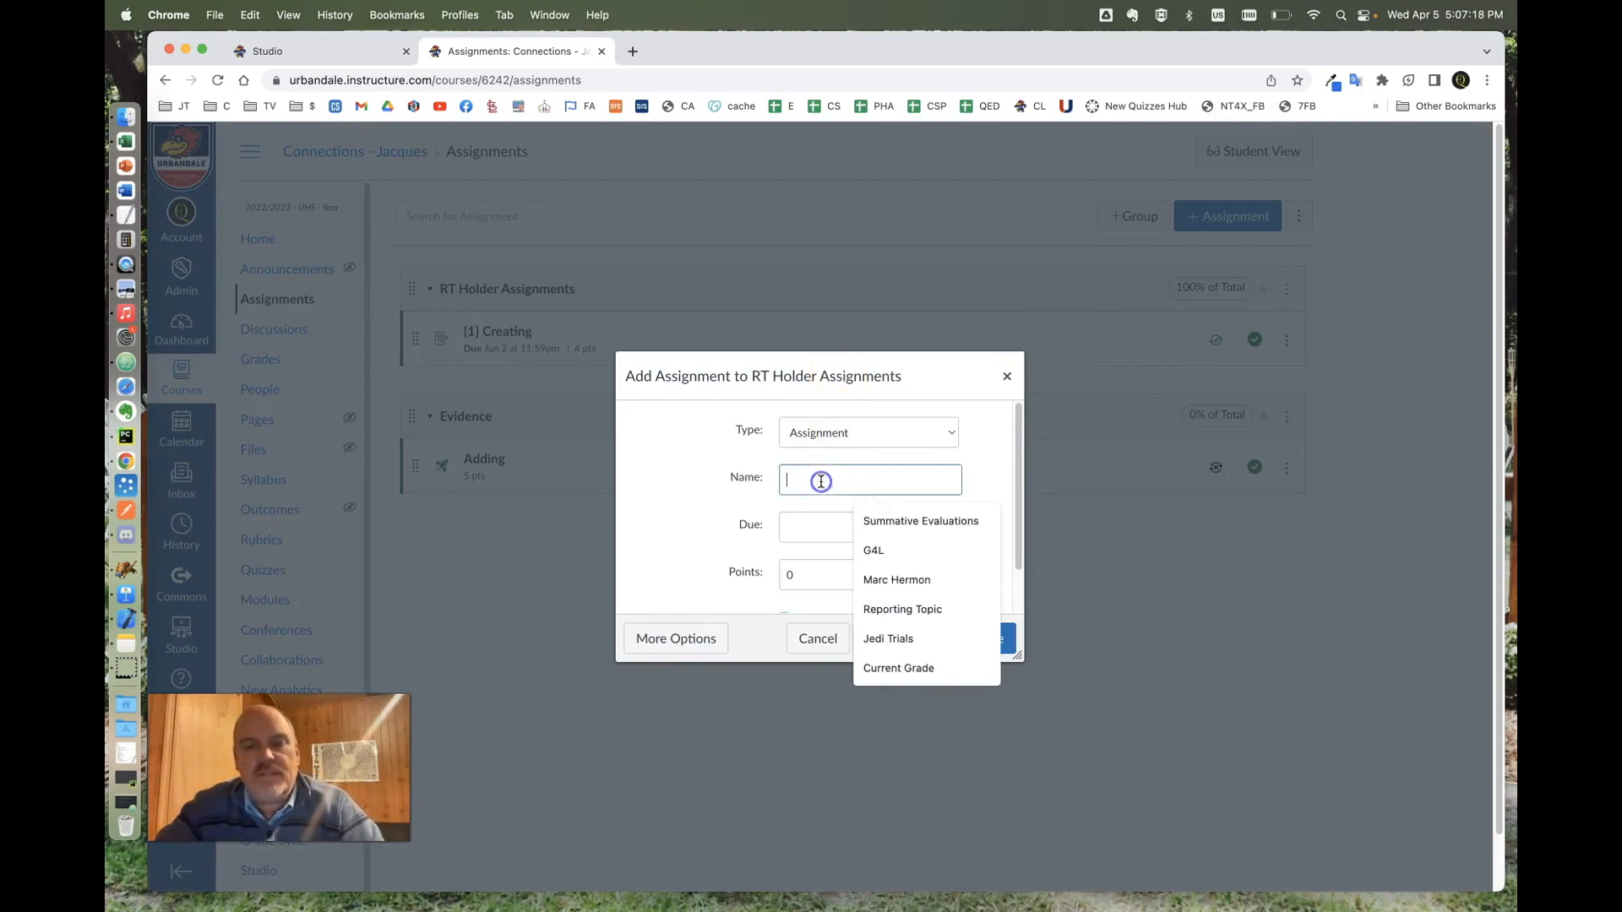
type("{")
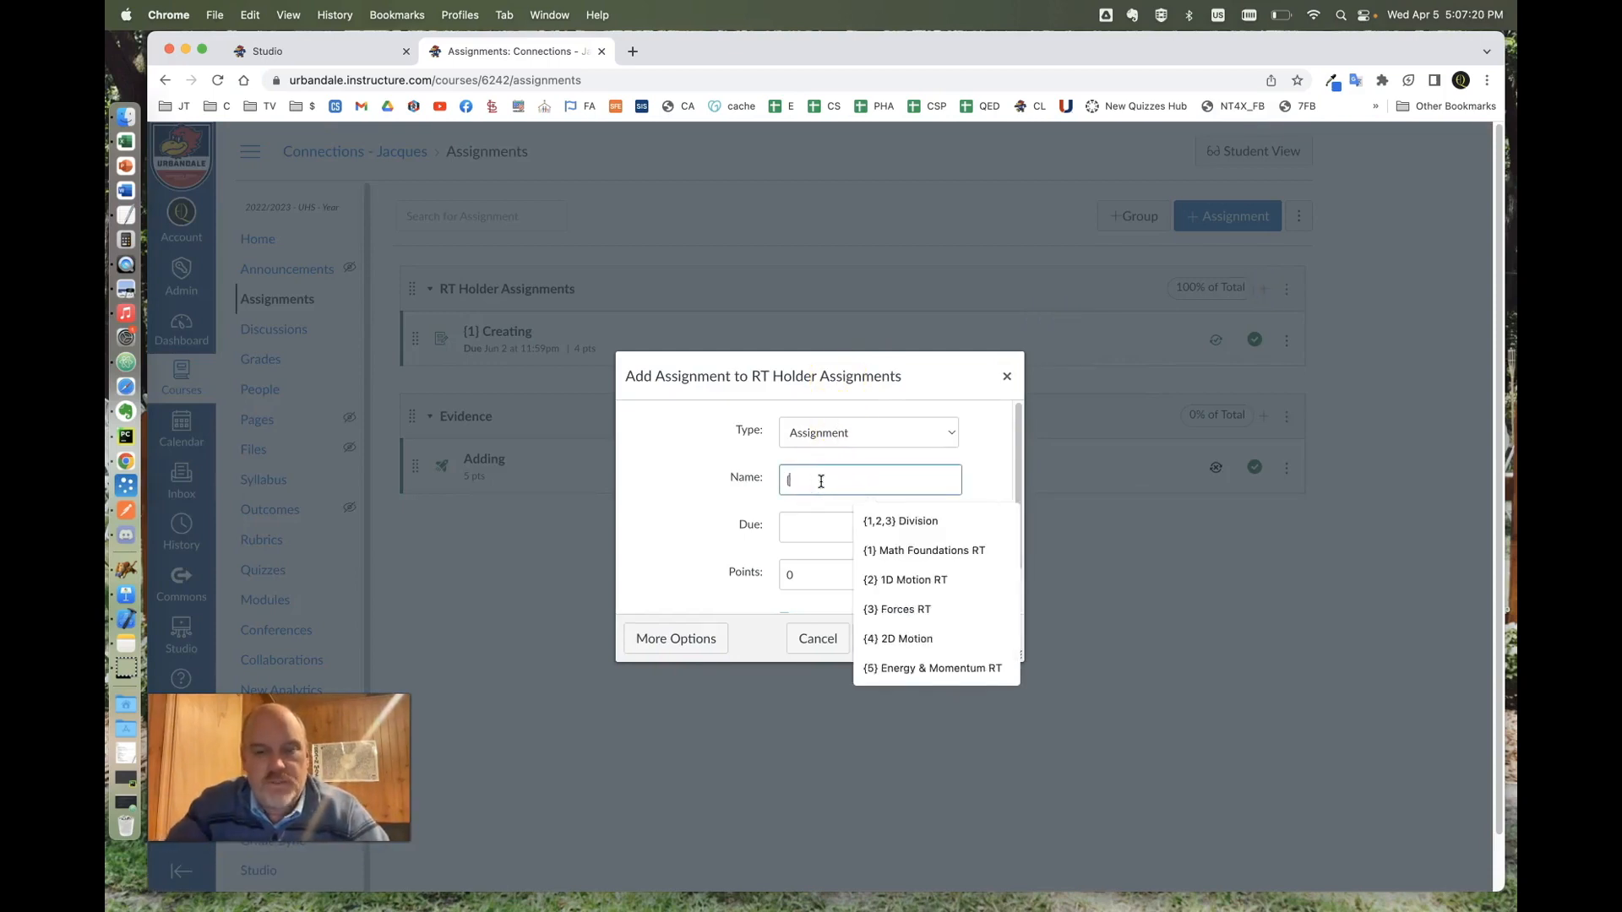
type("2} Presenting")
left_click(835, 528)
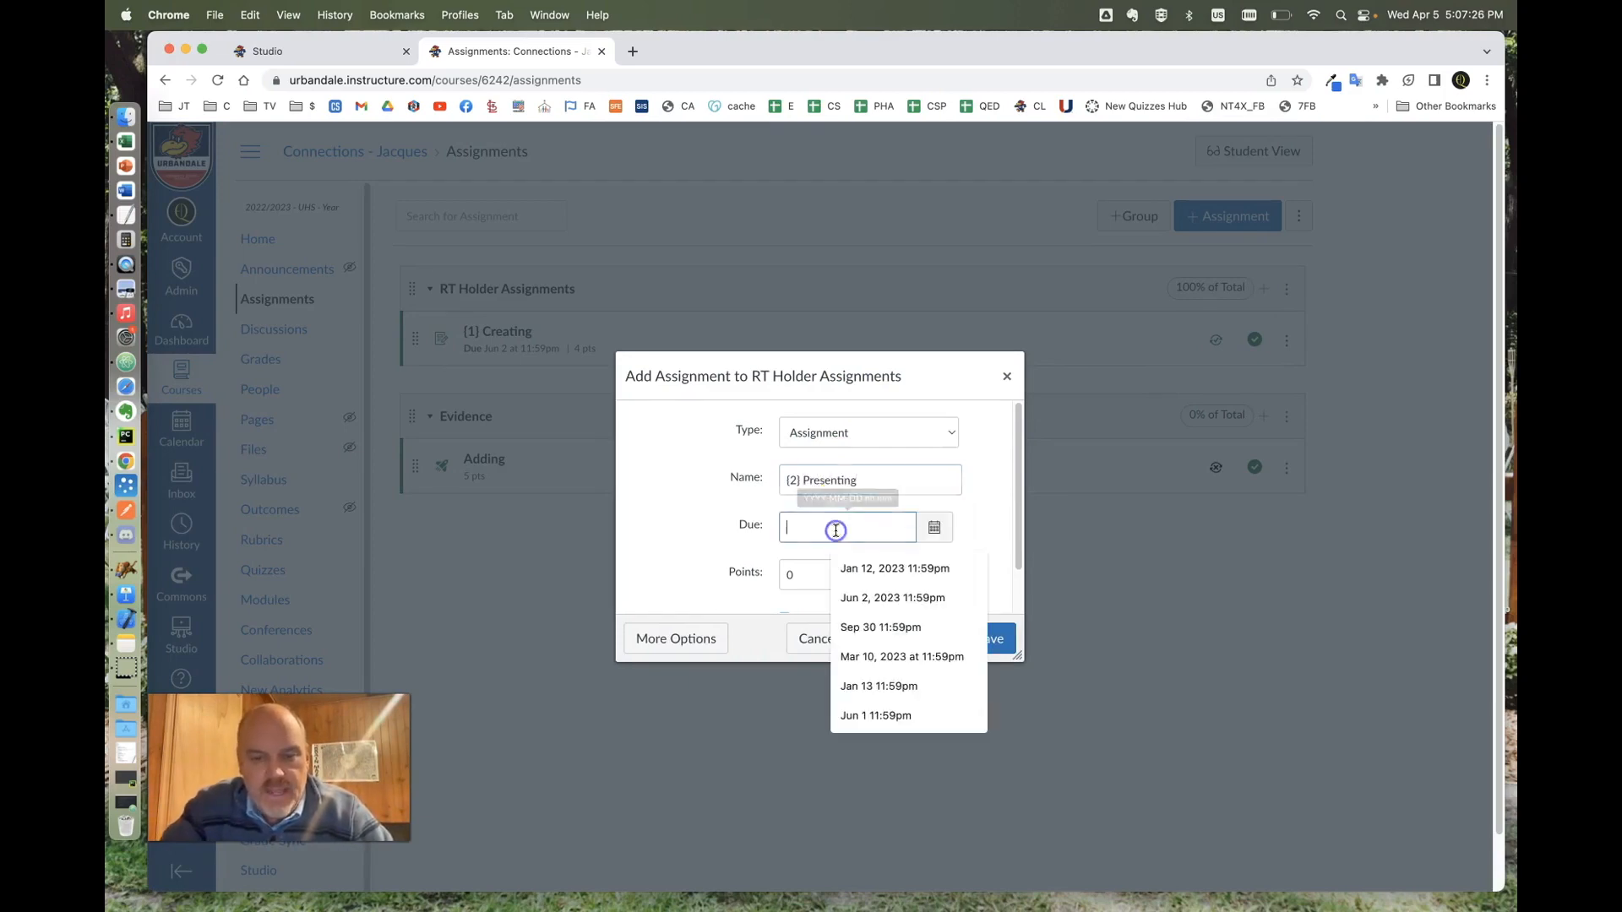
left_click(845, 597)
left_click(767, 574)
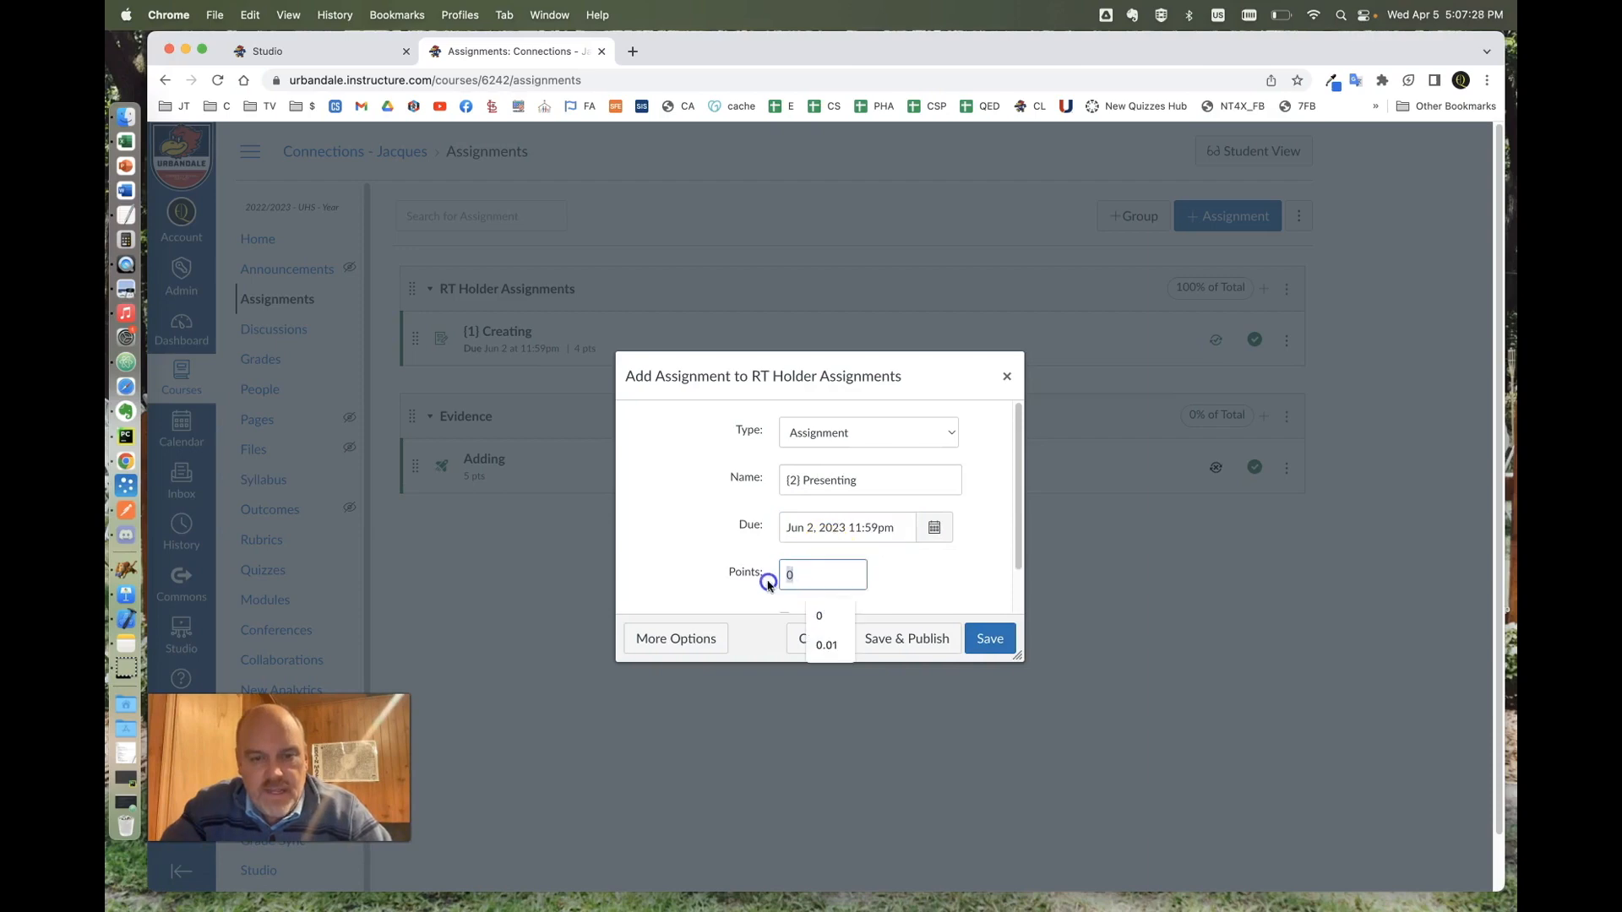
type("4")
scroll(930, 561, "down", 1)
left_click(924, 639)
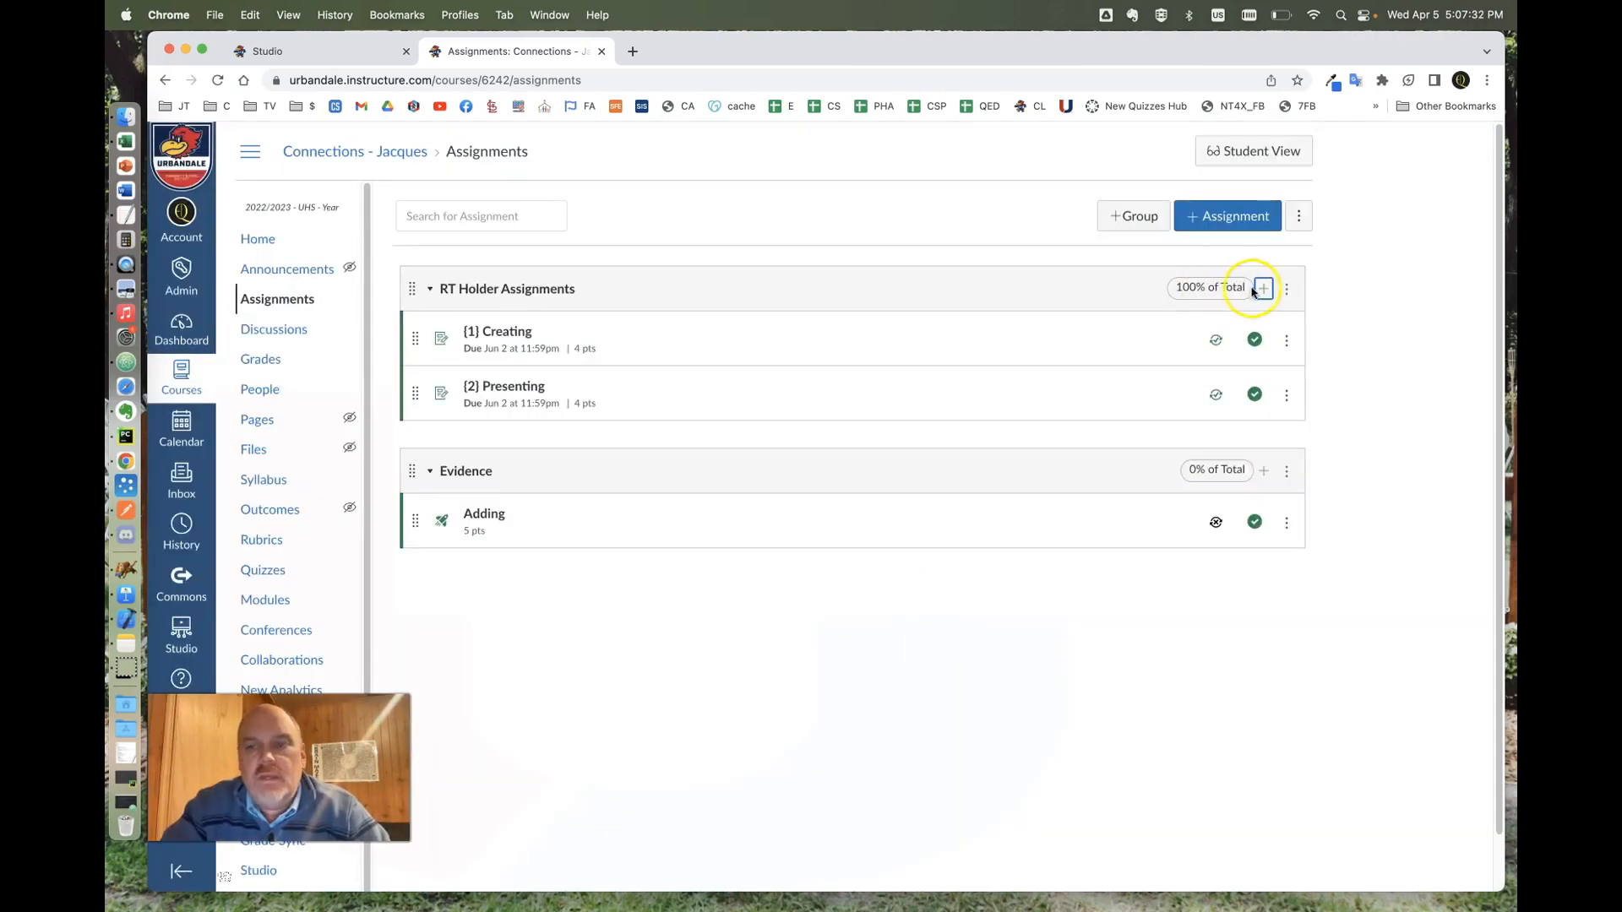
- Add and publish a "{3} Responding" assignment in RT Holder Assignments, due Jun 2, 2023 11:59pm and worth 4 points
left_click(1264, 289)
left_click(811, 431)
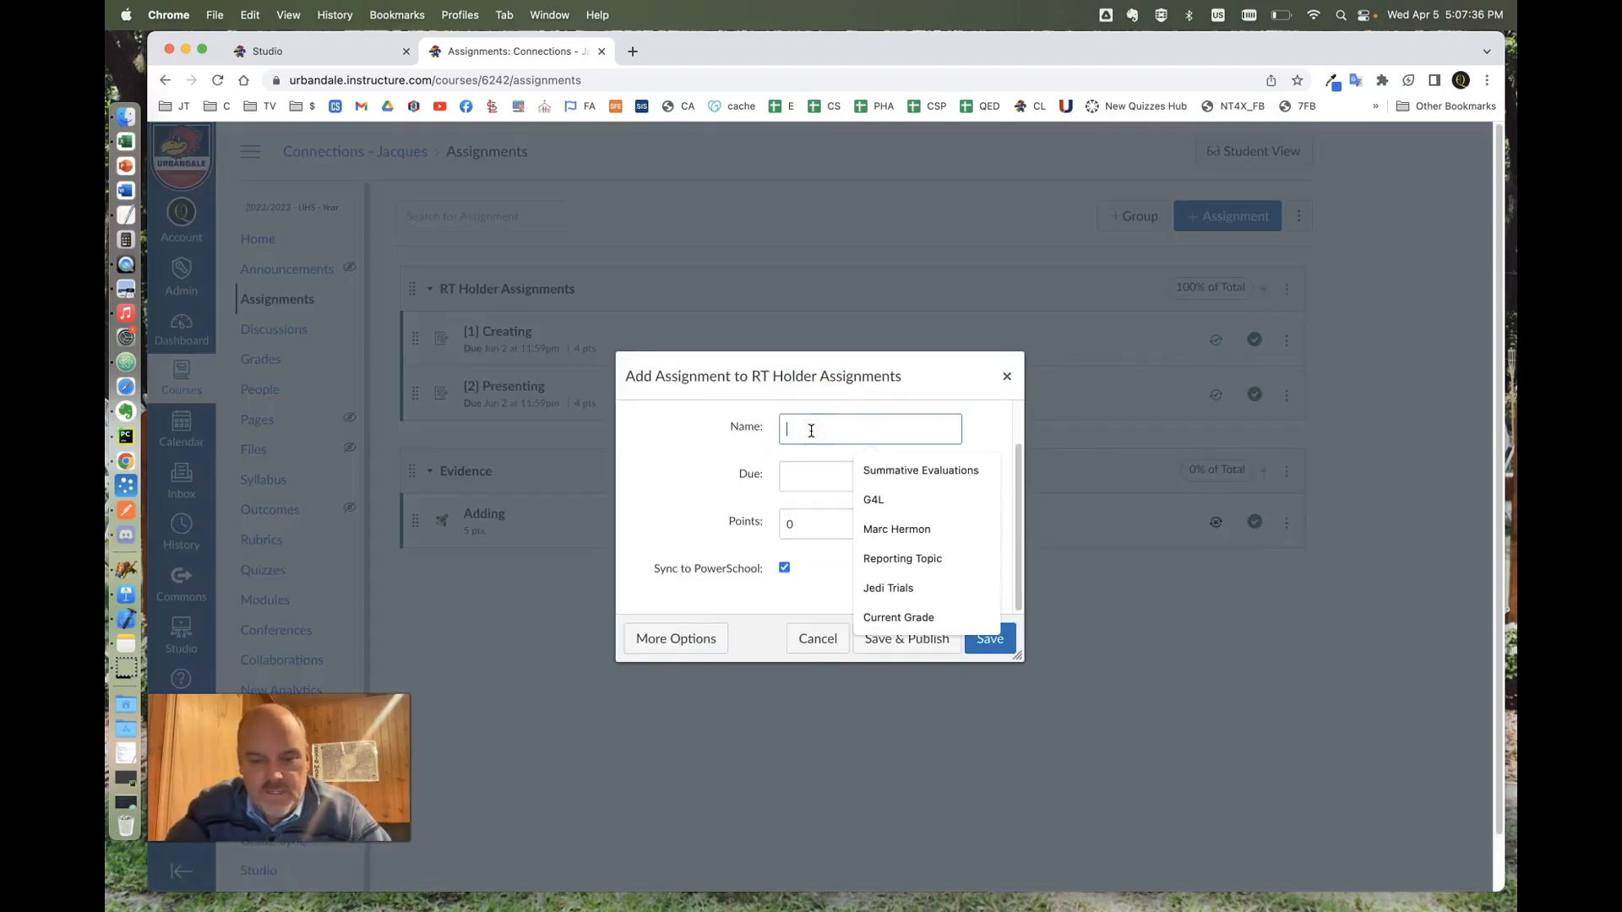
type("{3} P")
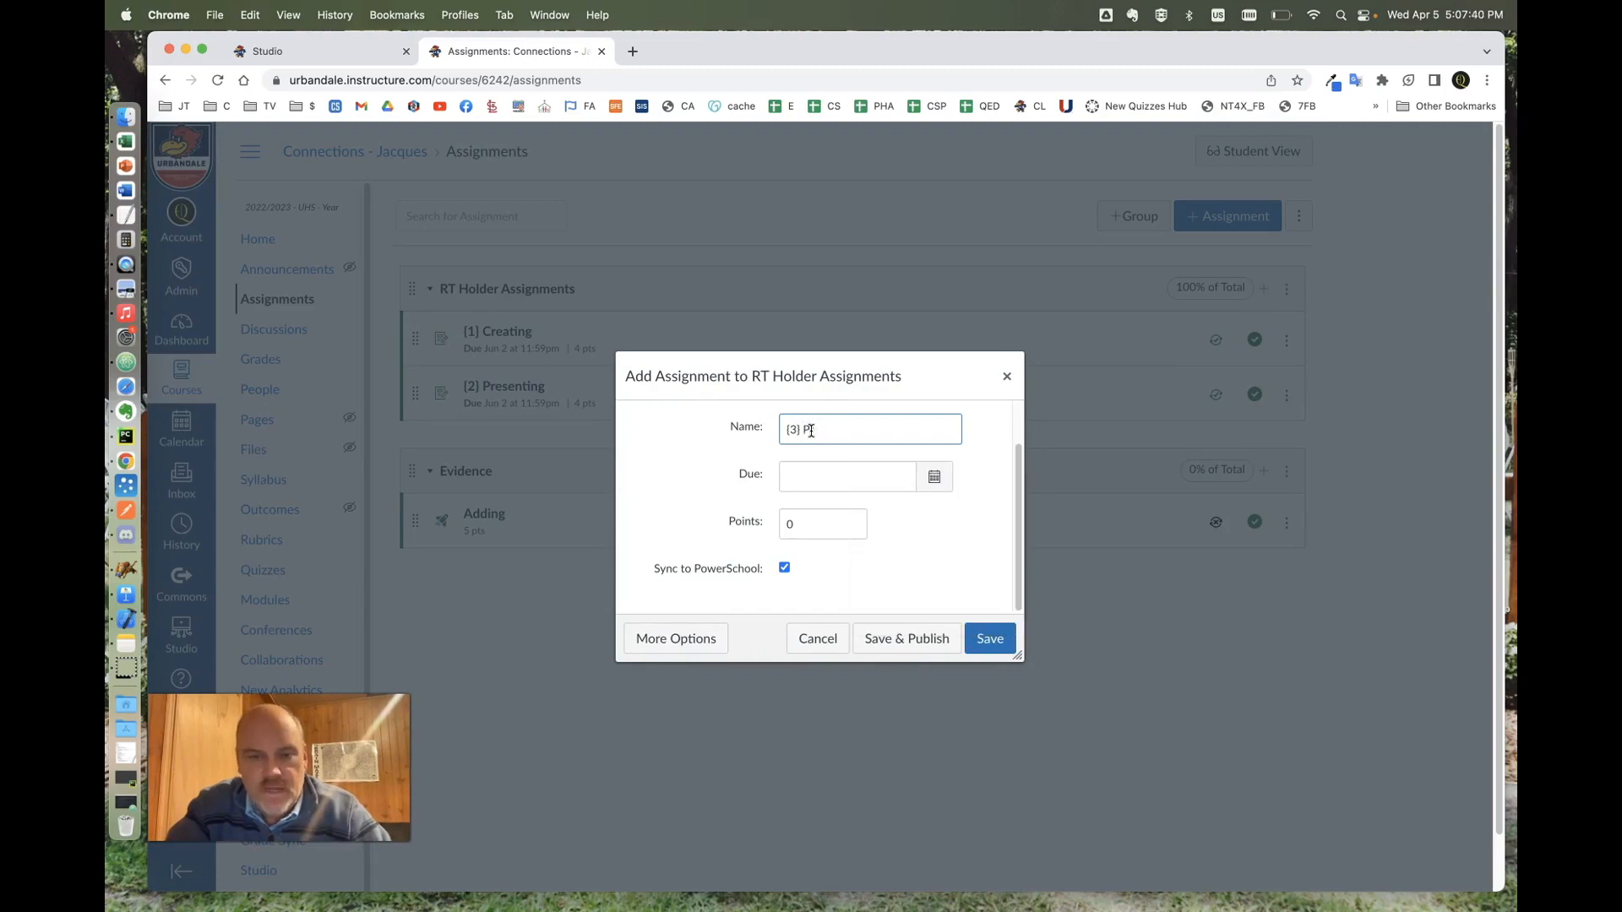
key("BackSpace")
type("Responding")
left_click(862, 485)
left_click(844, 515)
left_click(803, 537)
key("BackSpace")
type("4")
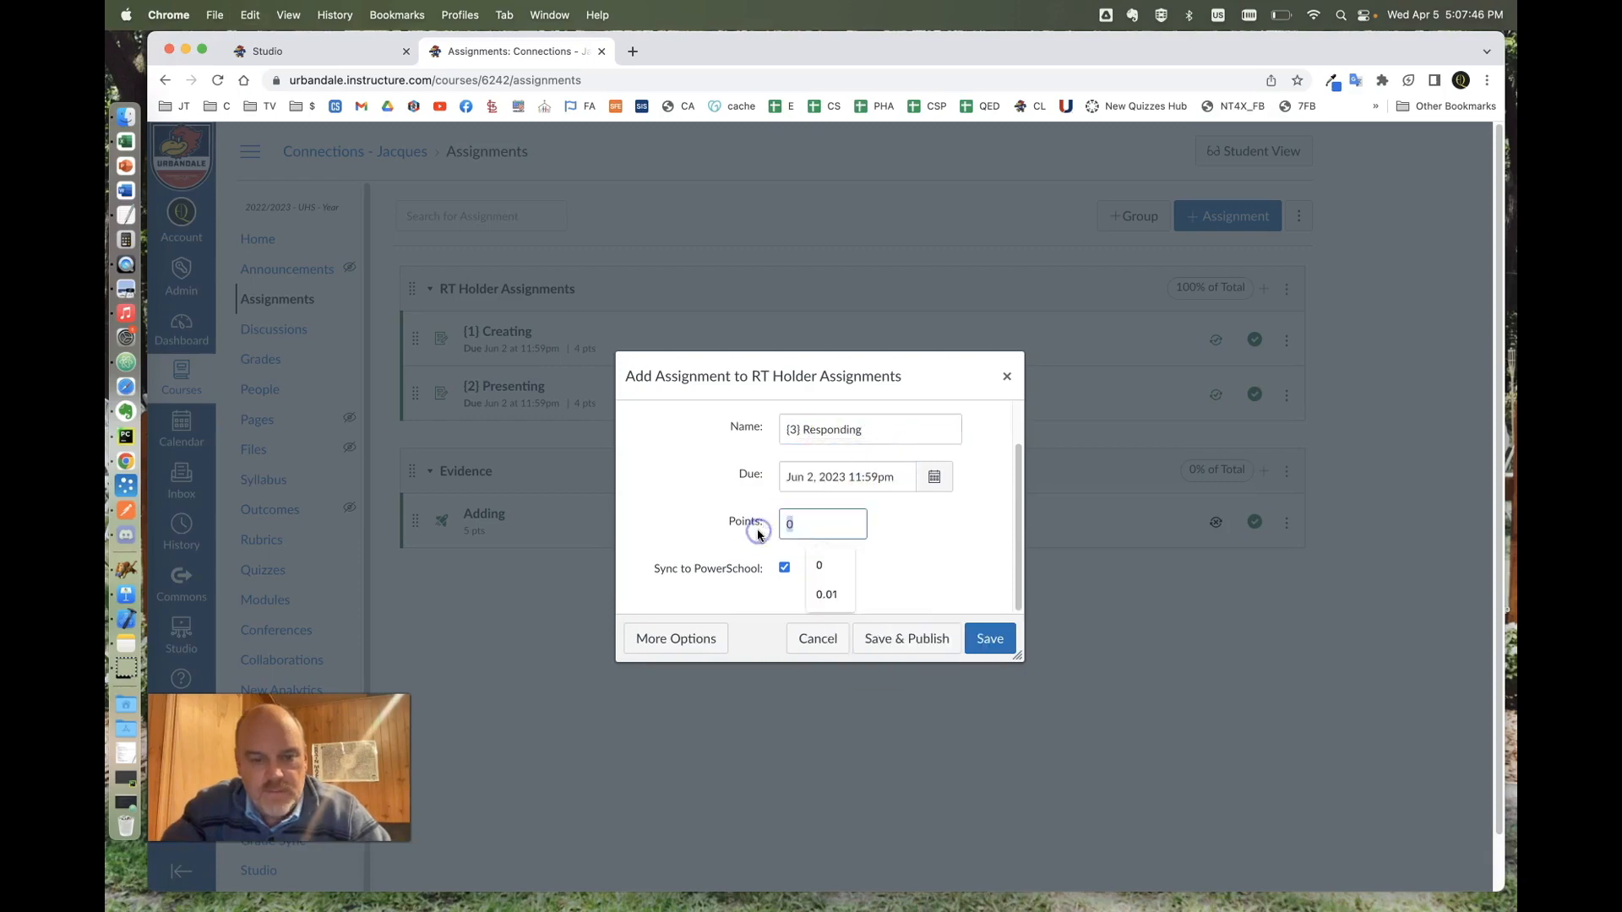
left_click(928, 642)
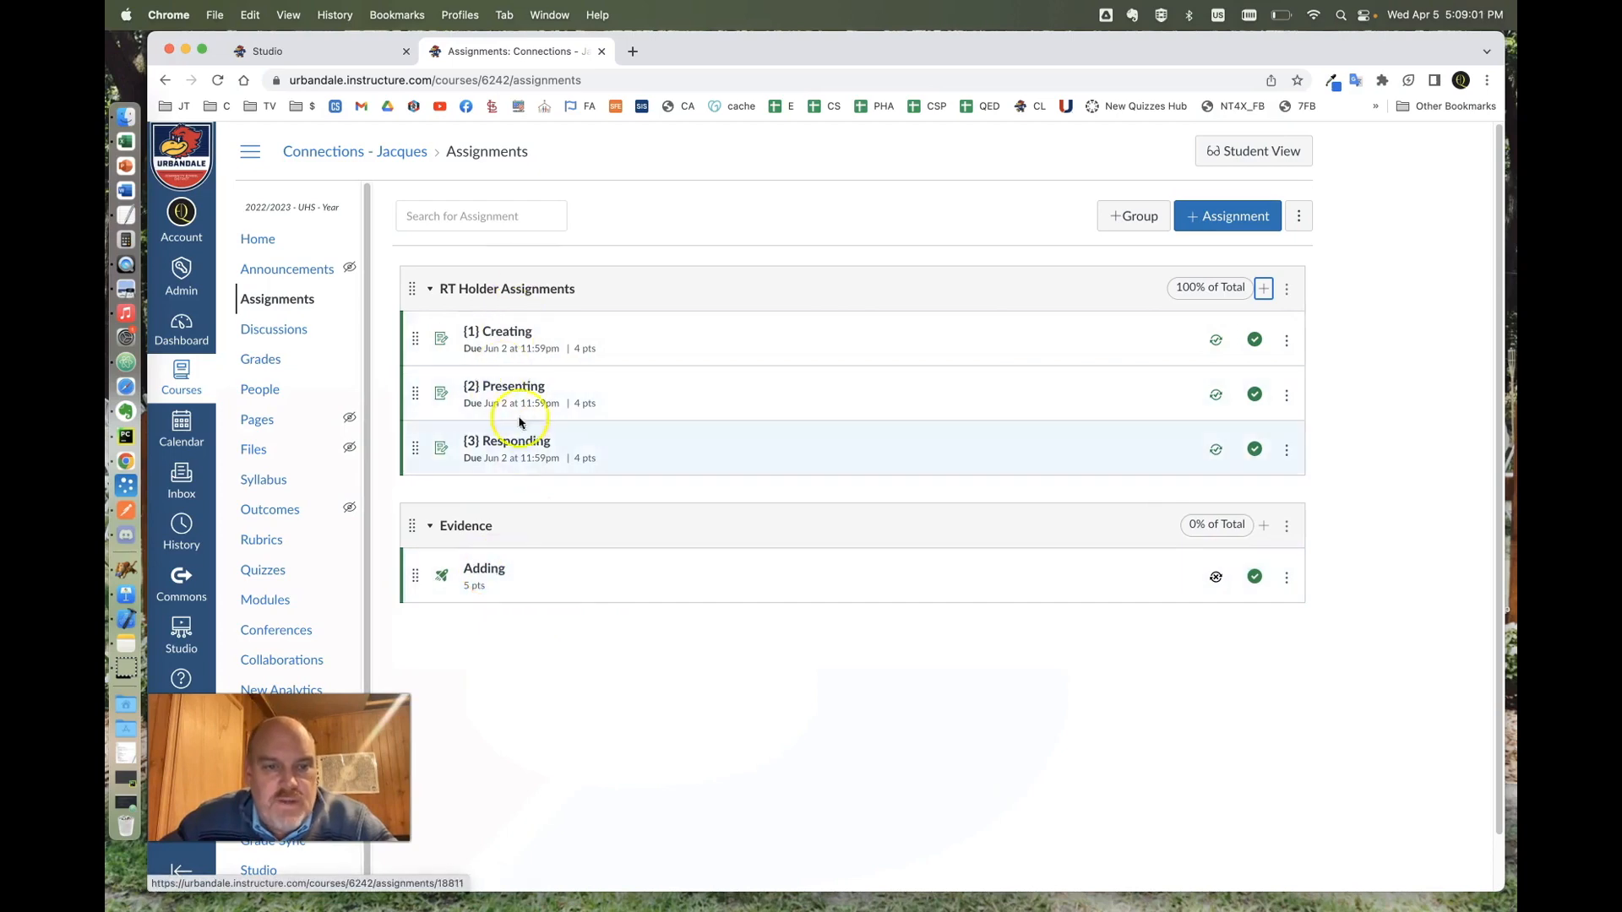
- Rename the "Adding" assignment in the Evidence group to "Adding {1}" and save it
left_click(1286, 579)
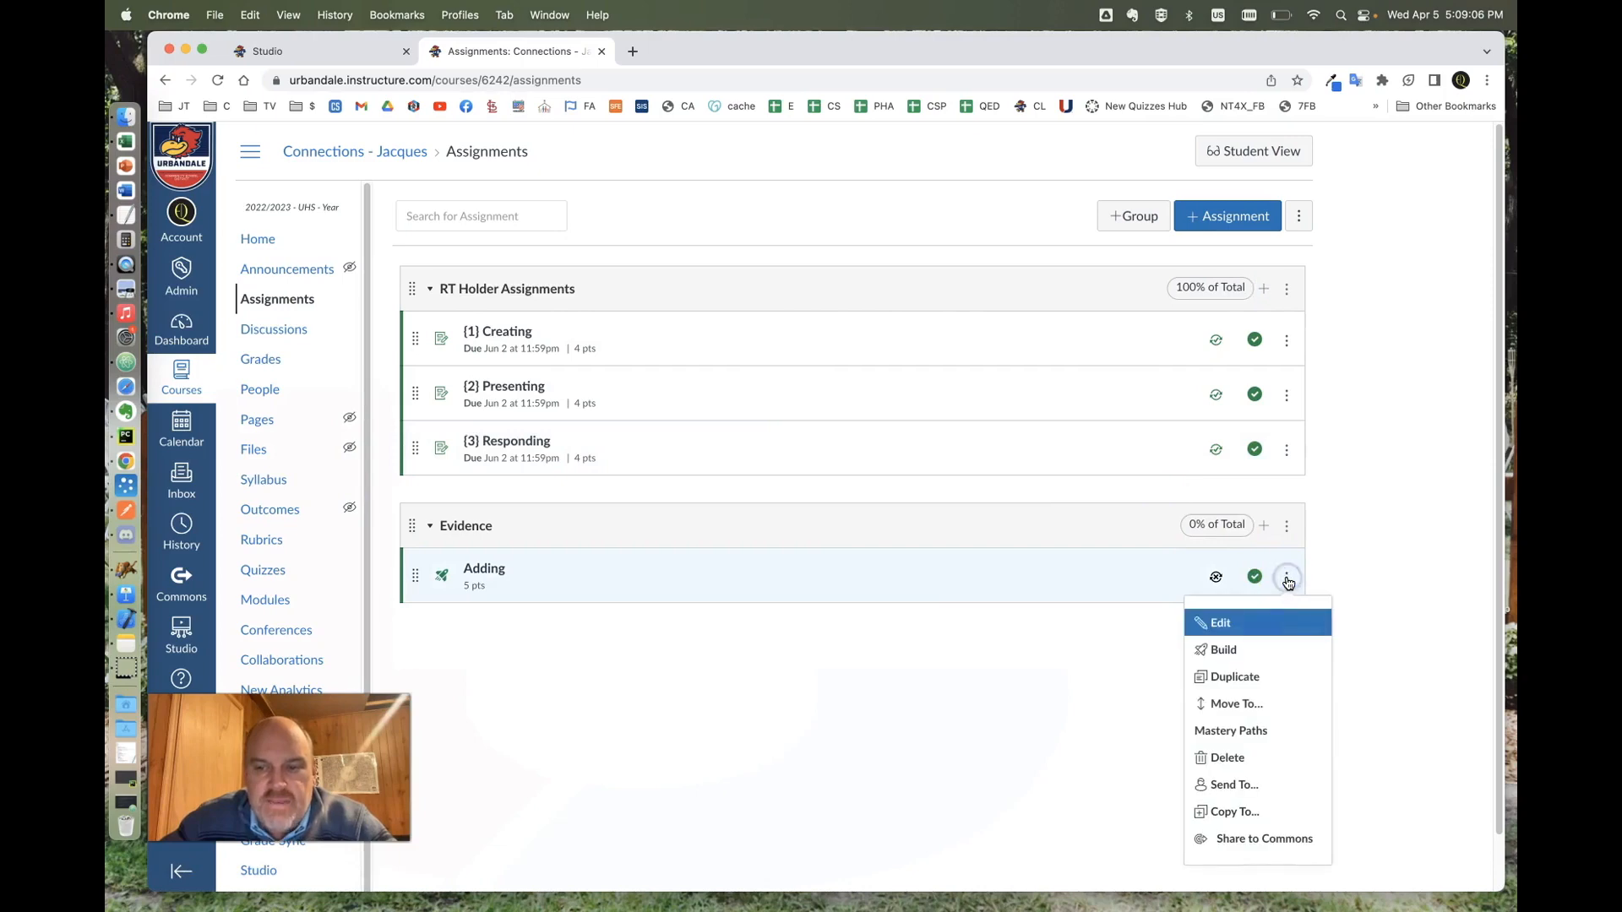
left_click(1222, 626)
left_click(858, 440)
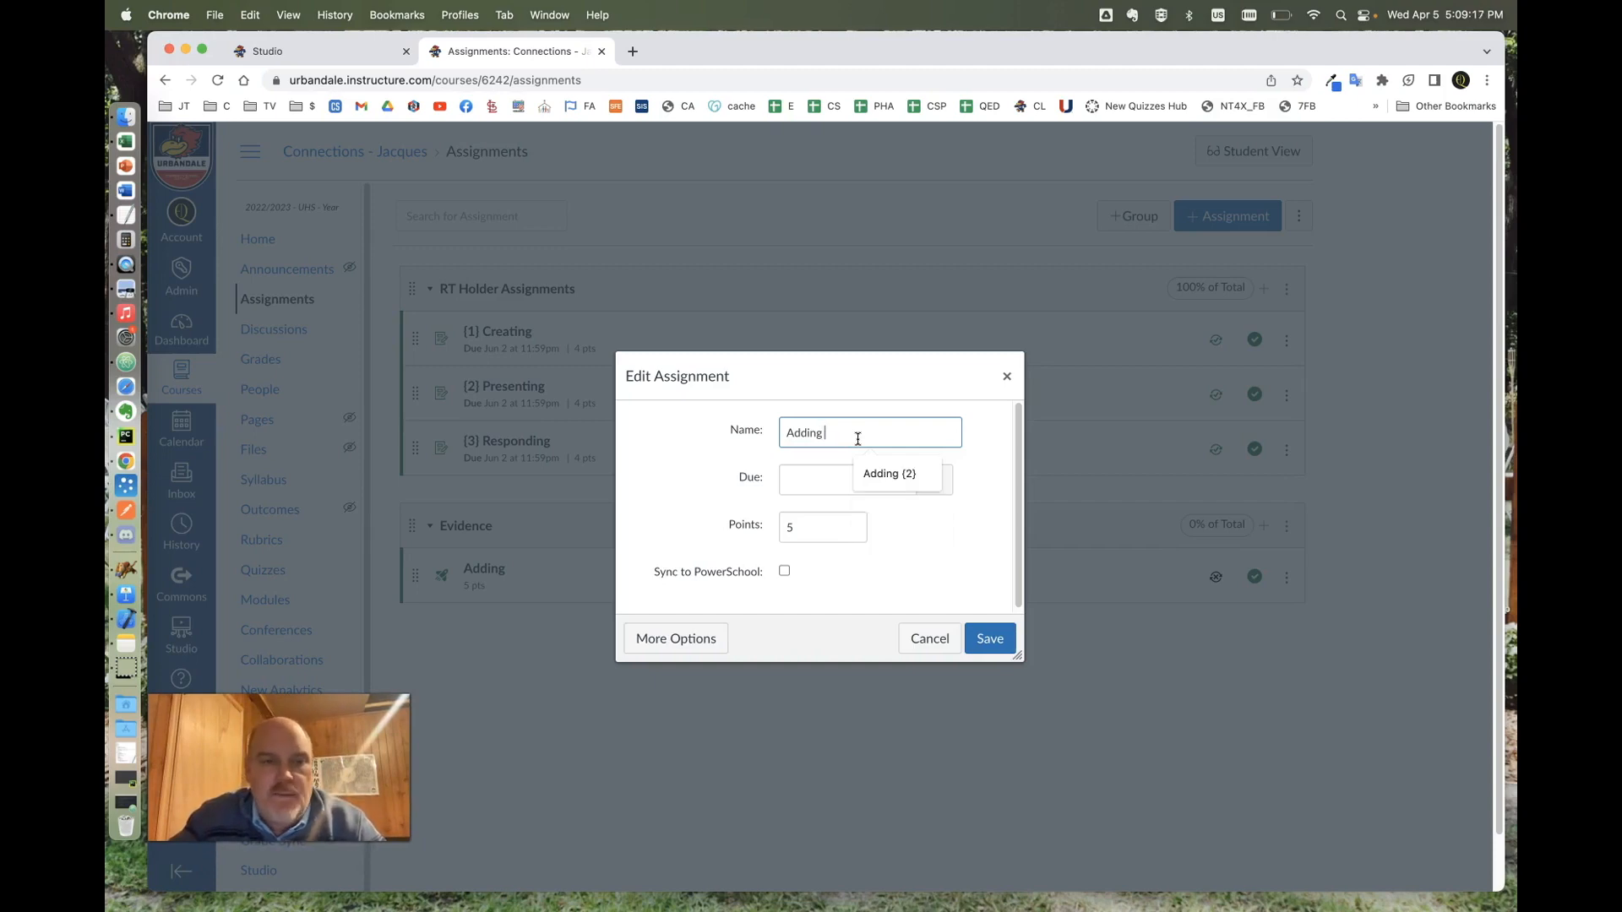
type("{1")
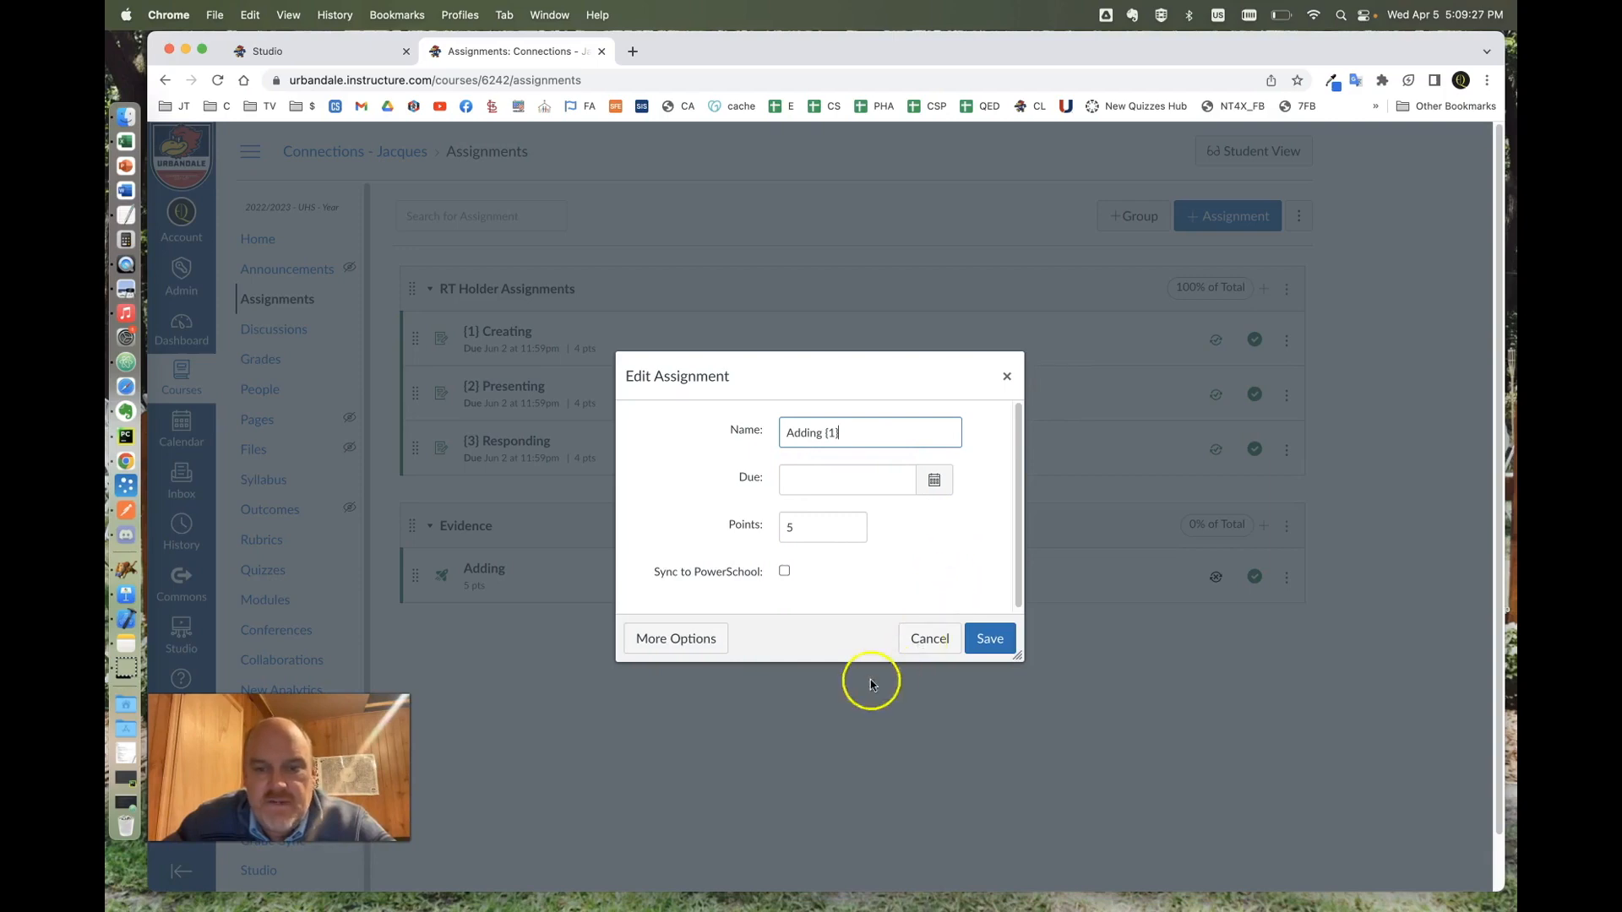
left_click(988, 638)
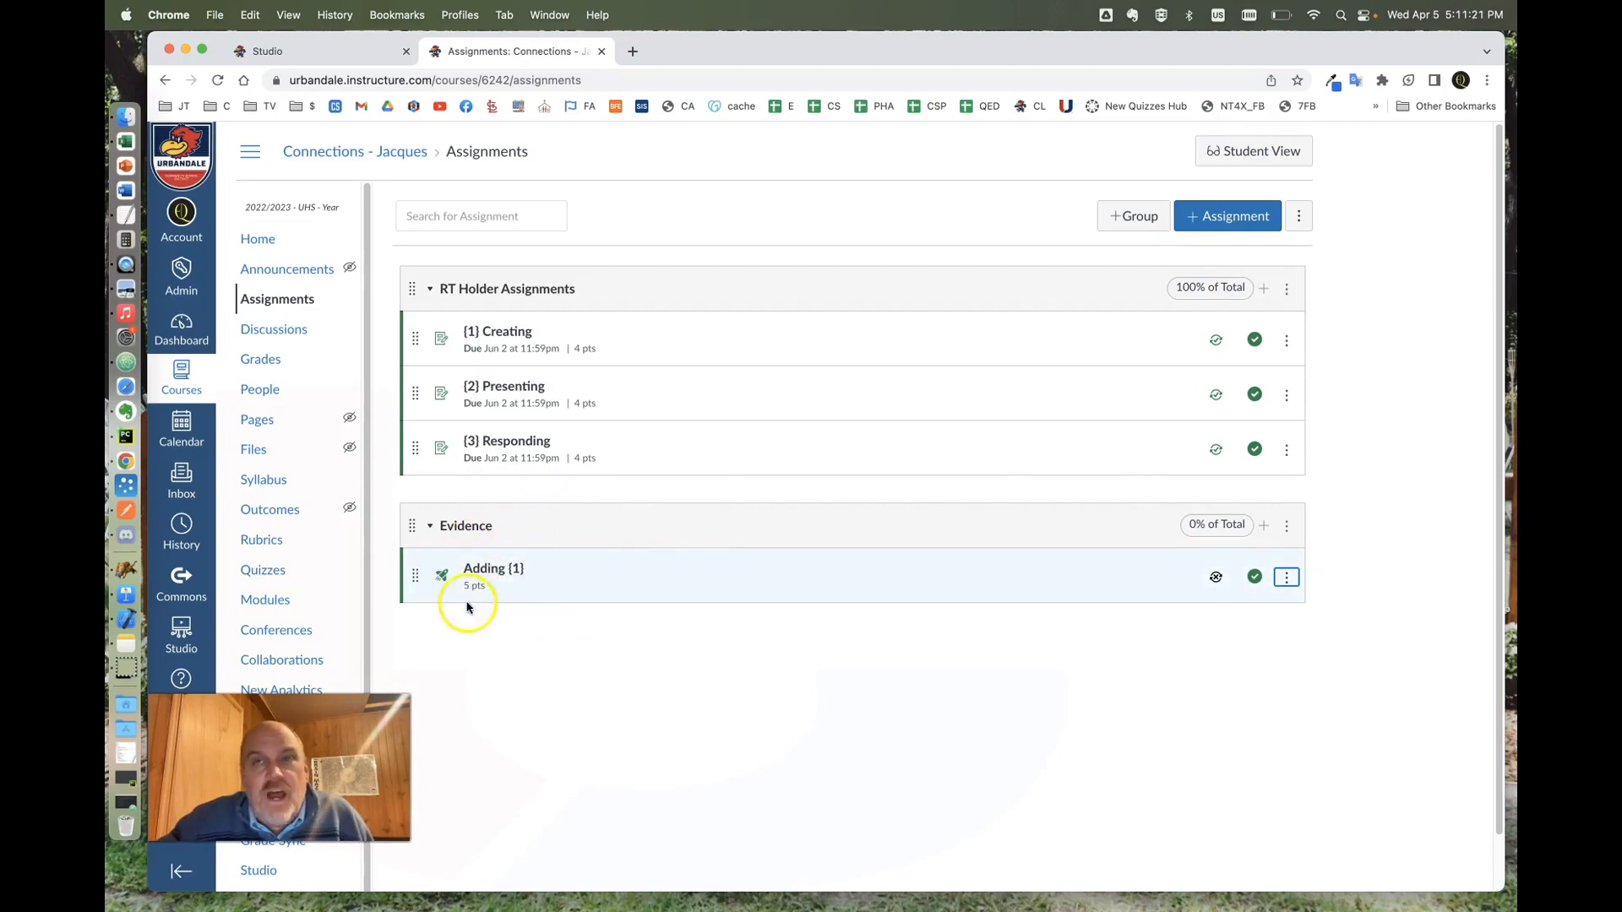
left_click(535, 592)
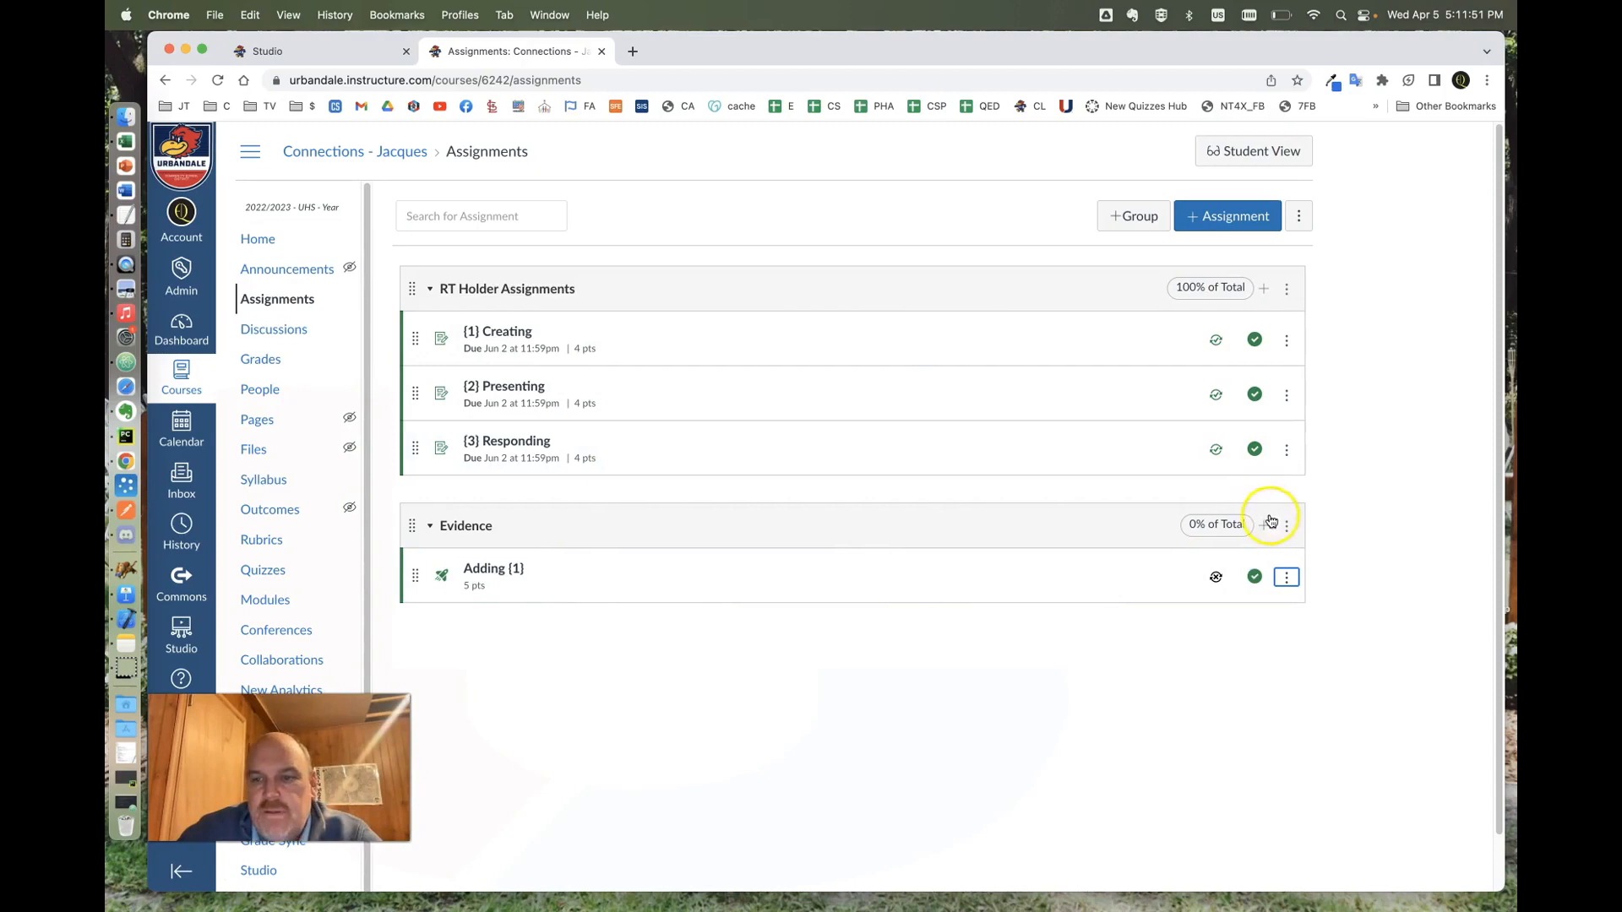
- Add and publish an "another quiz {1}" assignment in the Evidence group, worth 4 points, with Sync to PowerSchool disabled
left_click(1265, 526)
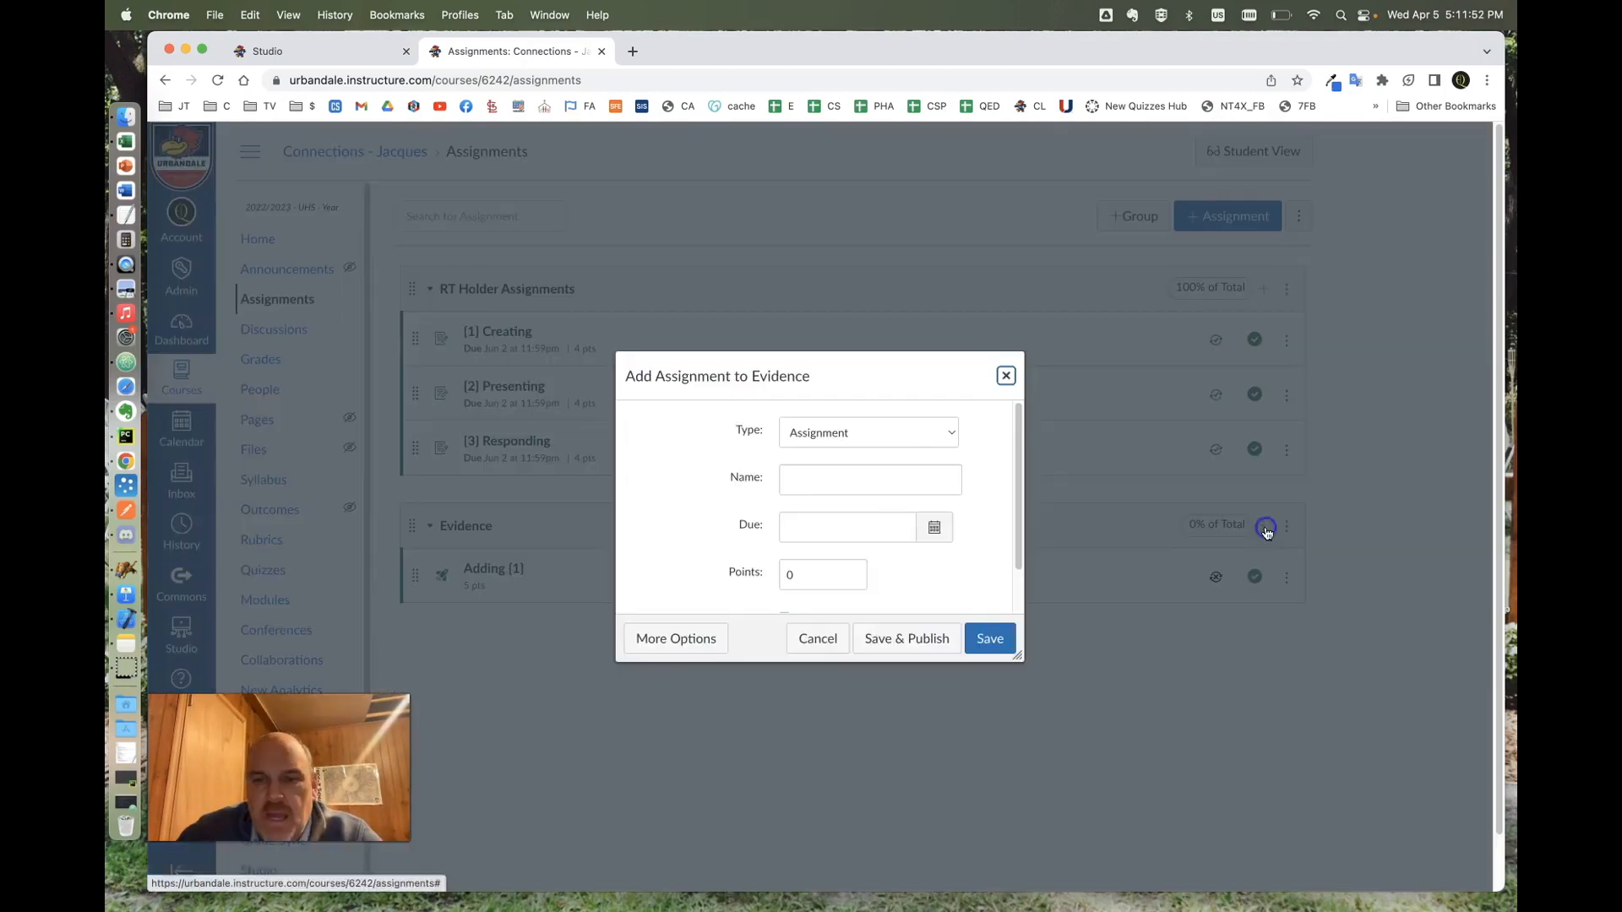
left_click(861, 476)
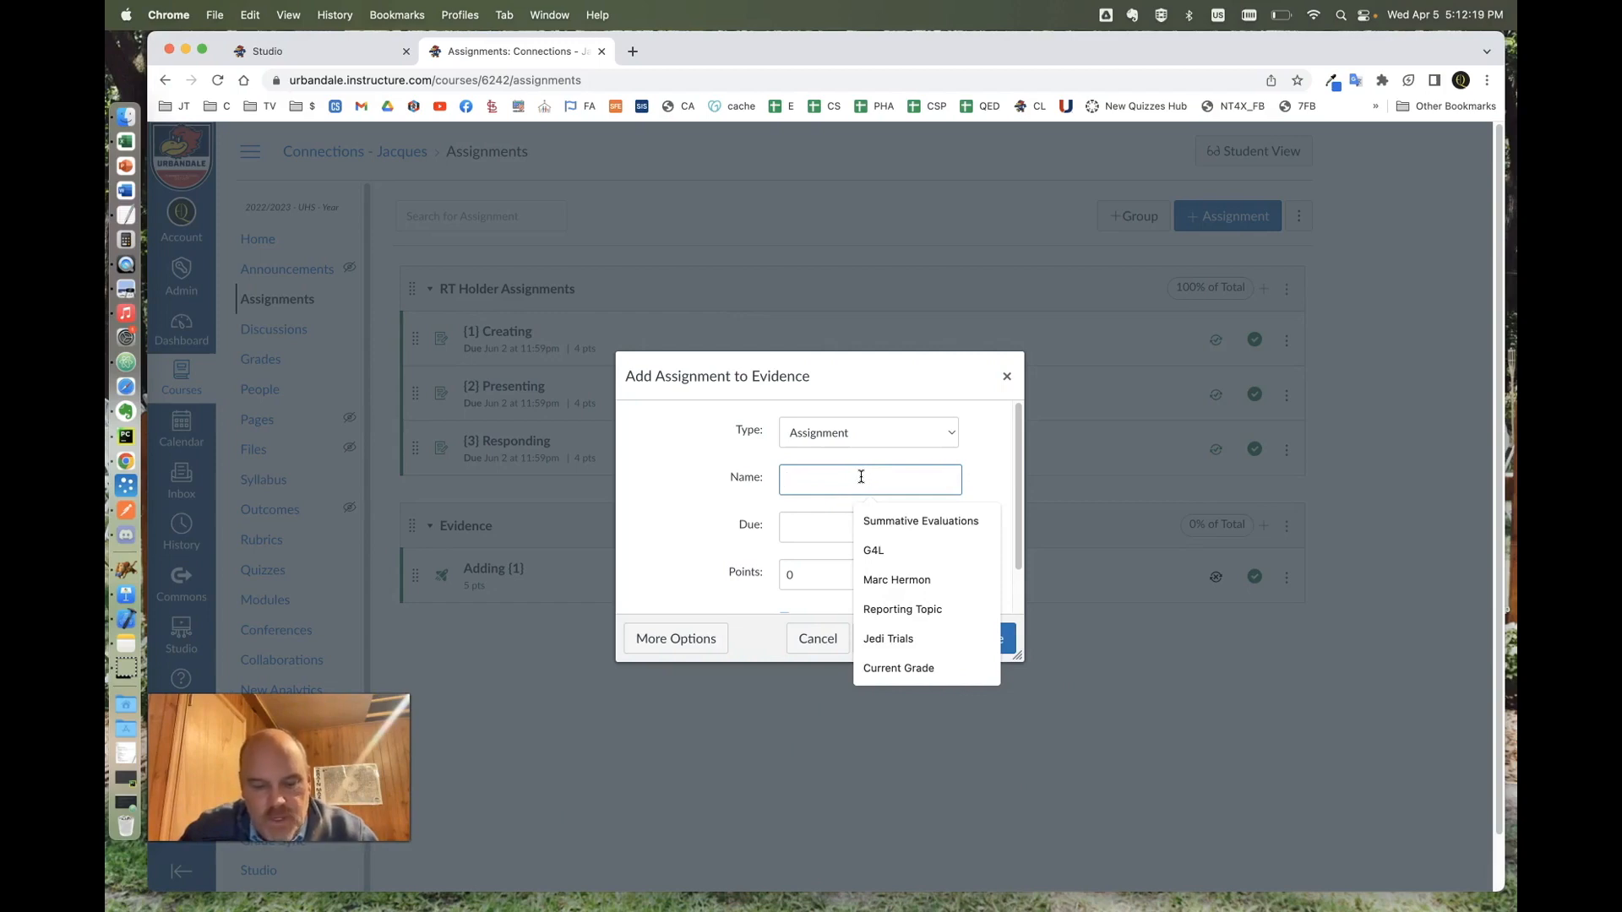
type("anot")
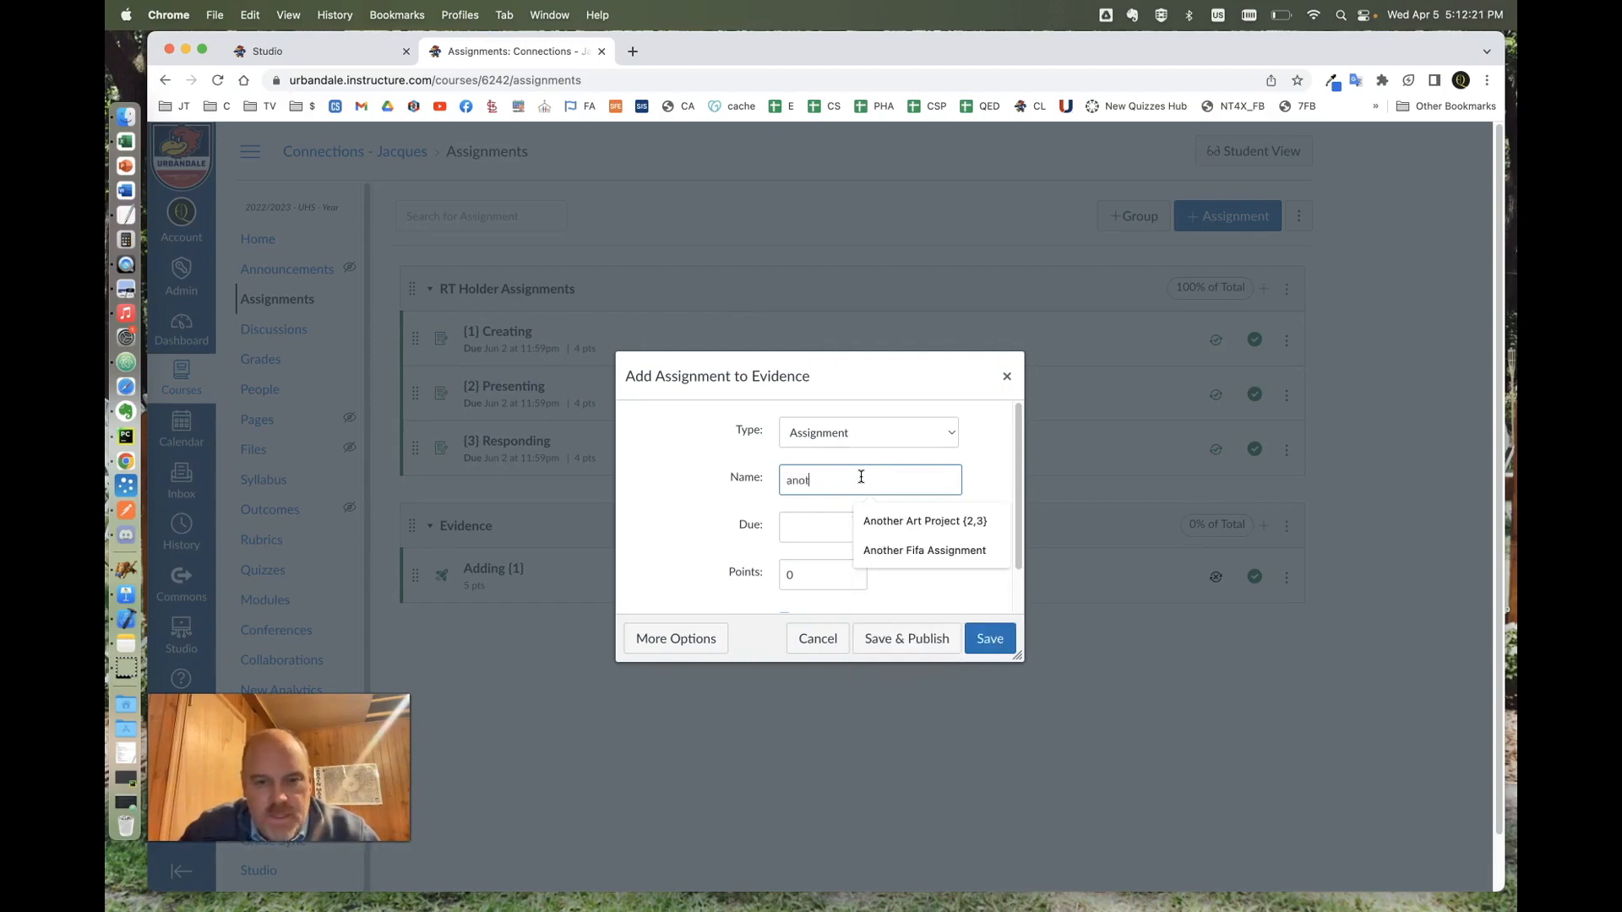
type("her qui")
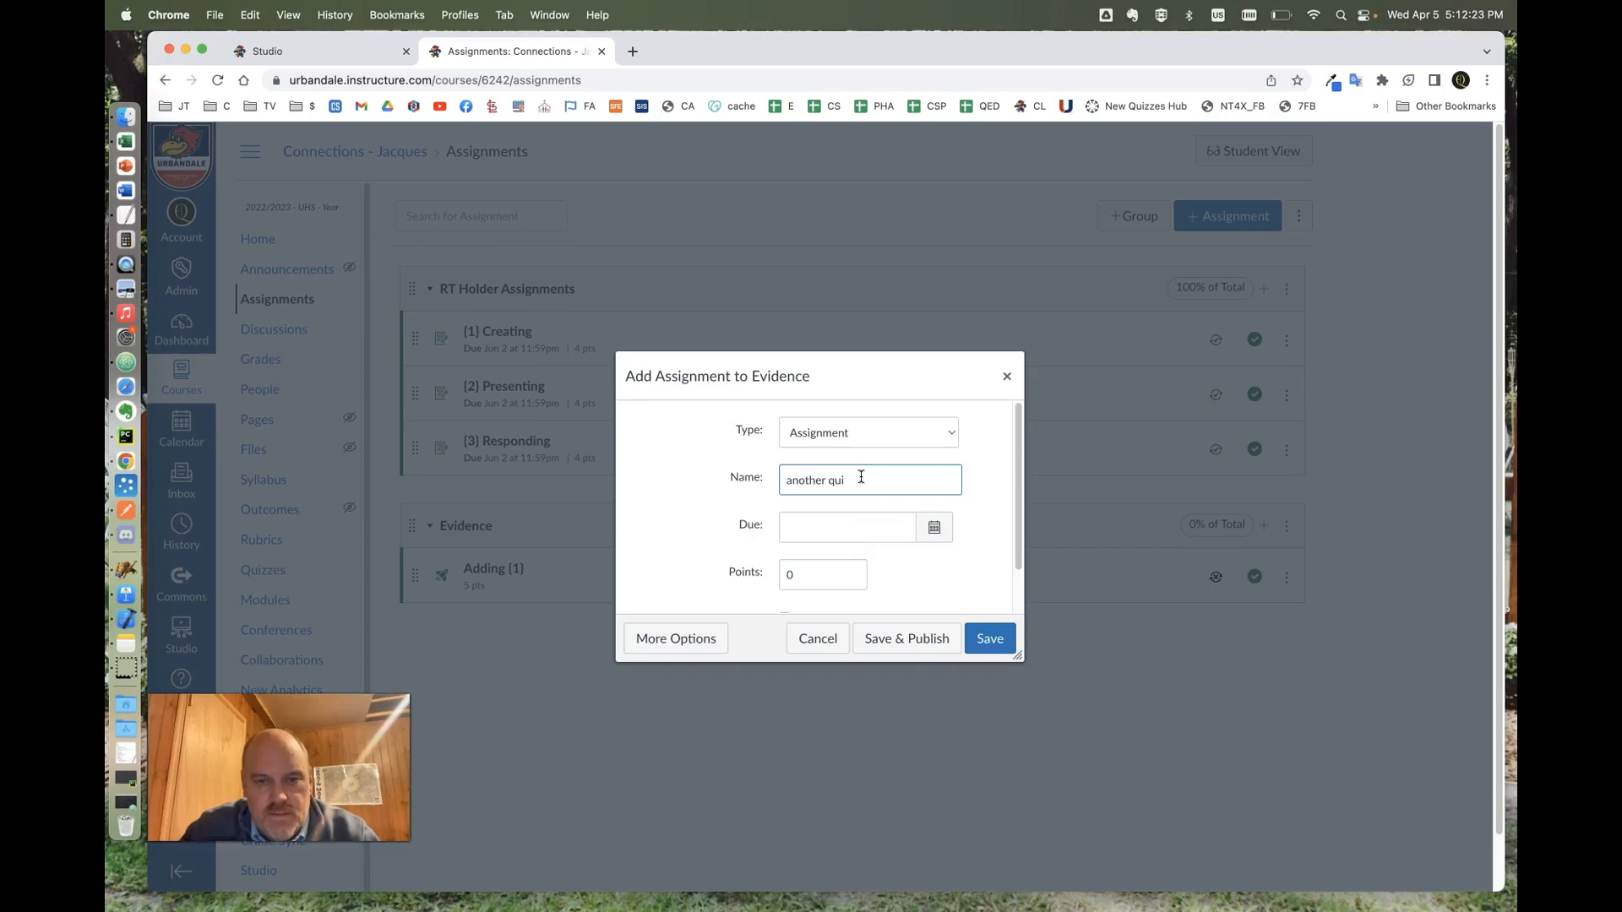
type("z {1")
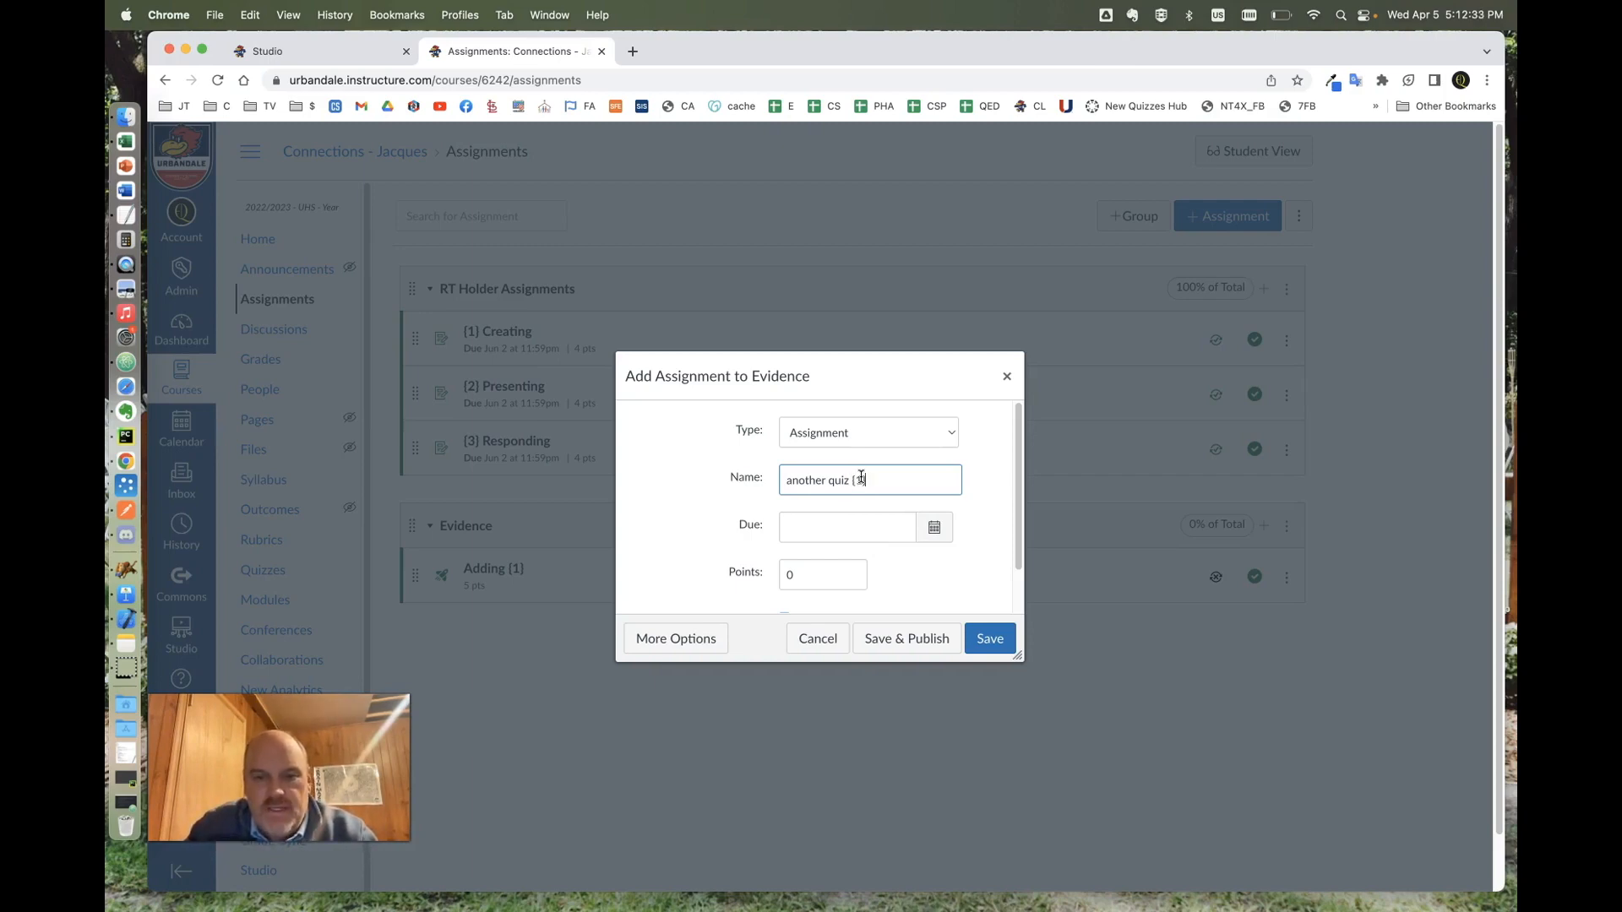
left_click(777, 576)
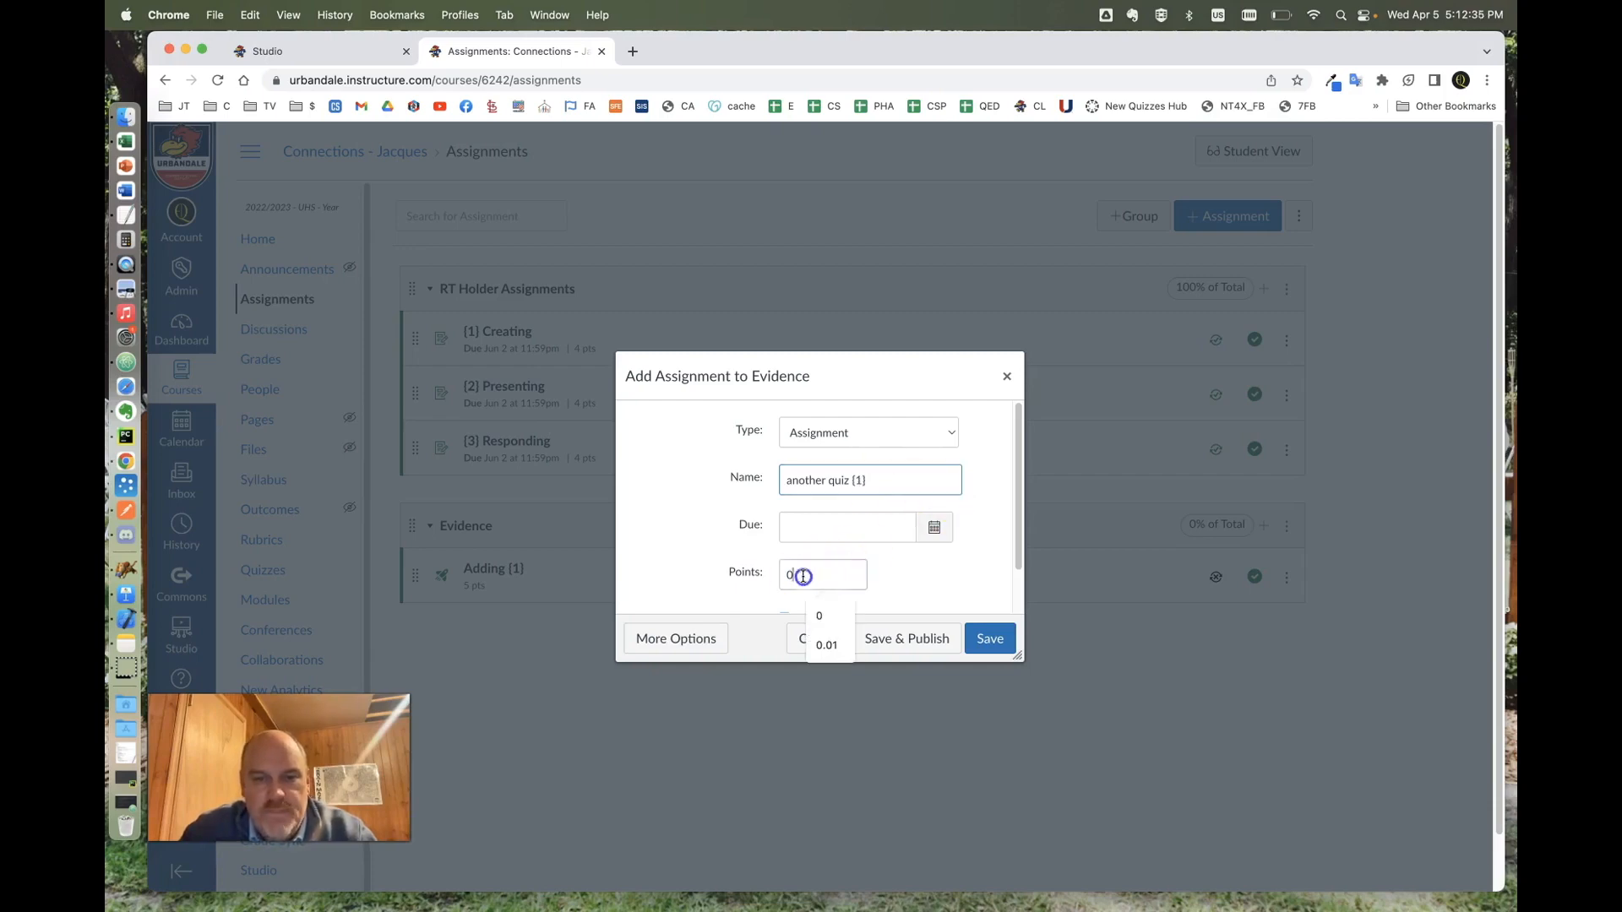
type("4")
scroll(981, 493, "down", 1)
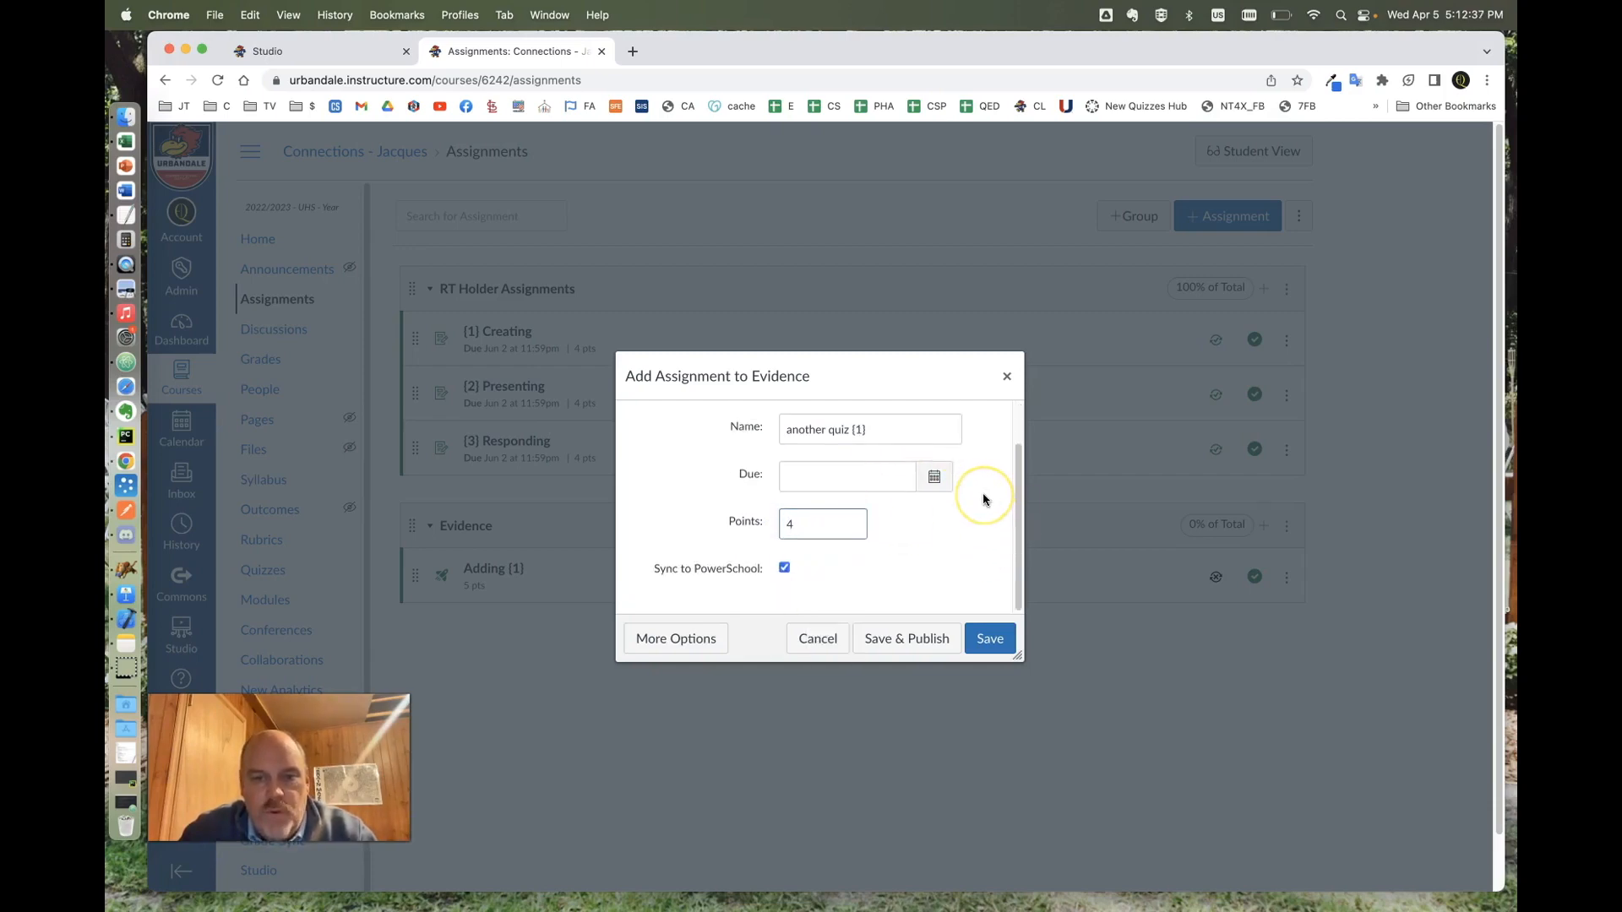
left_click(783, 567)
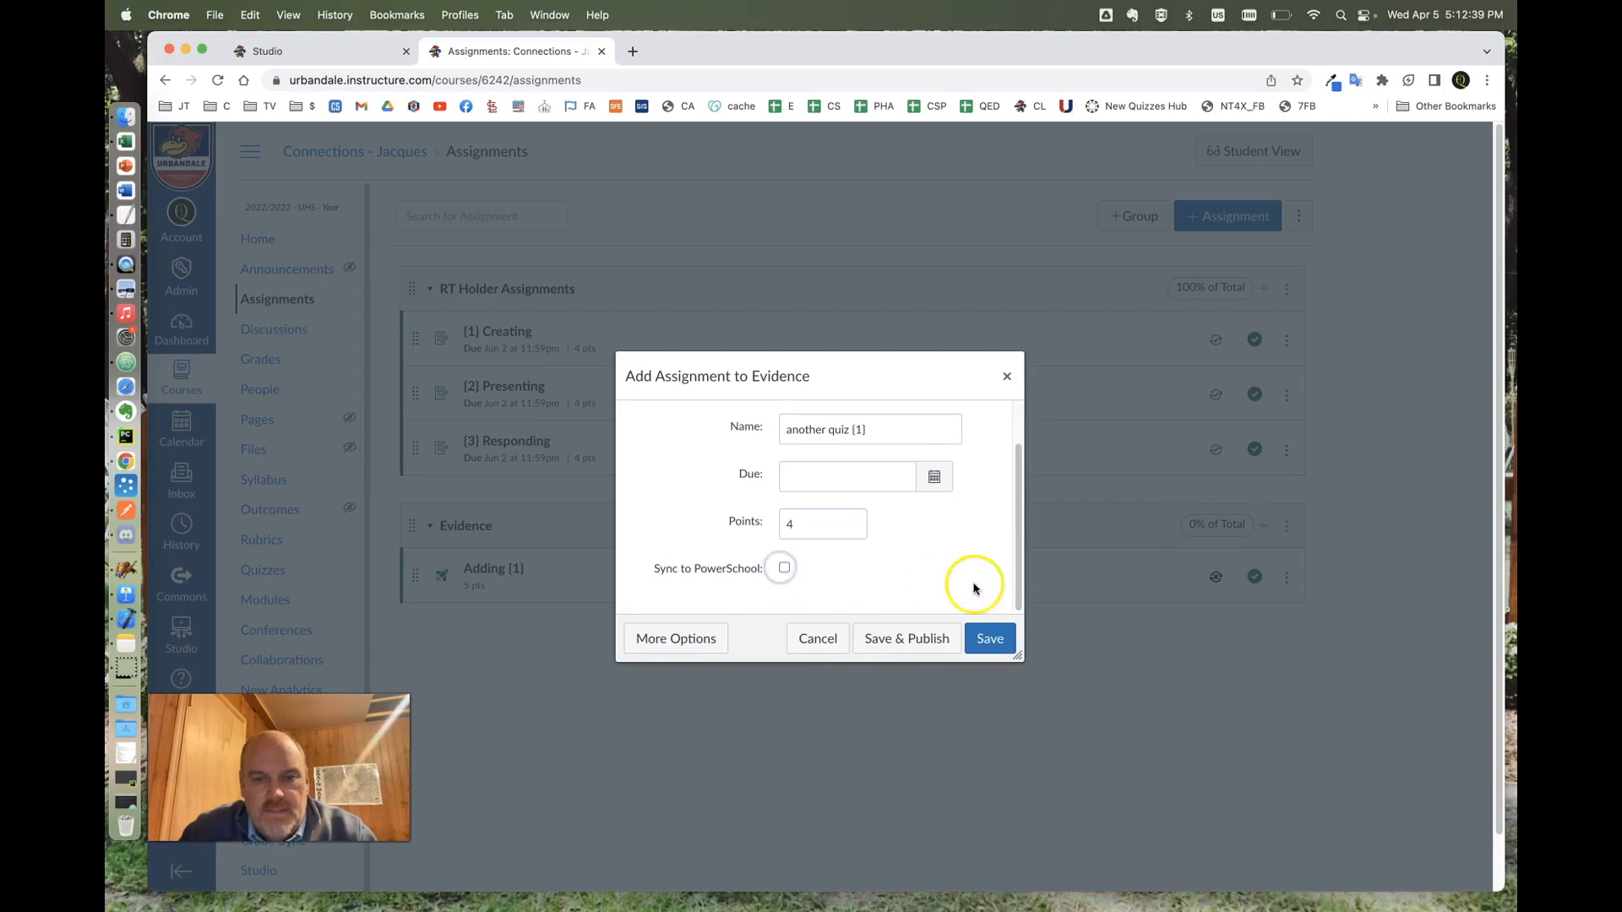
left_click(910, 640)
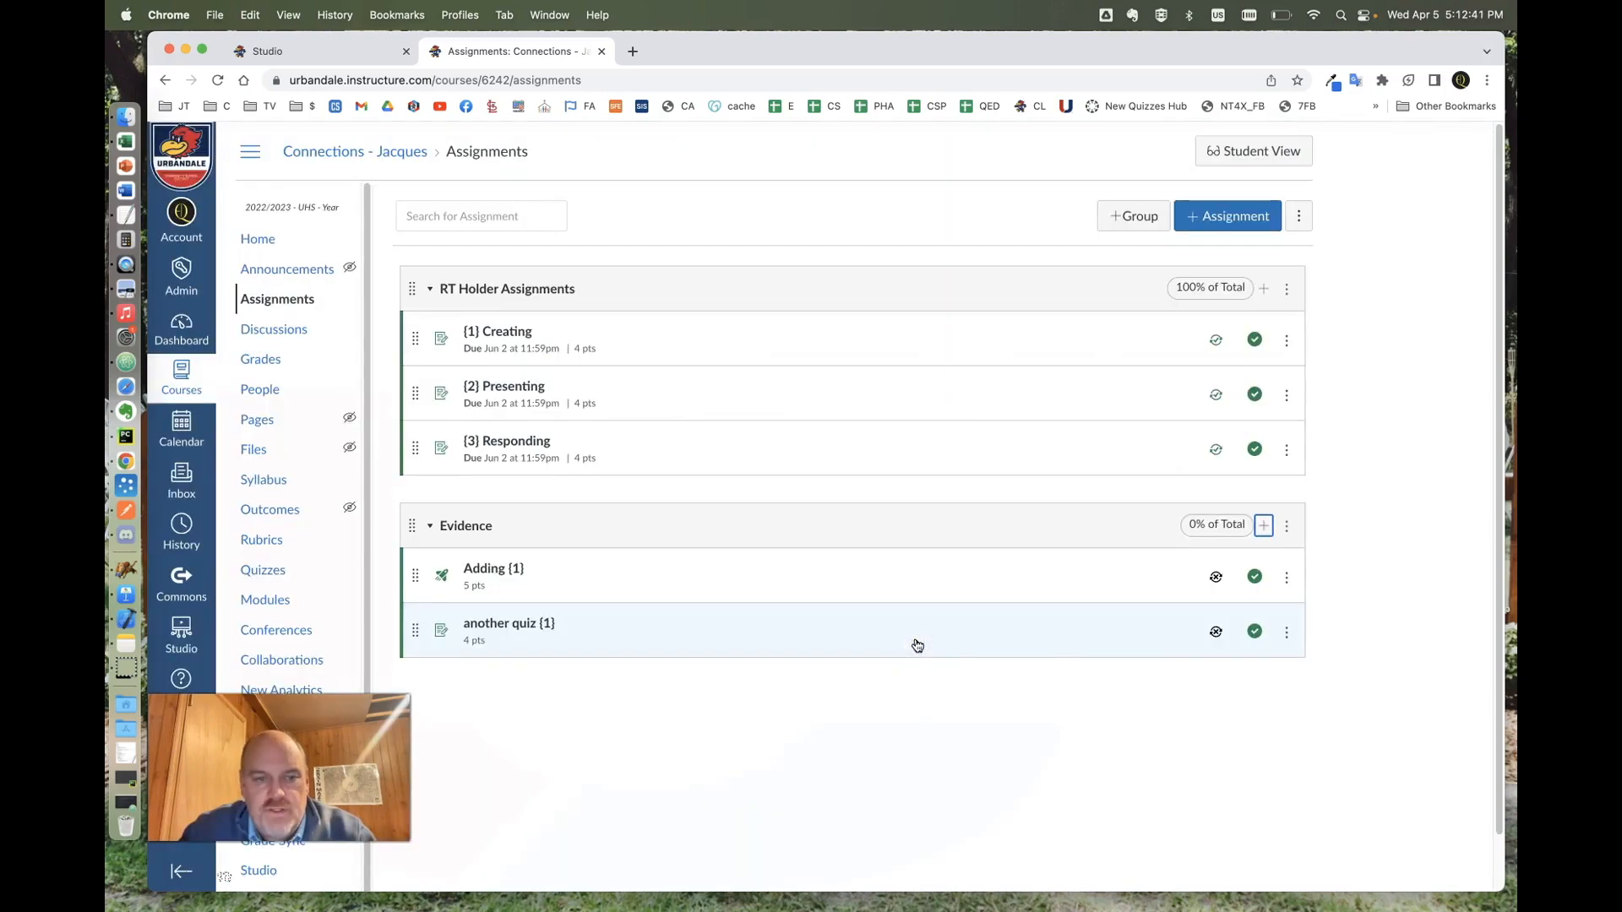
- Add and publish a "cool assignment {3}" assignment in the Evidence group, worth 4 points, with Sync to PowerSchool disabled
left_click(1263, 526)
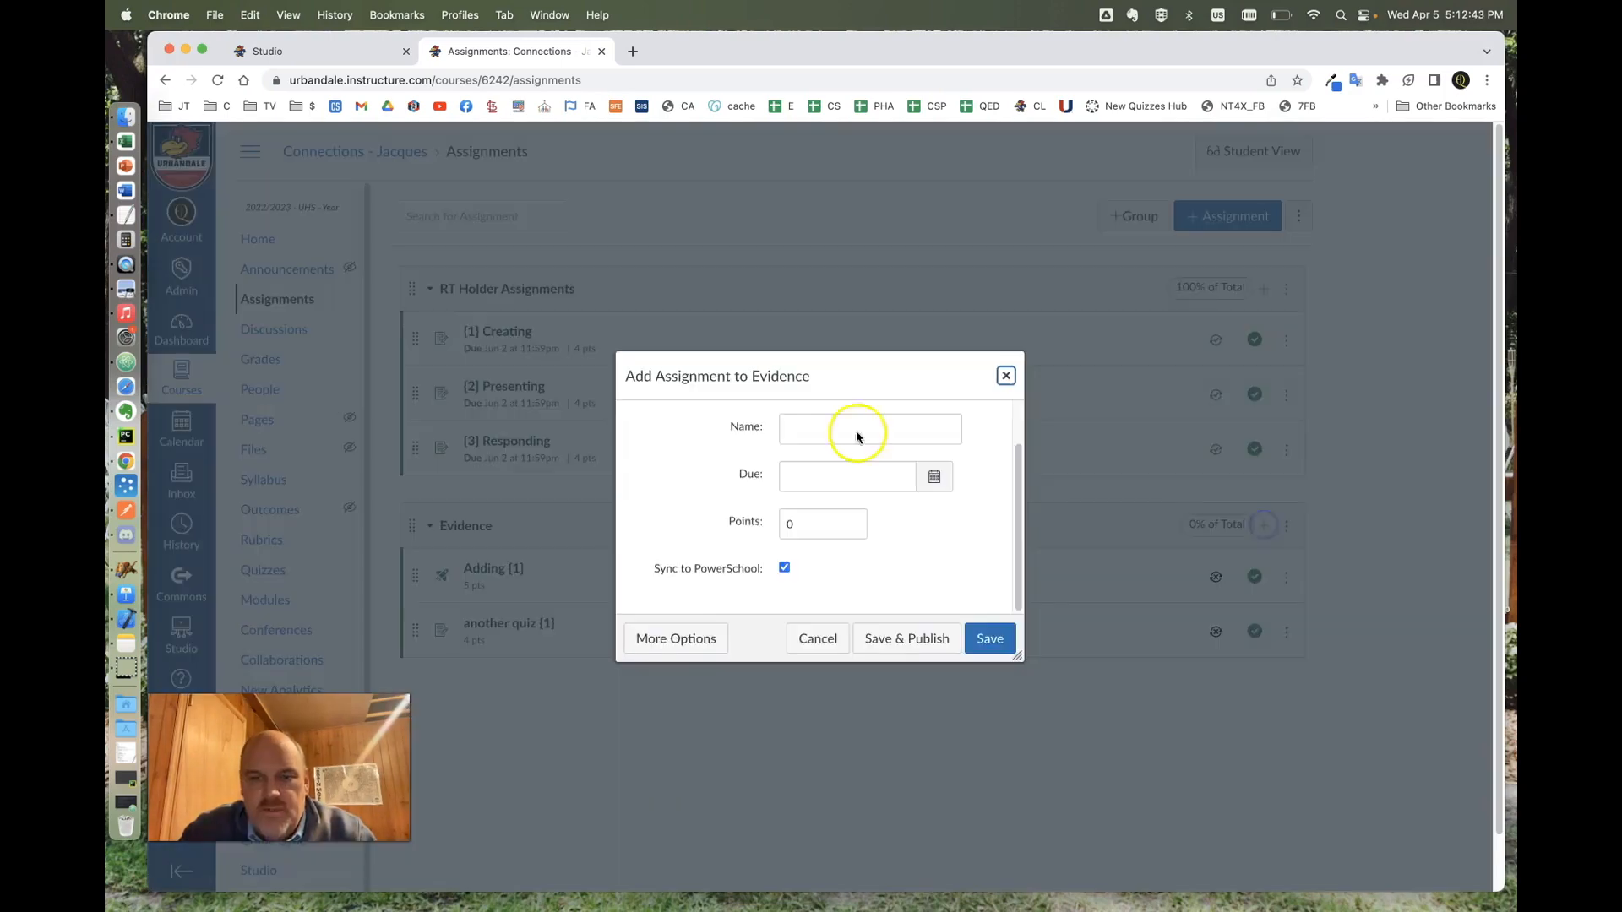
left_click(818, 430)
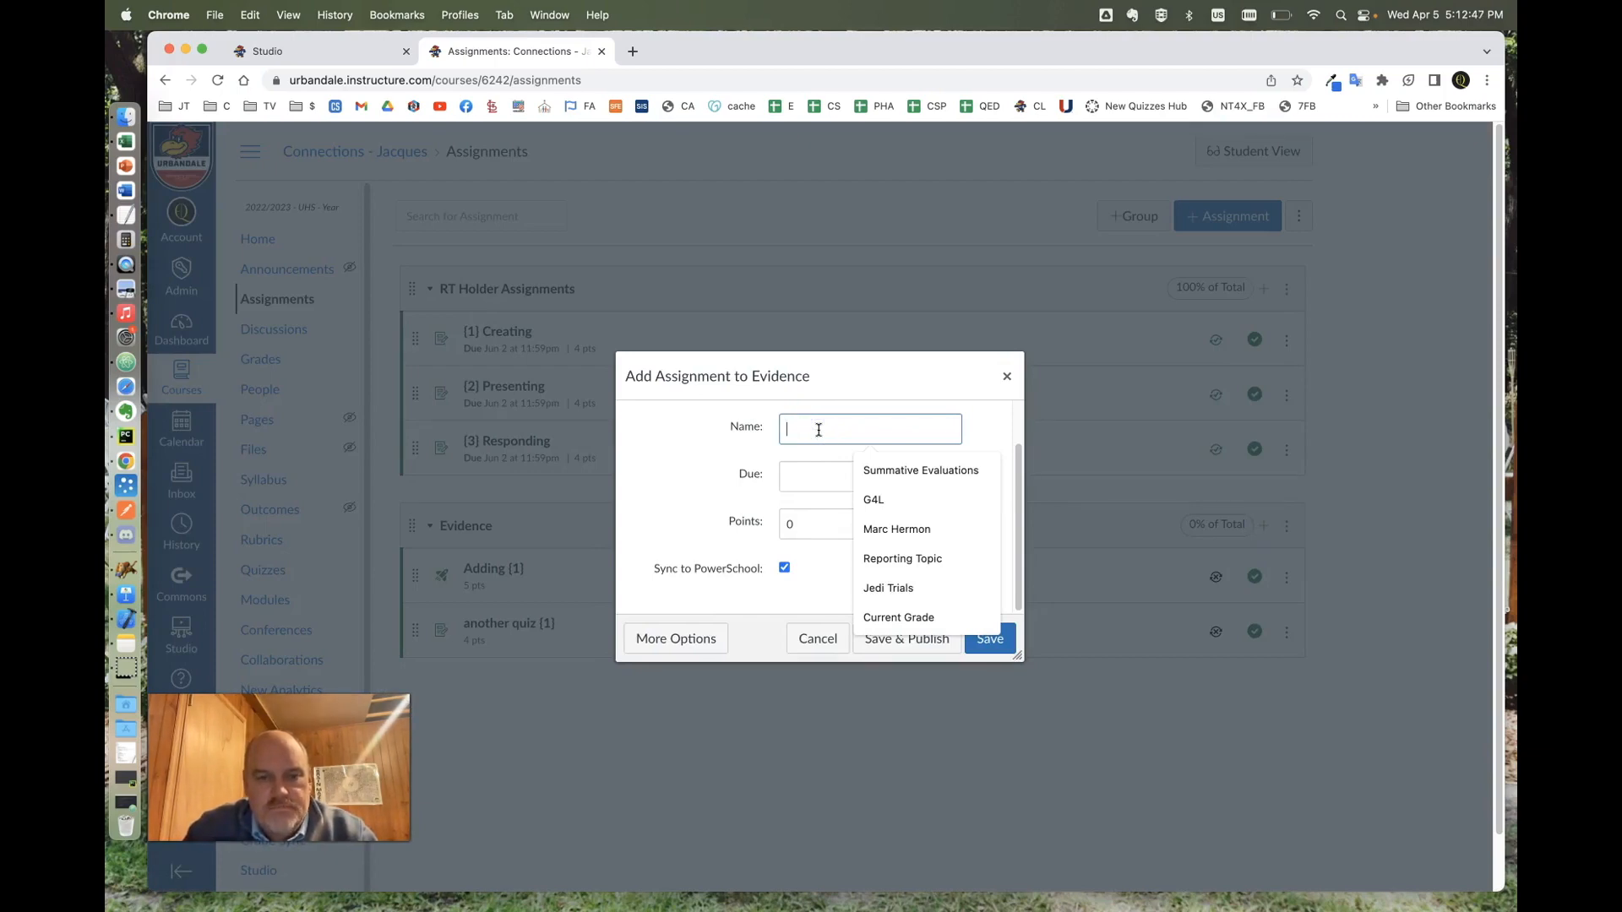
type("cool ")
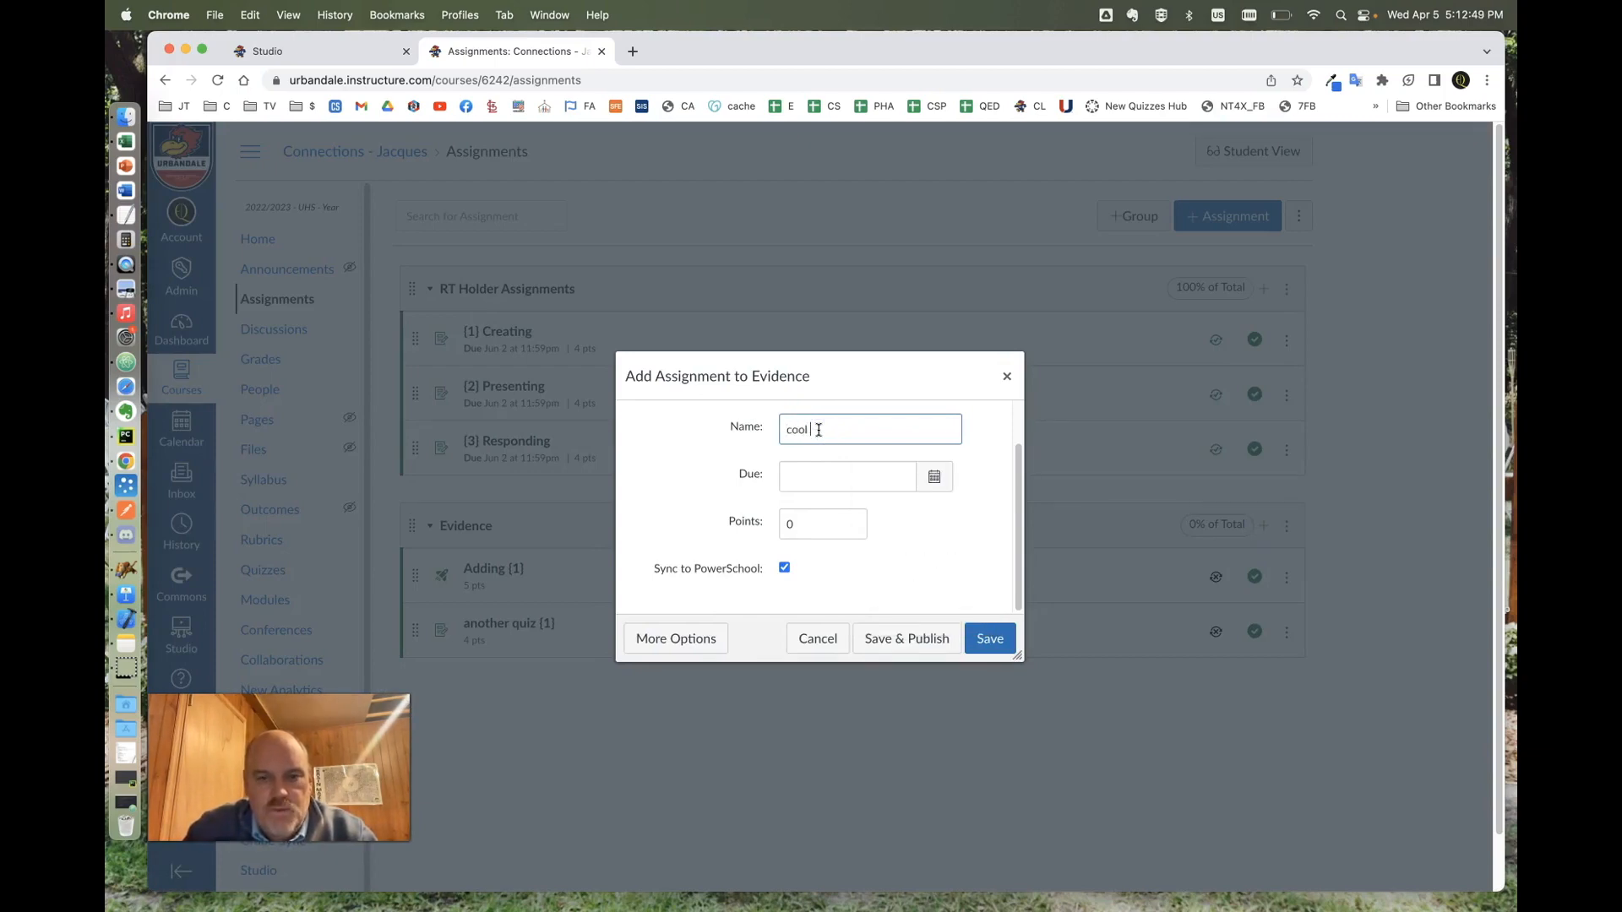
type("assignment")
left_click_drag(807, 527, 768, 522)
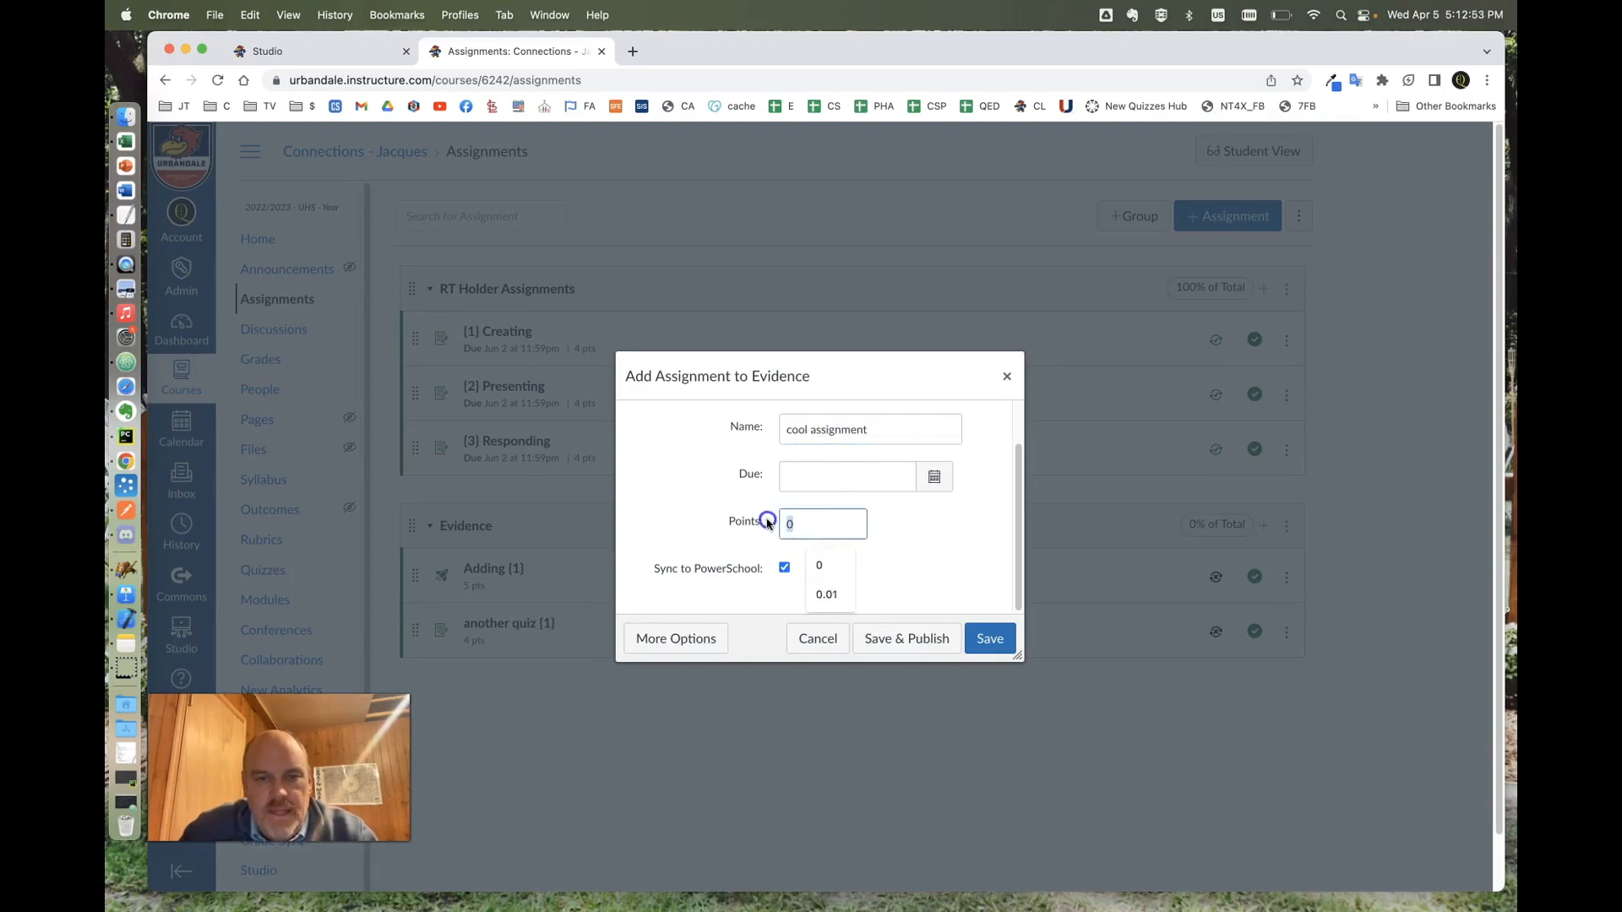
type("4")
left_click(890, 428)
type("(")
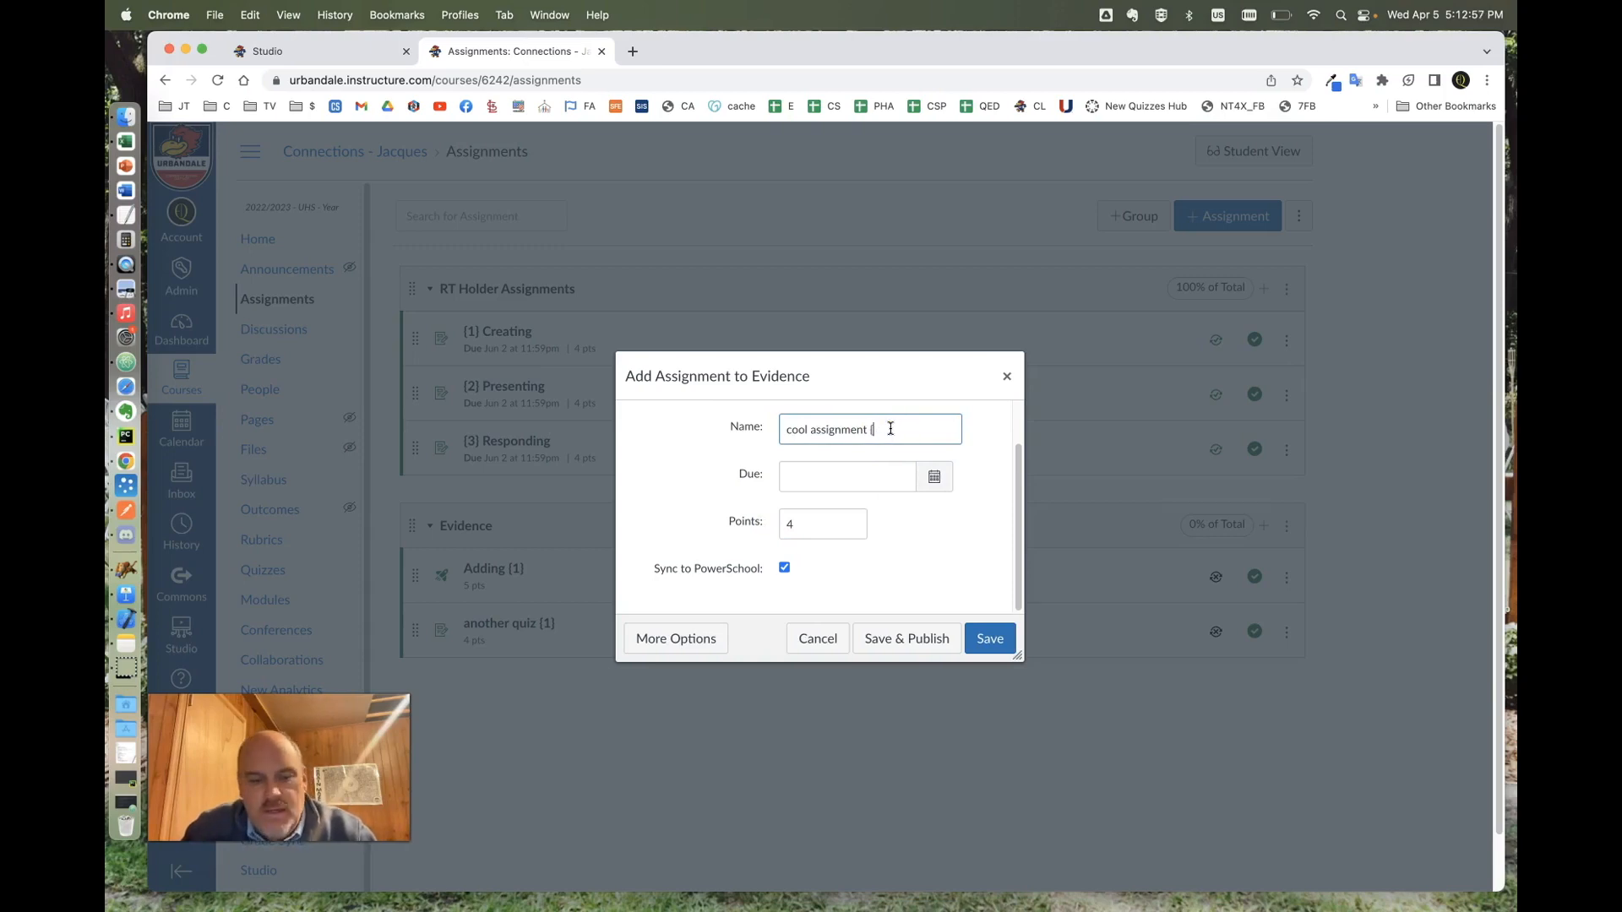
type("3")
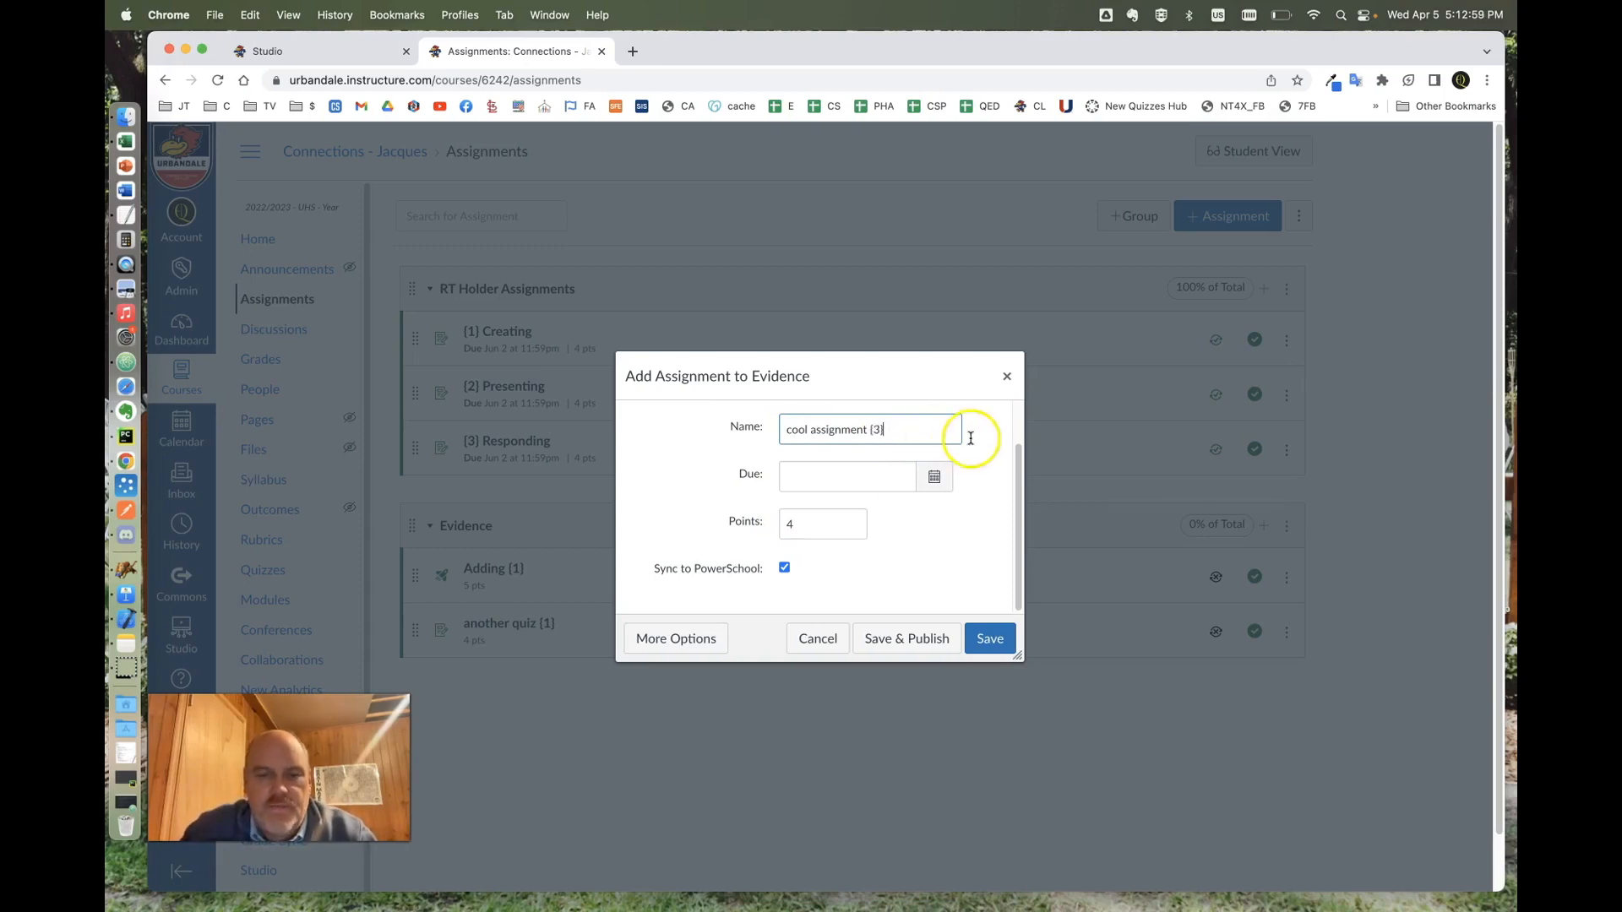
left_click(784, 569)
left_click(894, 638)
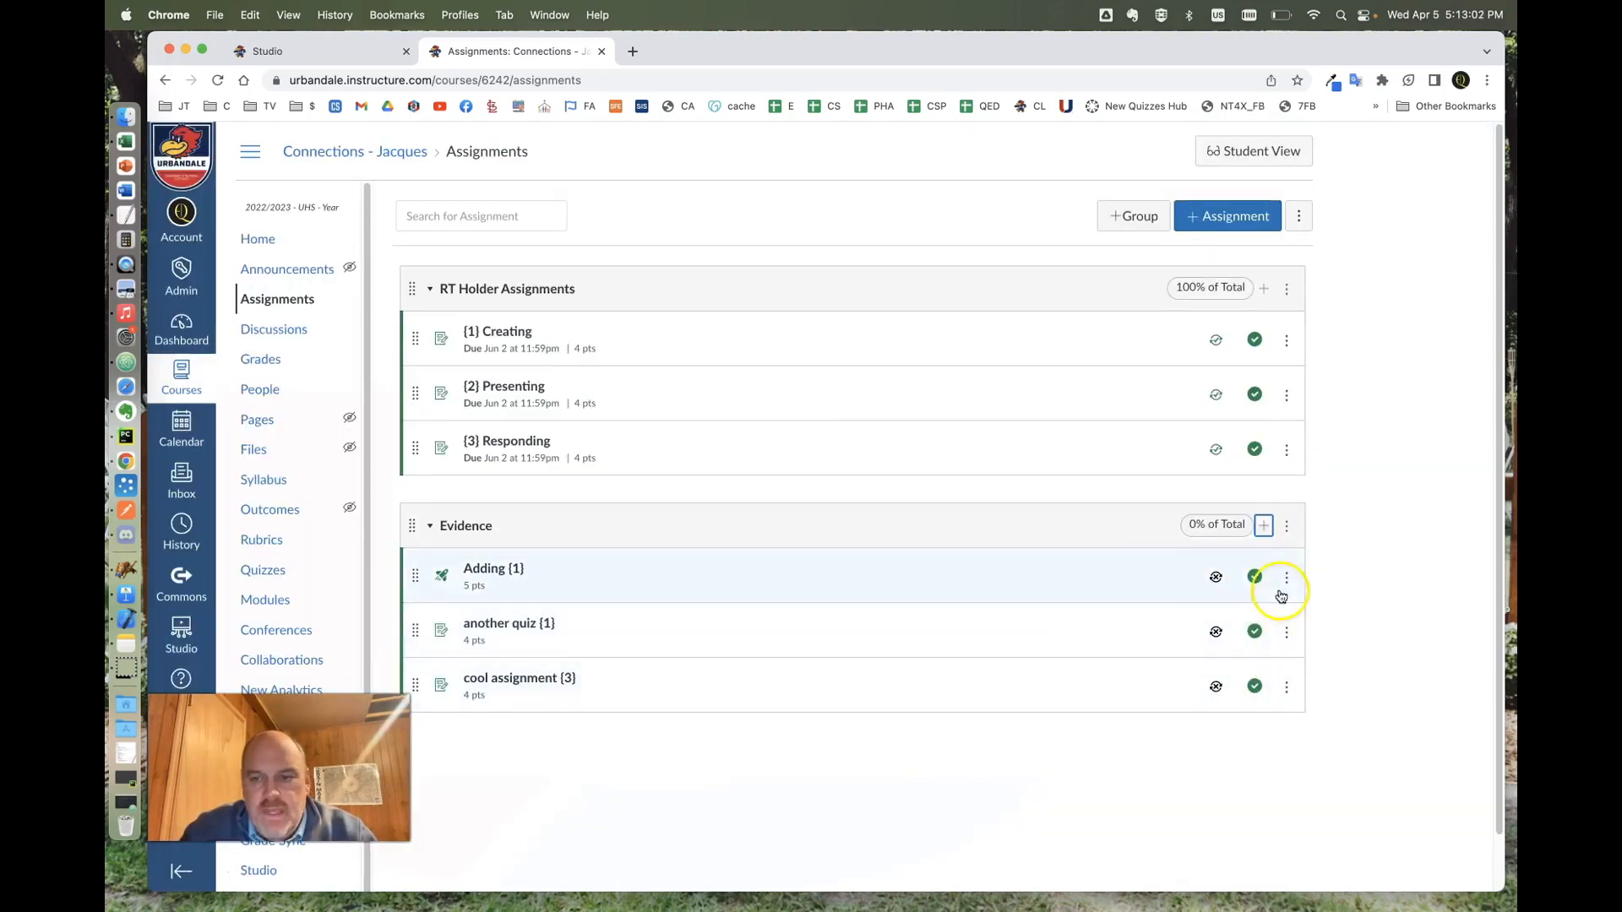
- Start a new assignment in the Evidence group named "paper {2}"
left_click(1263, 525)
left_click(827, 436)
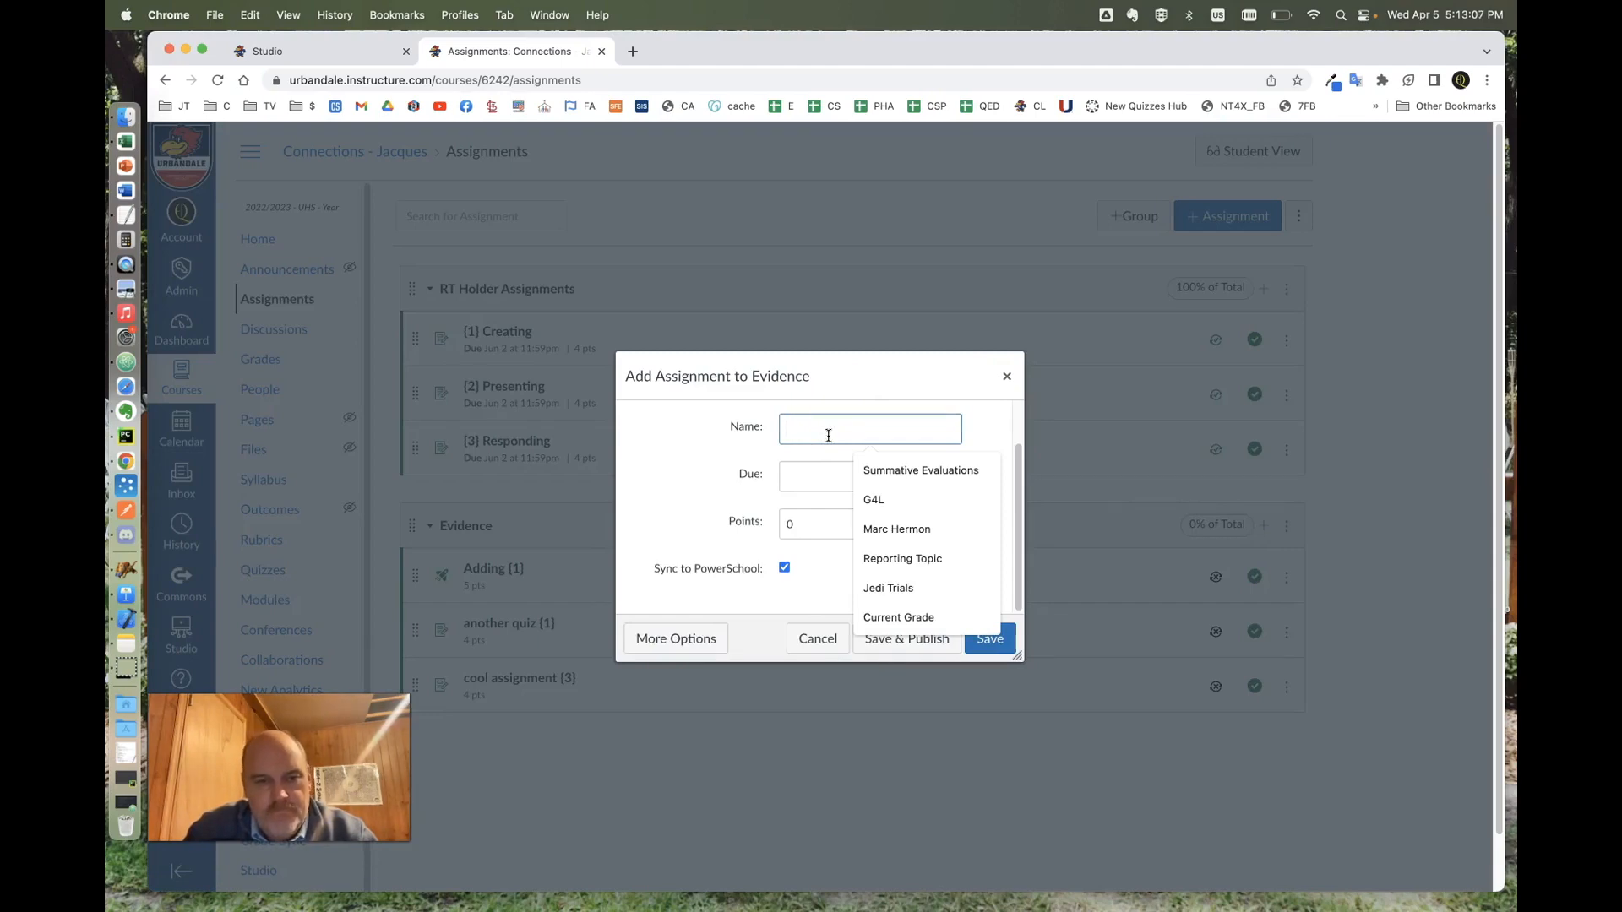
type("a")
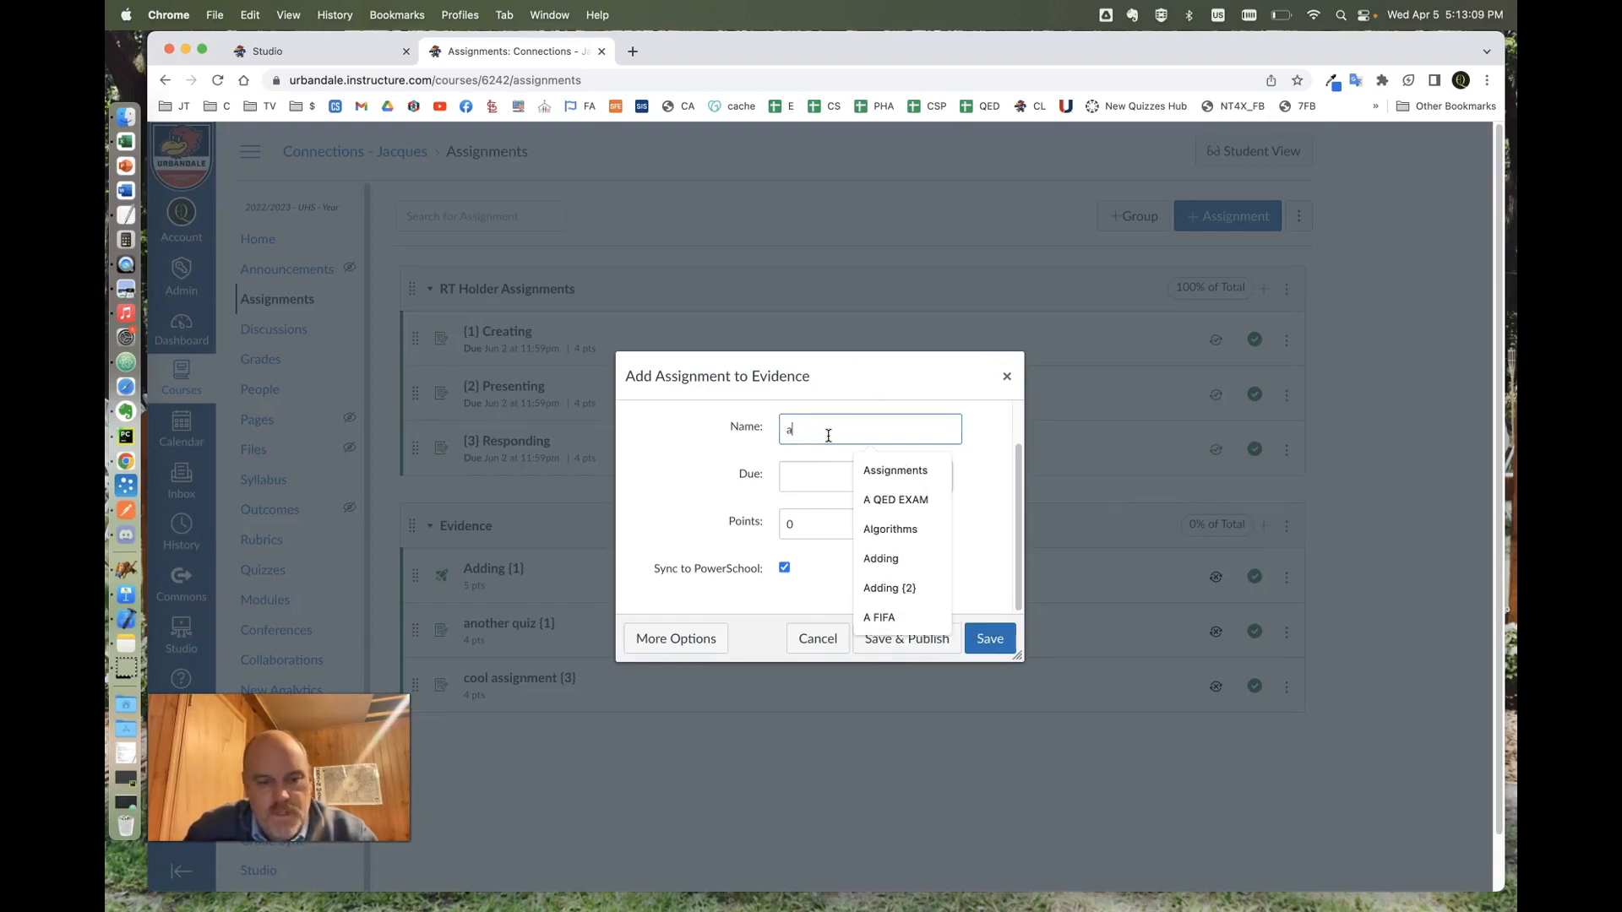
type(" paper")
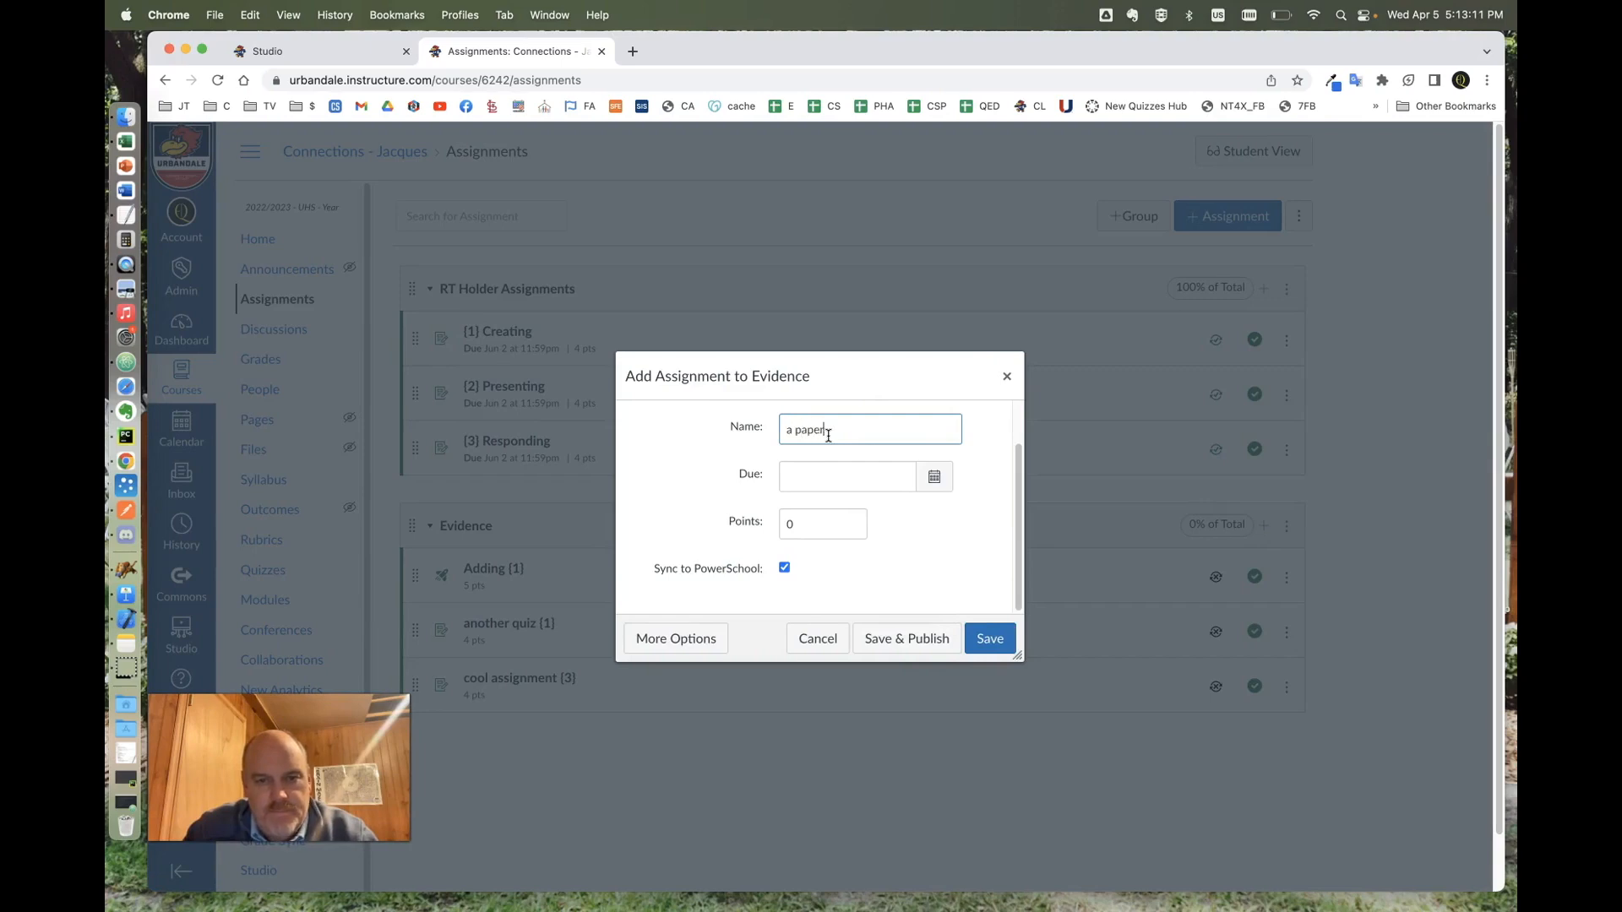
left_click(833, 429)
key("BackSpace")
type("\\")
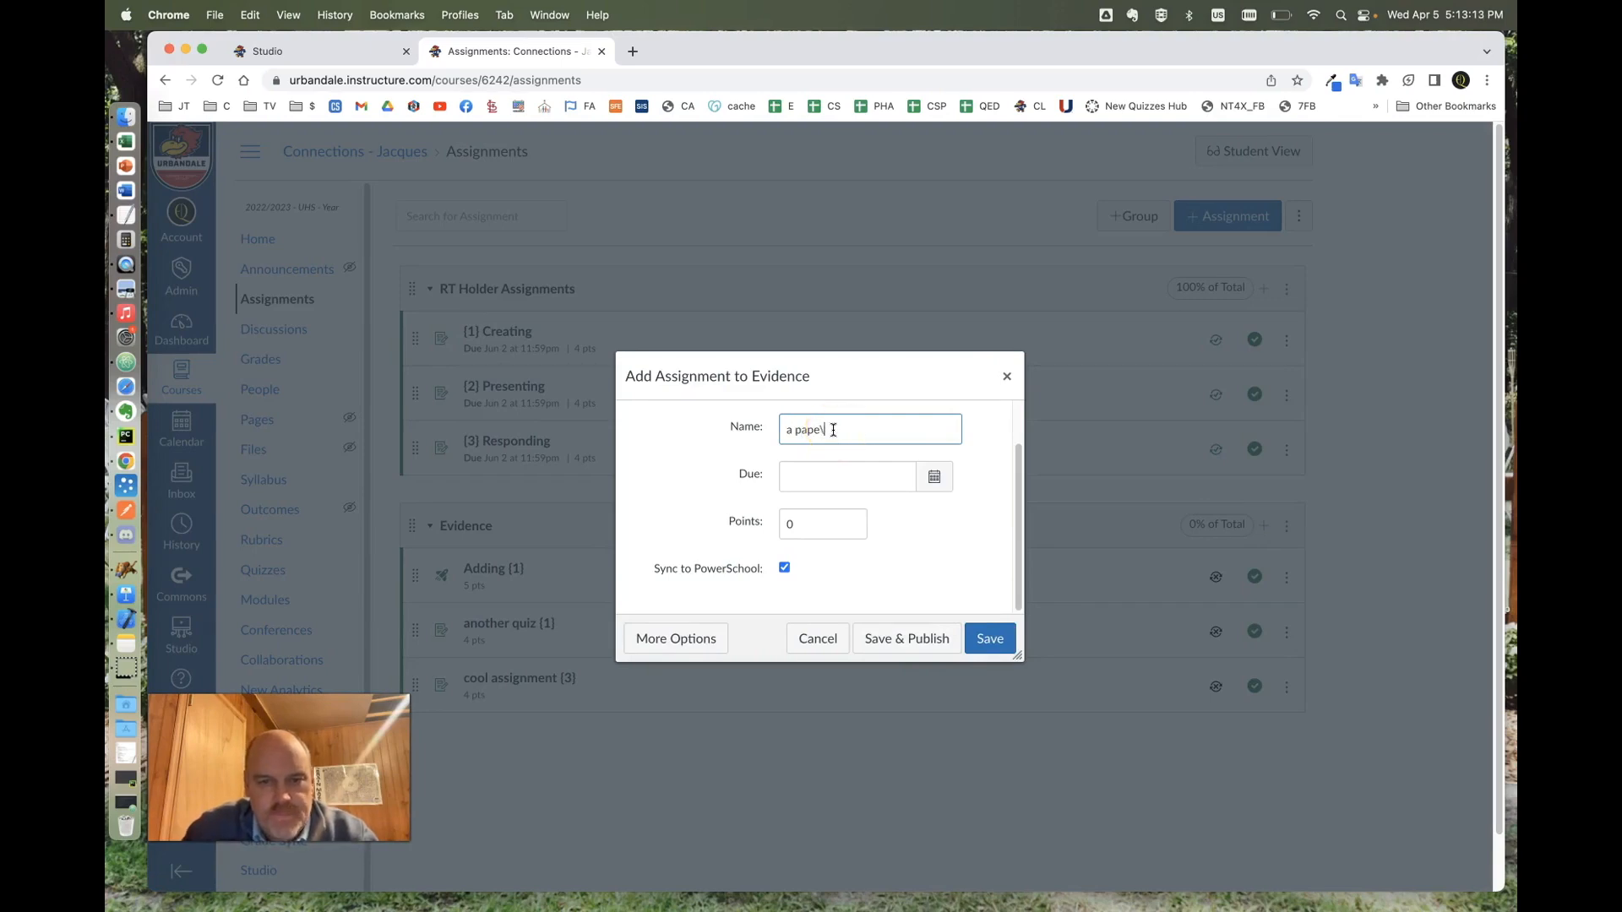
key("BackSpace")
key("BackSpace")
key("BackSpace")
key("BackSpace")
key("BackSpace")
key("BackSpace")
type("paper {2}")
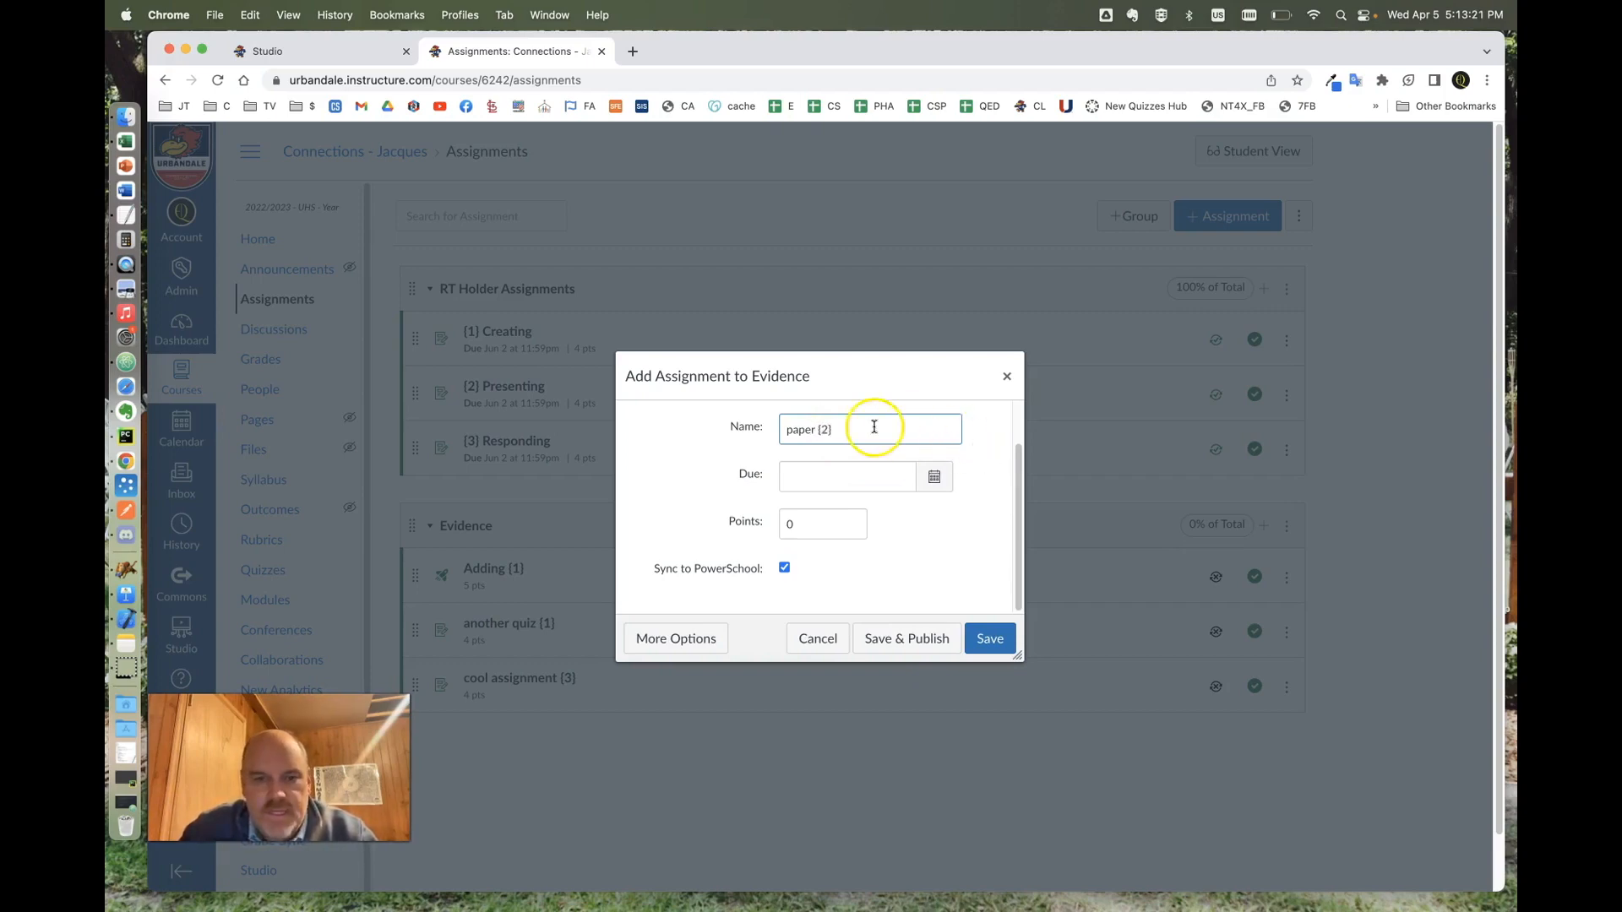
- Set the "paper {2}" assignment's points to 4, disable Sync to PowerSchool, and save and publish it
left_click(771, 525)
type("4")
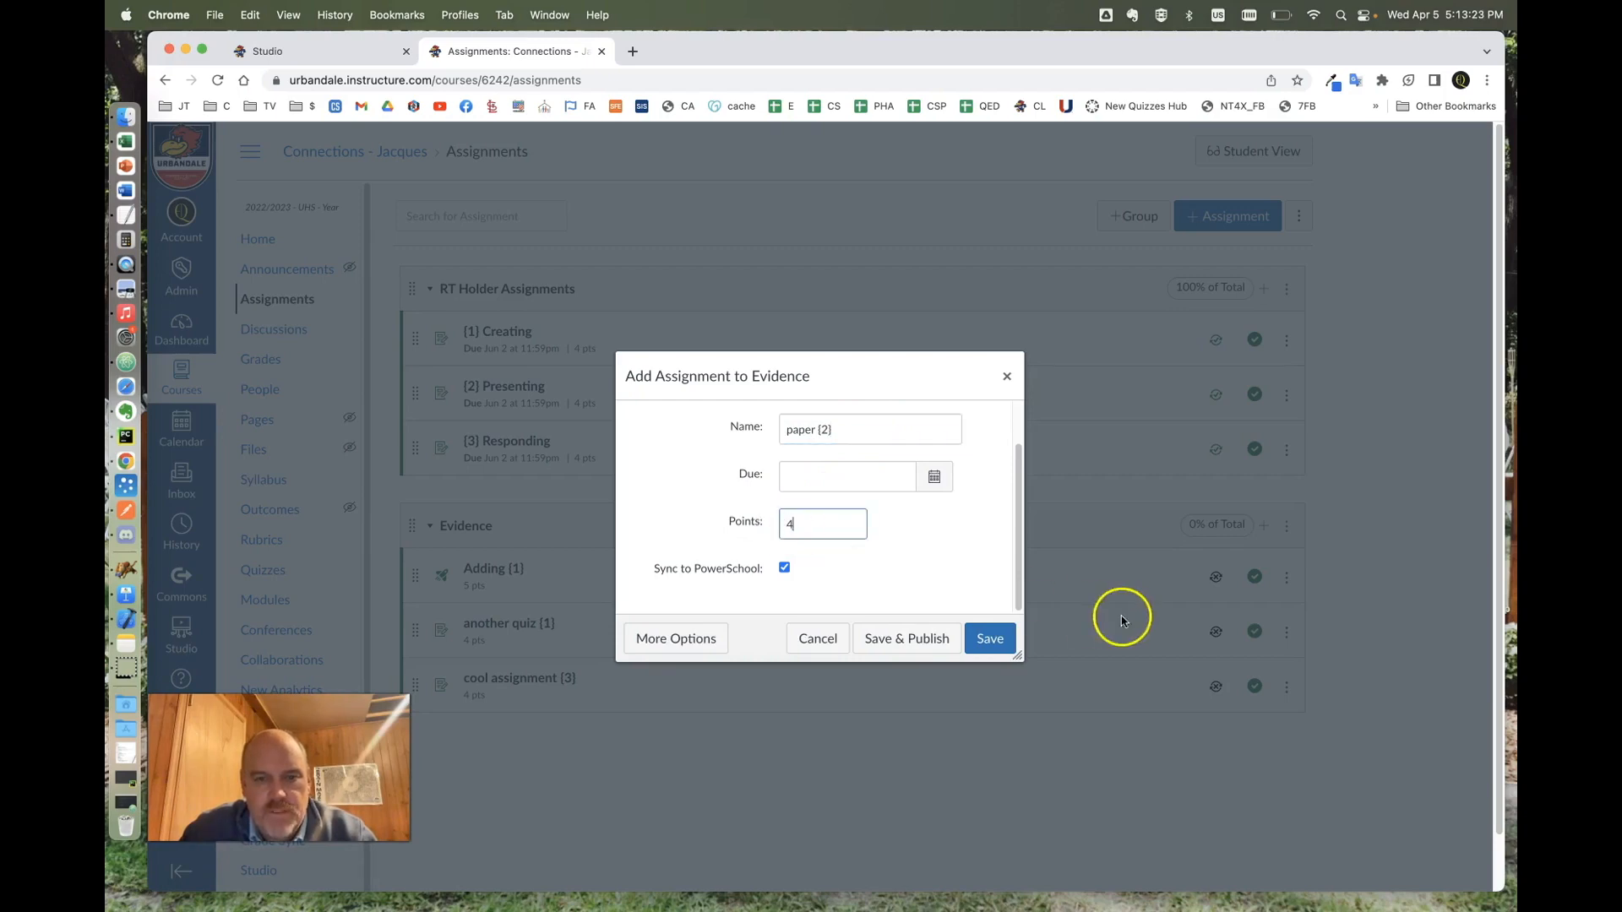
left_click(944, 638)
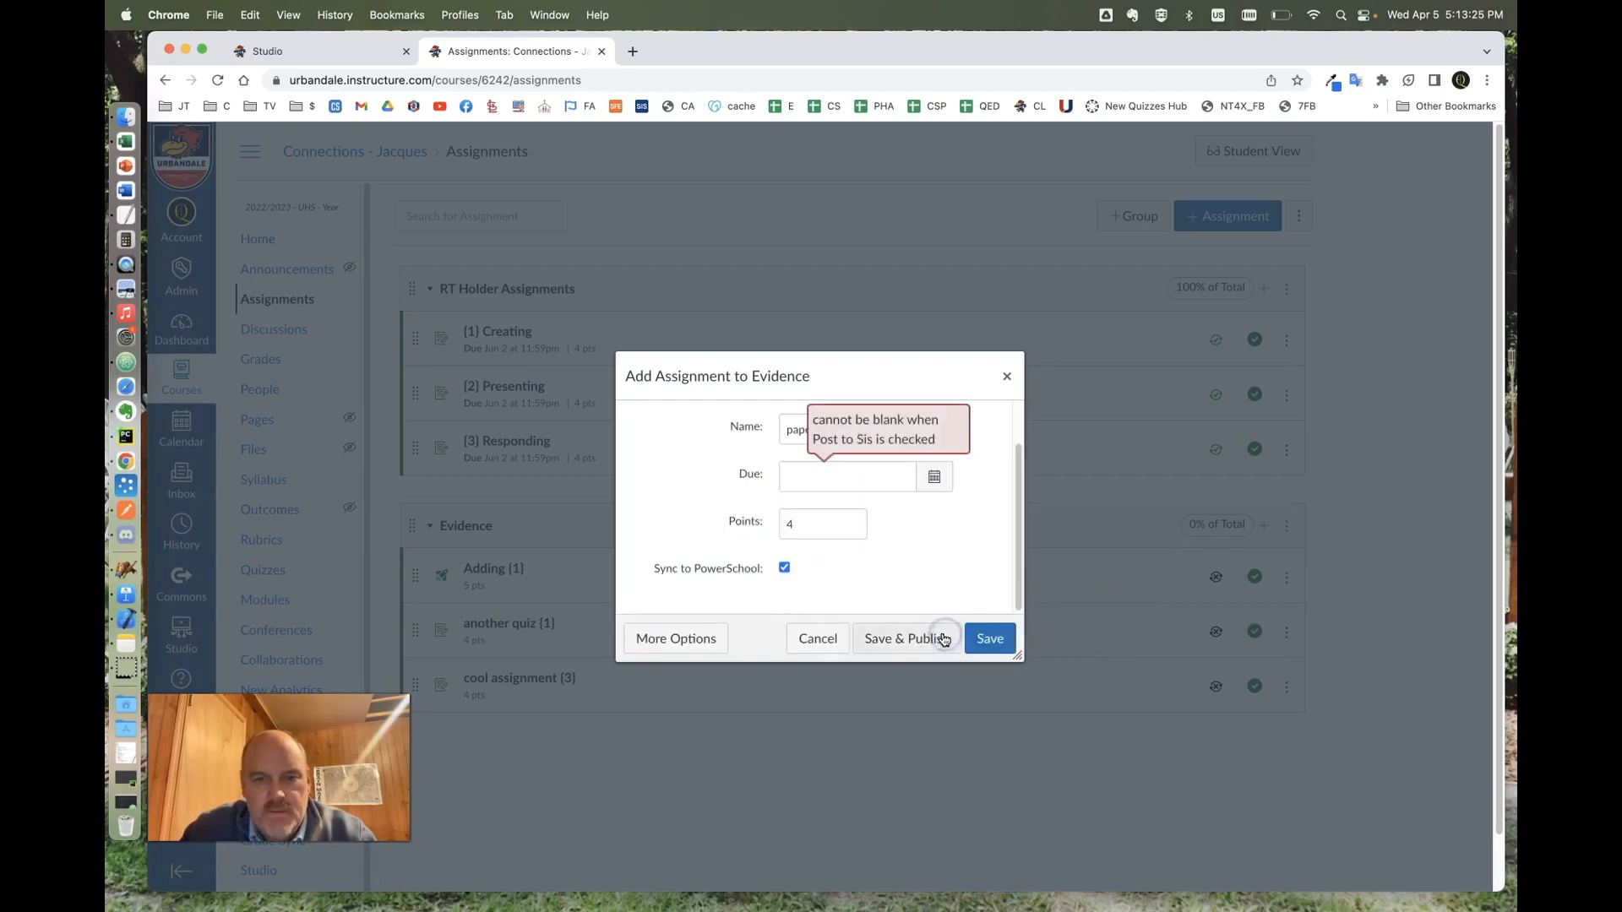
left_click(784, 568)
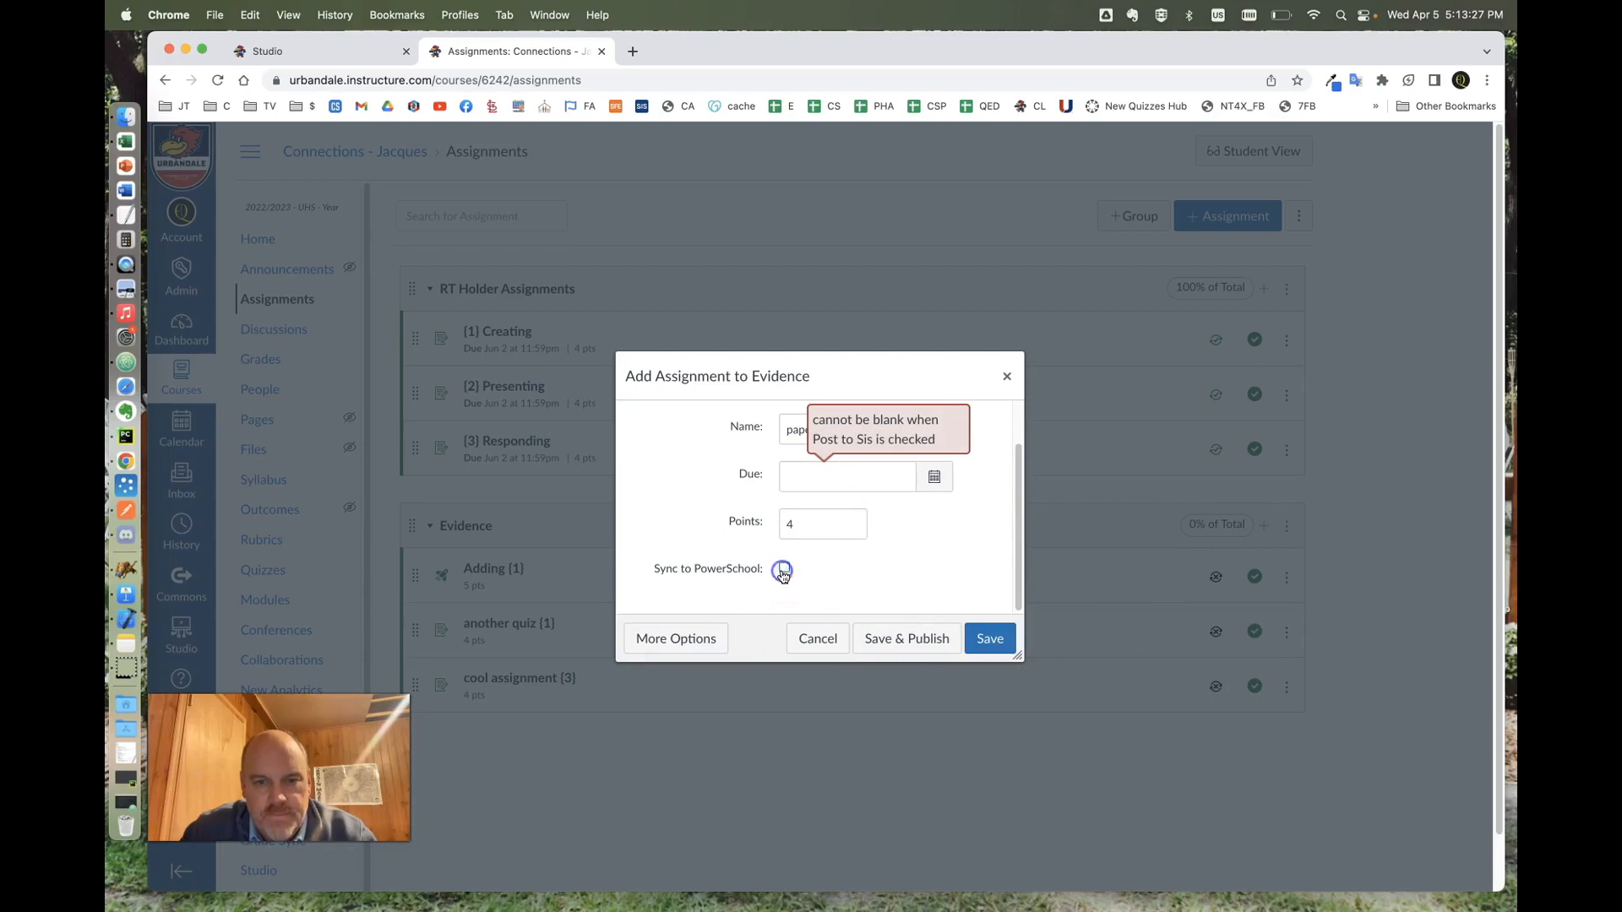
left_click(912, 640)
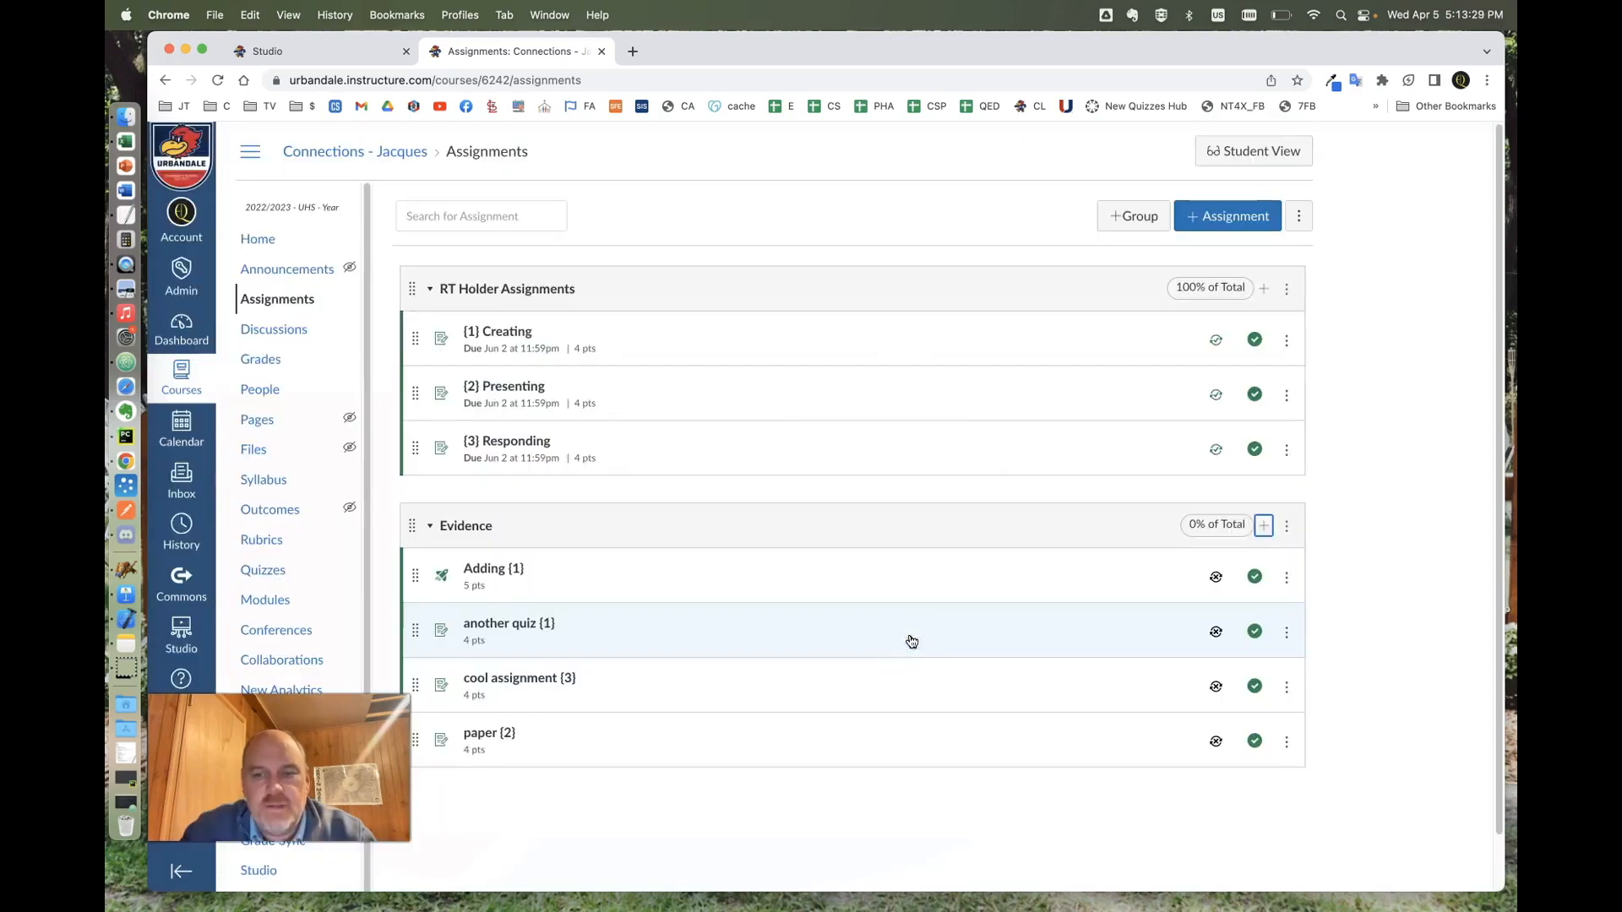
- Add and publish a "test {2}" assignment in the Evidence group, worth 4 points, with Sync to PowerSchool disabled
left_click(1267, 528)
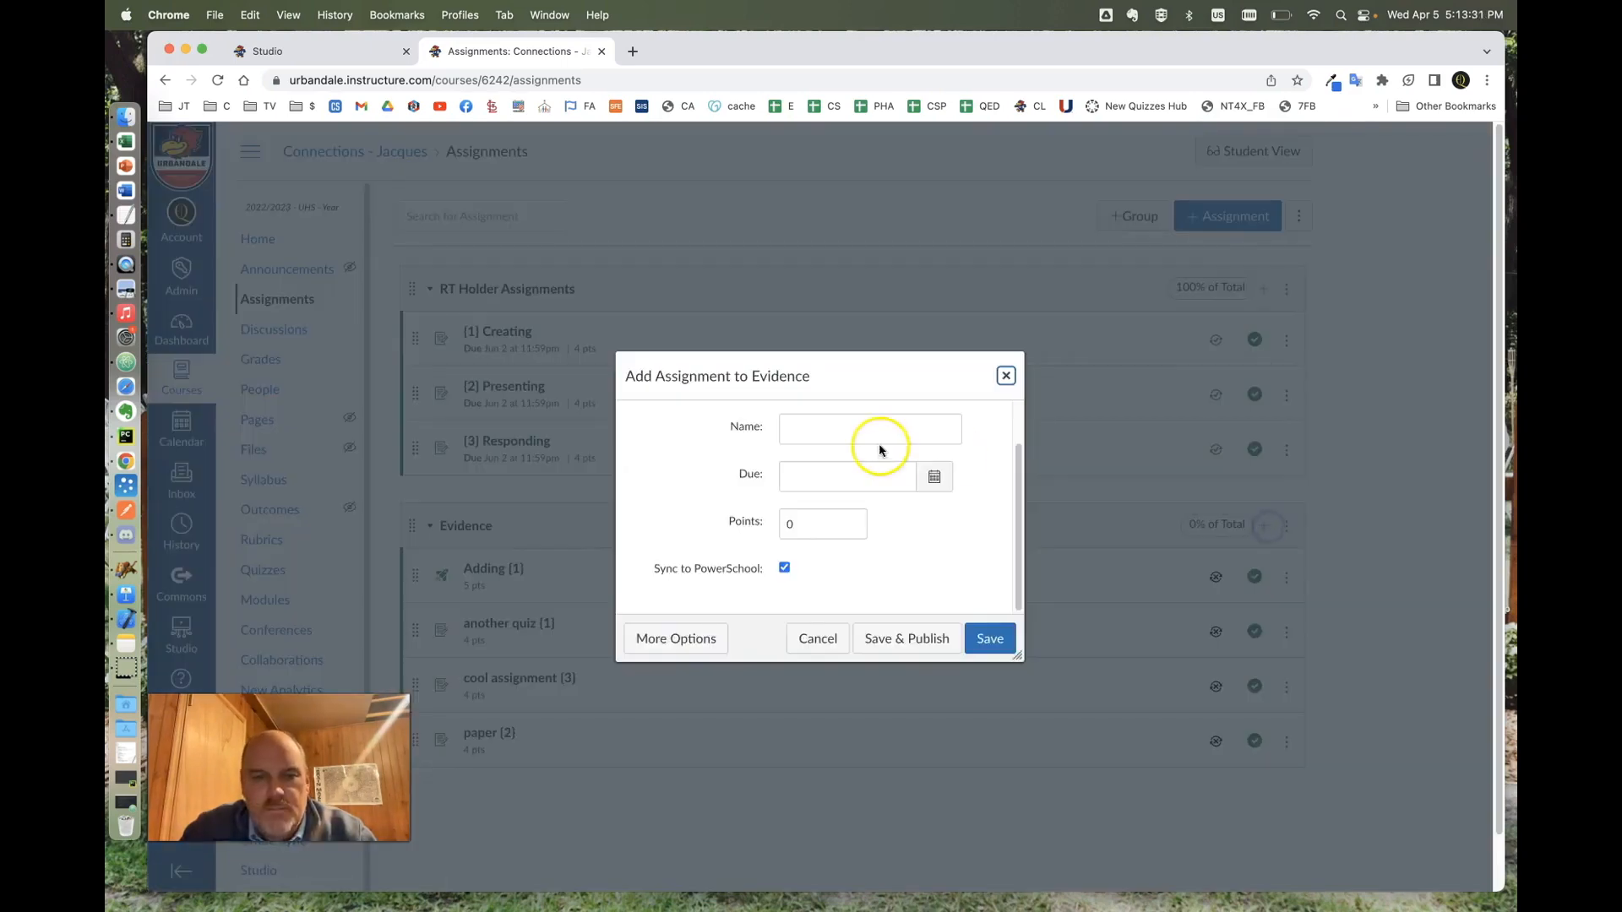
left_click(836, 428)
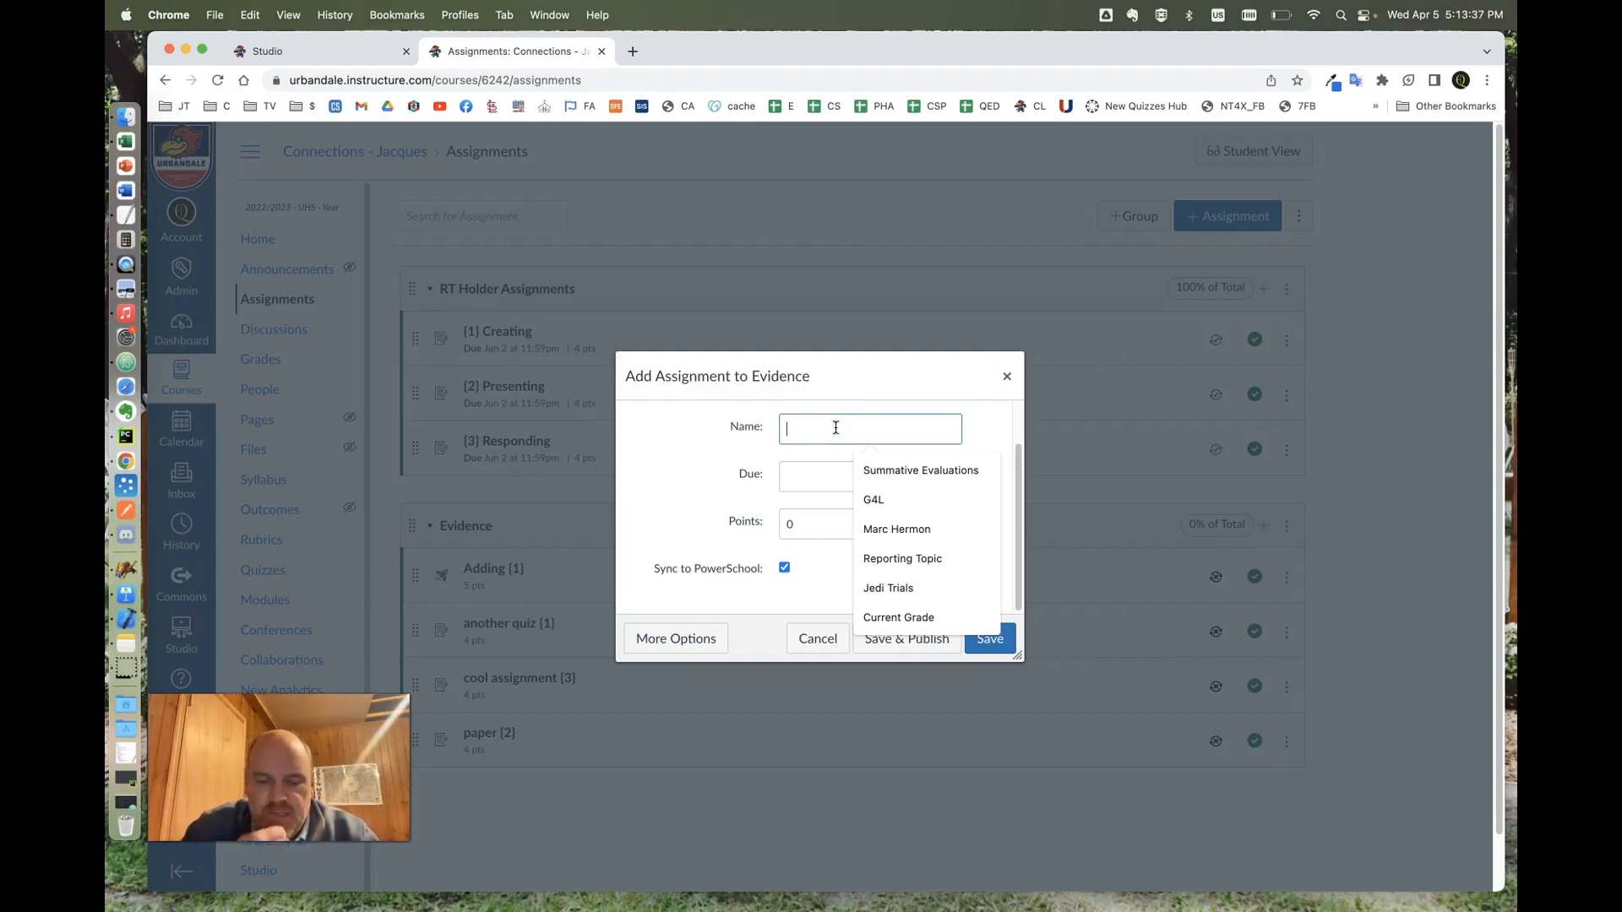
type("test")
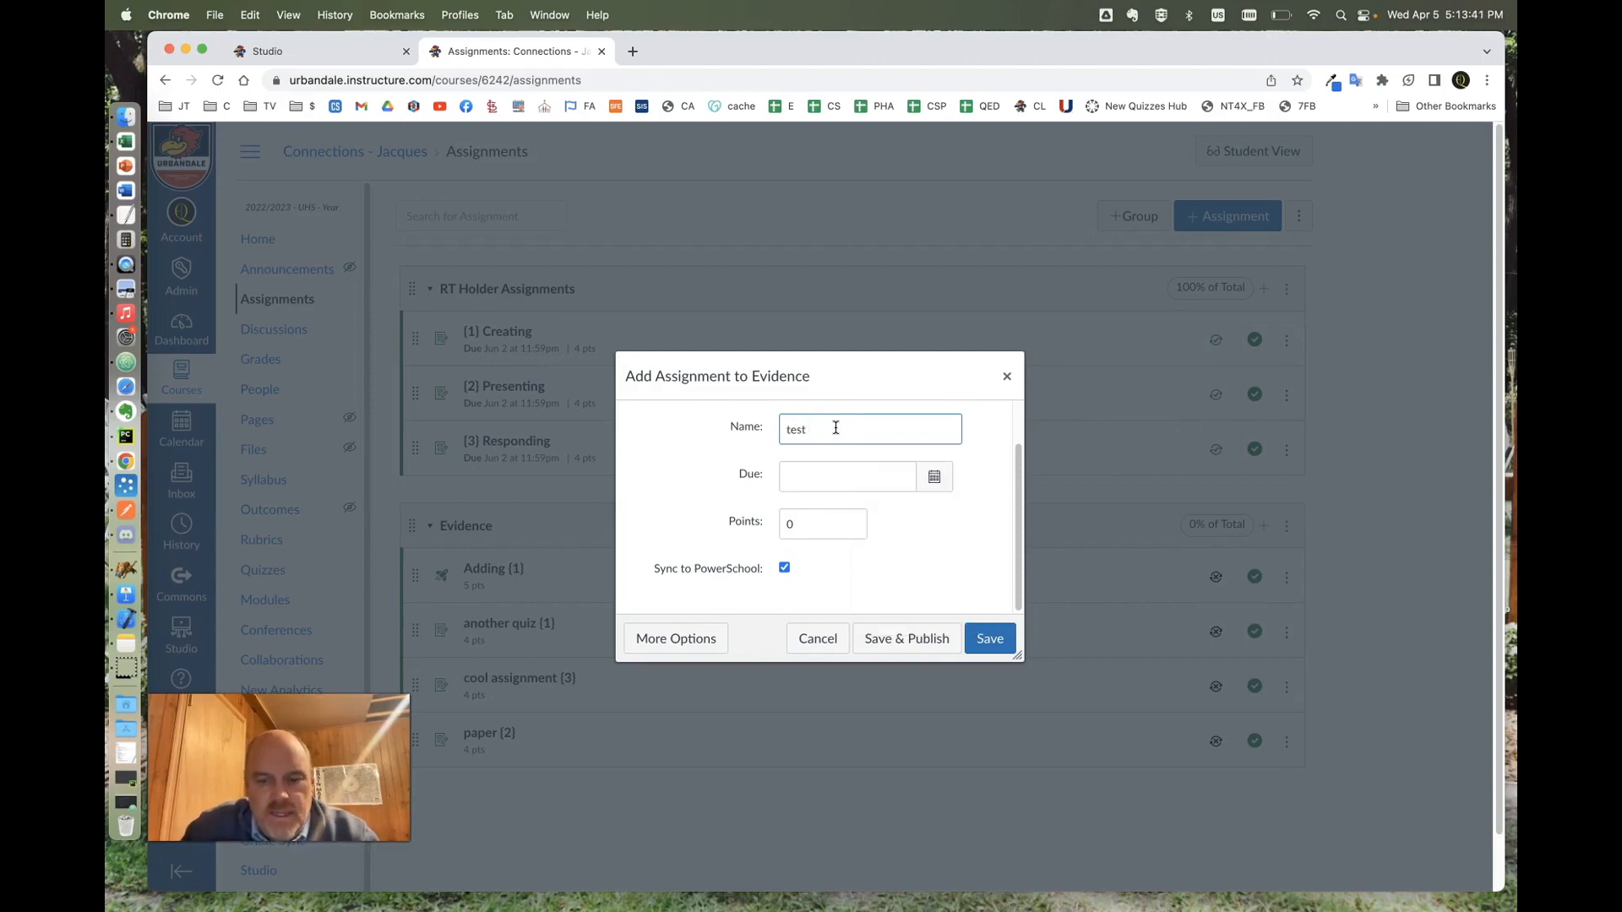
type(" [")
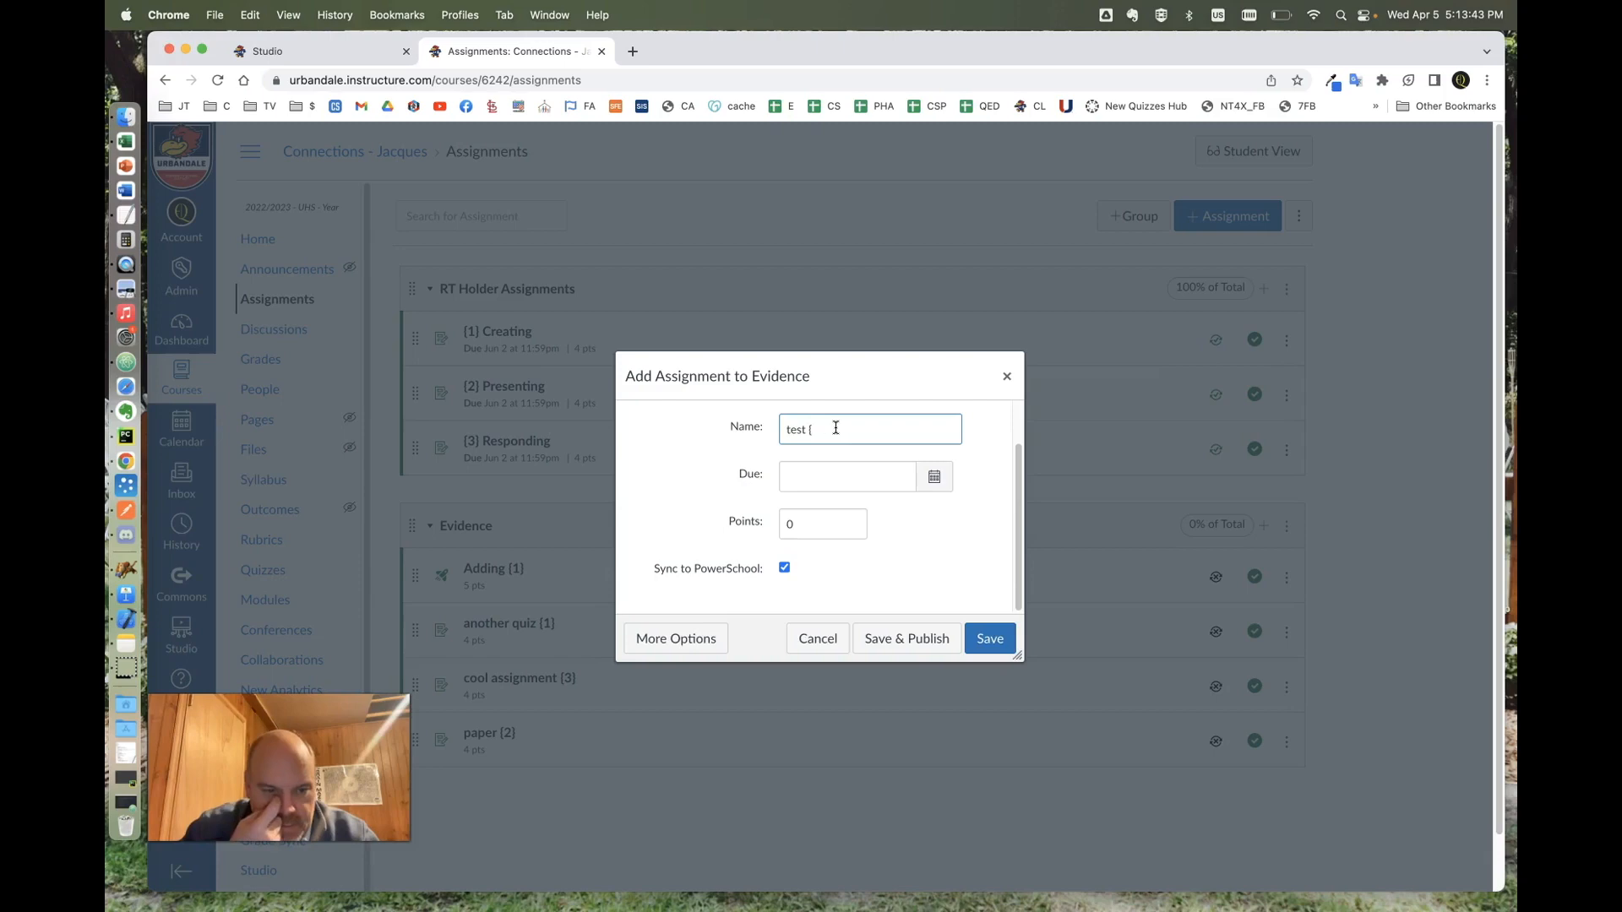
type("2]")
left_click(785, 567)
left_click(763, 523)
type("4")
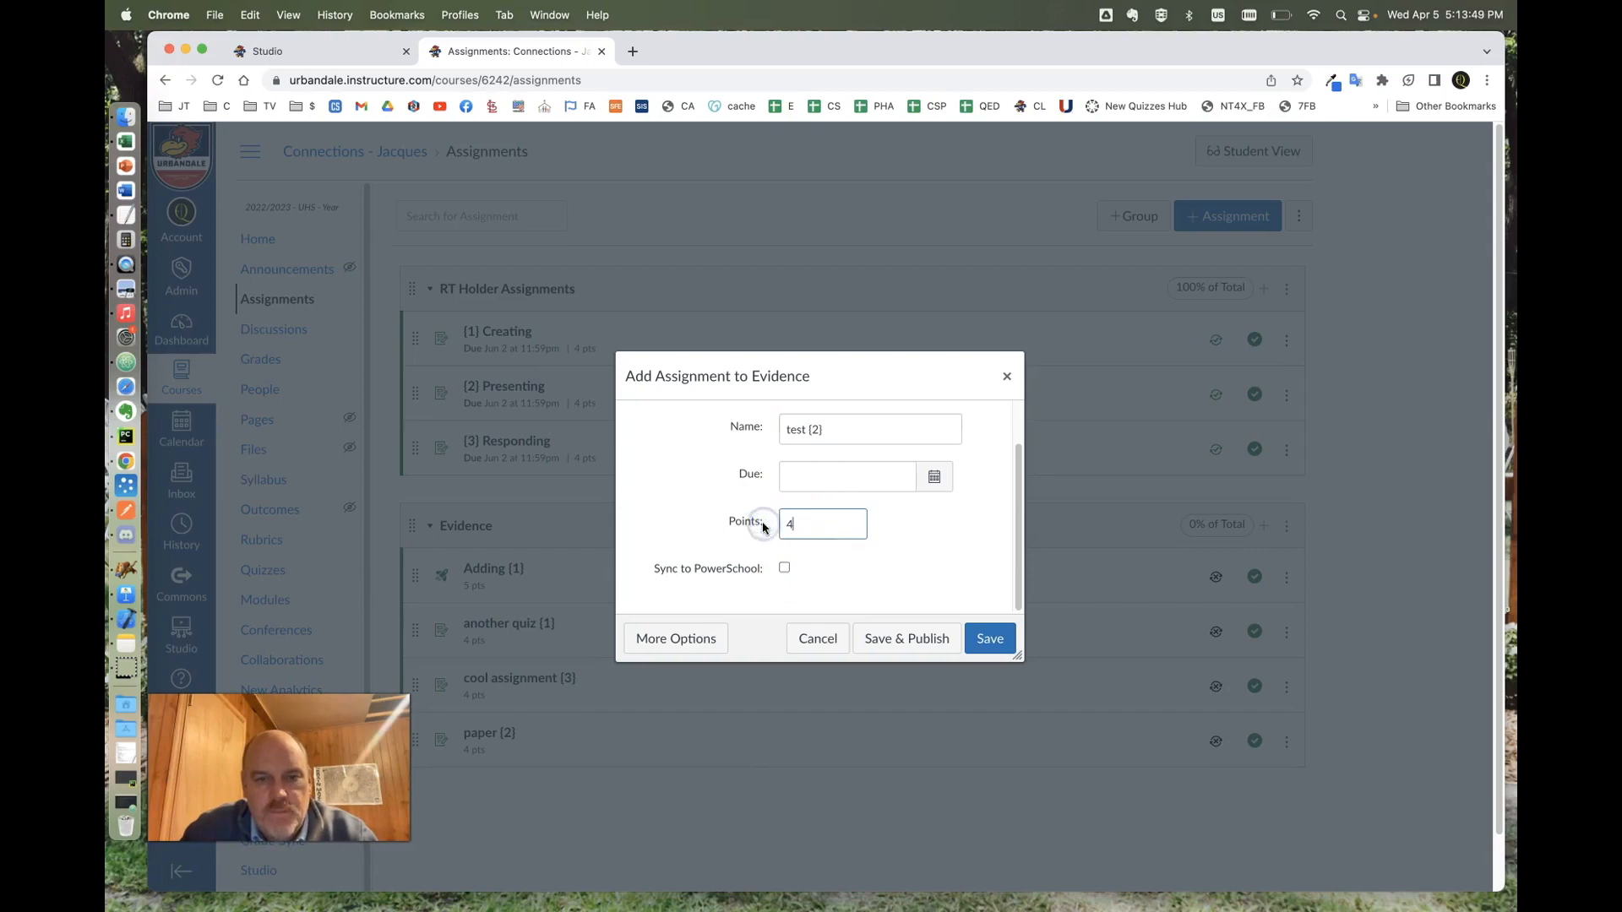
left_click(921, 639)
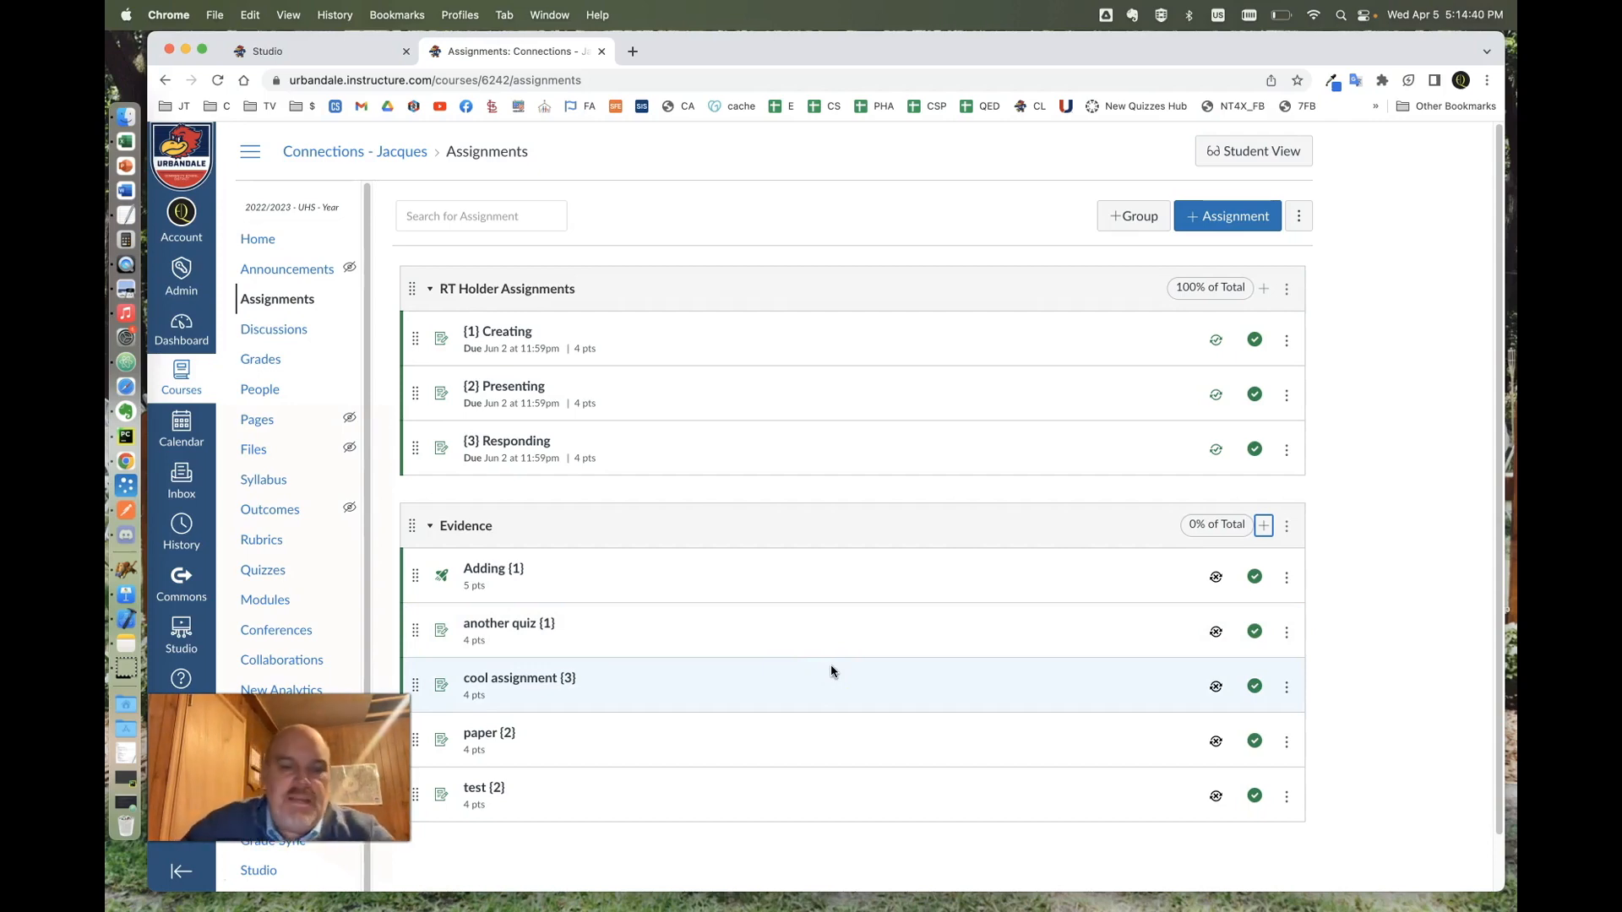
- Start a new assignment in the Evidence group named "Art Project {2,3}"
left_click(1263, 525)
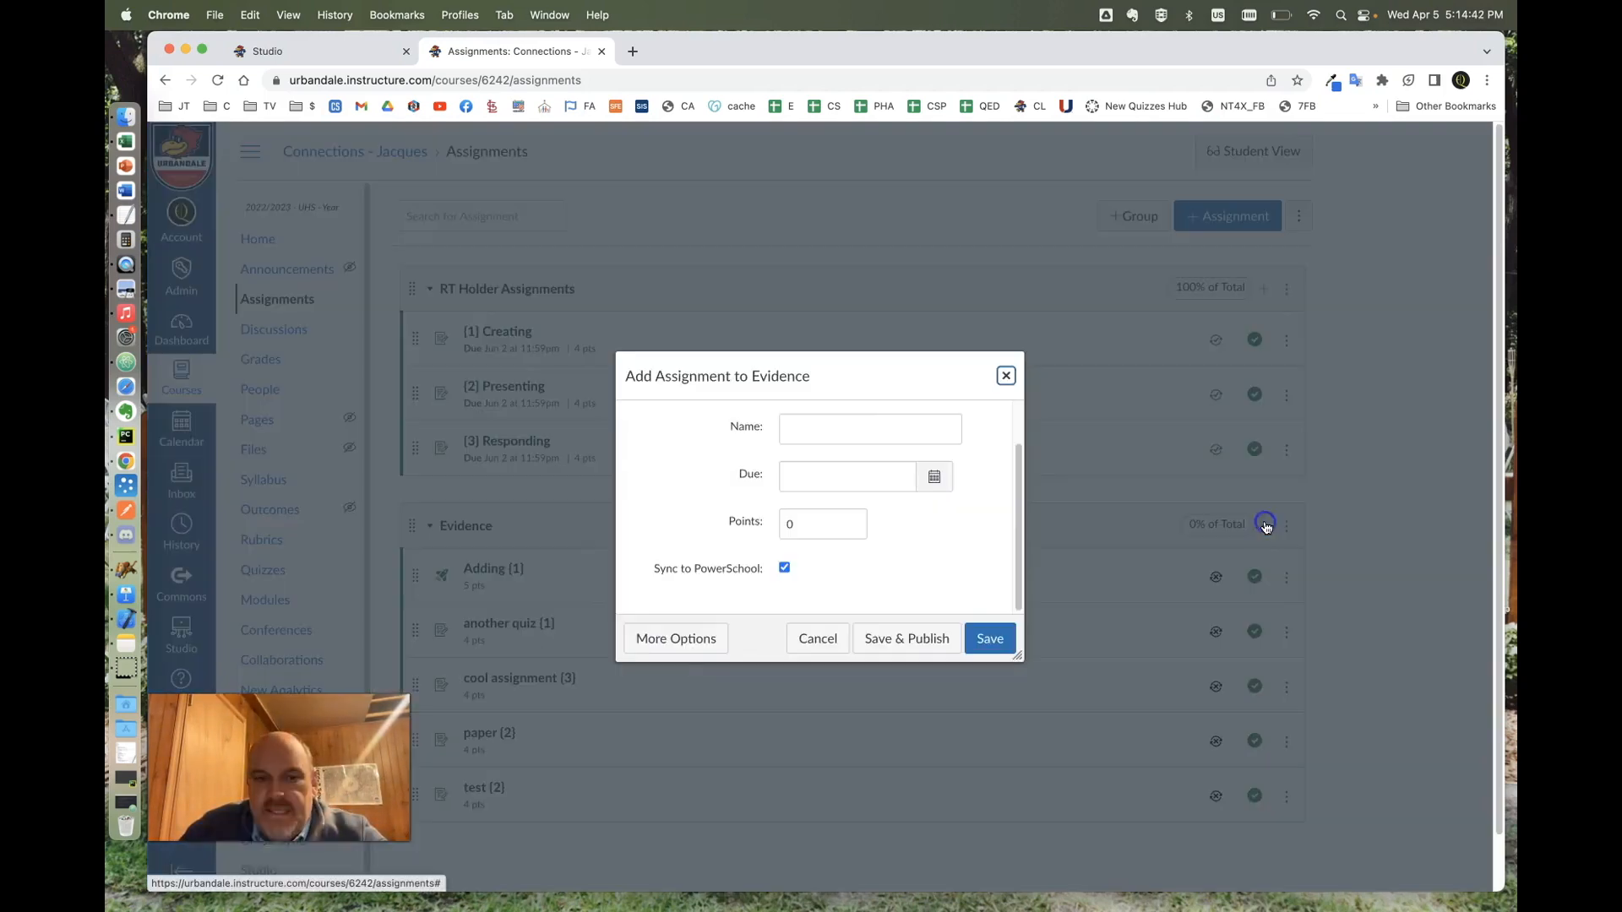
left_click(818, 430)
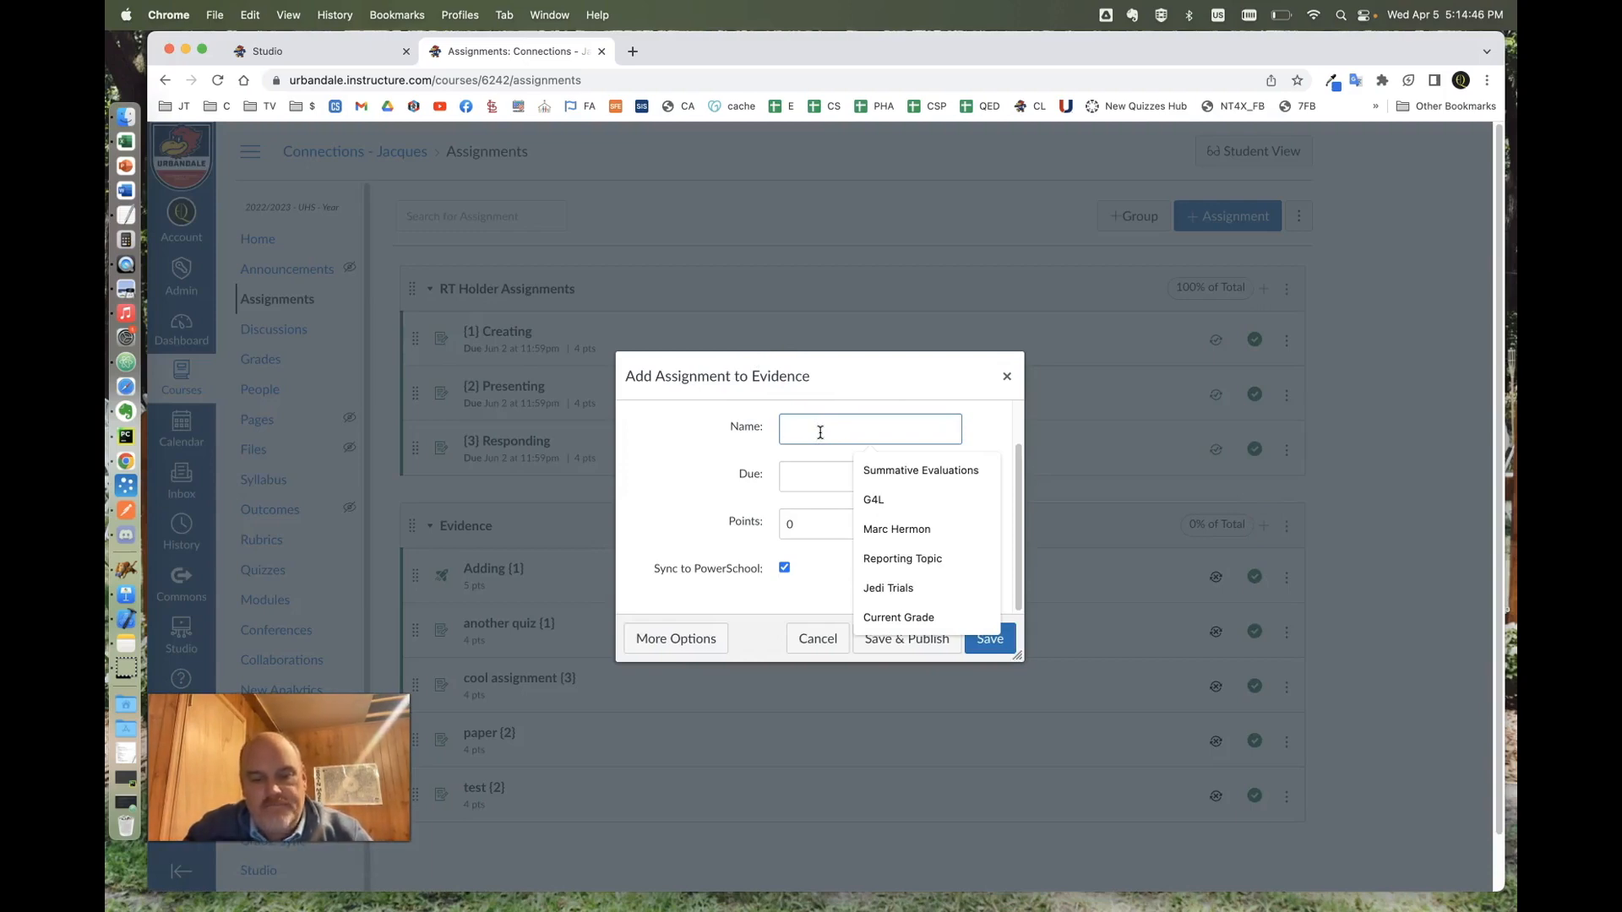
type("Art ")
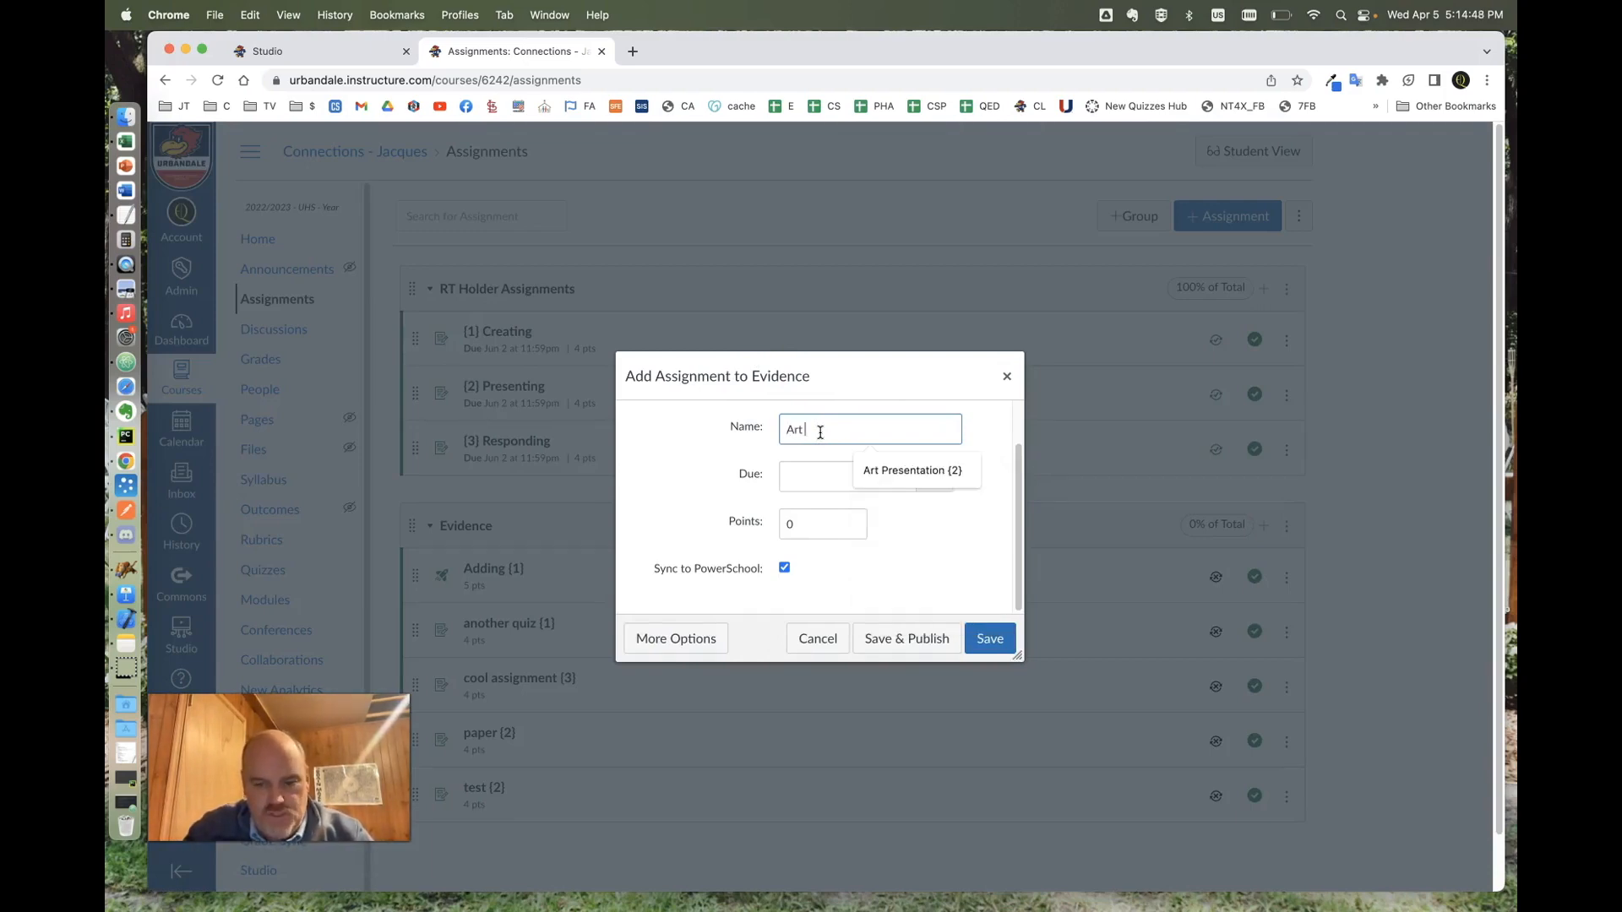
type("Project {")
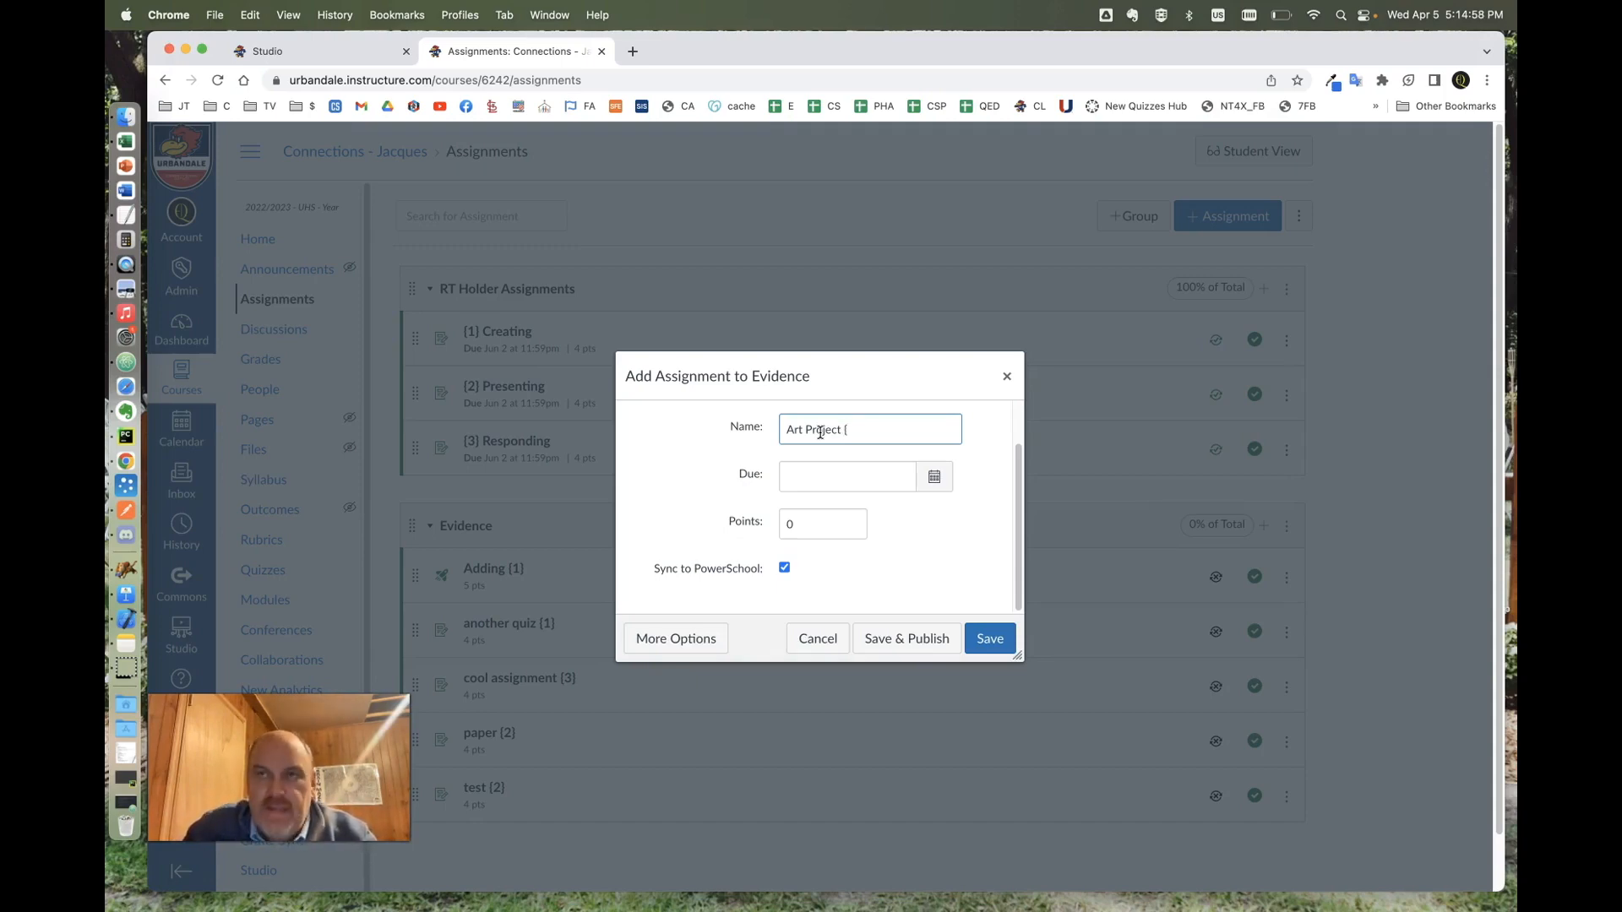
type("2,3]")
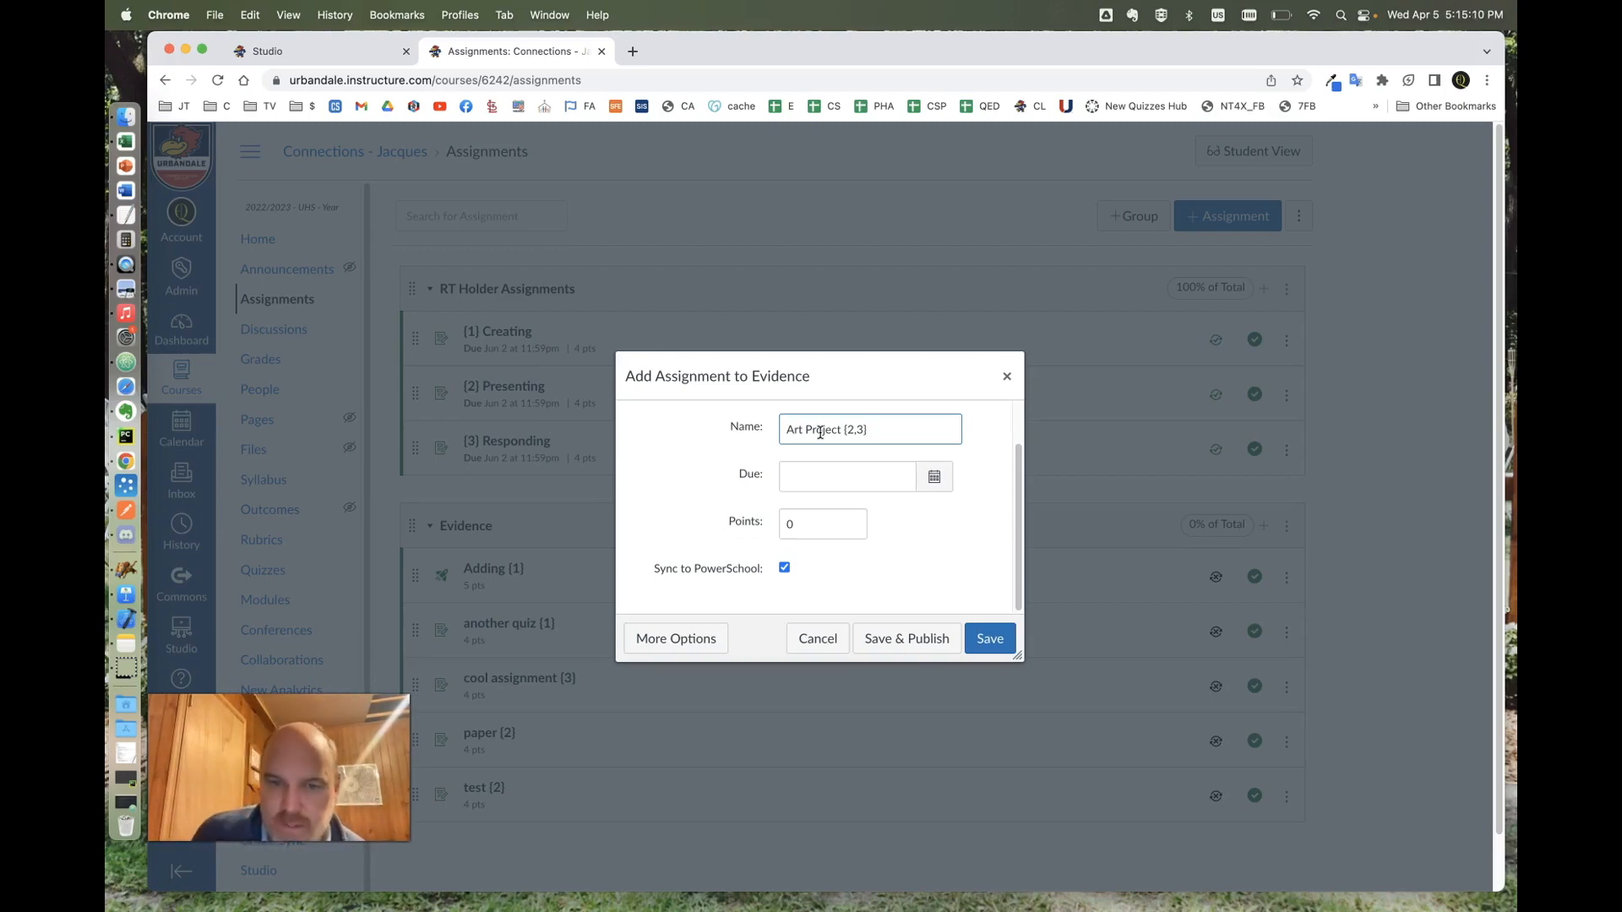
- Set the "Art Project {2,3}" assignment's points to 5, disable Sync to PowerSchool, and save and publish it
left_click(787, 526)
double_click(785, 526)
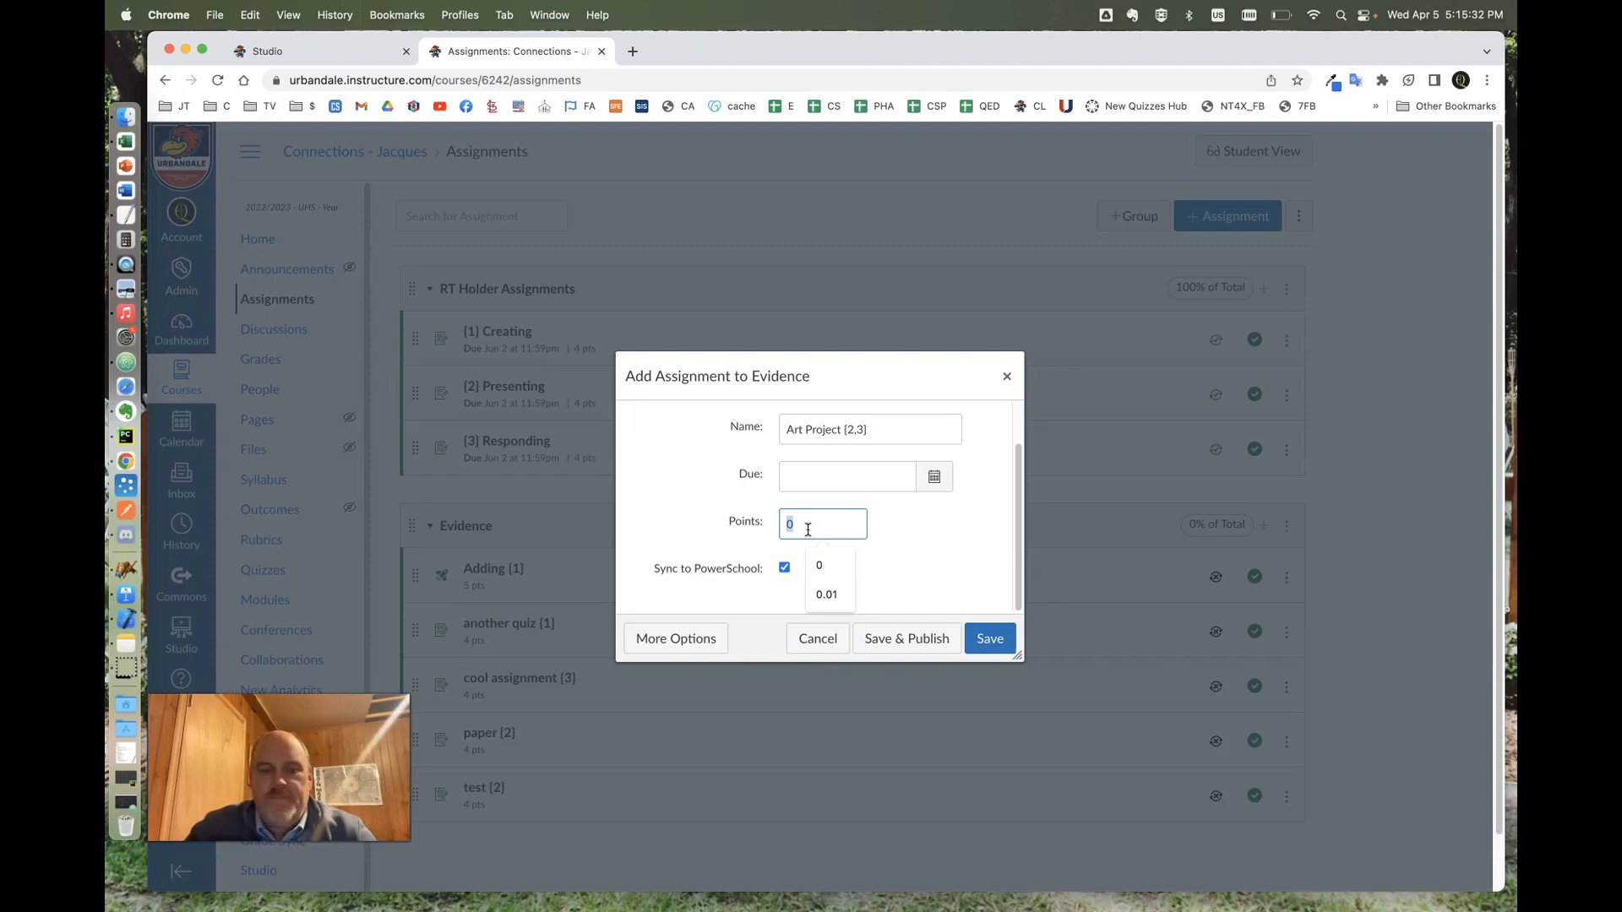
type("5")
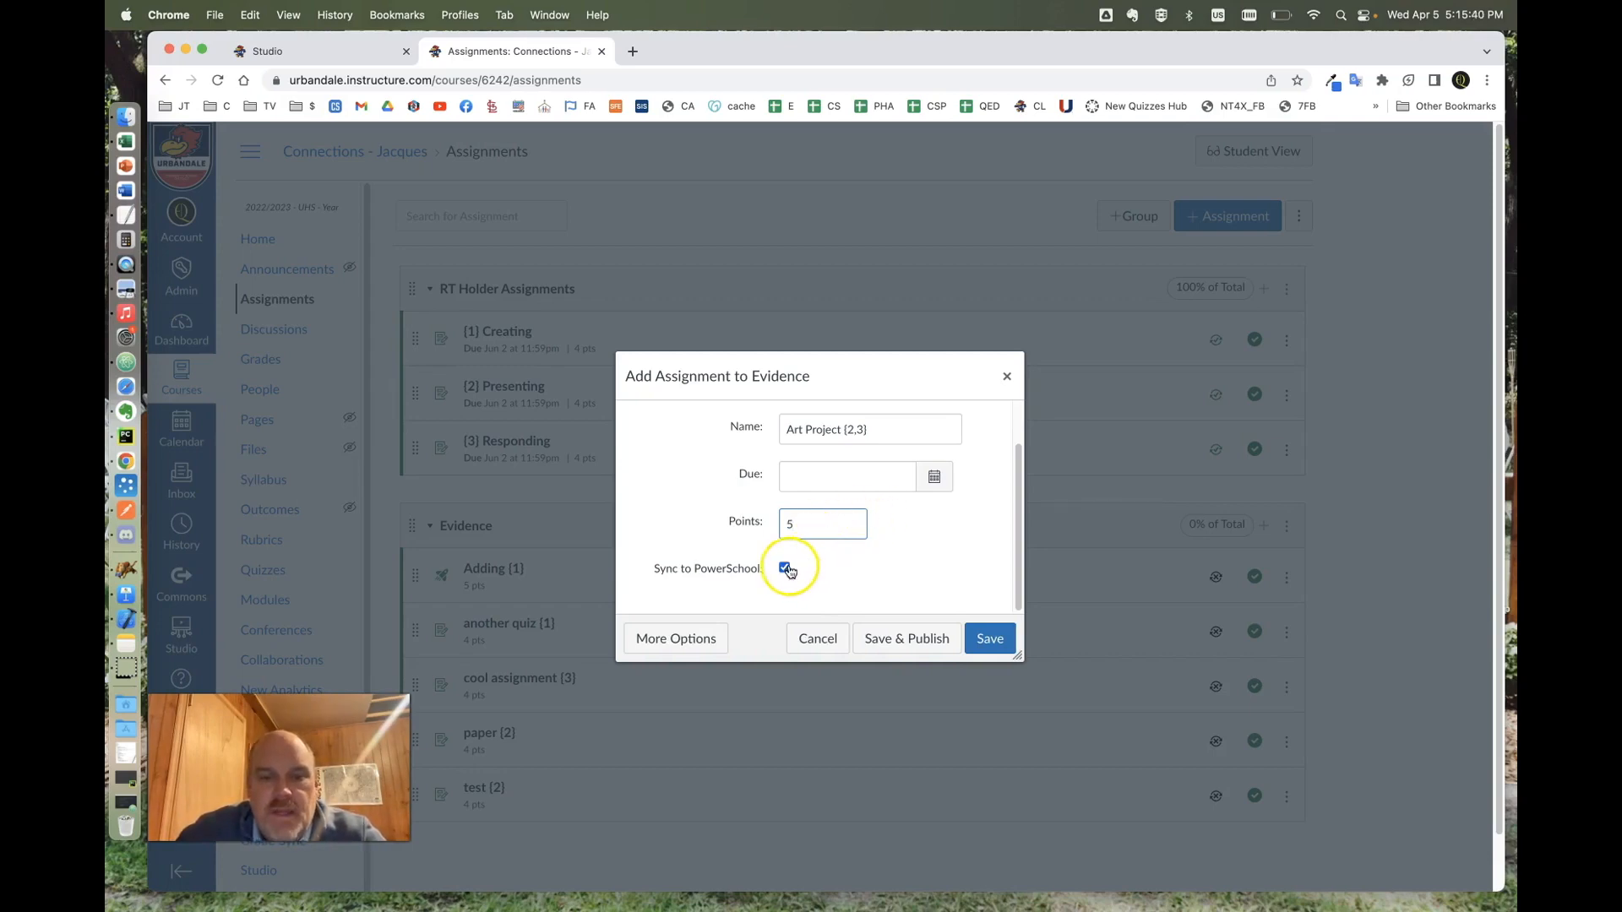
left_click(785, 567)
scroll(929, 495, "down", 1)
left_click(909, 607)
scroll(685, 543, "down", 1)
scroll(685, 543, "down", 1)
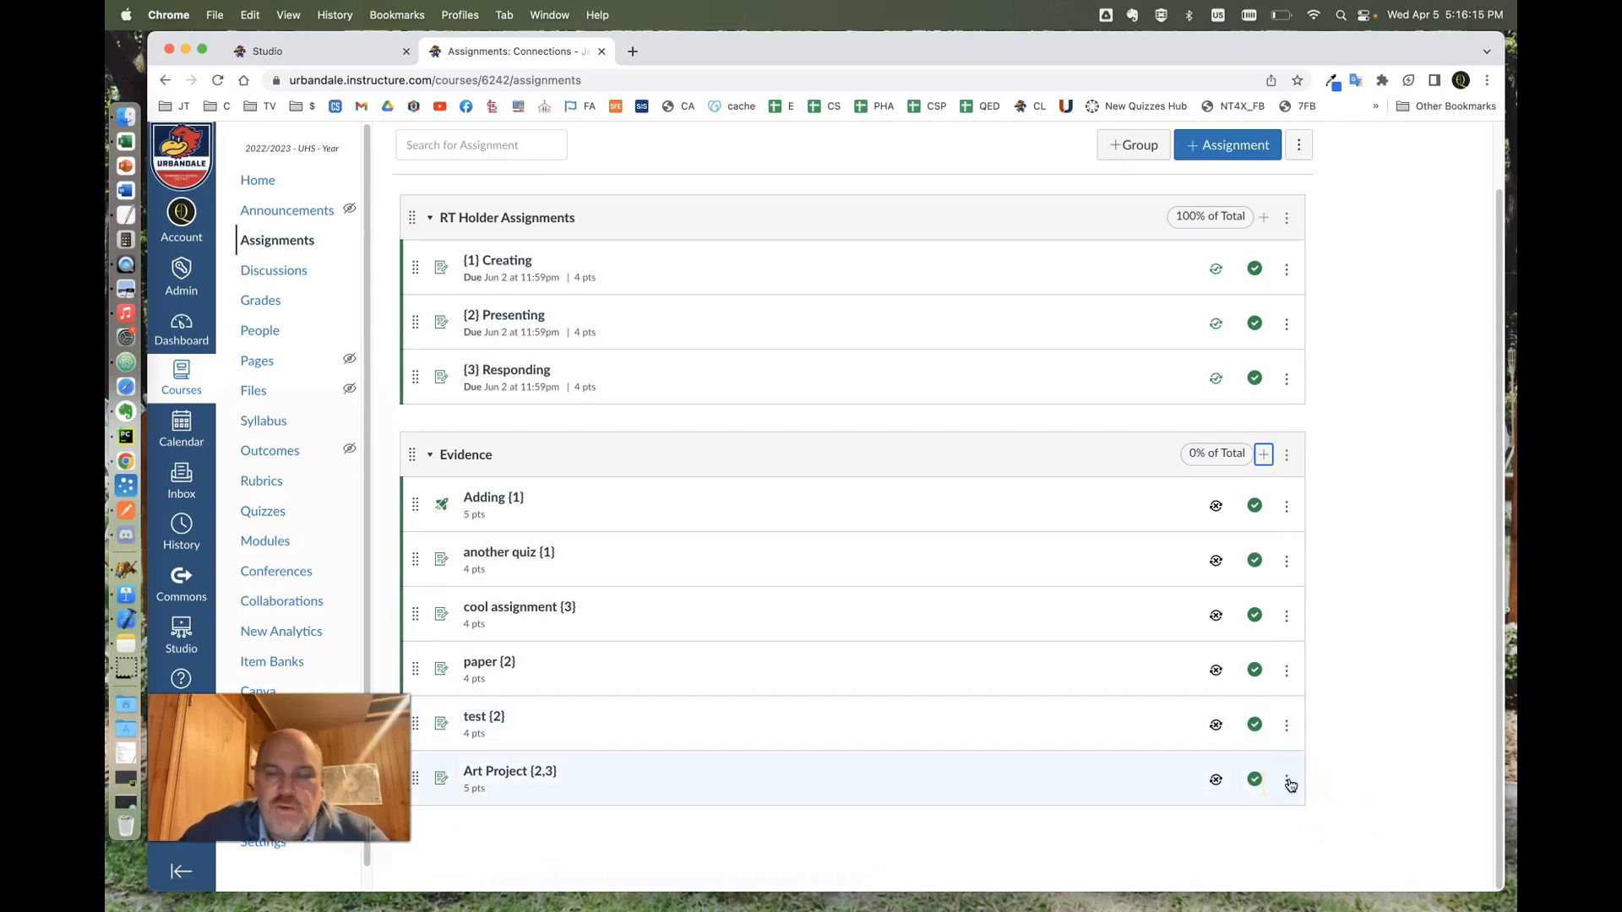
- Open the "Art Project {2,3}" assignment and attach the existing G4L Rubric from Urbandale Community School District
left_click(509, 774)
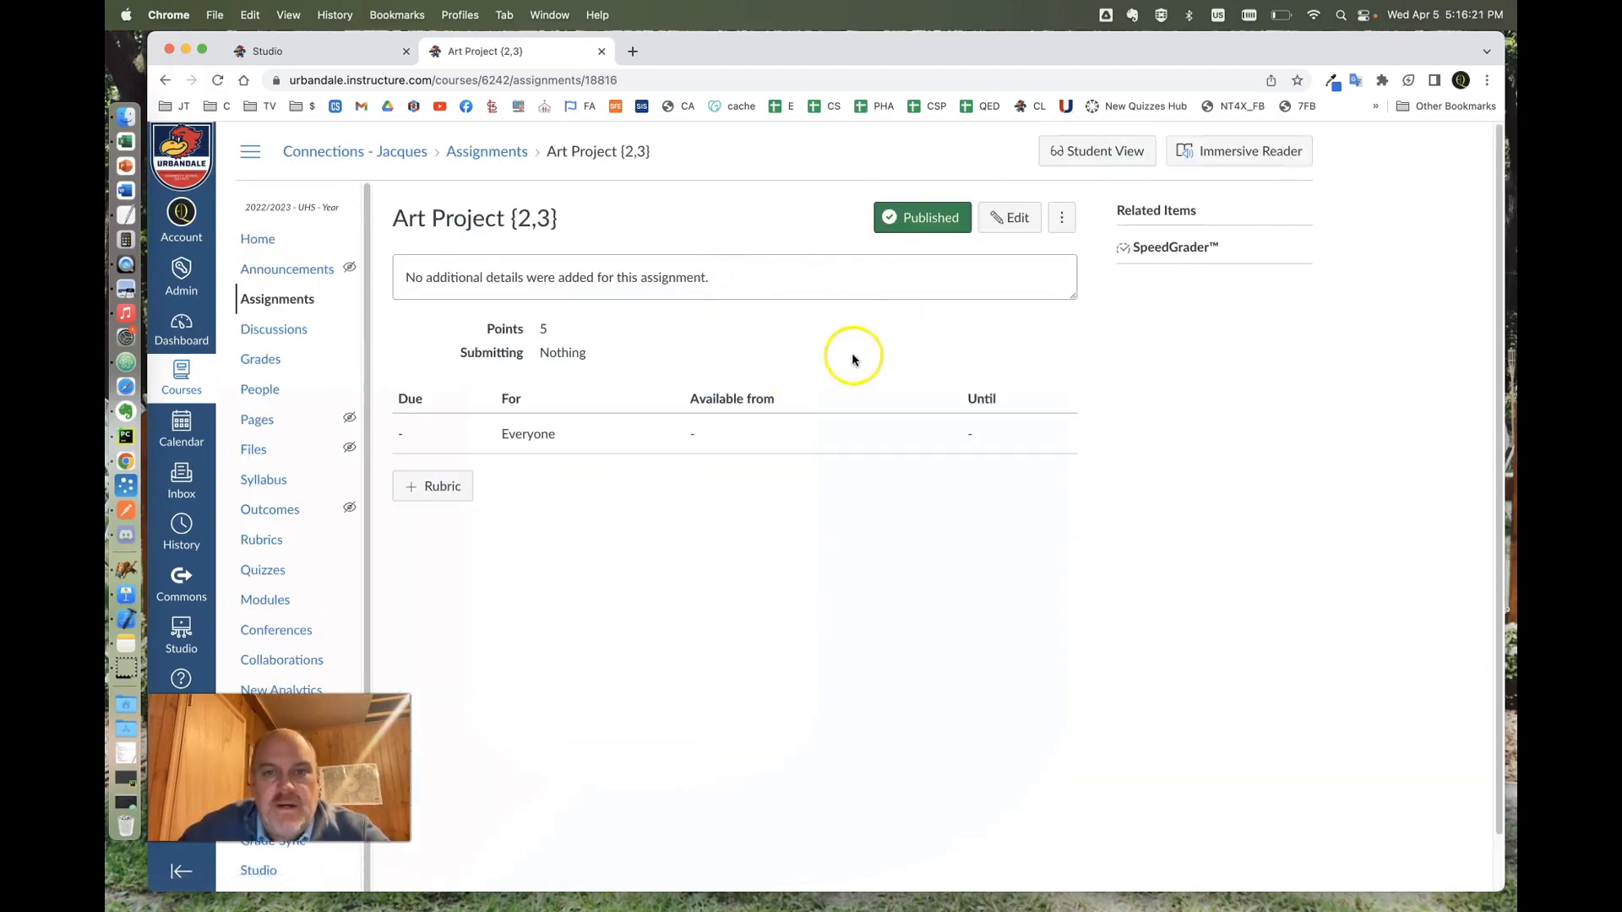
left_click(428, 488)
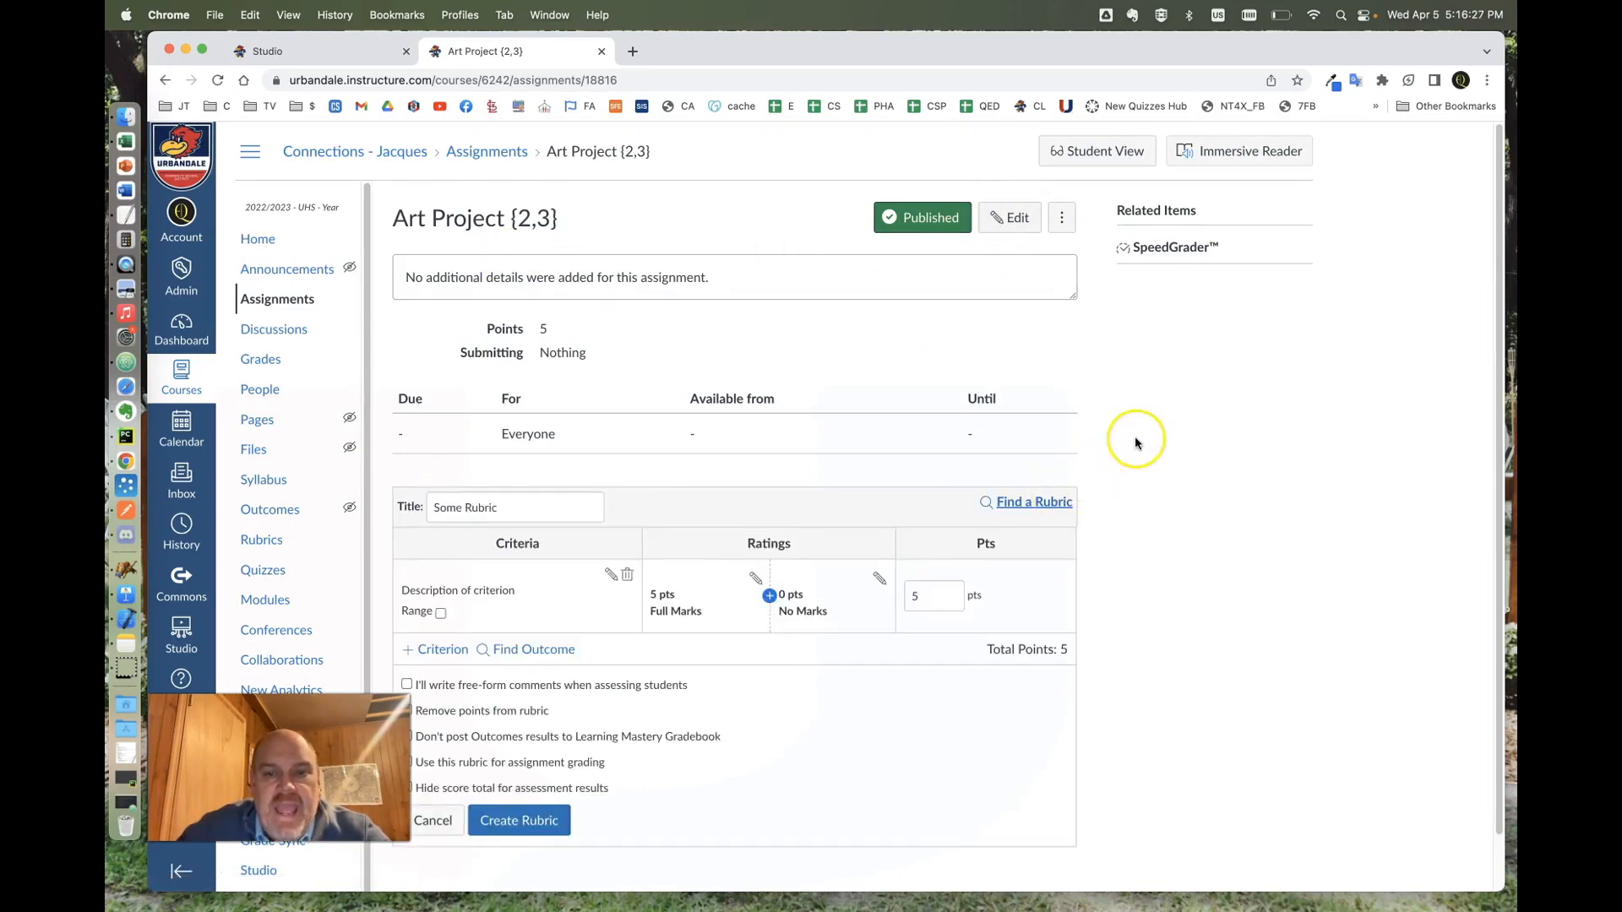
scroll(1134, 440, "down", 1)
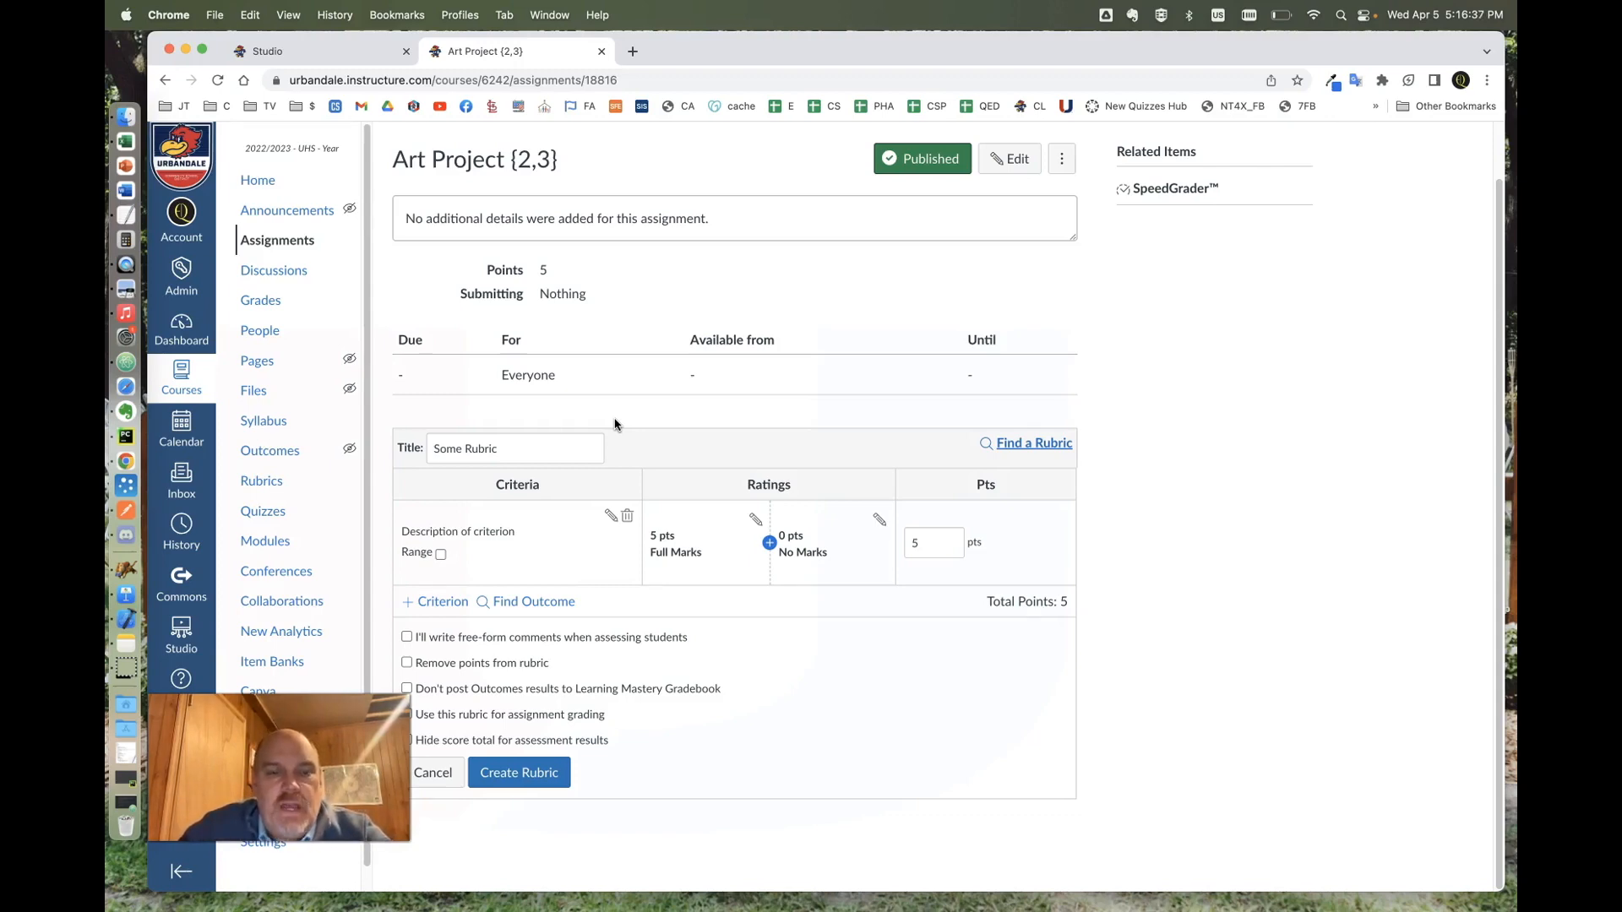
left_click(1014, 446)
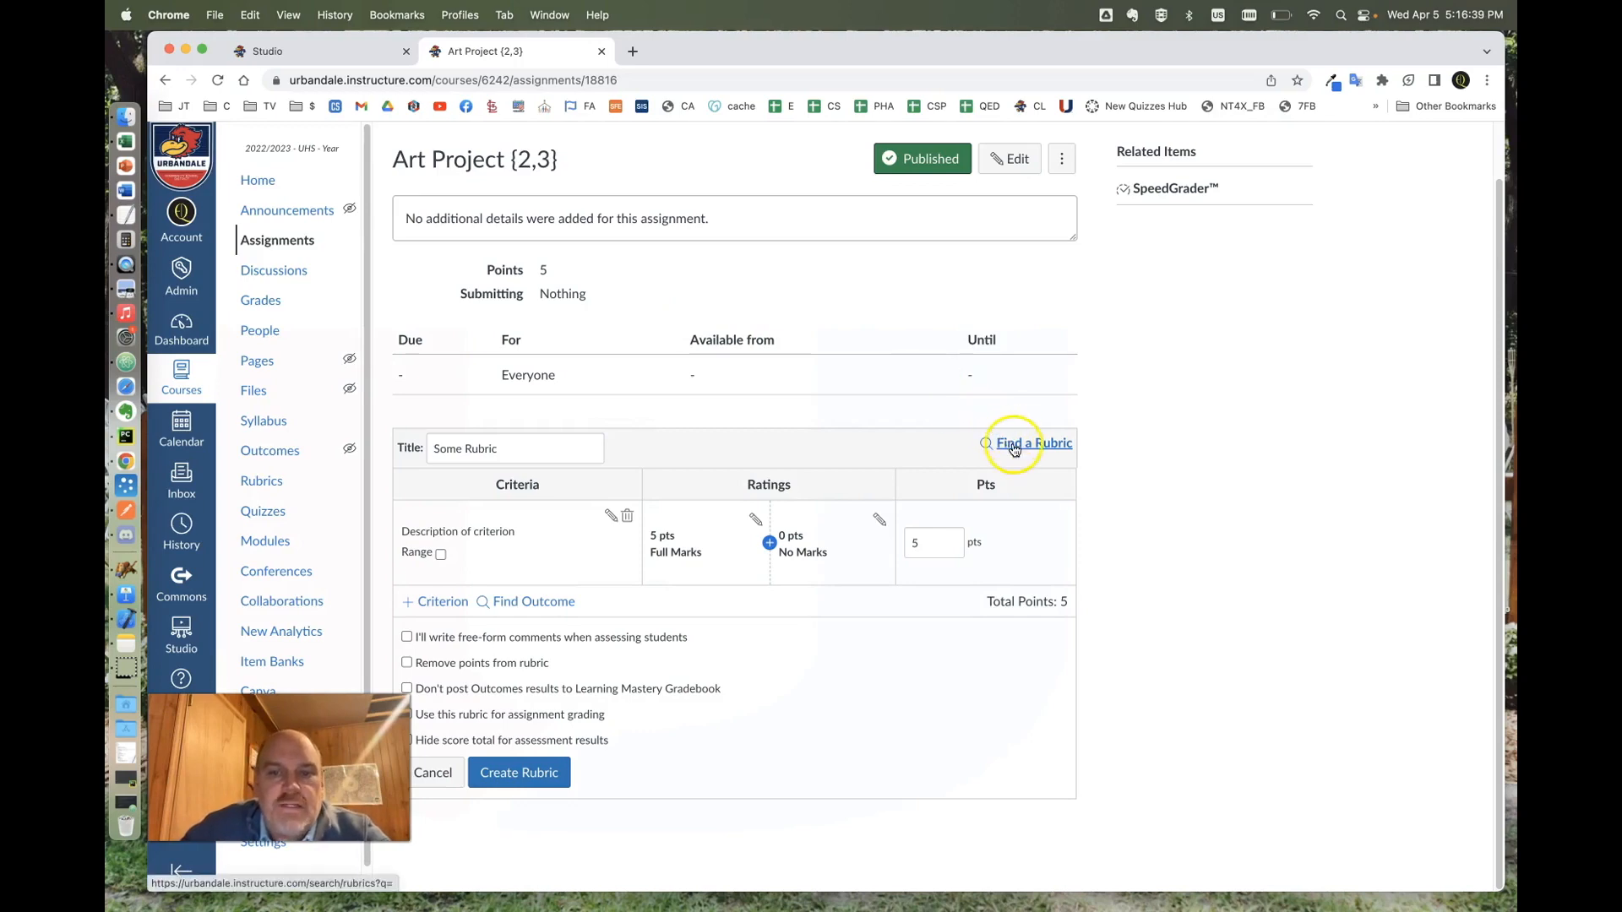
left_click(1015, 449)
scroll(560, 506, "down", 2)
scroll(560, 505, "down", 3)
left_click(557, 650)
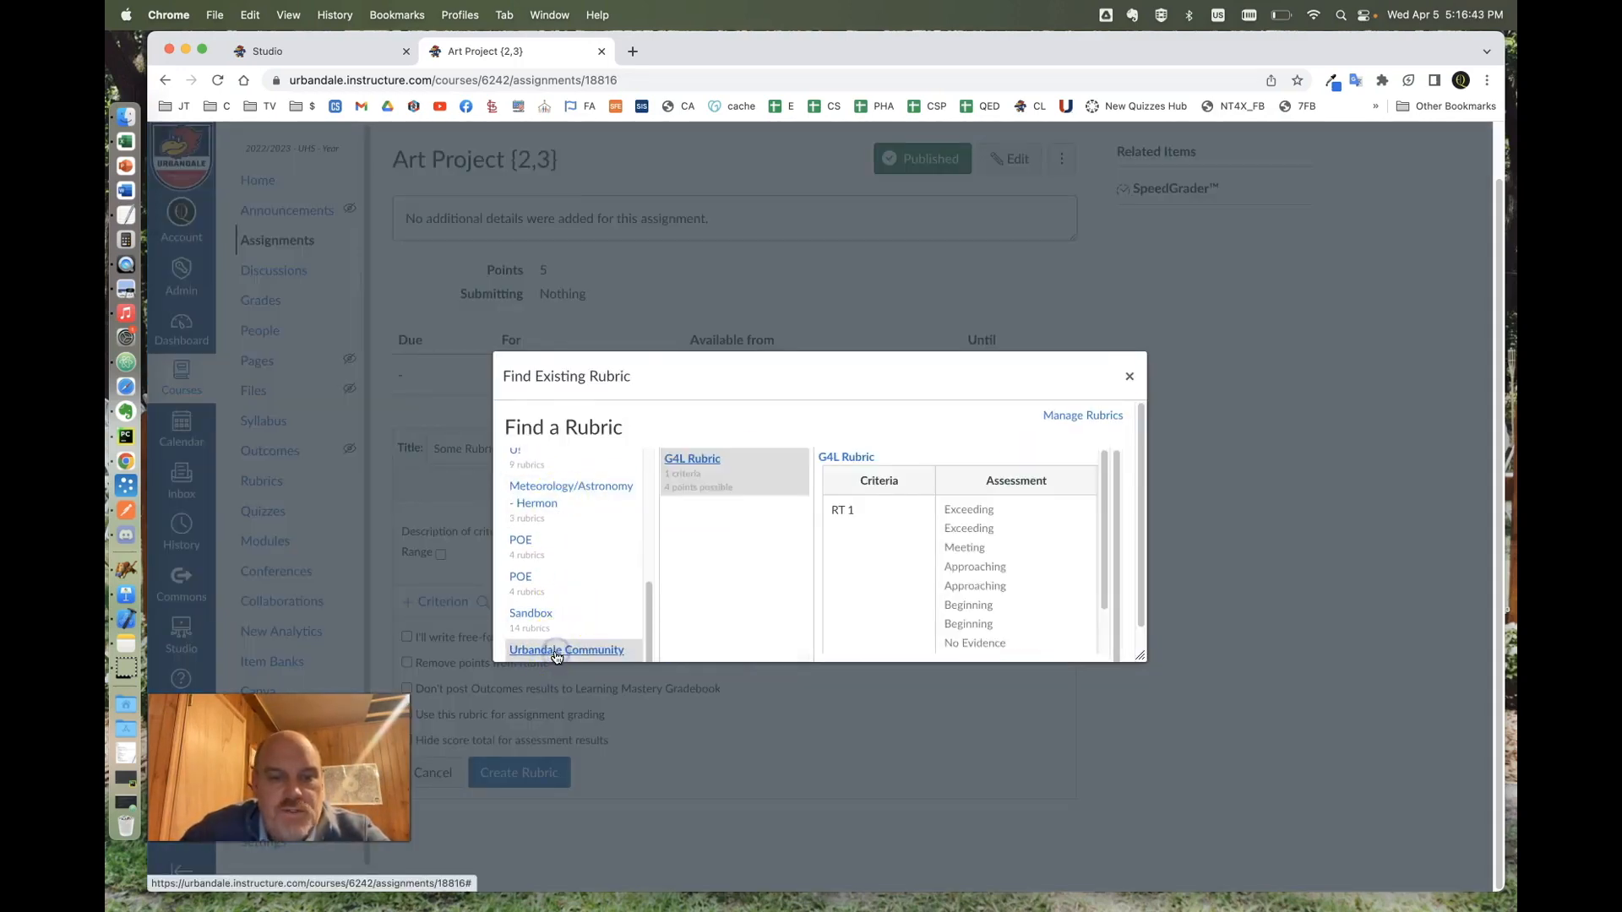
left_click(697, 460)
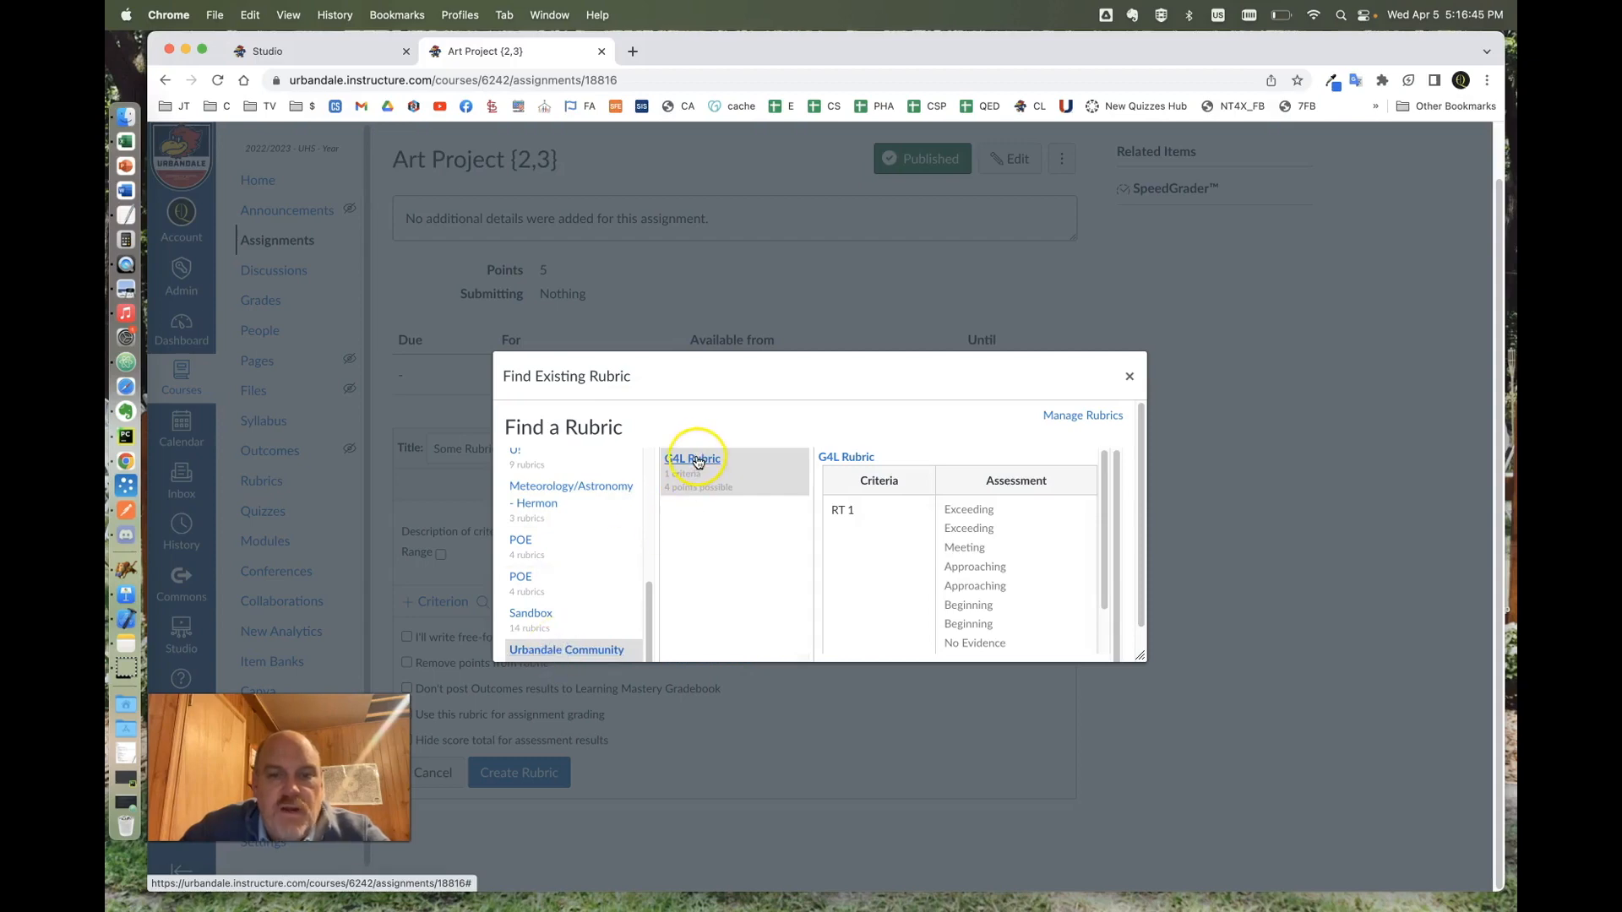
scroll(1127, 511, "down", 2)
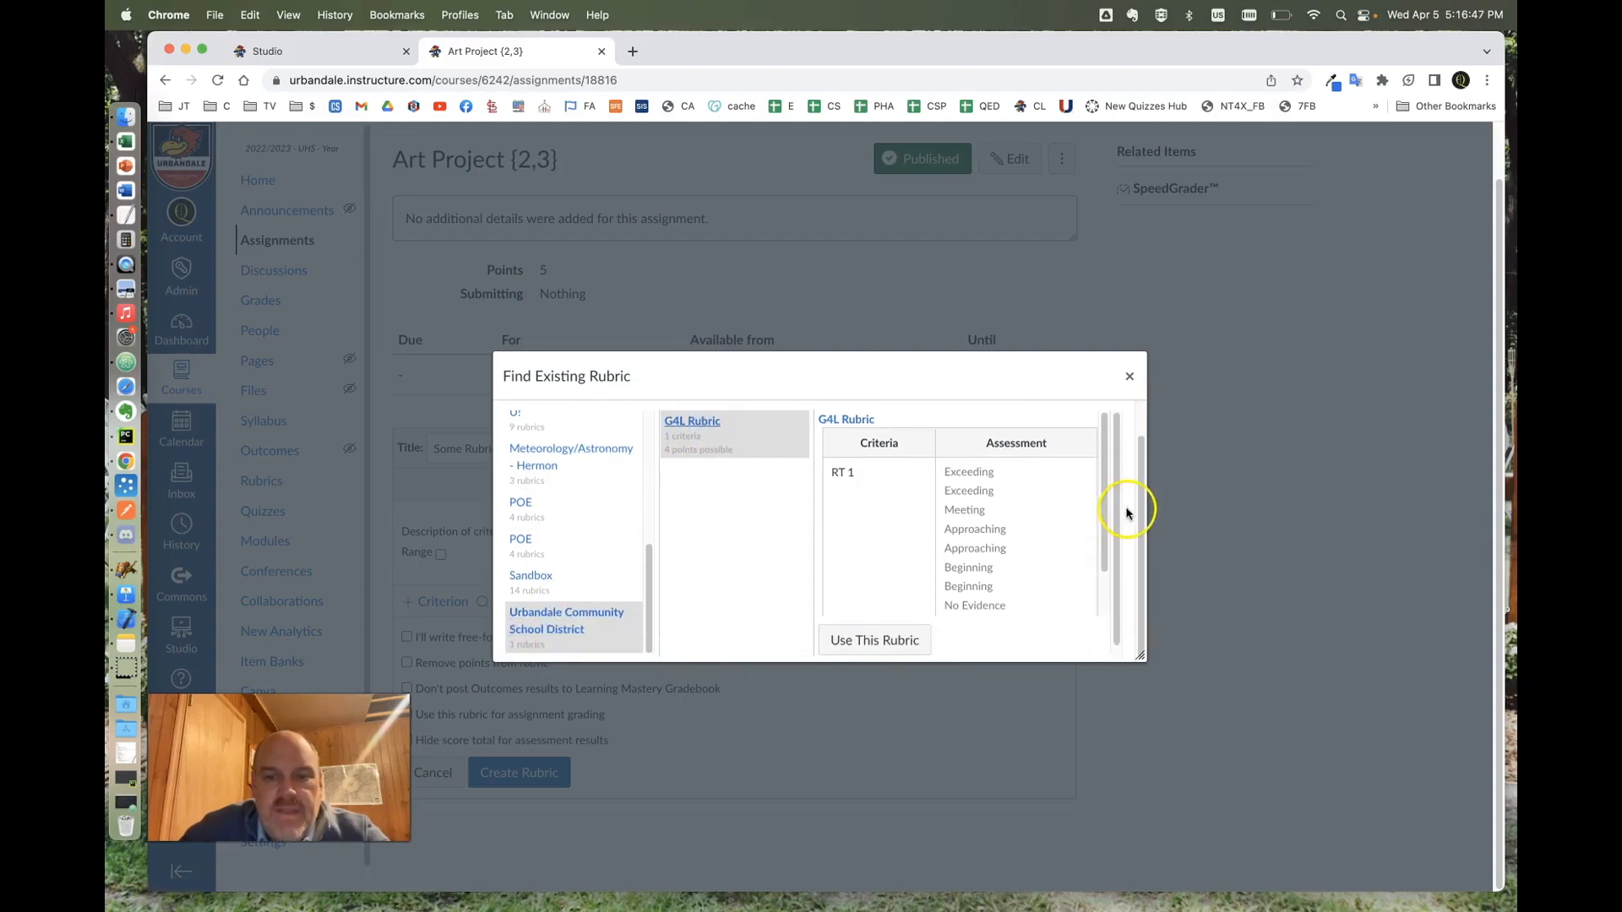
left_click(860, 638)
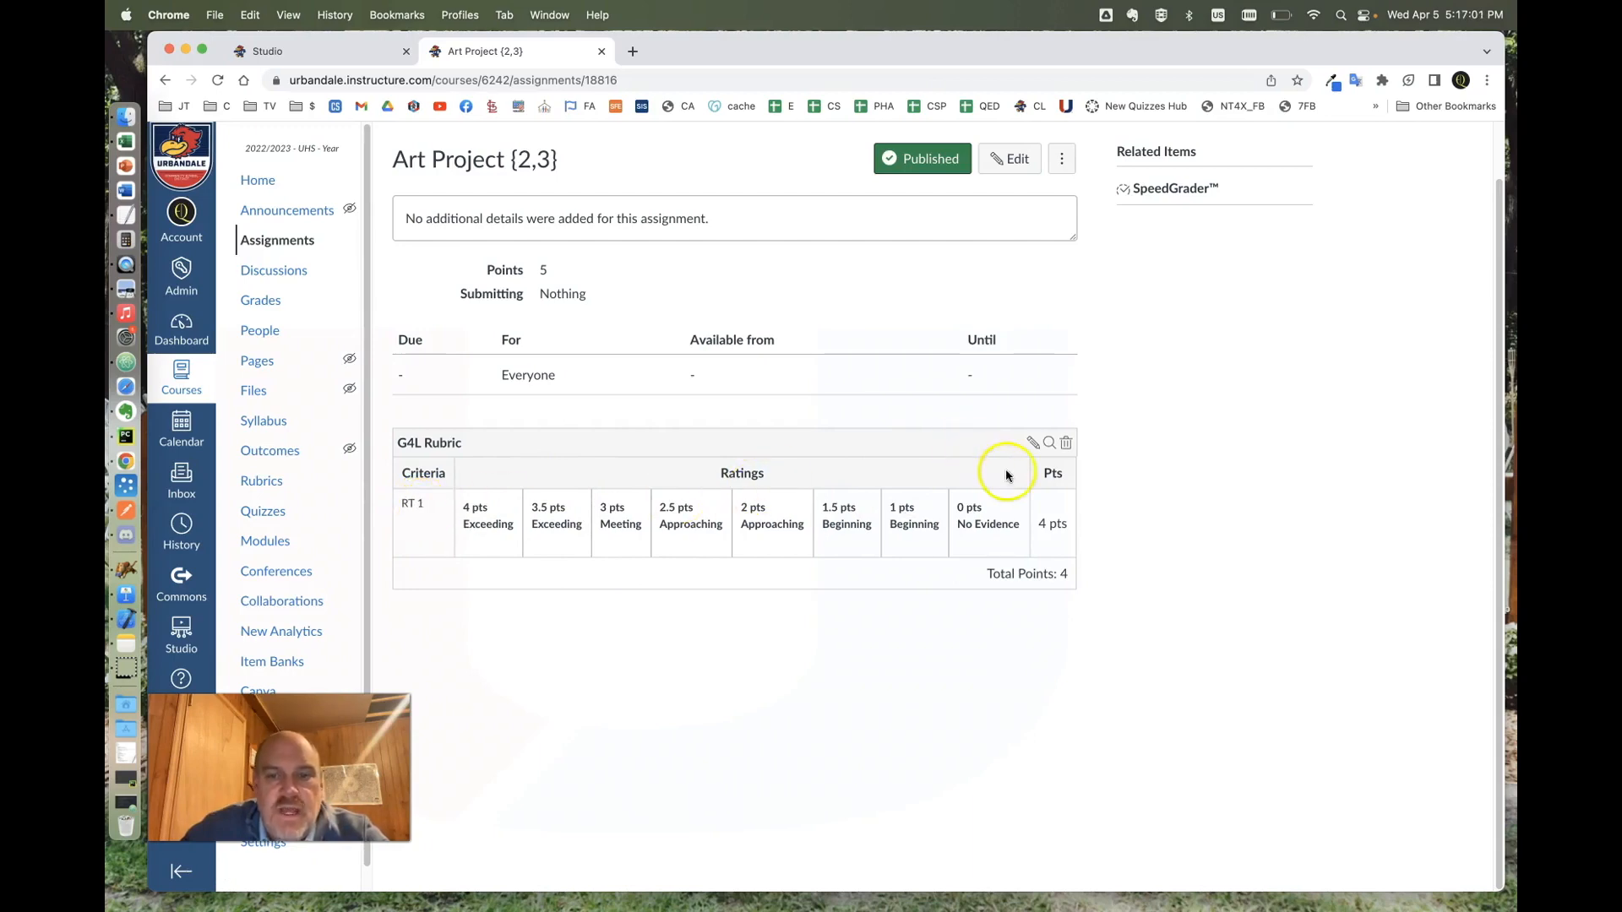
- Edit the attached G4L Rubric and change its title to "Art Project {2,3}"
left_click(1031, 442)
left_click(965, 218)
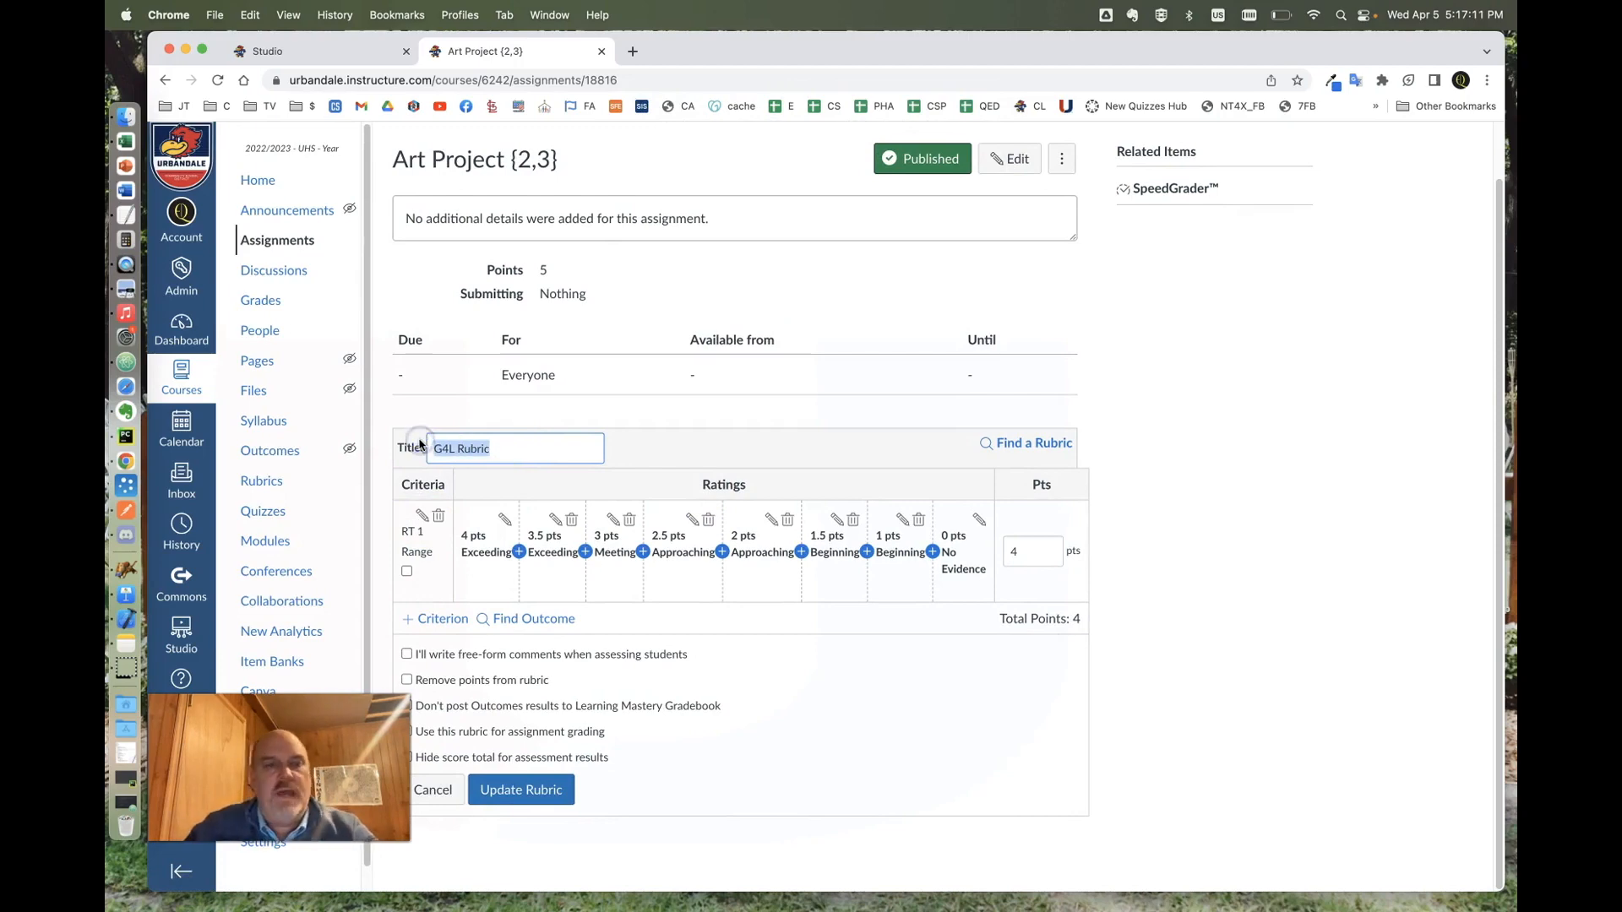
type("Art Project {2,3")
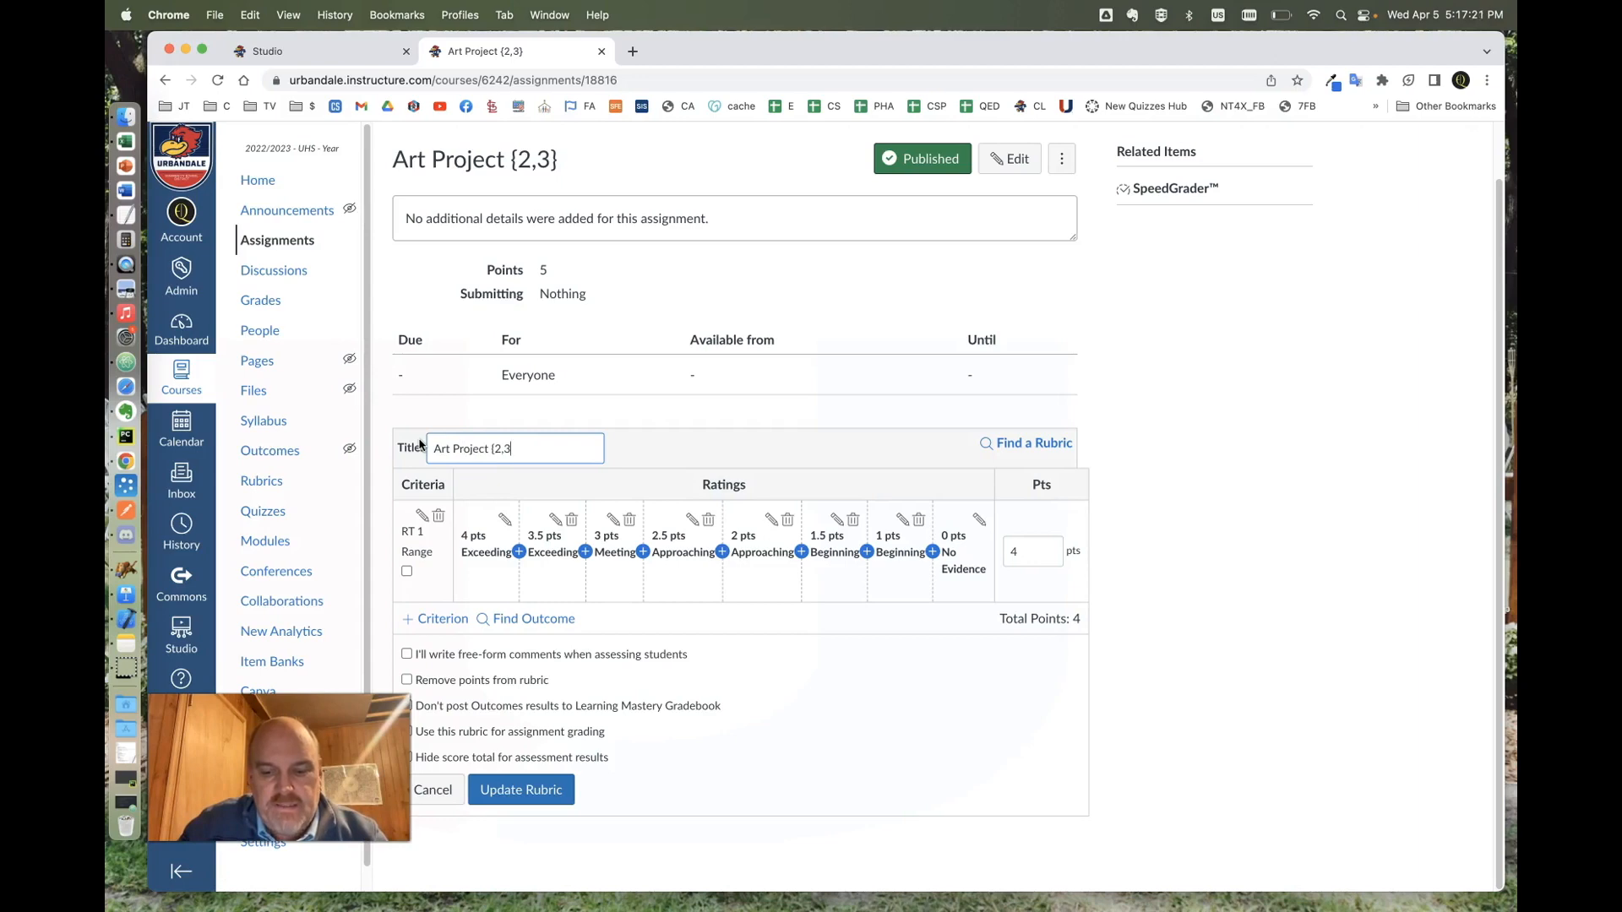
left_click(549, 413)
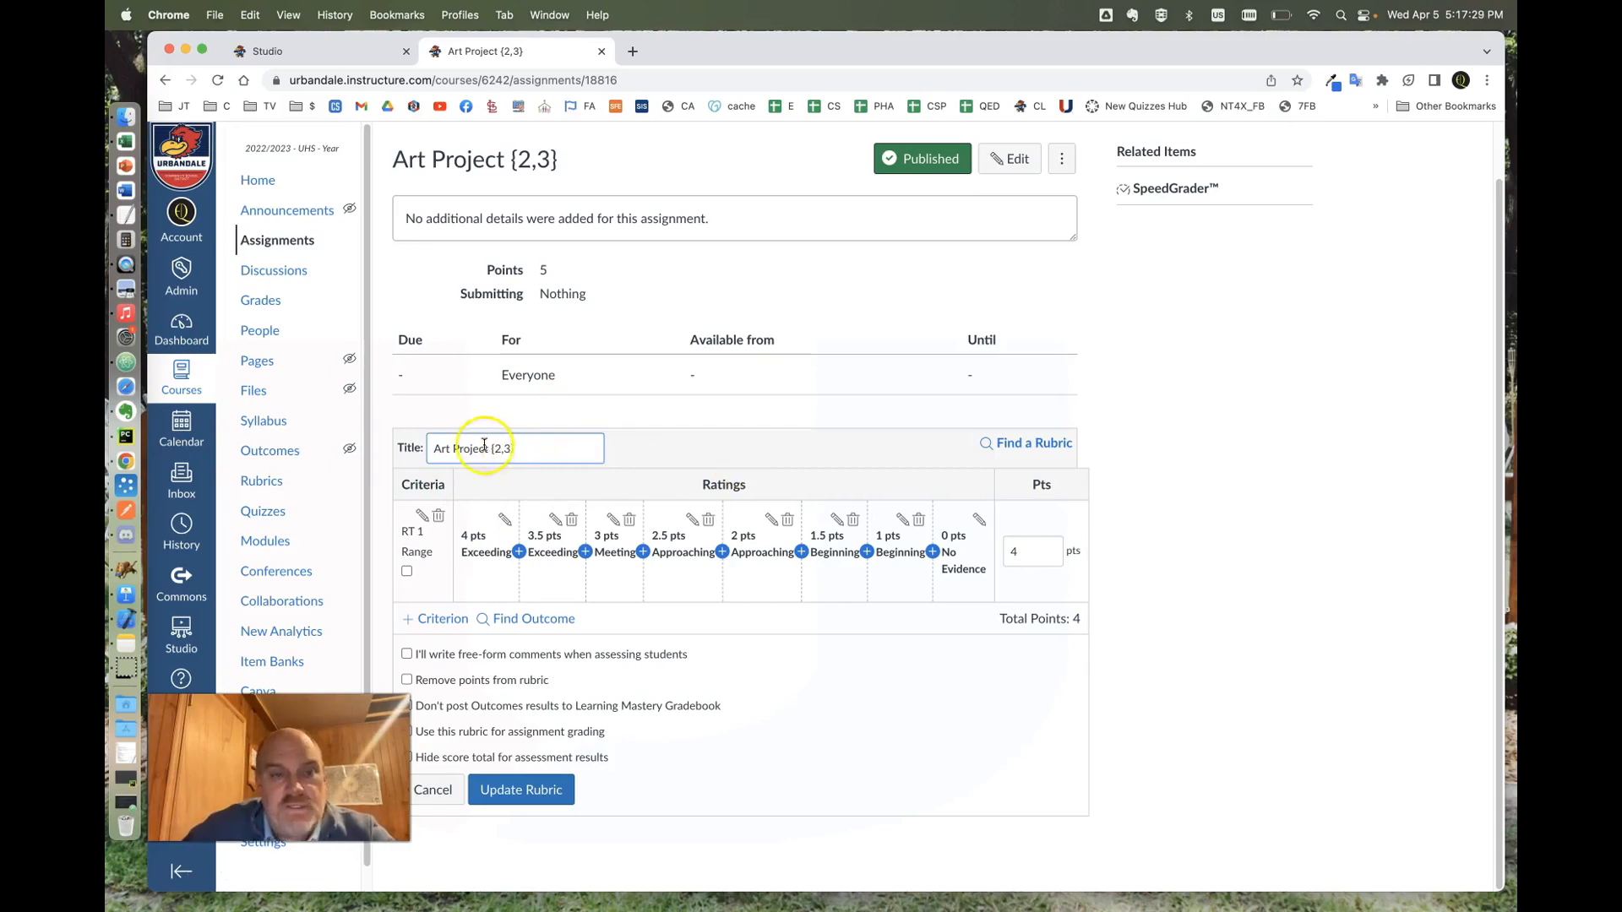
- Change the description of the rubric's RT 1 criterion to "presenting"
left_click(421, 515)
left_click_drag(710, 459, 645, 455)
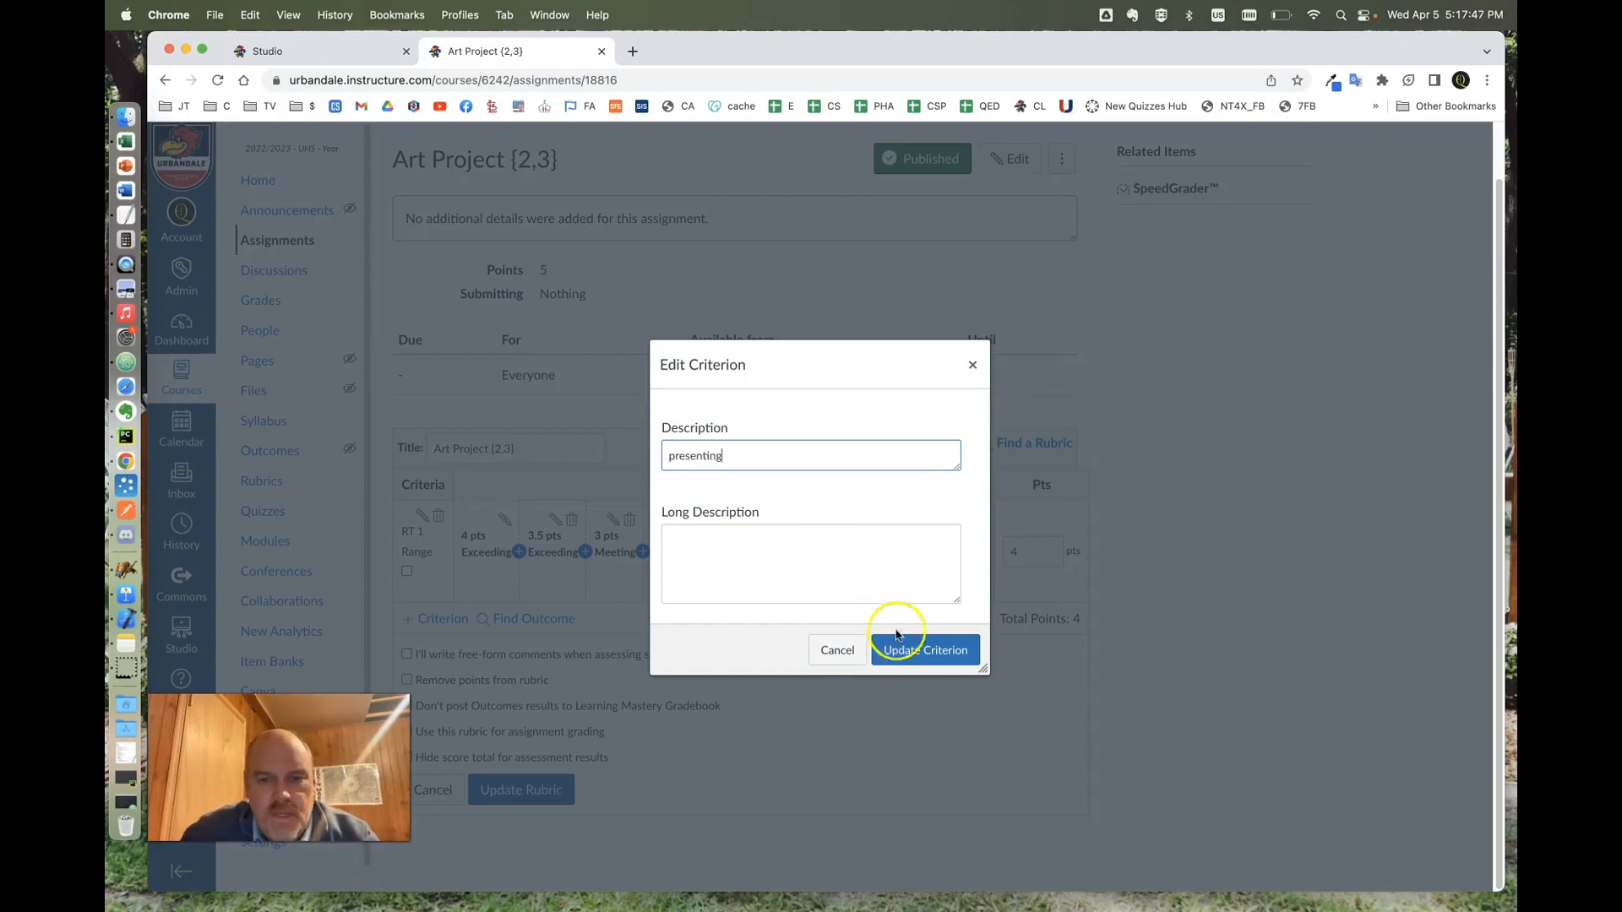
left_click(925, 650)
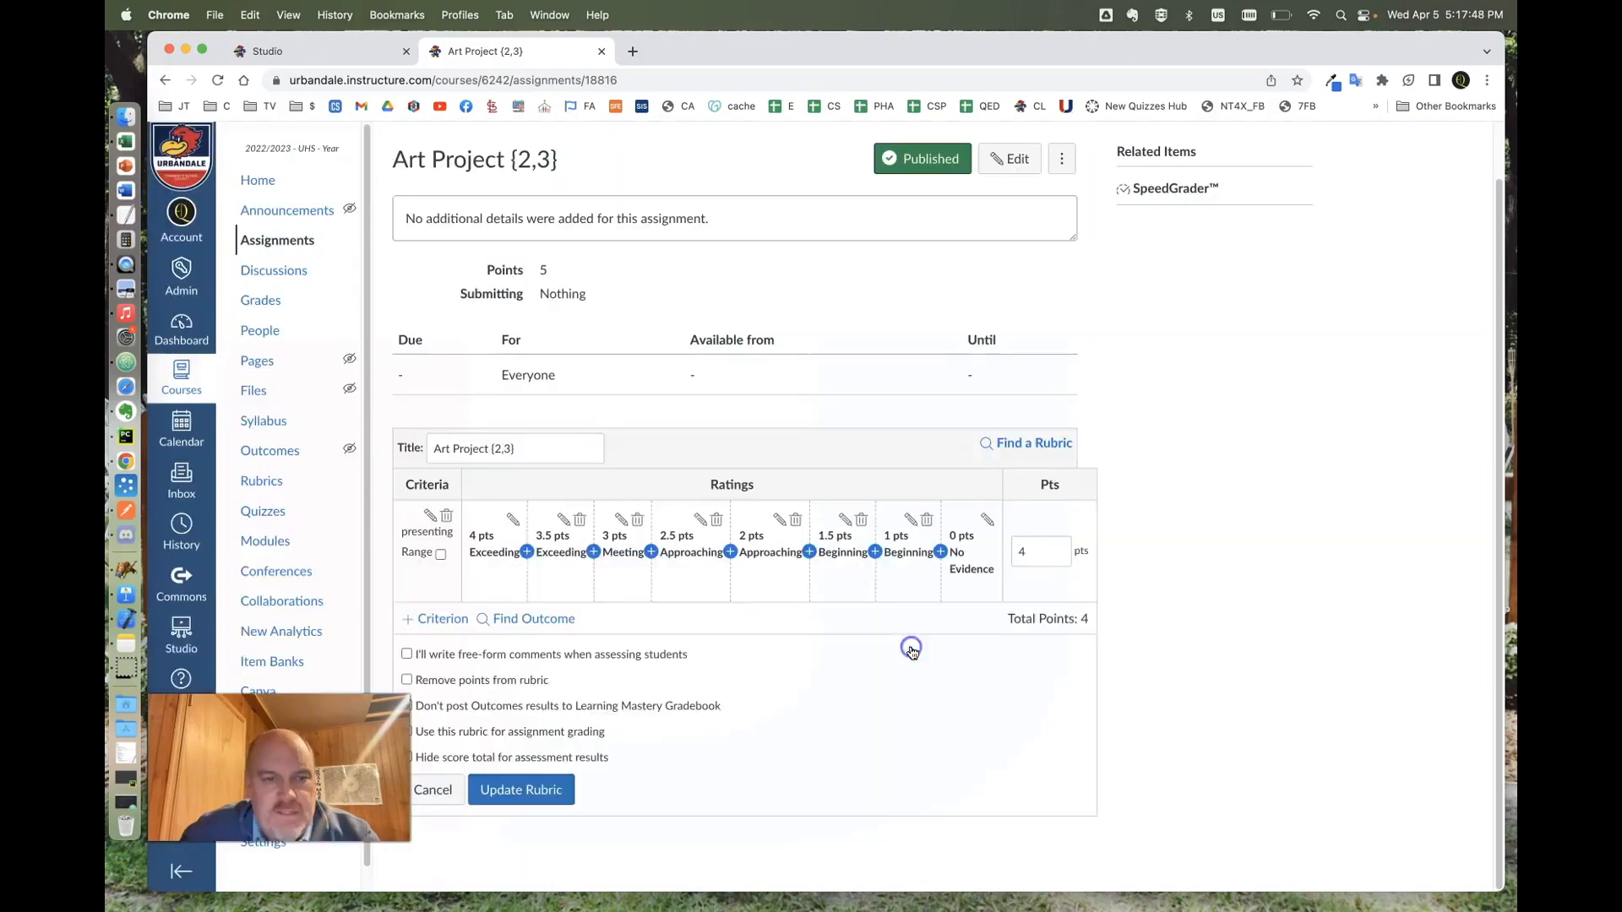
- Duplicate the "presenting" criterion and change the copy's description to "responding"
left_click(435, 618)
scroll(496, 634, "down", 1)
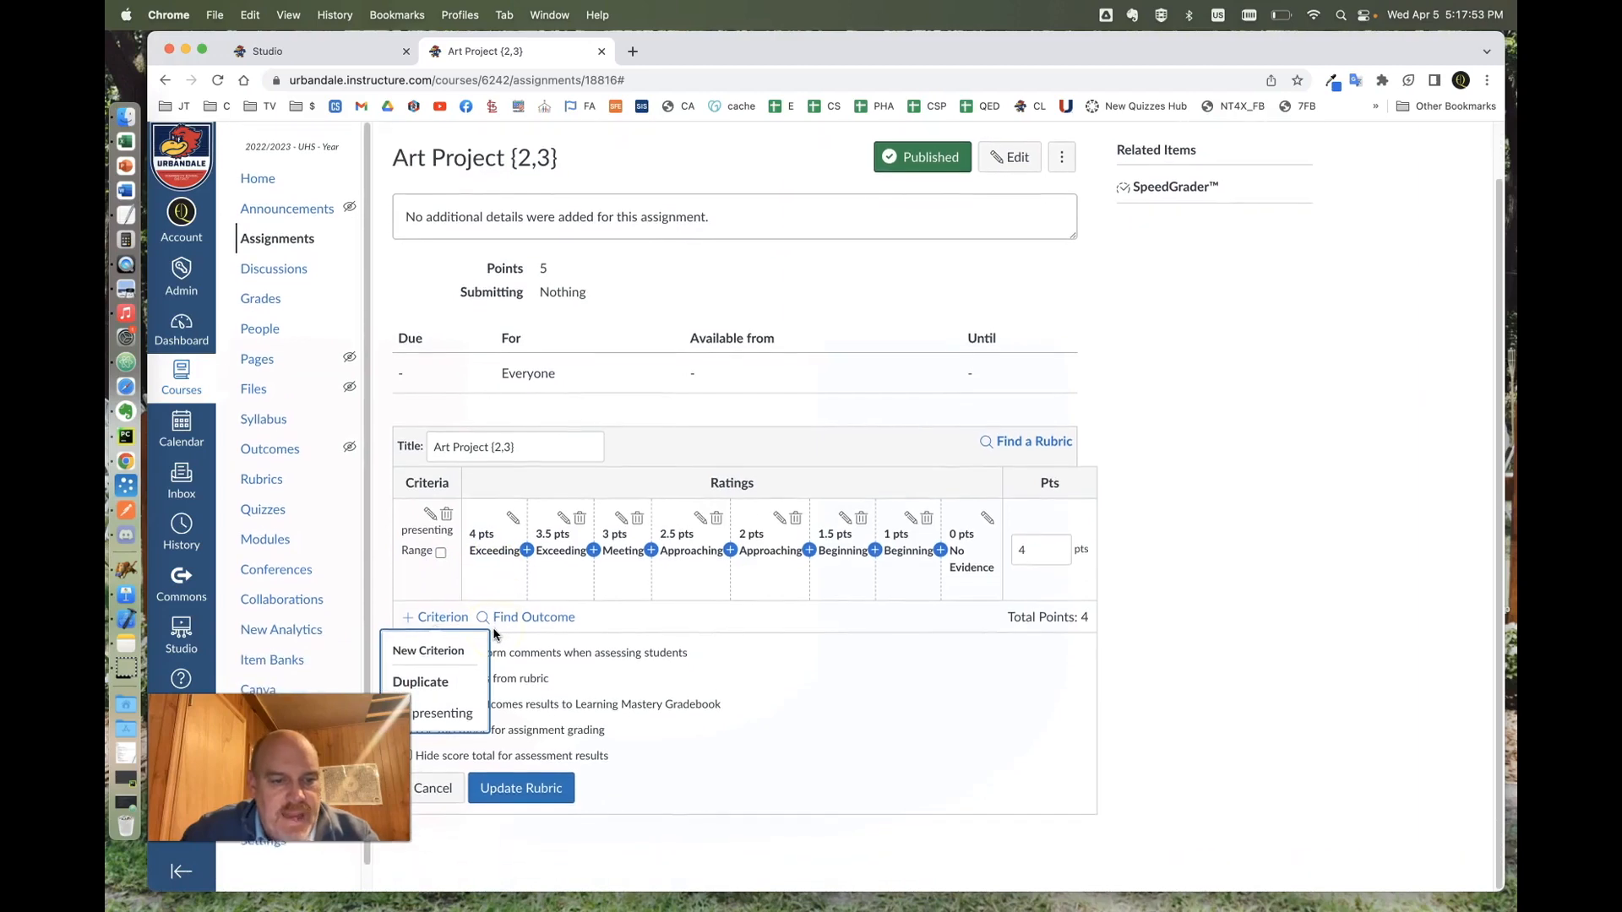
left_click(438, 717)
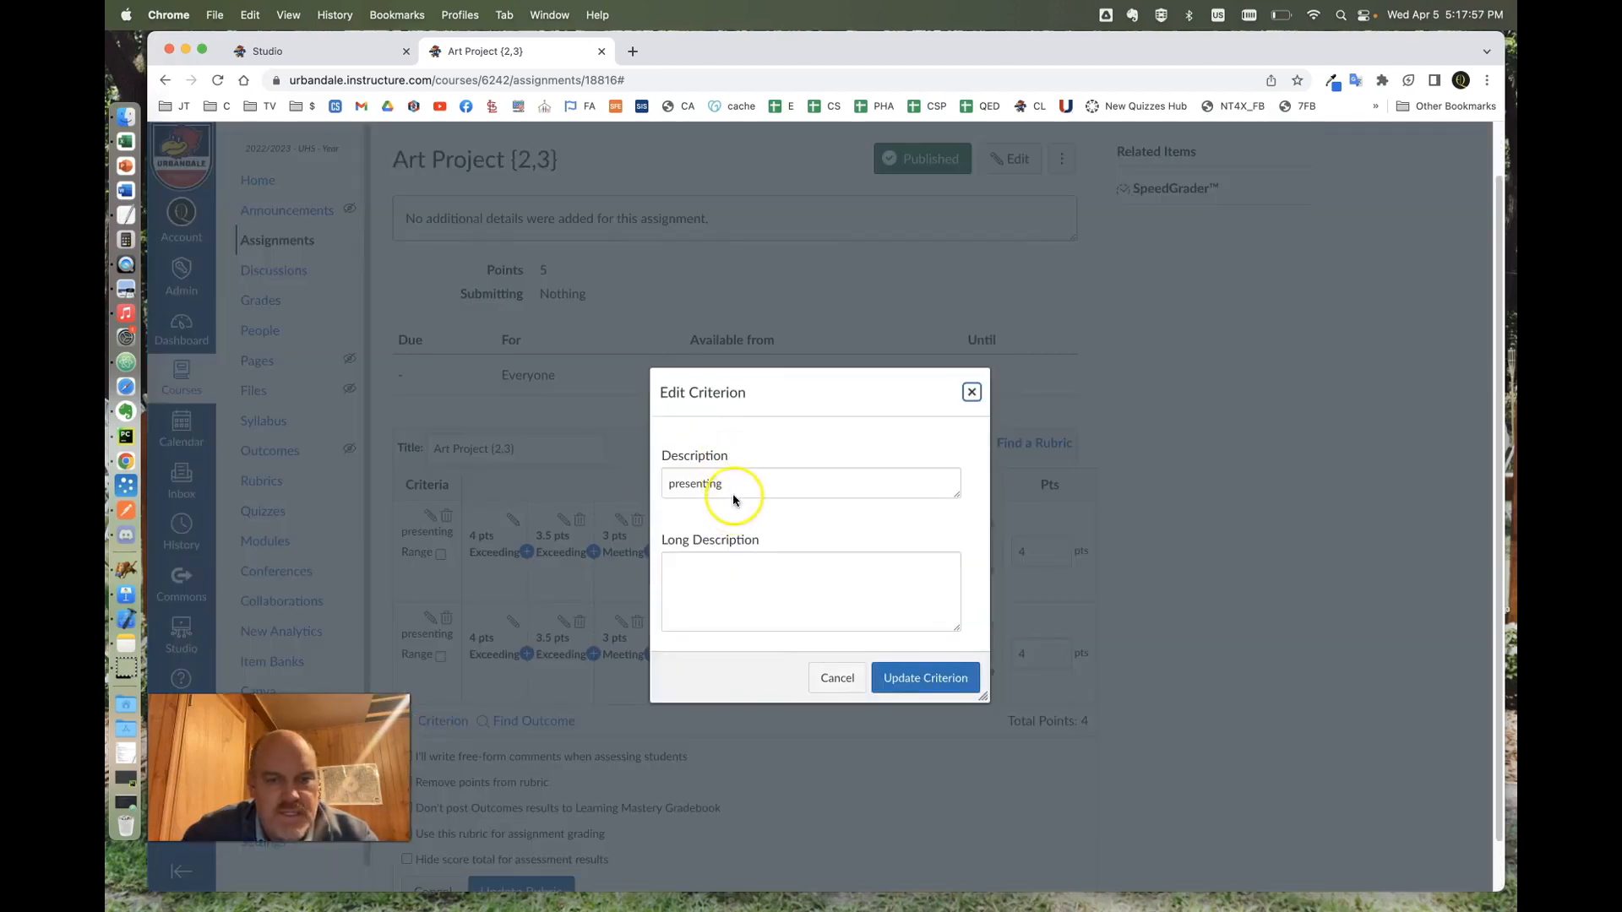
left_click_drag(734, 488, 659, 488)
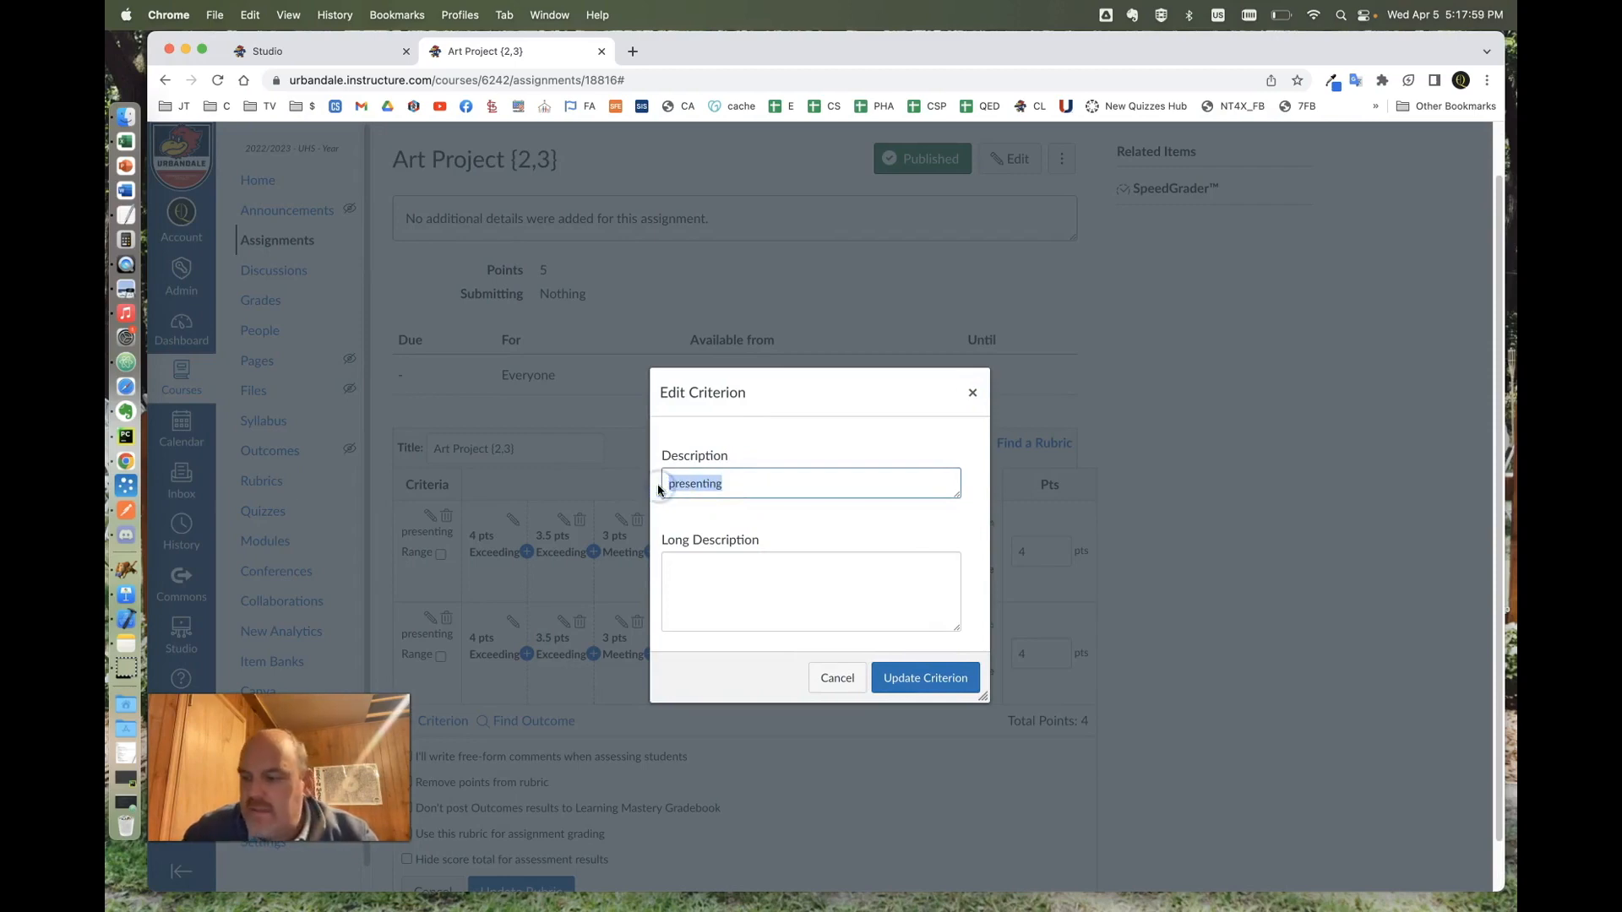
type("res")
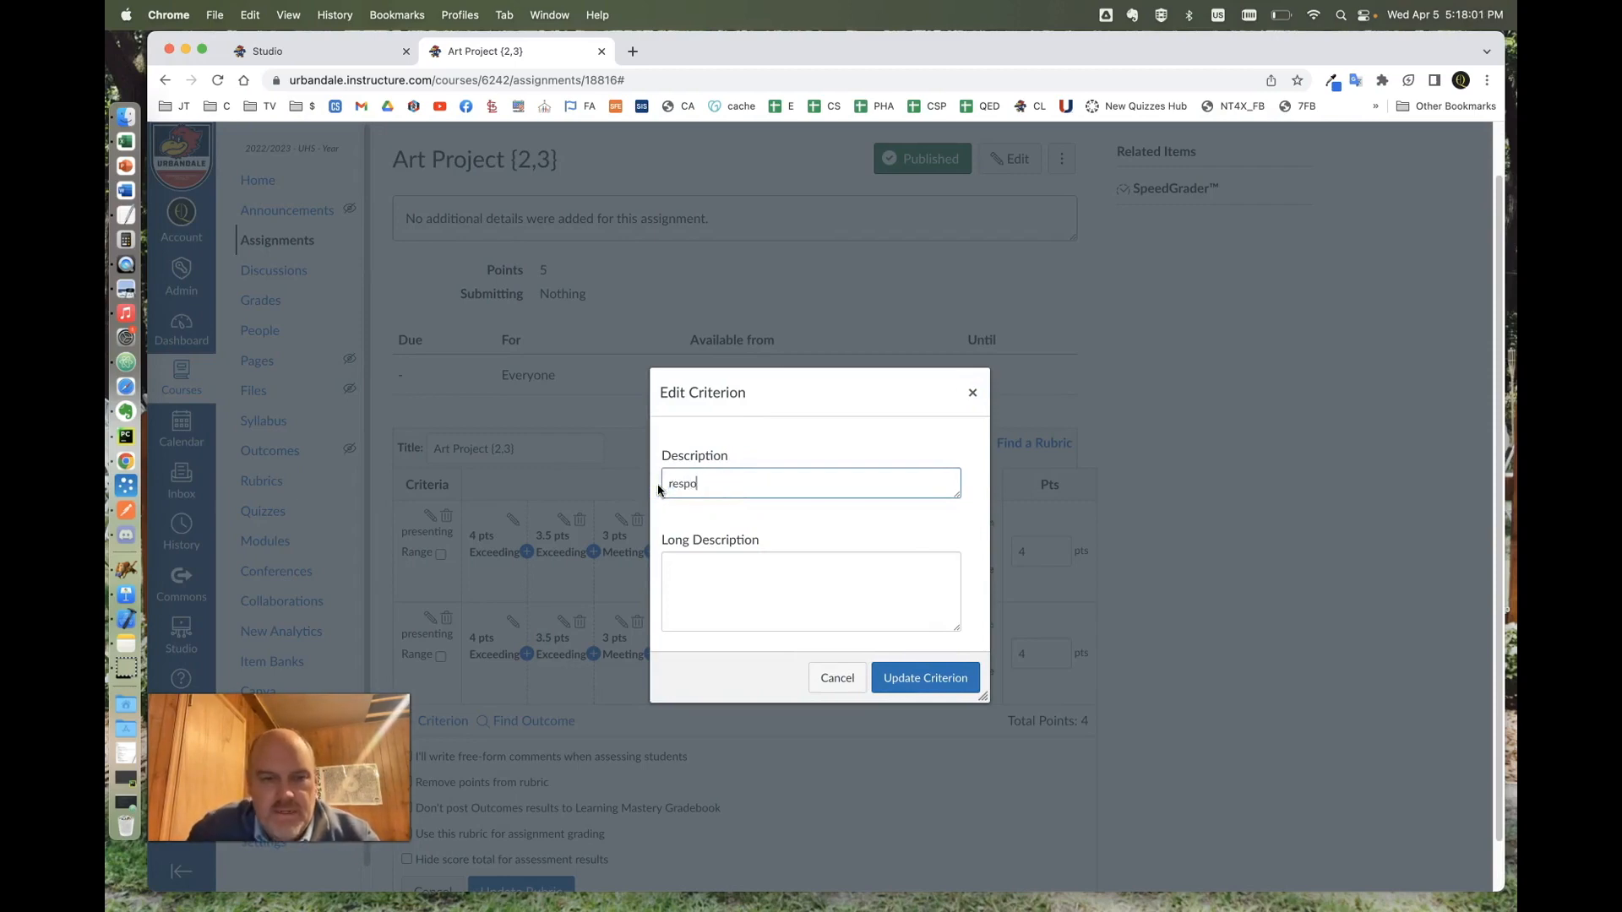
left_click(934, 681)
scroll(1177, 535, "down", 1)
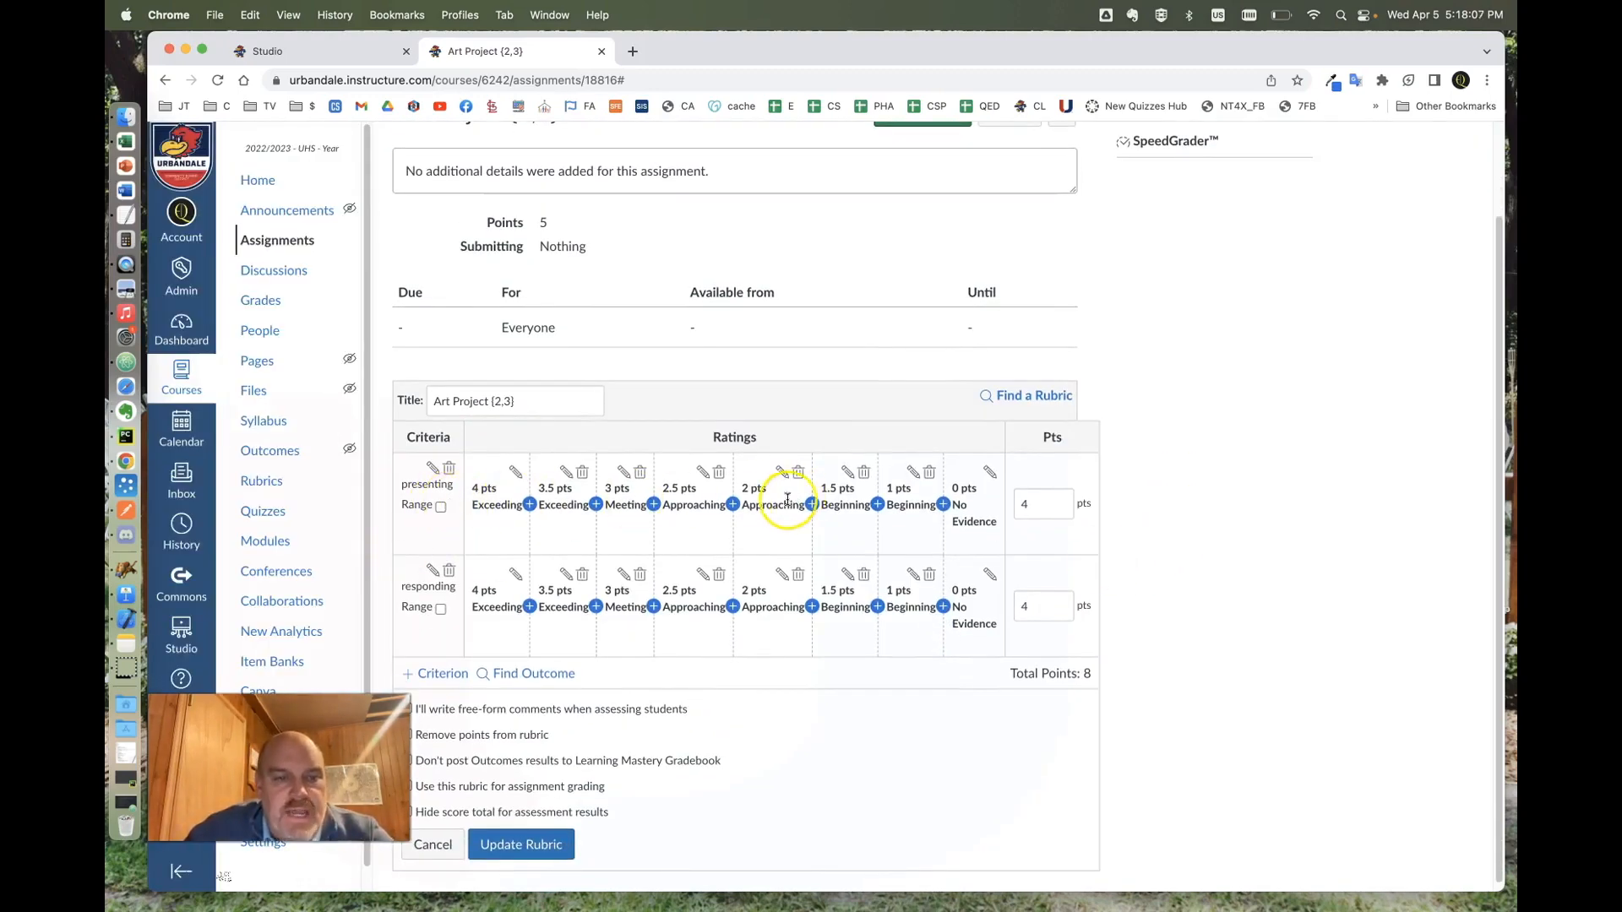
scroll(685, 601, "up", 1)
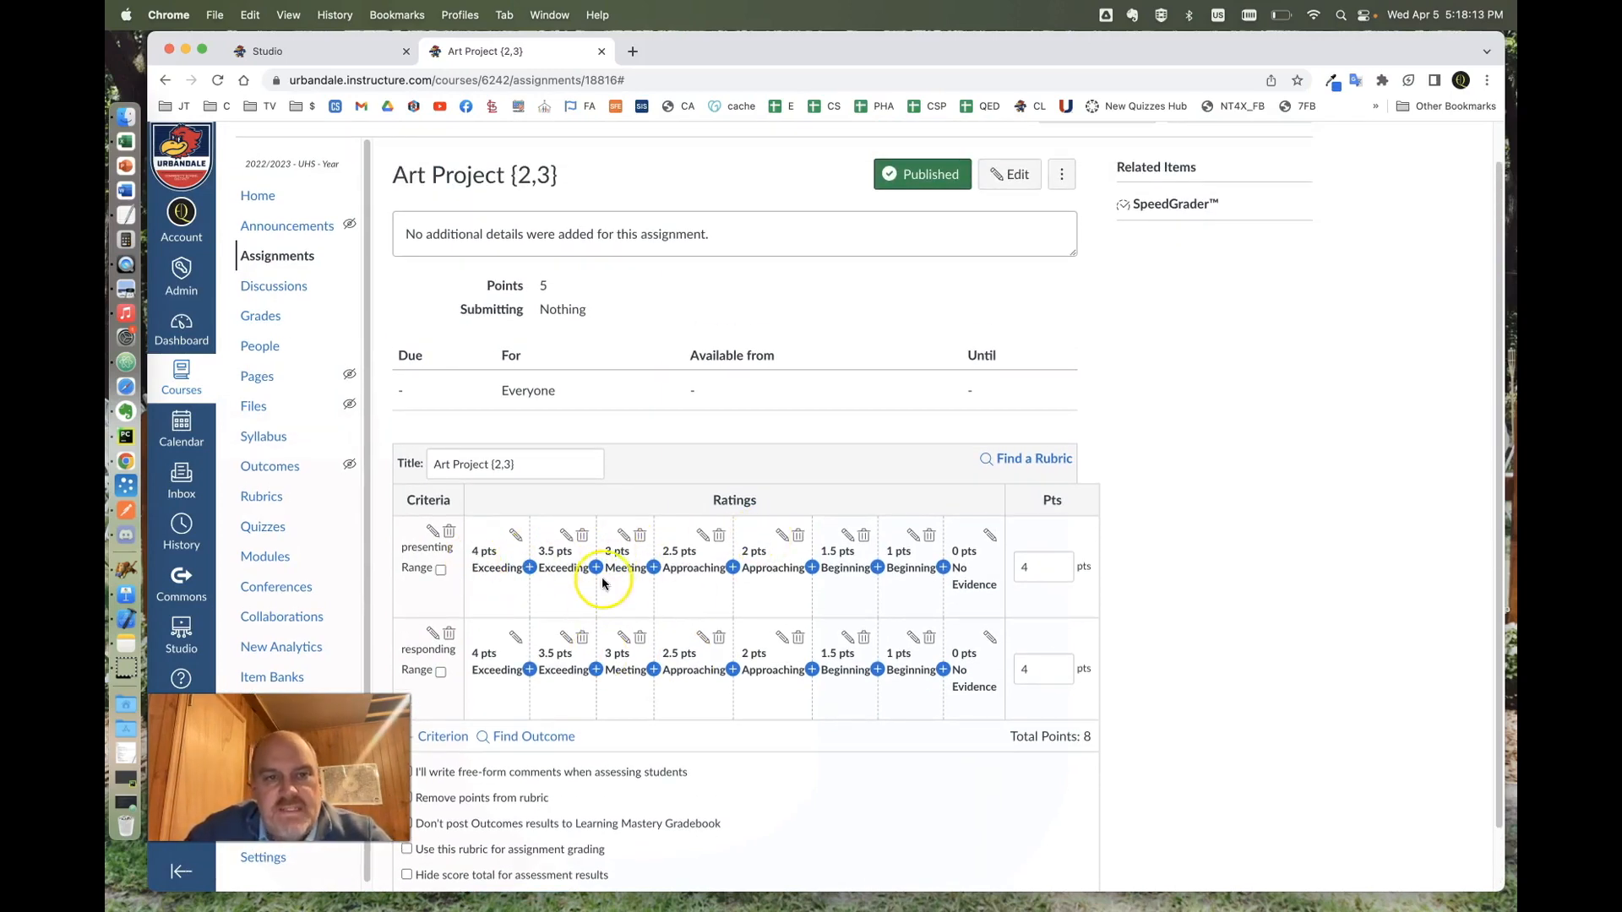
scroll(605, 359, "up", 1)
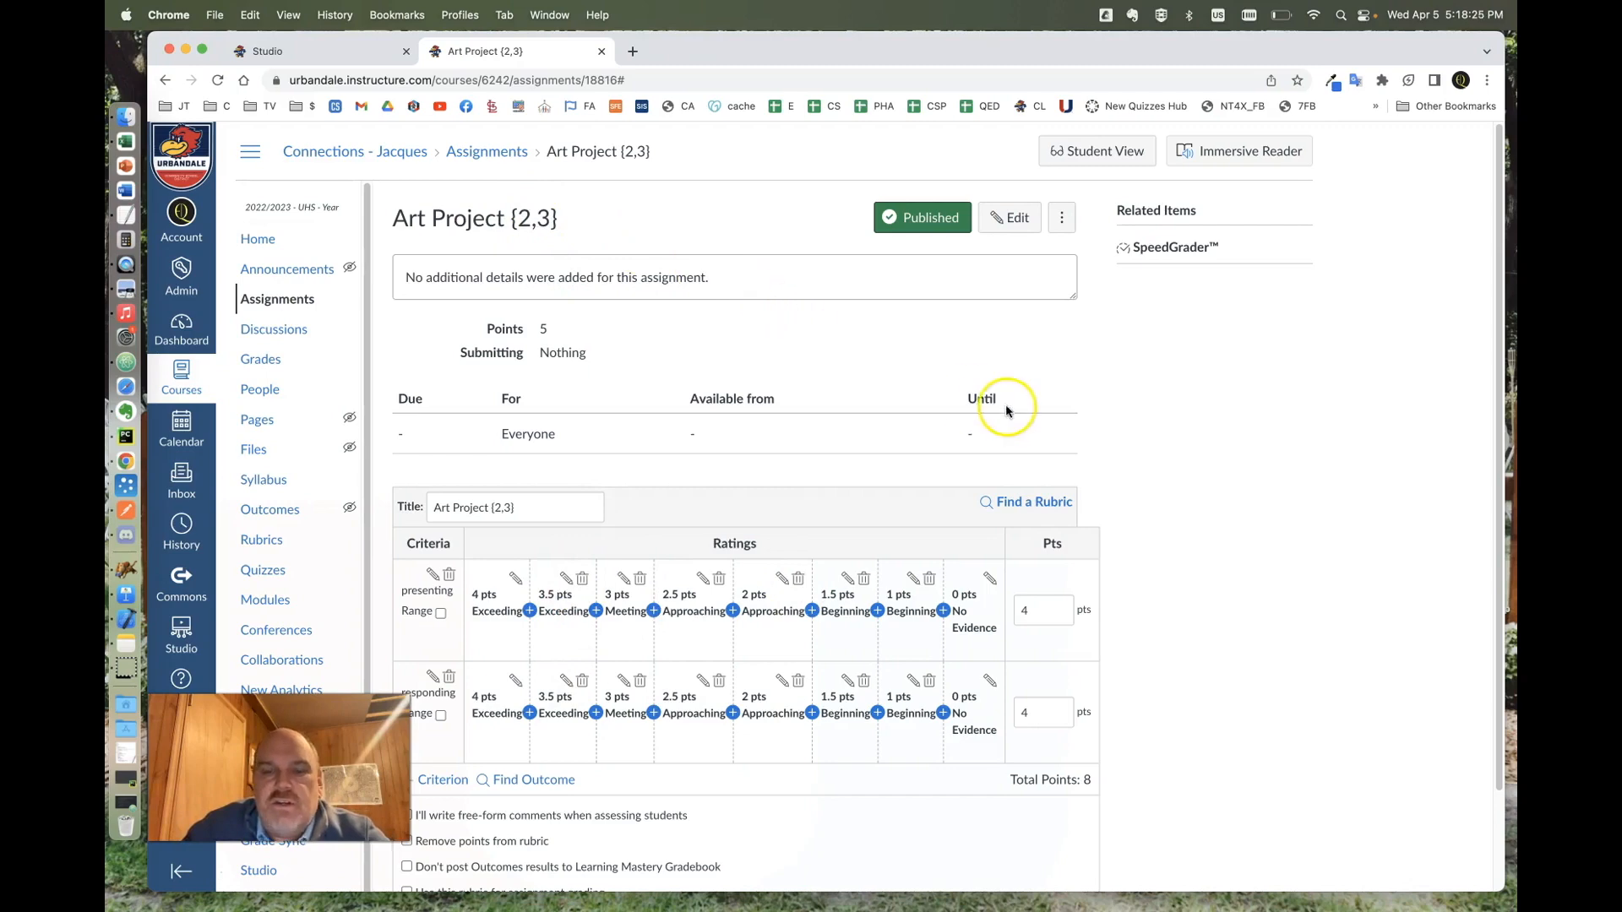
scroll(1138, 374, "down", 3)
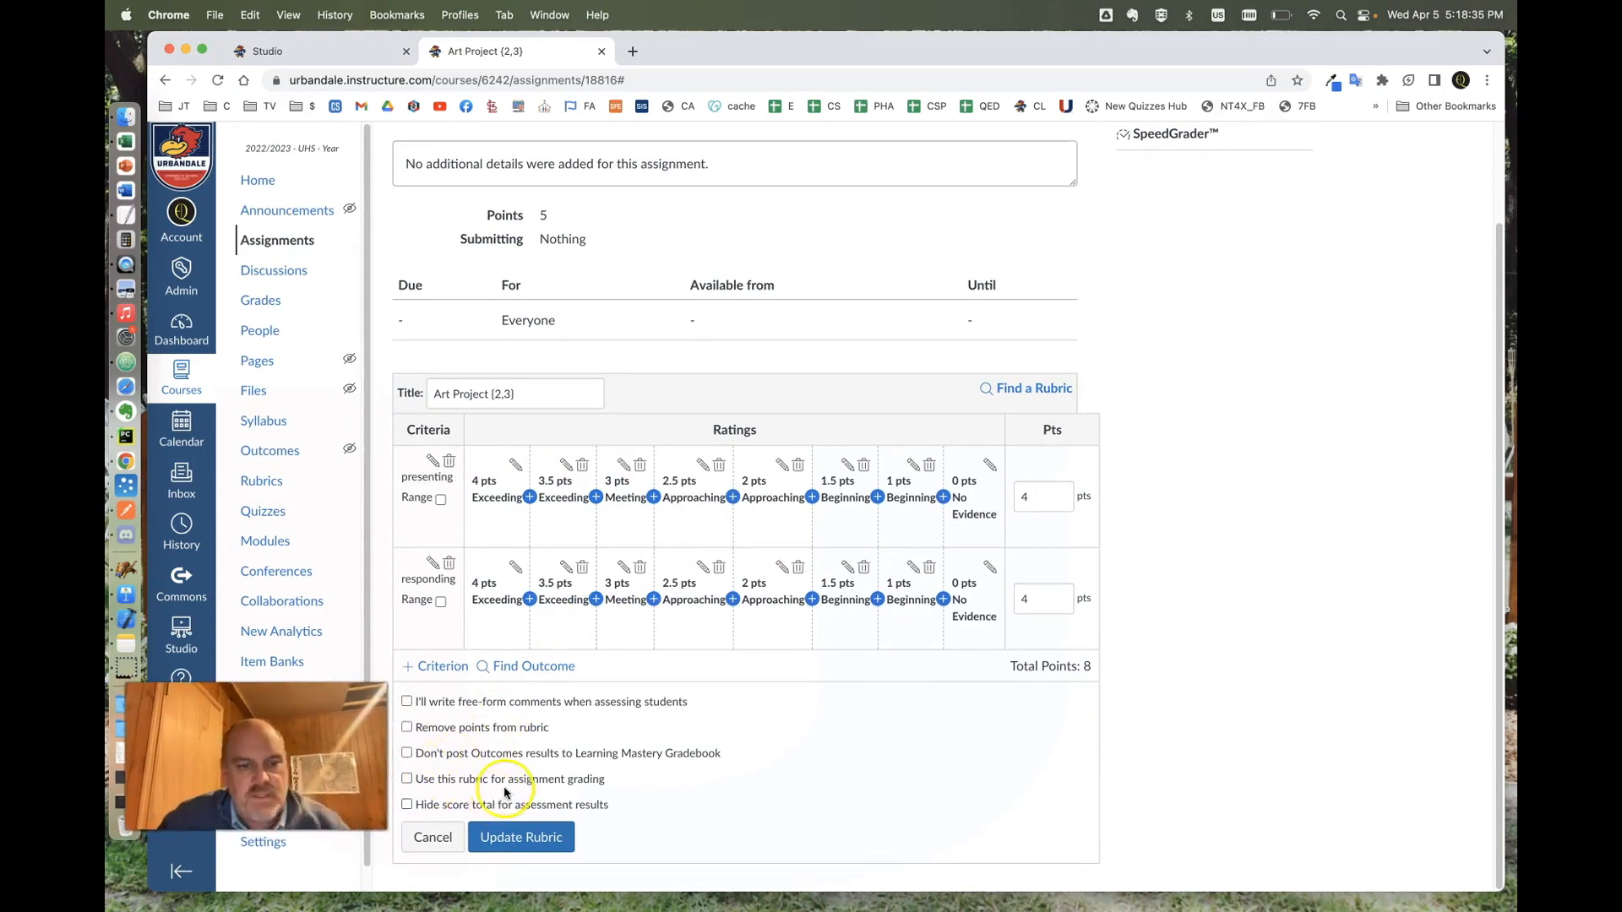
- Use the "Art Project {2,3}" rubric for assignment grading, update it, and change the assignment's points to match the rubric
left_click(406, 779)
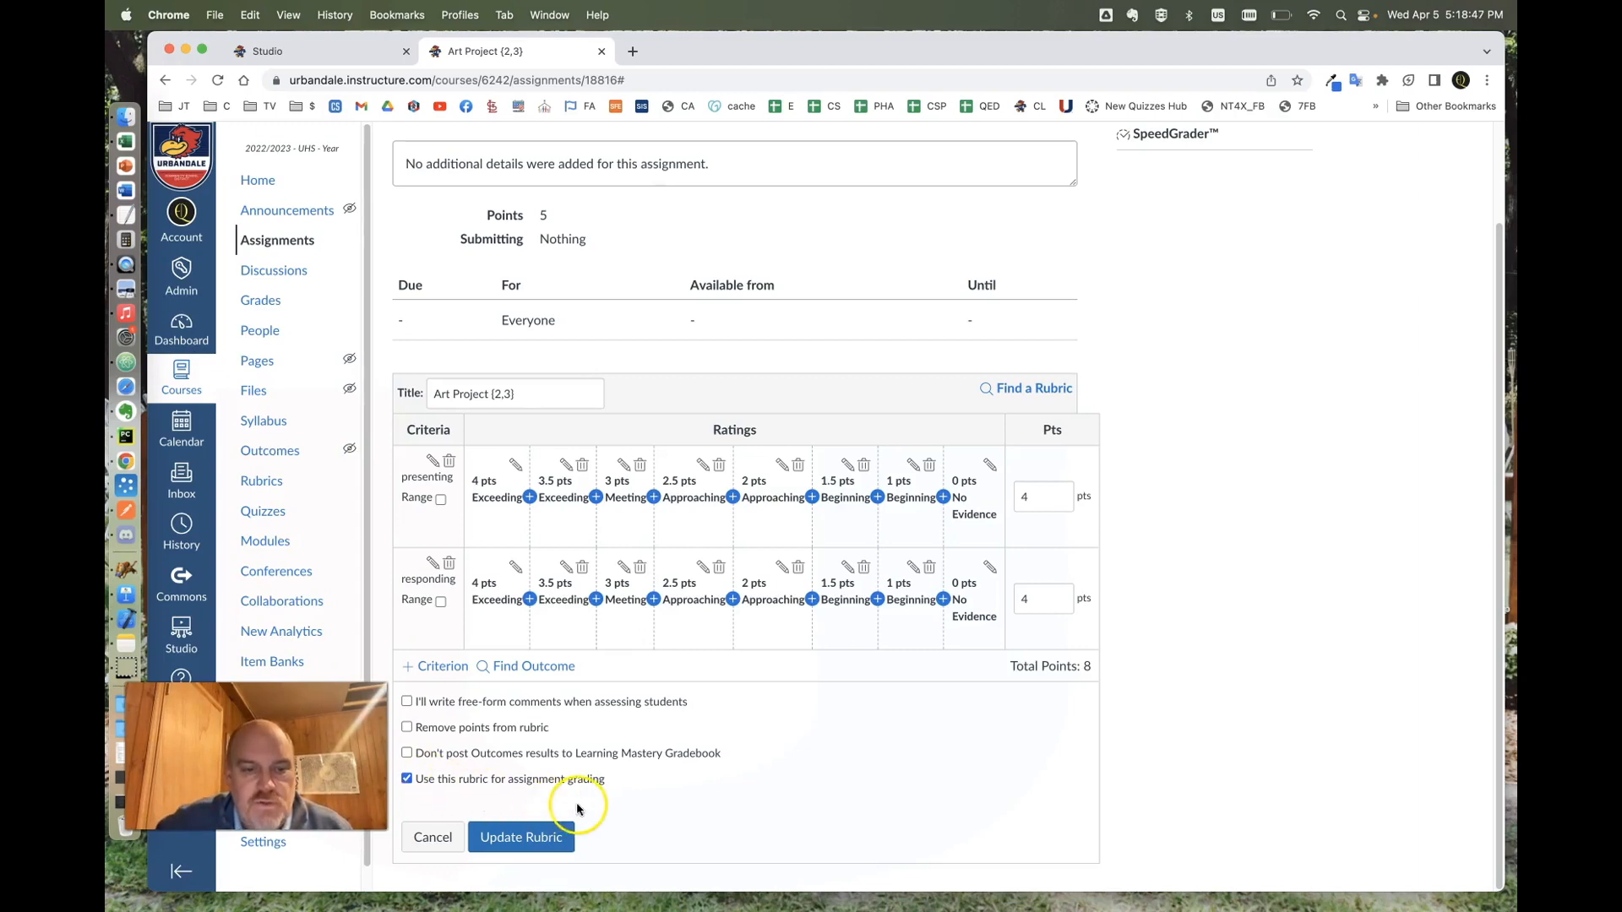
left_click(526, 837)
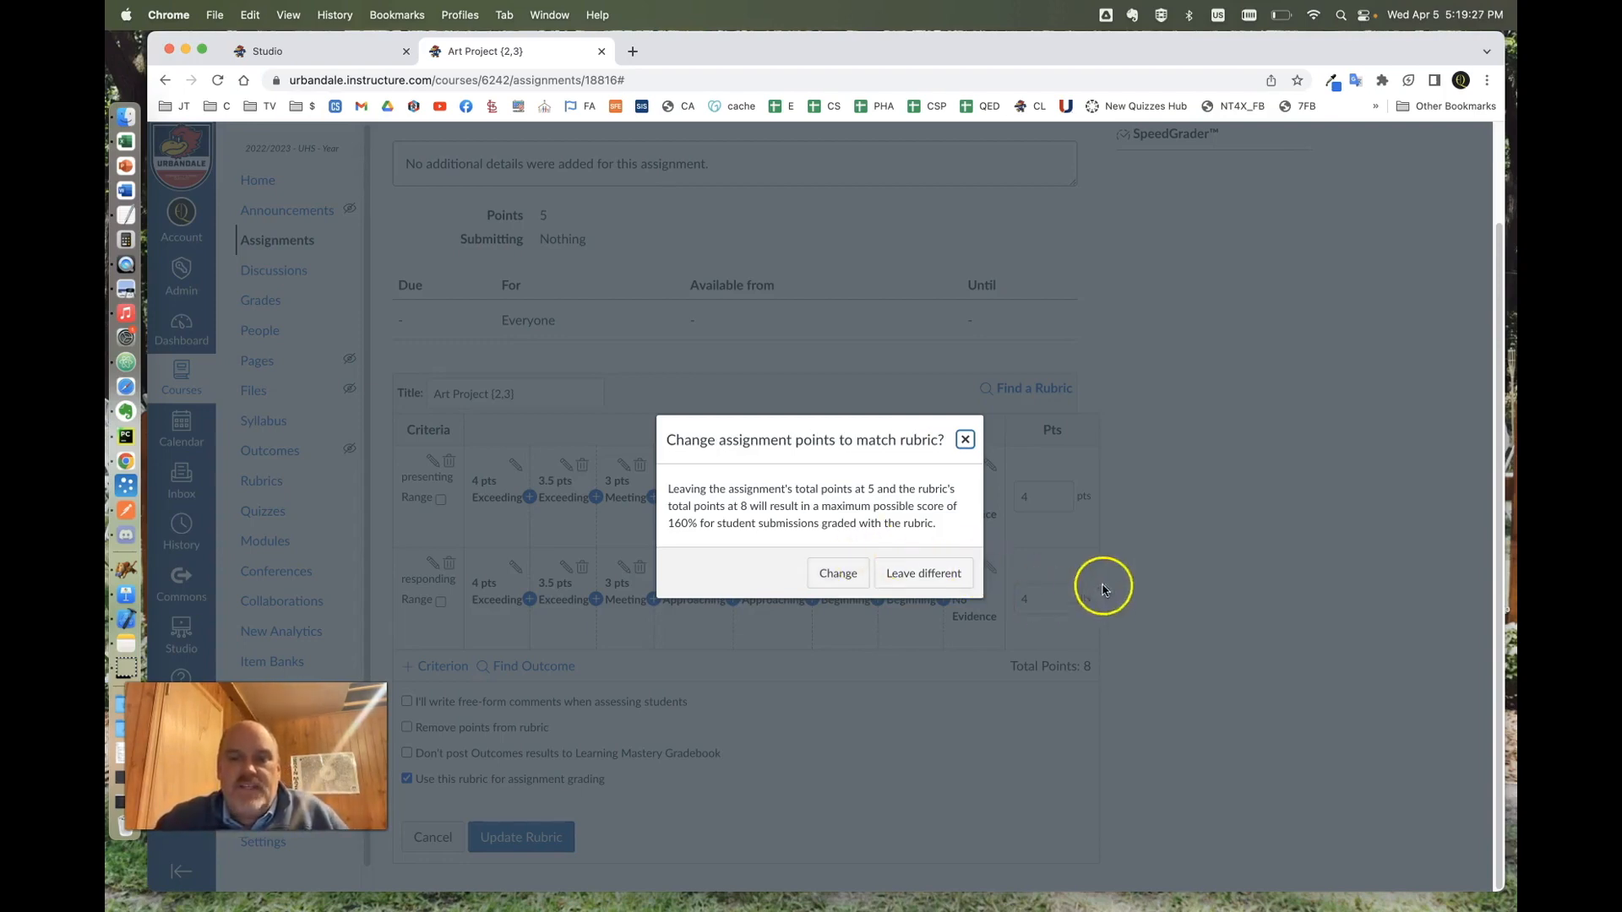
left_click(842, 574)
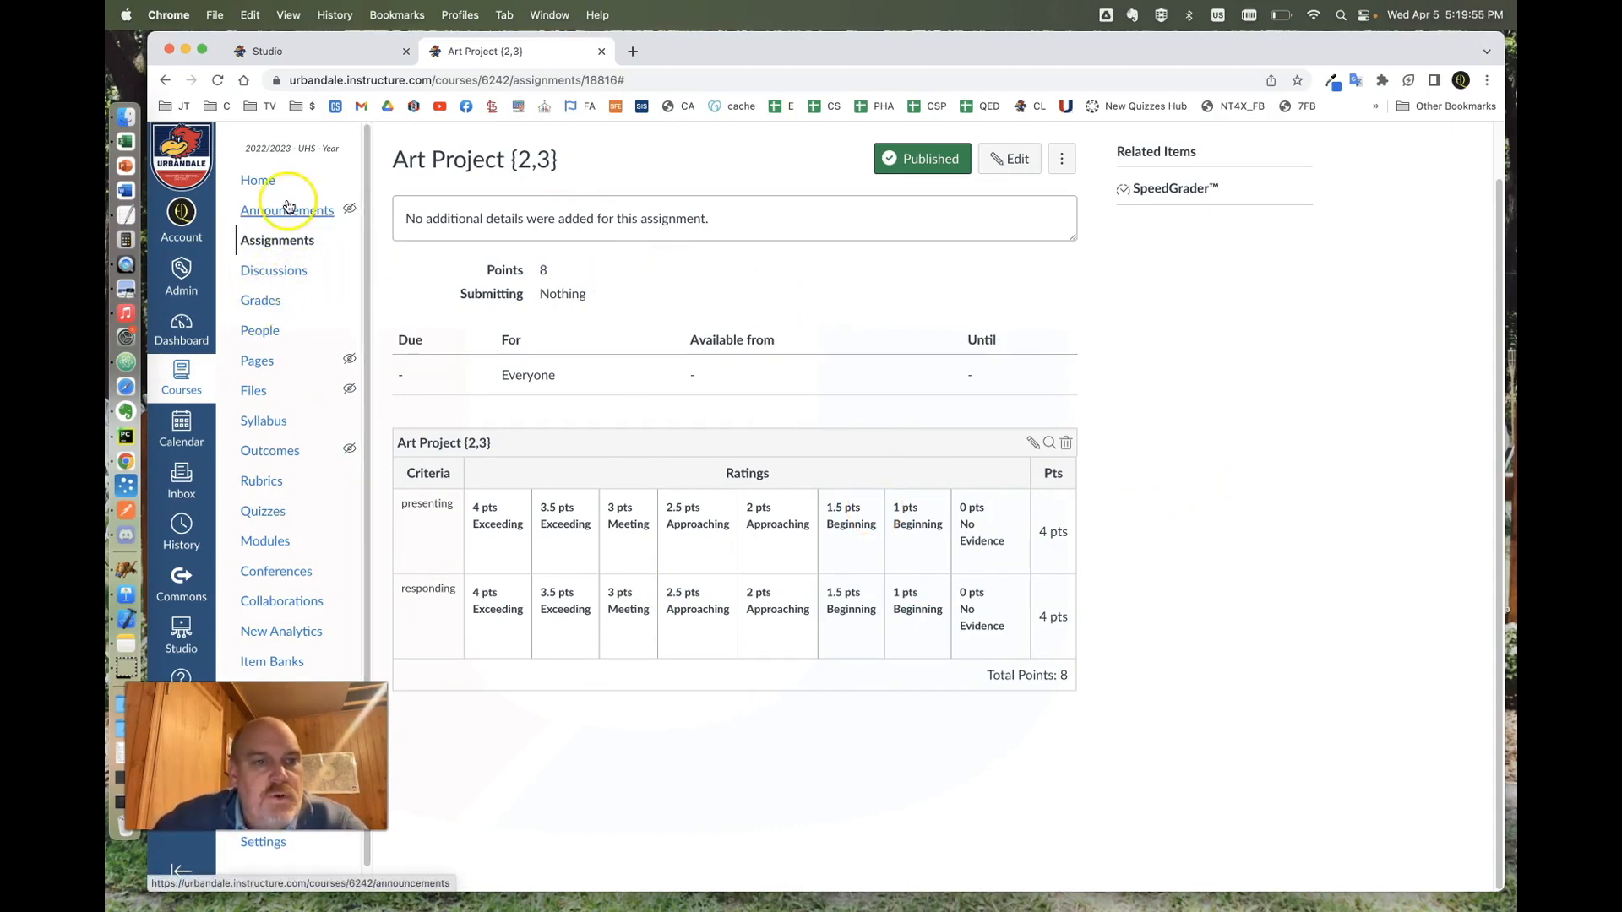
- Start a new assignment in the Evidence group and name it "Final Art Project {1,2,3}"
left_click(276, 245)
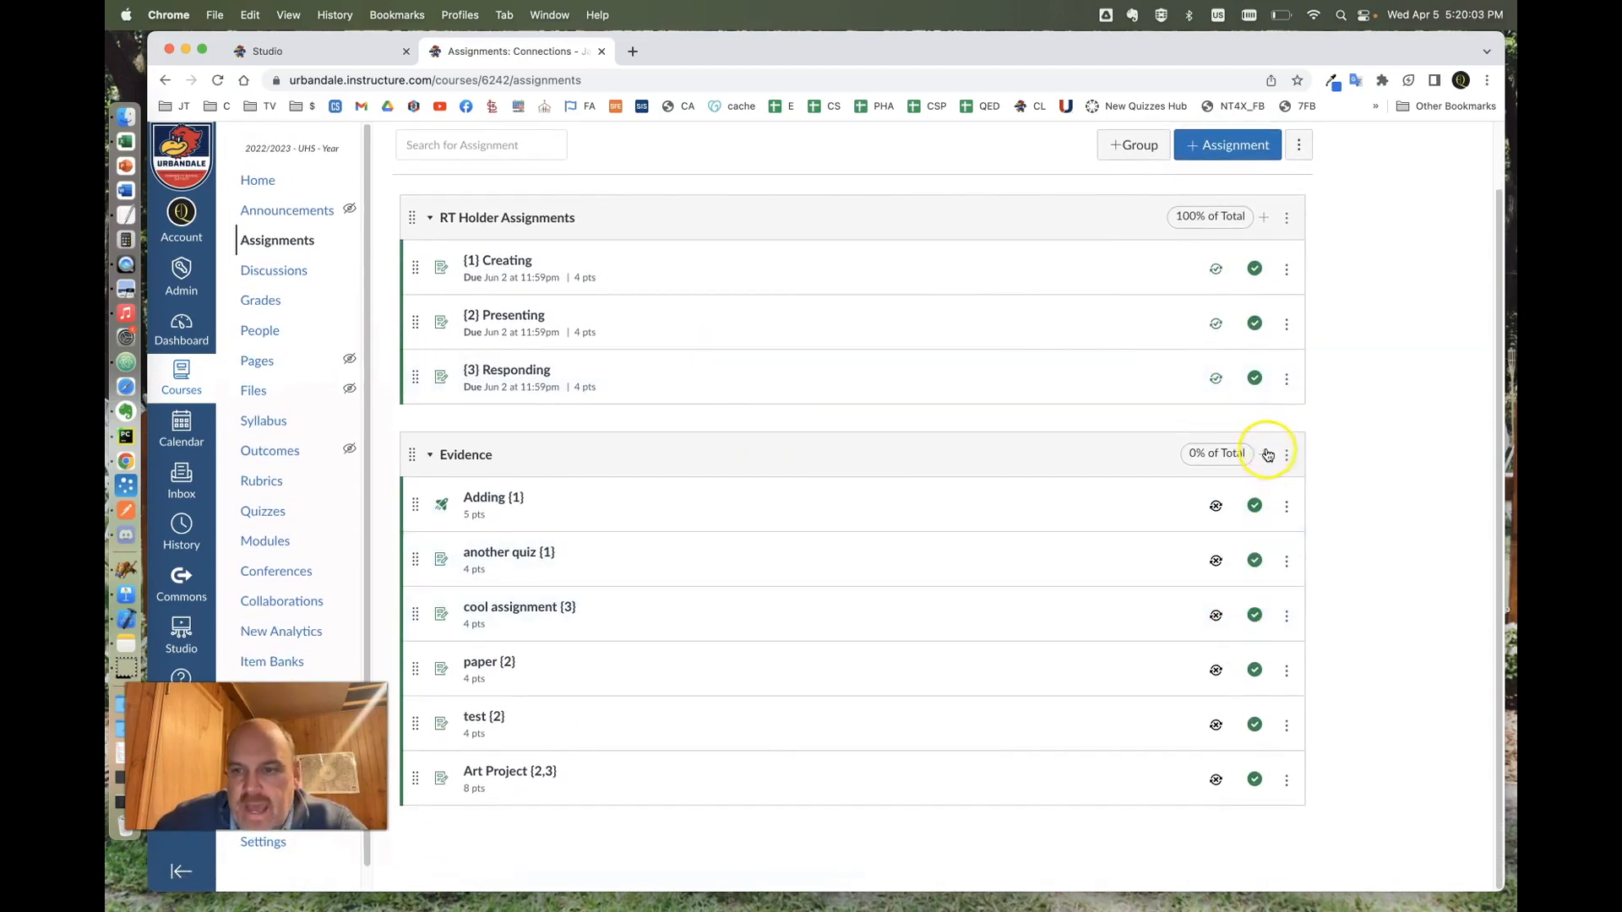
left_click(1263, 451)
left_click(863, 433)
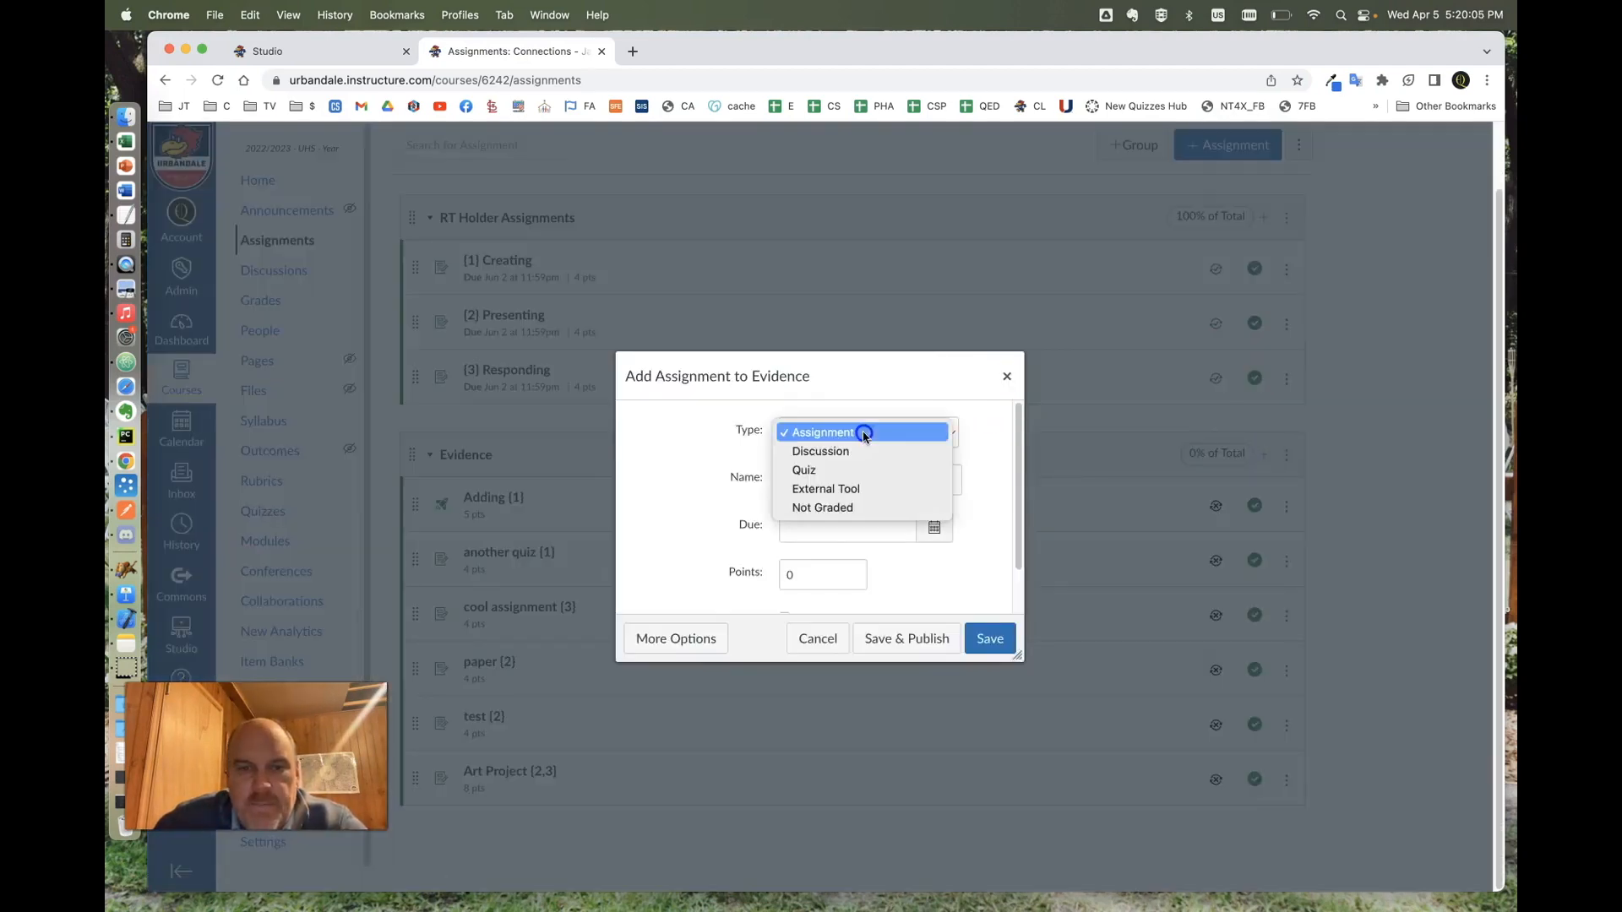
left_click(706, 503)
left_click(836, 474)
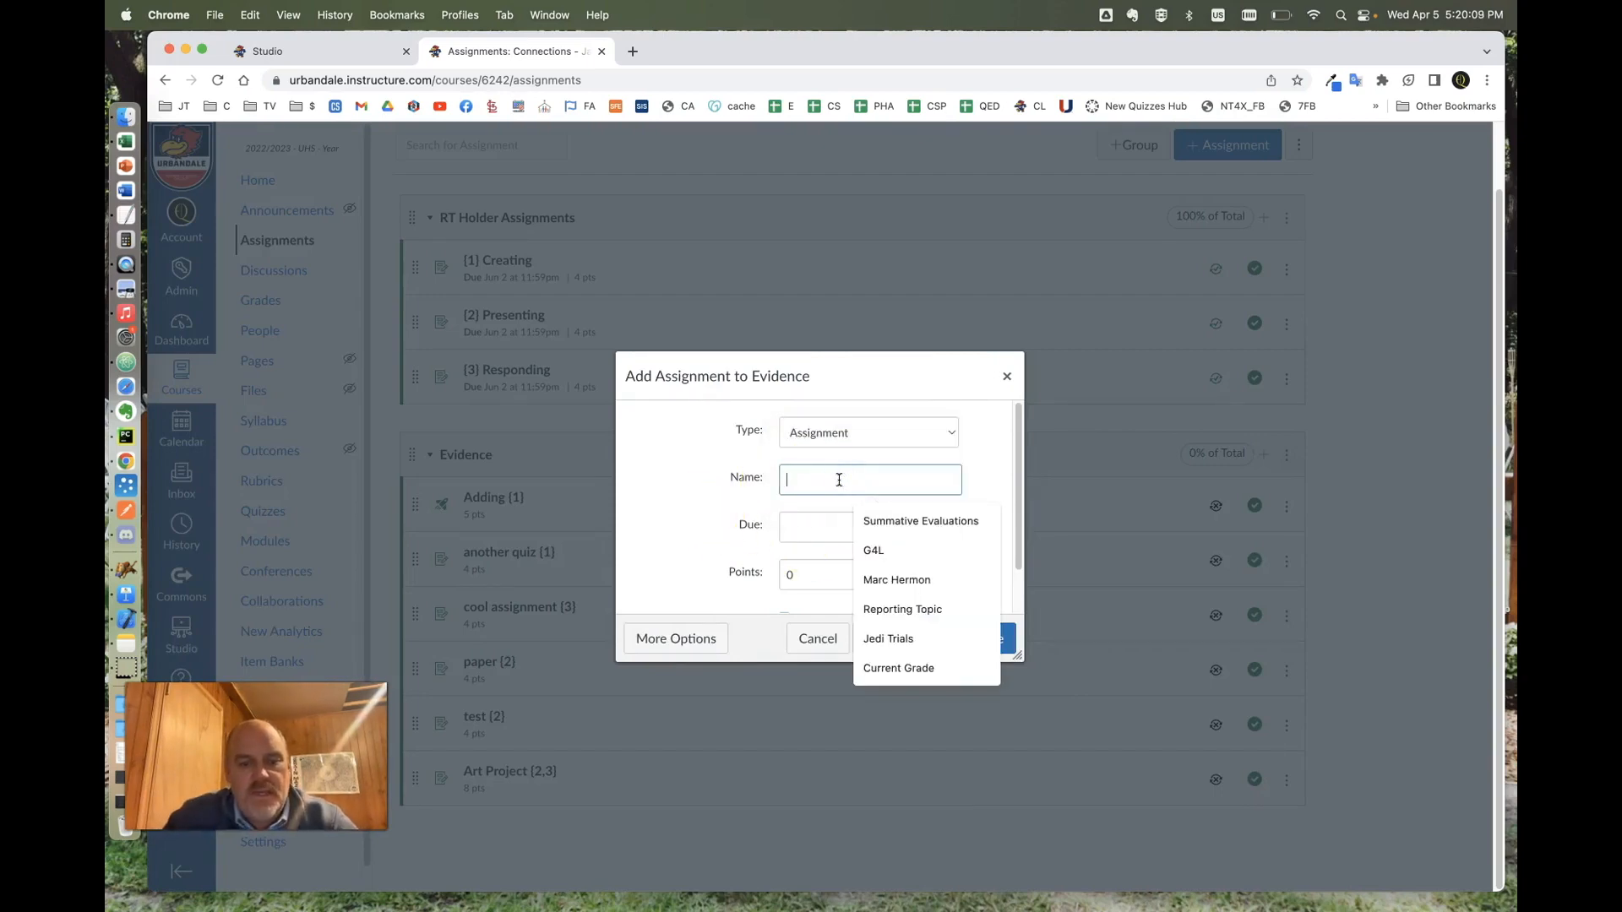
type("Final Art Project {1,2,3")
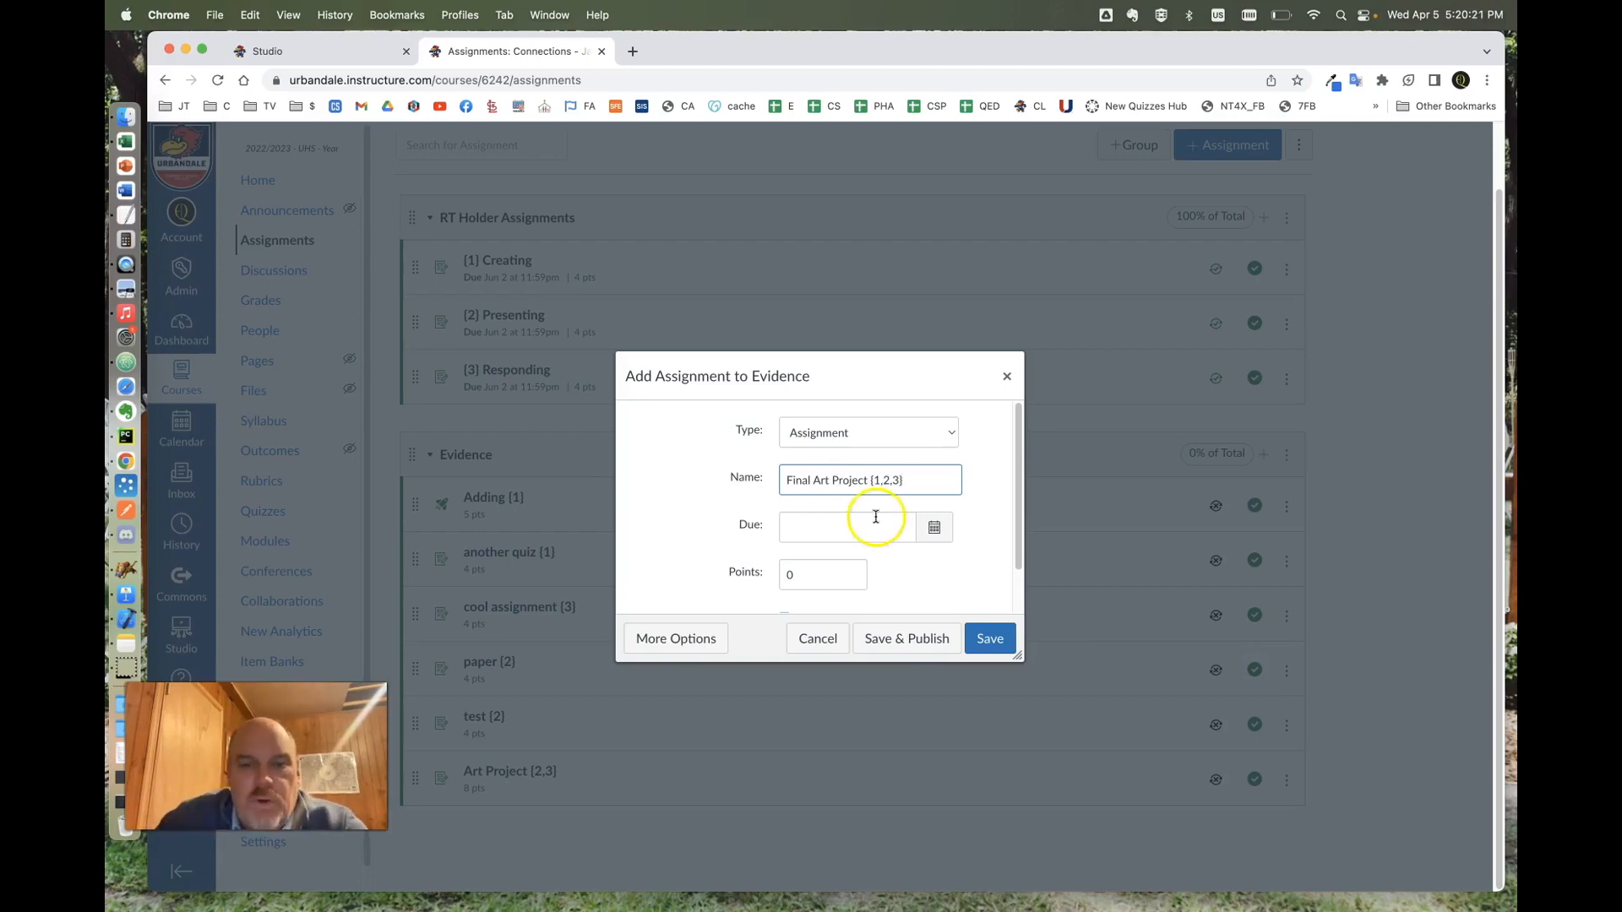
- Give the new assignment 12 points with SIS sync off, and save and publish it
left_click(802, 575)
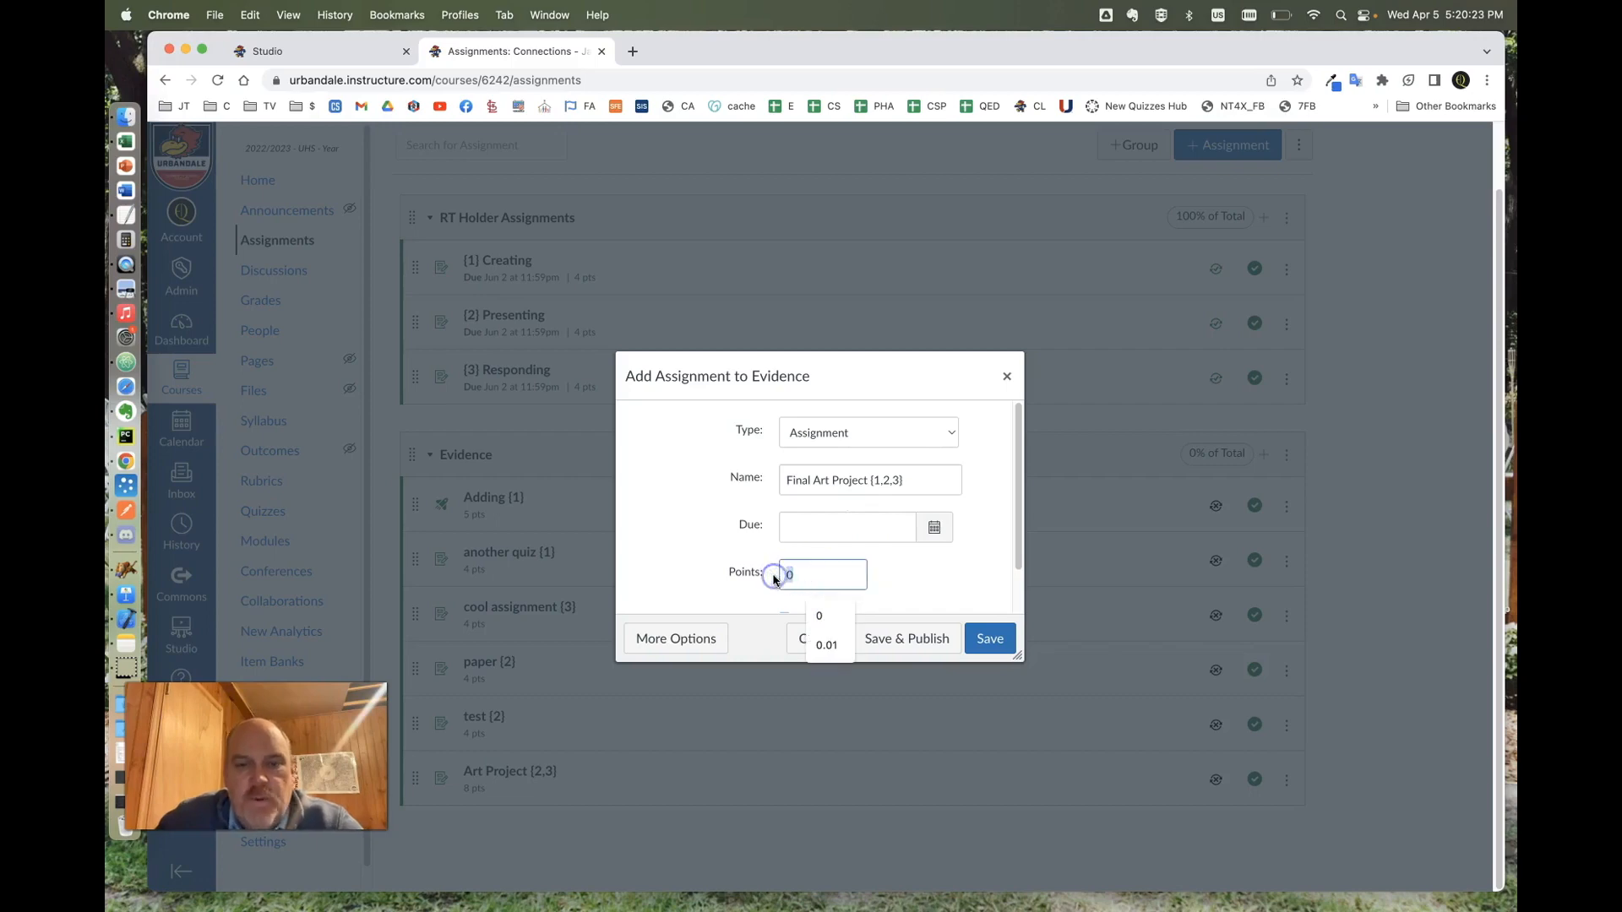
type("12")
left_click(981, 528)
scroll(971, 522, "down", 2)
left_click(784, 568)
left_click(921, 638)
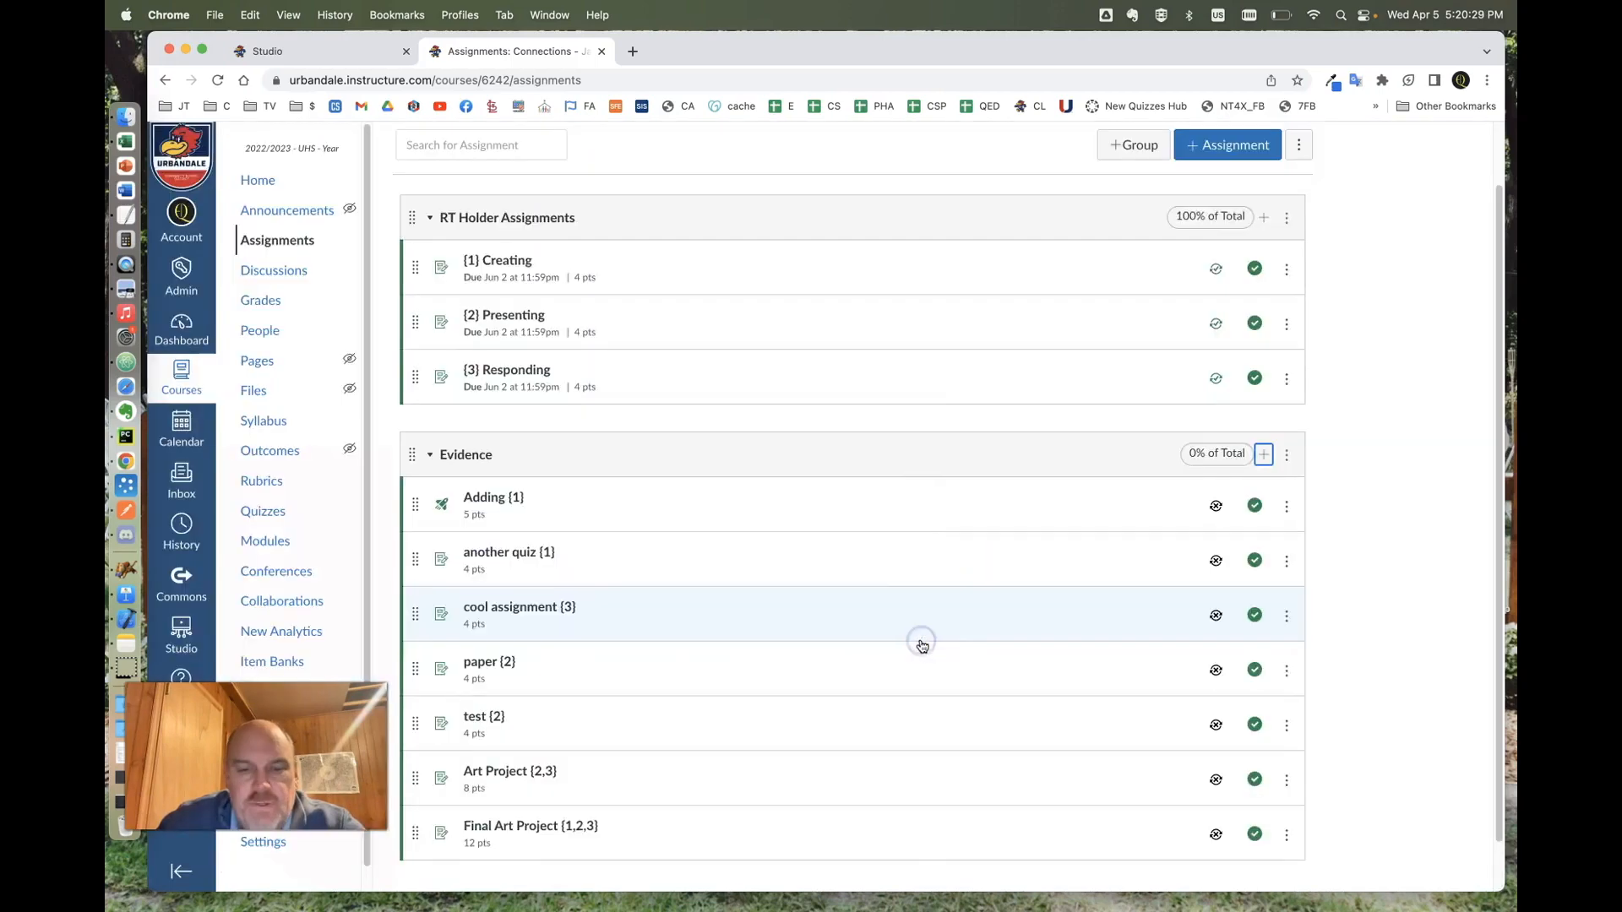
- Open the "Final Art Project {1,2,3}" assignment and attach the existing G4L Rubric from the Urbandale Community account
scroll(878, 549, "down", 2)
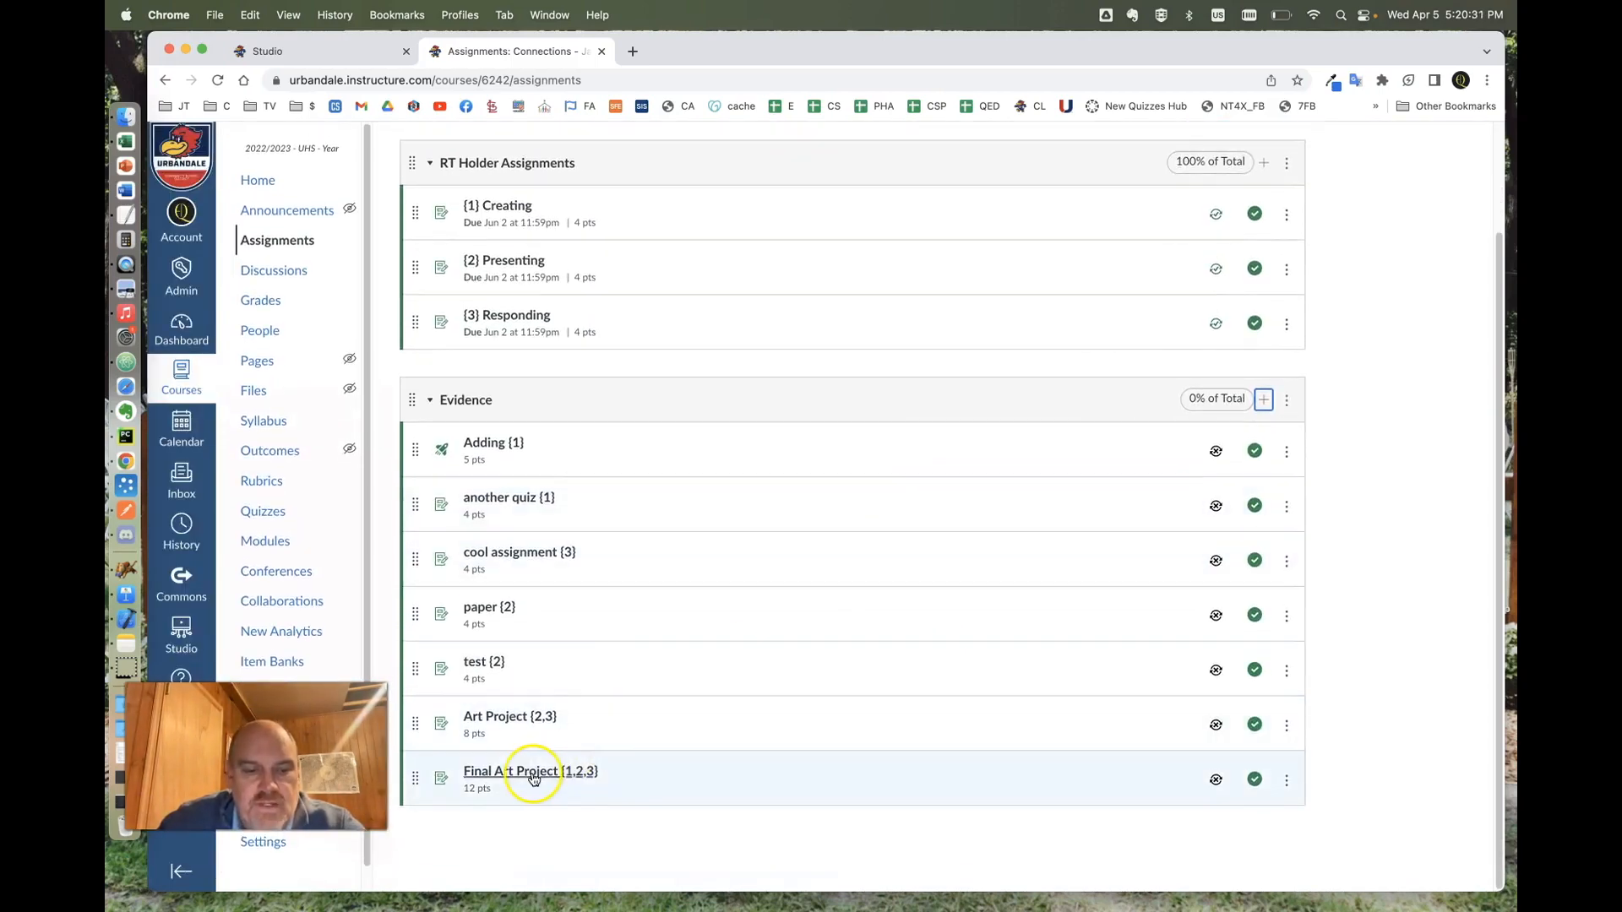
left_click(533, 774)
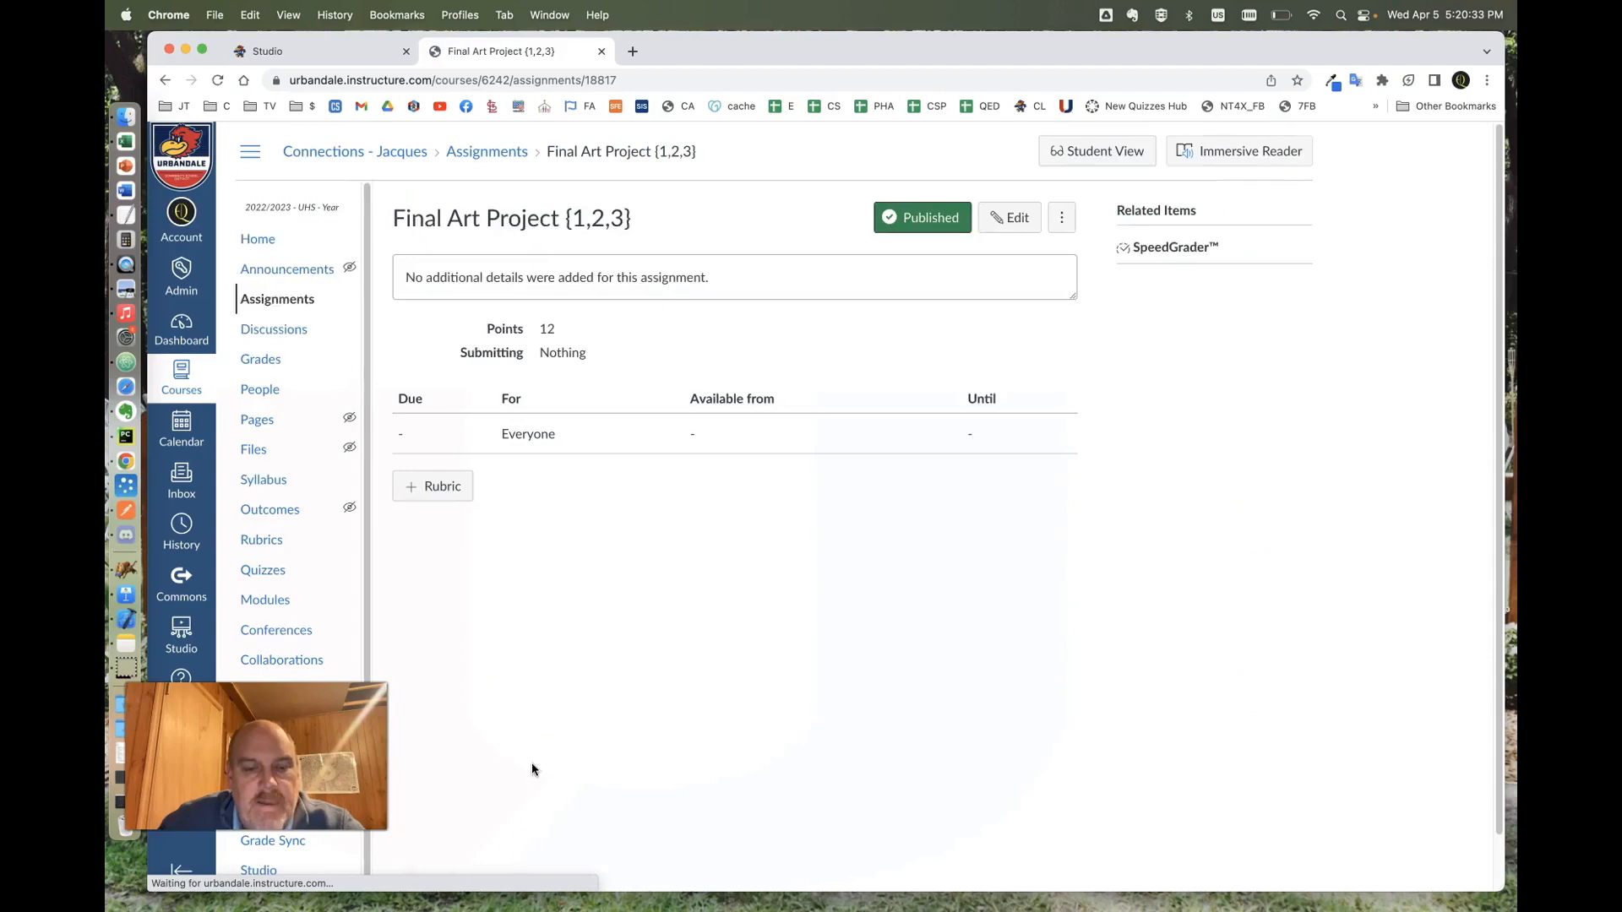
left_click(436, 494)
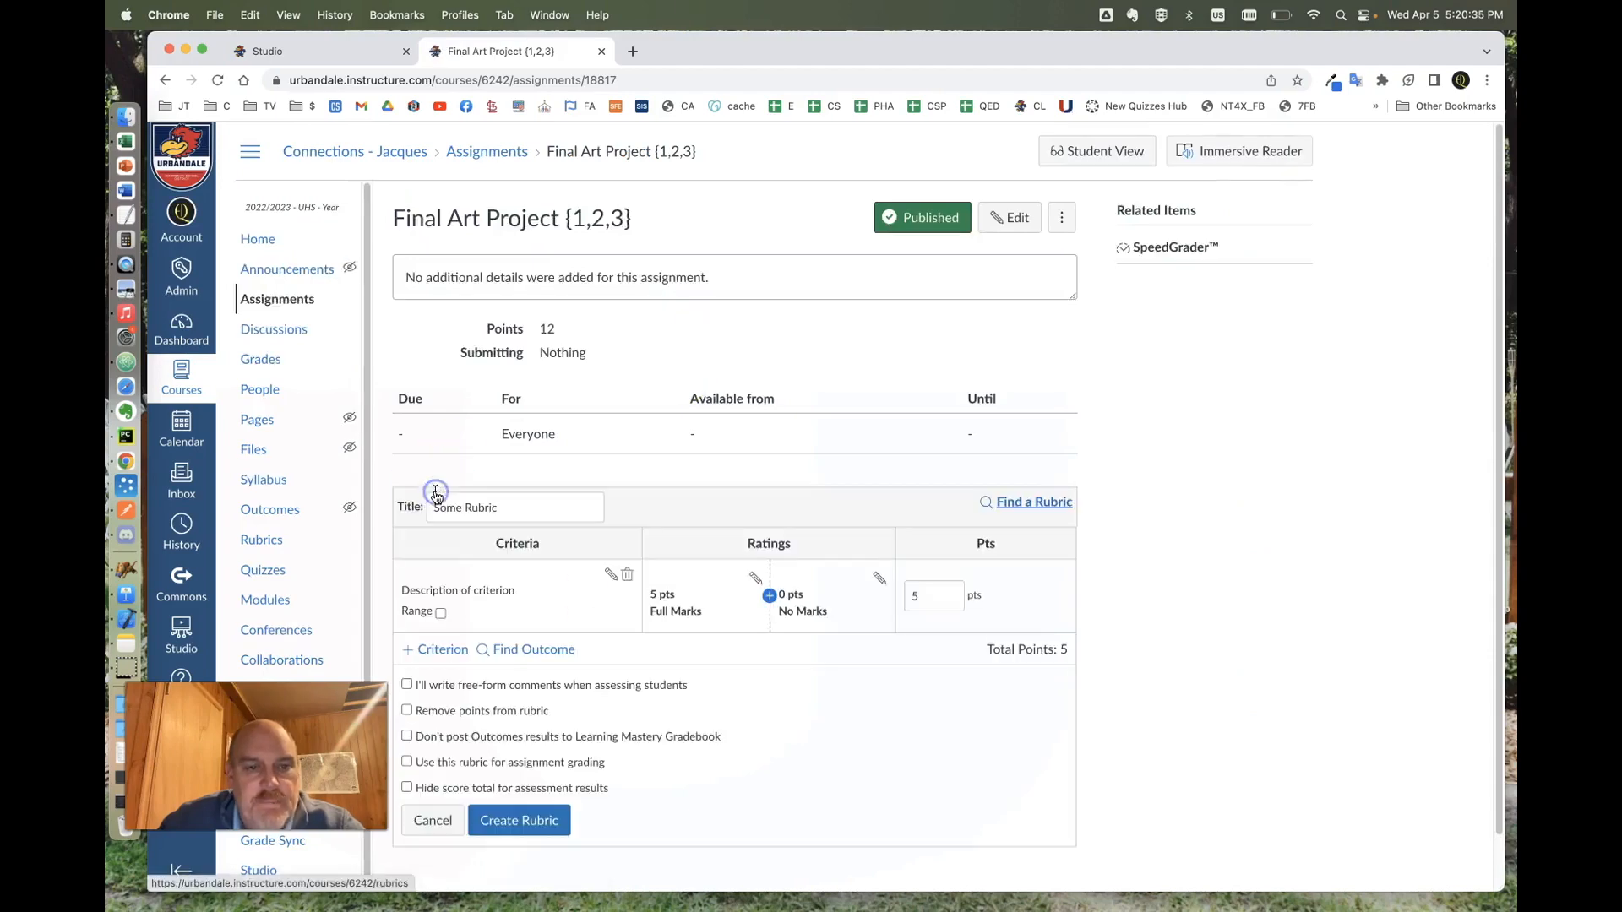
left_click(1012, 501)
scroll(536, 504, "down", 5)
scroll(536, 504, "up", 6)
scroll(549, 473, "down", 2)
left_click(545, 513)
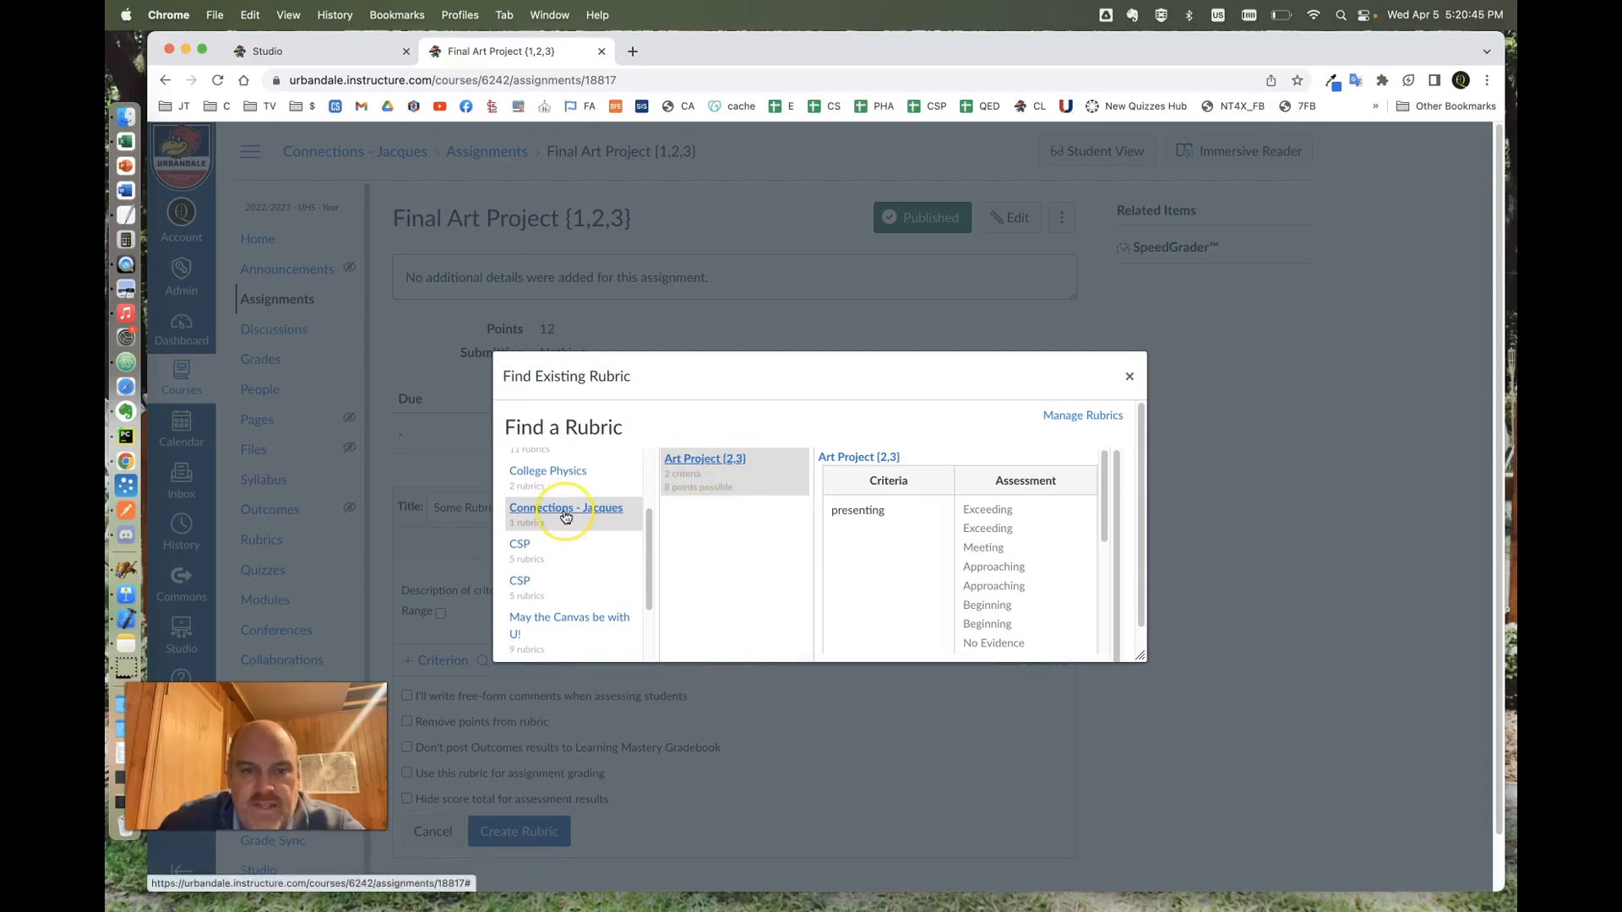
scroll(561, 510, "down", 3)
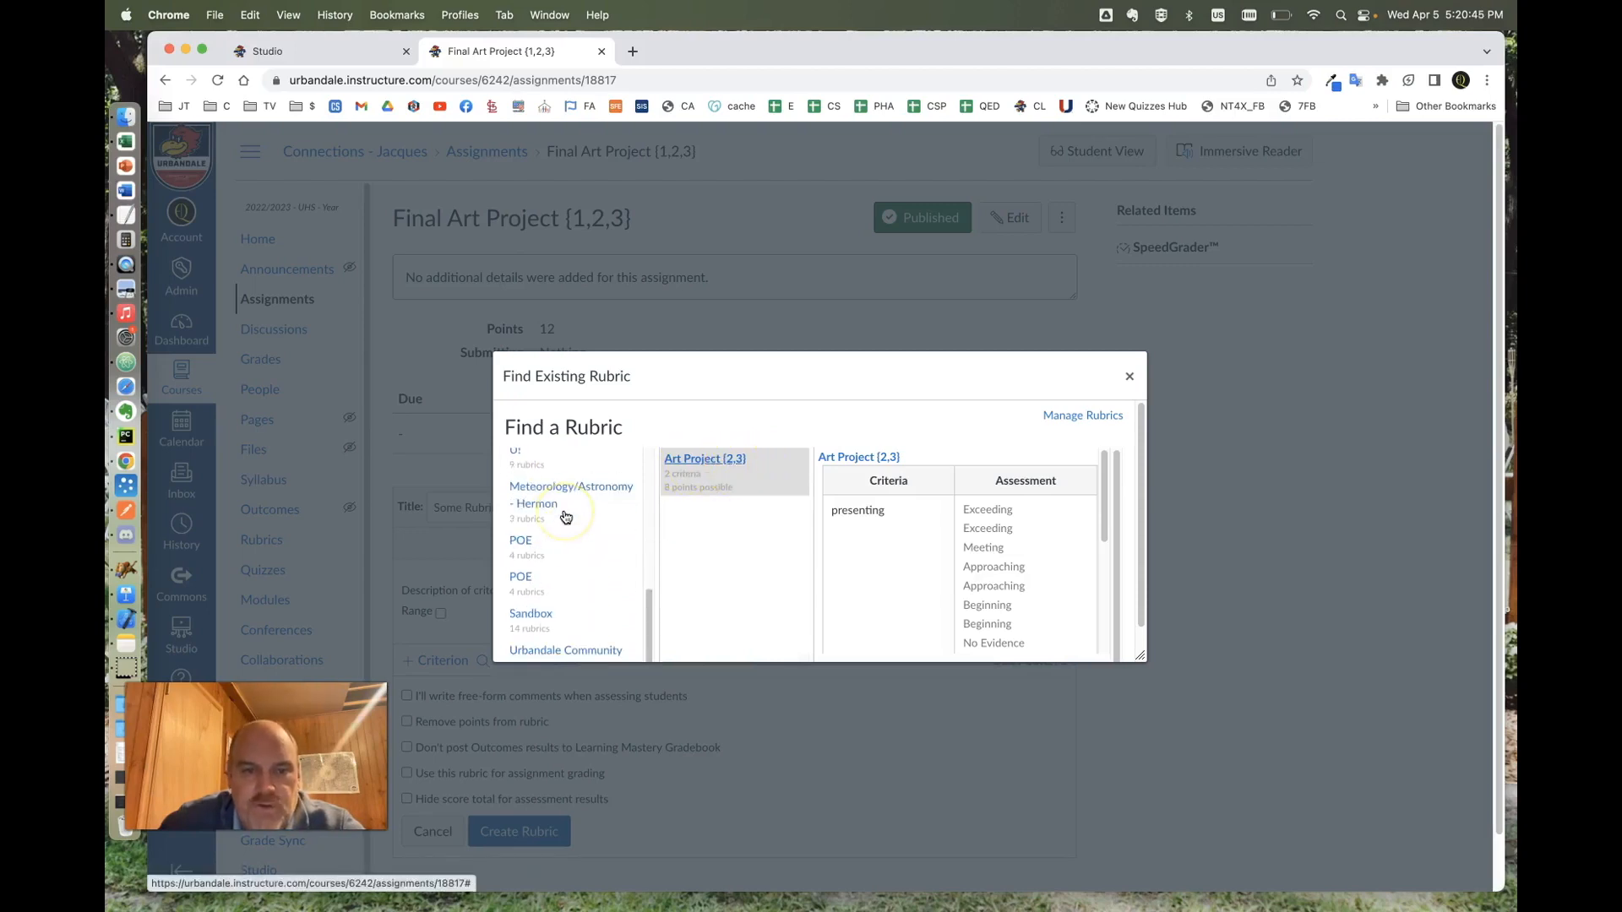
left_click(557, 651)
left_click(696, 462)
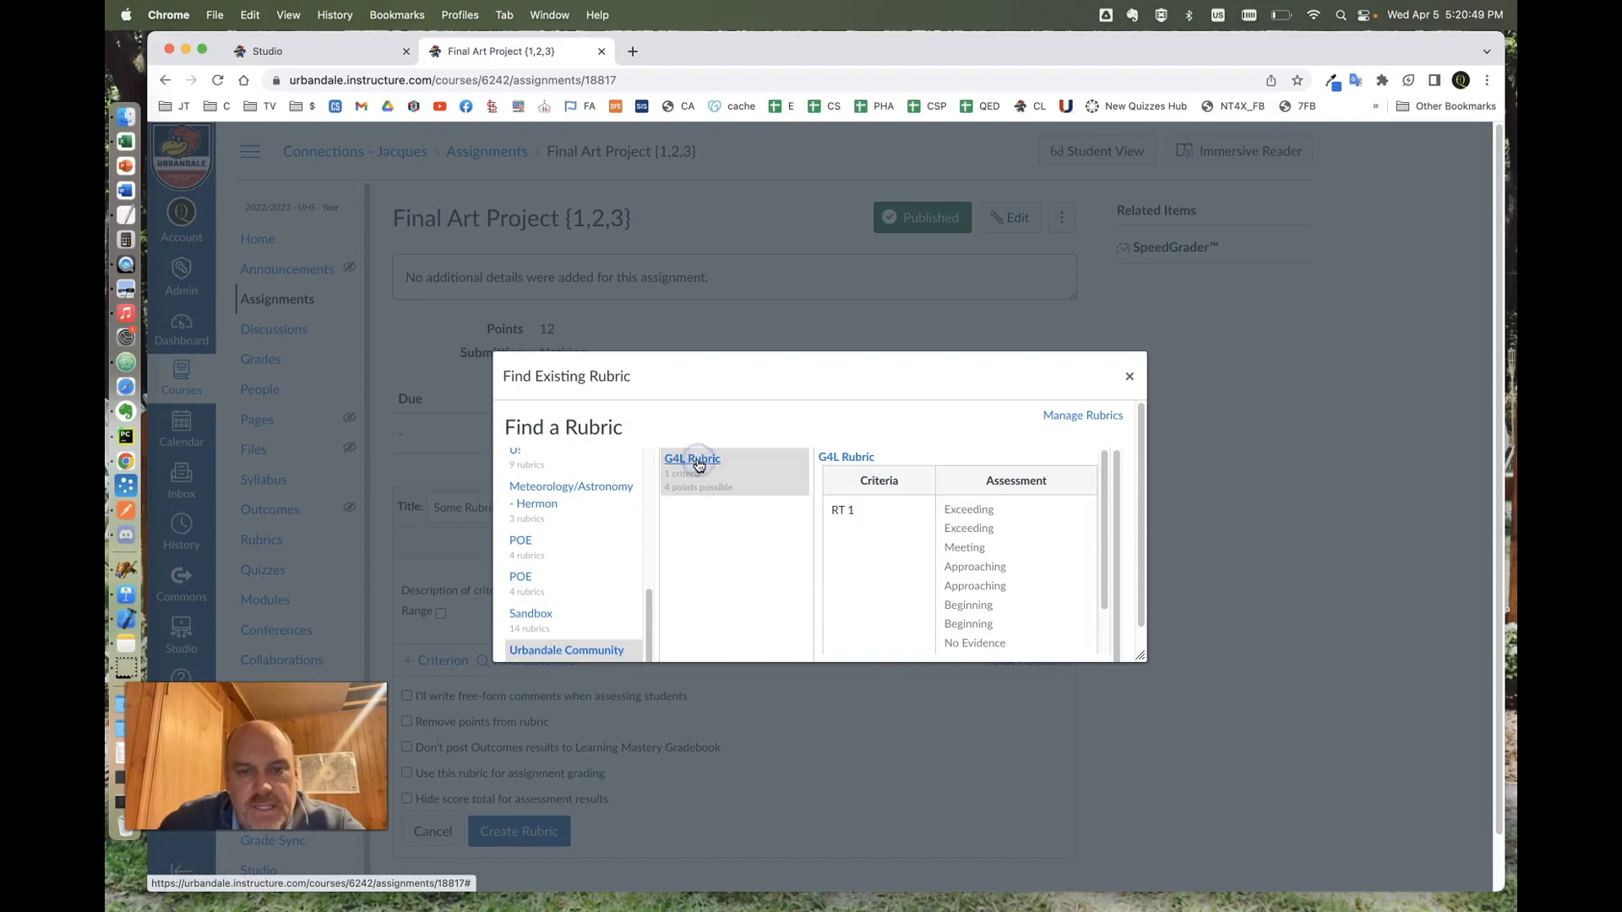
scroll(1133, 496, "down", 2)
left_click(887, 635)
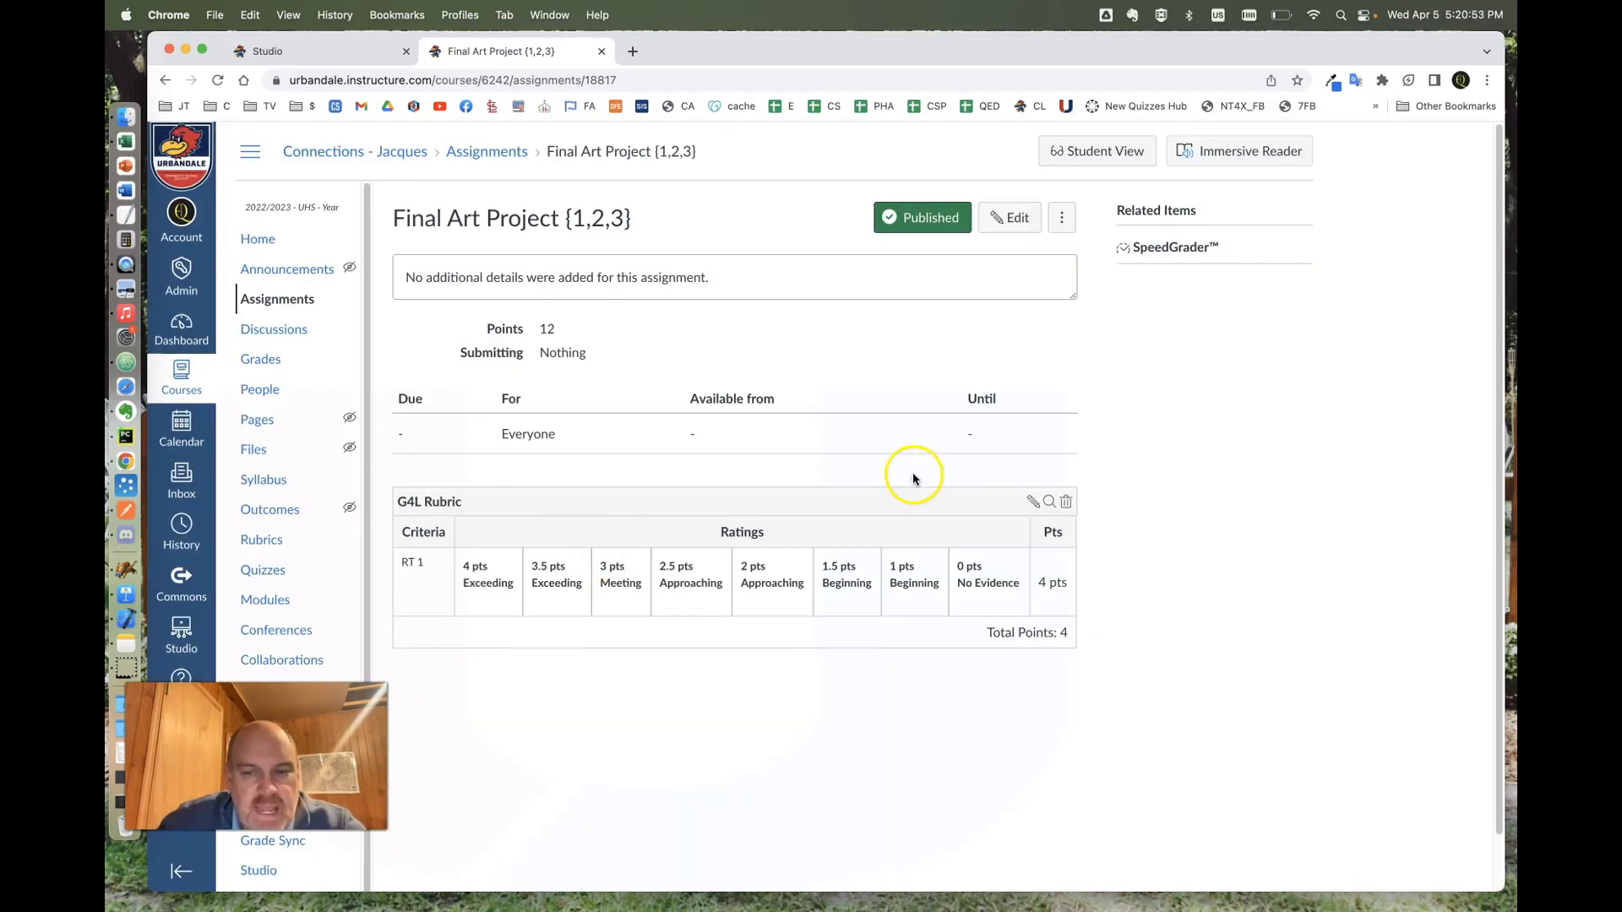
- Edit the attached G4L Rubric and change the RT 1 criterion's description to "Creating"
left_click(1036, 503)
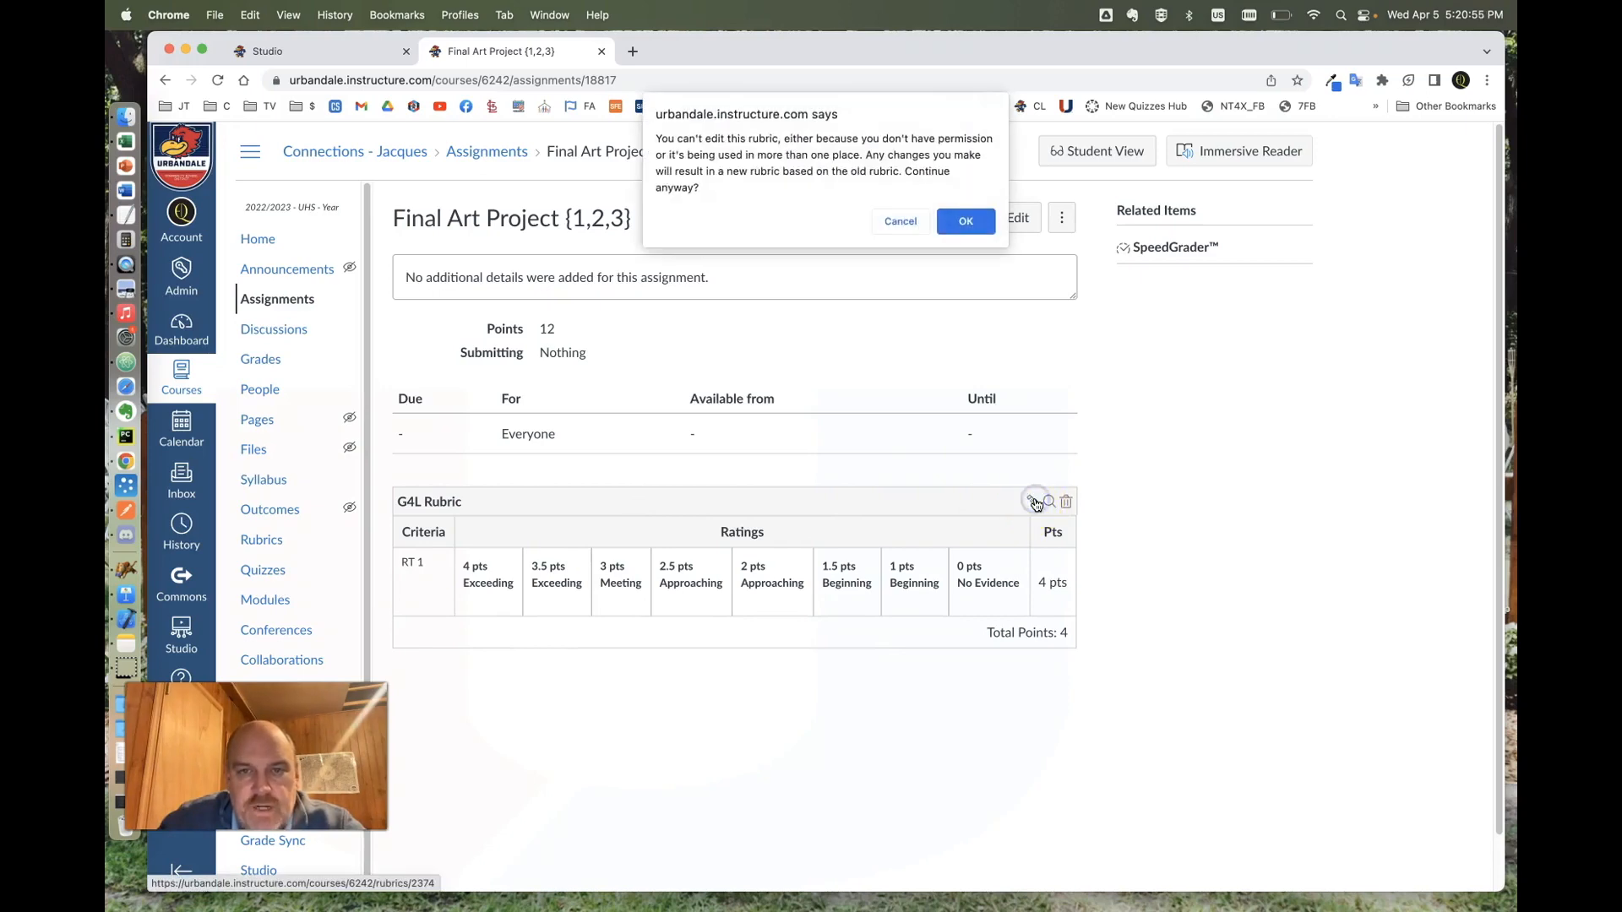
left_click(965, 222)
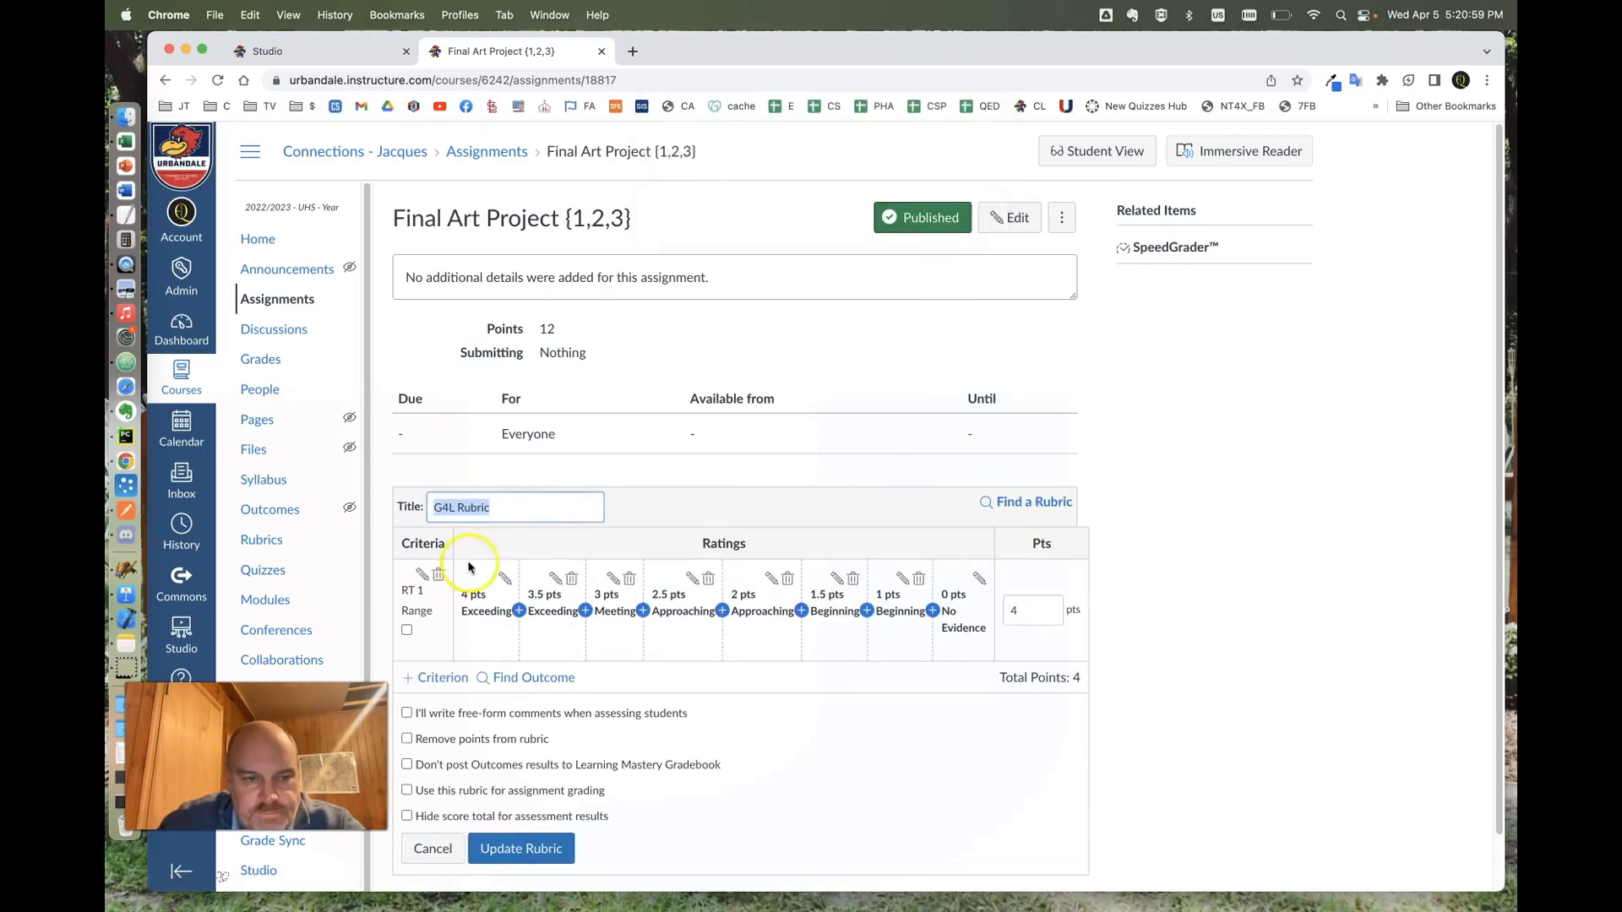
left_click(422, 581)
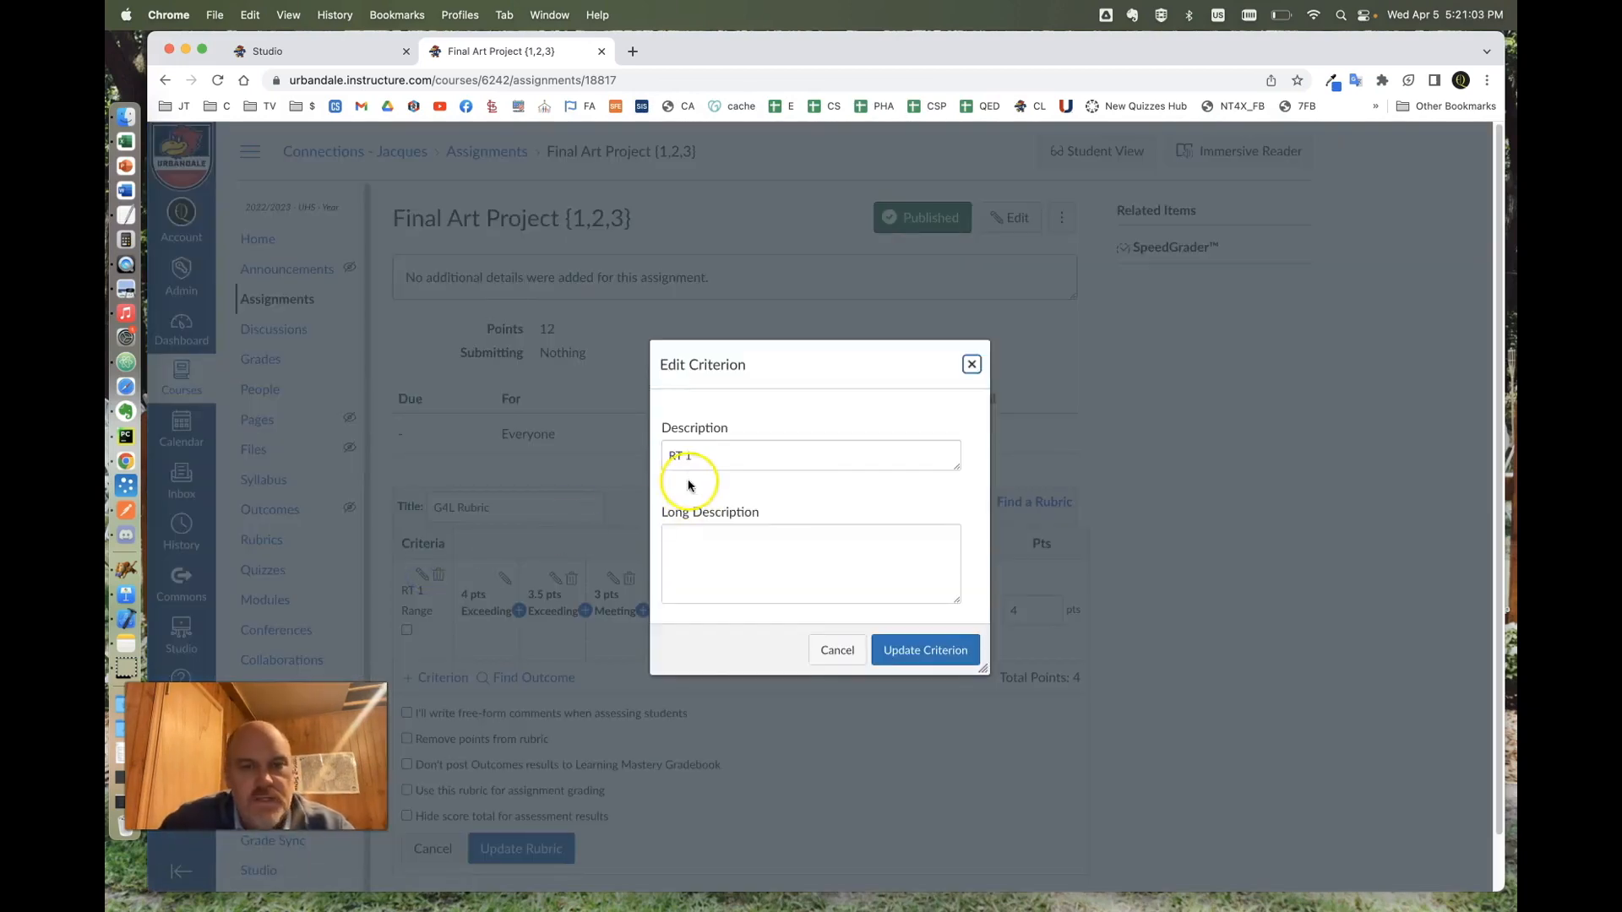
left_click_drag(695, 449, 640, 457)
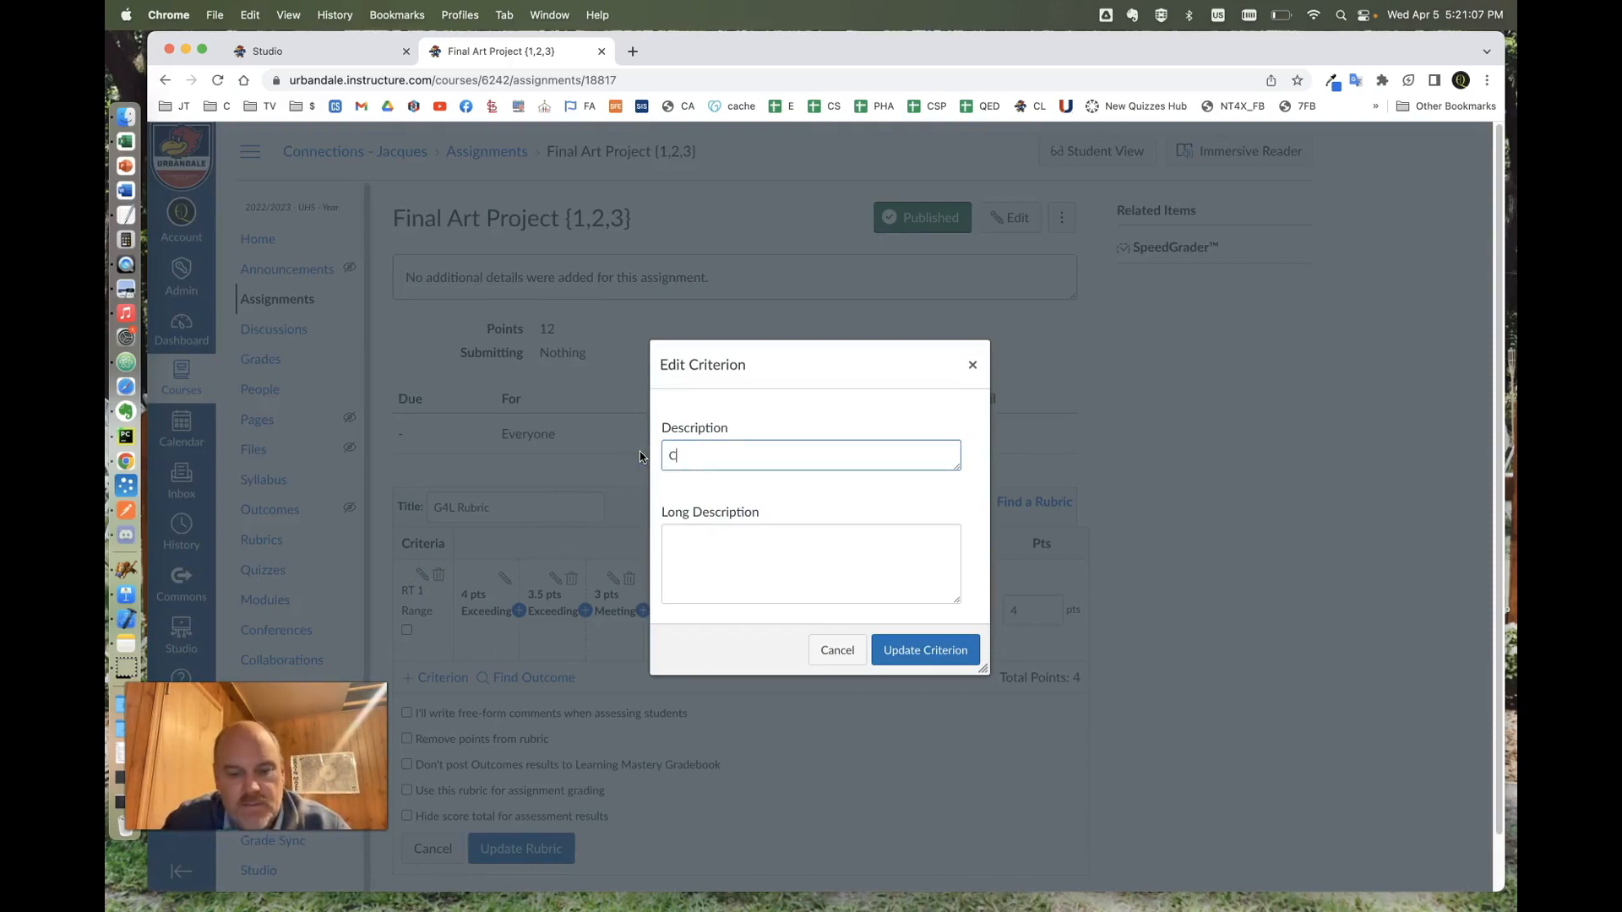
left_click(907, 647)
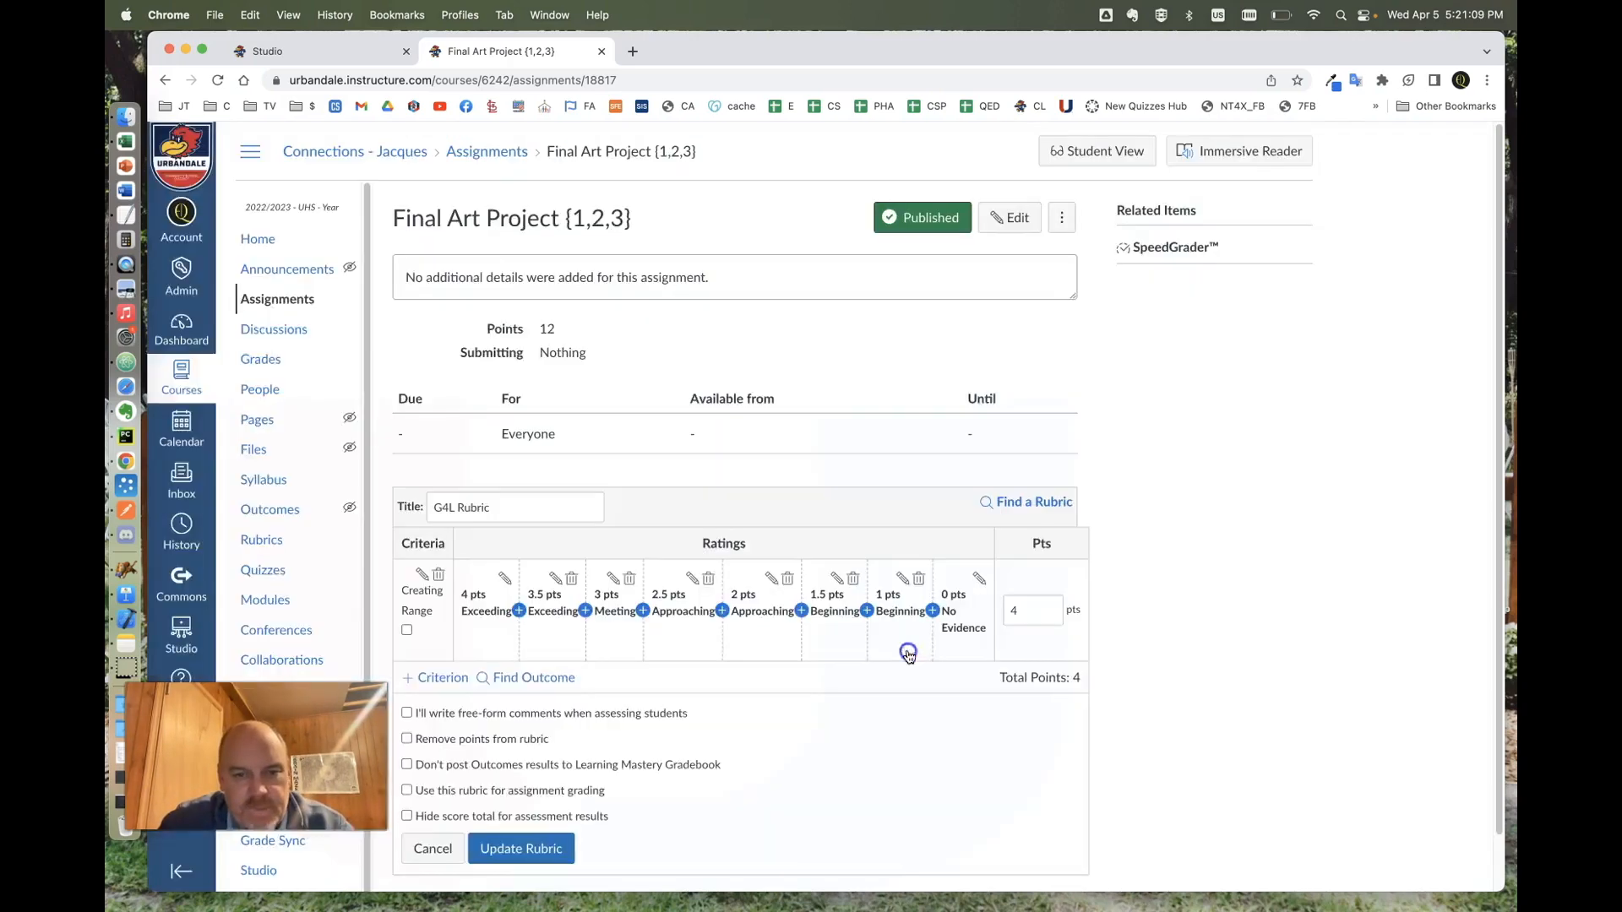
- Duplicate the "Creating" criterion and change the copy's description to "Presenting"
left_click(440, 679)
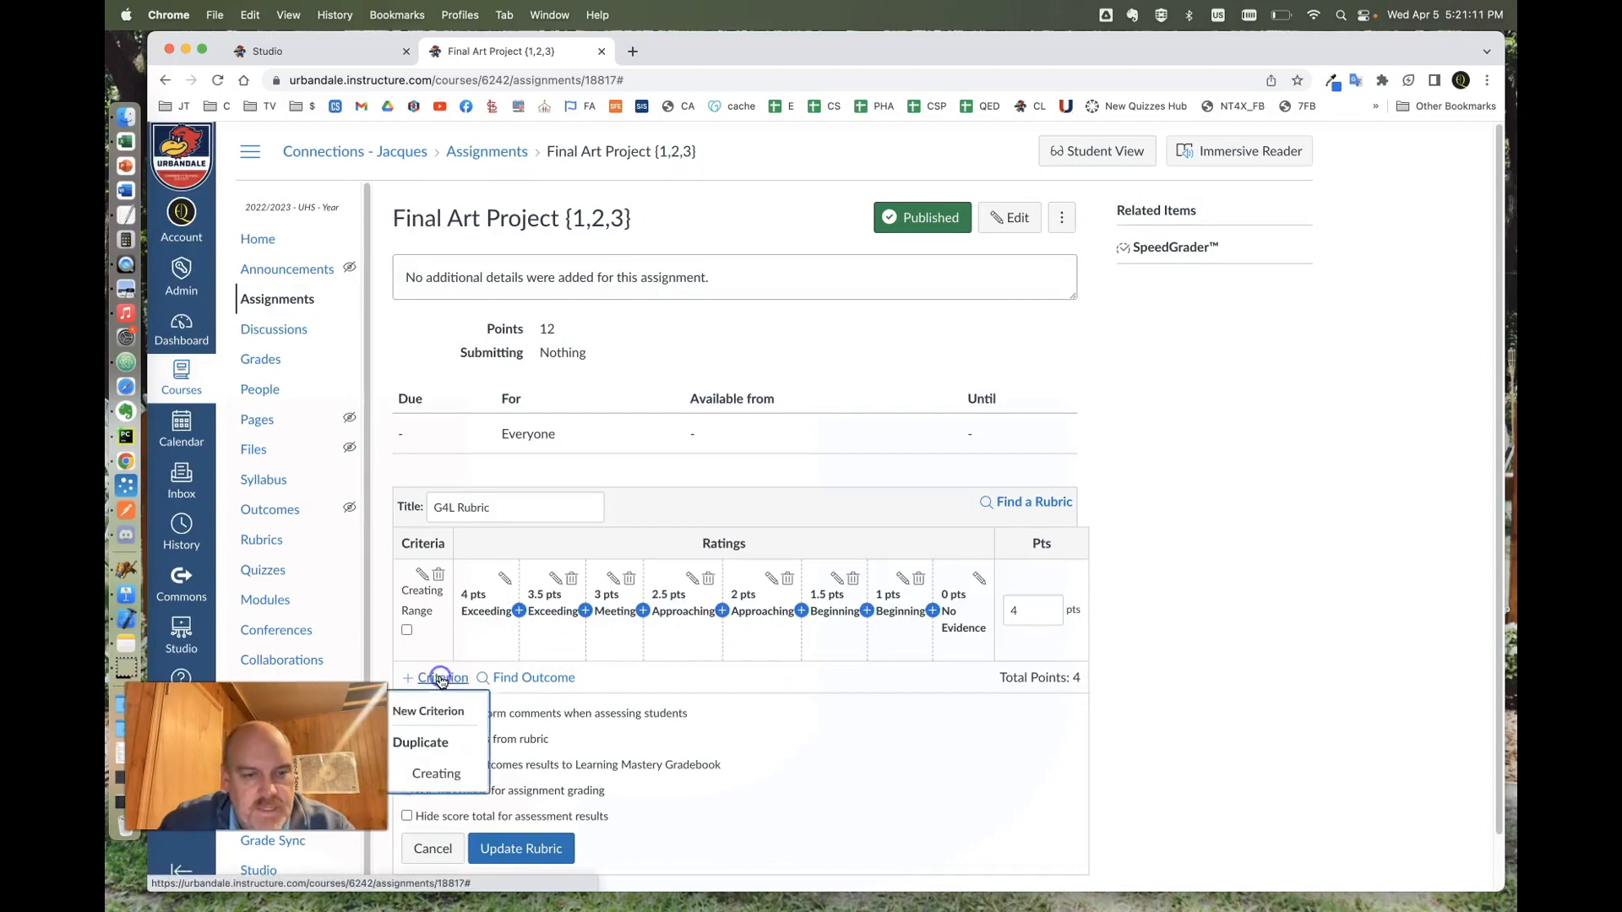
left_click(431, 773)
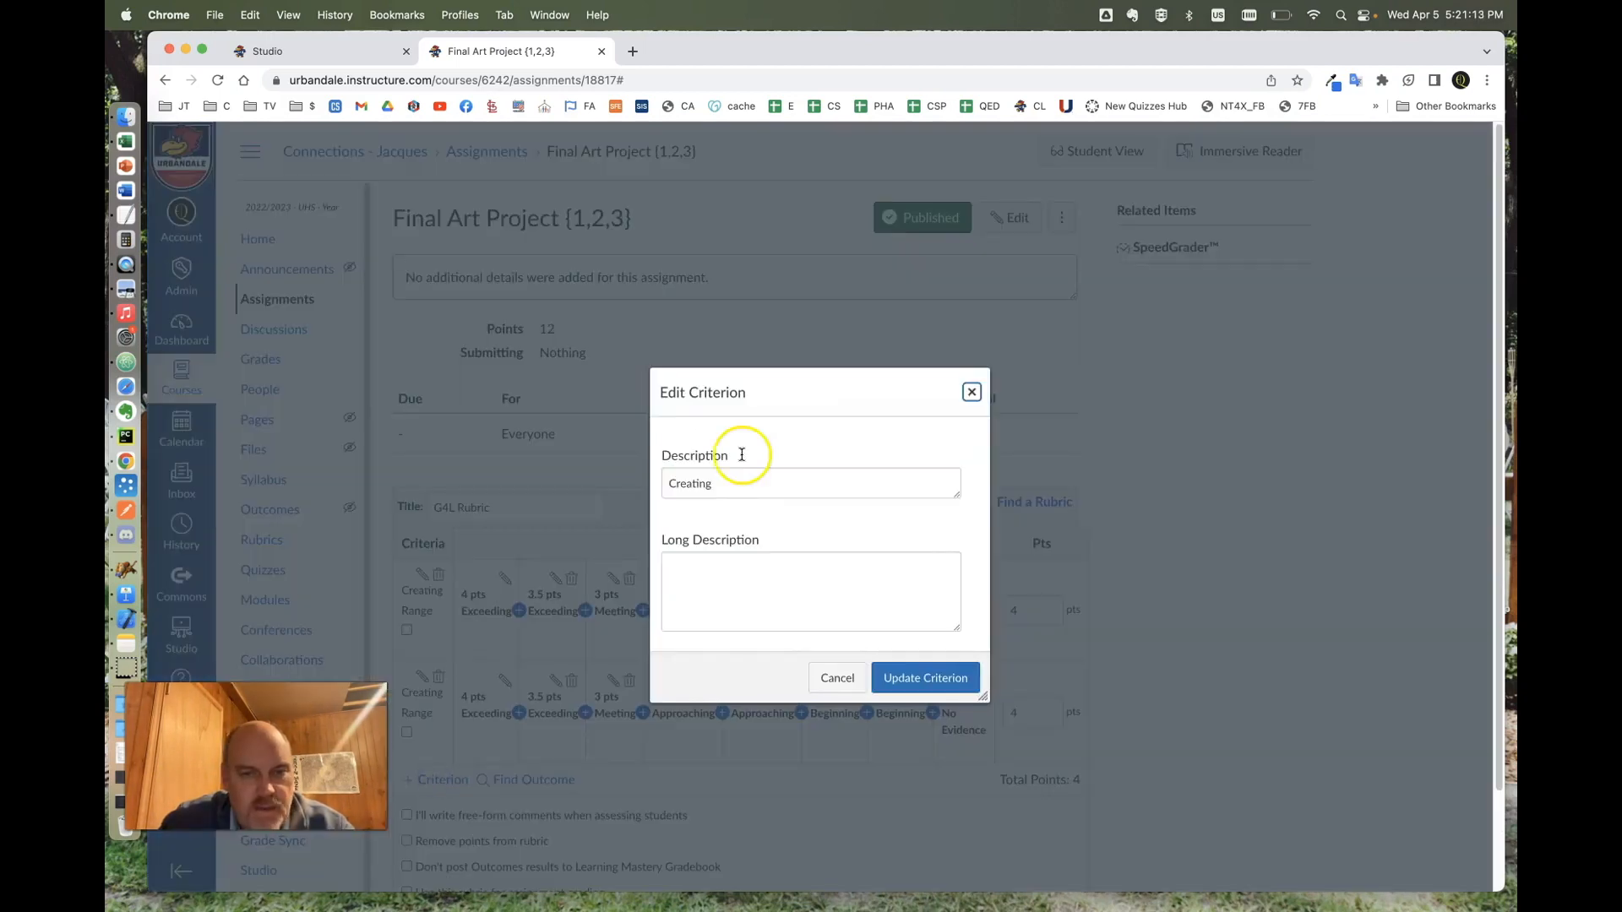
left_click_drag(723, 488, 644, 483)
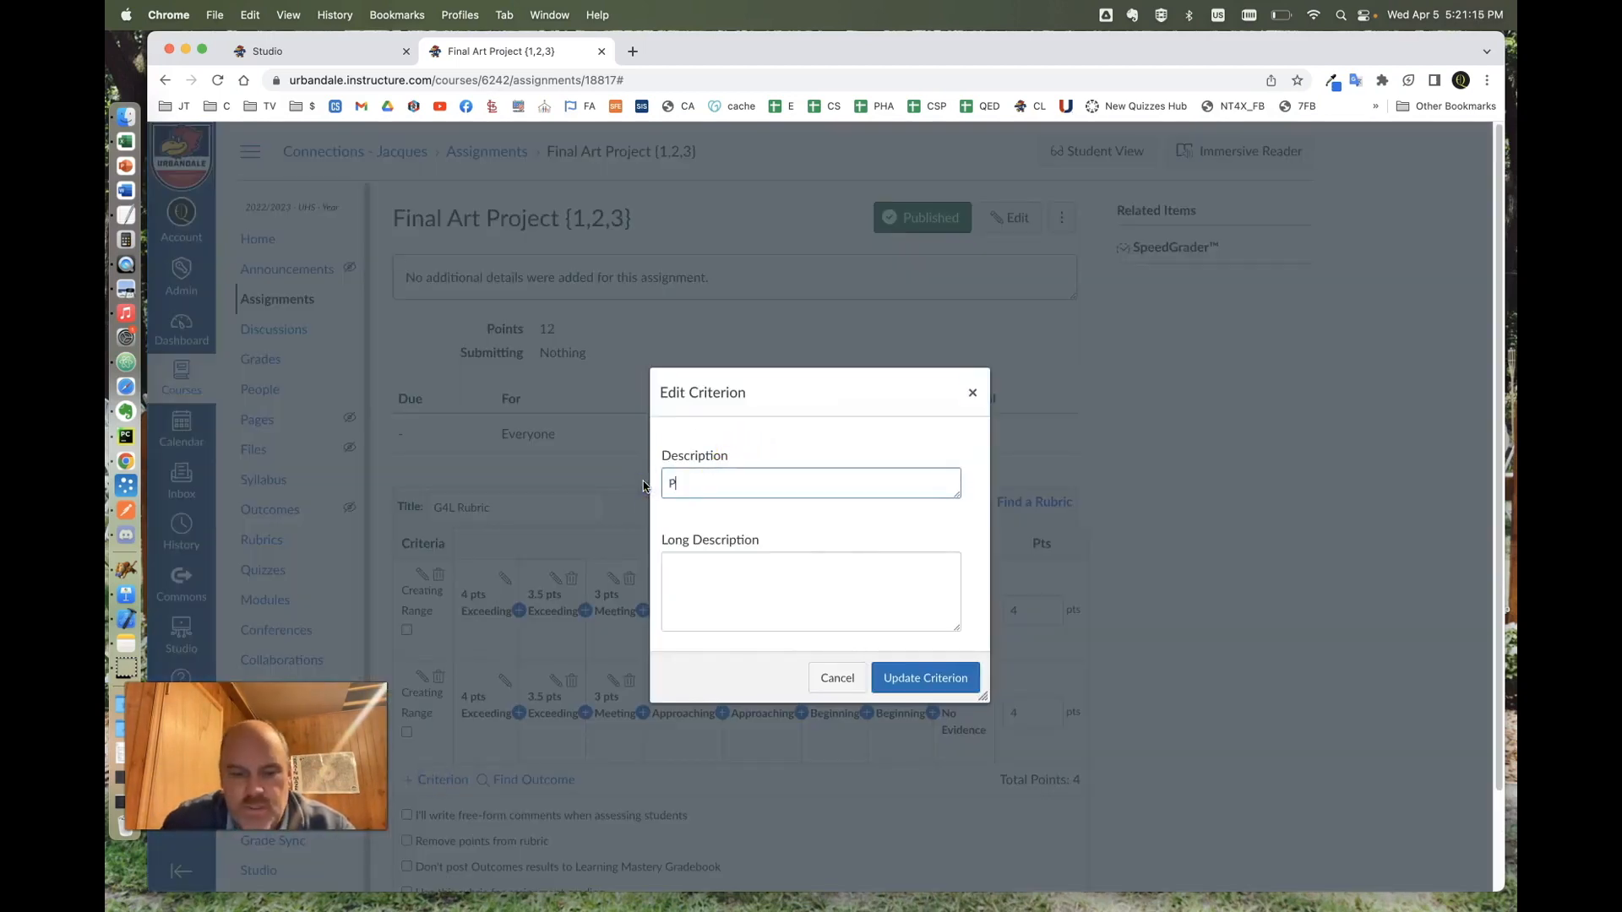
type("Presenting")
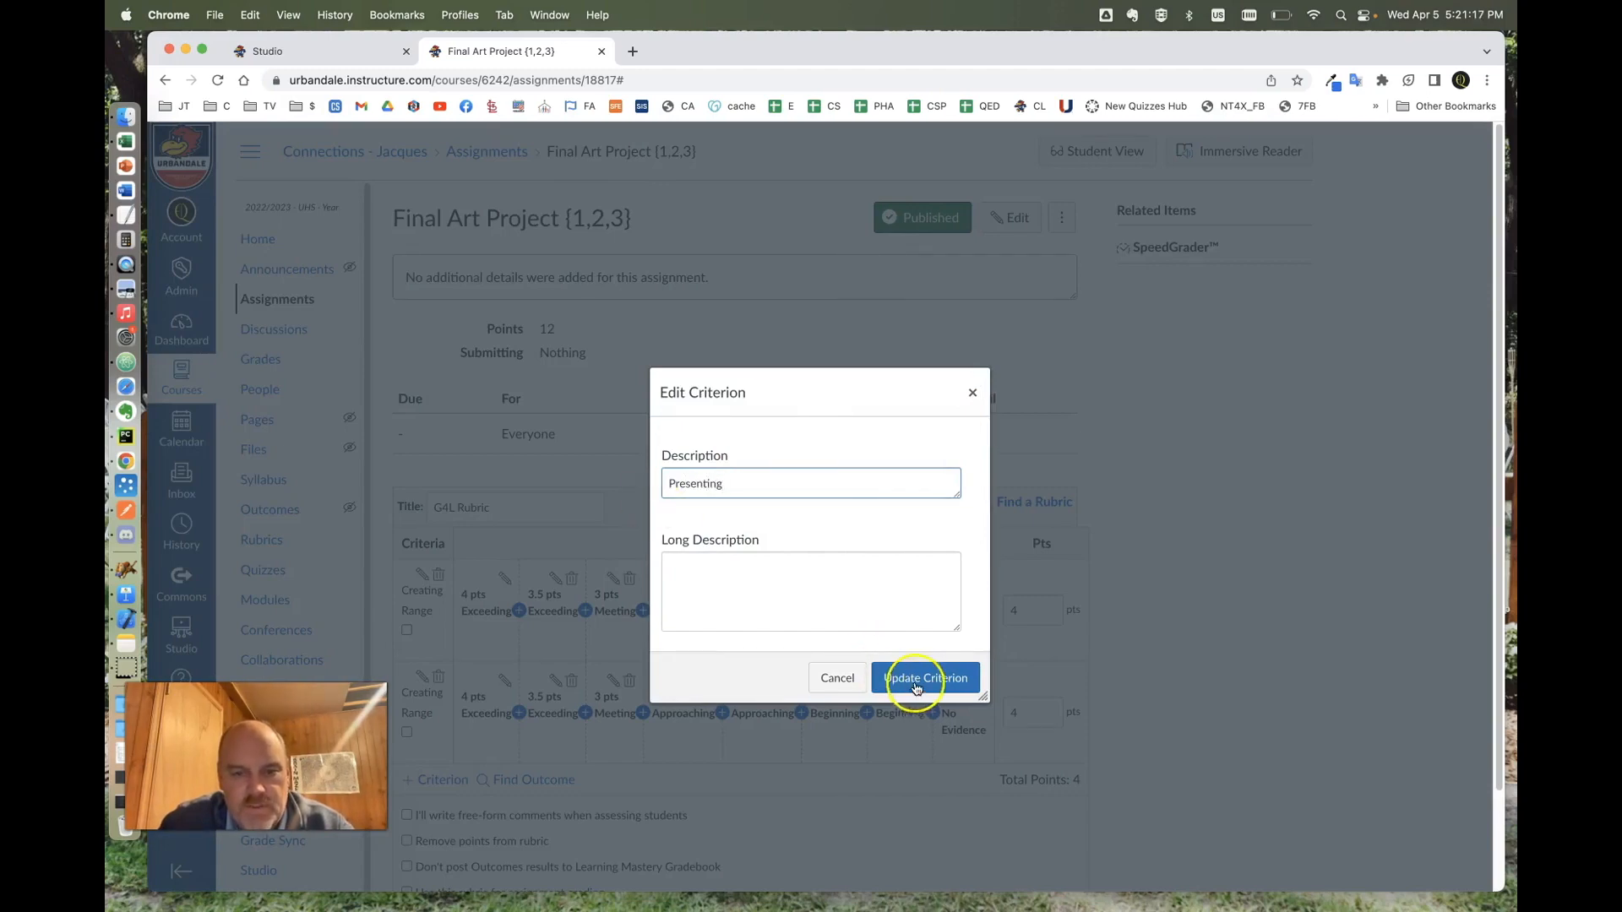
left_click(912, 678)
- Duplicate the "Presenting" criterion and change the copy's description to "Responsing"
left_click(430, 782)
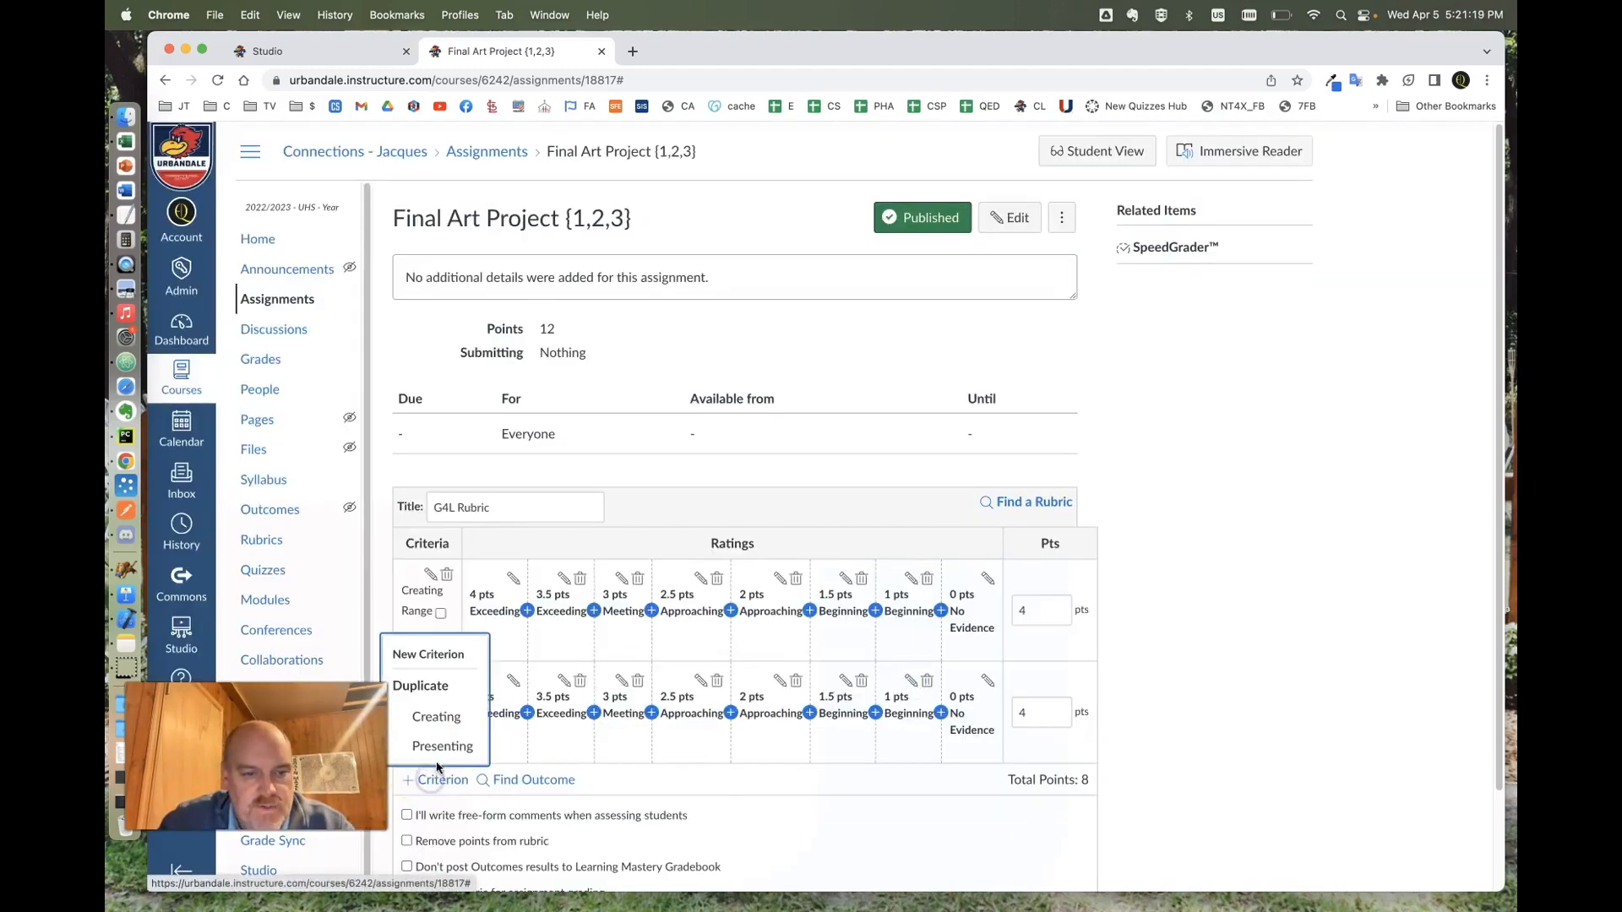
left_click(446, 749)
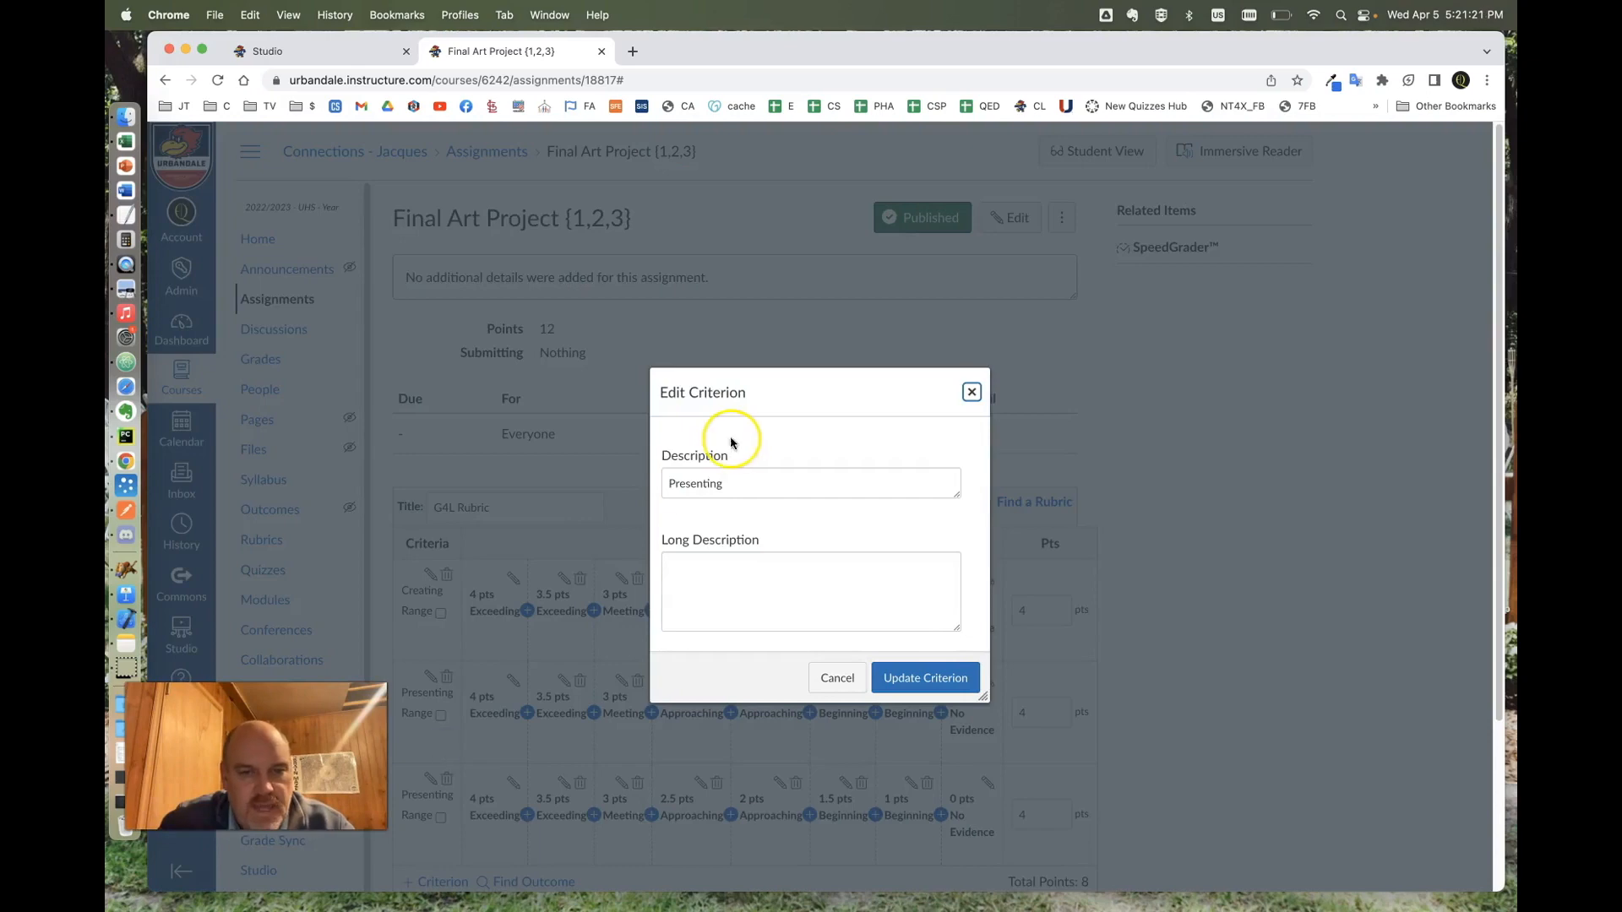
left_click_drag(731, 484, 634, 486)
type("Respons")
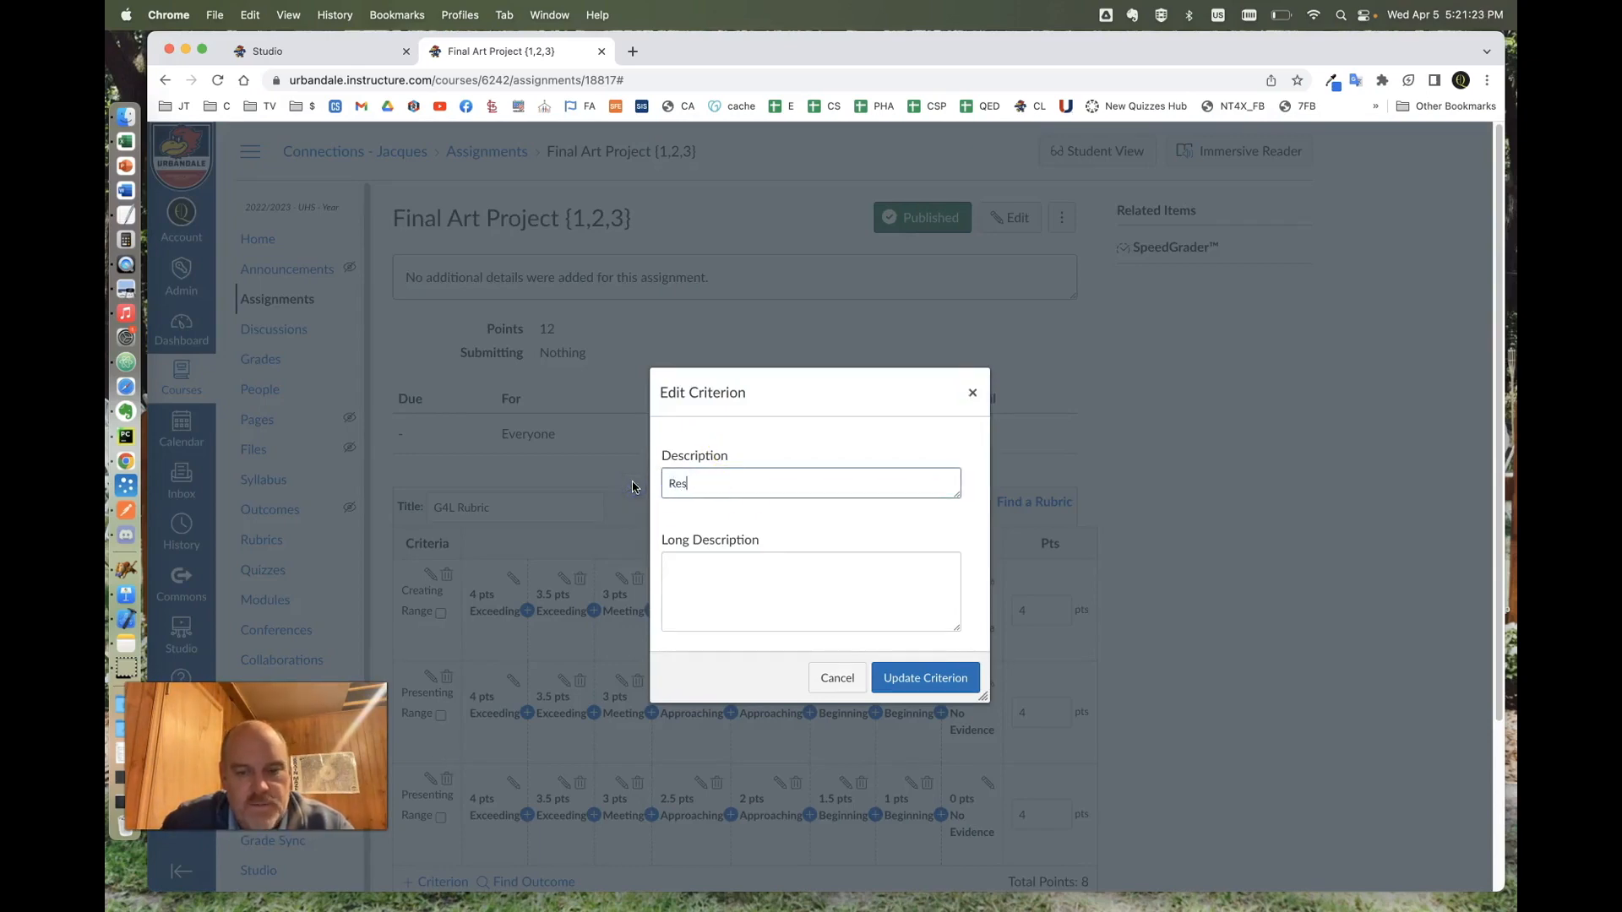
left_click(924, 677)
- Use the three-criterion rubric for assignment grading and save the updated rubric
scroll(1187, 589, "down", 3)
scroll(1187, 589, "down", 2)
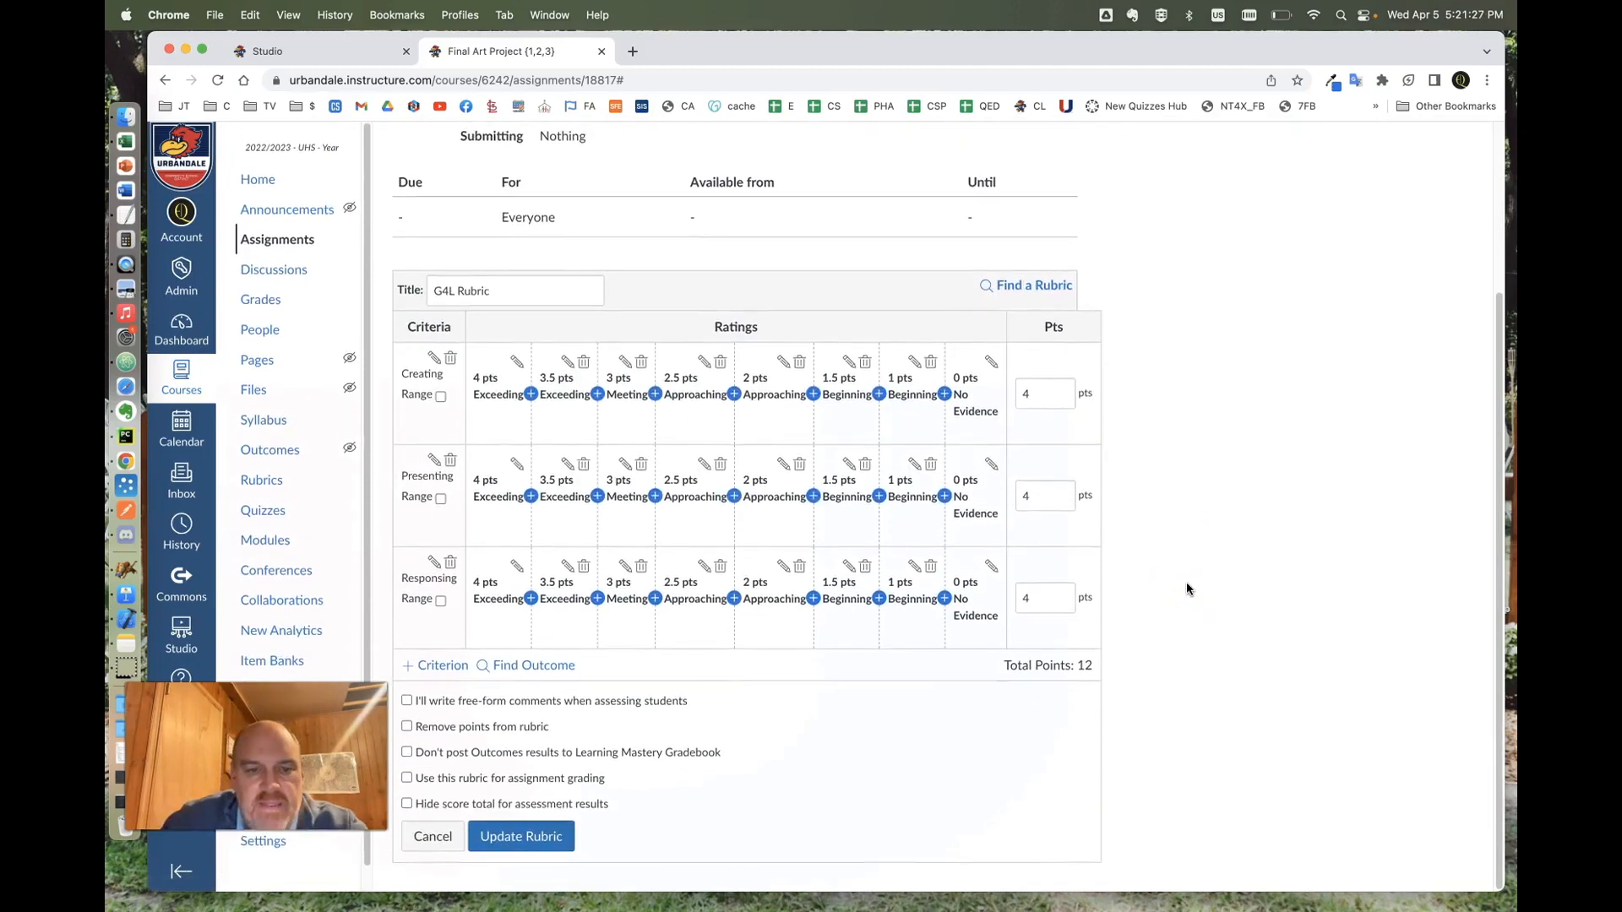
left_click(407, 780)
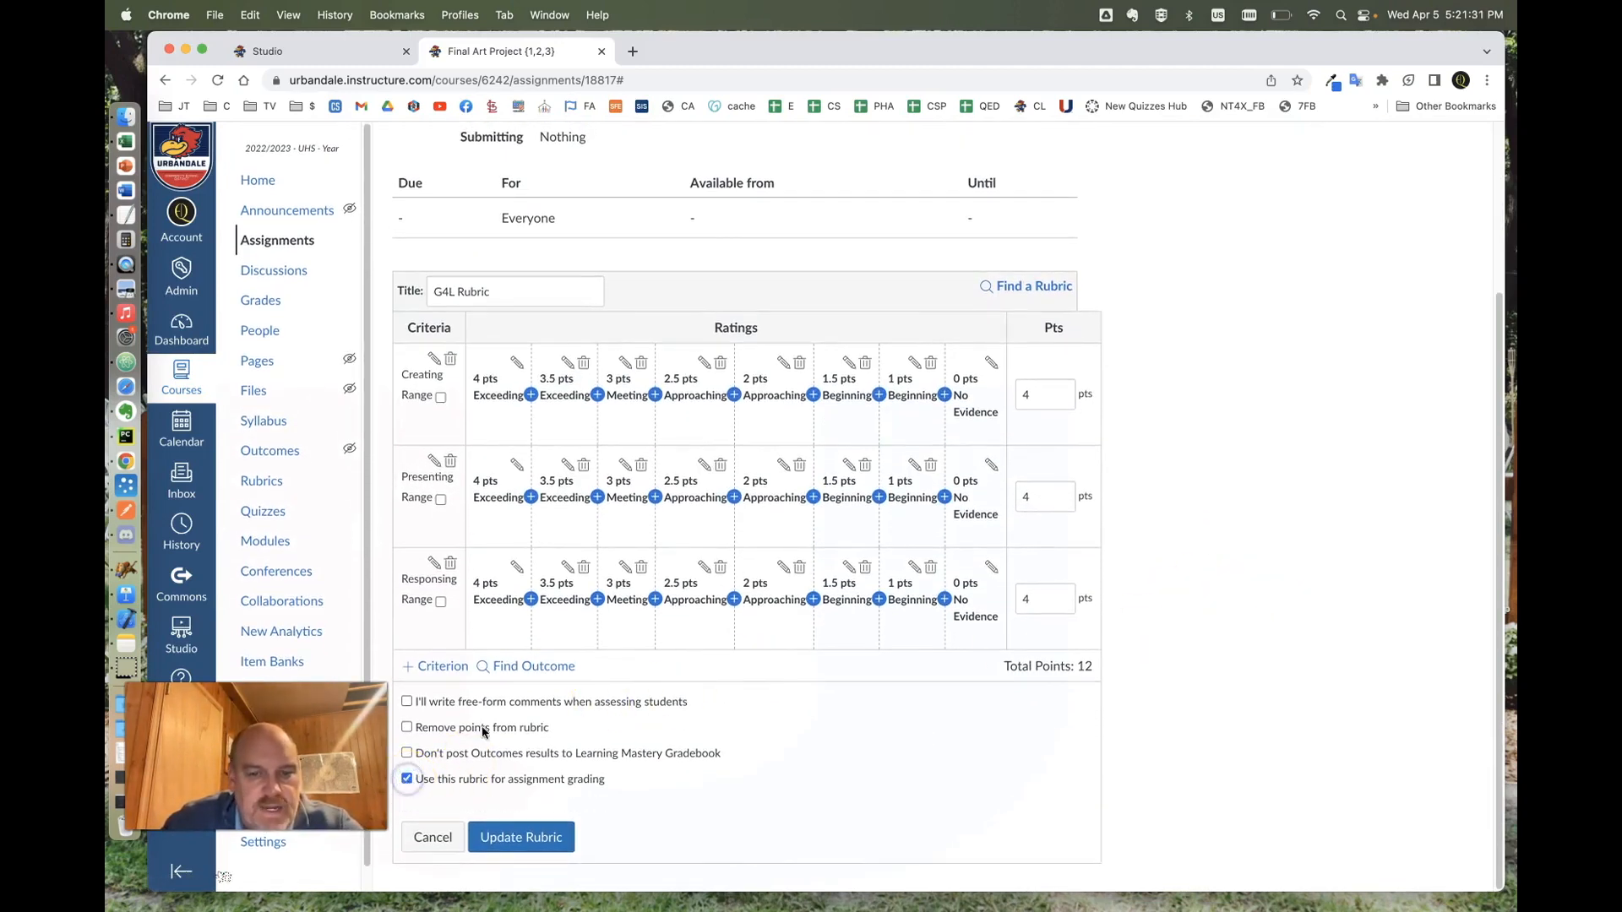
left_click(522, 845)
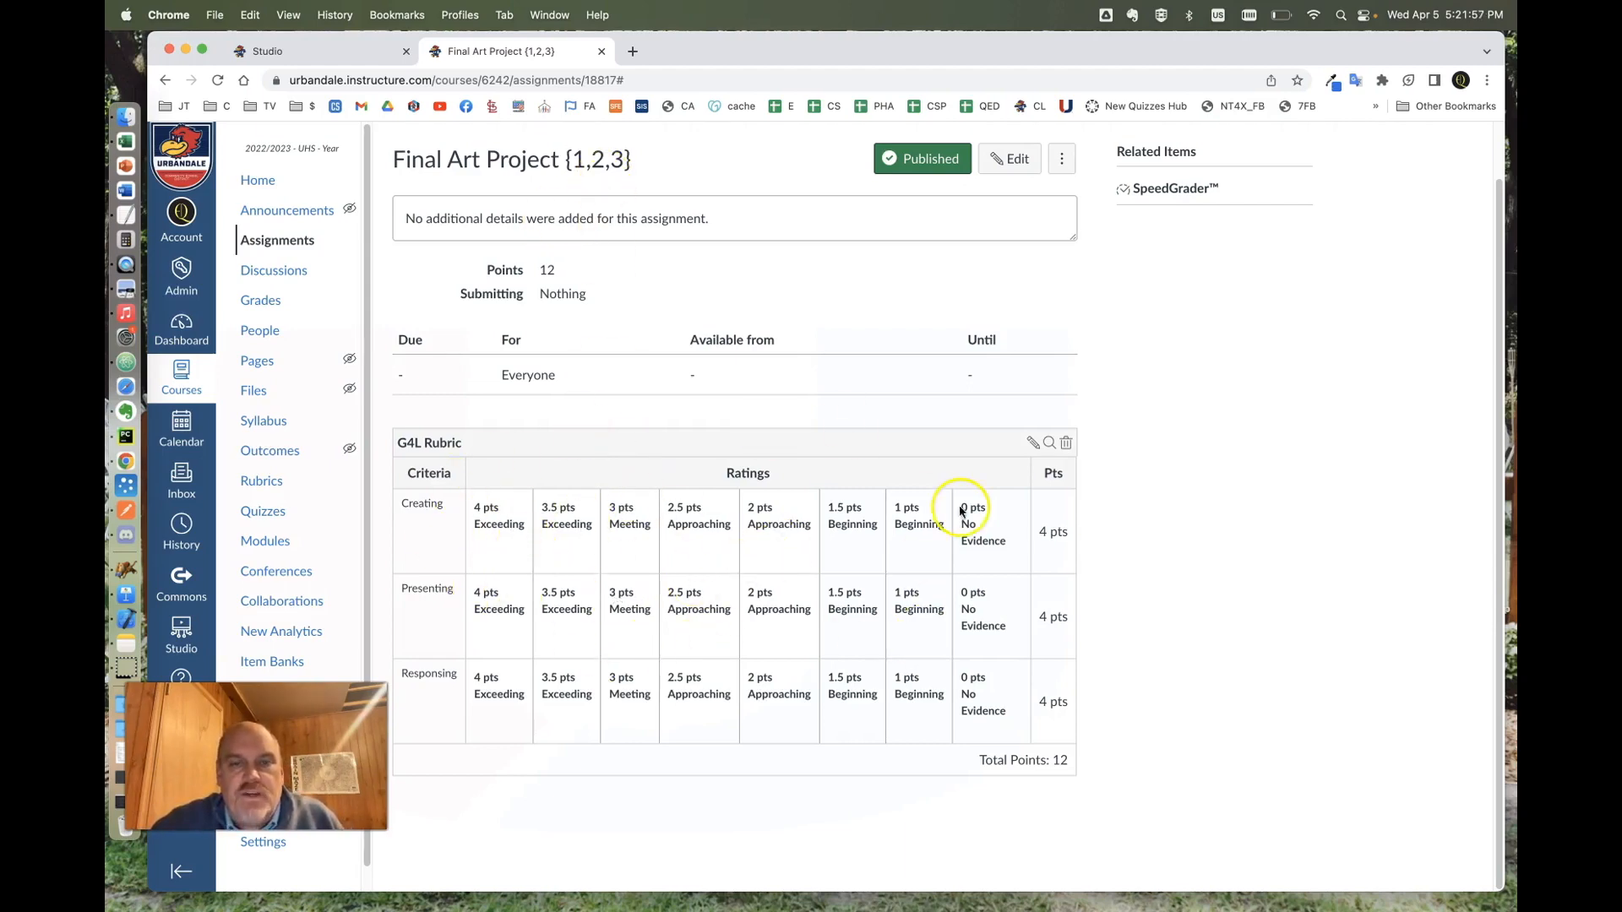
- Open the Grading 4 Learning (G4L) item in the course's Welcome module and check its Art Level 1 course selection
scroll(1171, 466, "up", 2)
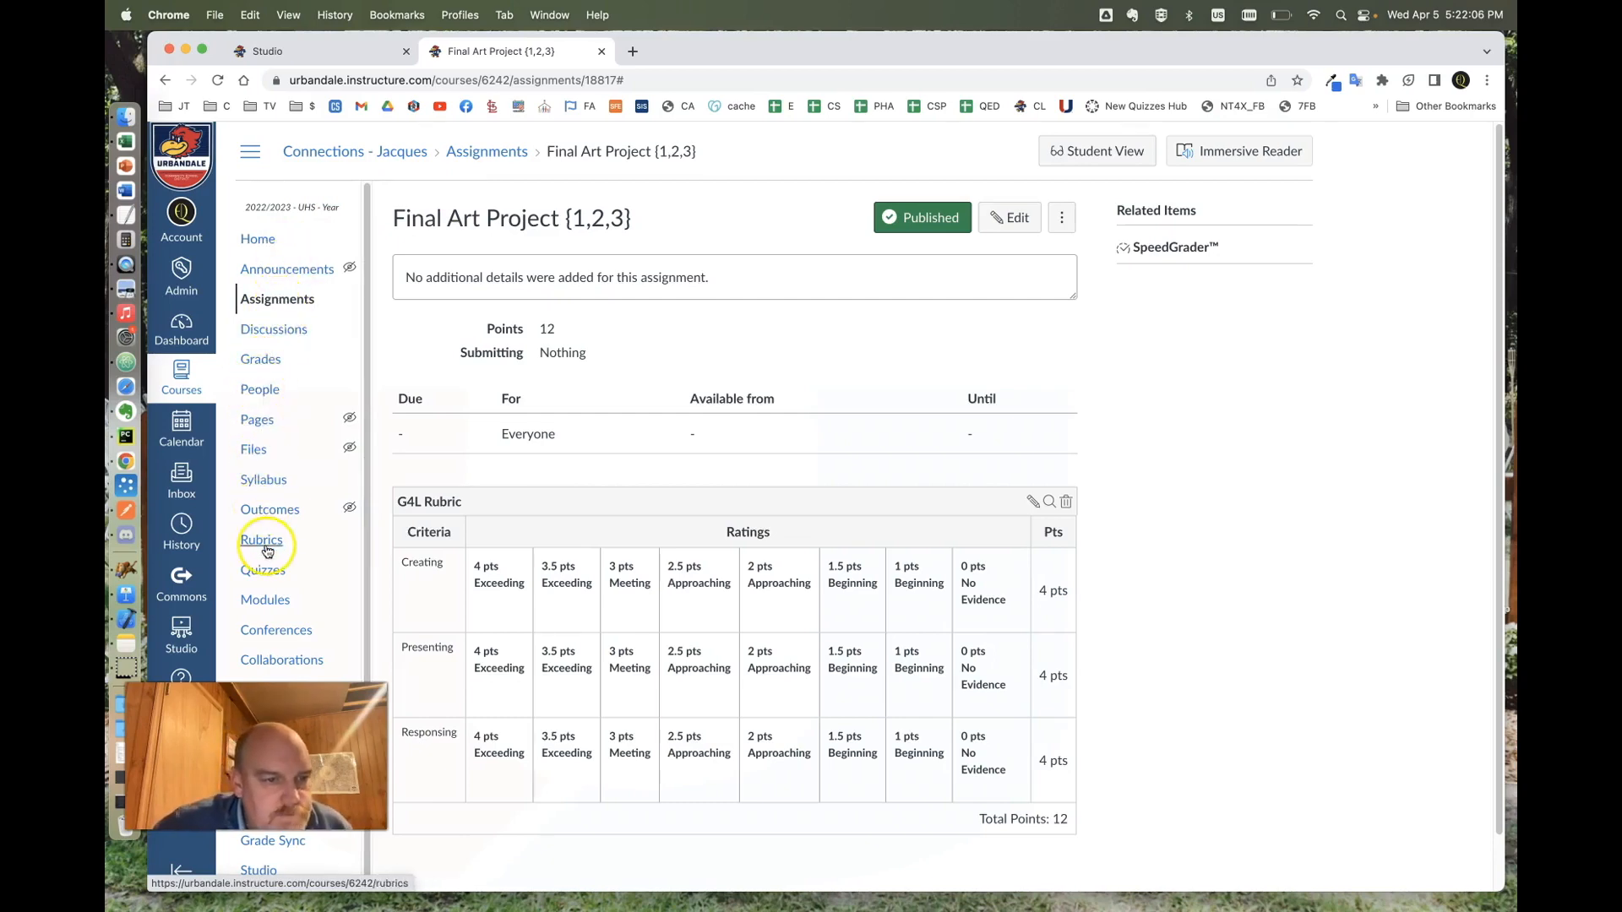
scroll(257, 443, "down", 1)
left_click(261, 576)
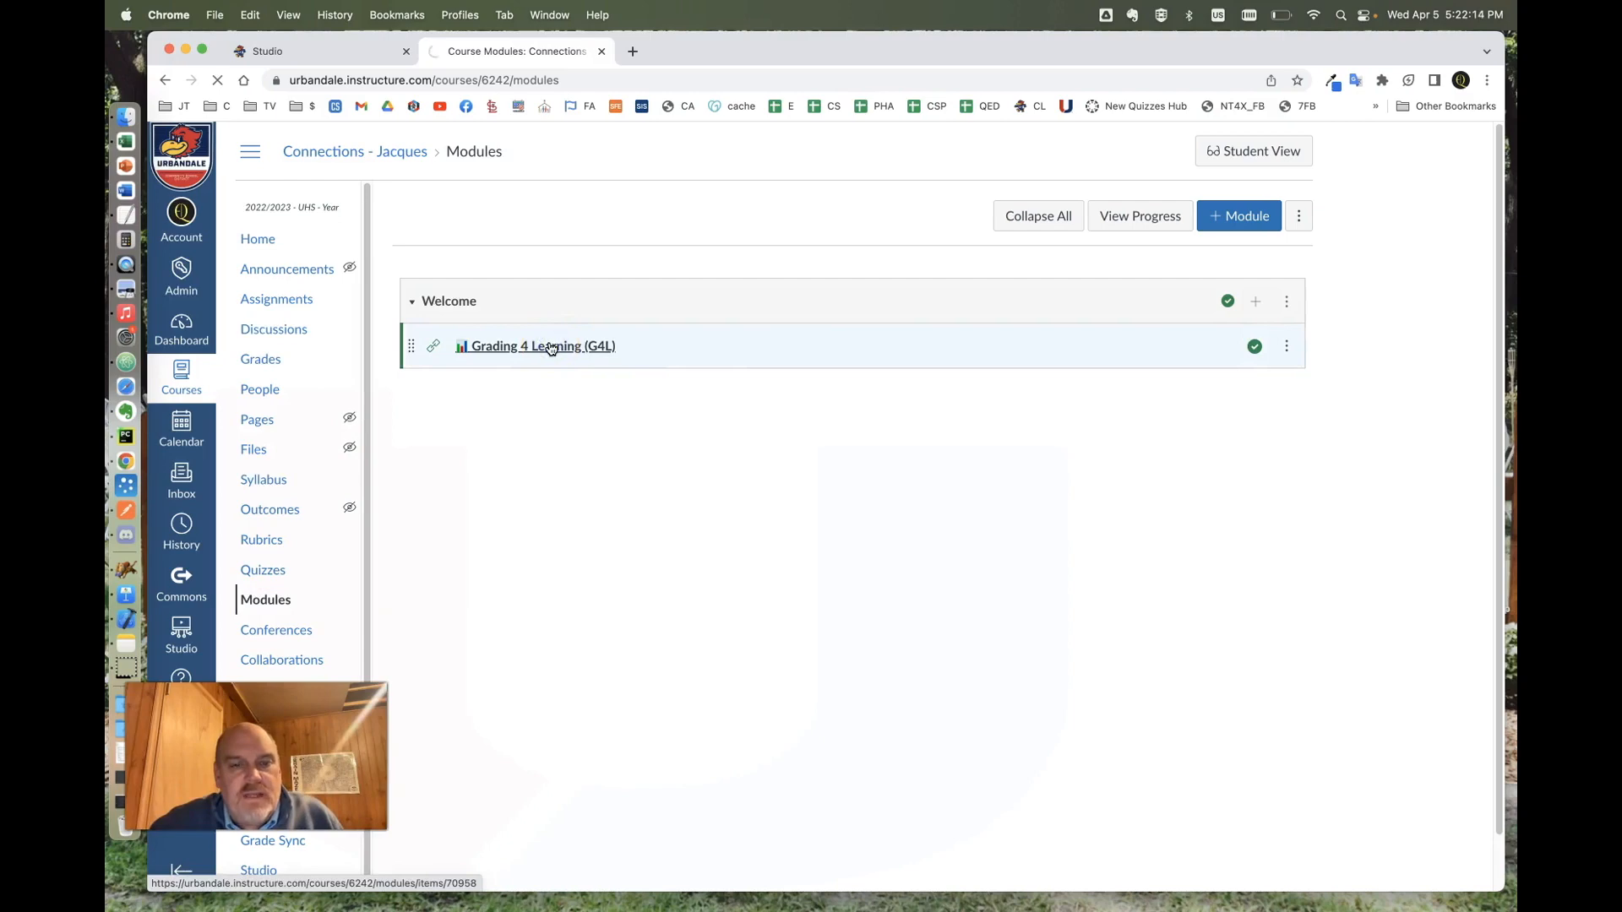
left_click(550, 347)
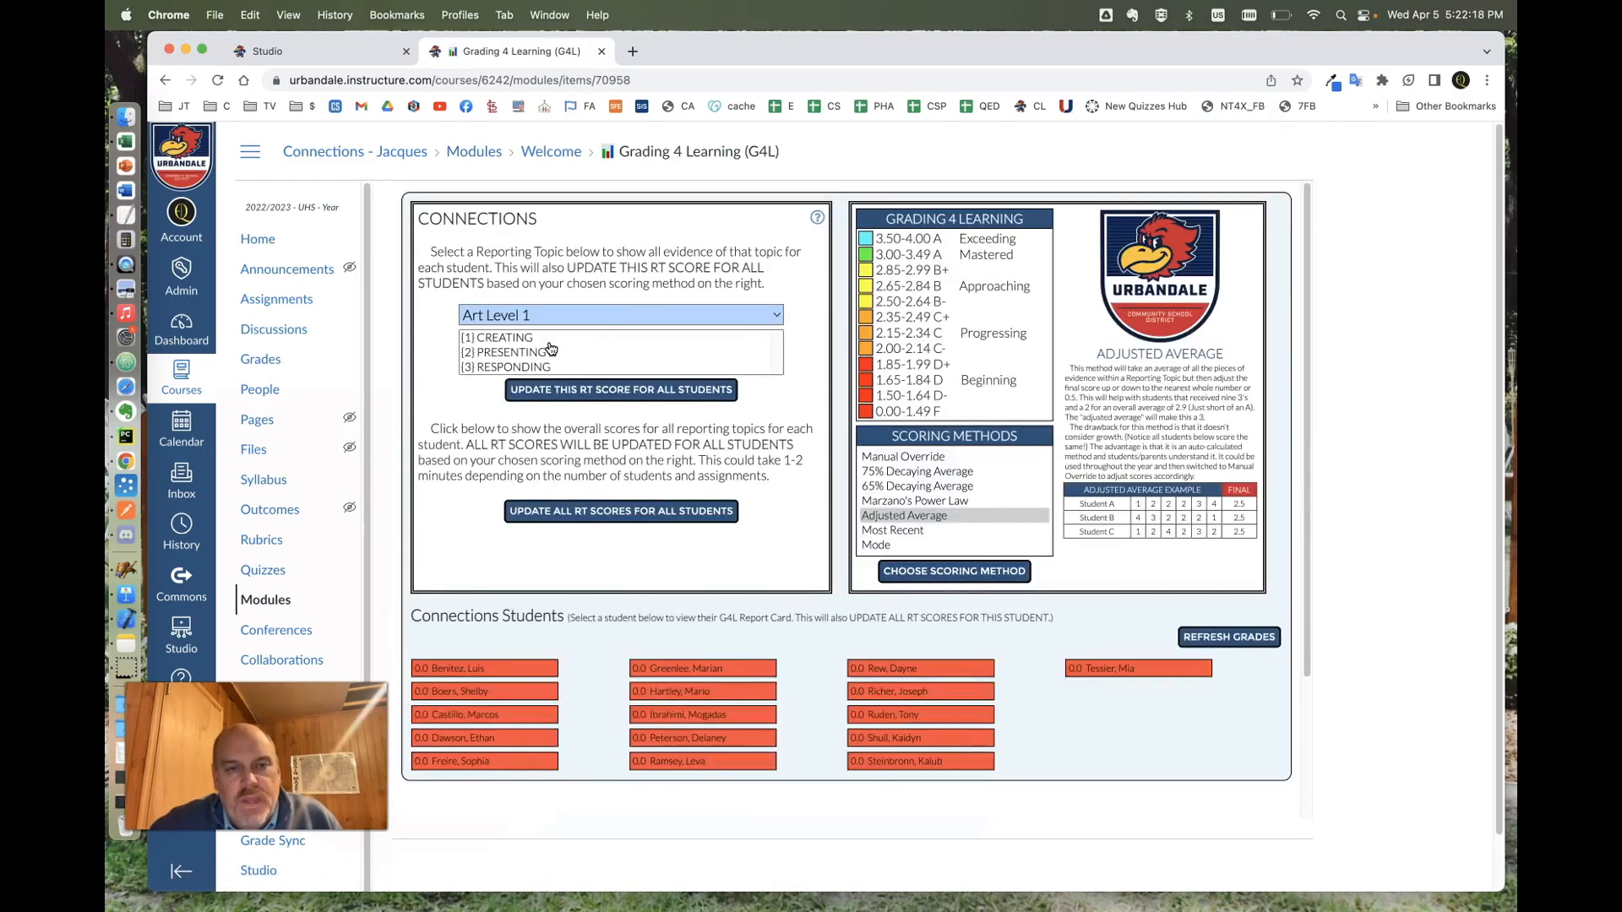
left_click(683, 315)
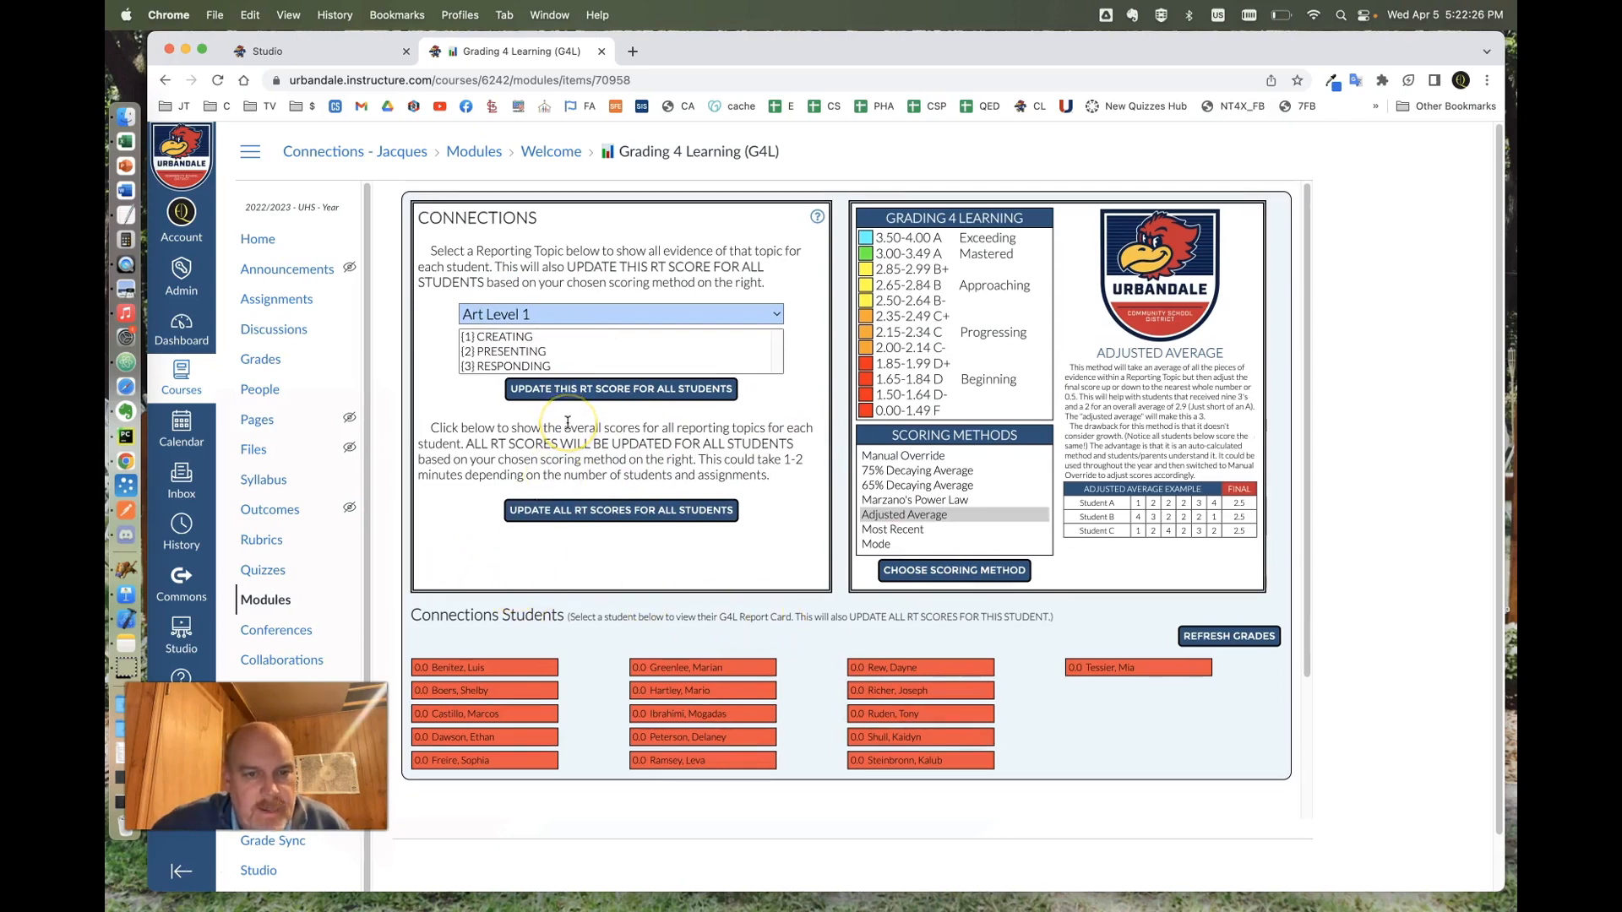
- Open the second listed student's G4L report card and move its window to the middle of the display
scroll(568, 422, "down", 1)
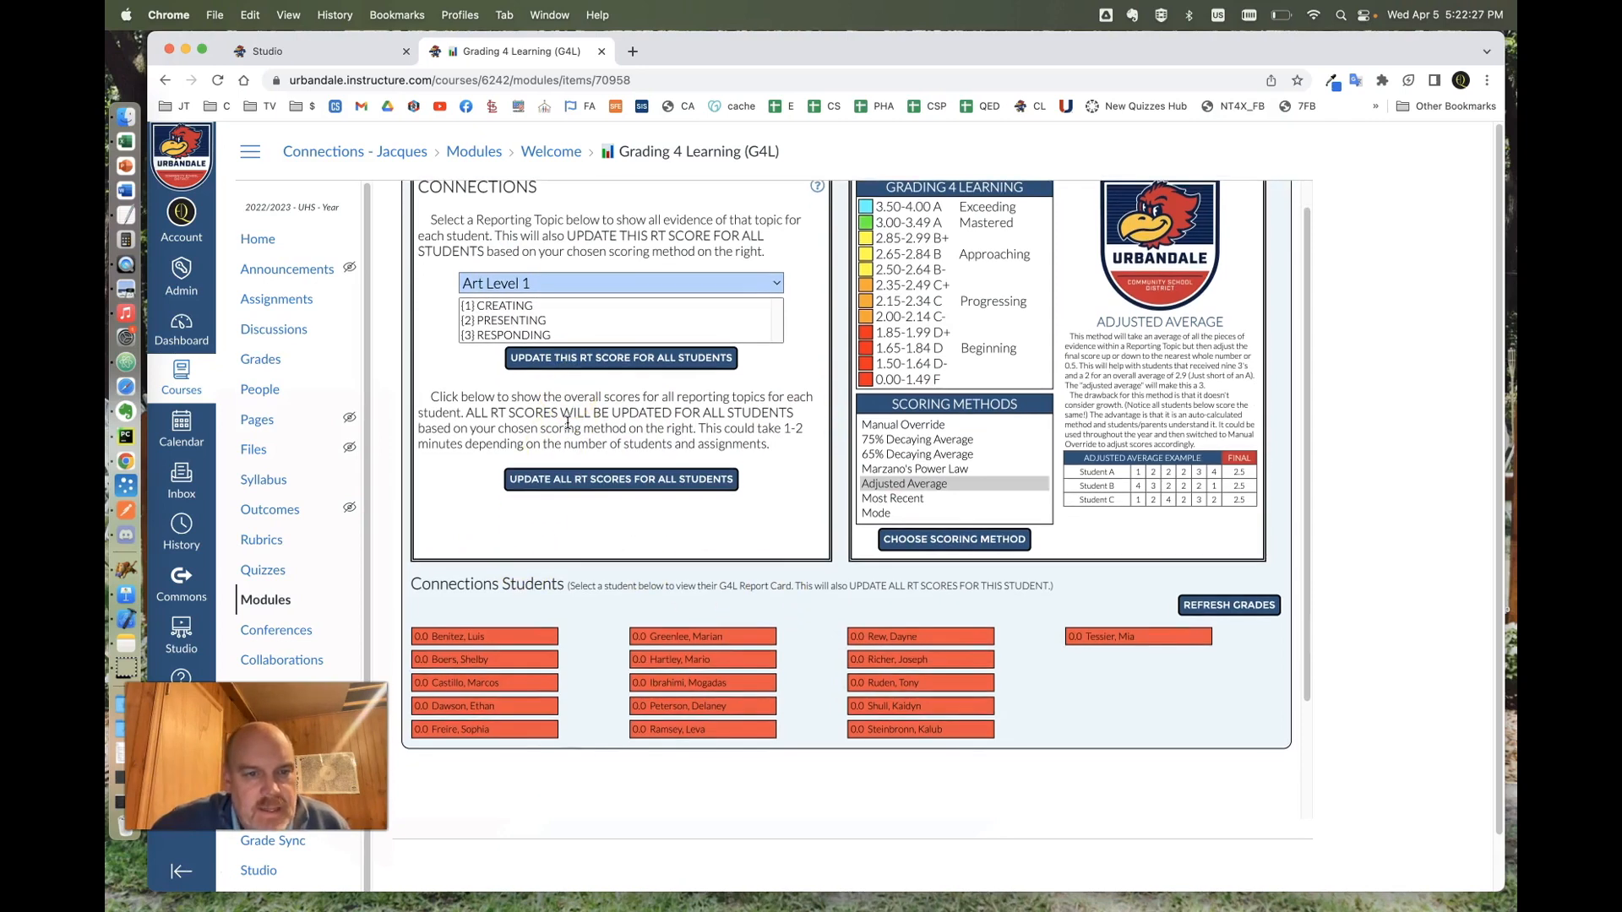
left_click(474, 662)
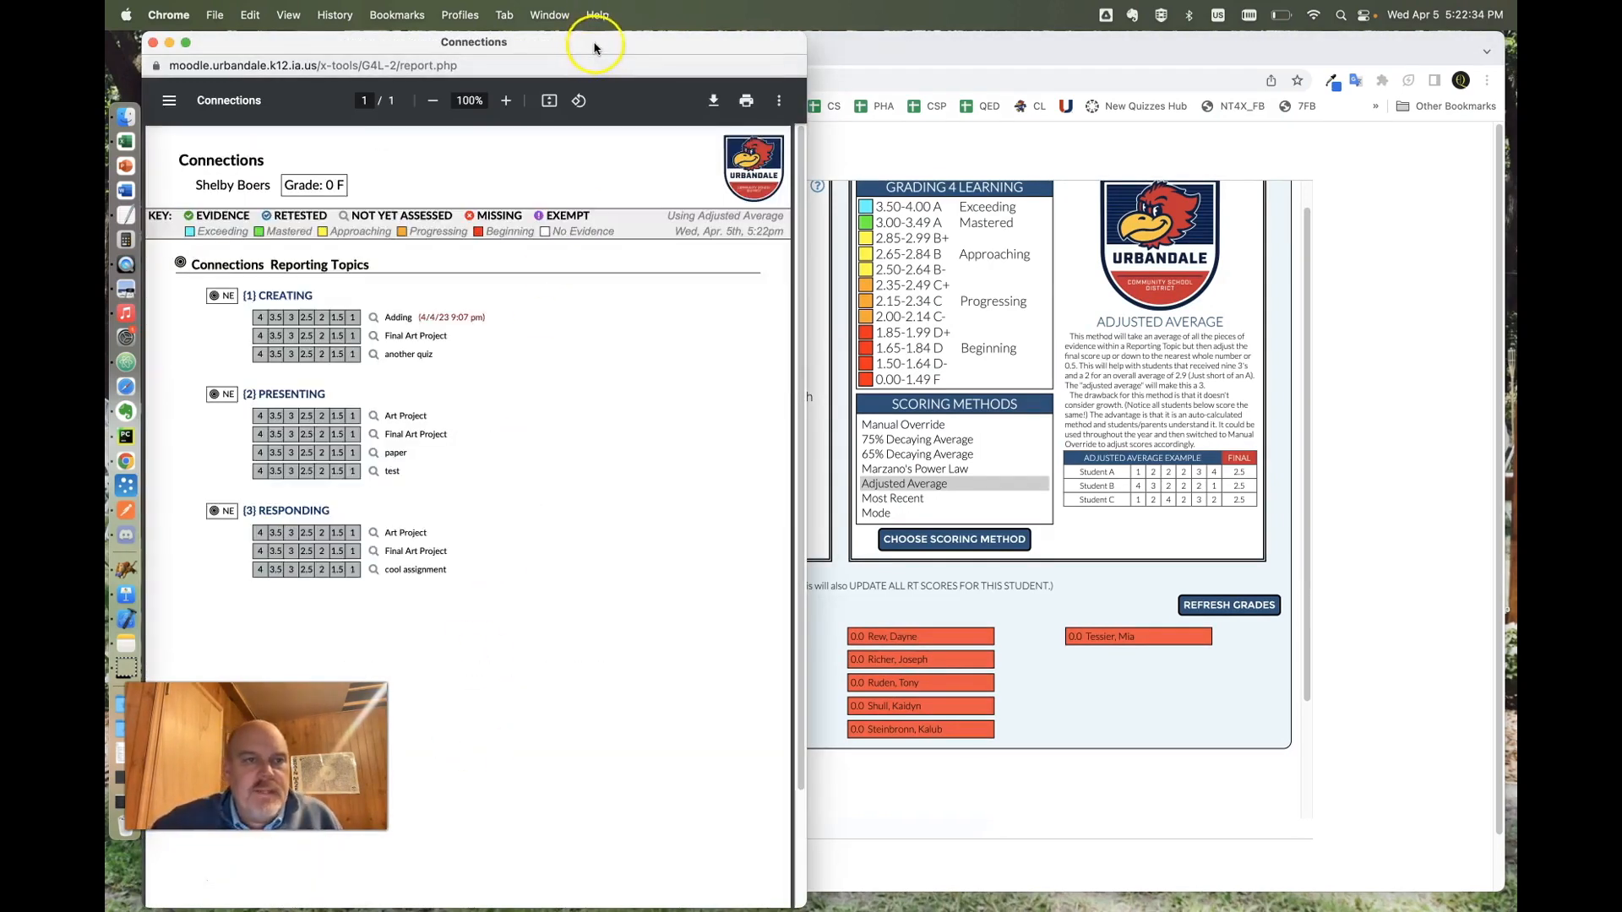
left_click_drag(594, 48, 866, 50)
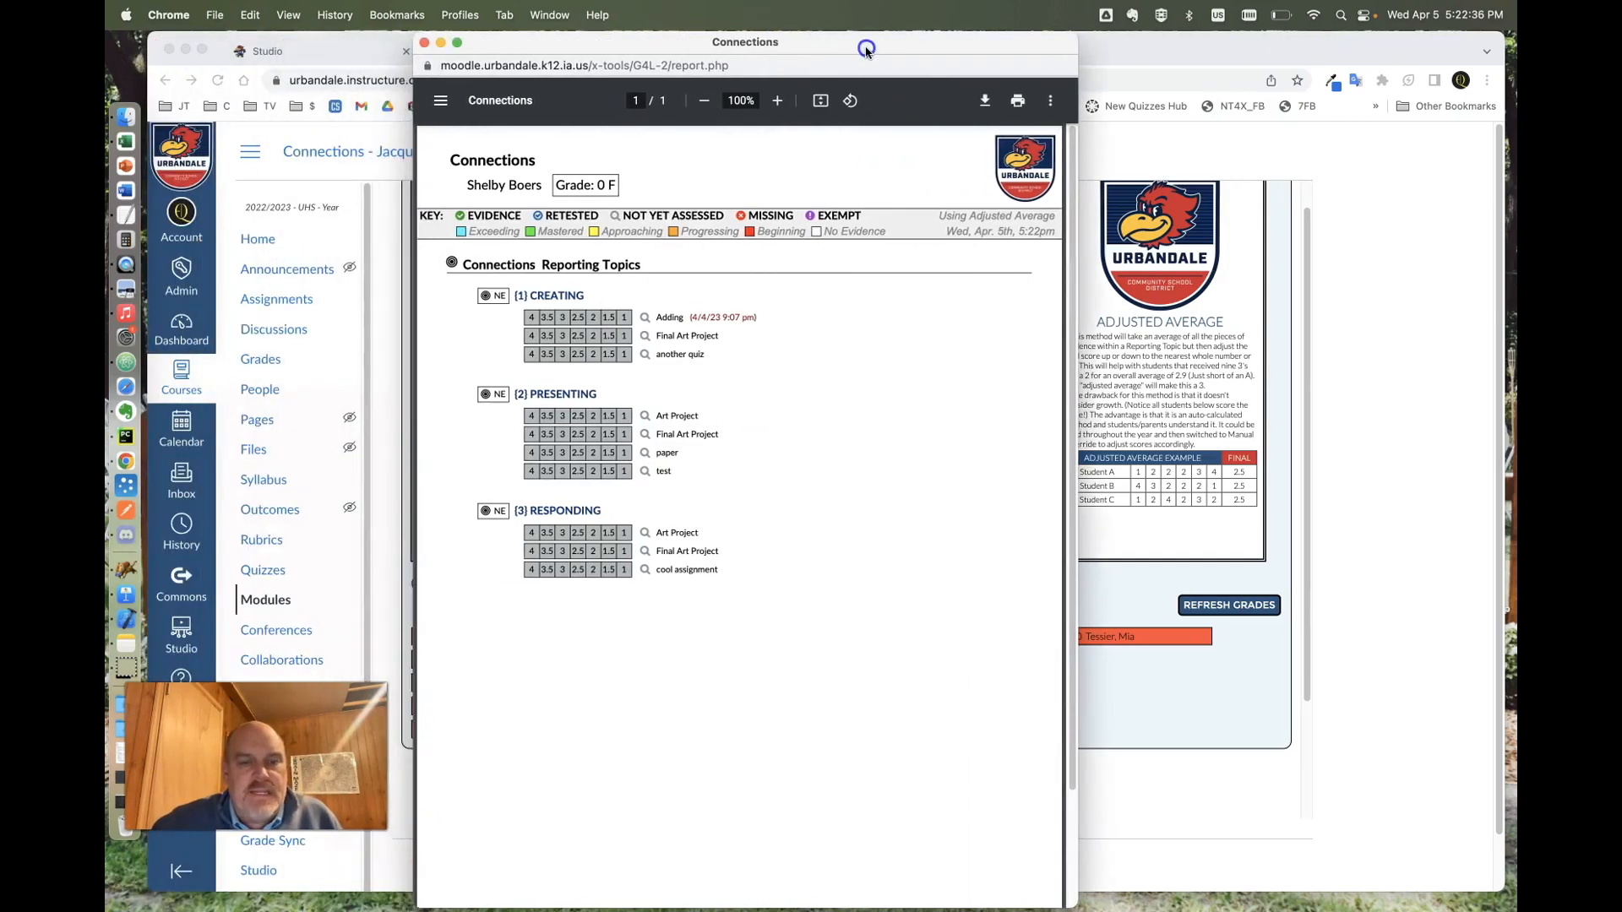
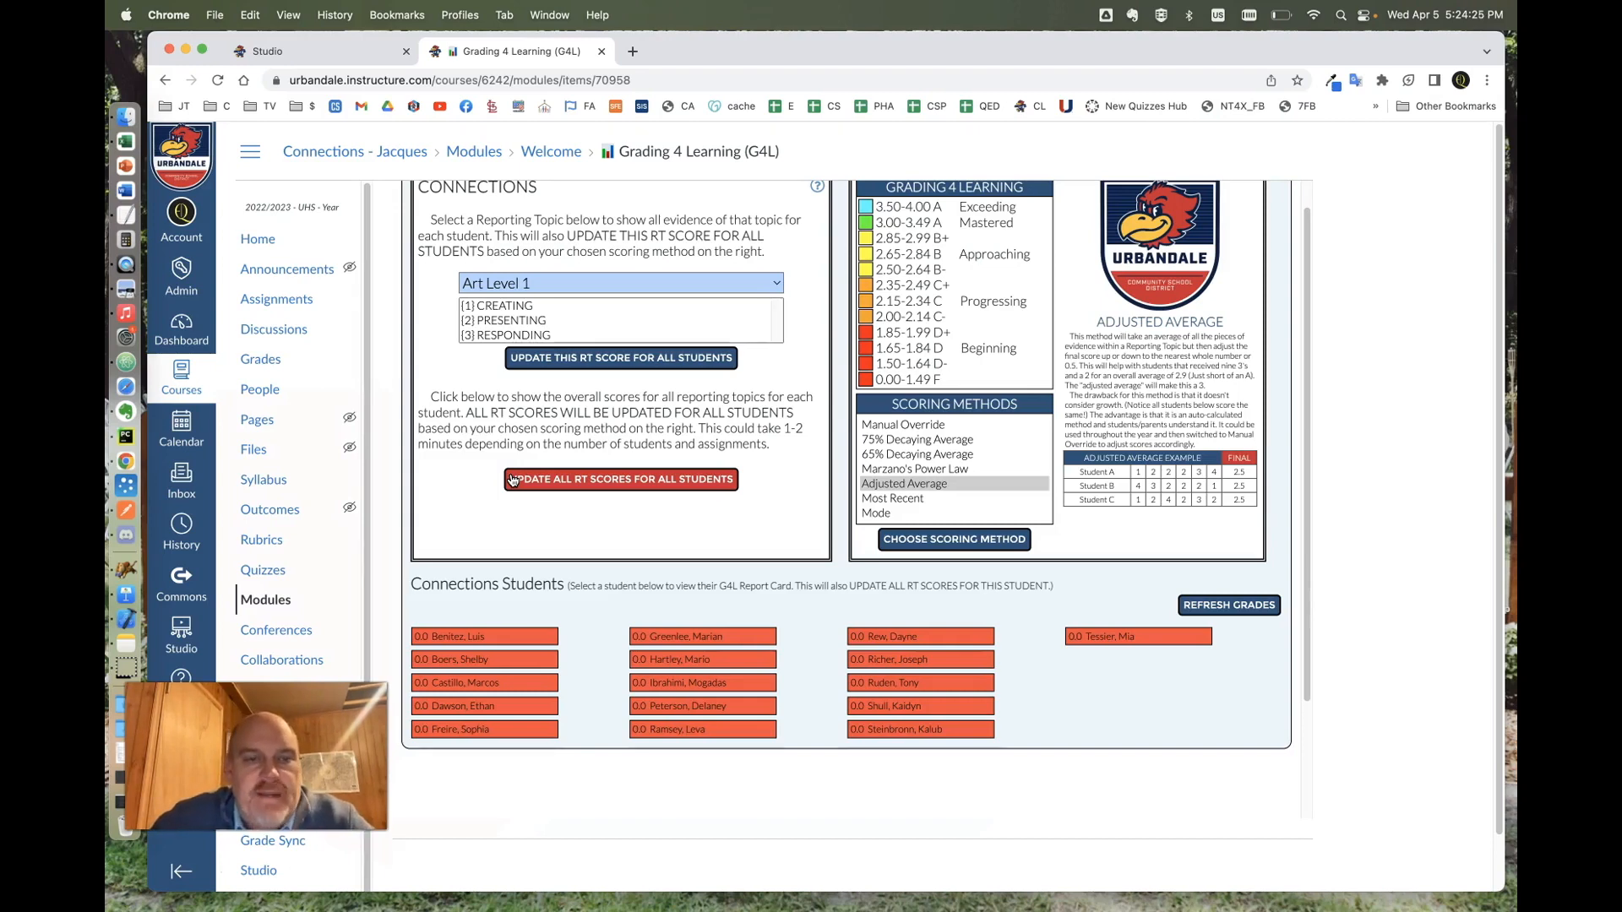
- Open the Connections course's gradebook
left_click(512, 479)
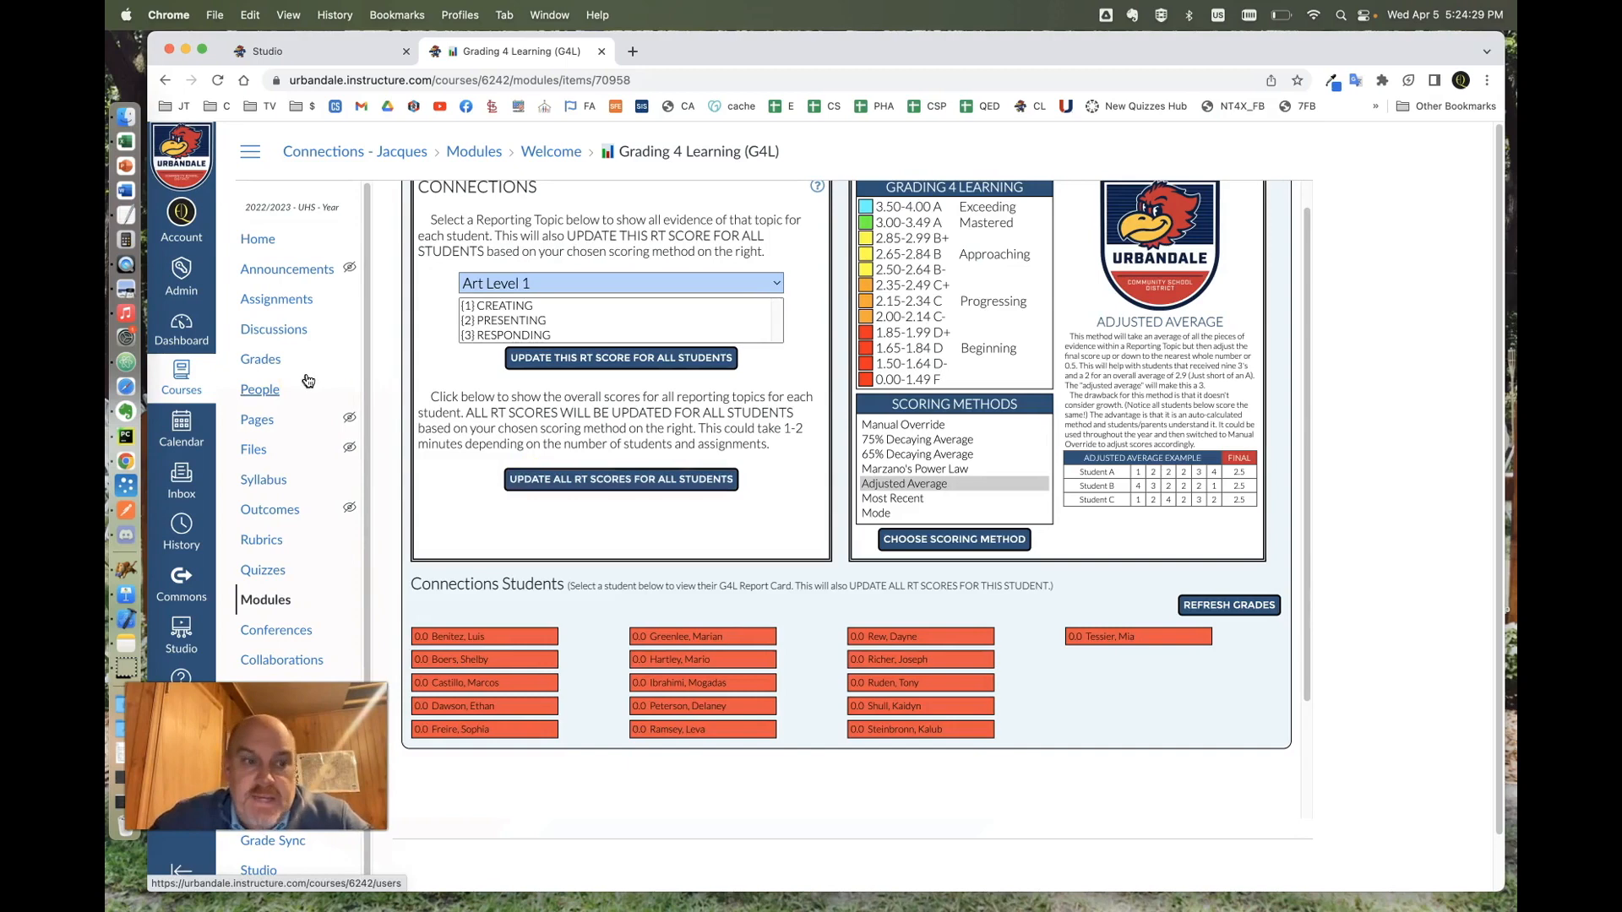
left_click(259, 364)
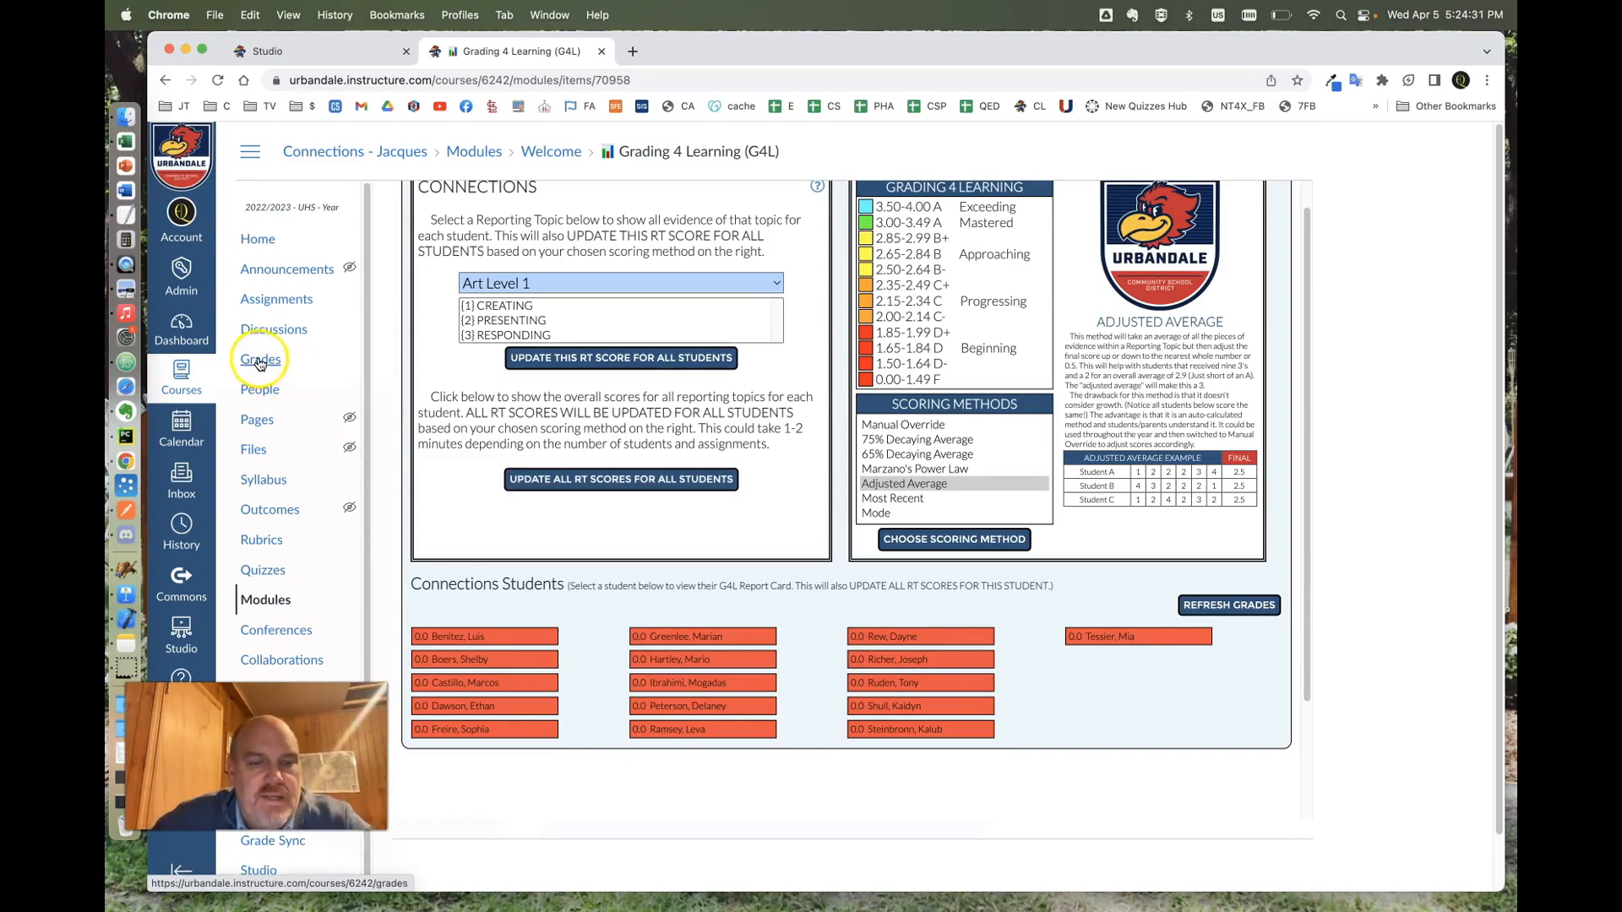
left_click(261, 361)
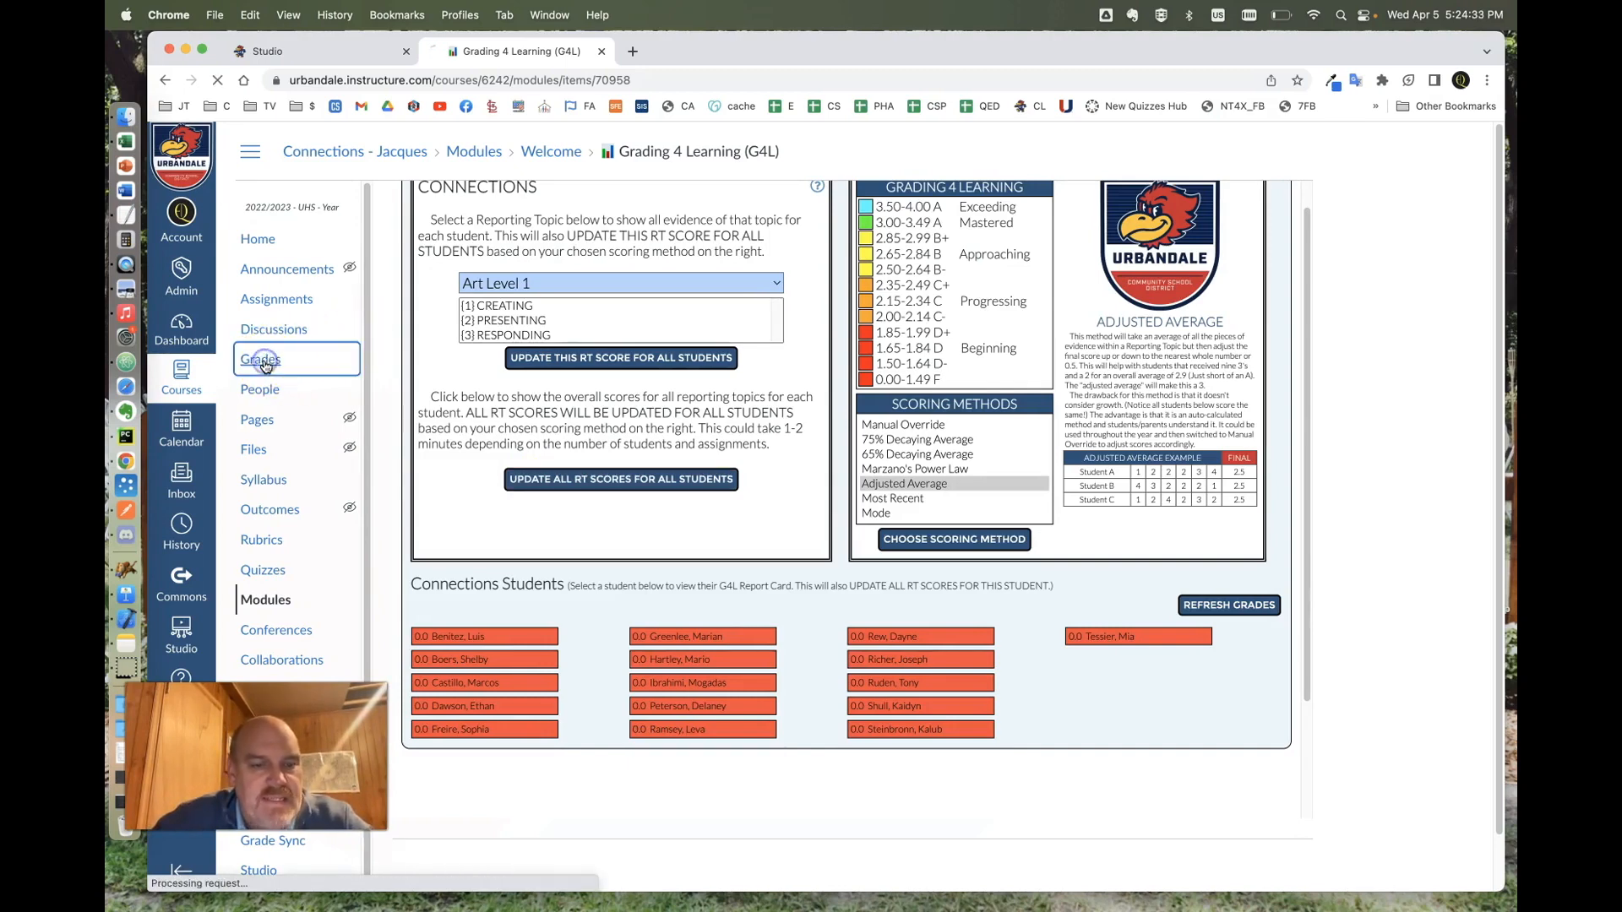
left_click(636, 373)
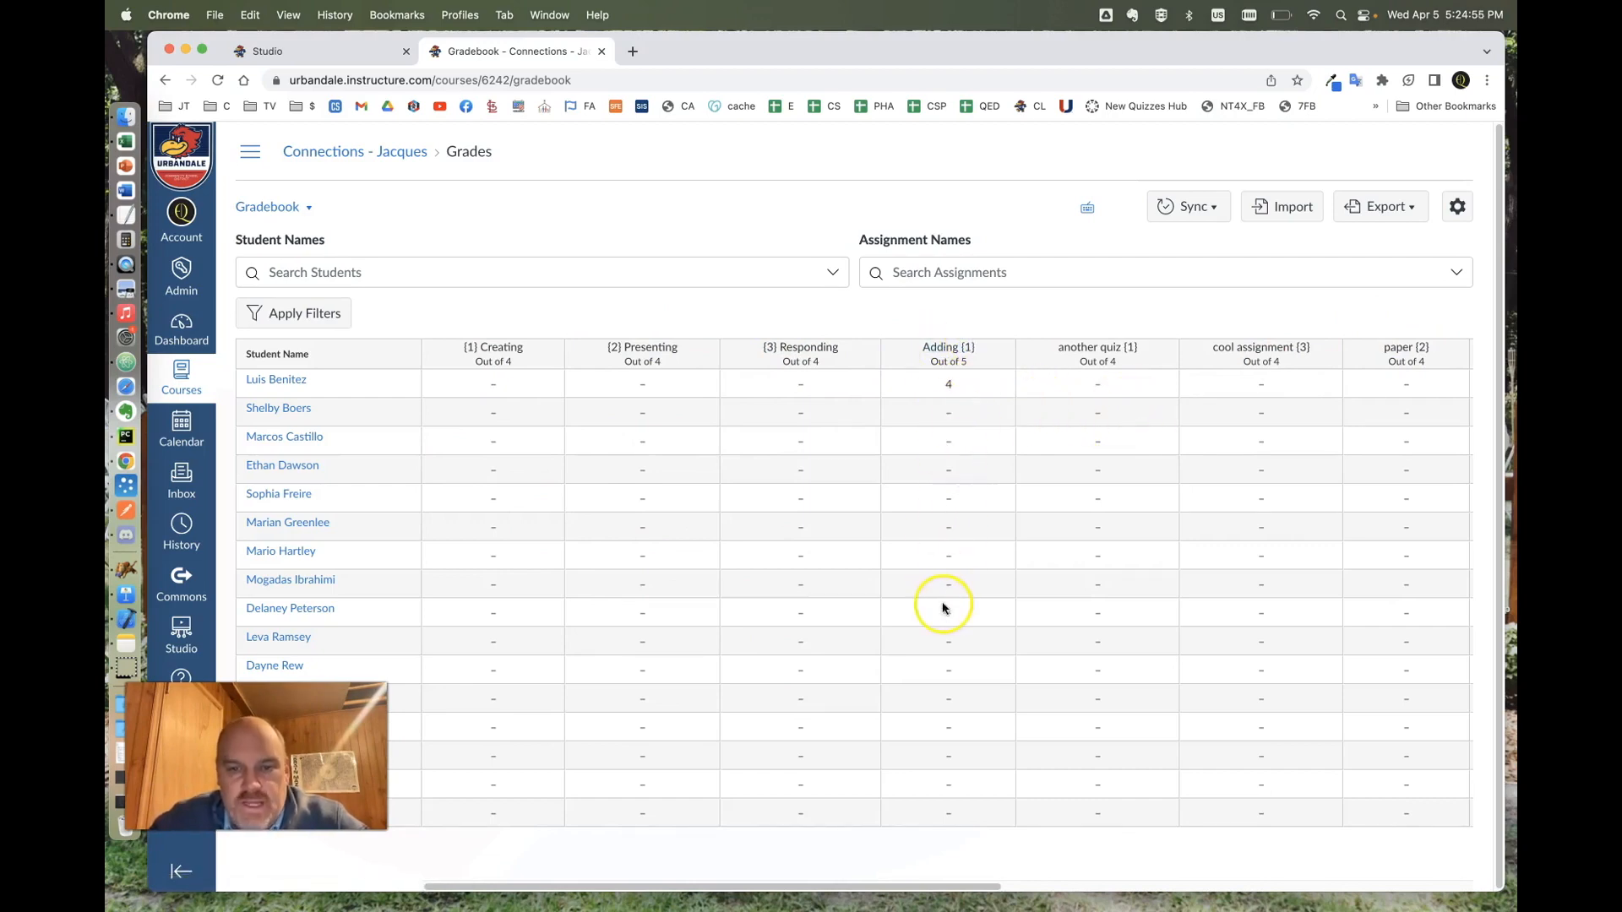
- Enter Adding {1} scores of 5, 3, 2, 2 and 3 for the second through sixth students
left_click(945, 414)
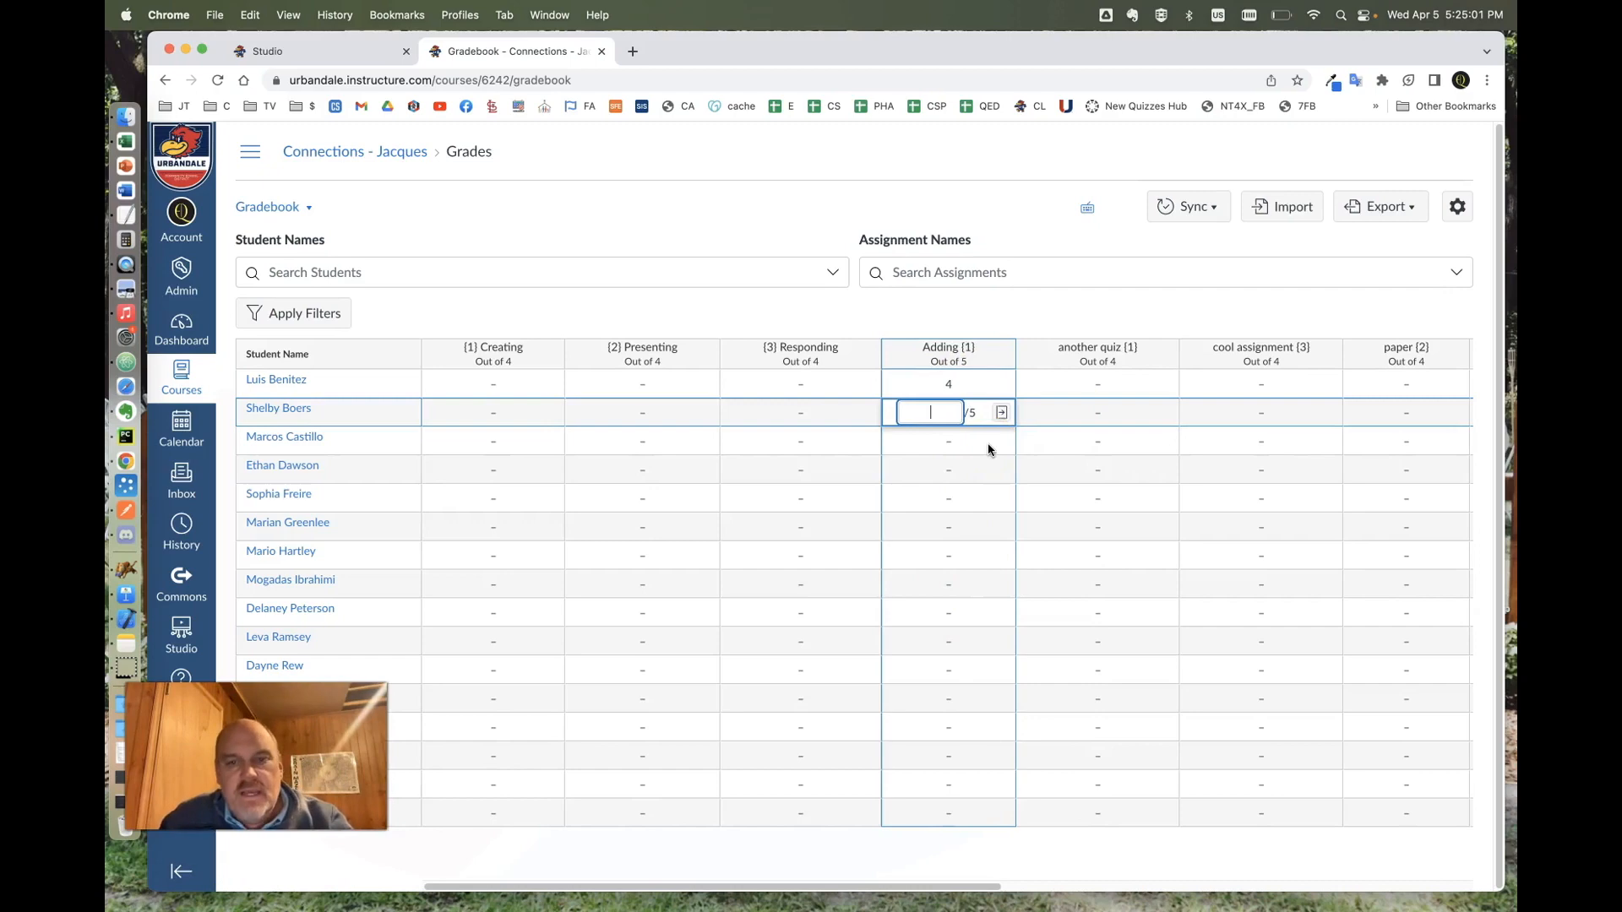
type("5")
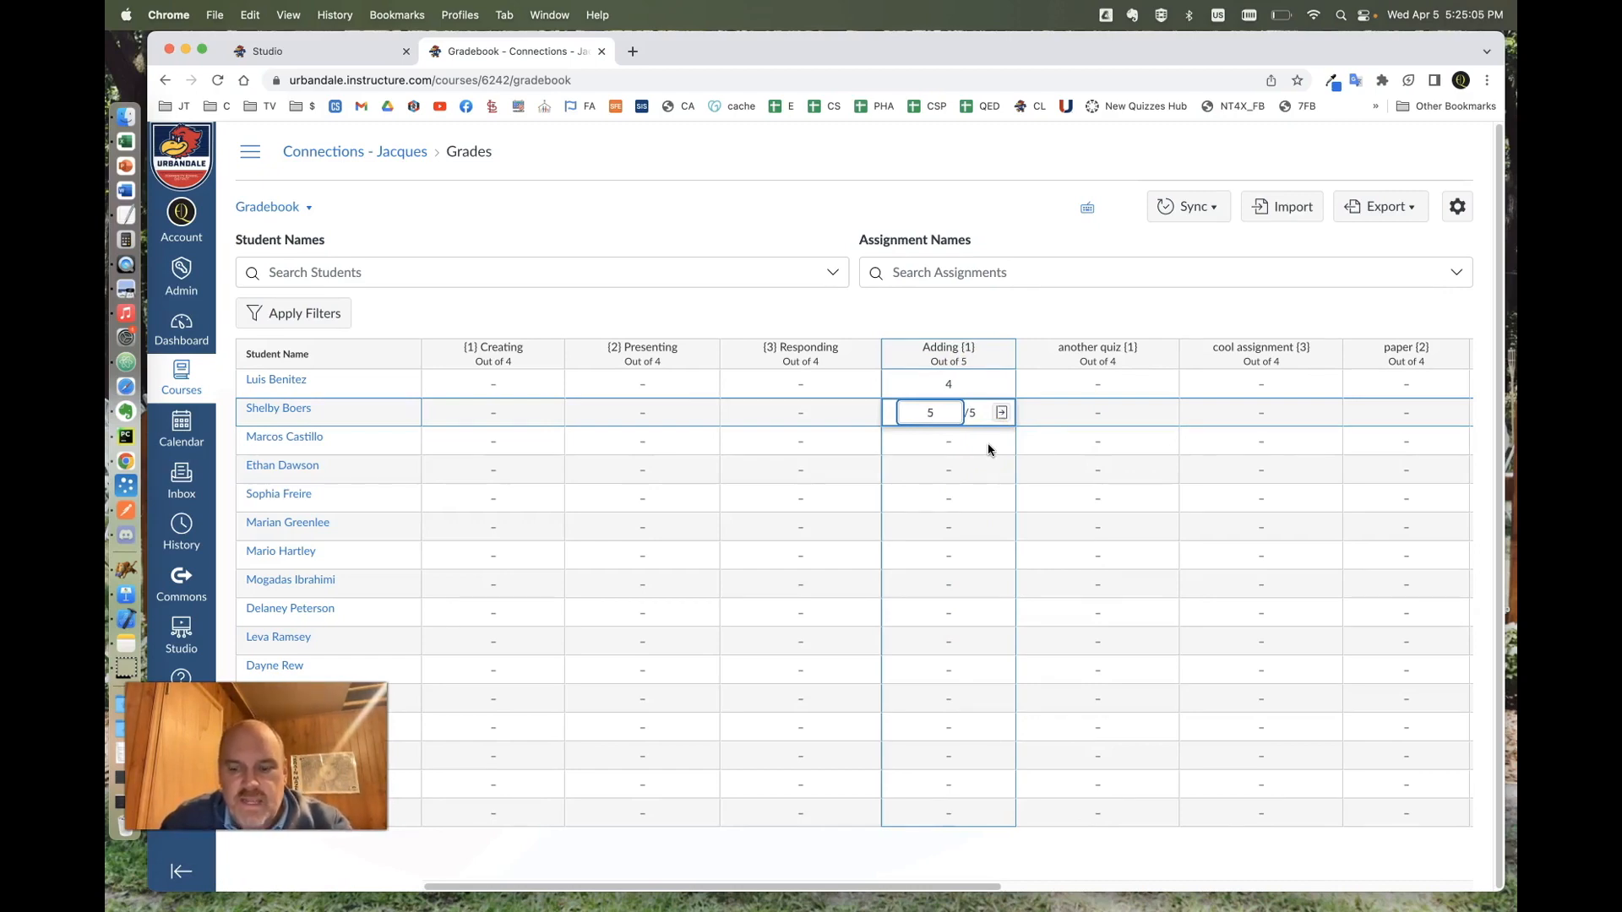
key("Return")
type("3")
key("Return")
type("2")
key("Return")
type("2")
key("Return")
type("3")
key("Return")
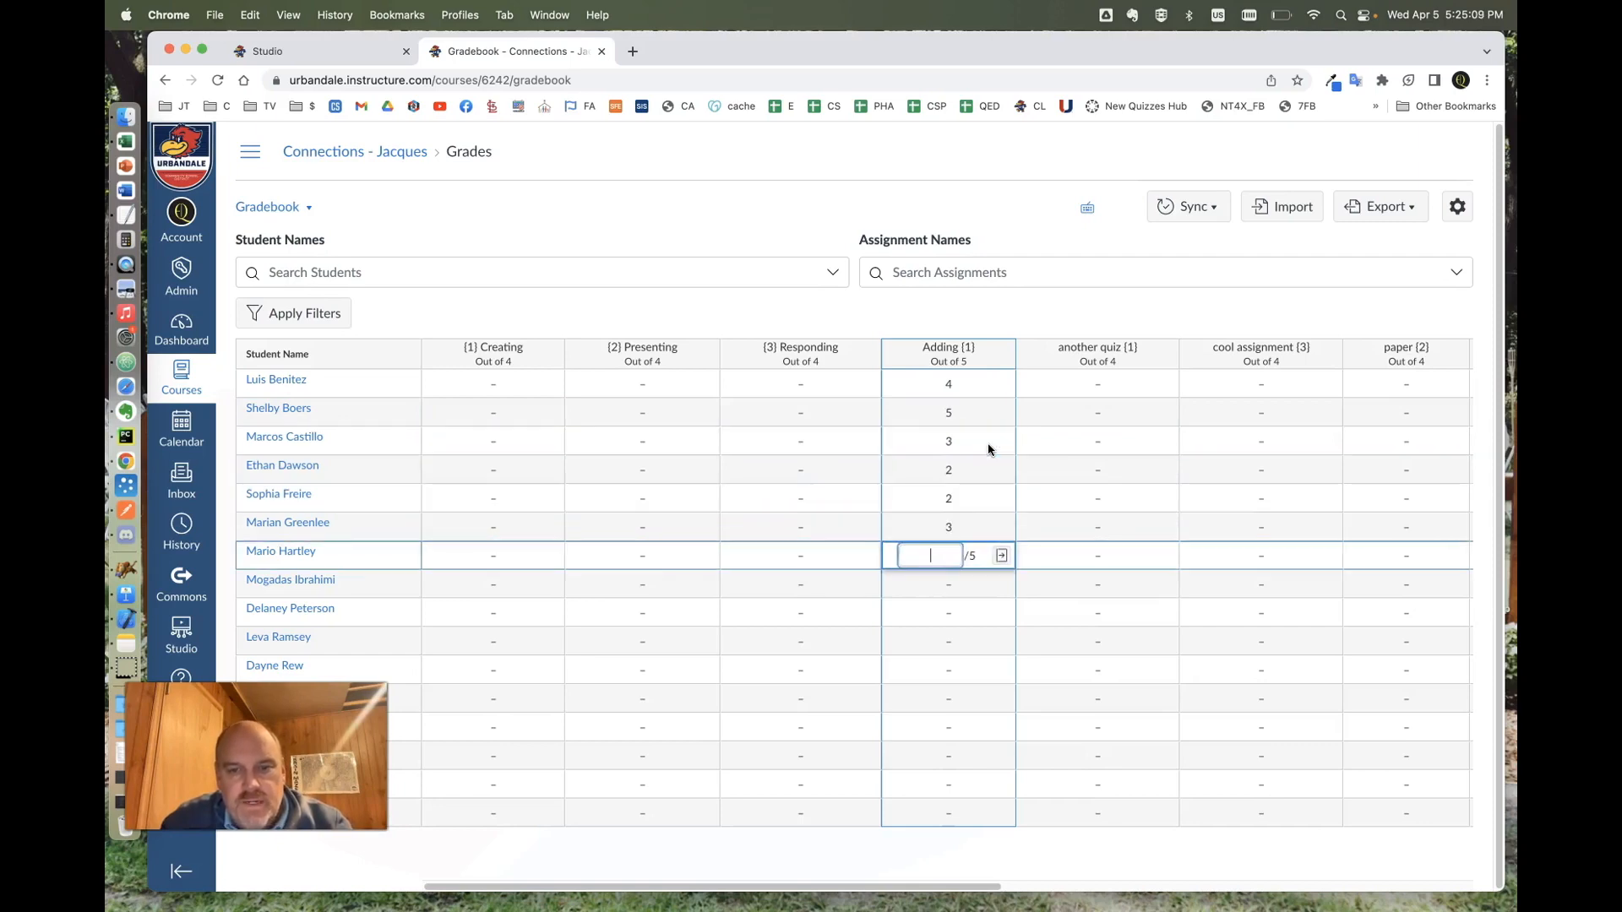
- Enter Adding {1} scores of 2, 3, 4, 3 and 2 for the seventh through eleventh students
type("2")
key("Return")
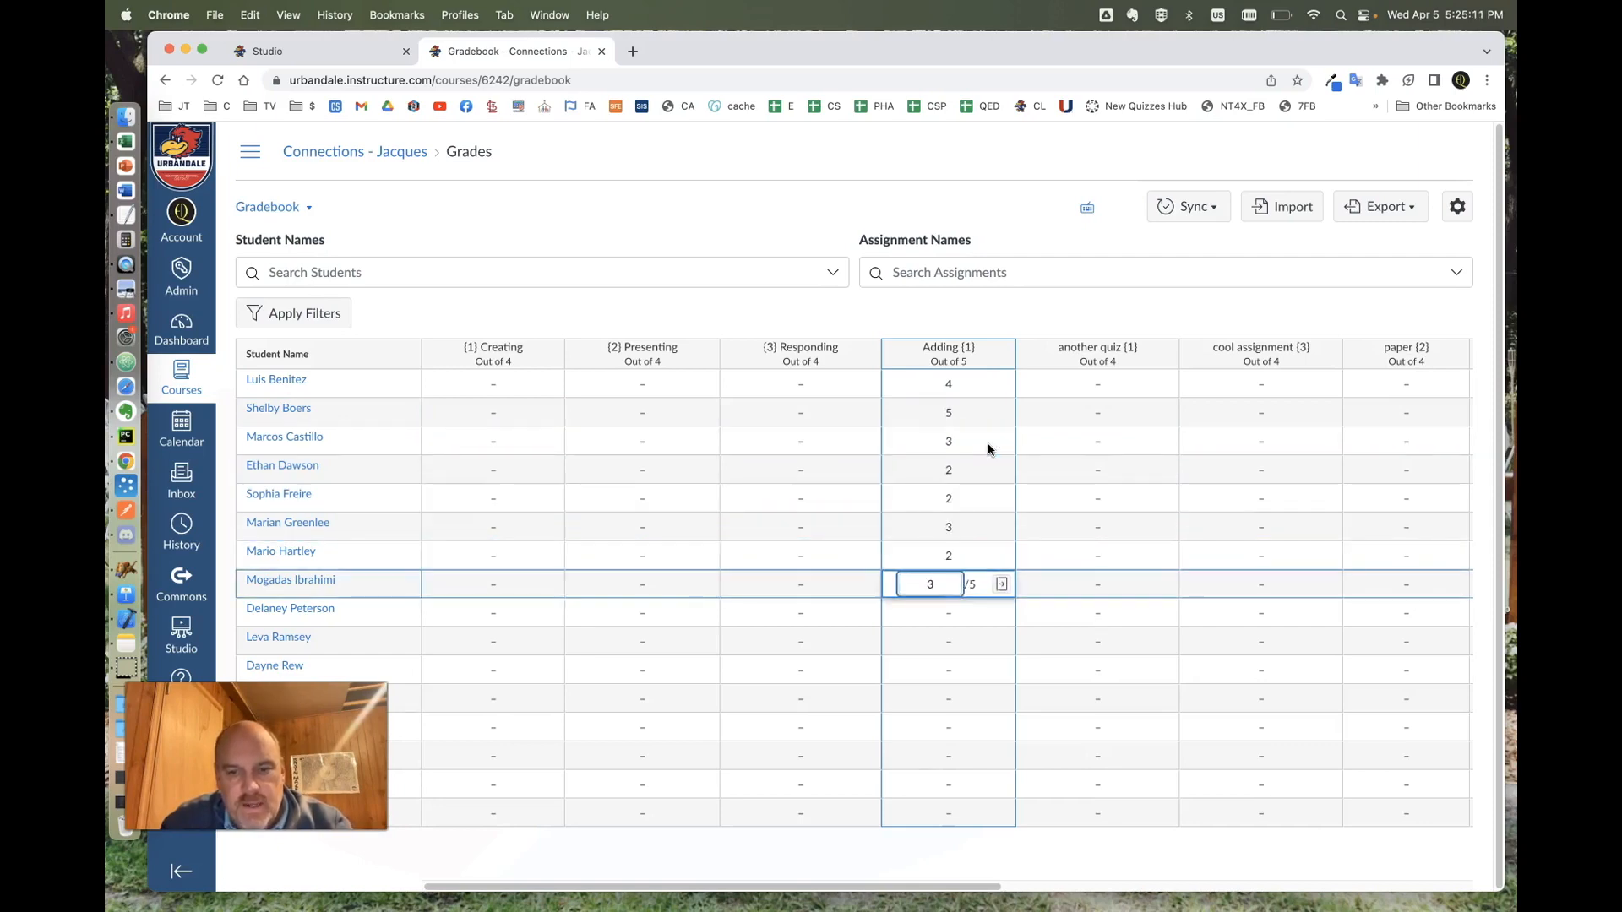
type("3")
key("Return")
type("4")
key("Return")
type("3")
key("Return")
type("2")
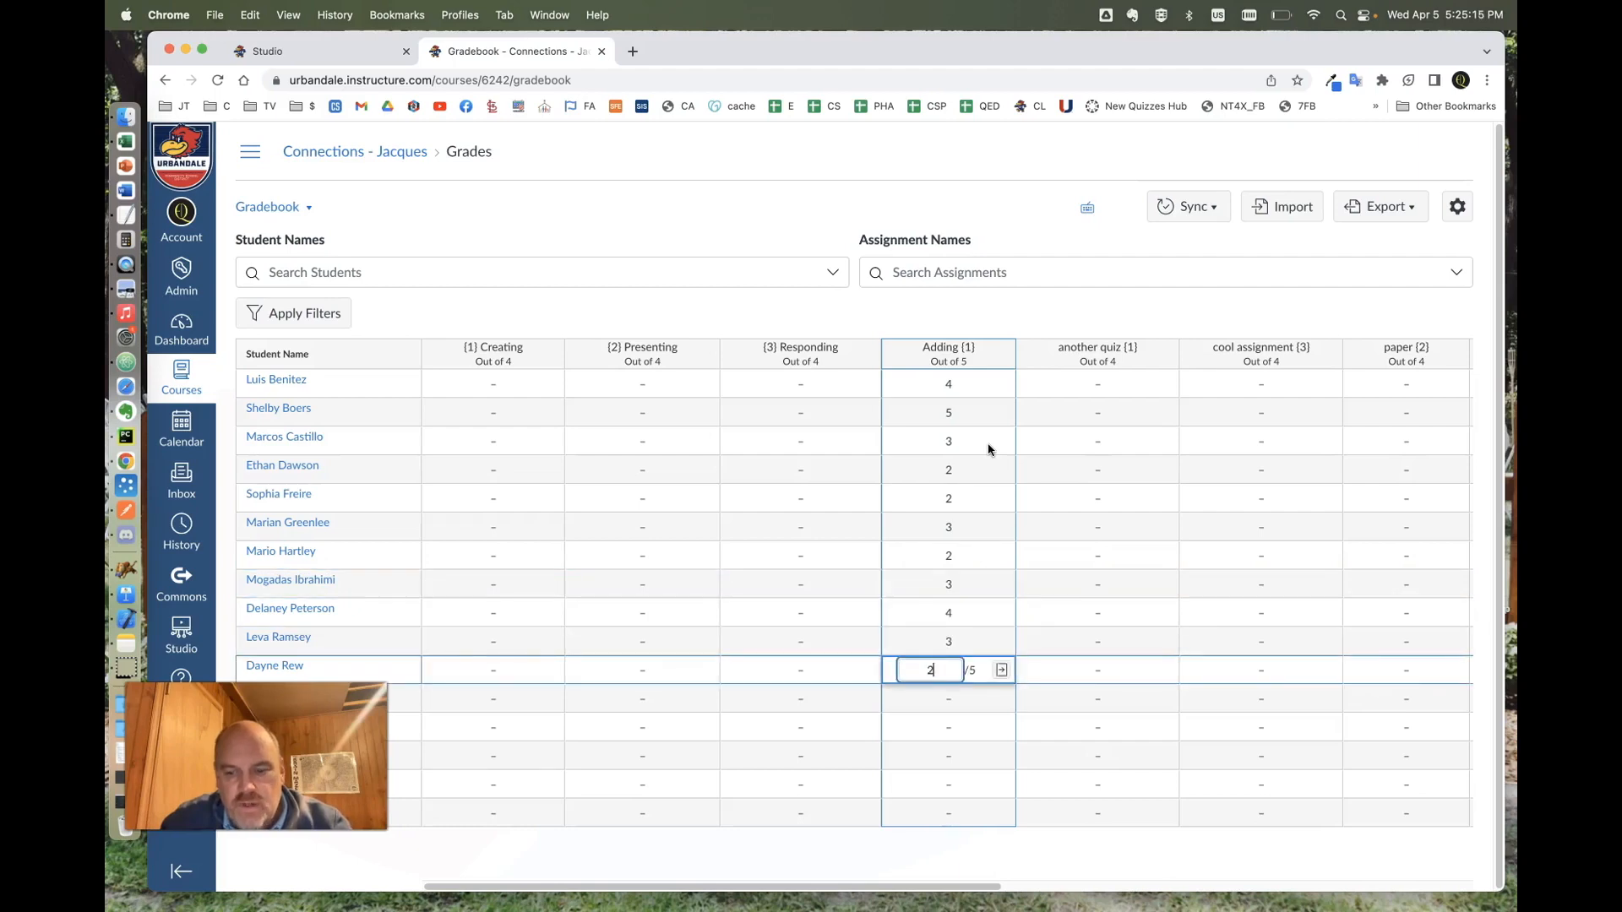
key("Tab")
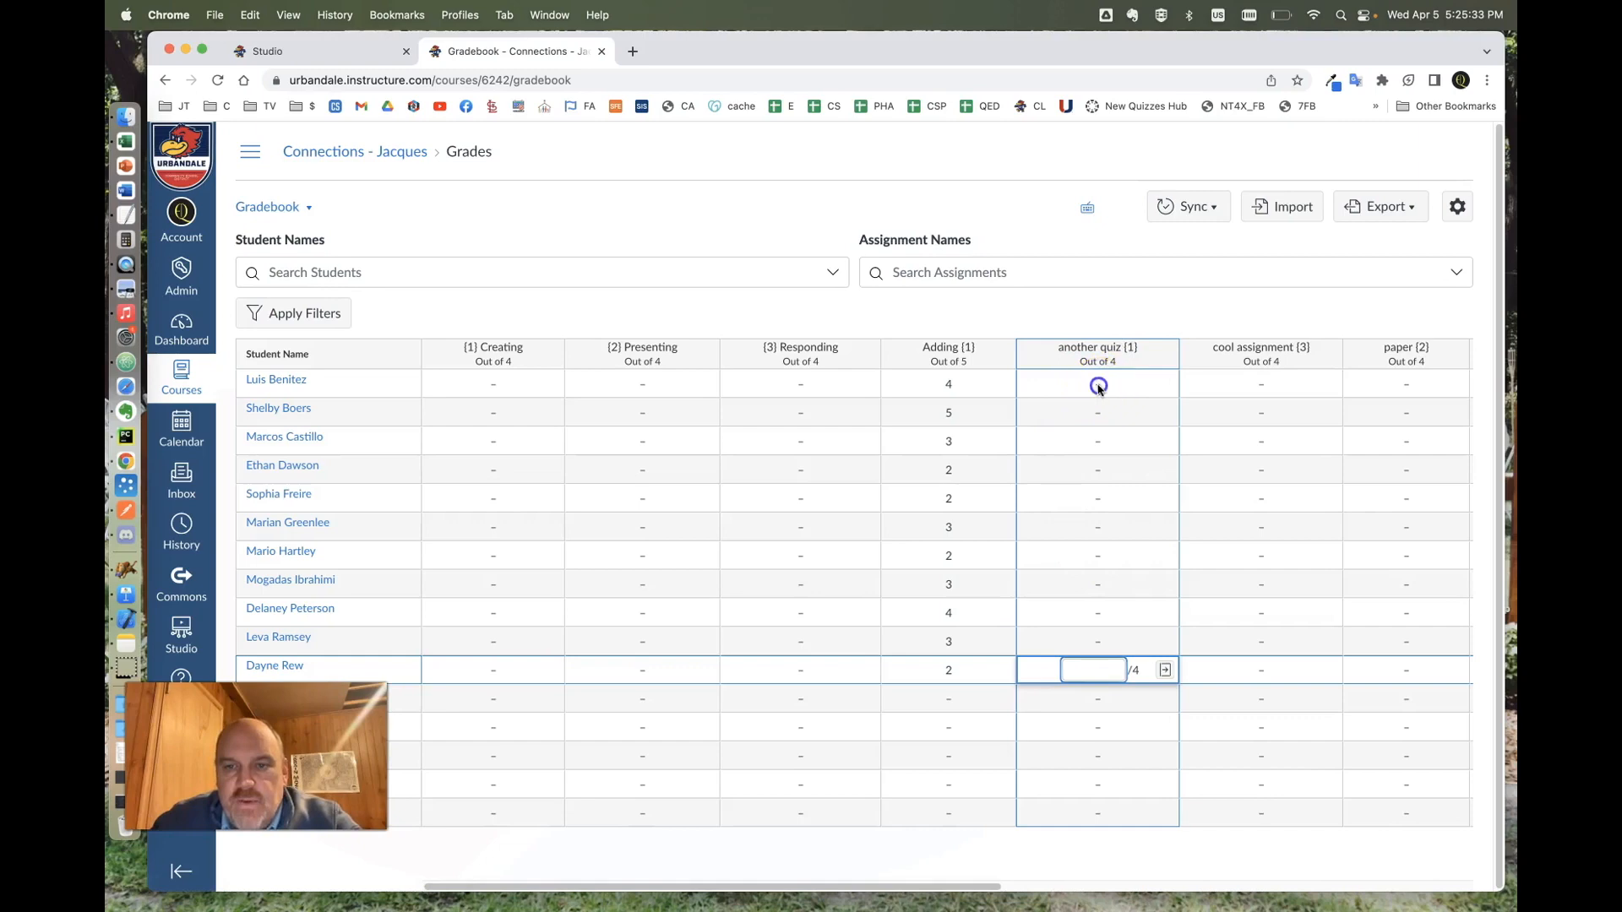
- Enter another quiz {1} scores of 3.5, 2.5, 2, 3, 3, 2 and 4 for the first seven students
left_click(1097, 384)
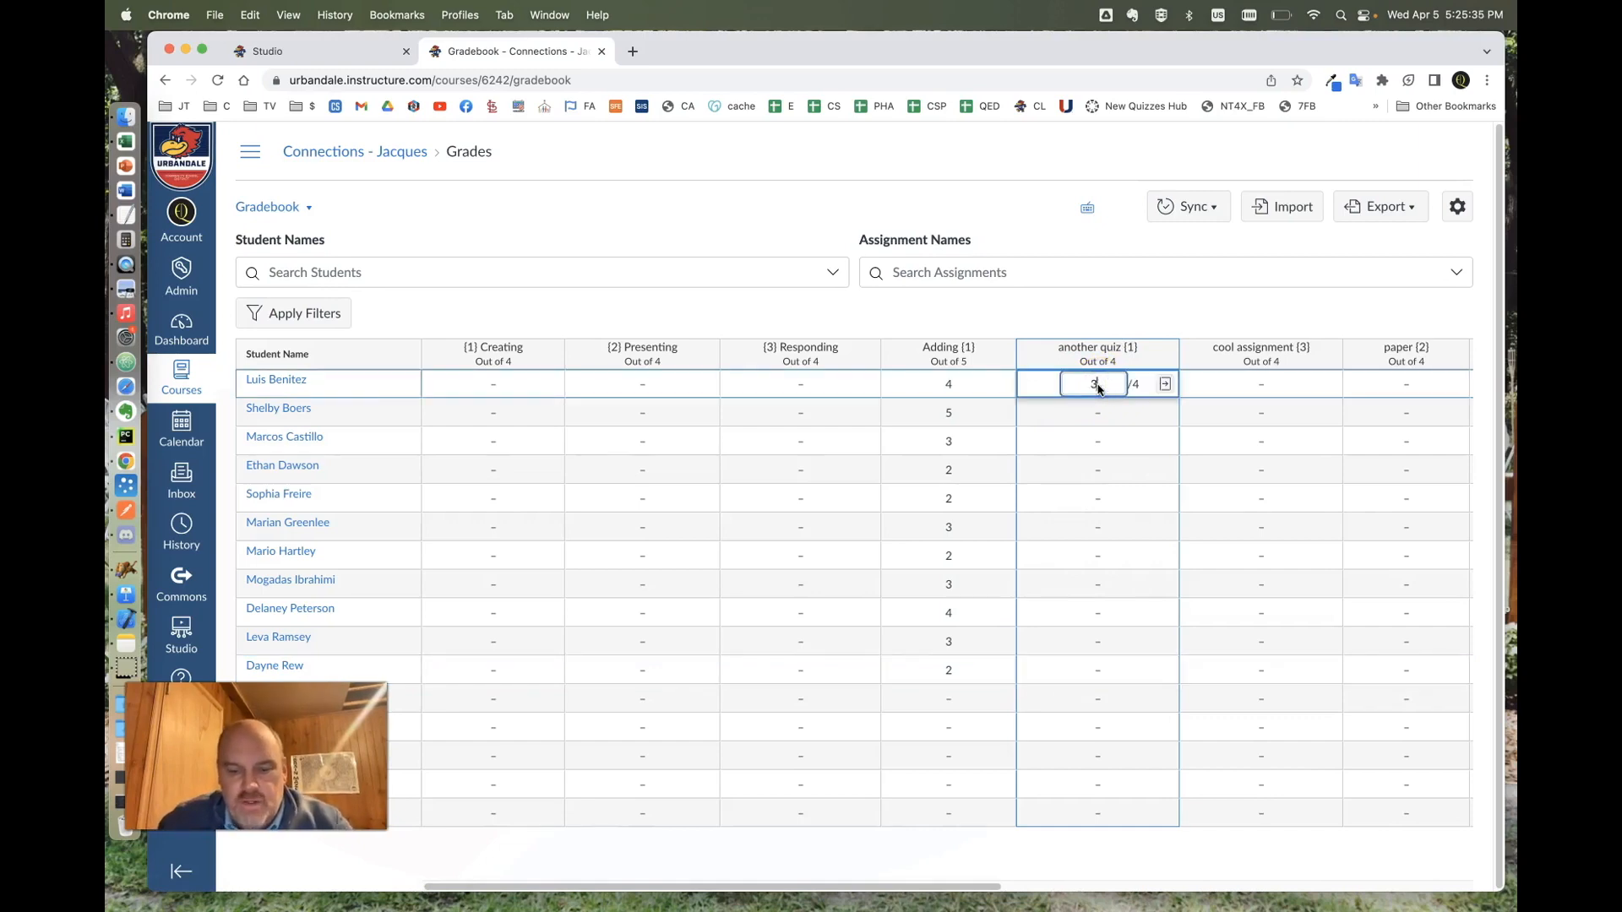
key("Return")
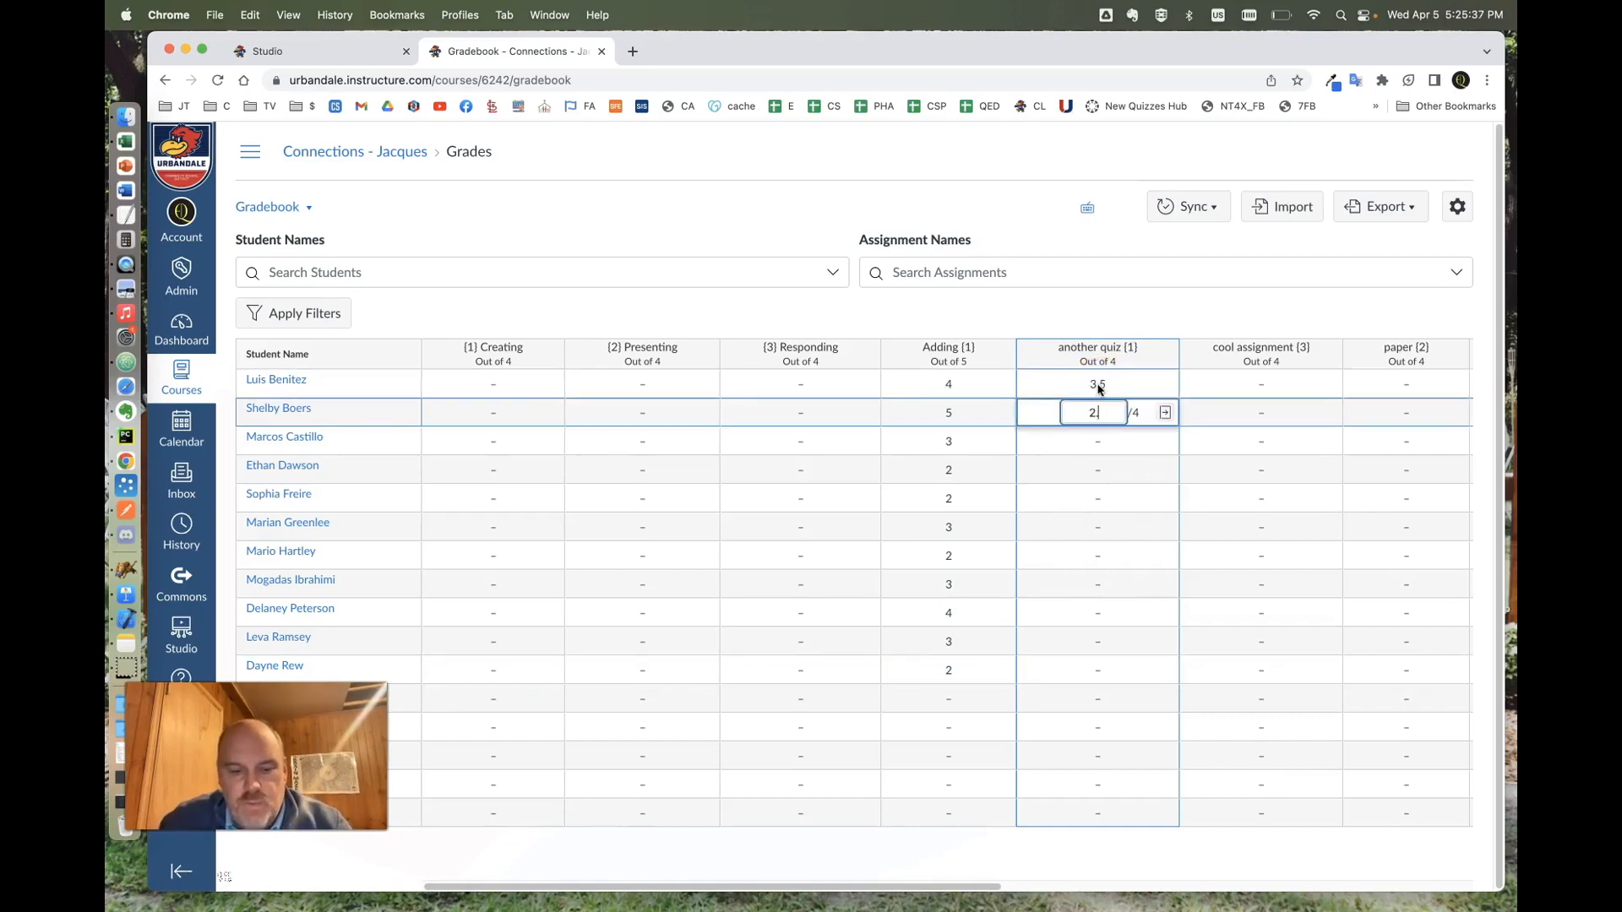
key("Return")
type("2")
key("Return")
type("3")
key("Return")
type("3")
key("Return")
type("2")
key("Return")
key("Return")
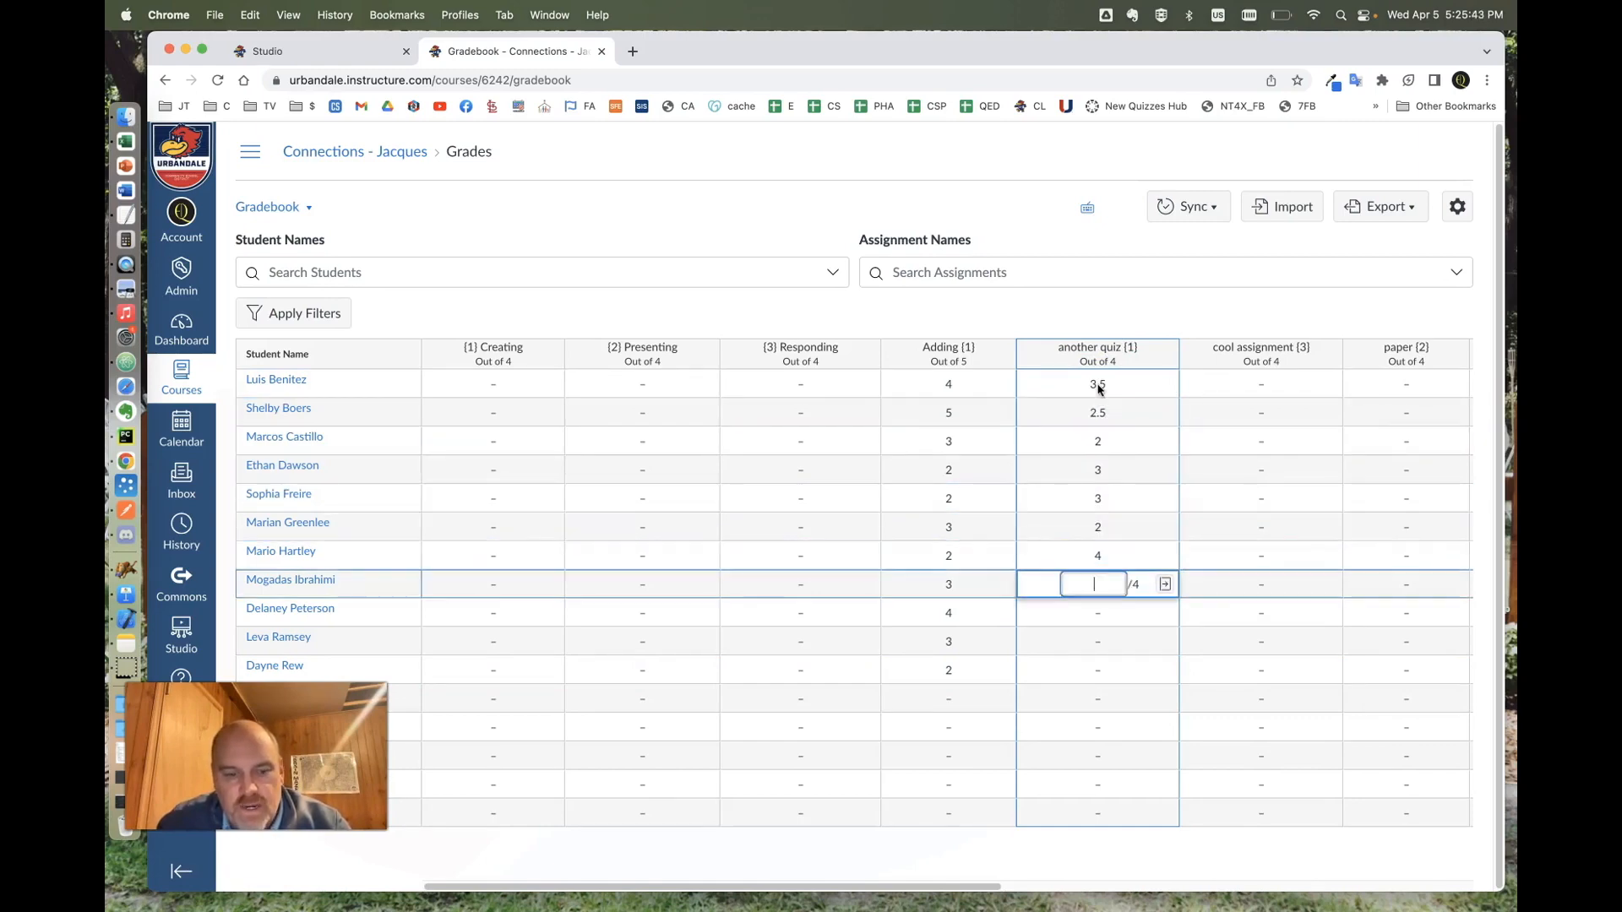
- Enter another quiz {1} scores of 3.5, 2.5, 2 and 2 for the eighth through eleventh students
type("3.5")
key("Return")
type("2.5")
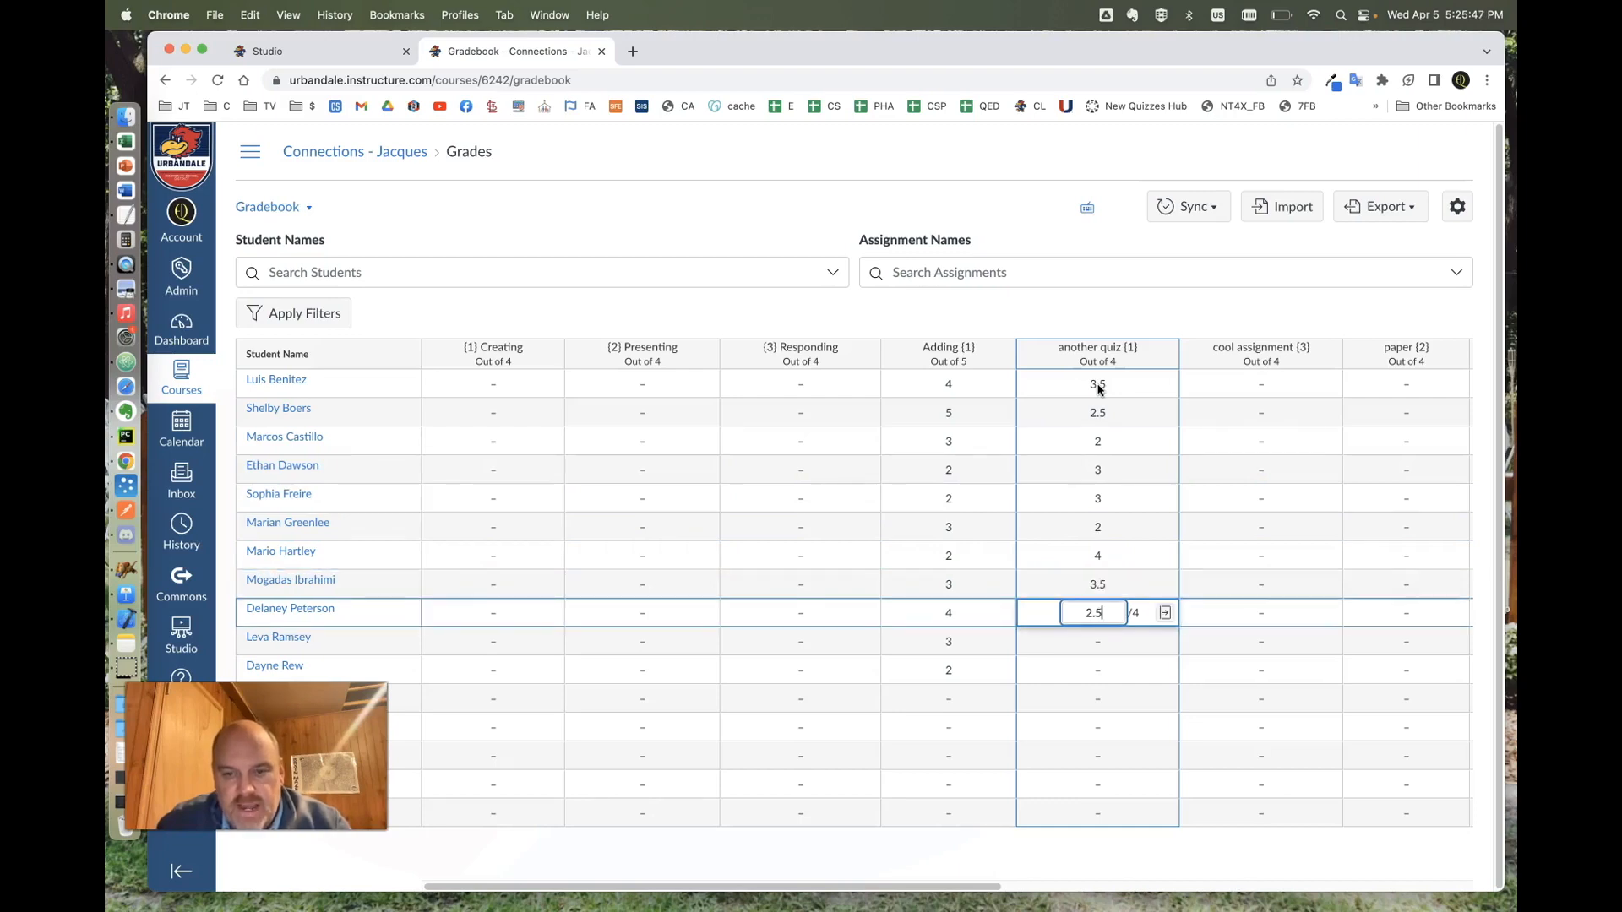
key("Return")
type("2")
key("Return")
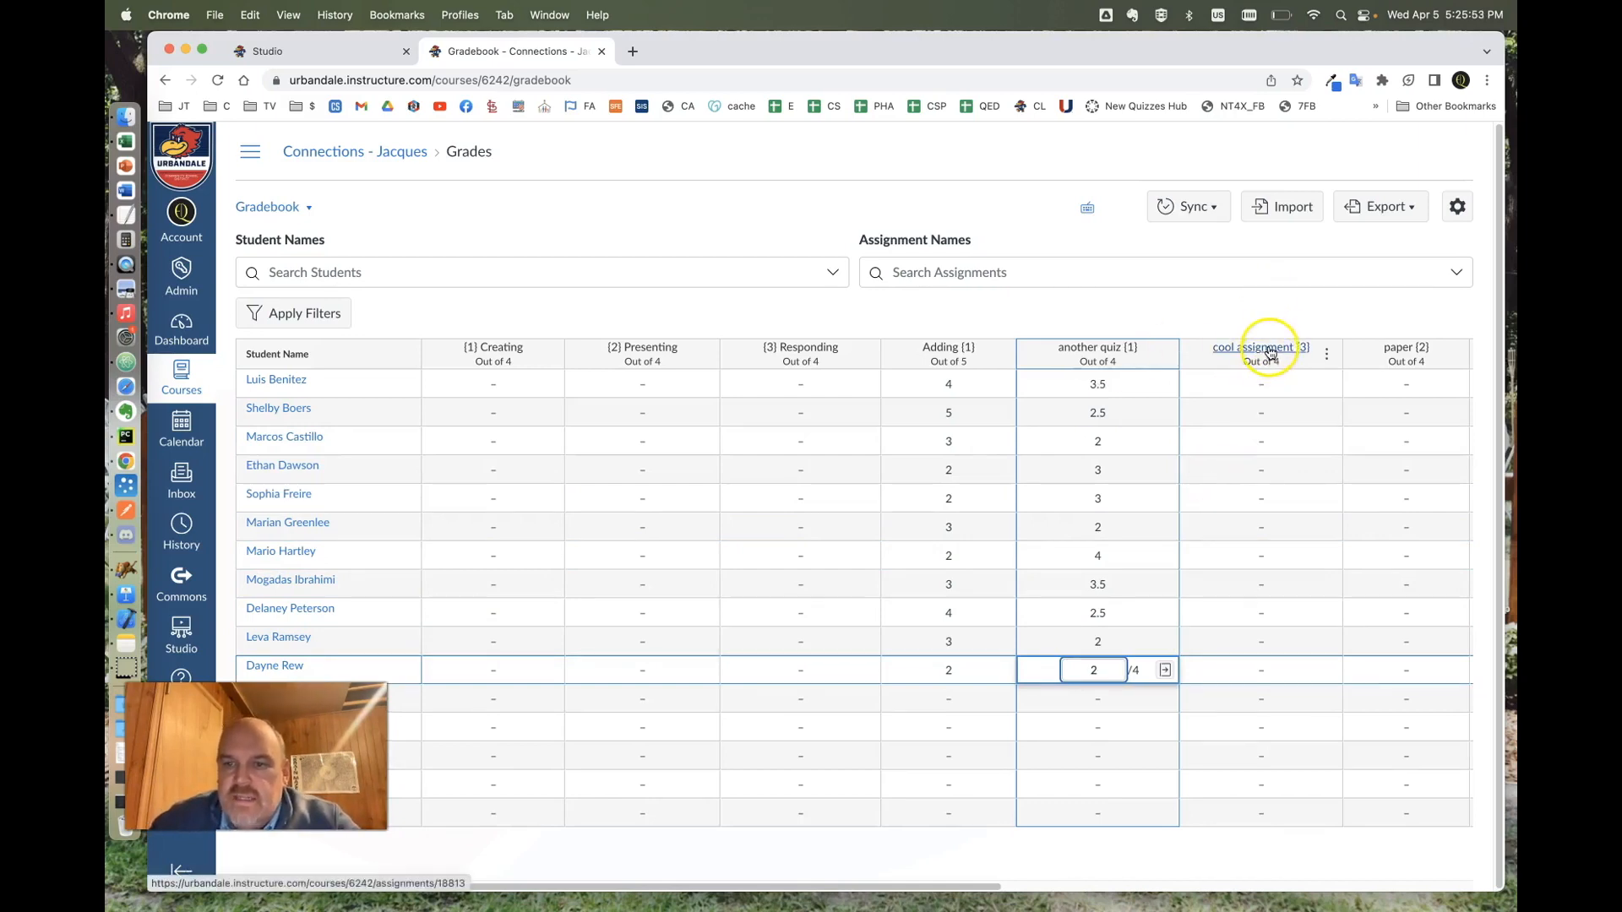
type("2")
- Open cool assignment {3} in SpeedGrader and try out different widths for the grading pane
left_click(1324, 358)
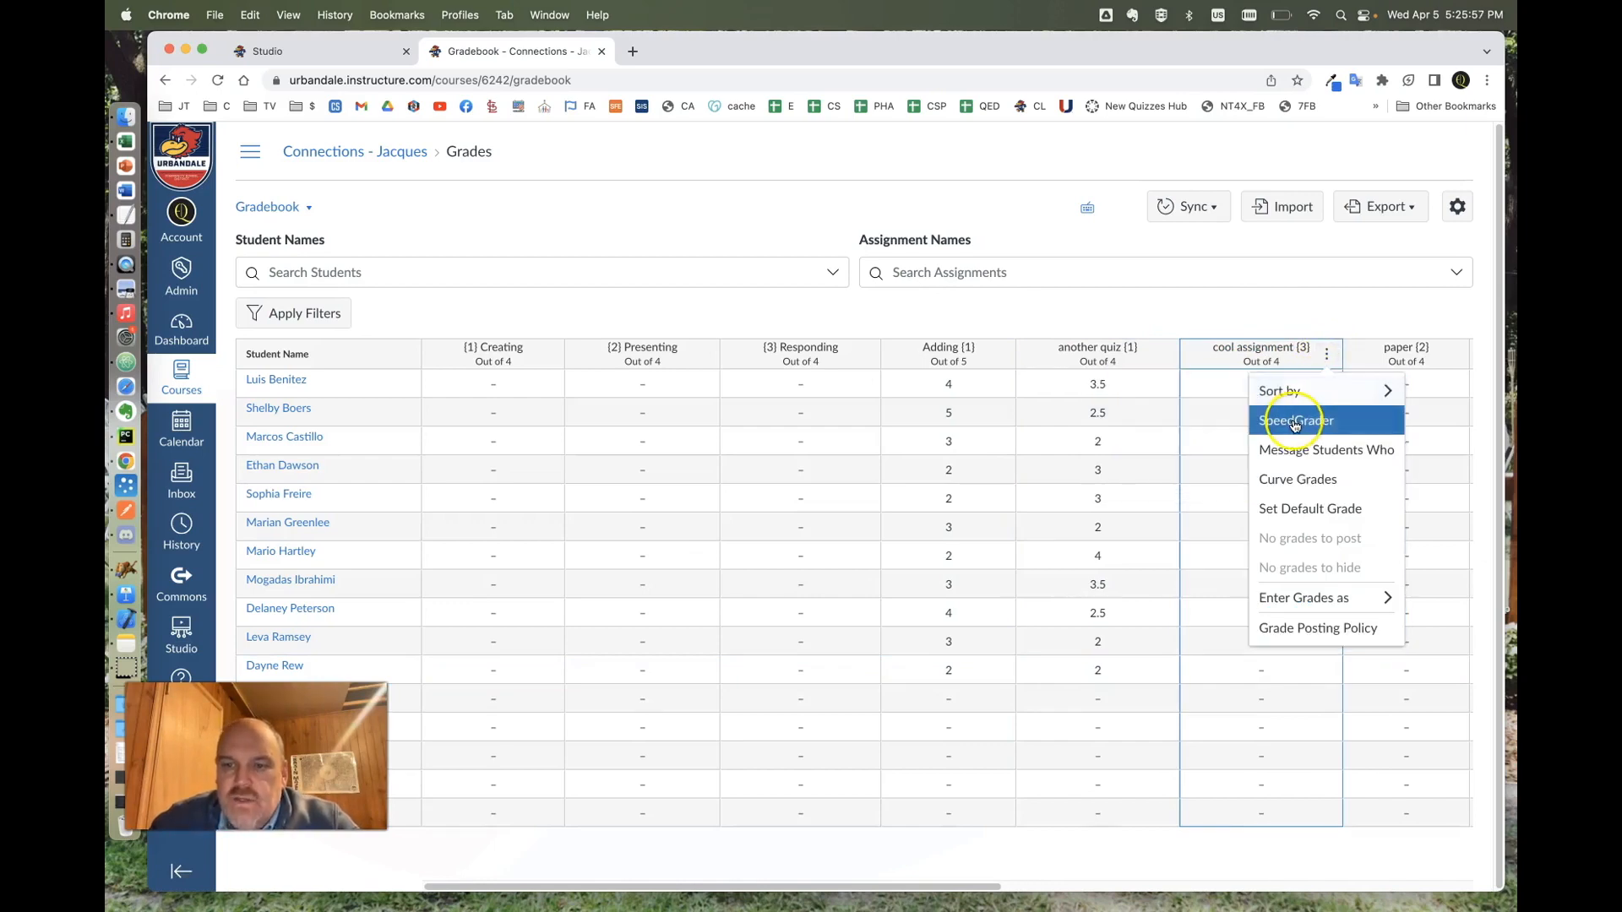
left_click(1296, 420)
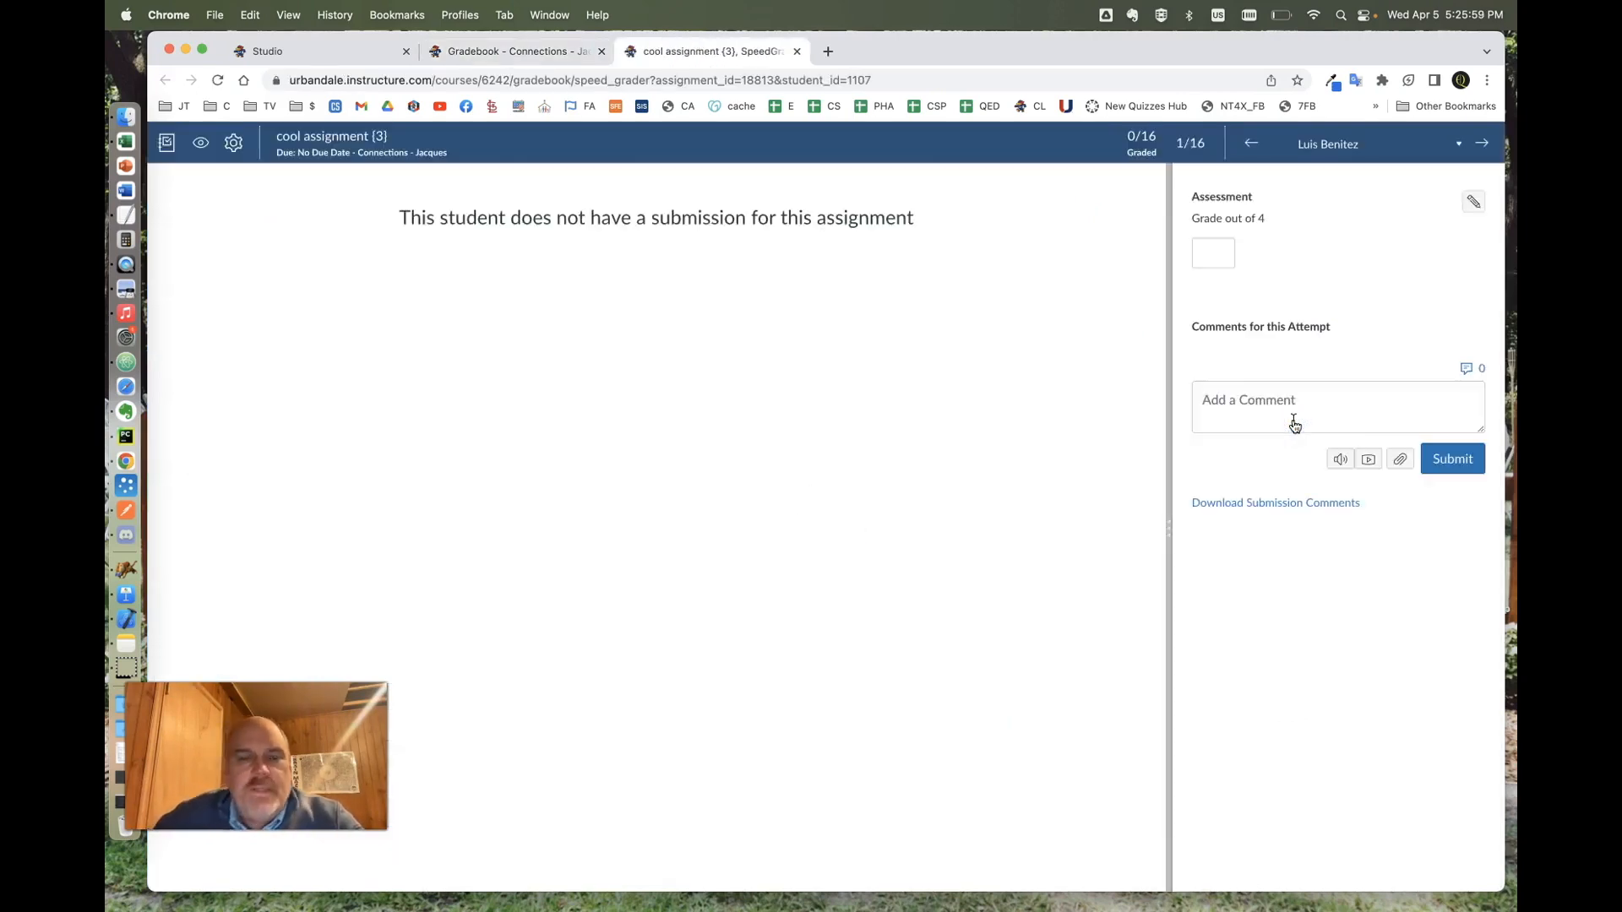
left_click_drag(1170, 530, 422, 457)
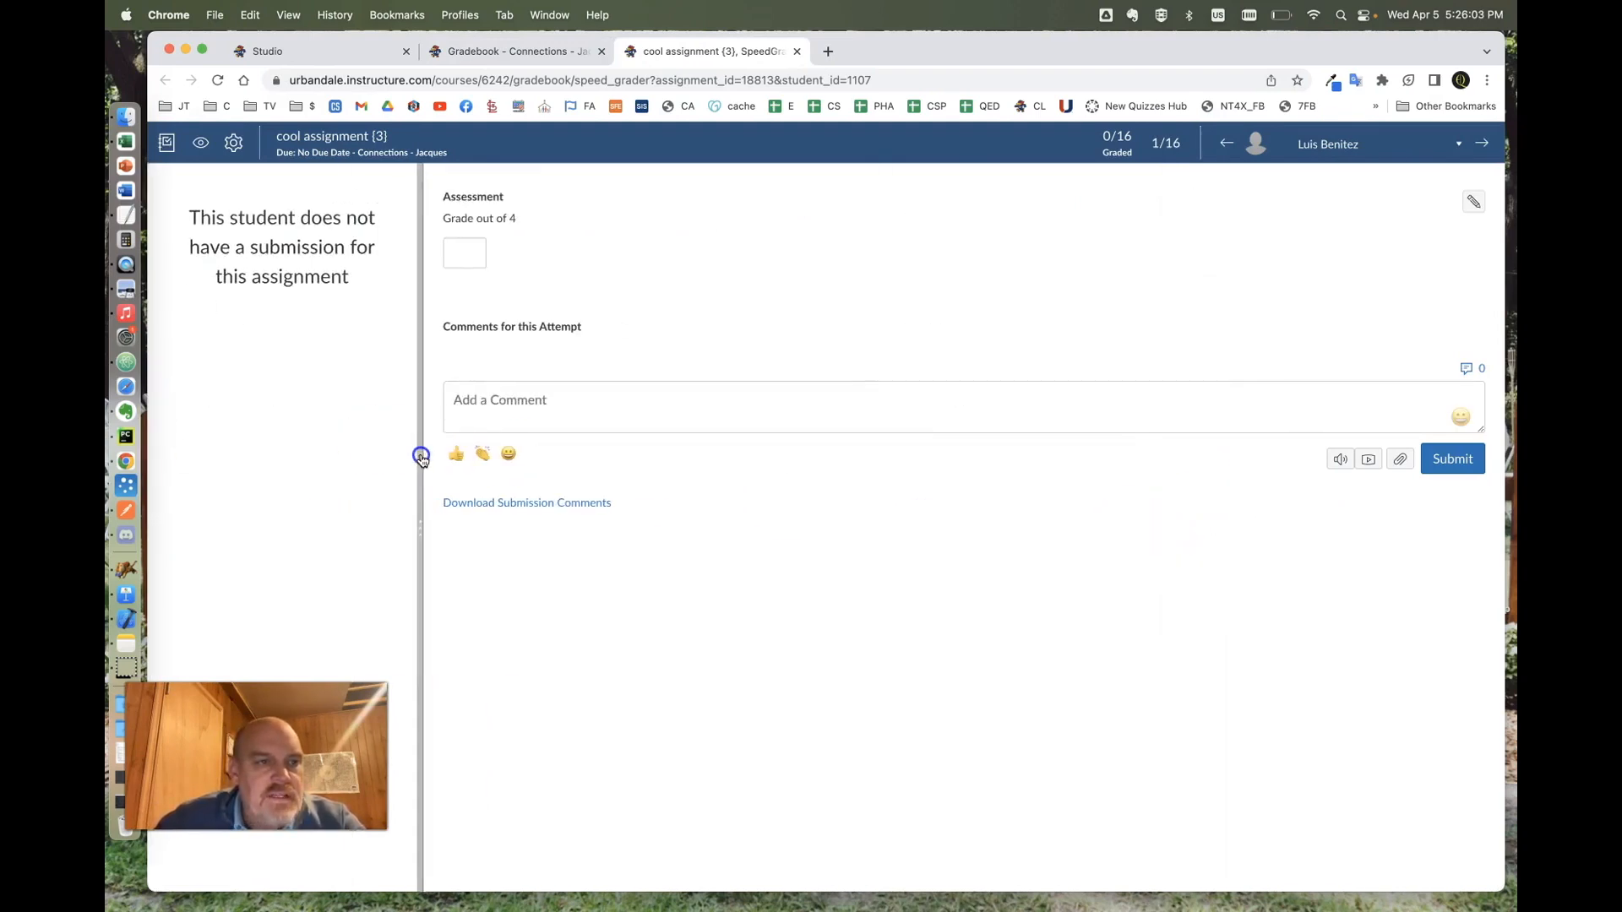
left_click_drag(422, 527, 1042, 572)
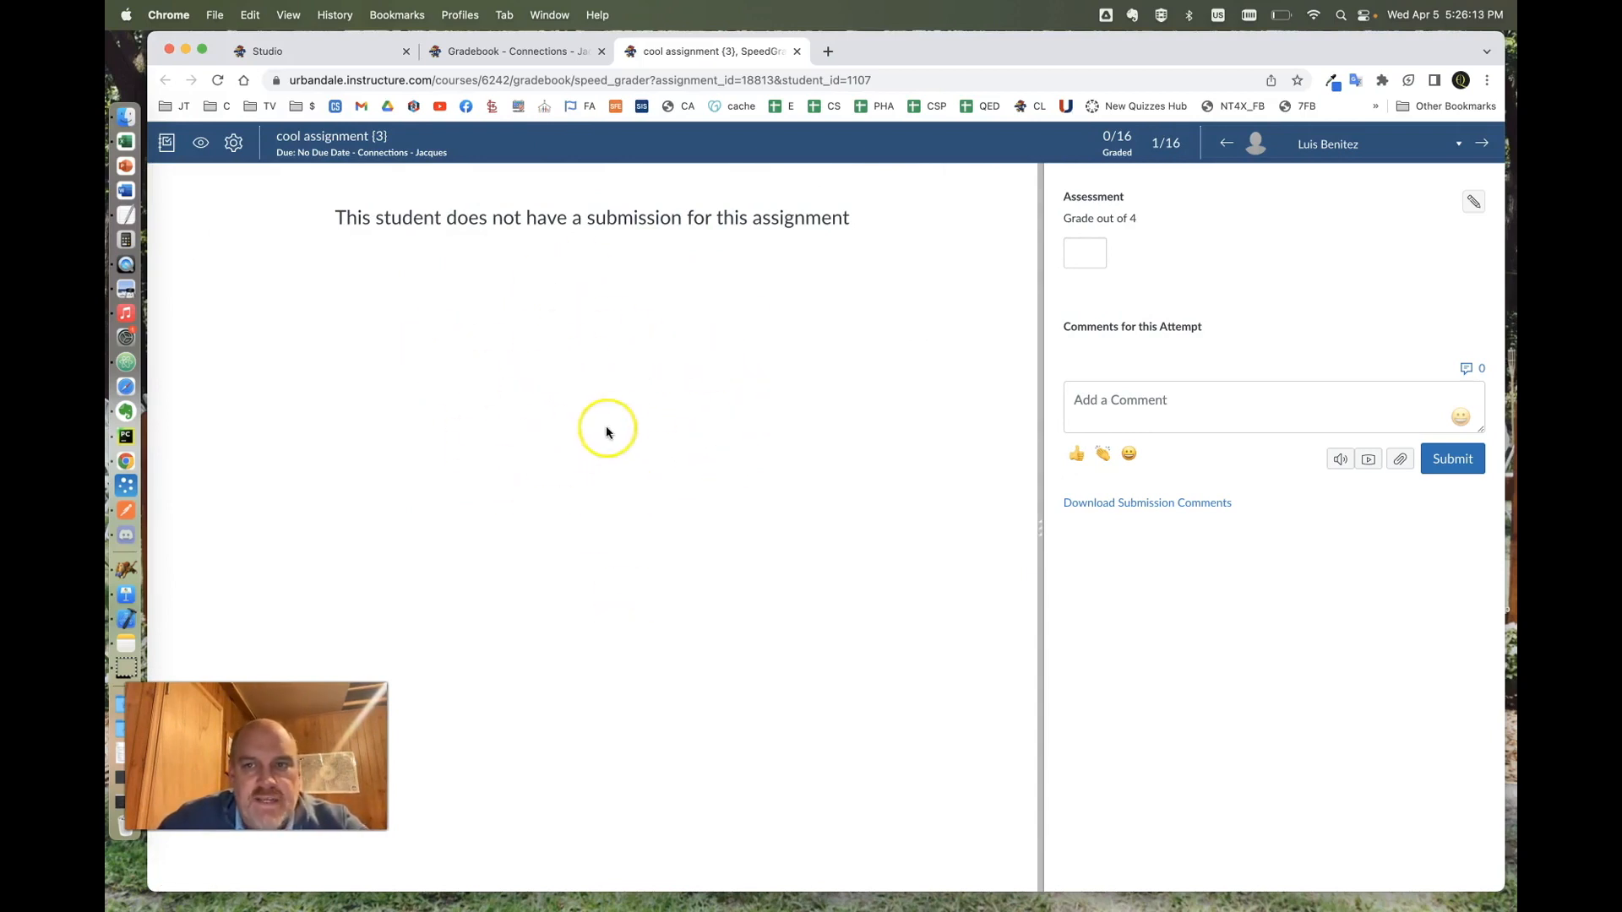
- Review SpeedGrader's list of keyboard shortcuts and close it
left_click(234, 143)
left_click(246, 185)
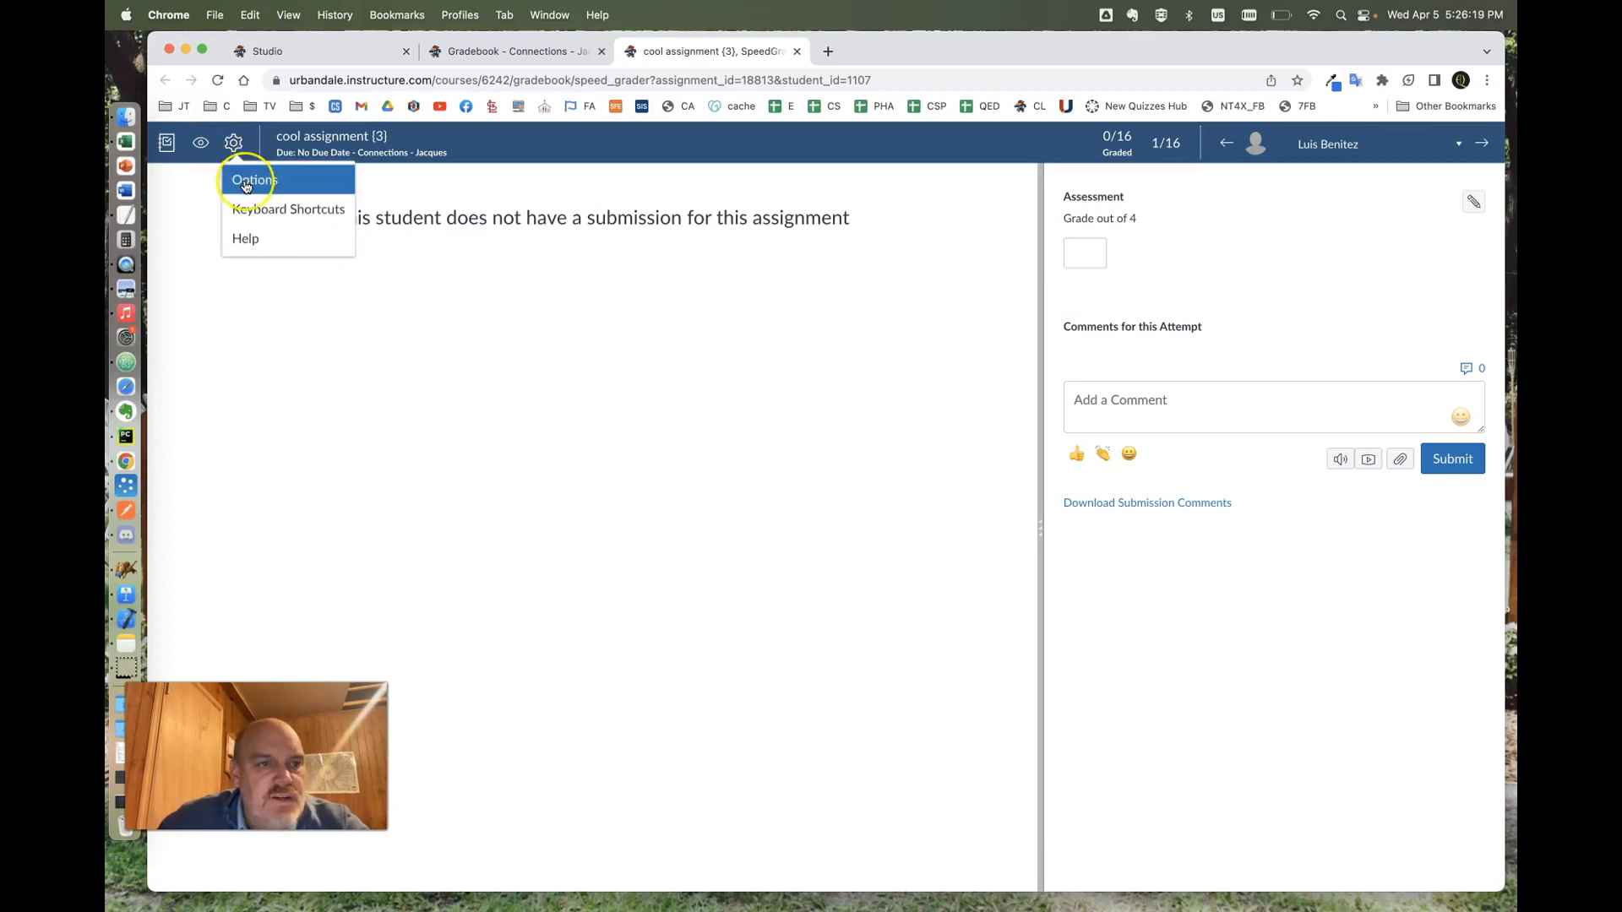
left_click(251, 210)
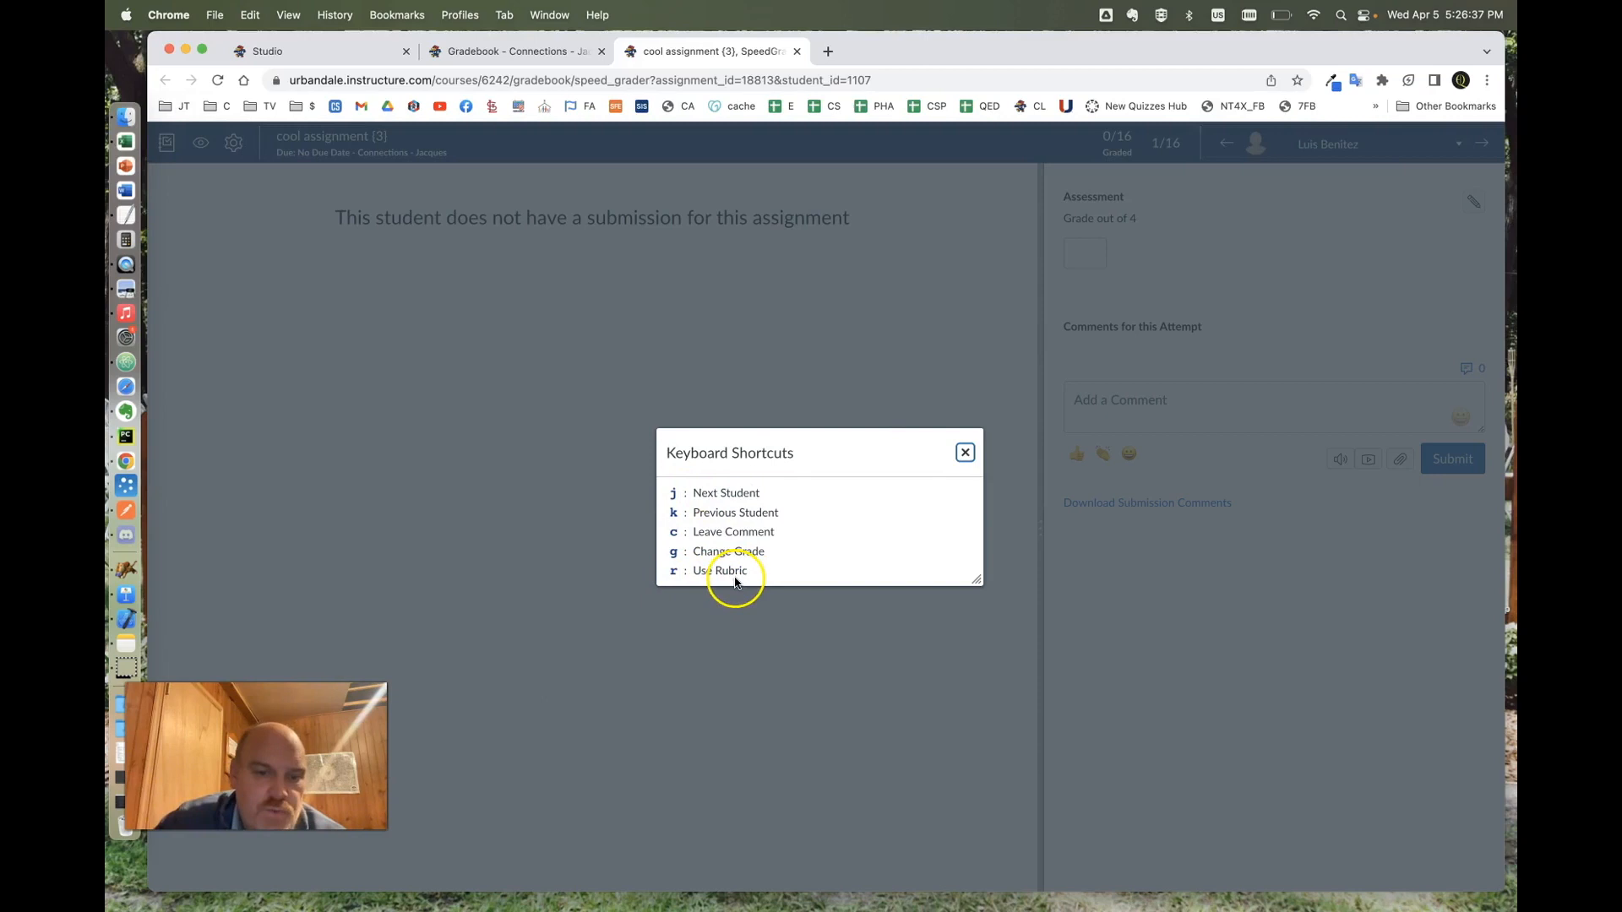
left_click(965, 452)
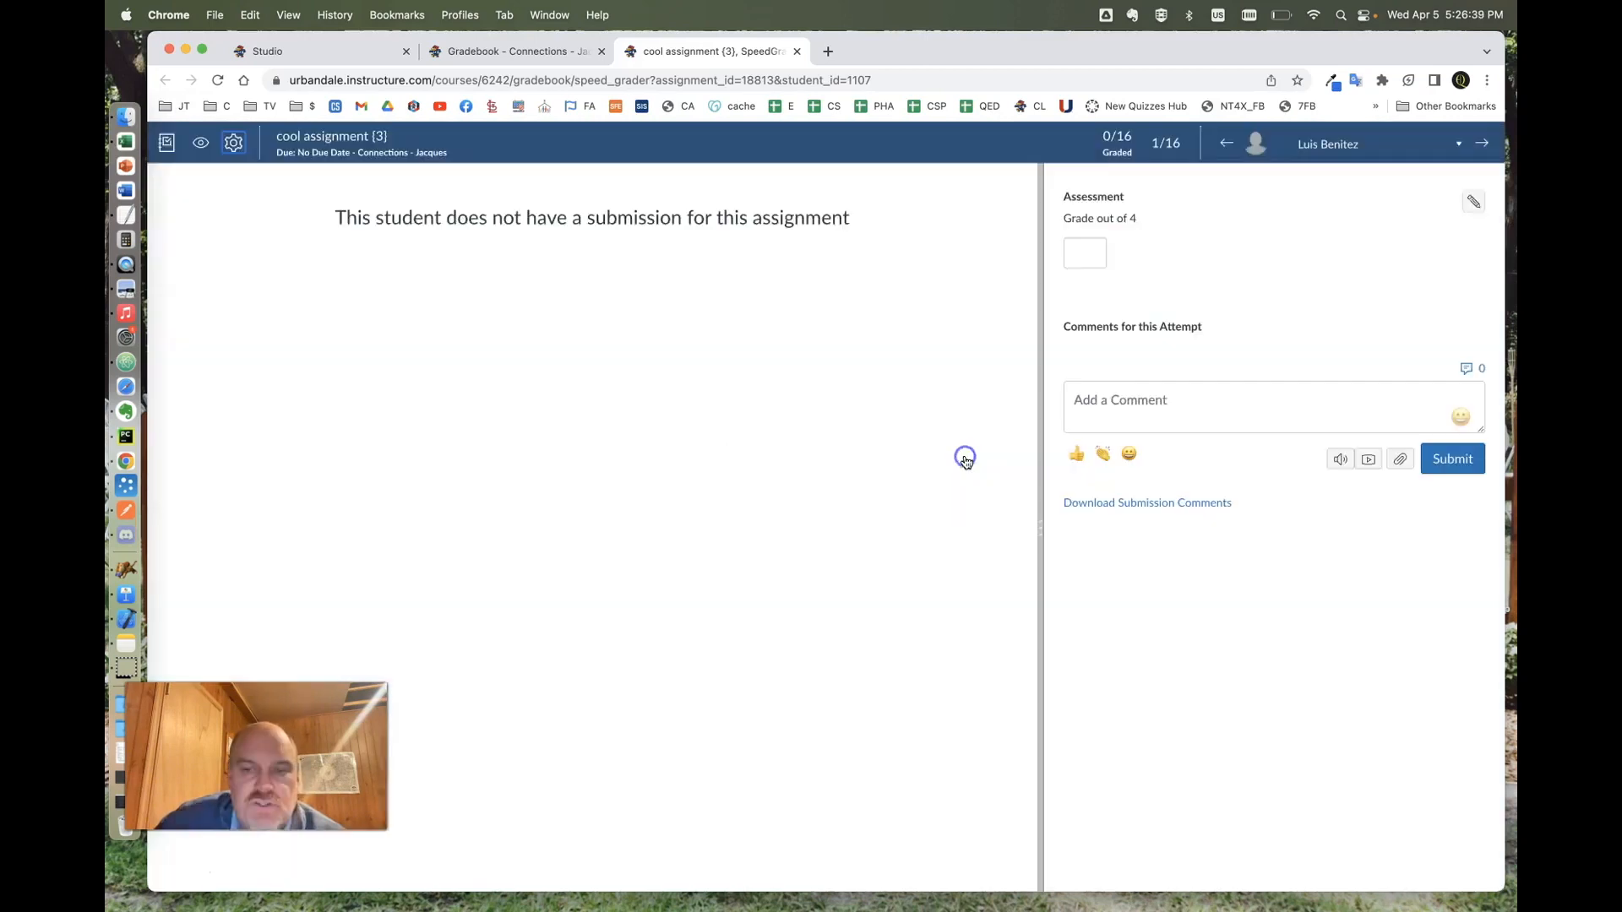
- Widen the grading pane across the whole page and grade the first two students 3 each on cool assignment {3}
left_click_drag(1031, 507, 194, 354)
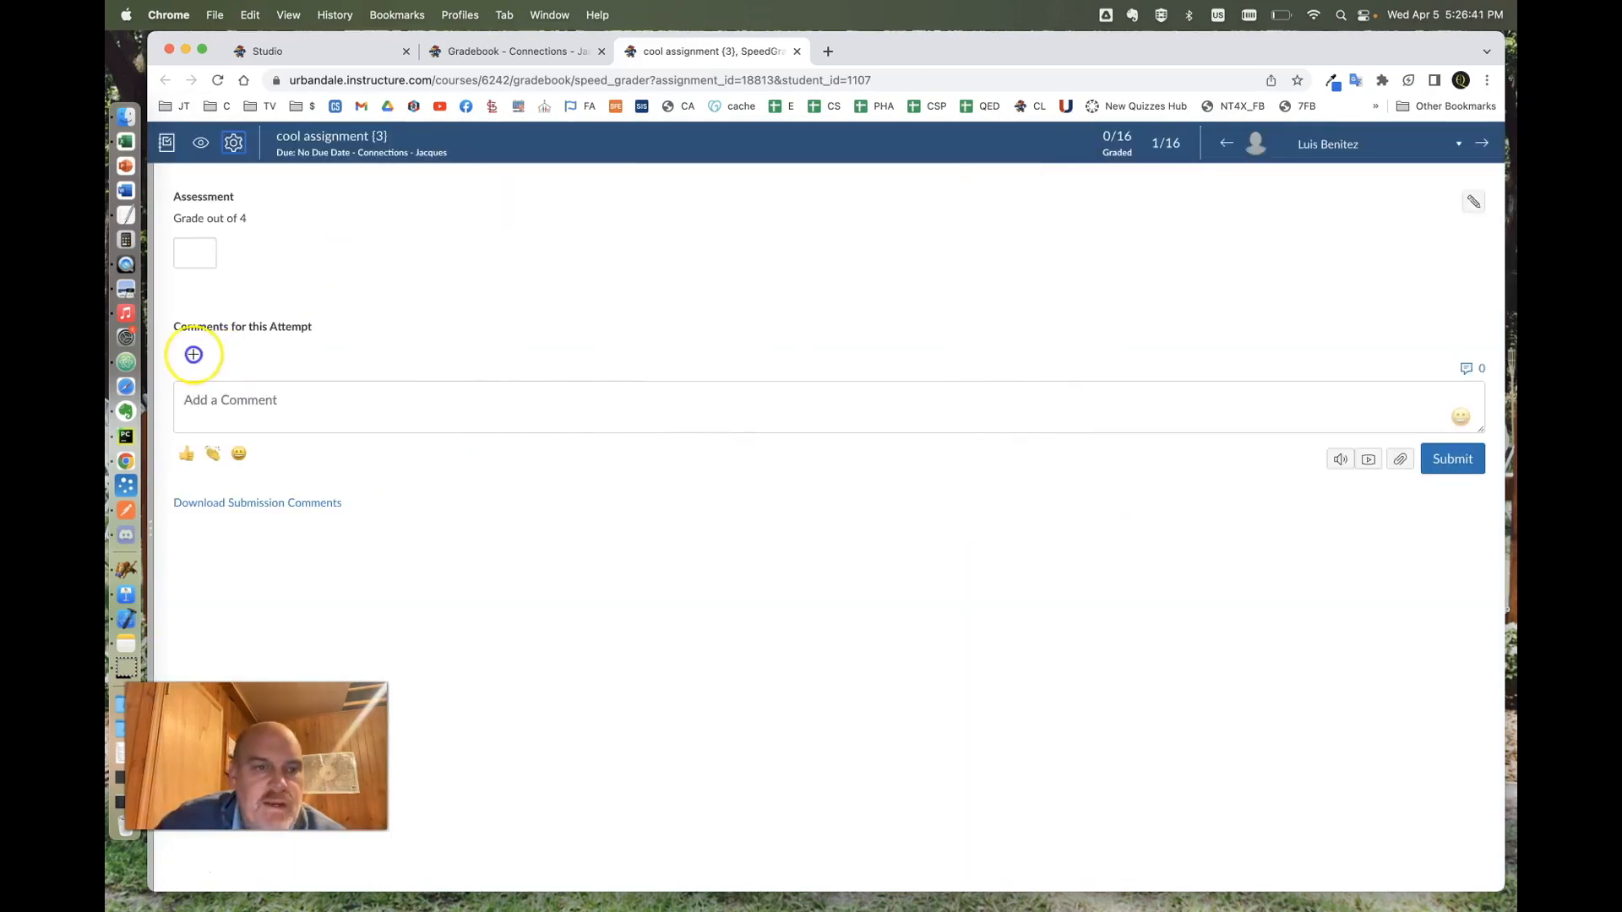
left_click(200, 254)
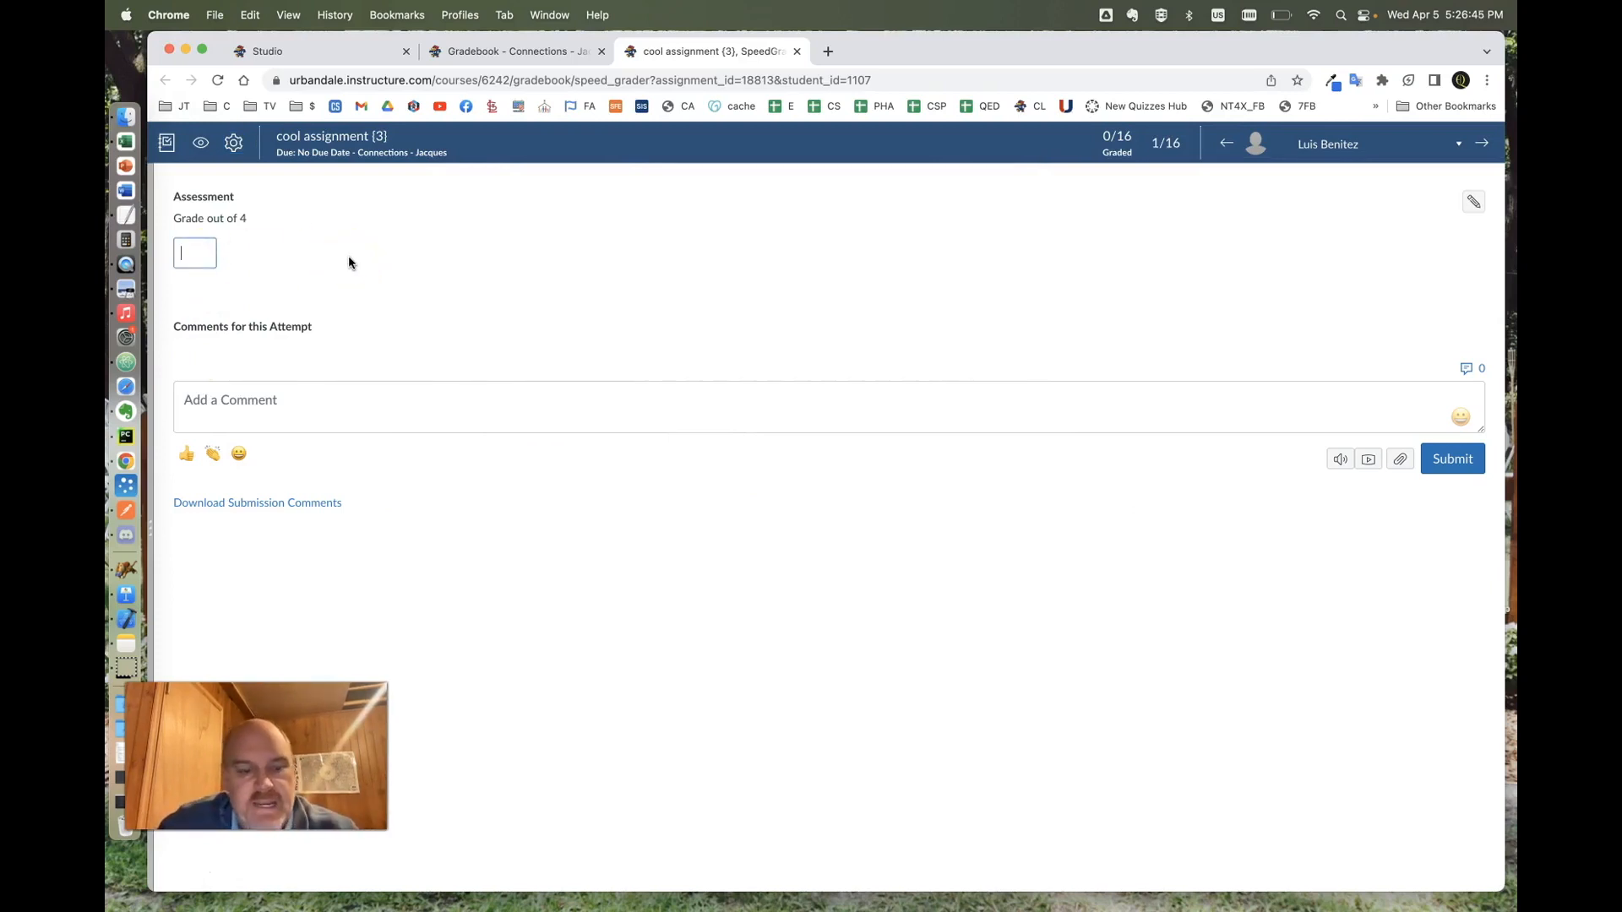
left_click(382, 279)
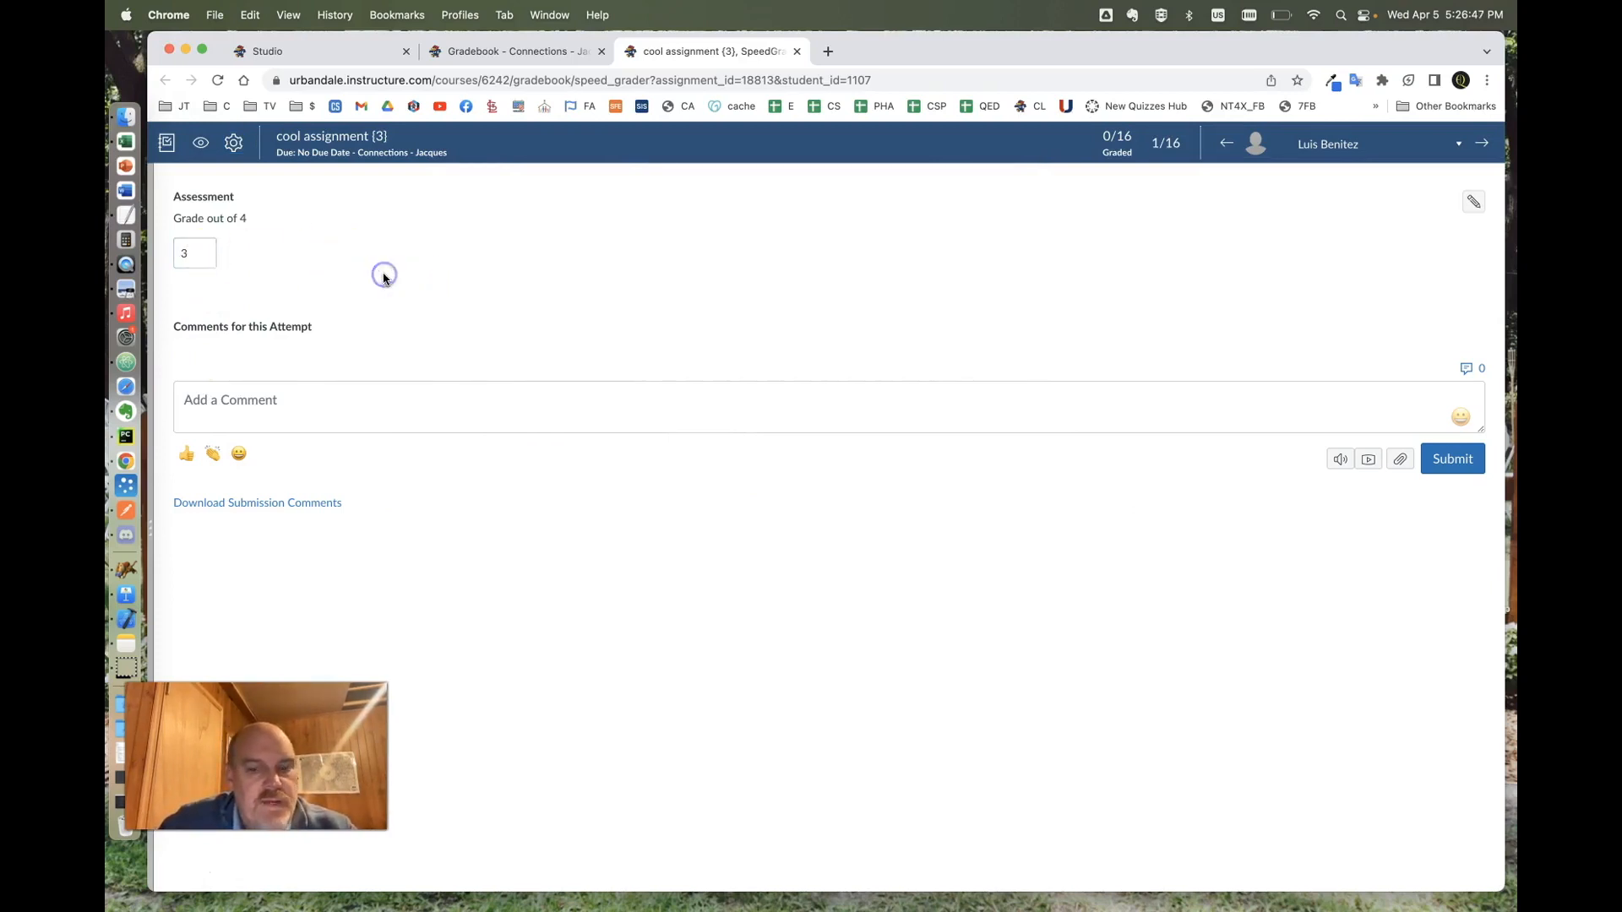
key("j")
left_click(195, 253)
type("3")
left_click(197, 255)
left_click(261, 275)
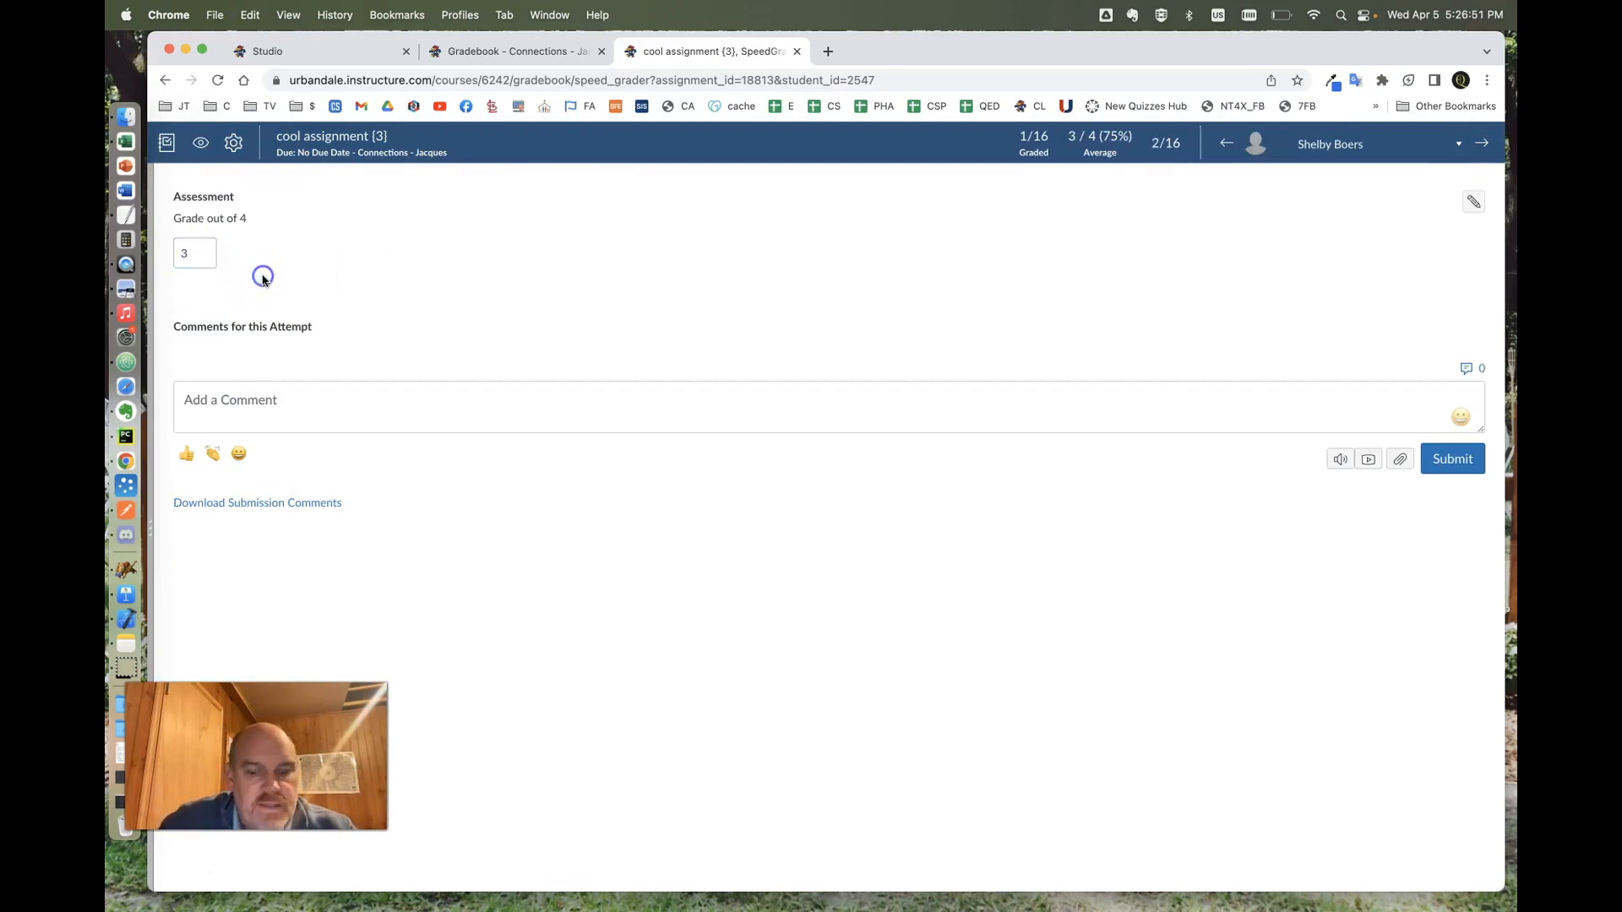
- Grade the third student 2.5 and the fourth student 3.5 on cool assignment {3}
key("j")
left_click(195, 261)
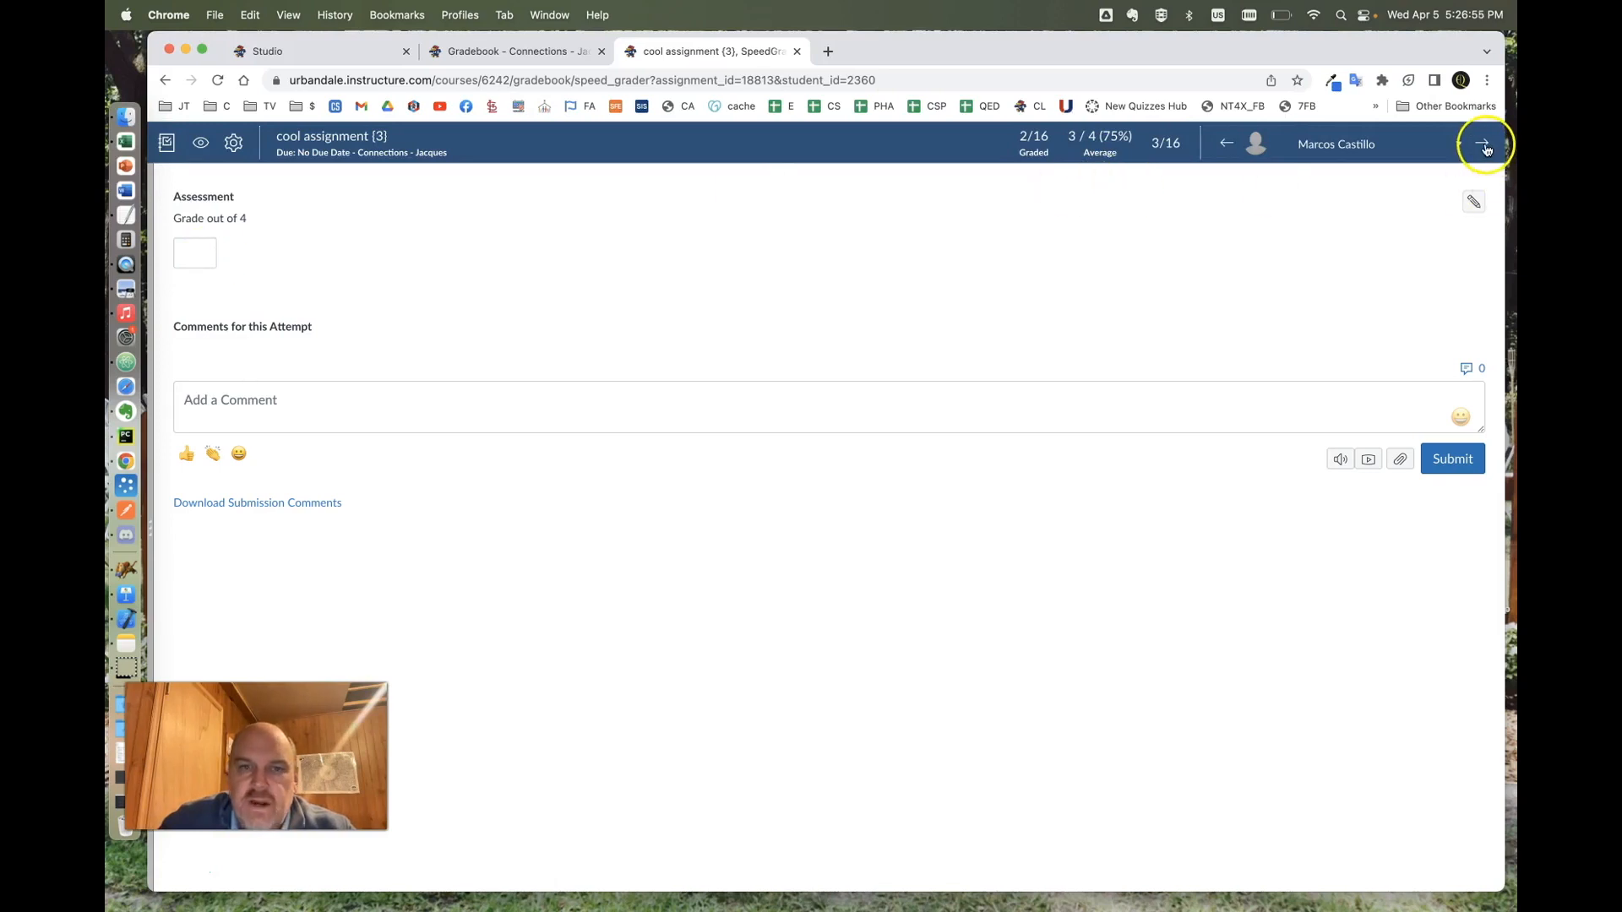
left_click(199, 255)
type("2.5")
left_click(295, 279)
key("j")
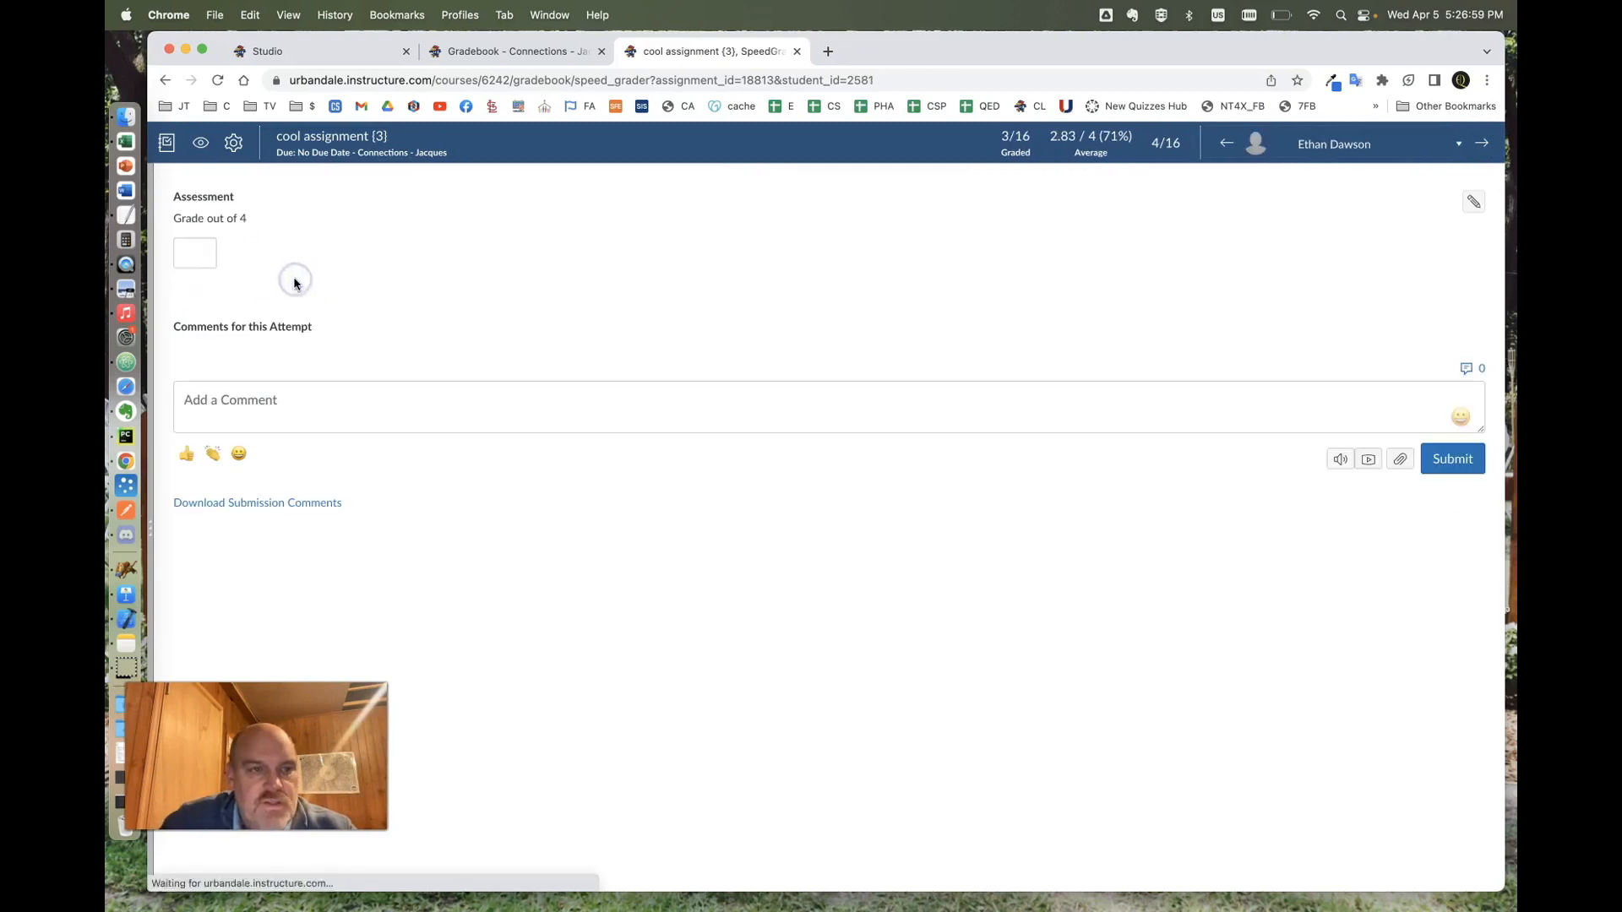
left_click(189, 253)
type("1.5")
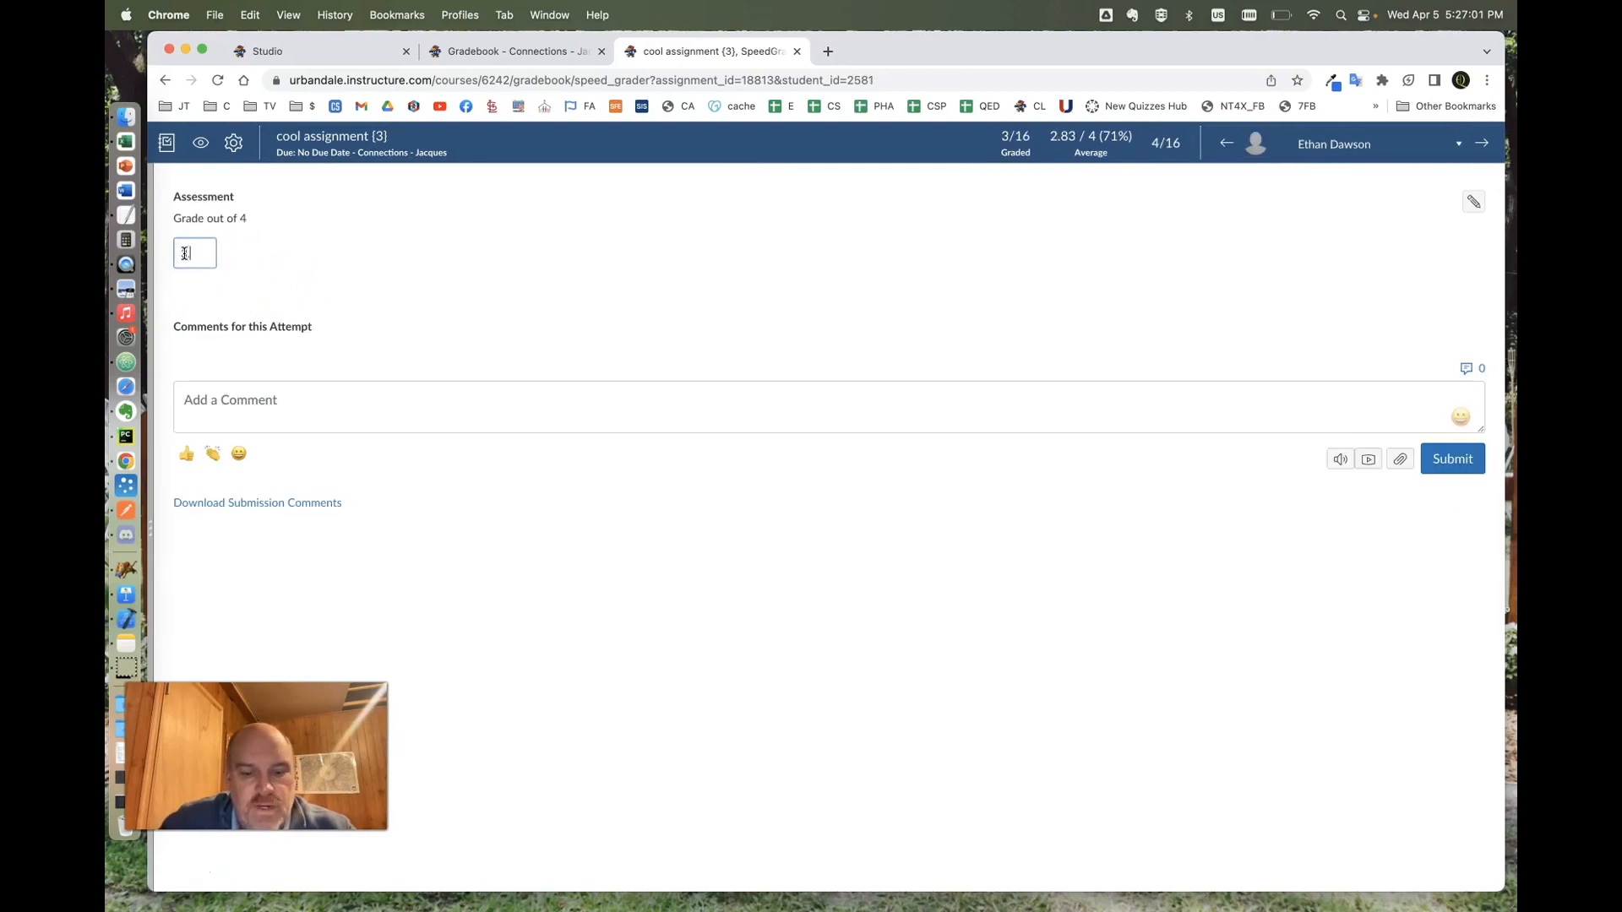
left_click(297, 263)
- Grade the fifth student 2 and the sixth student 3 on cool assignment {3}
key("j")
left_click(189, 252)
type("2")
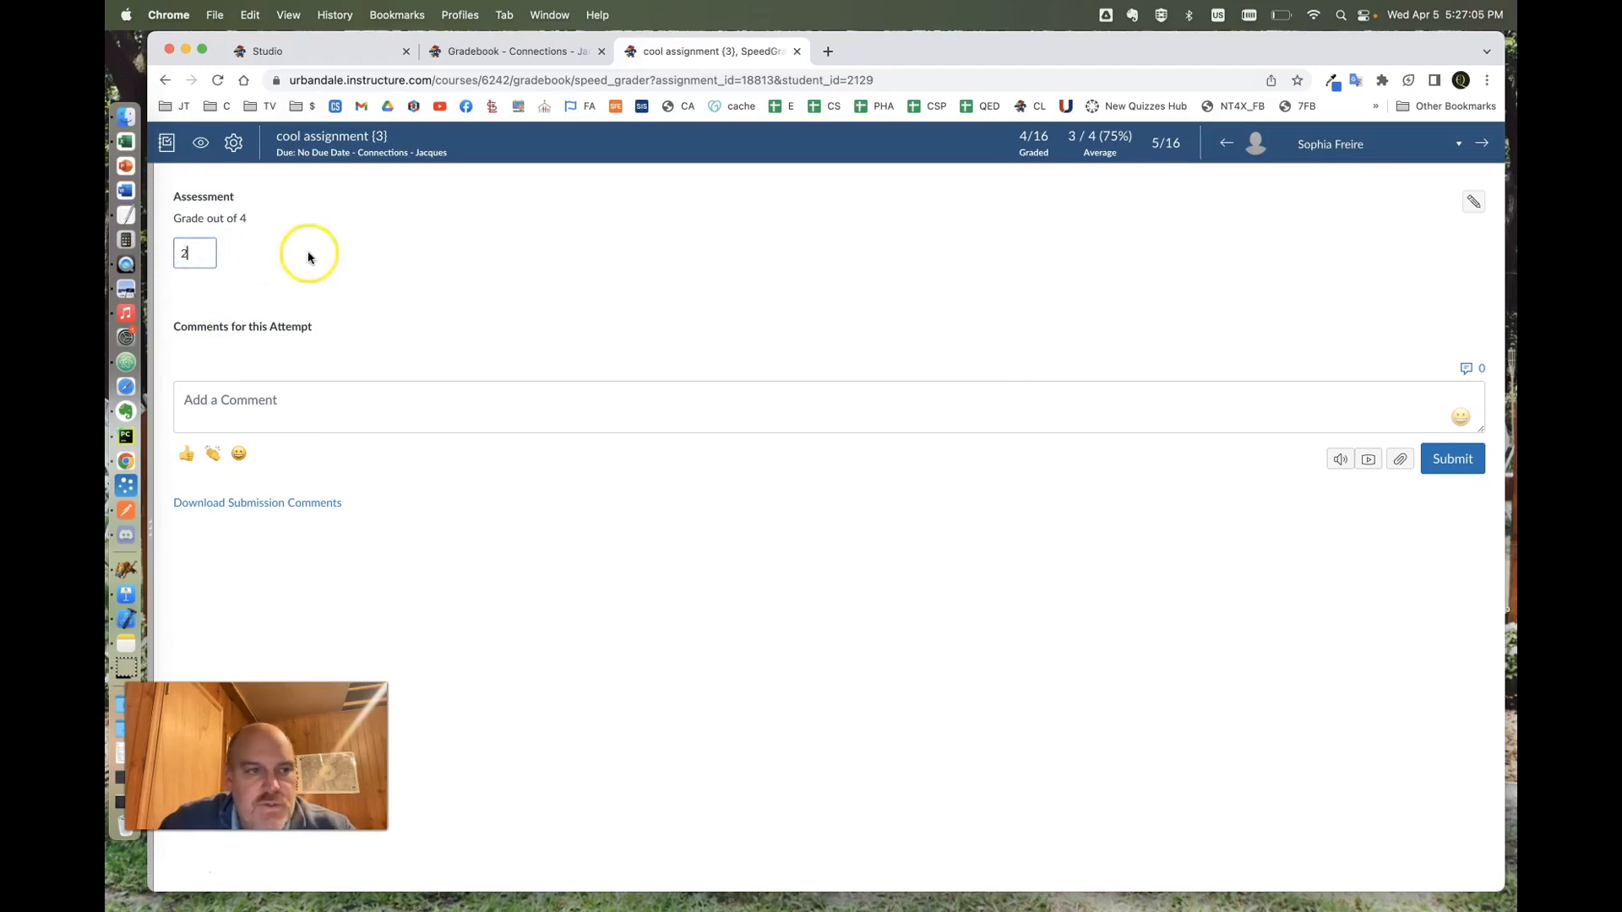
left_click(309, 255)
key("j")
left_click(193, 252)
type("3")
left_click(296, 250)
- Grade the seventh student 2, the eighth student 3 and the ninth student 3.5 on cool assignment {3}
key("j")
left_click(206, 250)
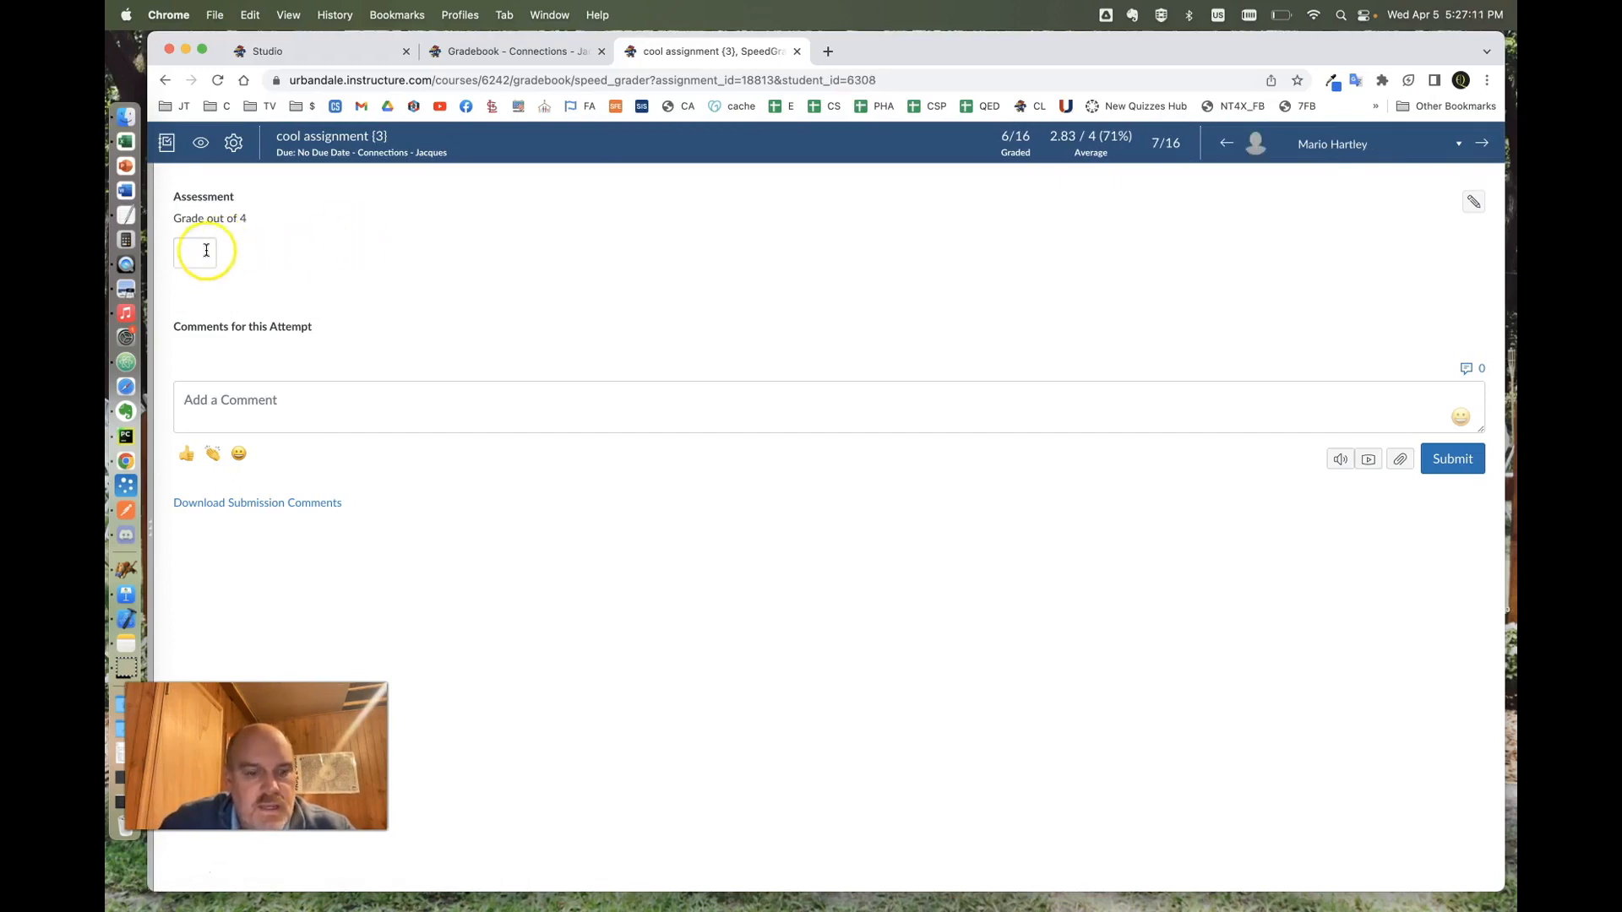
type("2")
left_click(1485, 145)
left_click(206, 245)
type("3")
left_click(1485, 145)
left_click(199, 260)
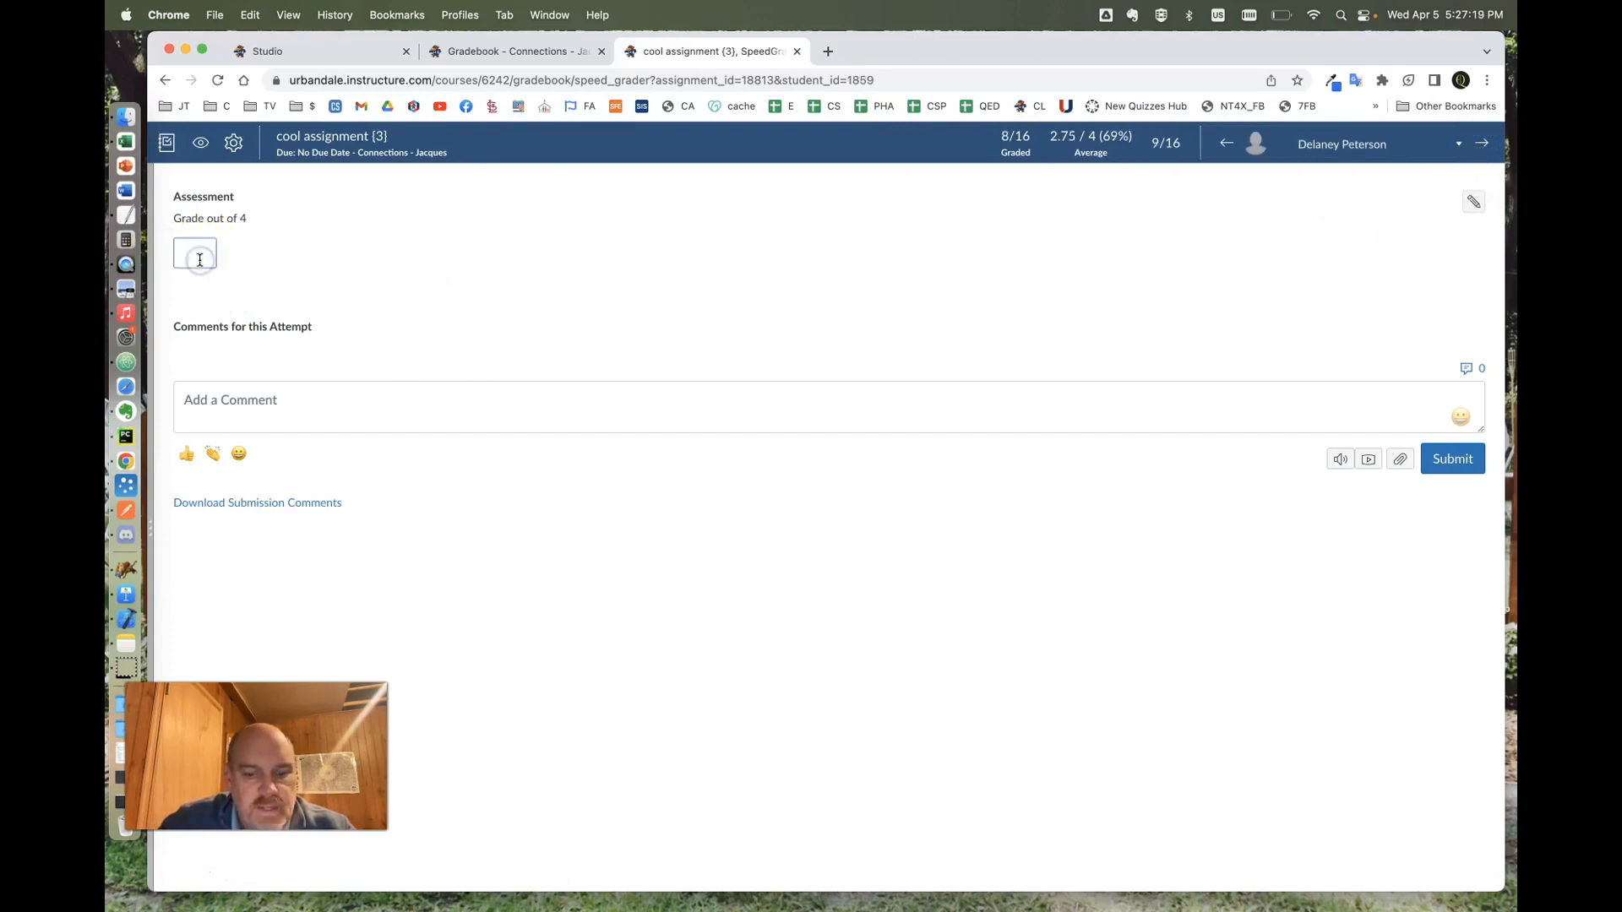
left_click(378, 267)
key("j")
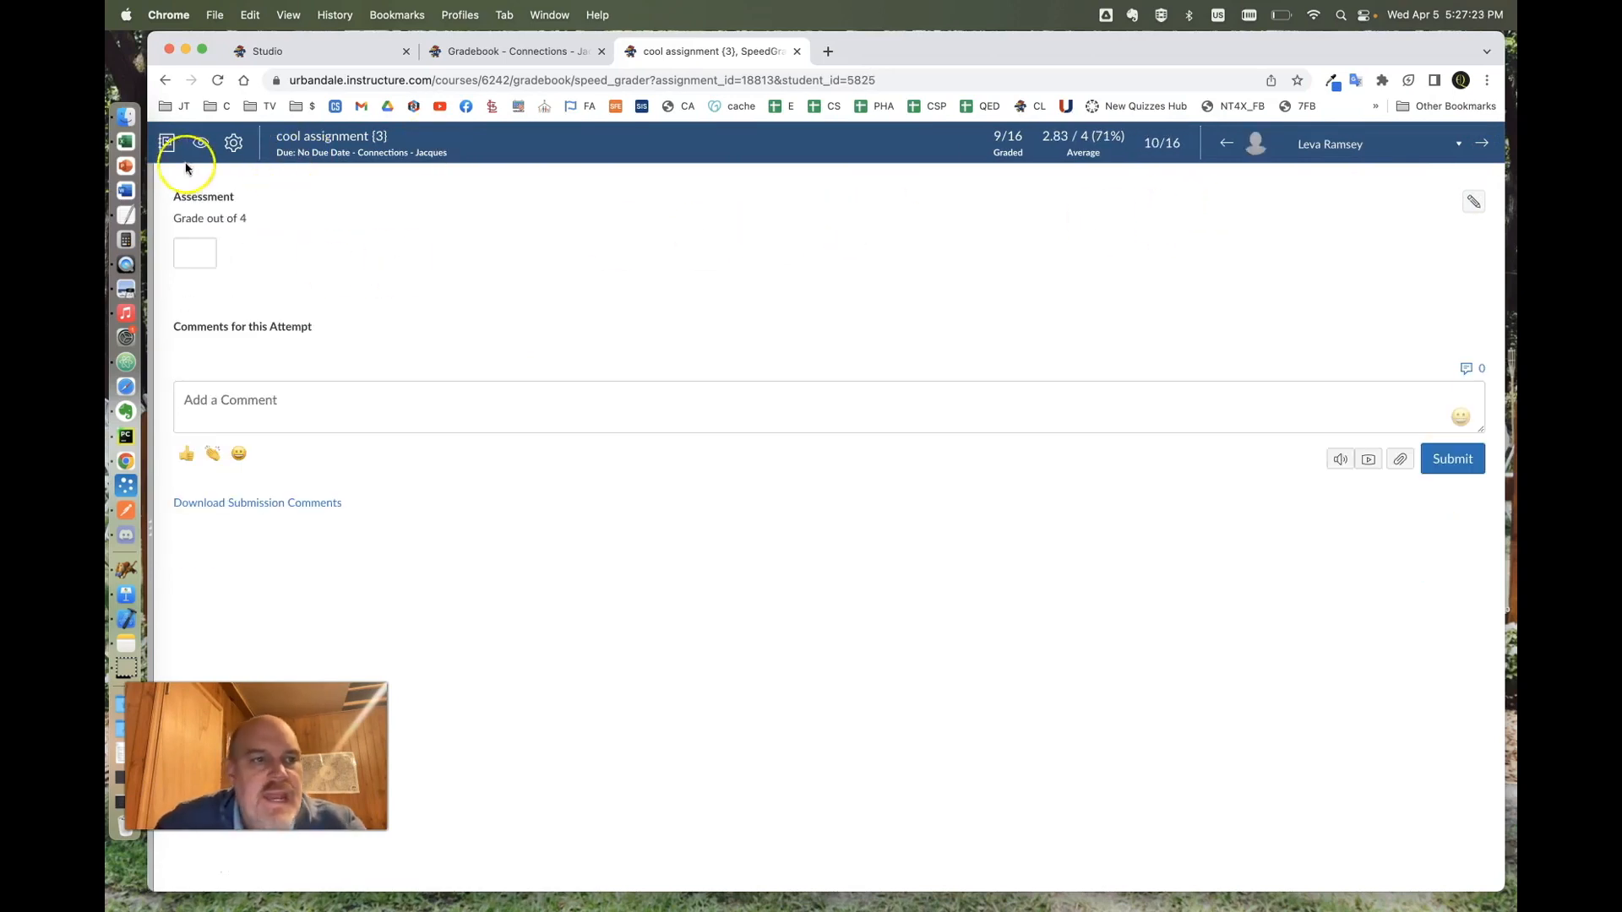
- Return to the gradebook and score the tenth student 3 and the eleventh student 2.5 on cool assignment {3}
left_click(167, 144)
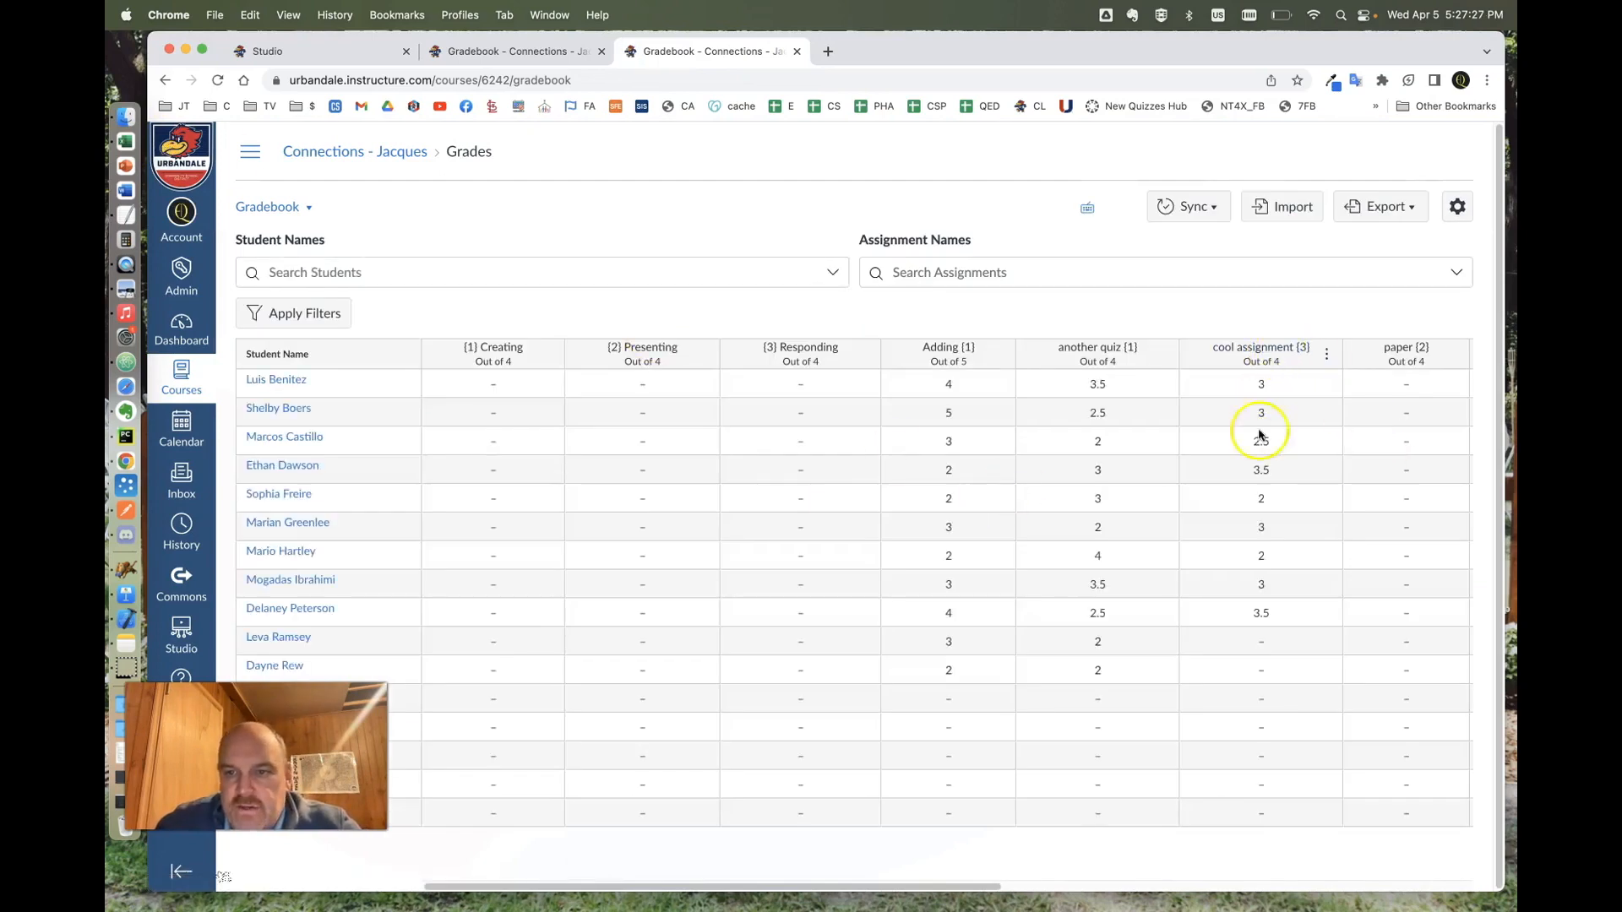
left_click(1262, 643)
key("Return")
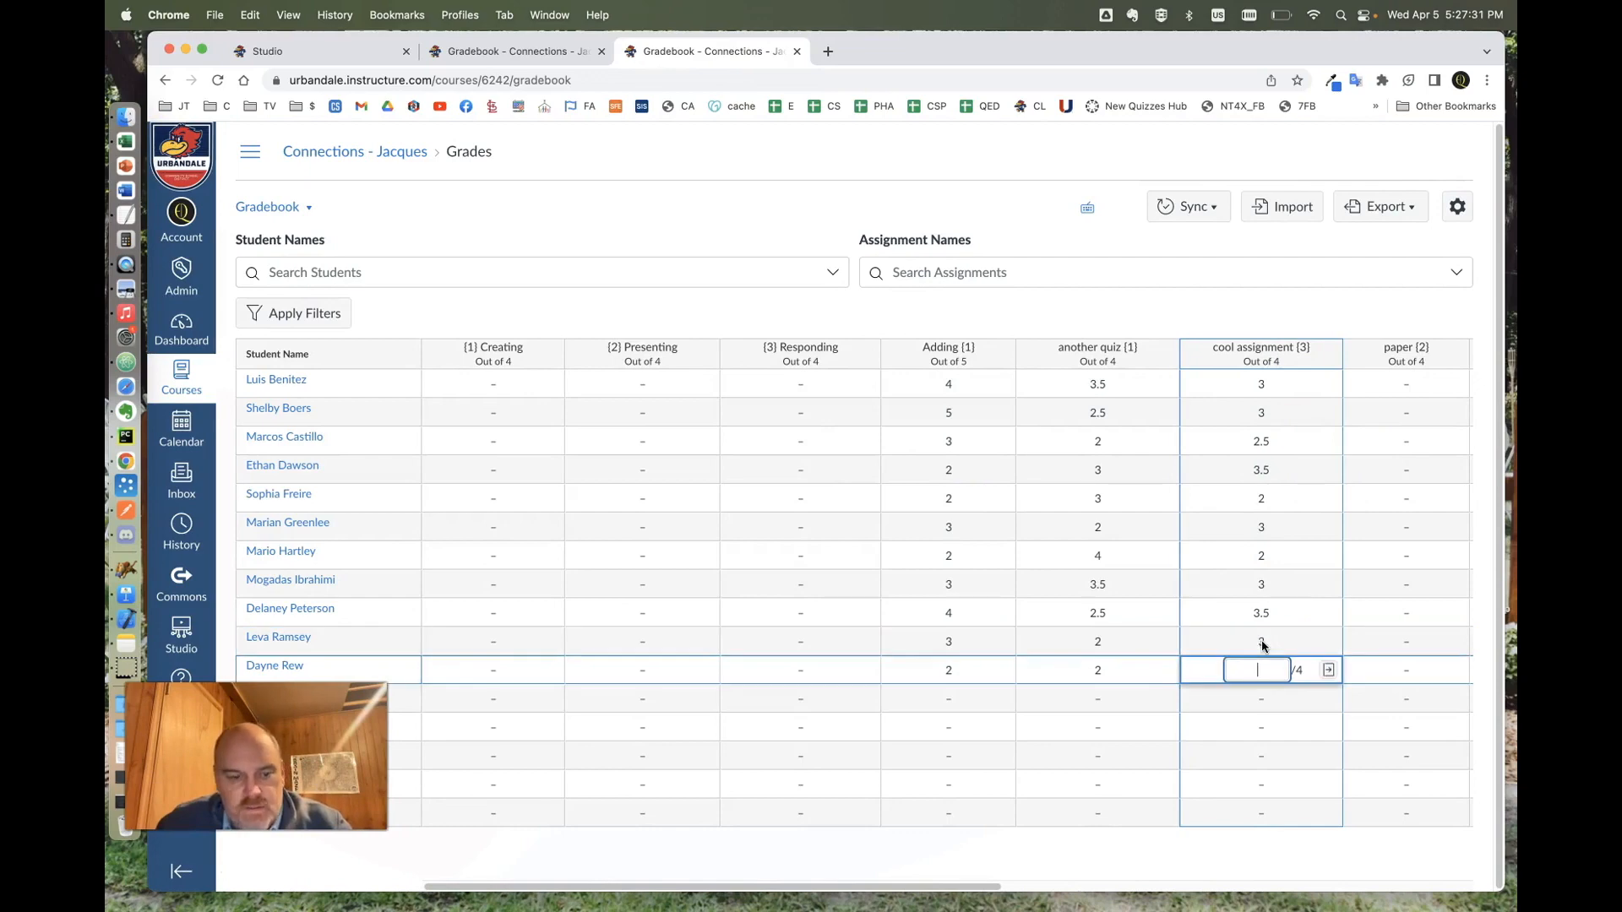
type("2.5")
key("Return")
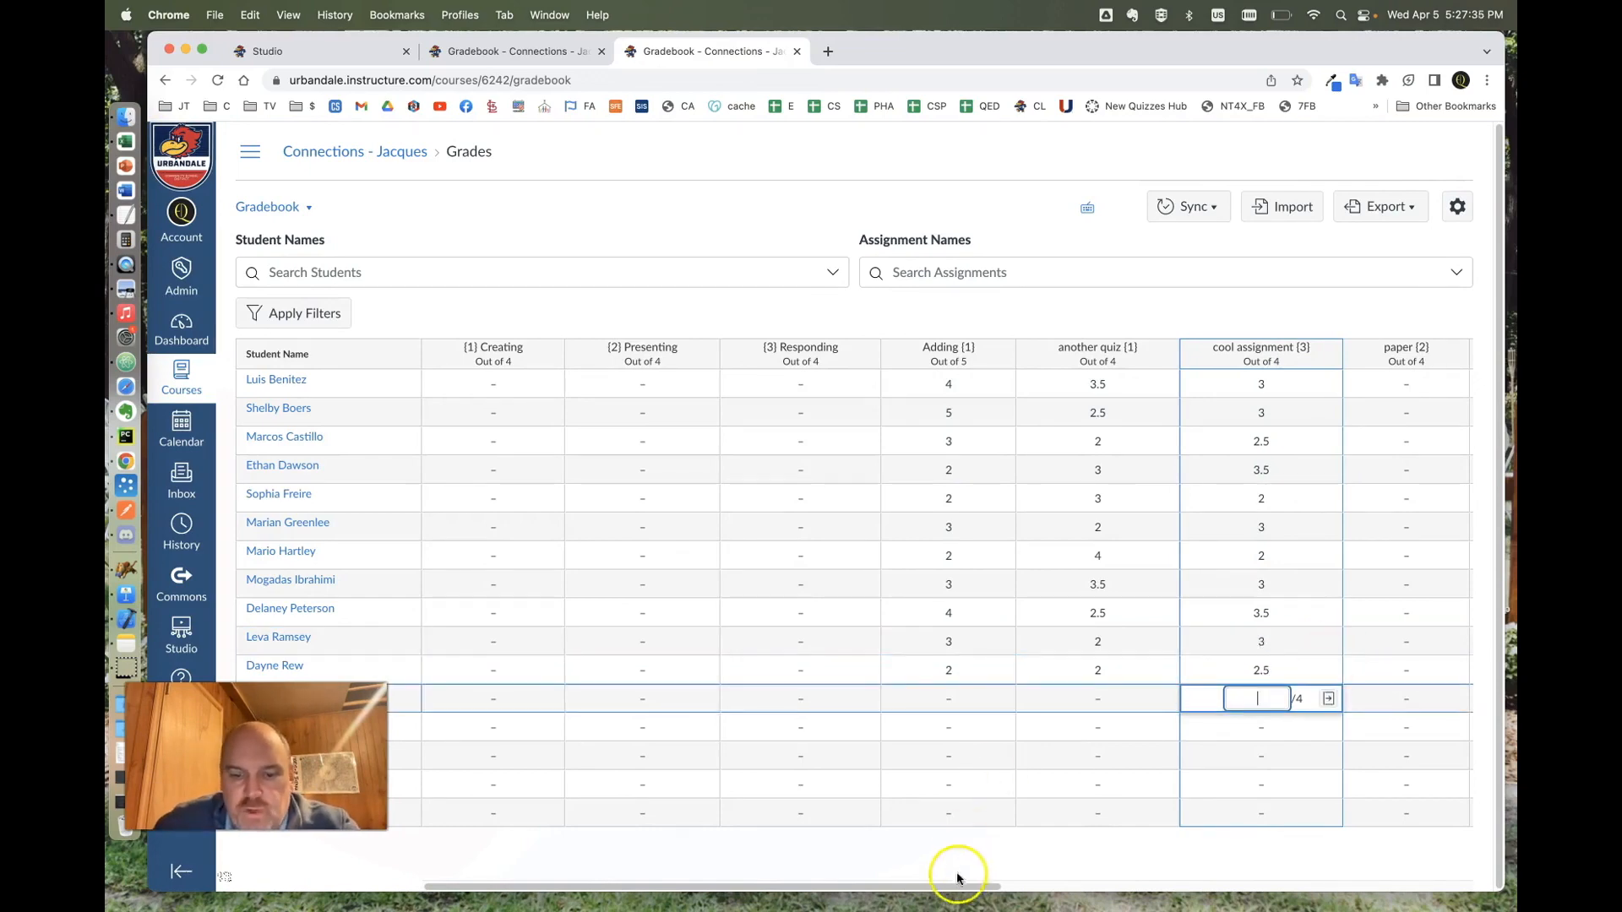
- Enter scores of 2, 3, 2, 3, 2, 2, 2, 1.5, 1, 1 and 1.5 for the first eleven students on paper {2}
left_click_drag(952, 879, 1149, 870)
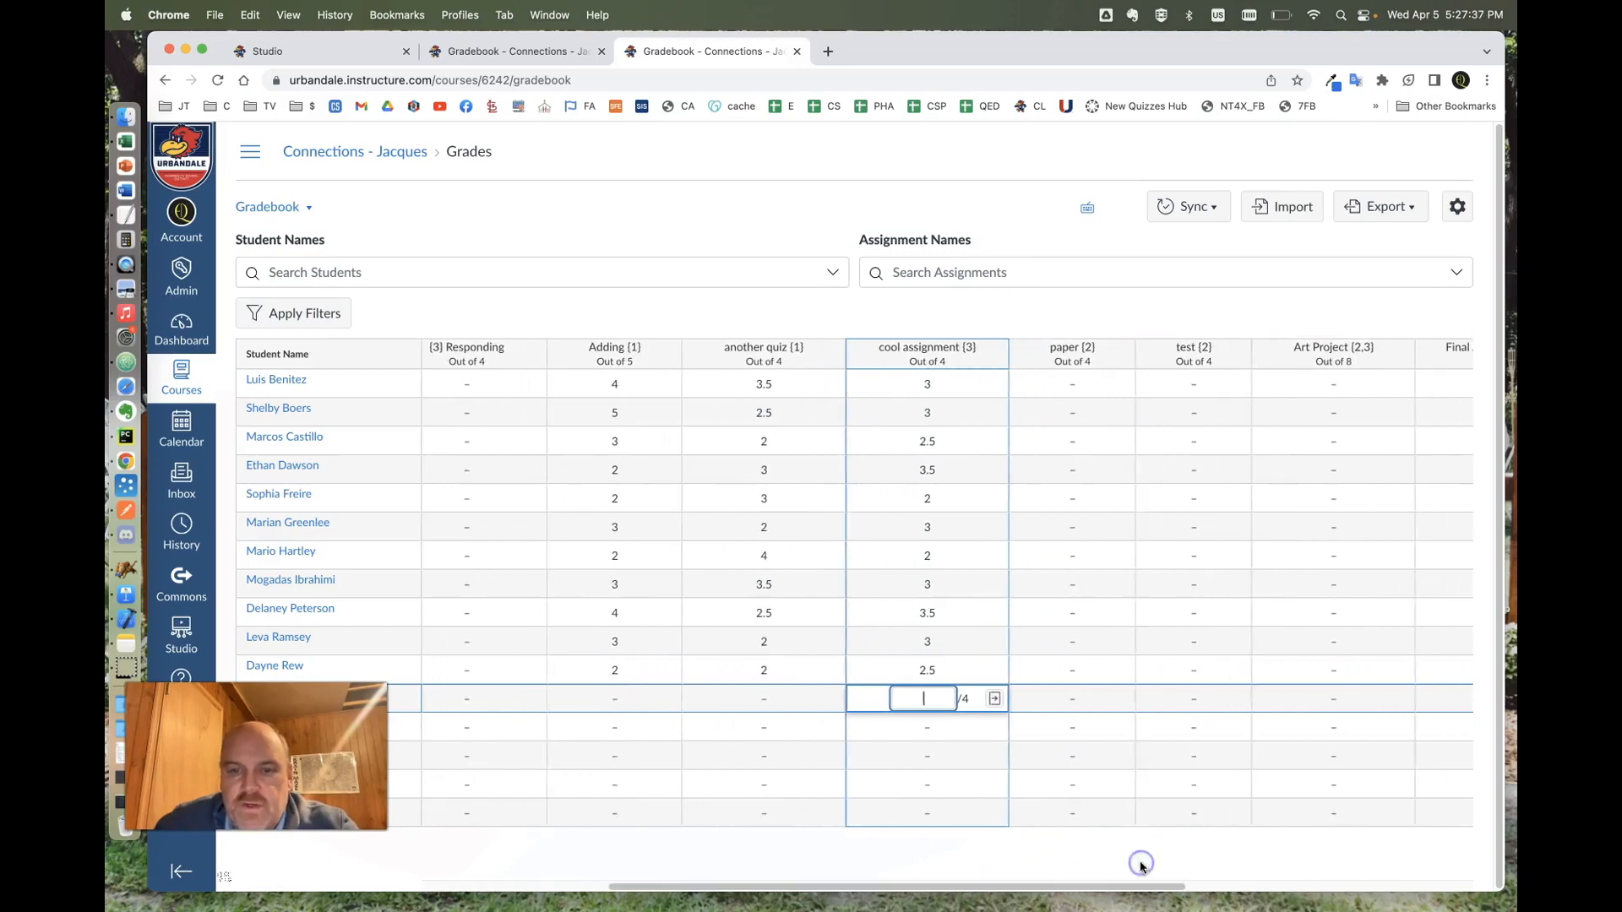
left_click(1071, 386)
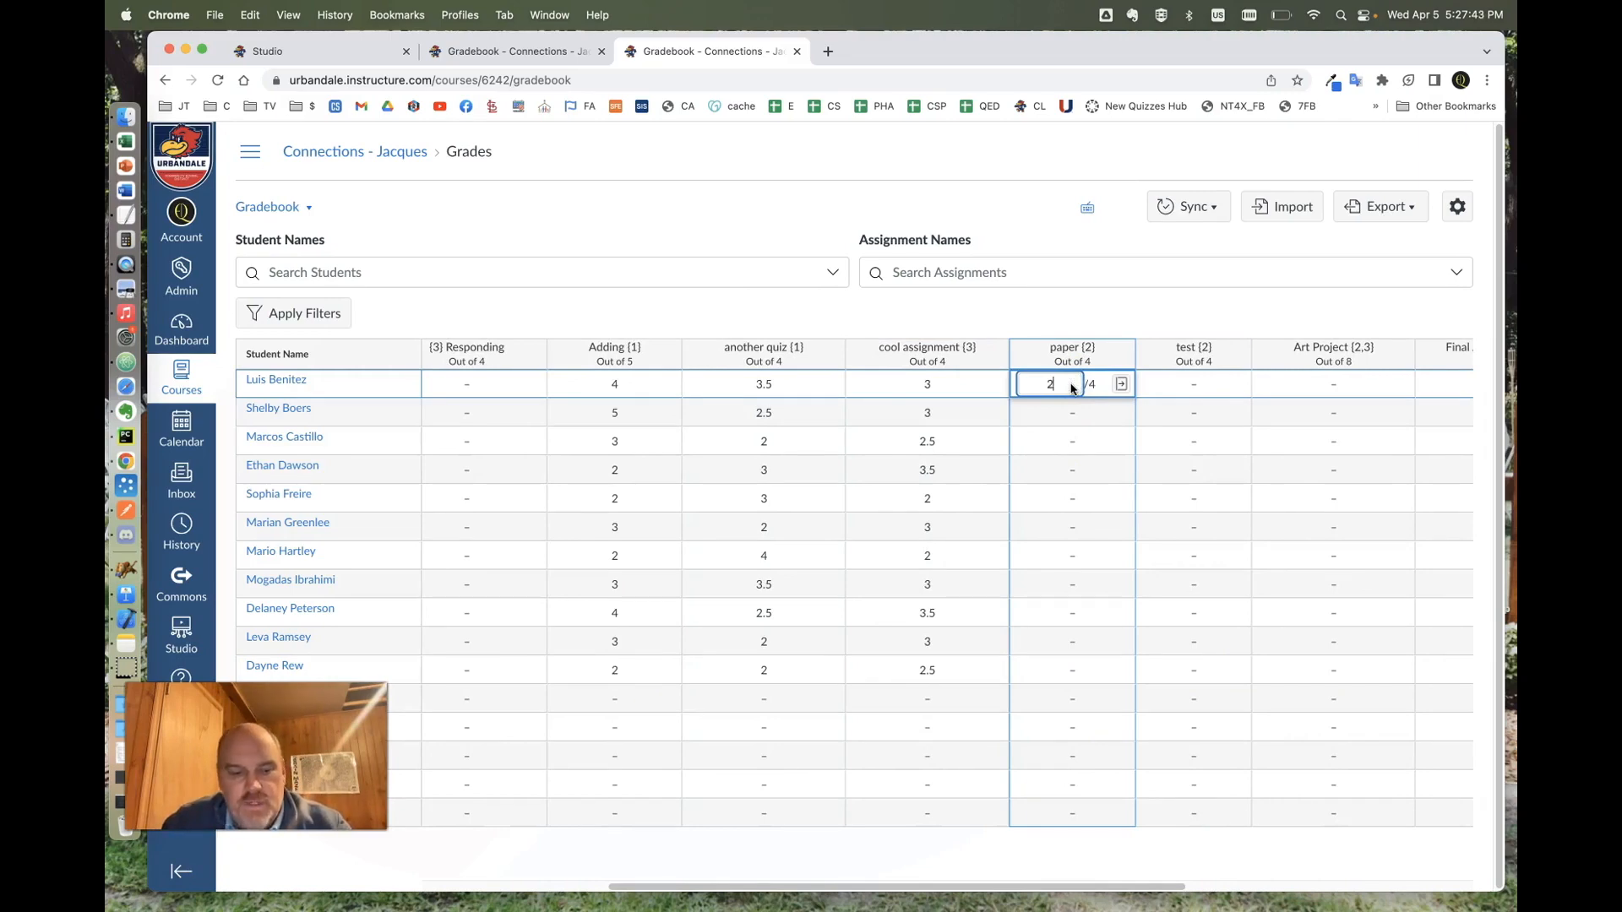
key("Return")
type("3 2 3 2 2 2 1.5 1 1 1.5")
- Enter scores of 3, 3, 3, 3, 2, 2, 2, 1, 1, 1 and 3.5 for the first eleven students on test {2}
left_click(1193, 385)
type("3 3 3 3 2 2 2 1 1 1 3.5")
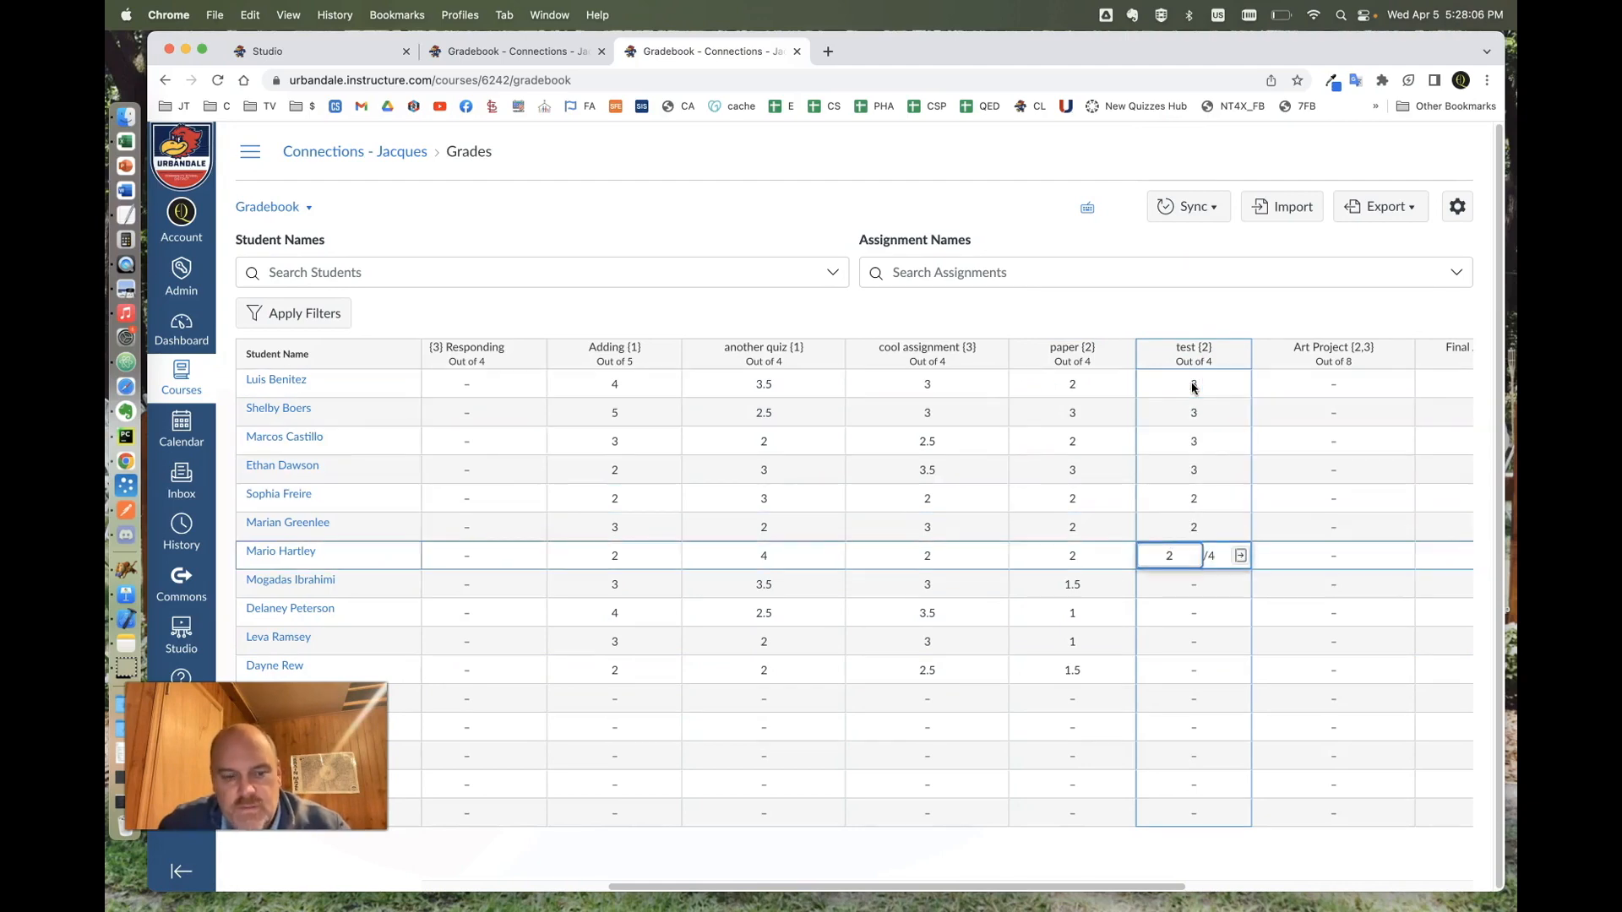
key("Tab")
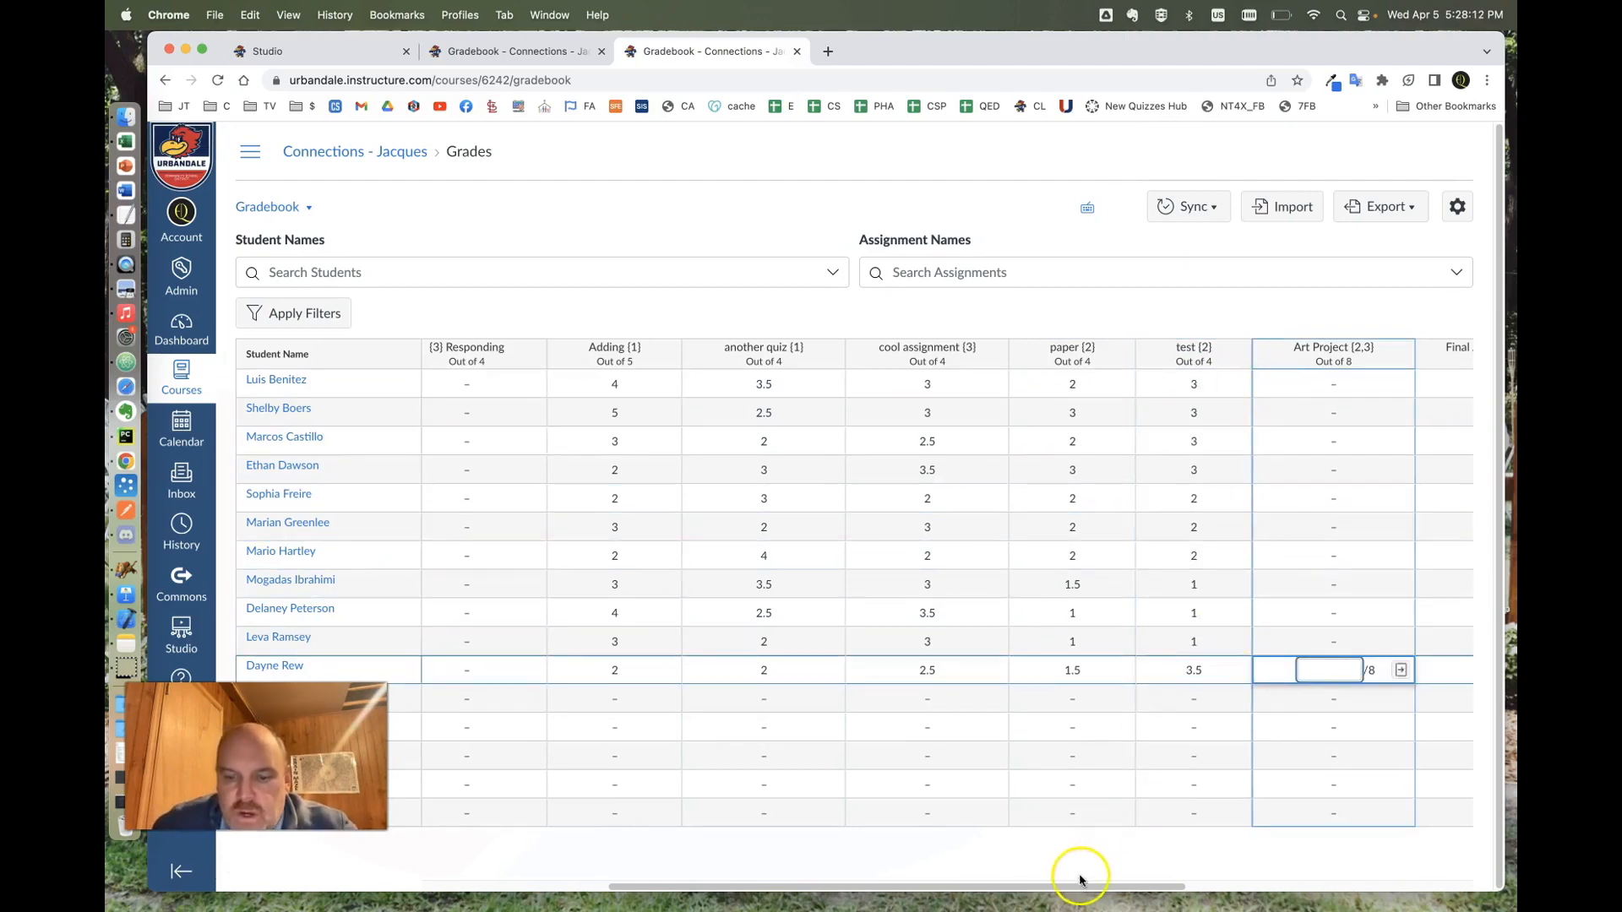
- Open Art Project {2,3} in SpeedGrader, widen the grading pane across the whole page and display its rubric
left_click_drag(1079, 881, 1285, 887)
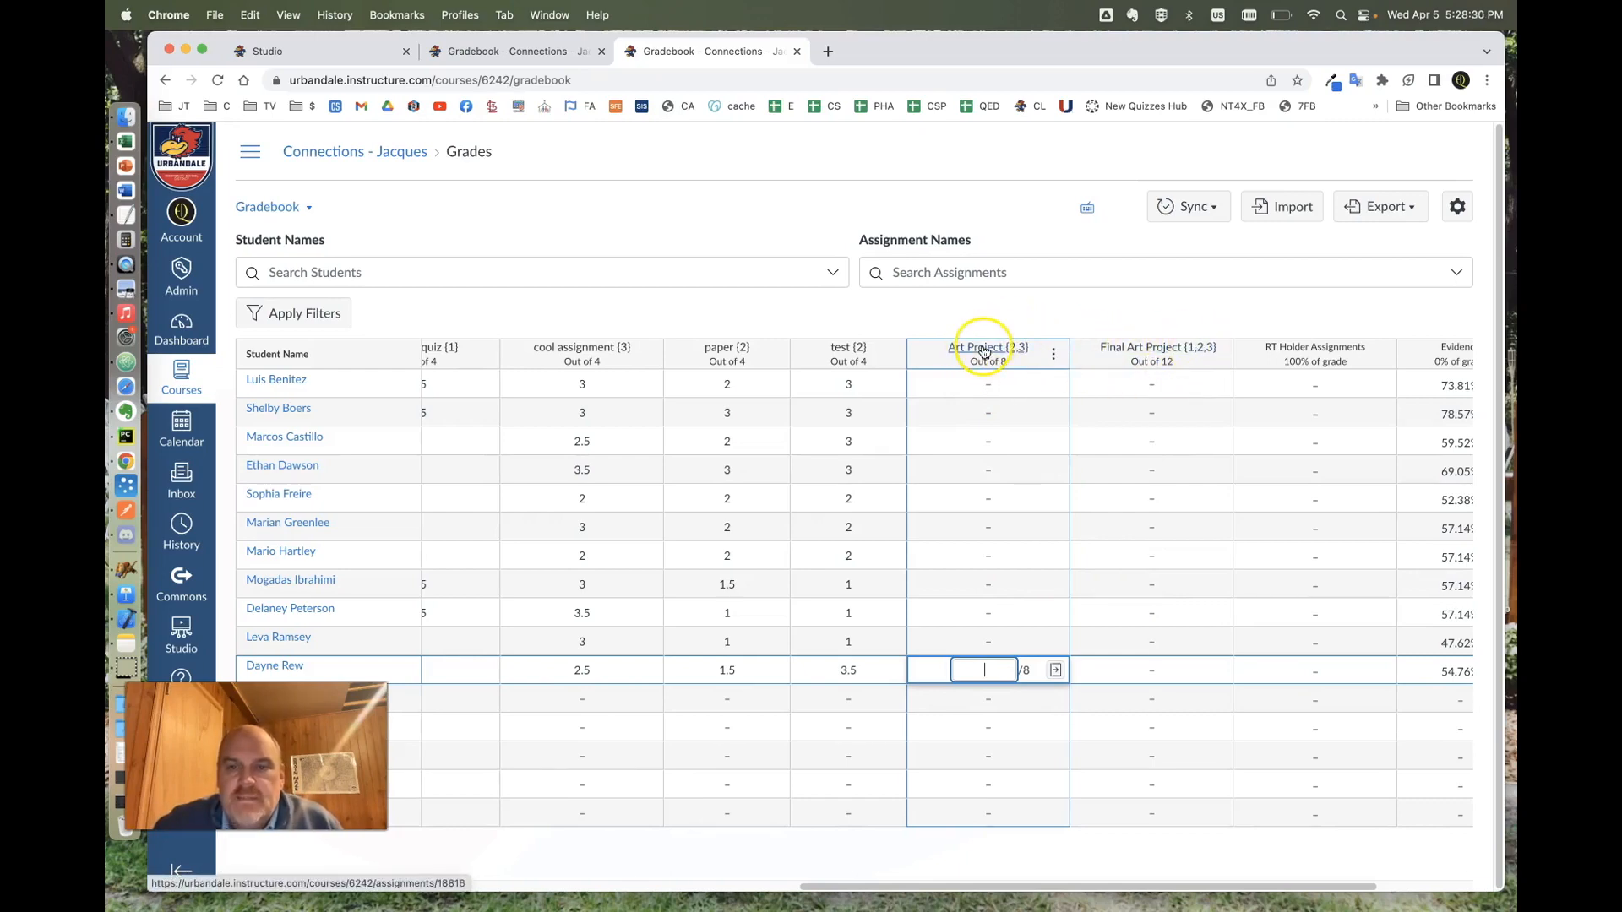
left_click(1055, 358)
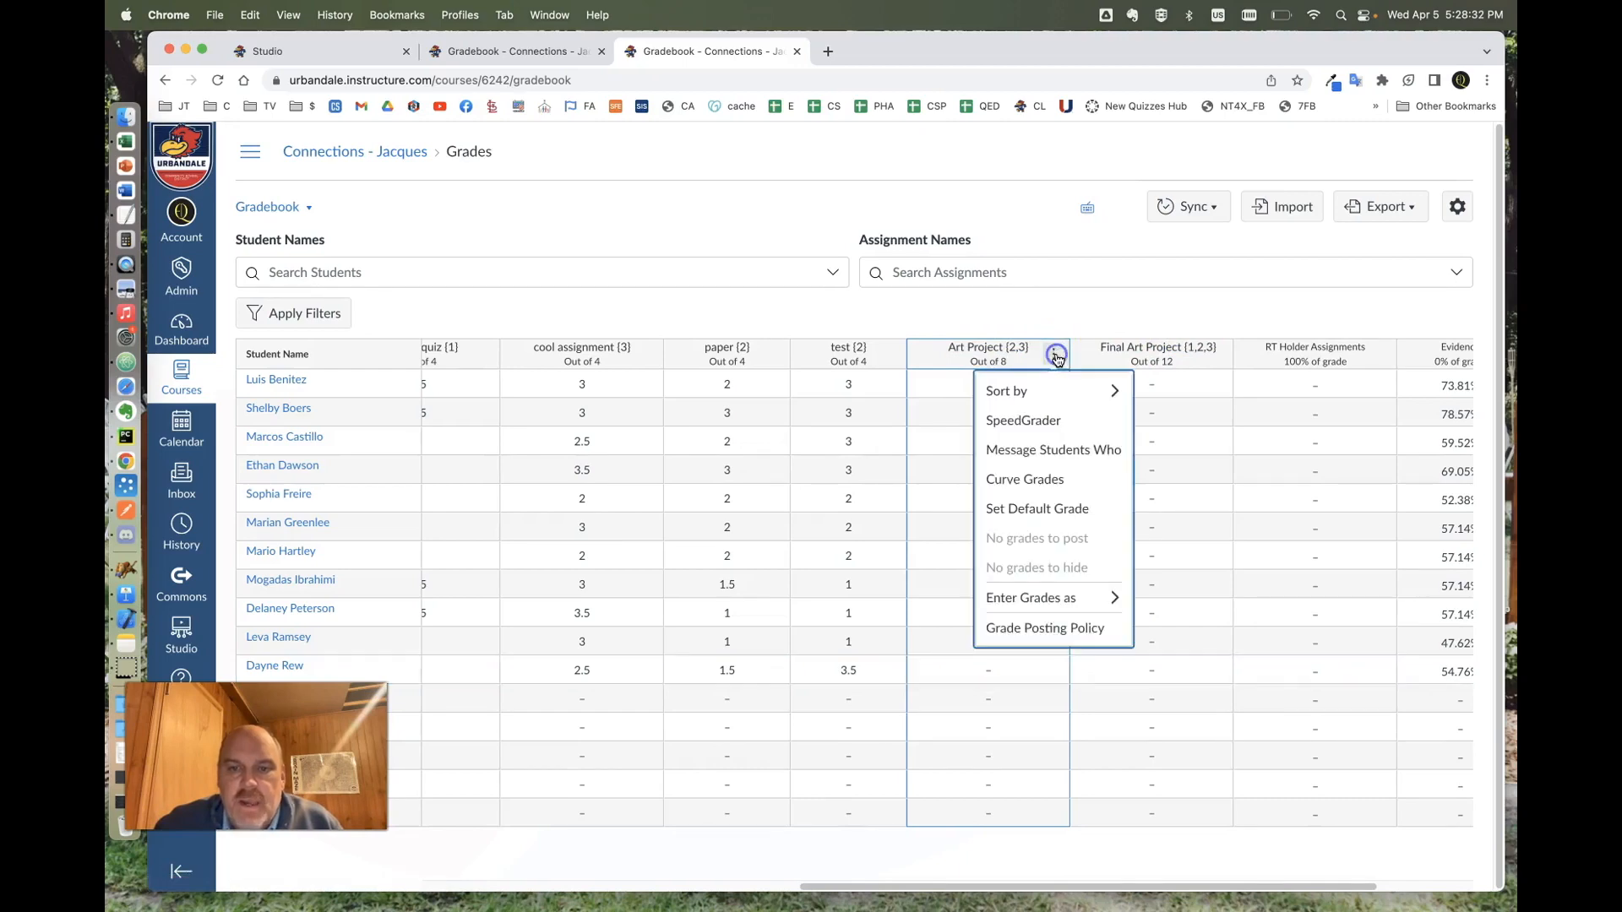
left_click(1050, 422)
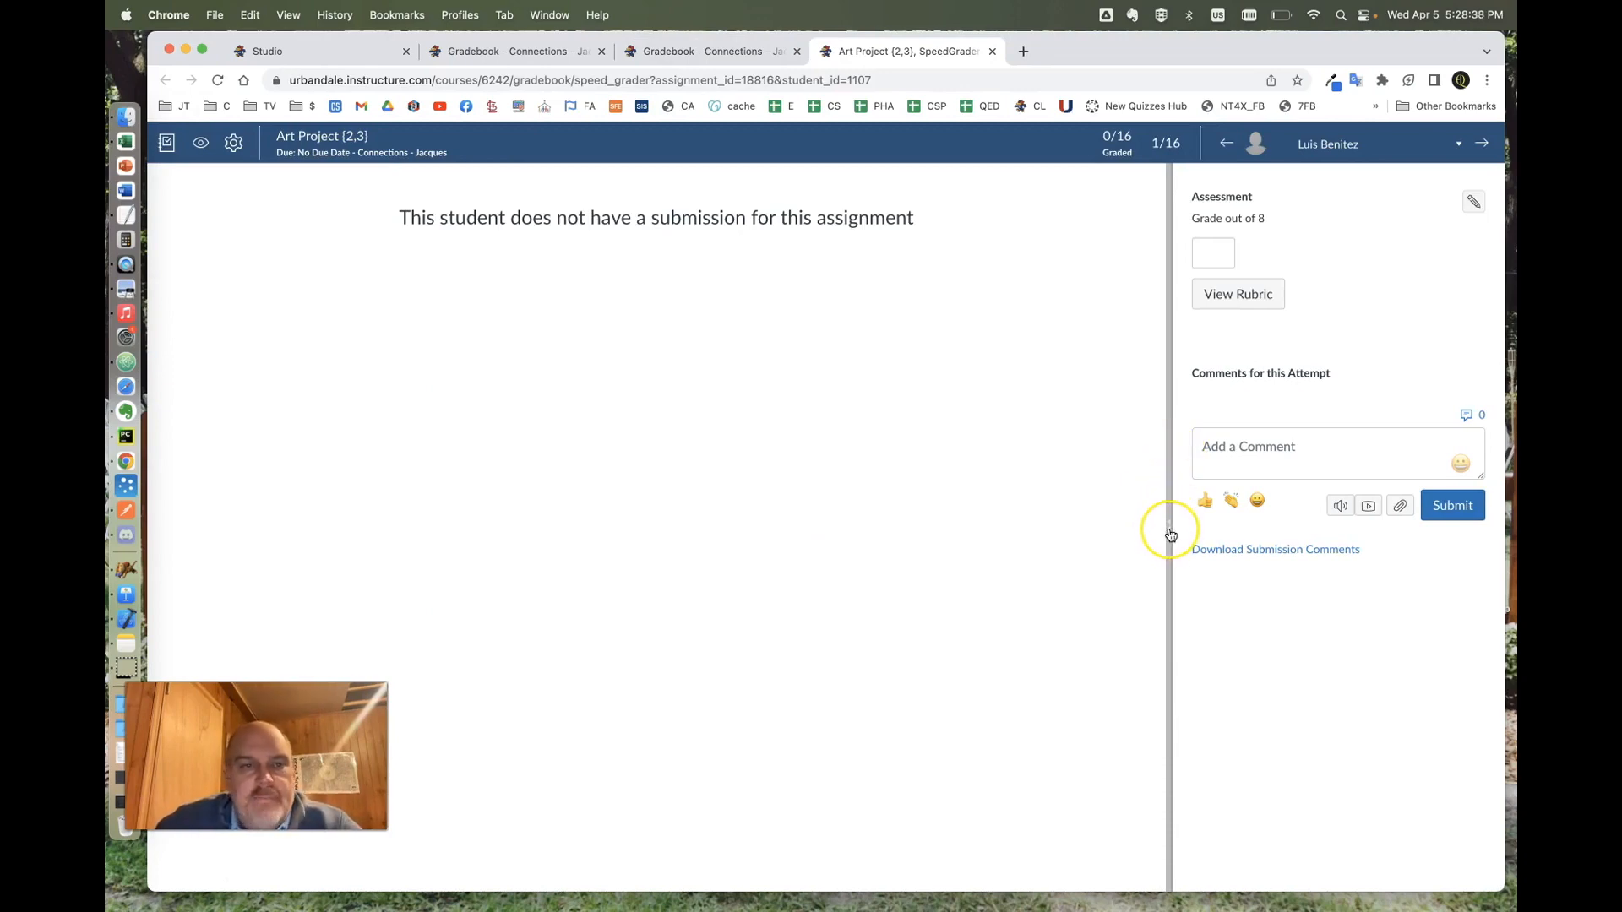
left_click_drag(1169, 530, 240, 407)
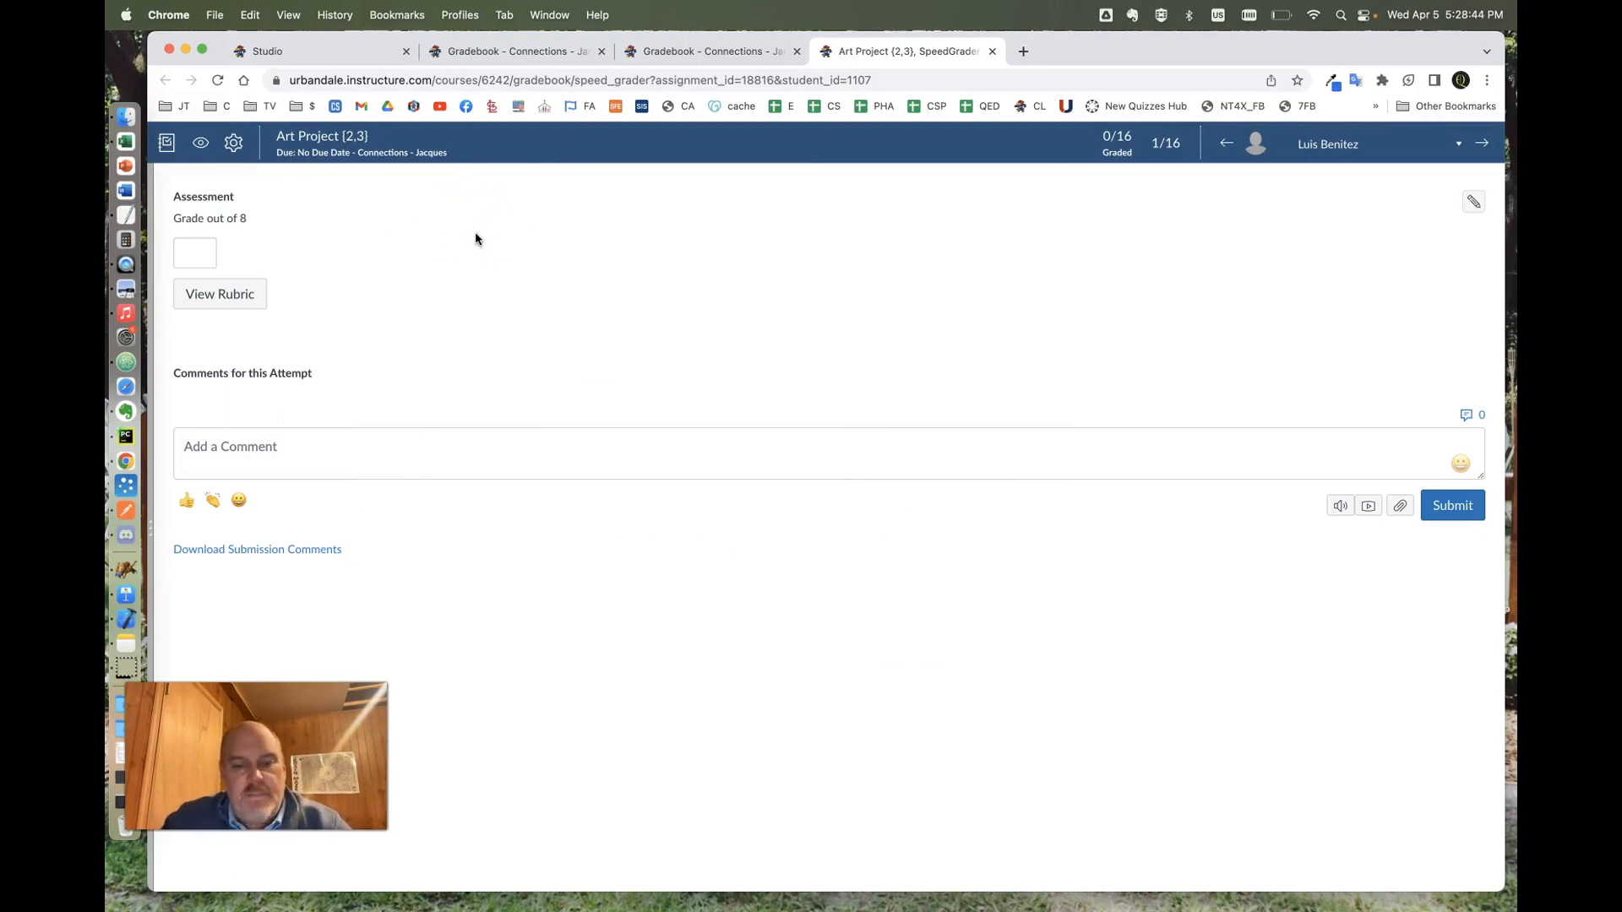
key("r")
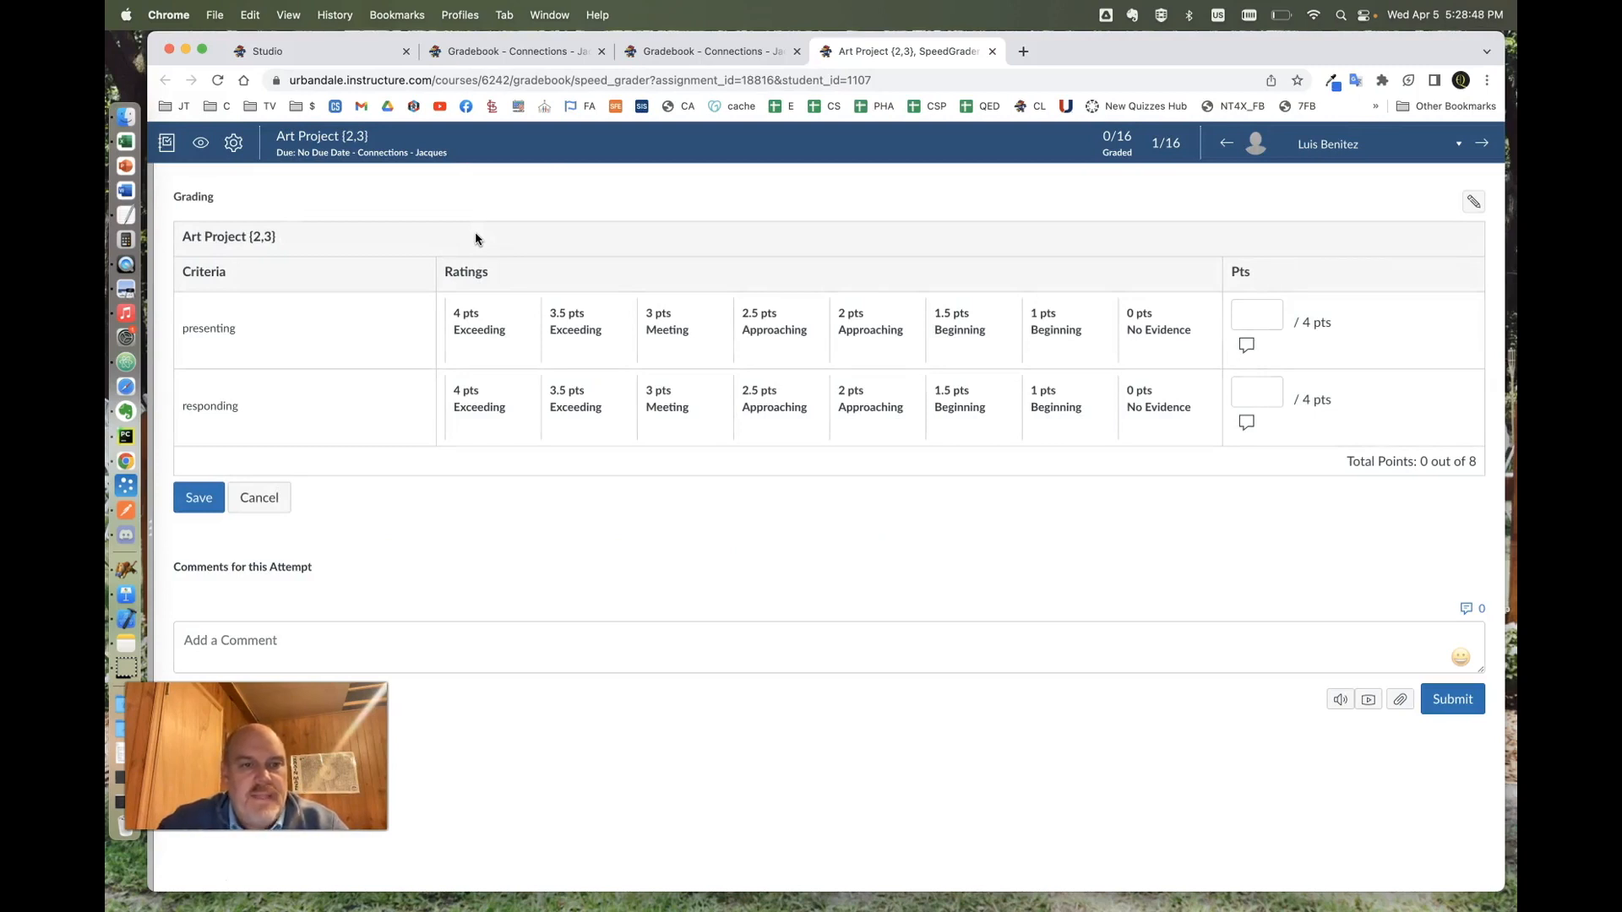
- Save Art Project {2,3} rubric ratings: first student 3.5 presenting and 2 responding, second student 3.5 presenting and 3 responding
left_click(570, 319)
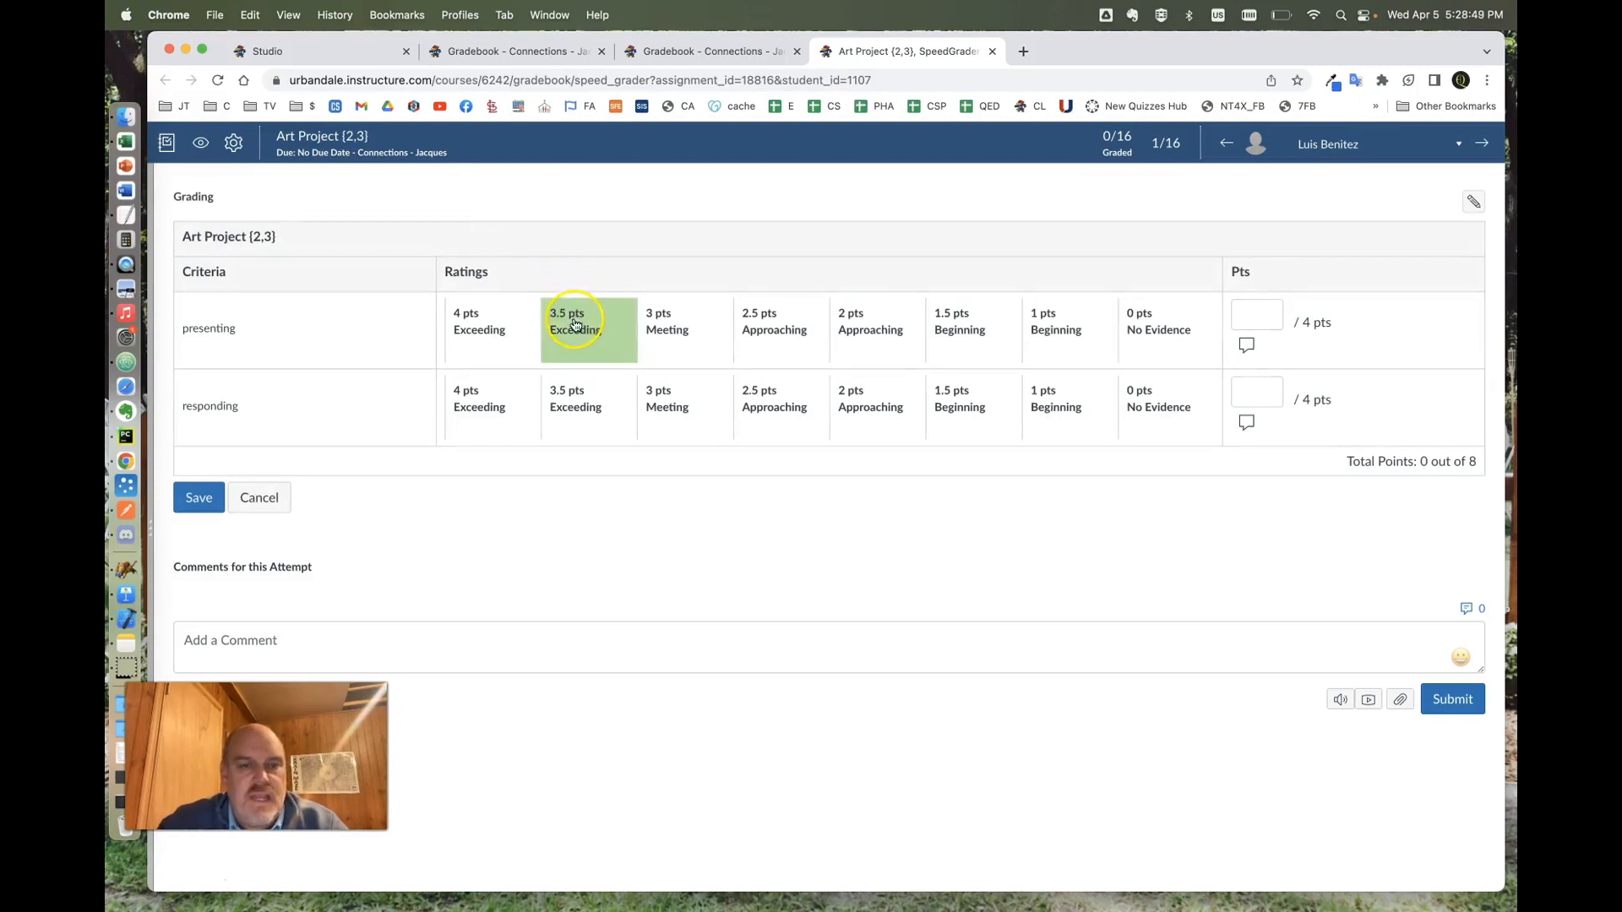
left_click(859, 393)
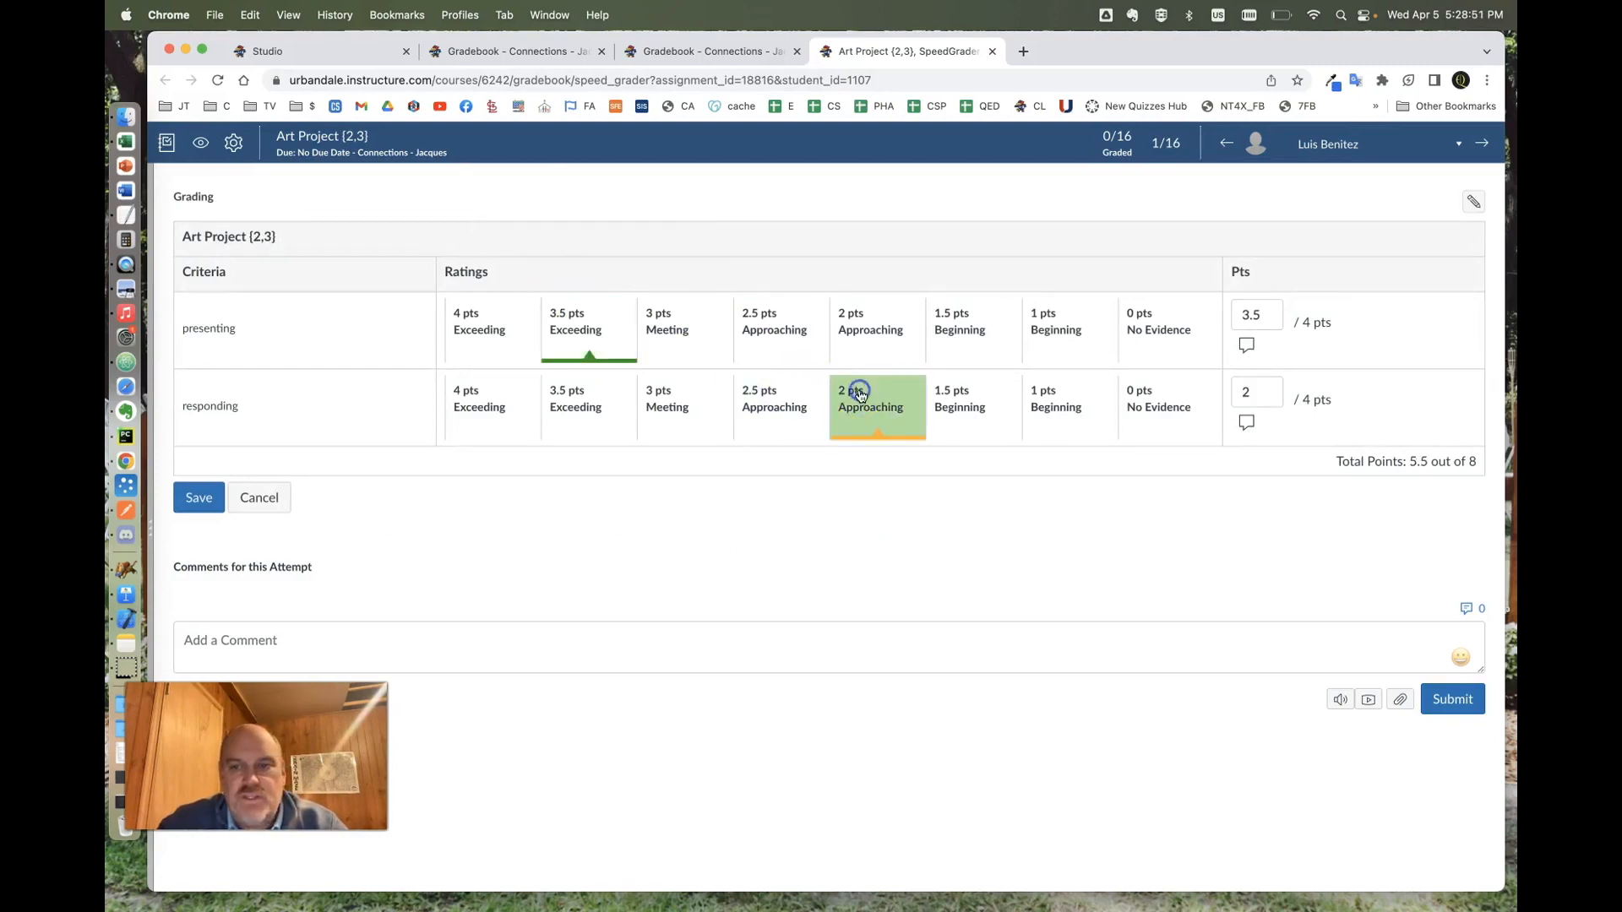
left_click(196, 504)
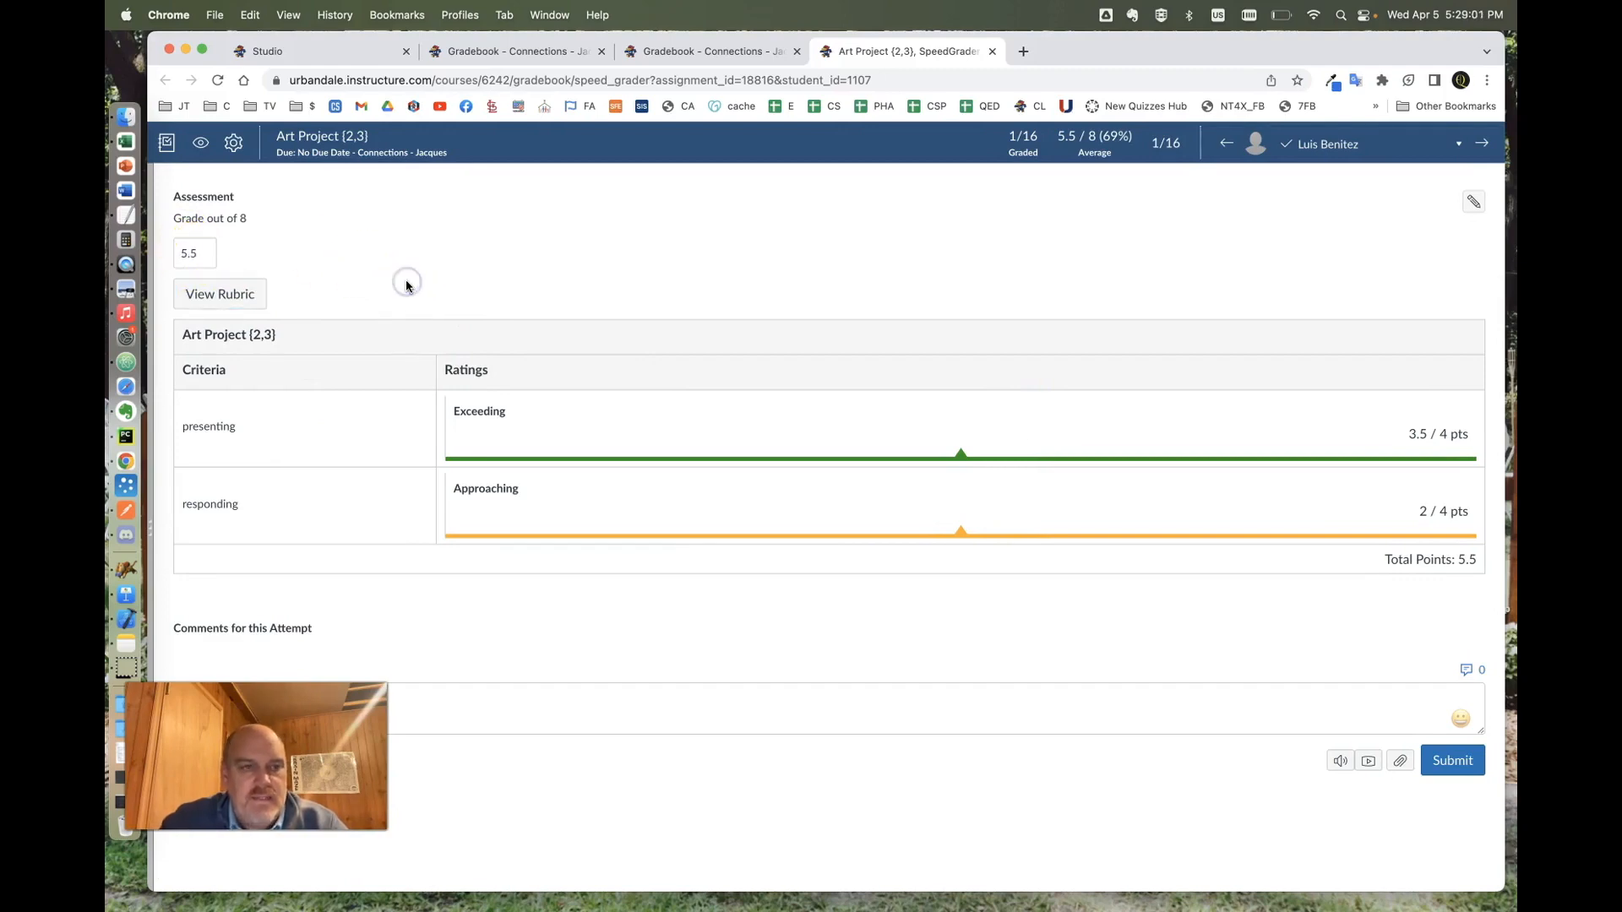
key("j")
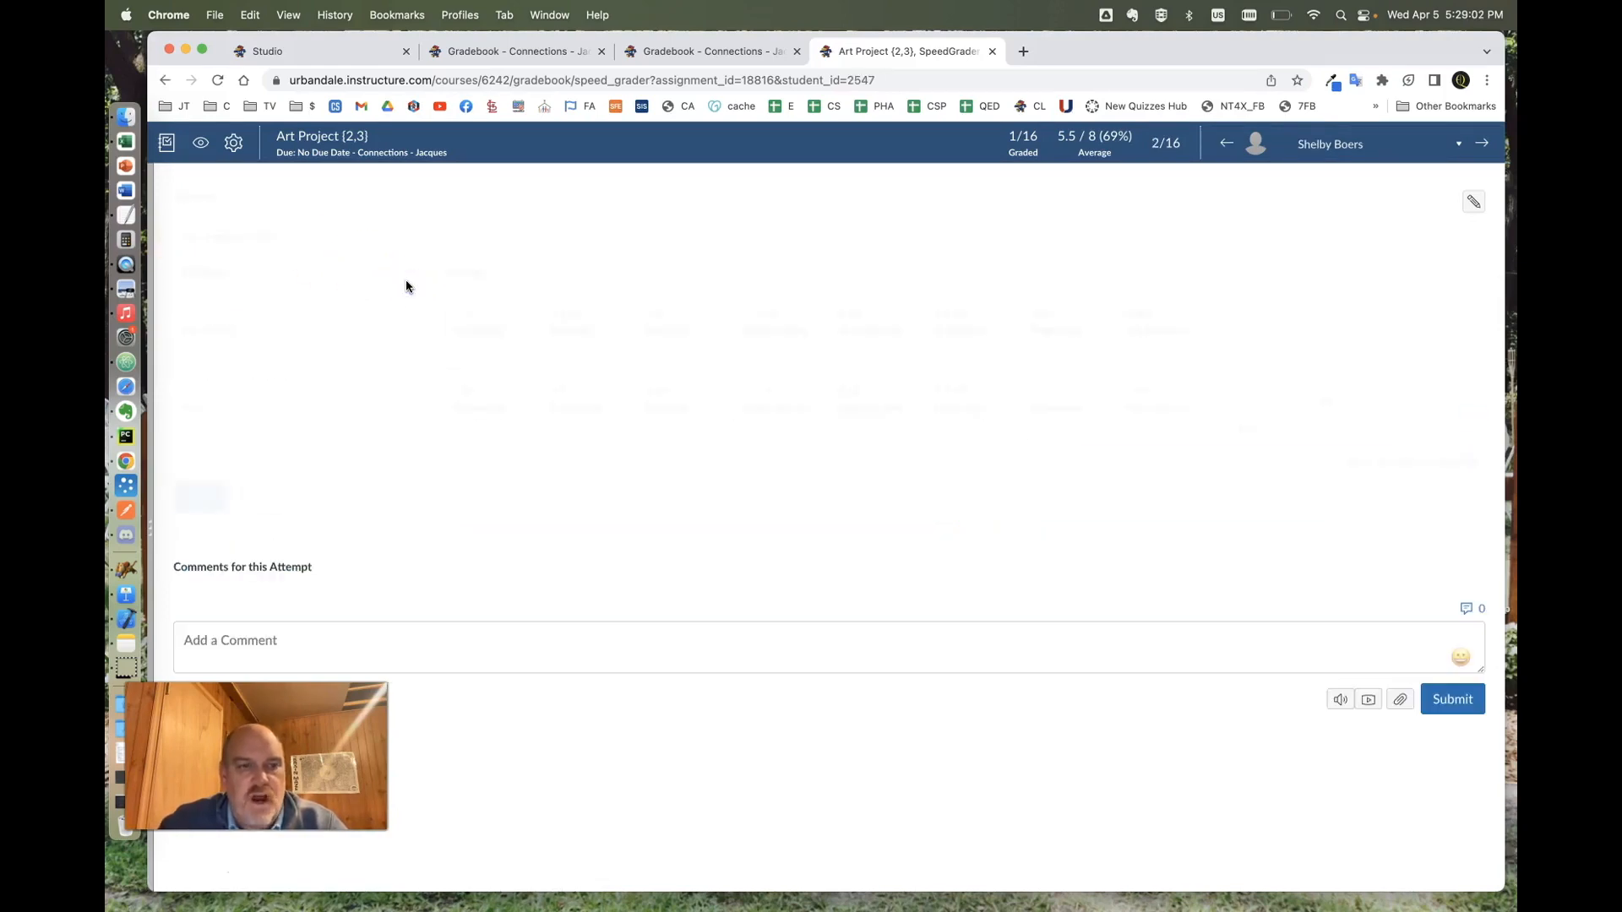
left_click(622, 322)
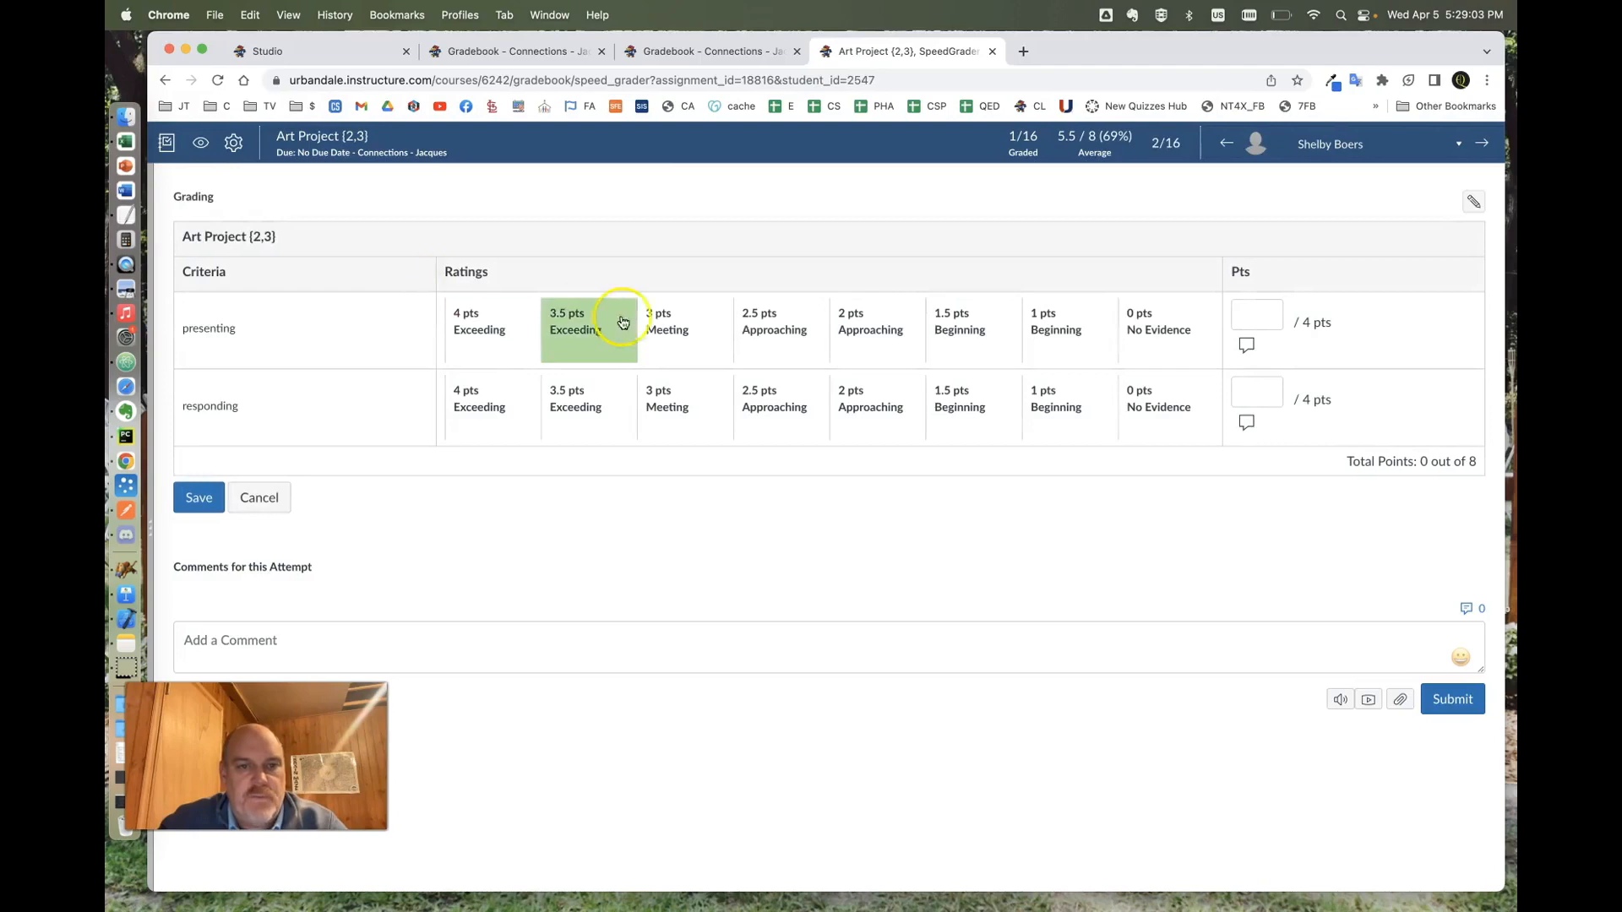
left_click(665, 391)
left_click(199, 498)
left_click(342, 291)
- Save Art Project {2,3} rubric ratings: third student 2 presenting and 3 responding, fourth student 3.5 on both criteria
key("j")
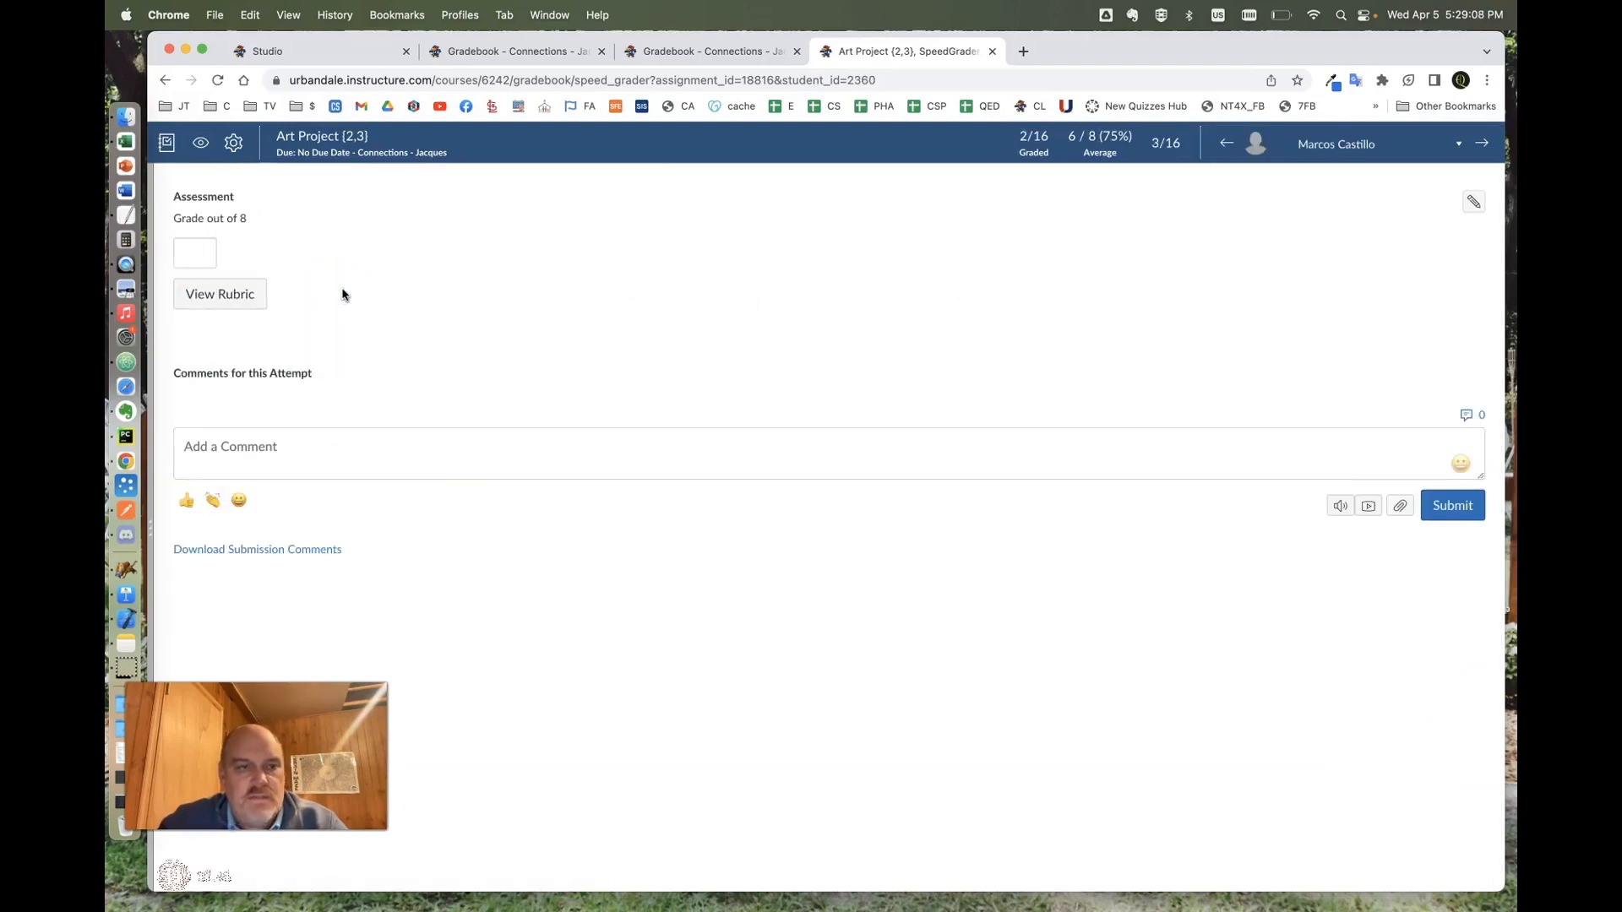
left_click(813, 314)
left_click(847, 320)
left_click(667, 398)
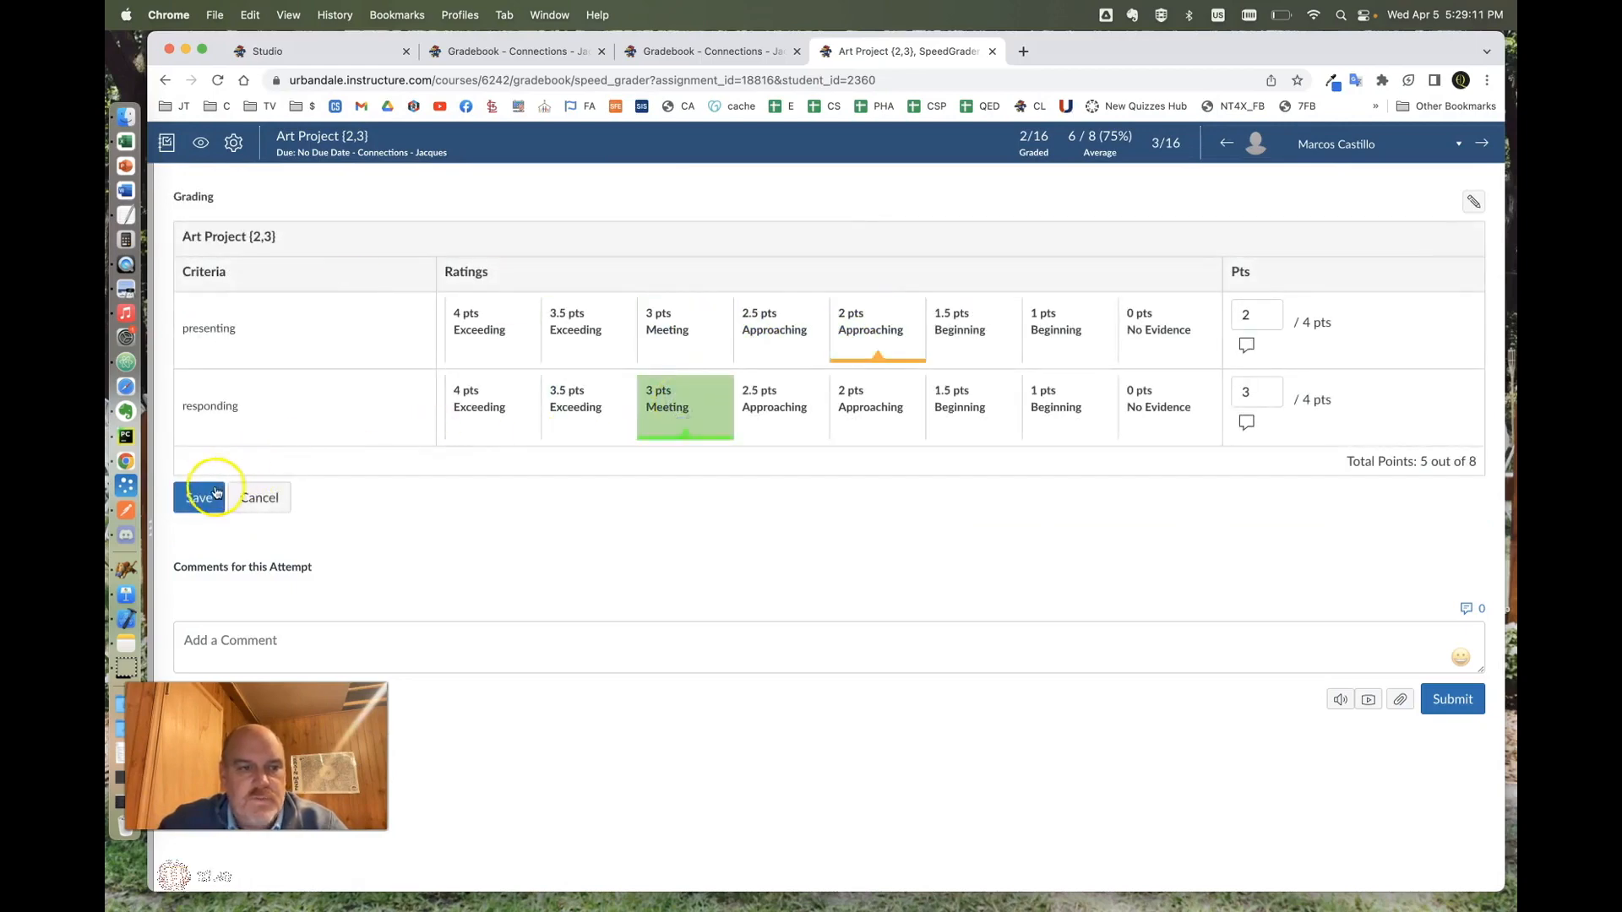
left_click(200, 498)
key("j")
left_click(589, 321)
left_click(574, 414)
left_click(206, 500)
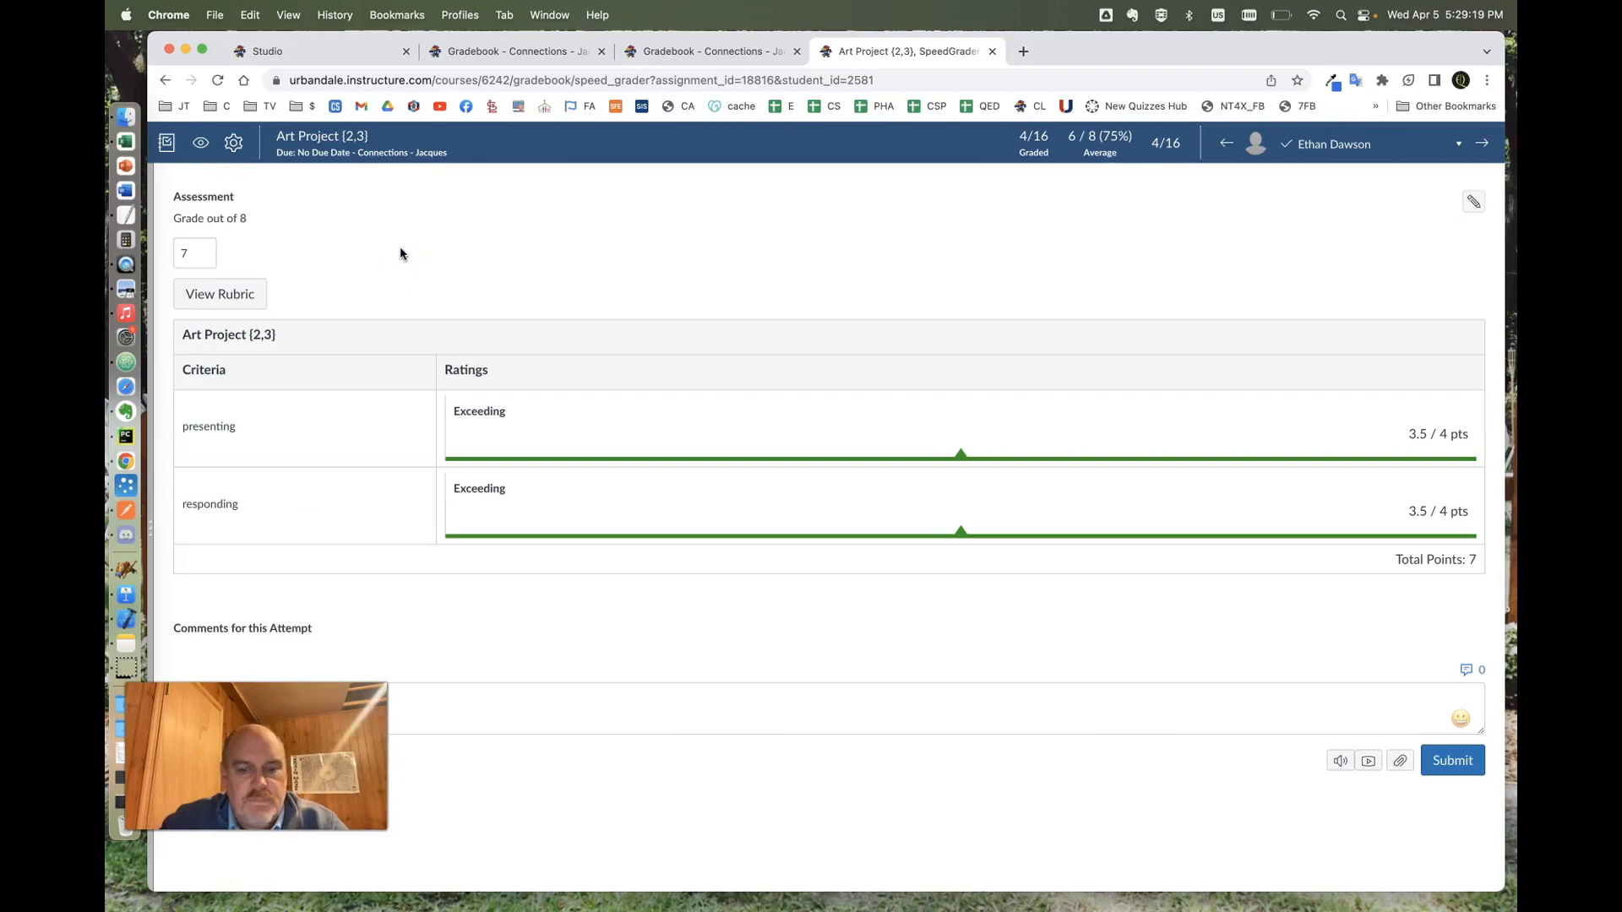
- Save Art Project {2,3} rubric ratings: fifth student 2.5 presenting and 3.5 responding, sixth student 2 presenting and 1.5 responding
key("j")
left_click(765, 329)
left_click(590, 409)
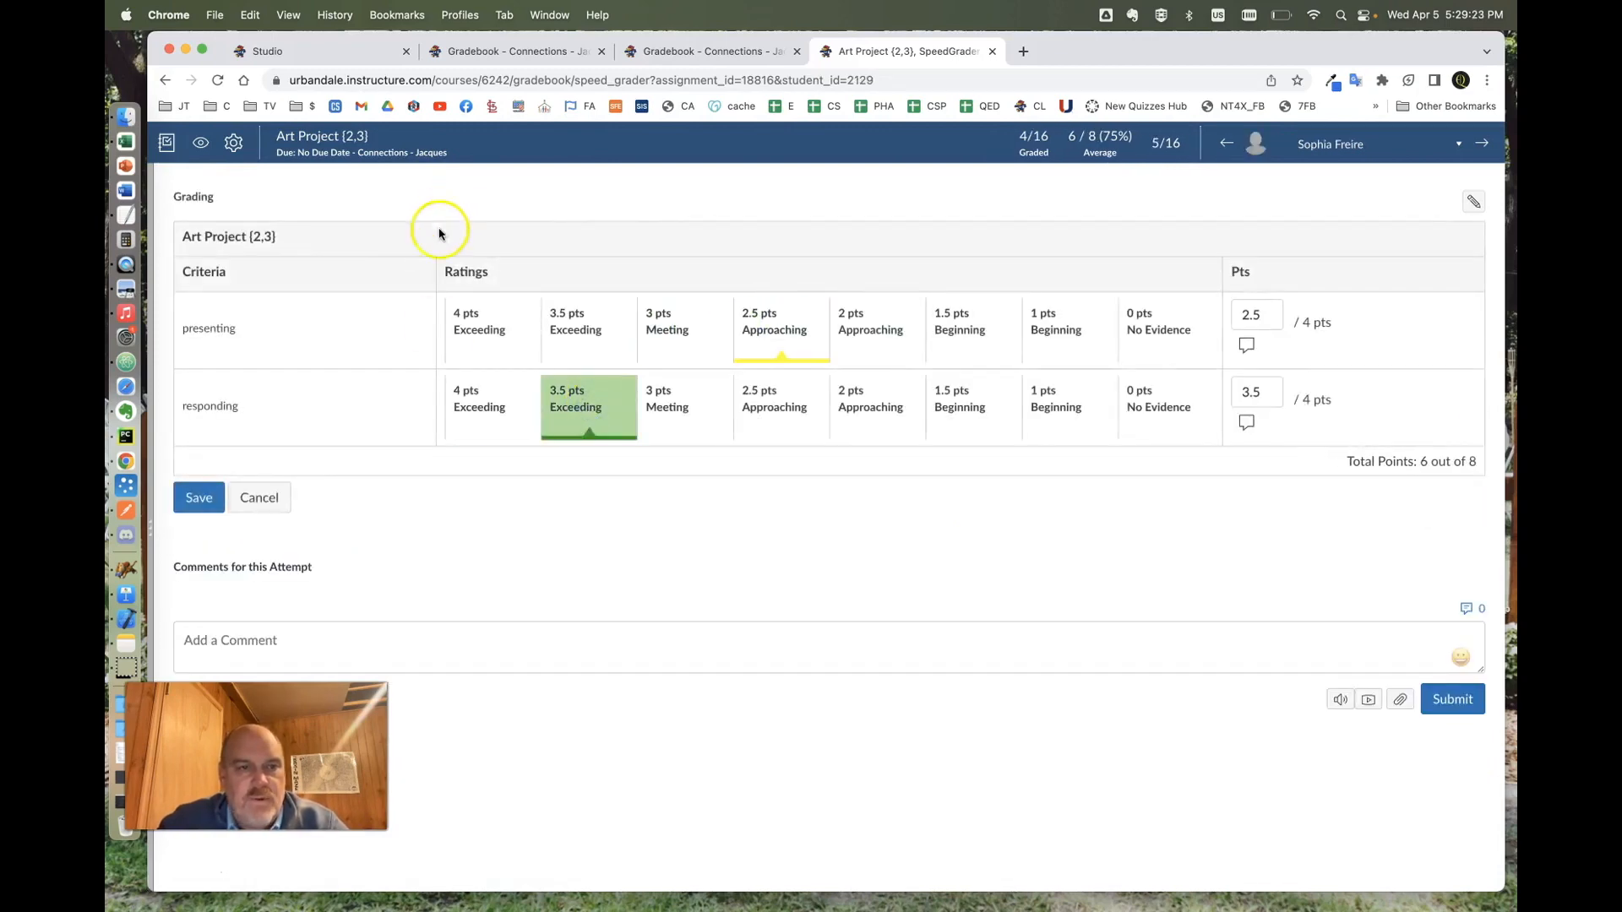
left_click(199, 498)
key("j")
left_click(844, 317)
left_click(990, 422)
left_click(199, 497)
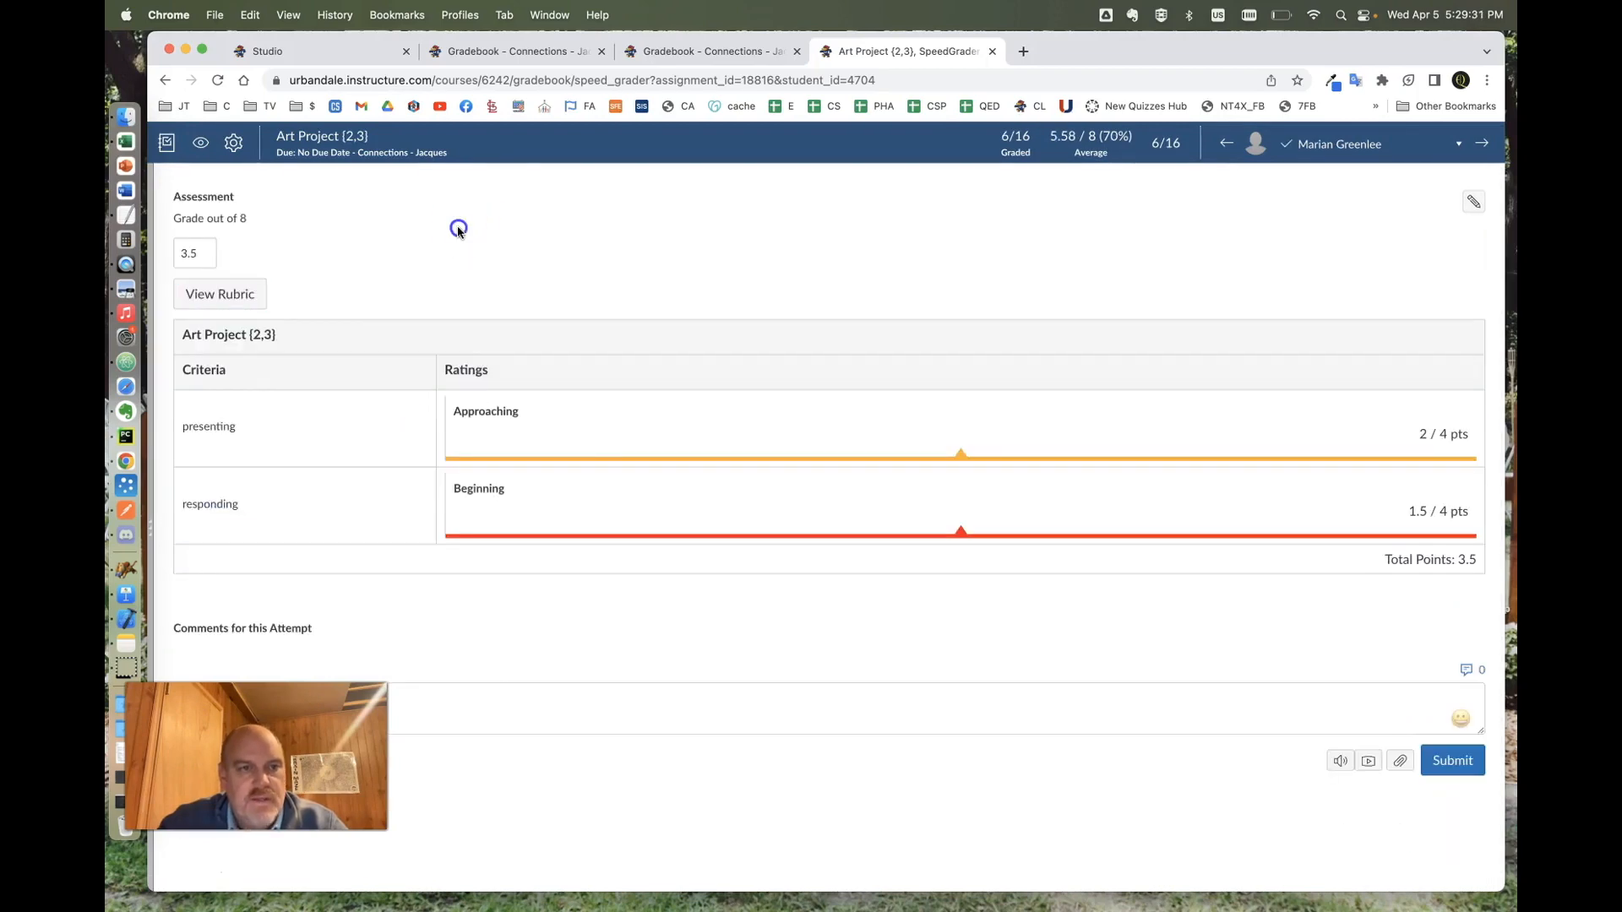
- Save Art Project {2,3} rubric ratings: seventh student 3 on both criteria, eighth student 4 on both criteria
key("j")
left_click(667, 321)
left_click(667, 398)
left_click(199, 498)
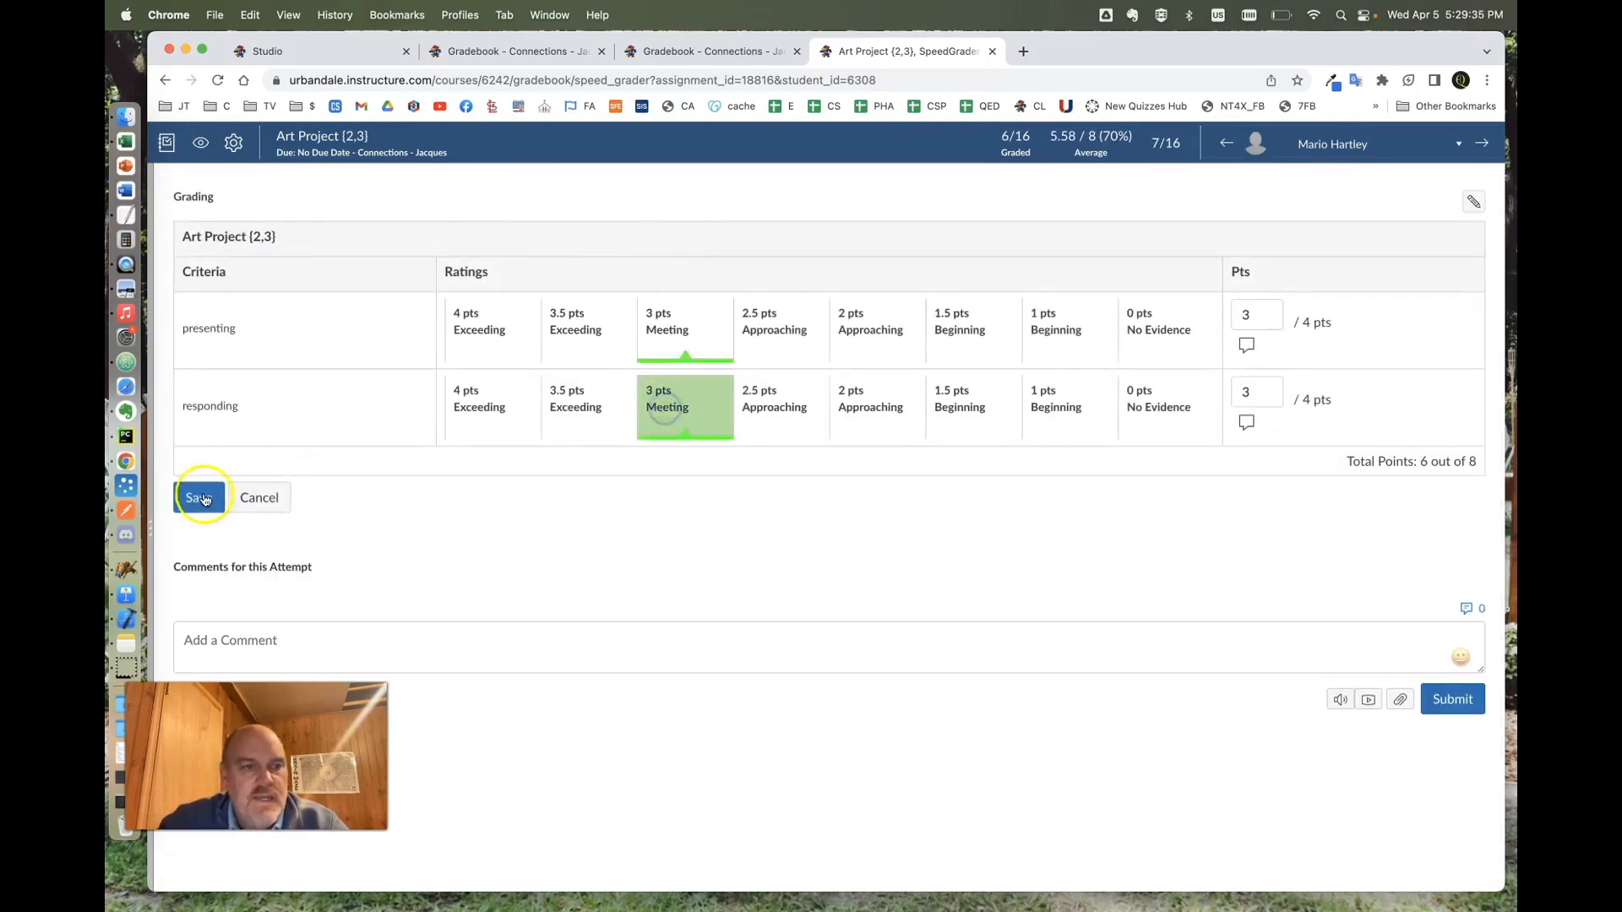
left_click(388, 235)
key("j")
left_click(490, 321)
left_click(490, 404)
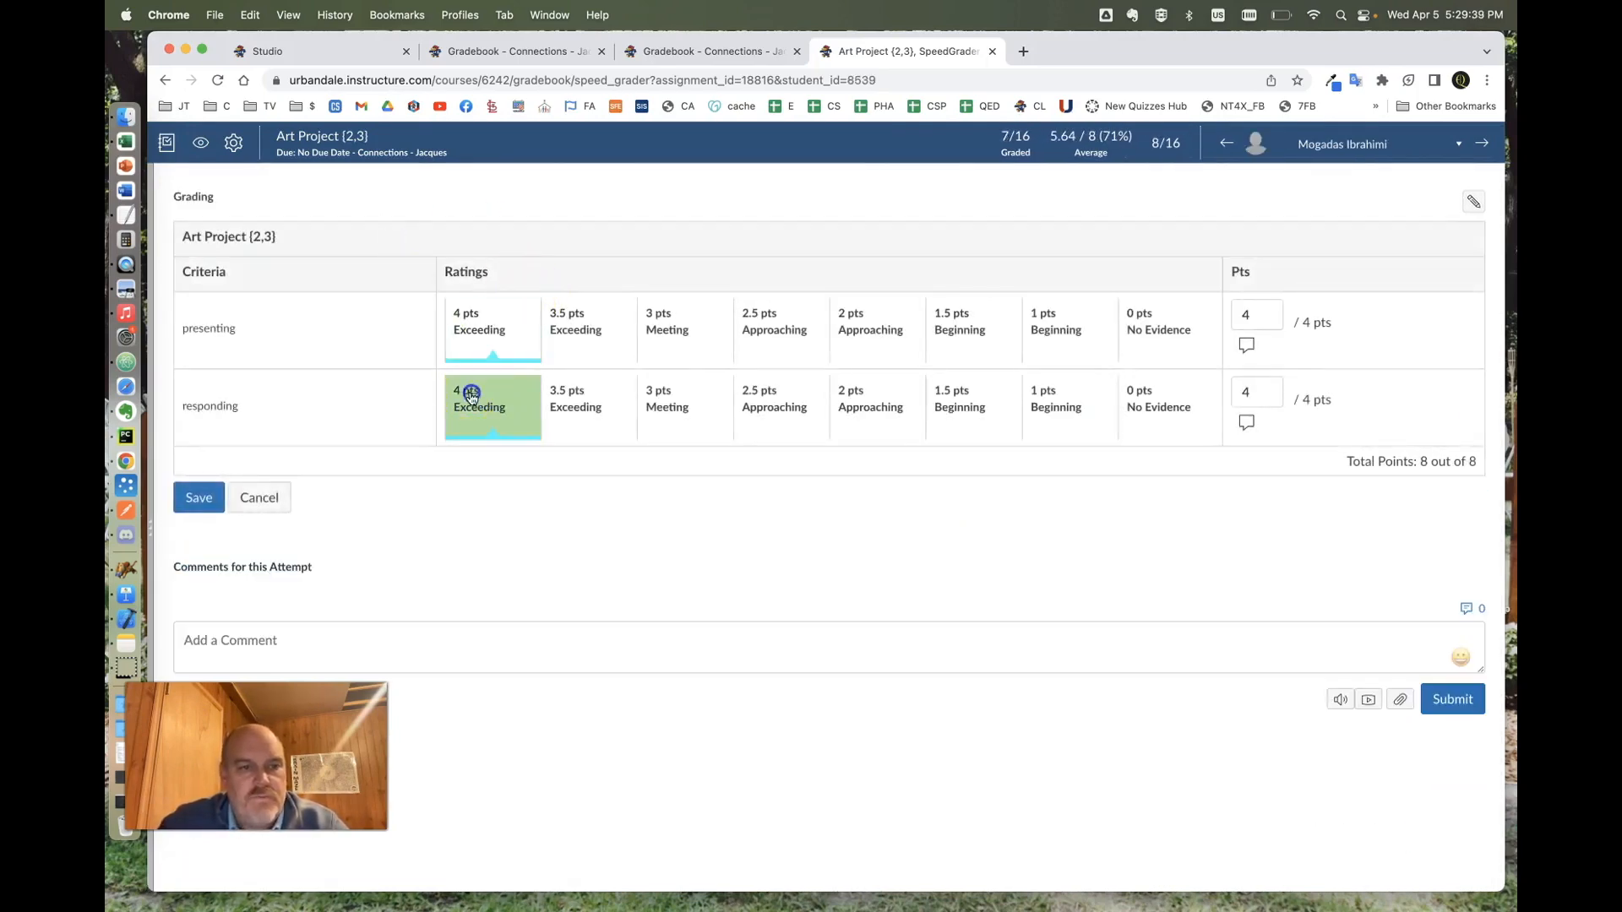
left_click(199, 498)
left_click(411, 235)
- Save Art Project {2,3} rubric ratings: ninth student 2 presenting and 3.5 responding, tenth student 1.5 presenting and 3 responding
key("j")
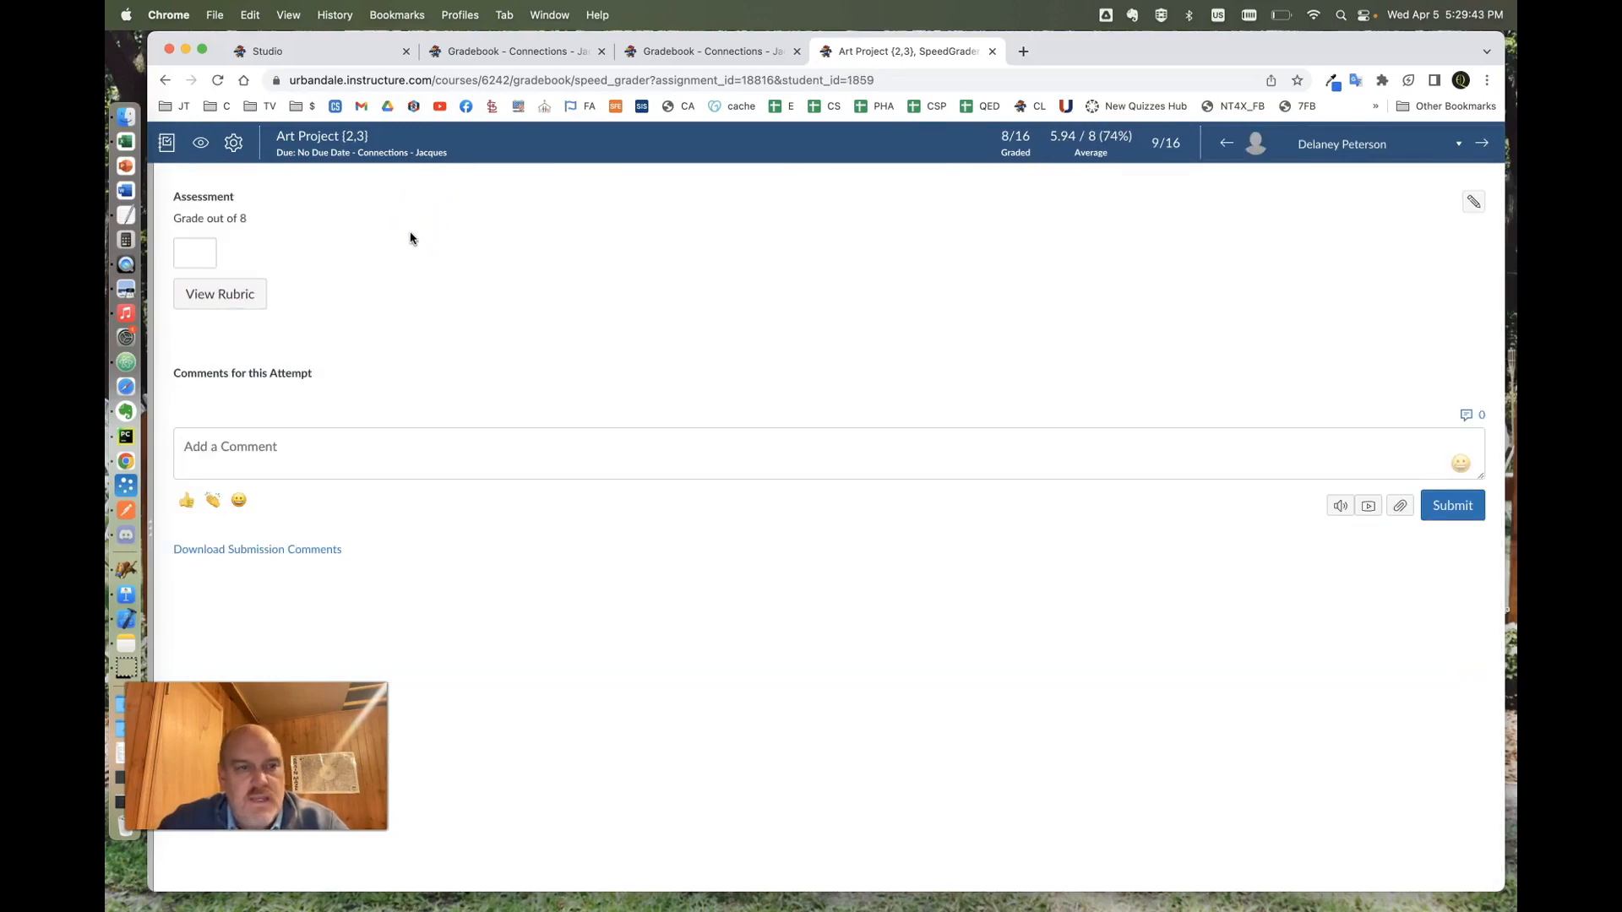
left_click(220, 293)
left_click(874, 329)
left_click(586, 422)
left_click(199, 498)
left_click(423, 207)
key("j")
left_click(220, 290)
left_click(963, 330)
left_click(667, 406)
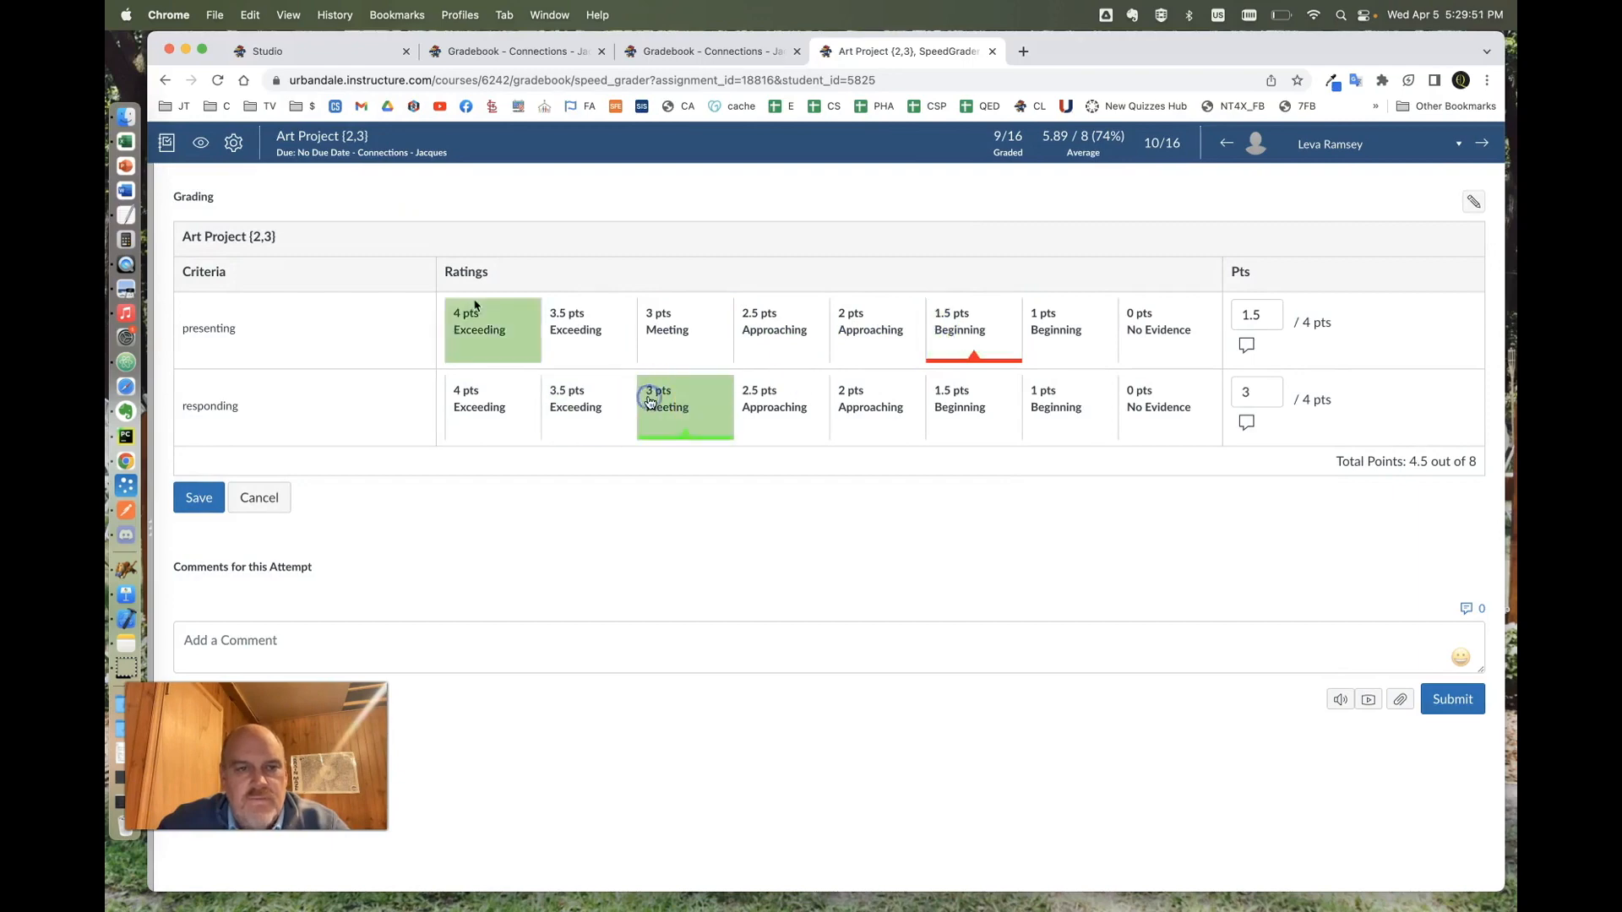
left_click(199, 498)
- Save Art Project {2,3} rubric ratings: eleventh student 3 on both criteria, twelfth student 3.5 on both criteria
key("j")
left_click(220, 293)
left_click(671, 325)
left_click(664, 401)
left_click(195, 499)
key("j")
left_click(220, 289)
left_click(572, 321)
left_click(583, 410)
left_click(218, 500)
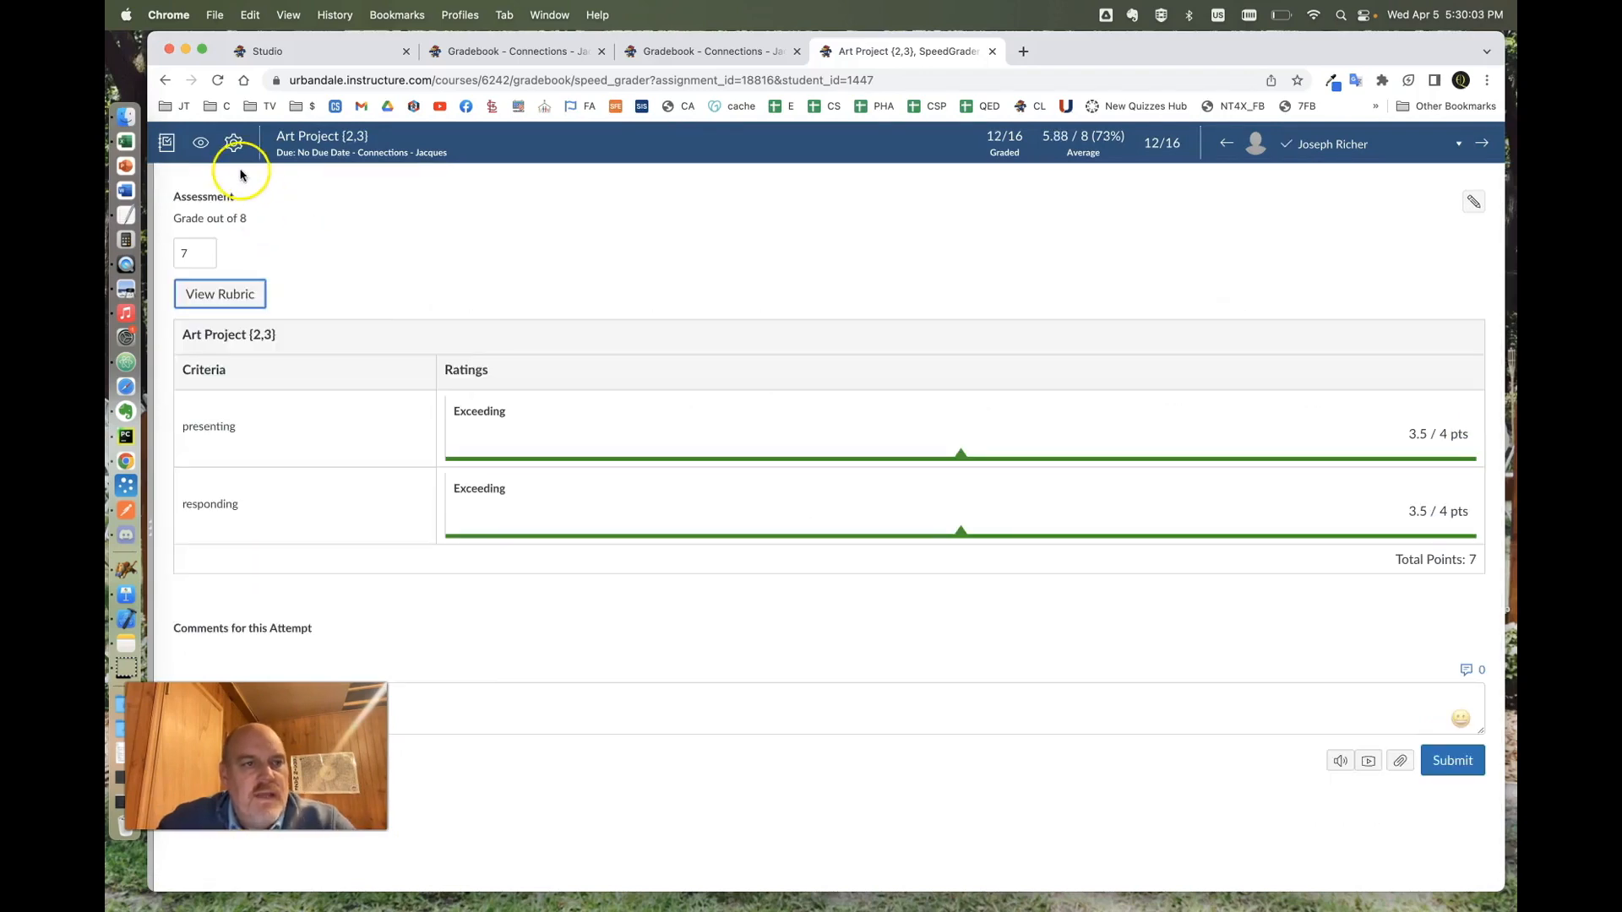
- Return to the gradebook, open Final Art Project {1,2,3} in SpeedGrader and widen the grading pane across the whole page
left_click(166, 145)
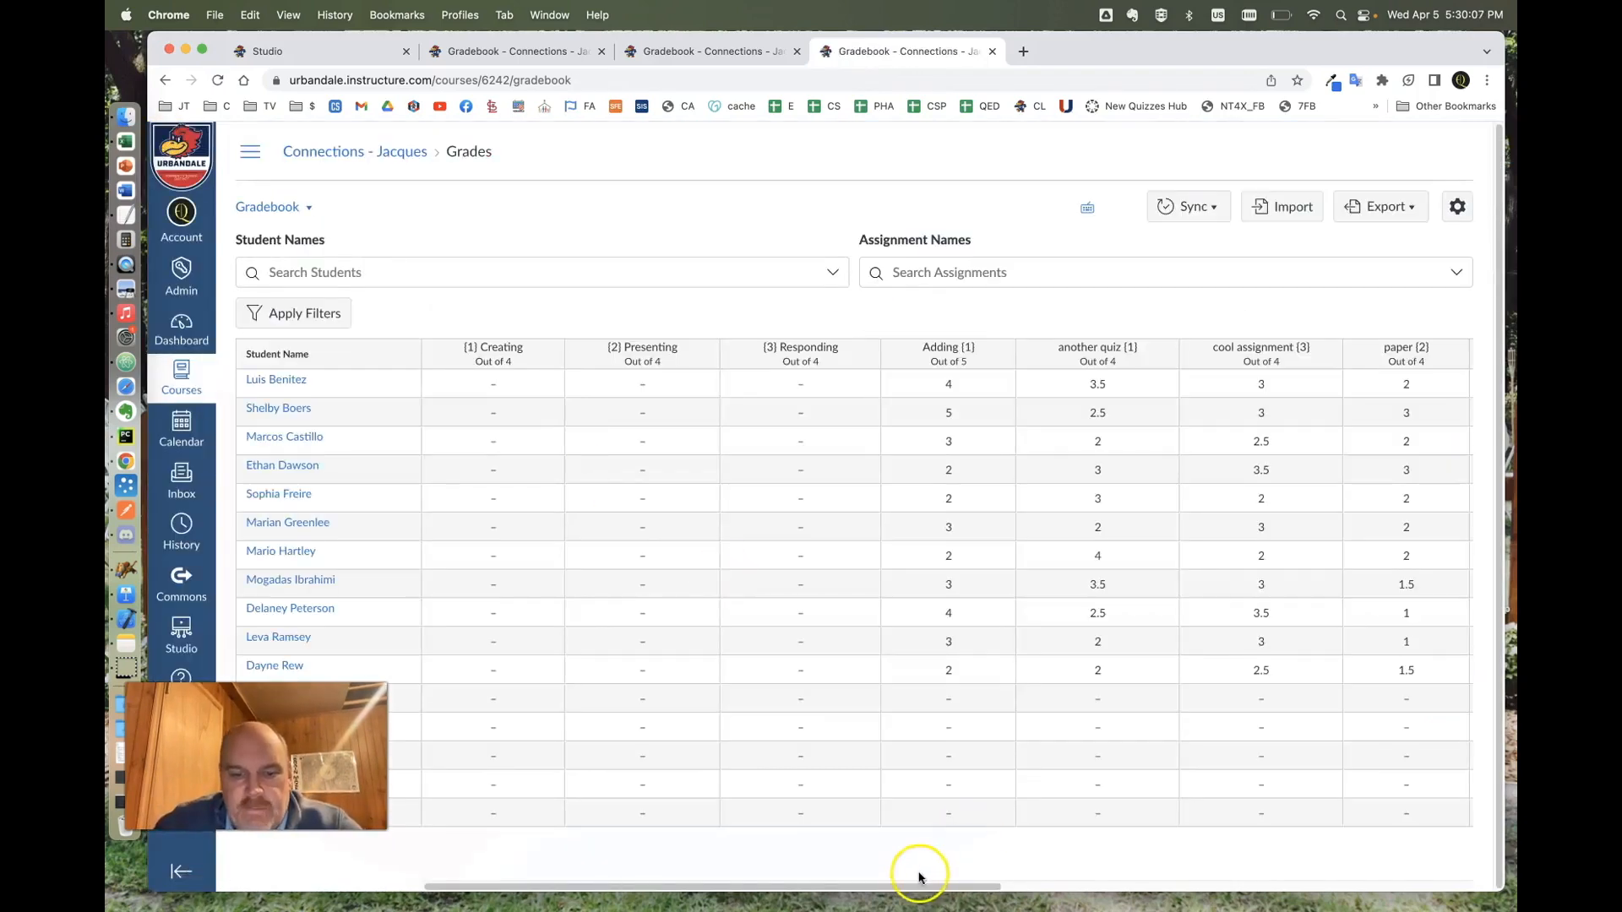
left_click_drag(909, 884, 1384, 905)
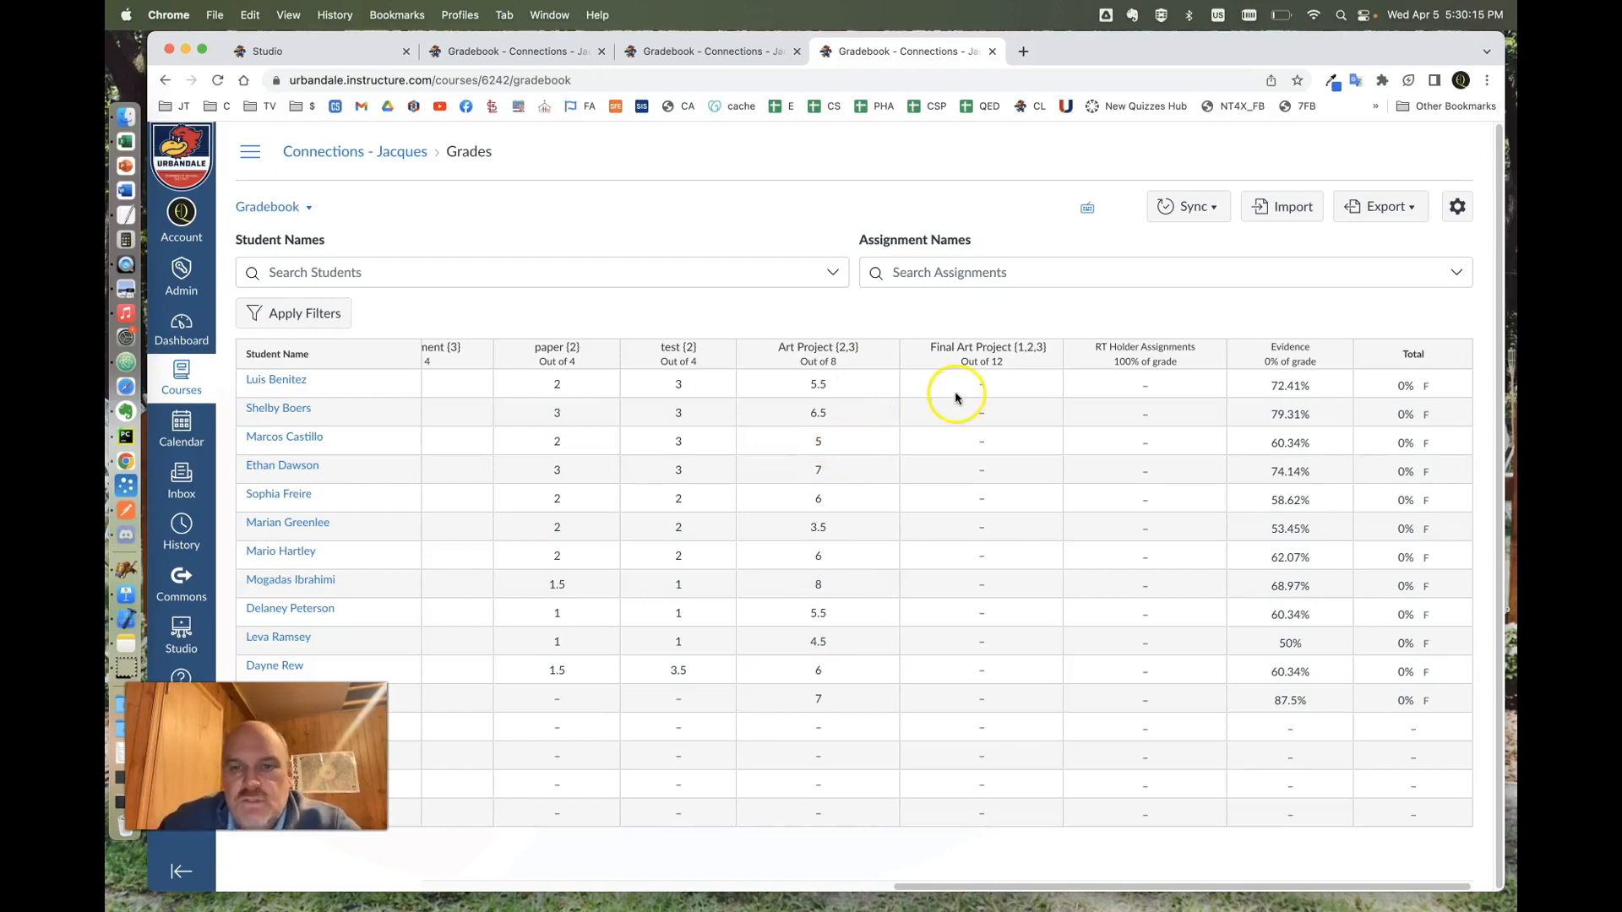
left_click(1048, 354)
left_click(1036, 419)
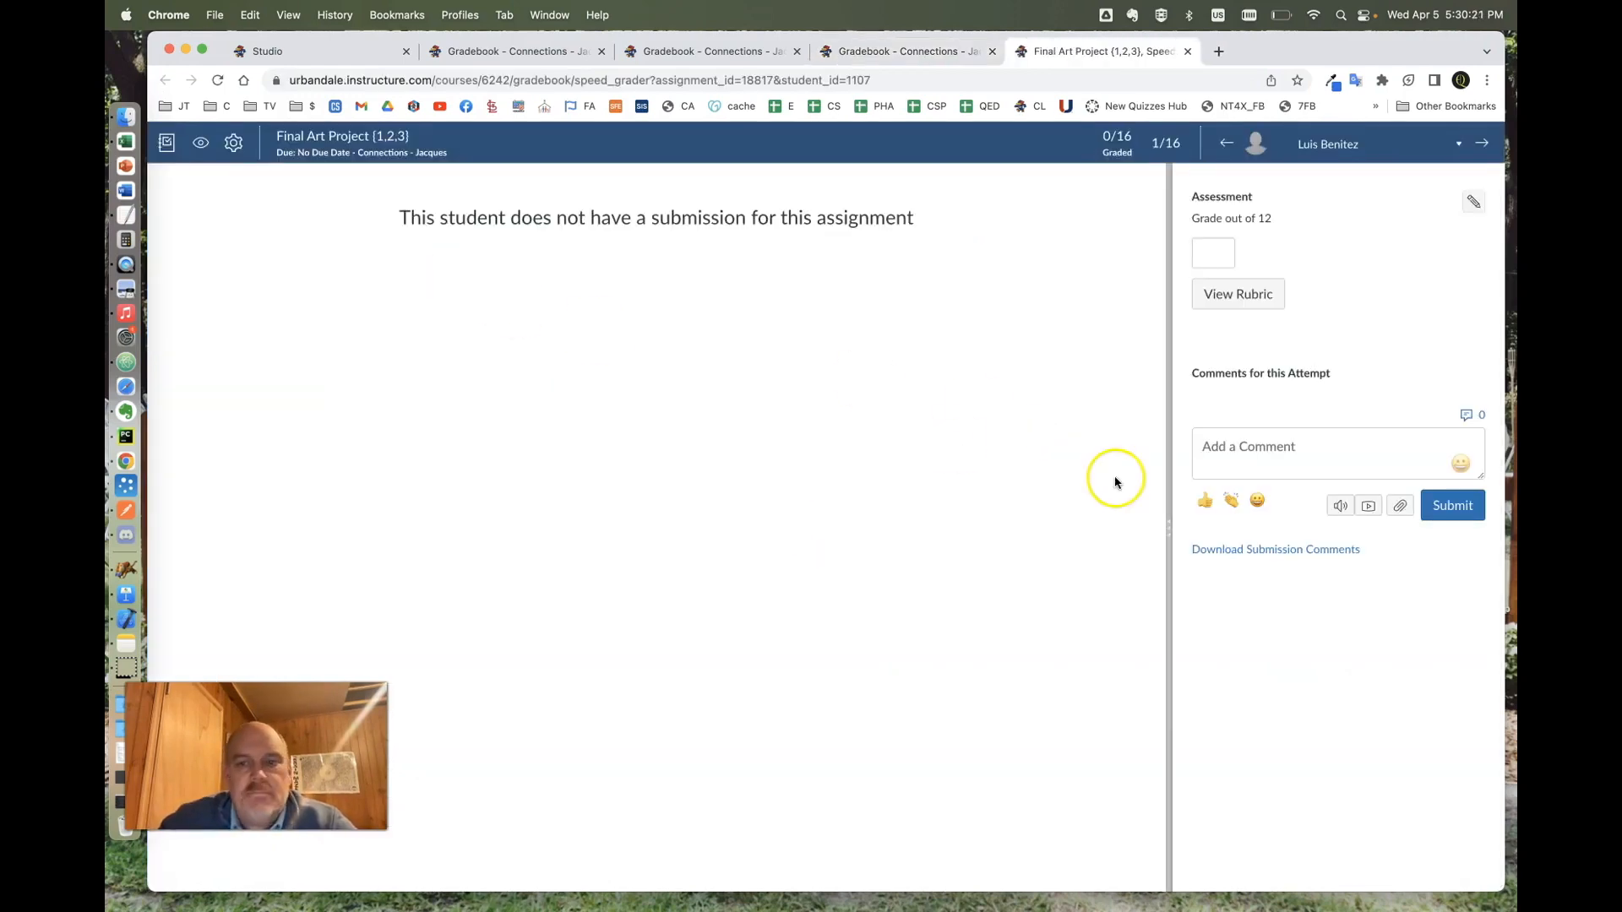
left_click_drag(1169, 532, 171, 447)
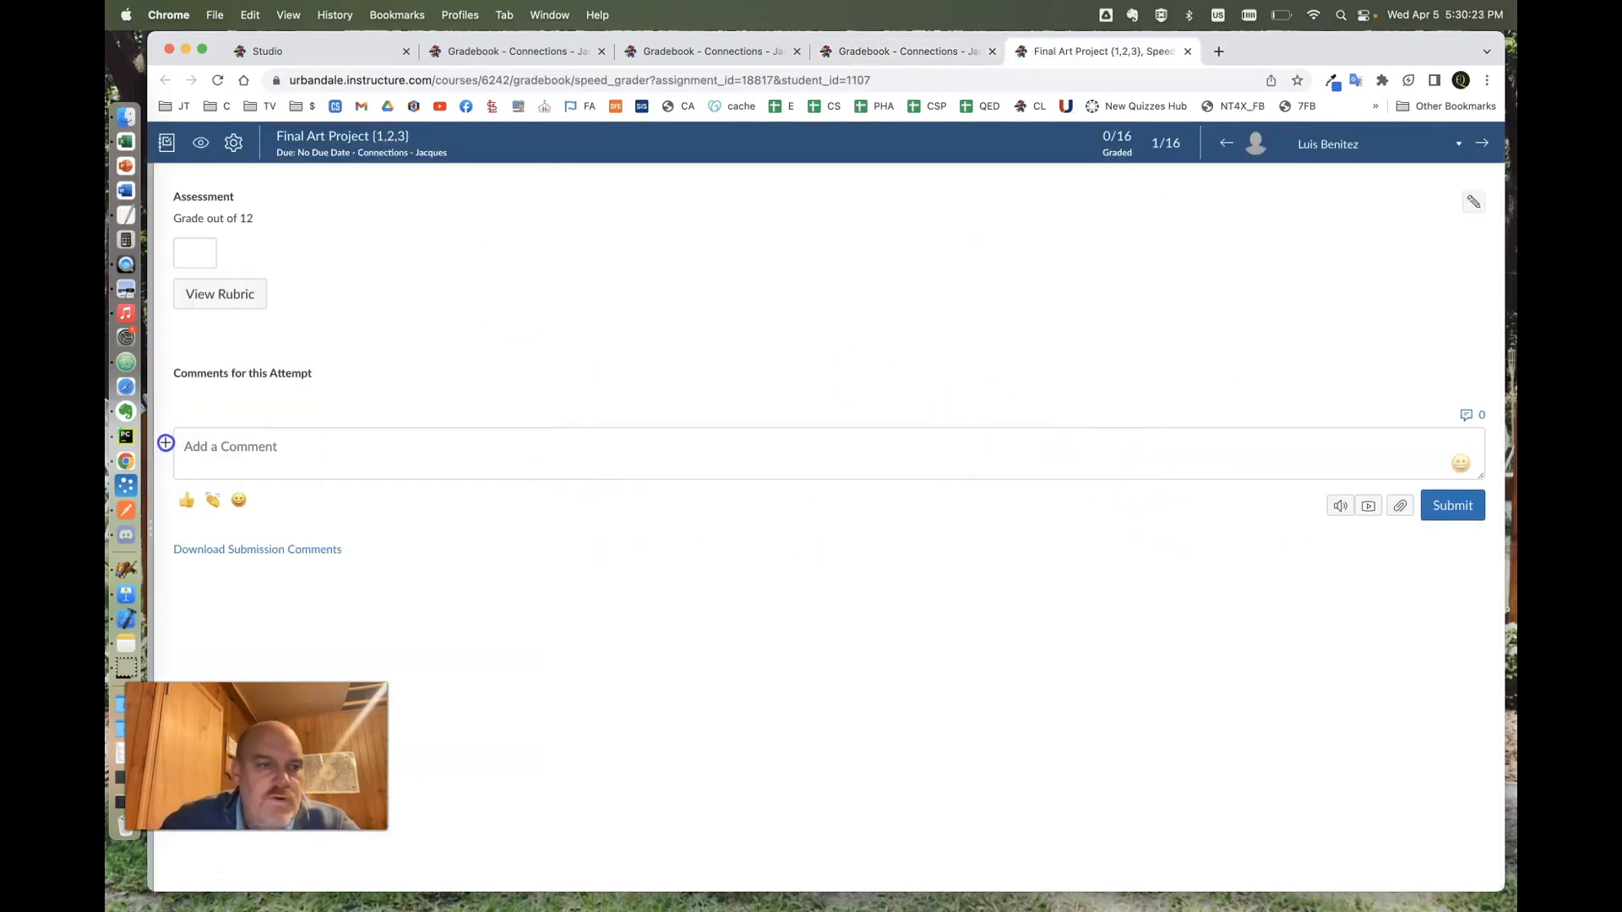
- Save the first student's Final Art Project {1,2,3} rubric ratings: 4 creating, 3 presenting and 3.5 responding
left_click(245, 306)
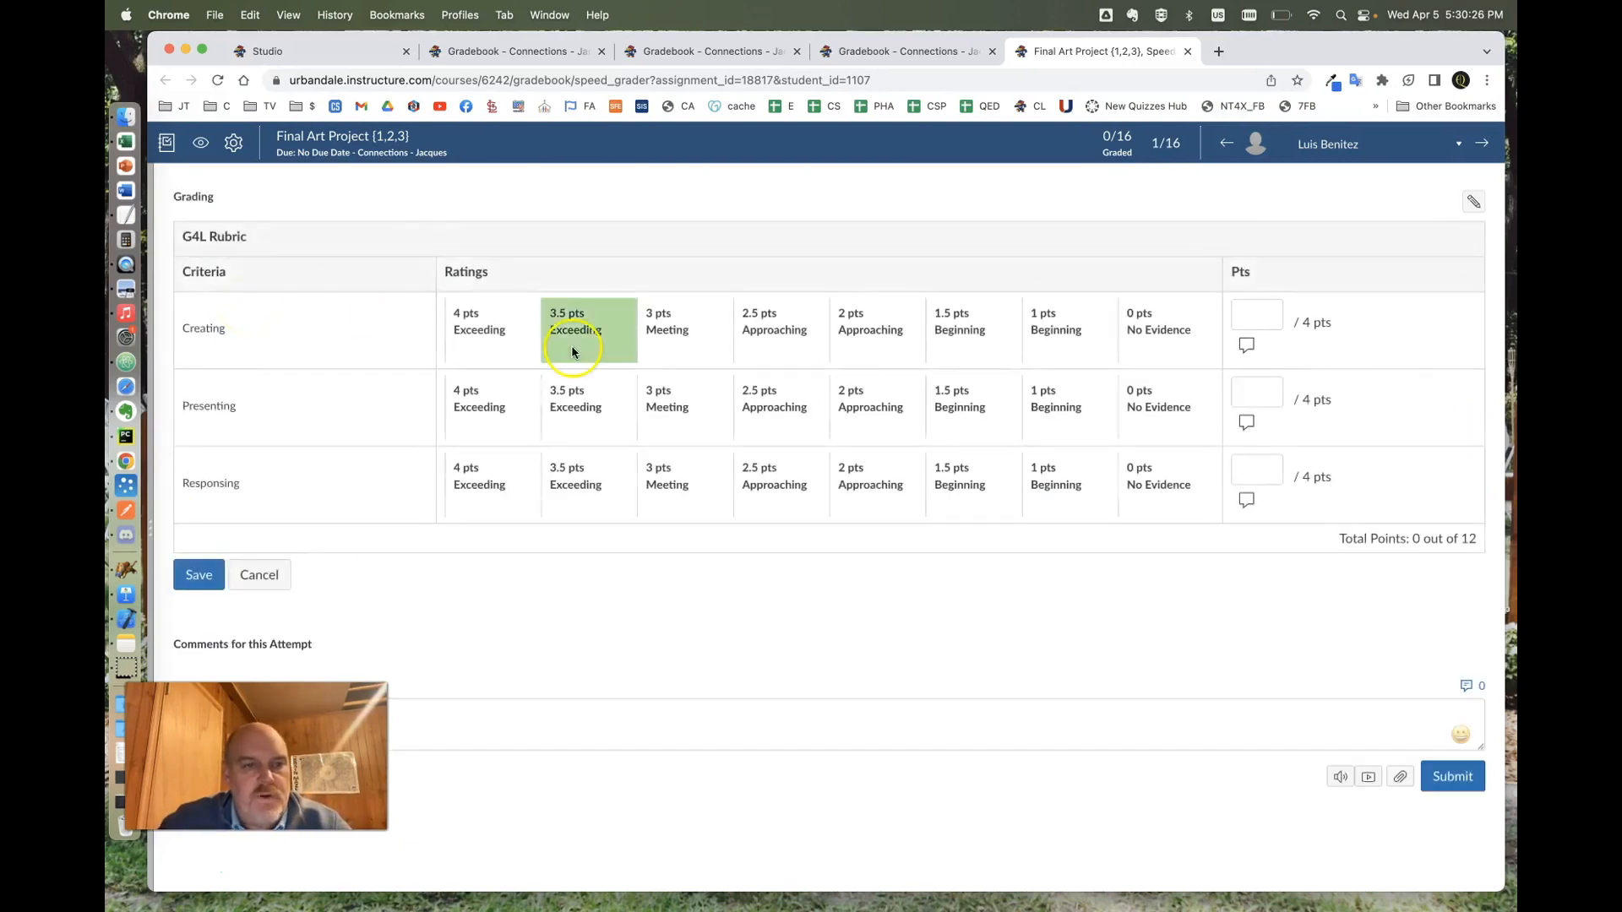
left_click(499, 336)
left_click(689, 410)
left_click(567, 484)
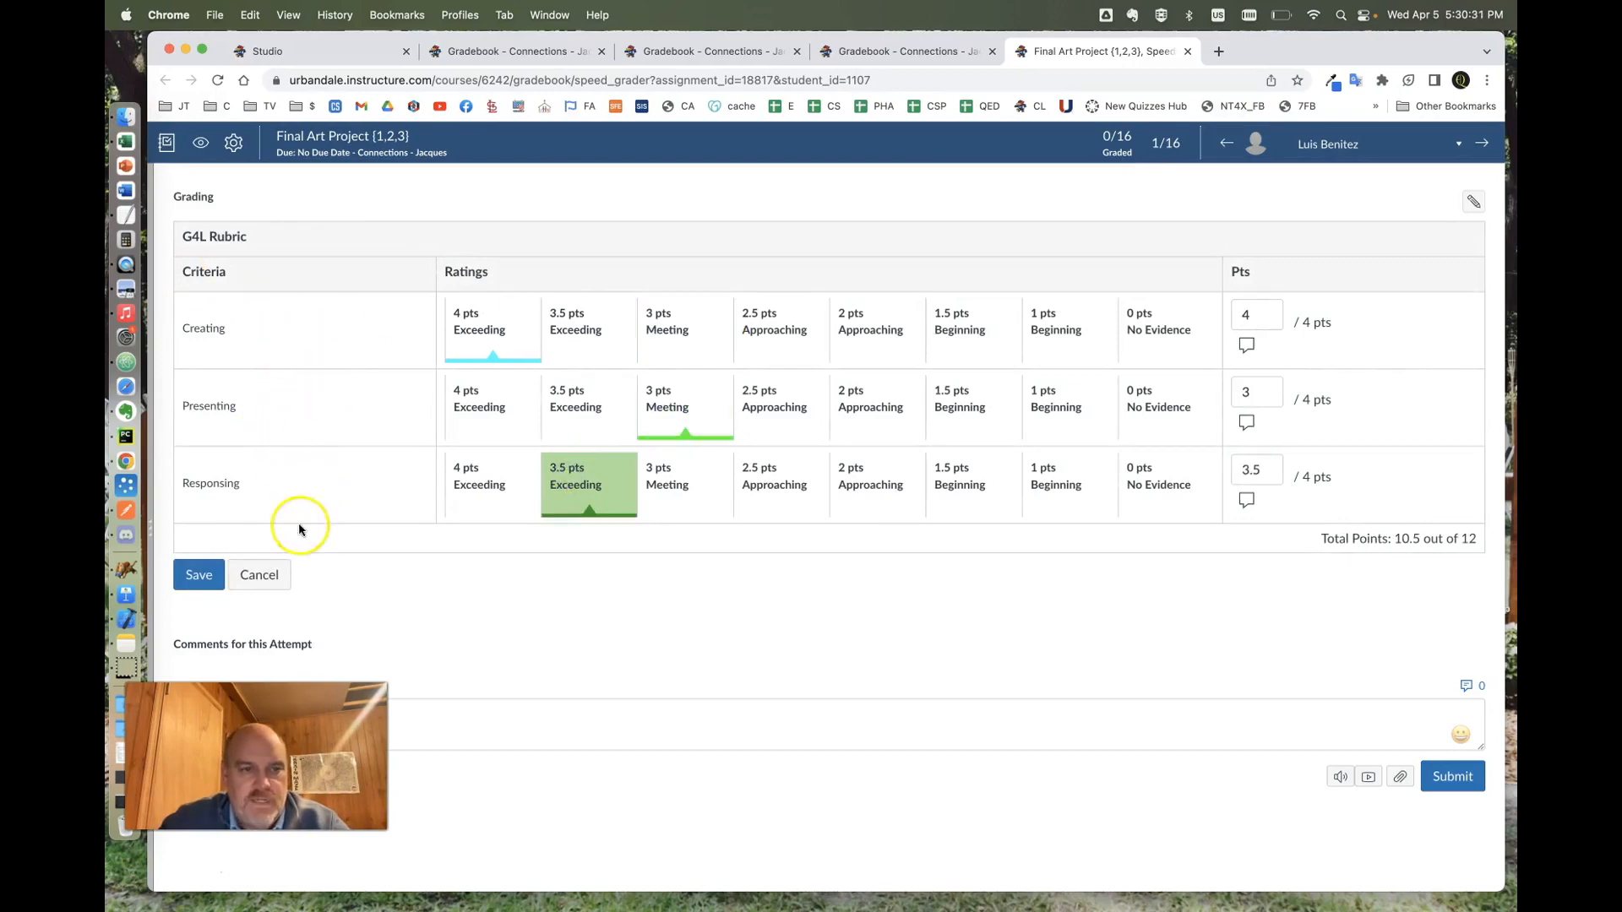
left_click(197, 579)
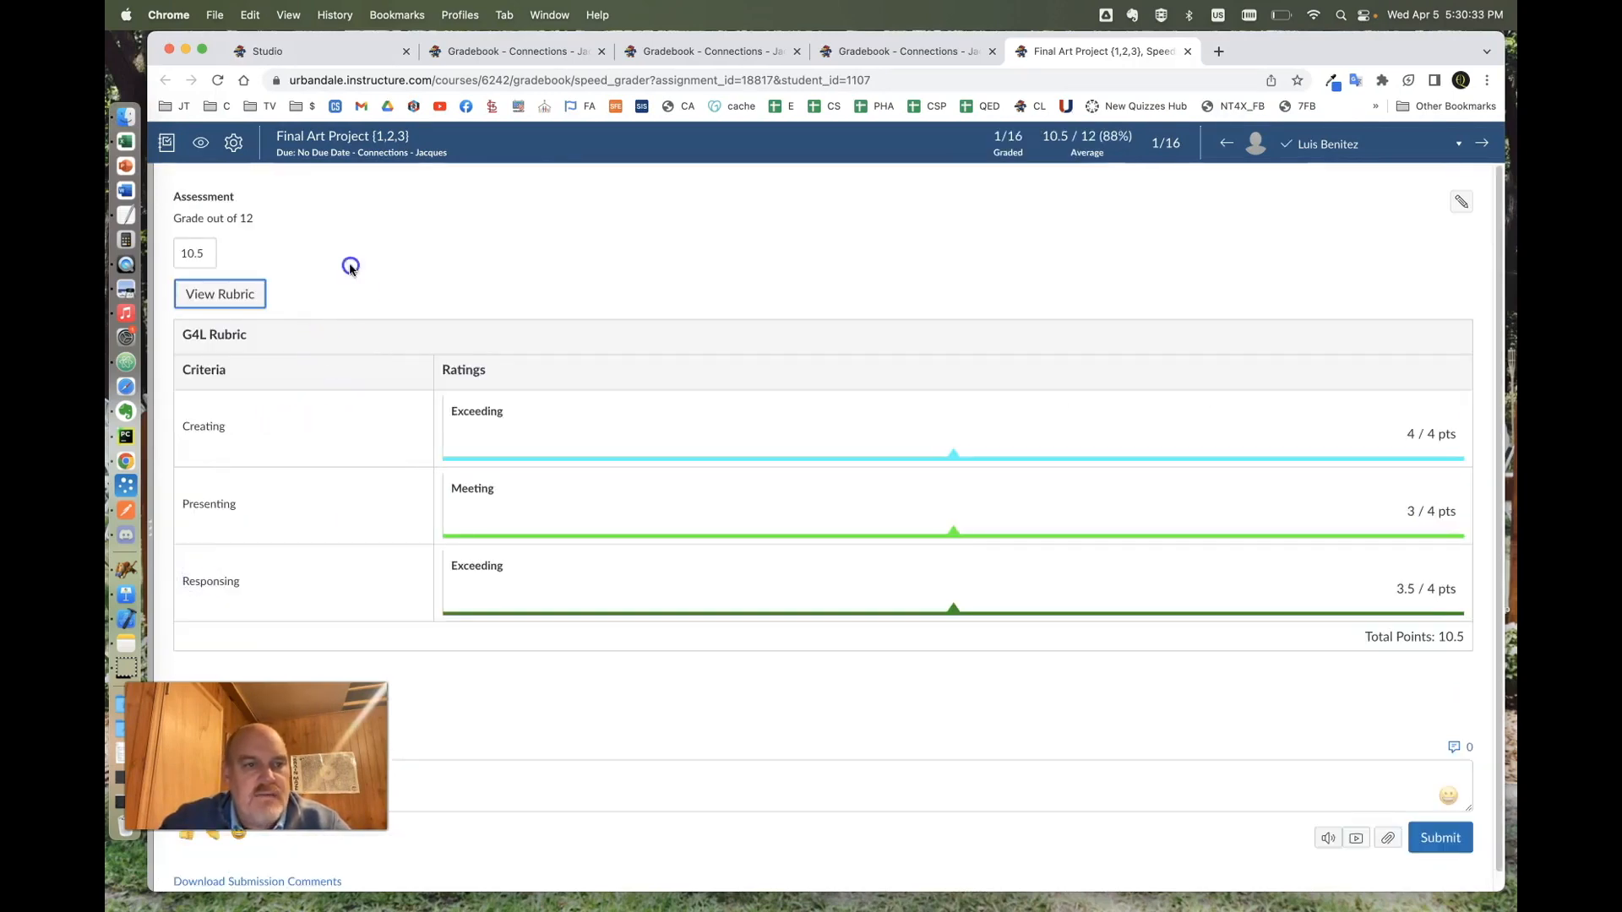
- Save the second student's Final Art Project rubric with 3.5 on creating, presenting and responding
key("k")
key("r")
left_click(564, 328)
left_click(564, 400)
left_click(567, 470)
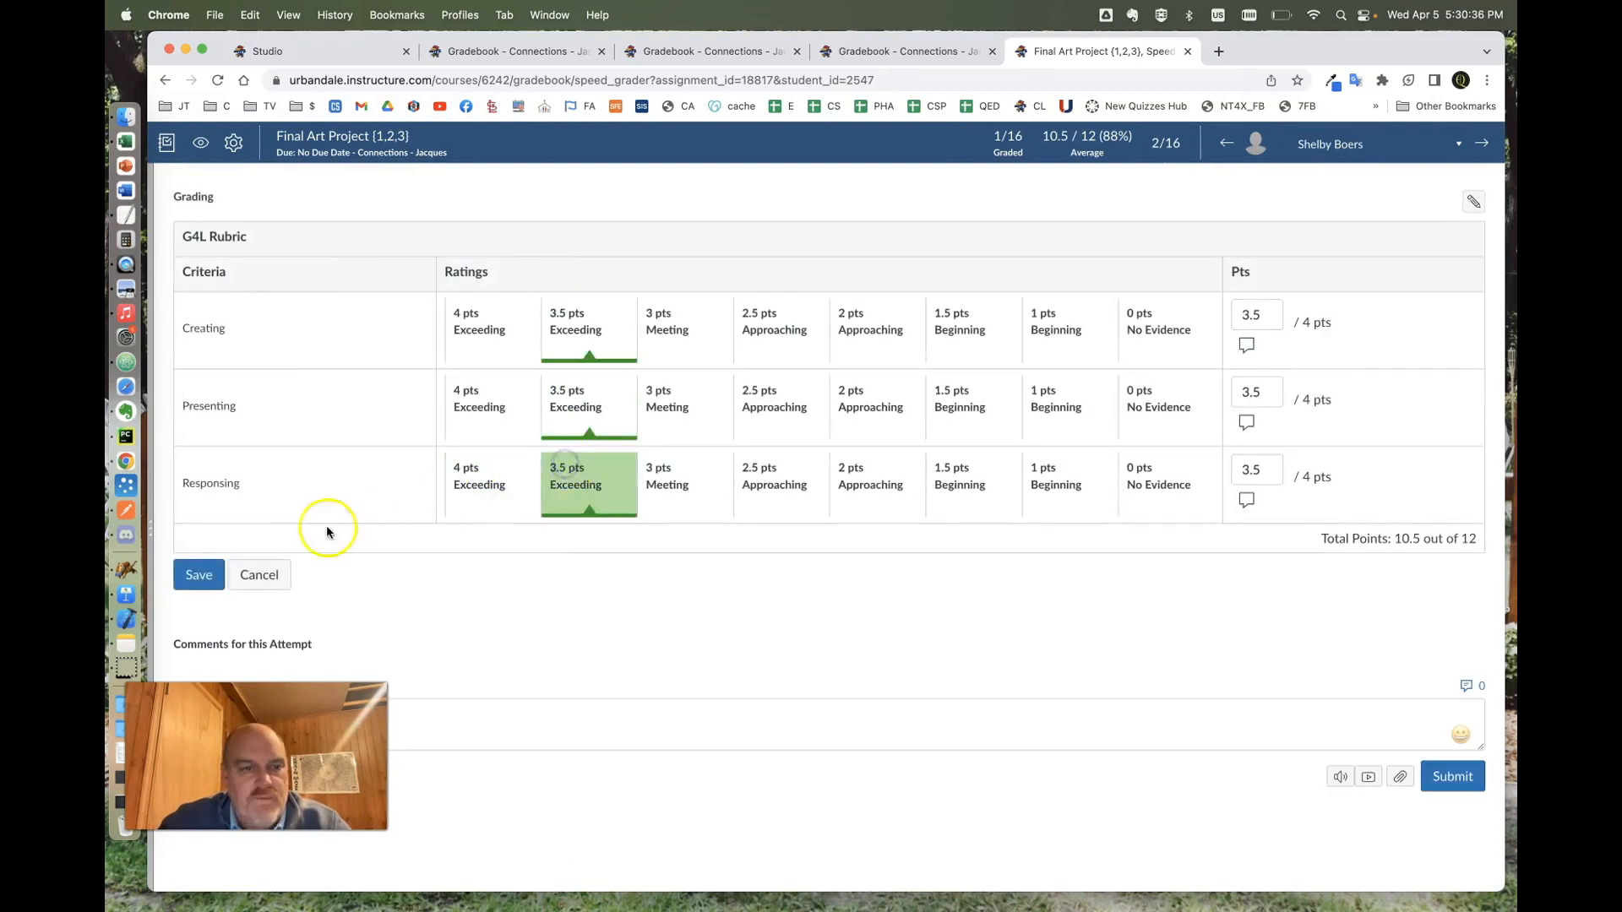
left_click(200, 574)
- Save the third student's Final Art Project rubric ratings: 2 creating, 2 presenting and 3 responding
key("k")
key("r")
left_click(877, 329)
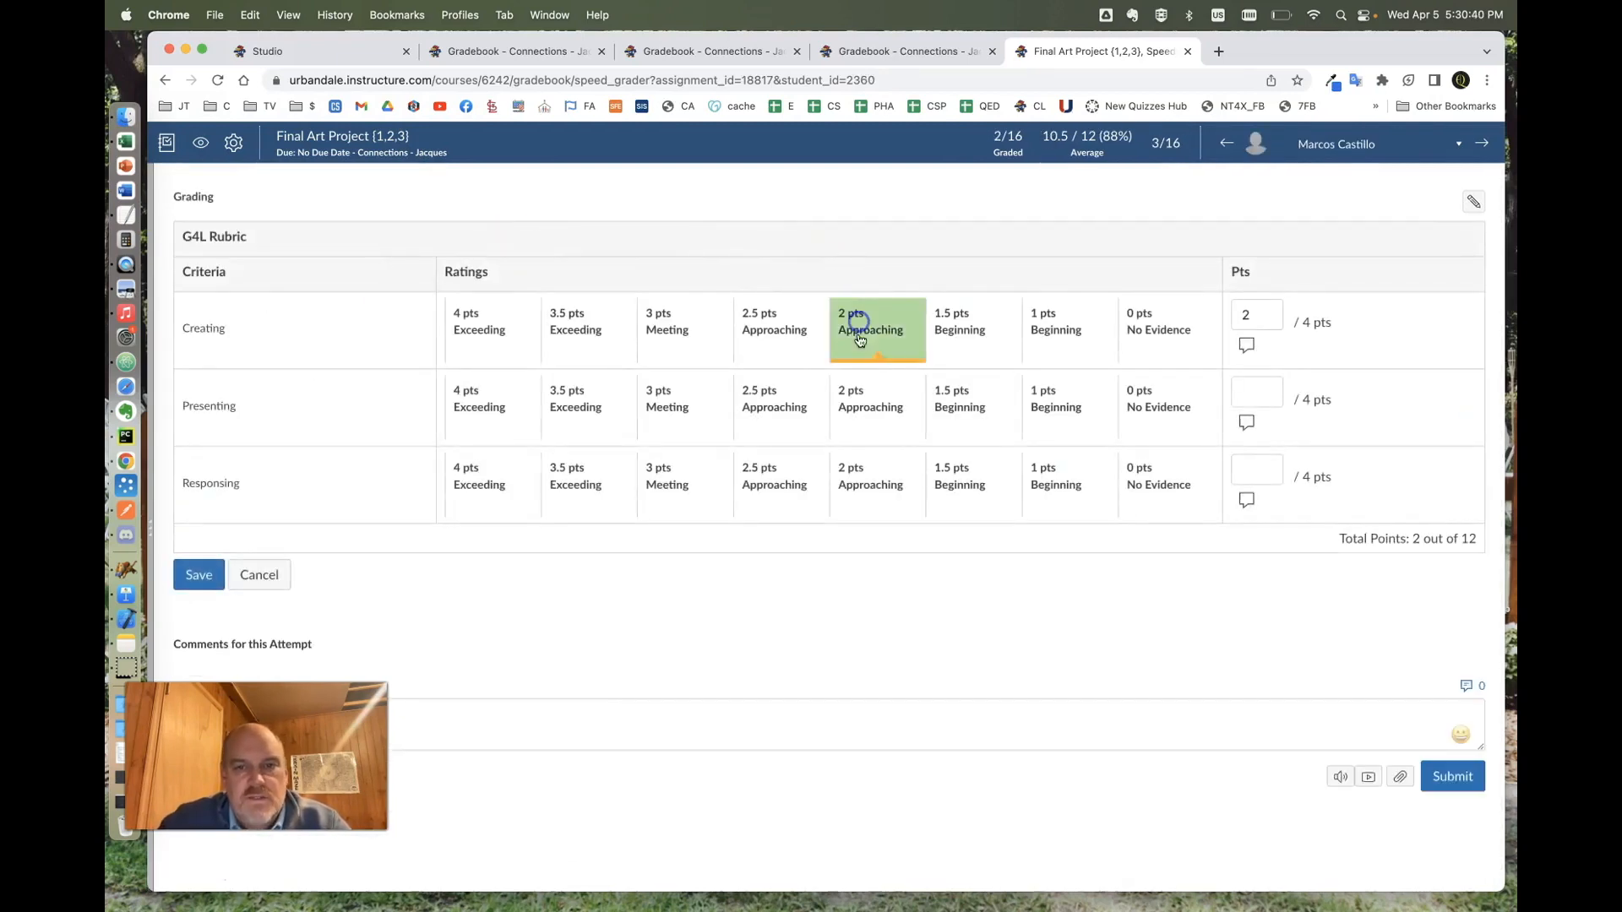
left_click(870, 399)
left_click(683, 472)
left_click(198, 574)
- Save the fourth student's Final Art Project rubric ratings: 3.5 creating, 2 presenting and 1 responding
key("k")
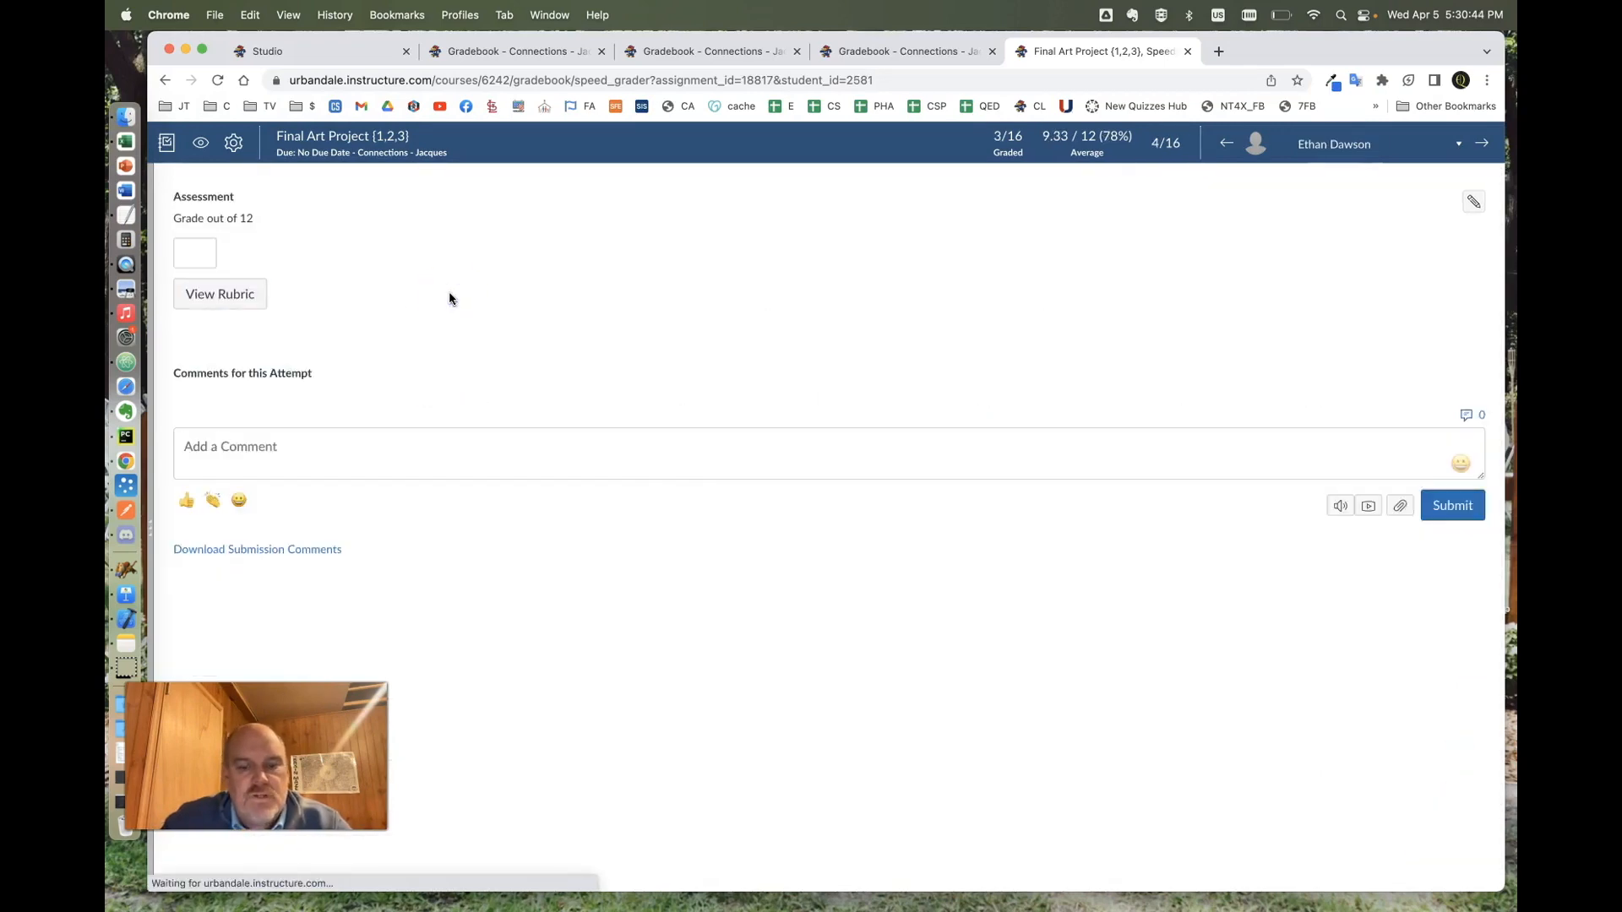
key("r")
left_click(606, 328)
left_click(873, 399)
left_click(1063, 486)
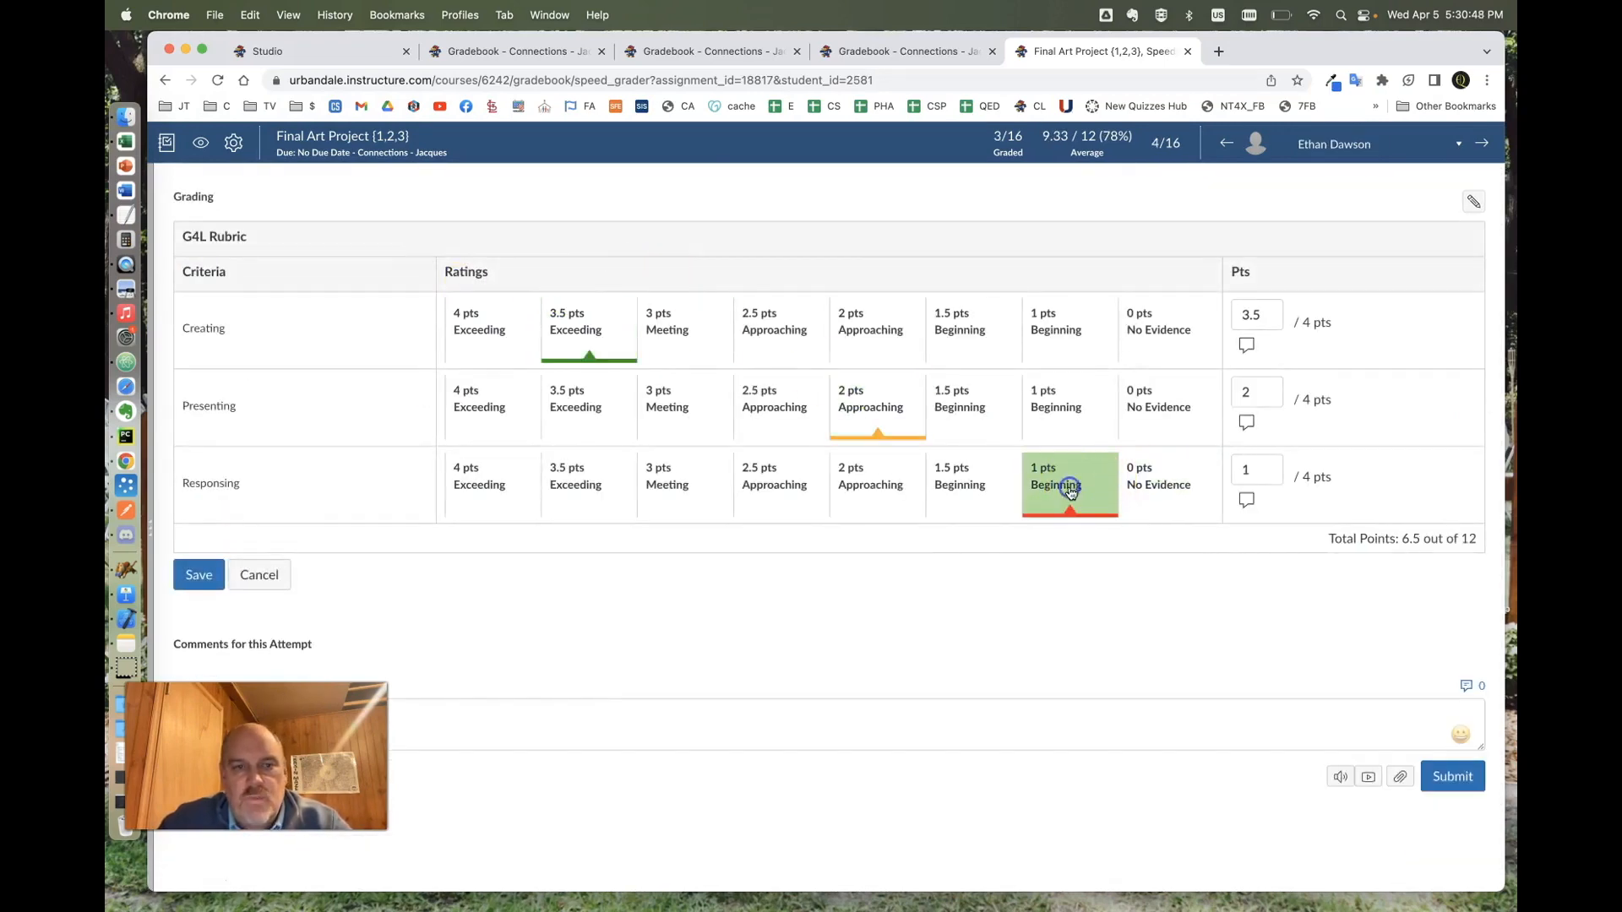
left_click(199, 575)
- Save the fifth student's Final Art Project rubric with 3.5 on all three criteria
key("k")
key("r")
left_click(569, 314)
left_click(569, 439)
left_click(568, 476)
left_click(198, 574)
- Save the sixth student's Final Art Project rubric ratings: 4 creating, 3 presenting and 2 responding
key("k")
key("r")
left_click(482, 327)
left_click(673, 402)
left_click(880, 485)
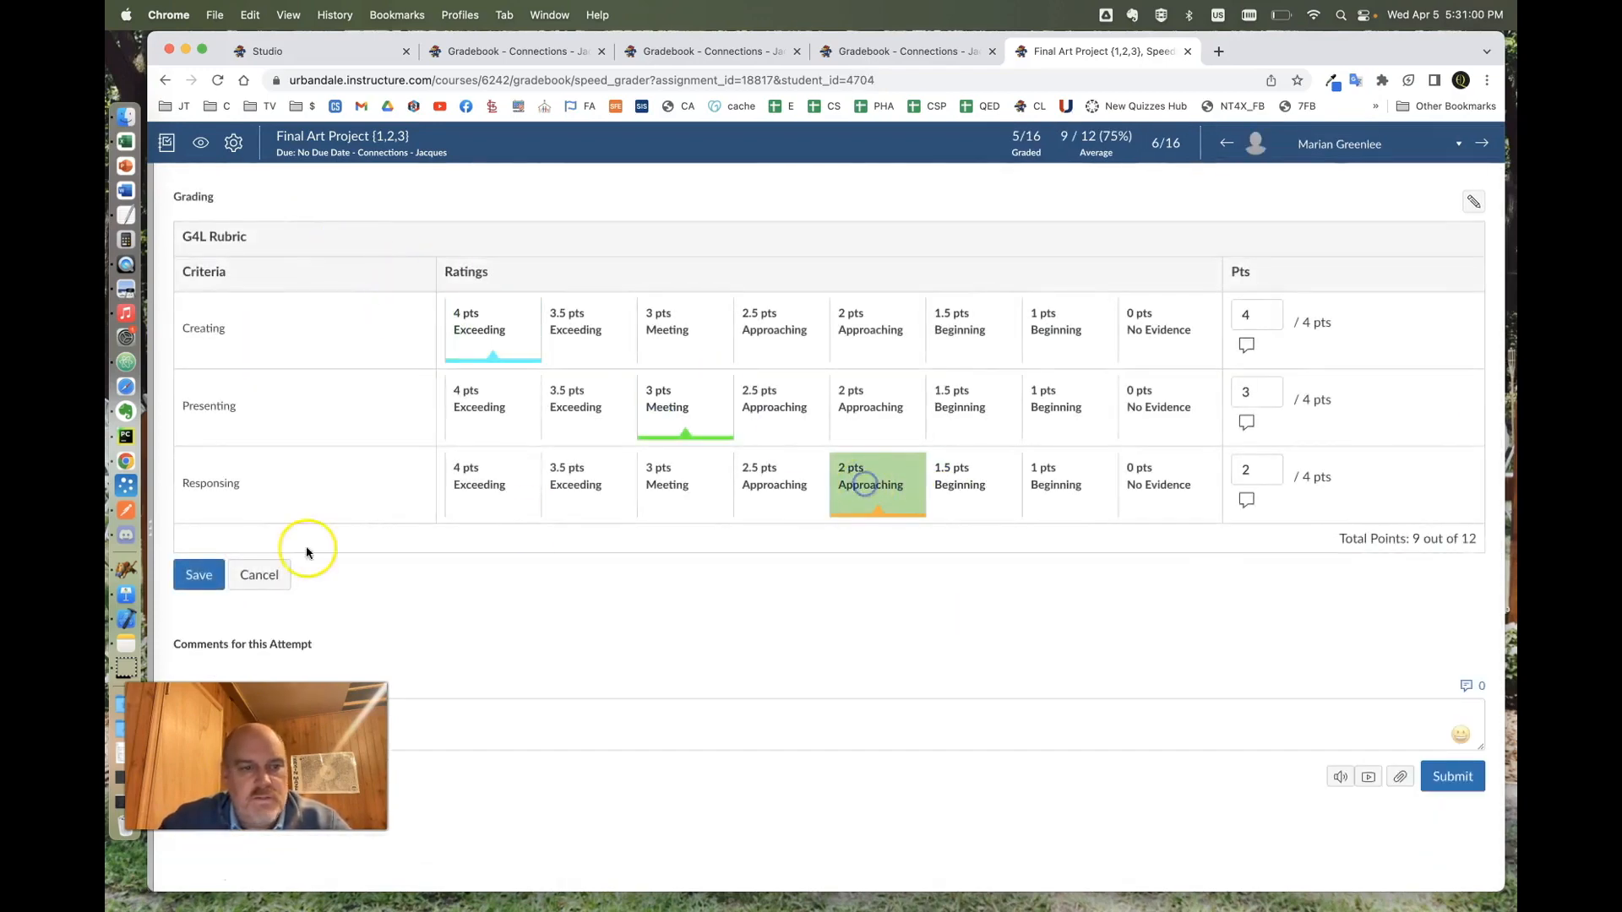
left_click(199, 574)
- Save the seventh student's Final Art Project rubric ratings: 2 creating, 3.5 presenting and 2.5 responding
key("k")
key("r")
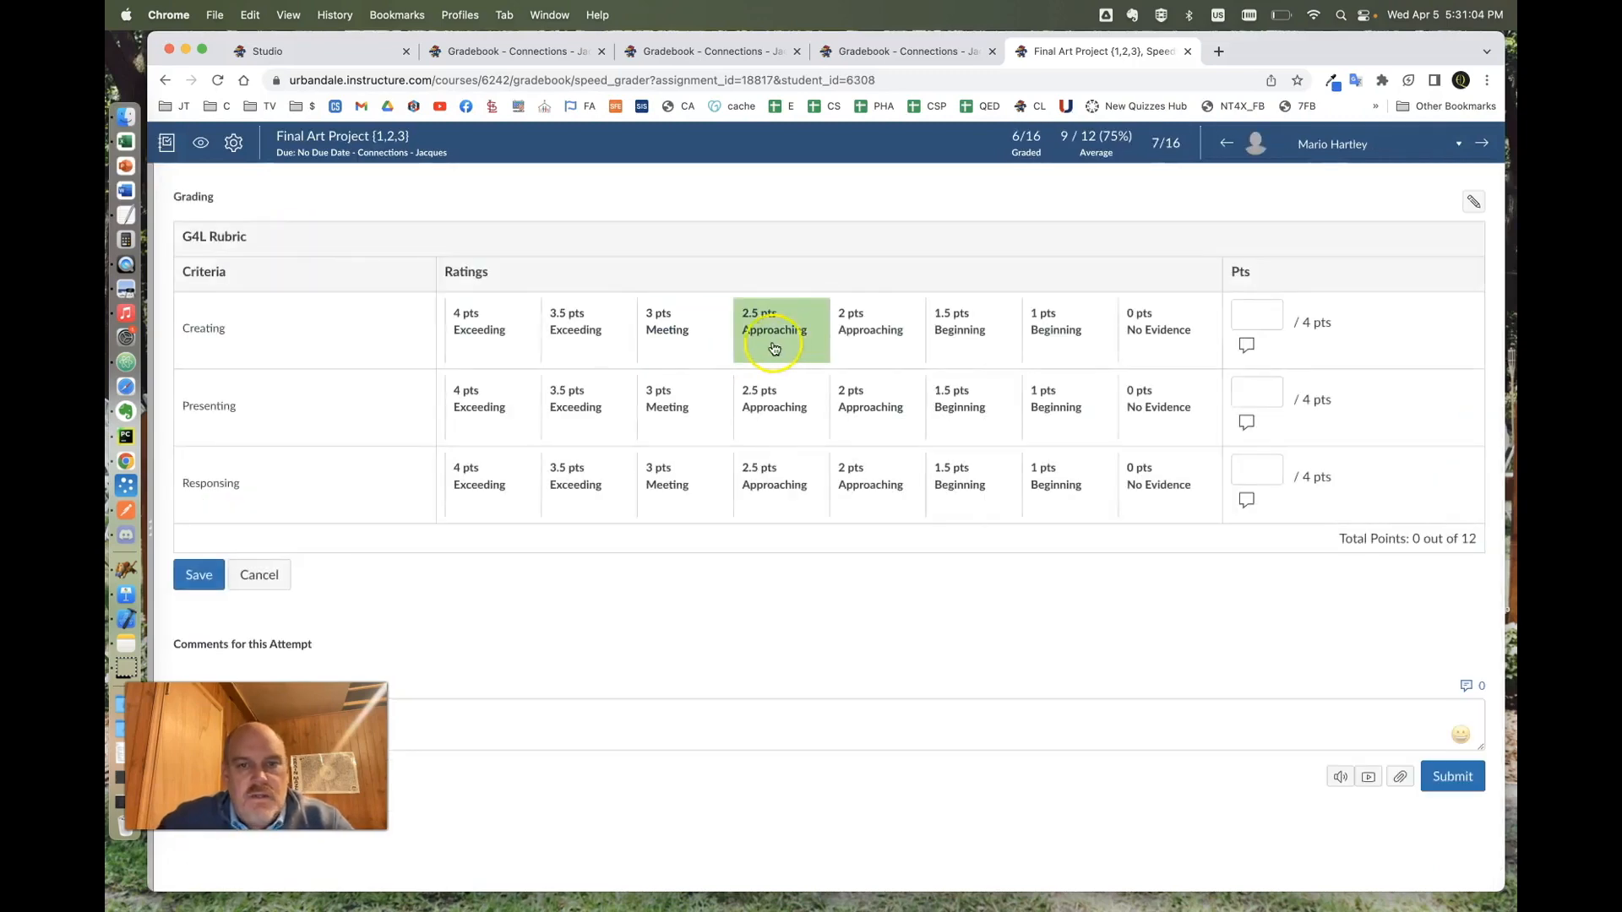
left_click(858, 344)
left_click(619, 423)
left_click(771, 471)
left_click(198, 575)
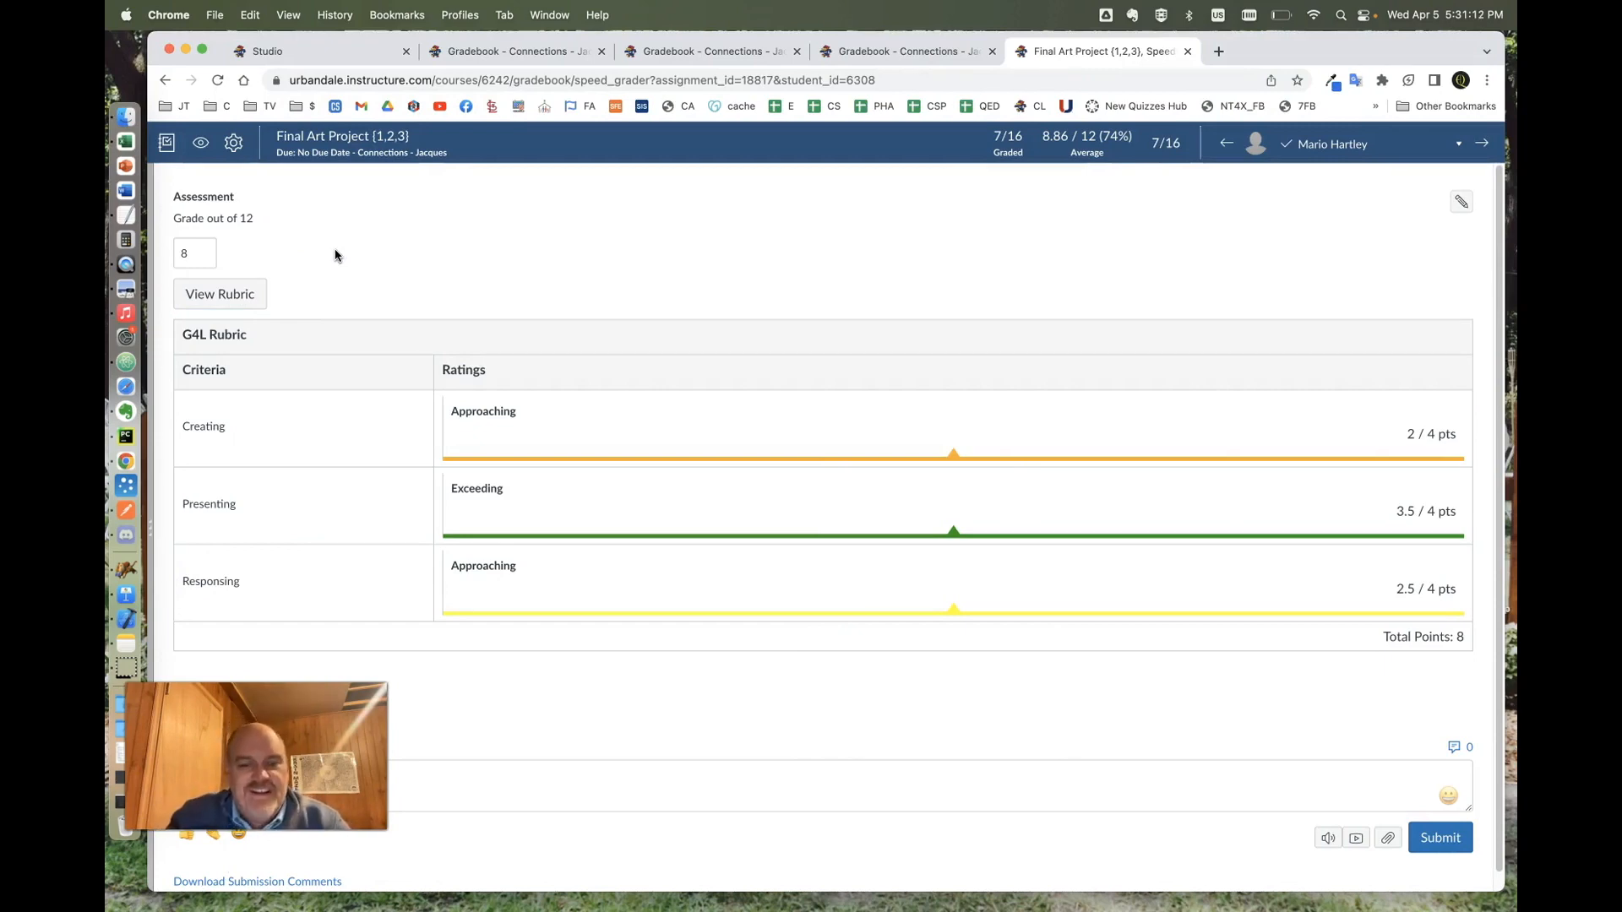
- Save the eighth student's Final Art Project rubric ratings: 3.5 creating, 3 presenting and 2 responding
key("k")
key("r")
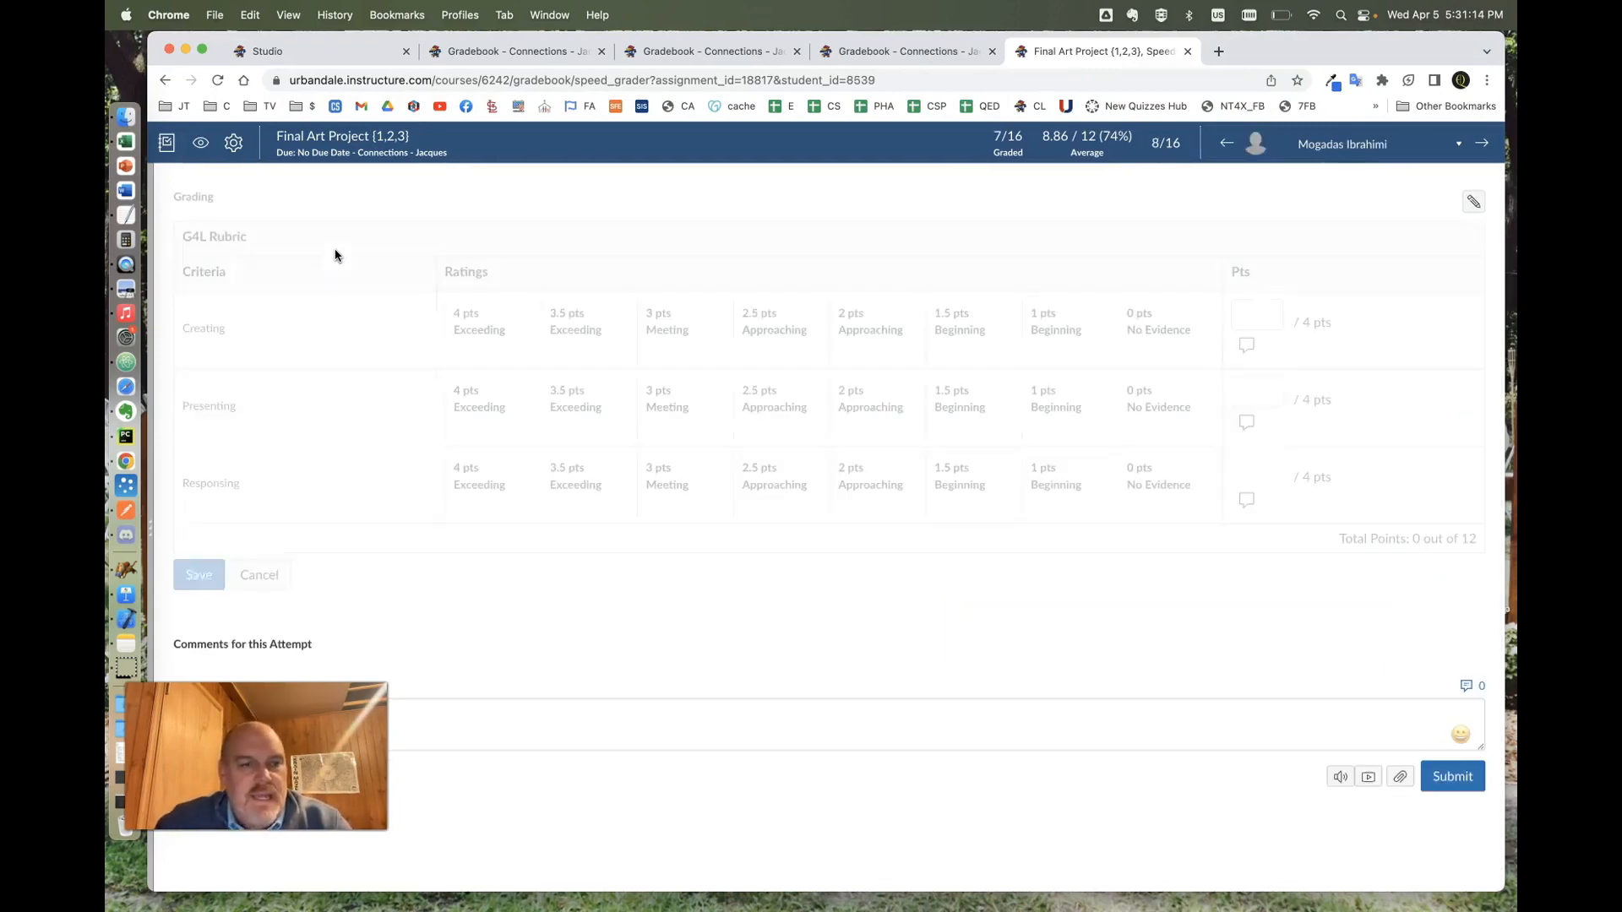
left_click(591, 334)
left_click(662, 406)
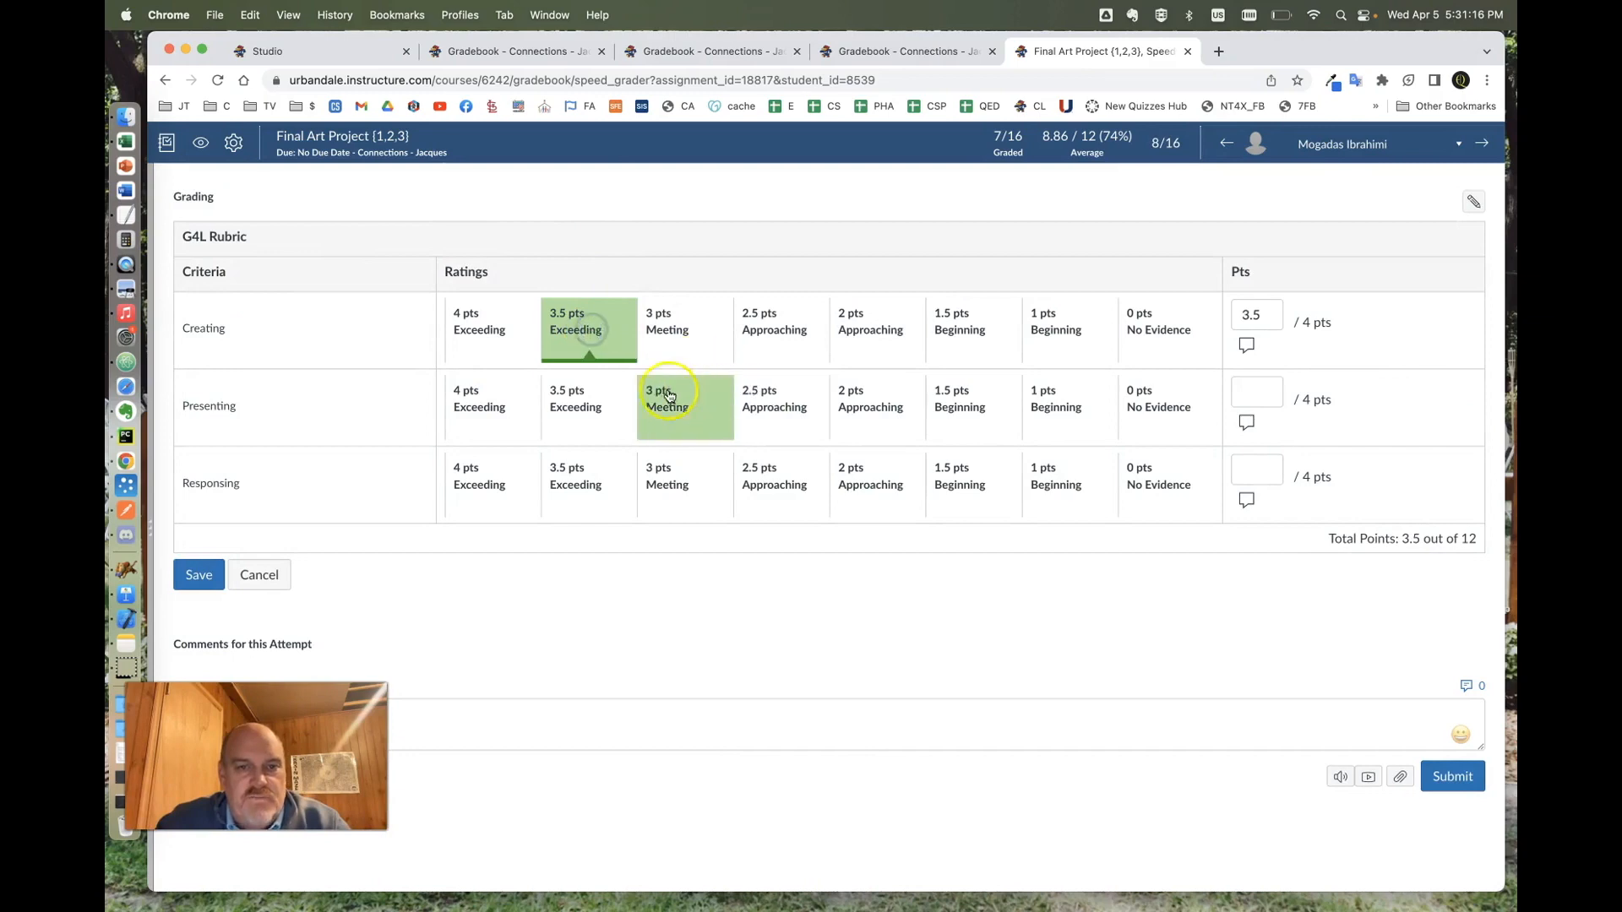
left_click(871, 471)
left_click(199, 575)
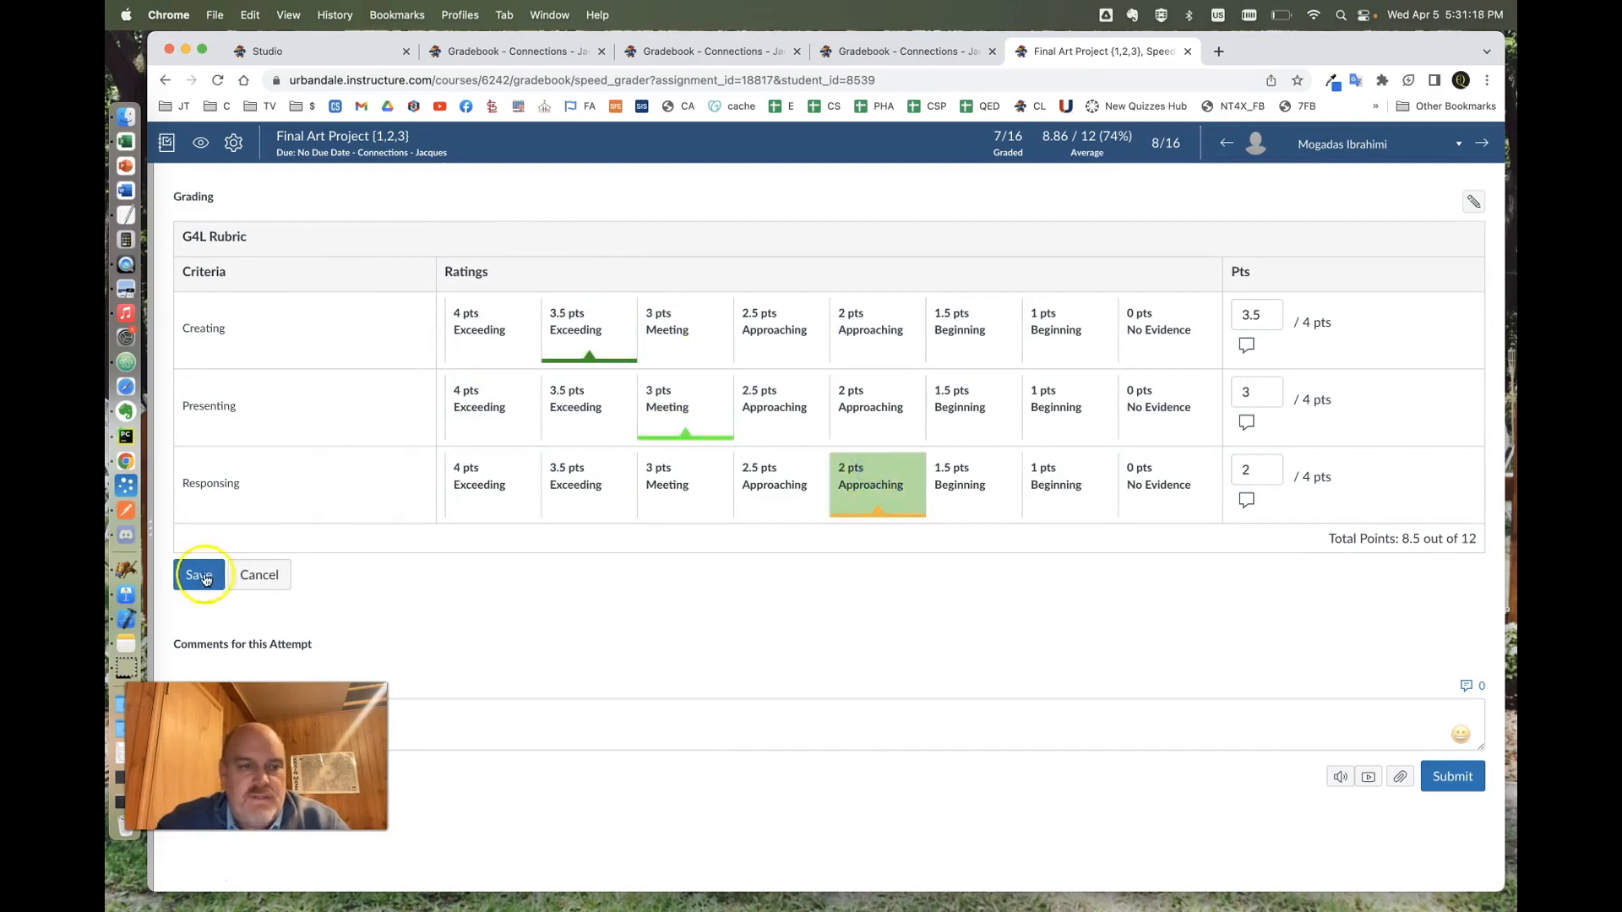
left_click(388, 229)
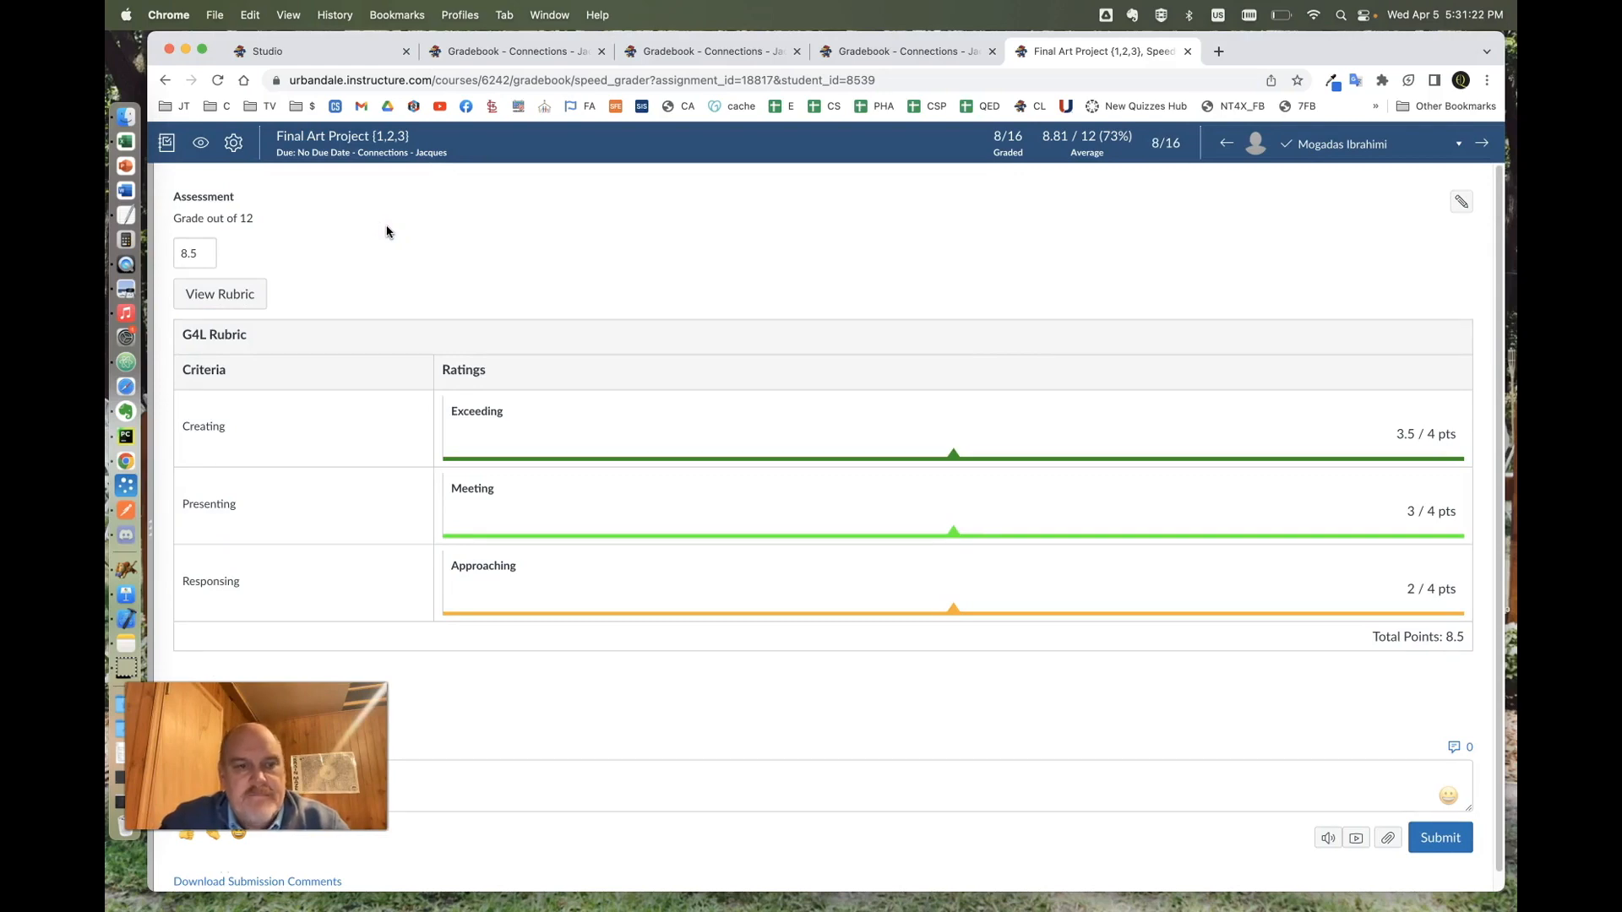
- Save the ninth student's Final Art Project rubric ratings: 4 creating, 2.5 presenting and 1.5 responding
key("j")
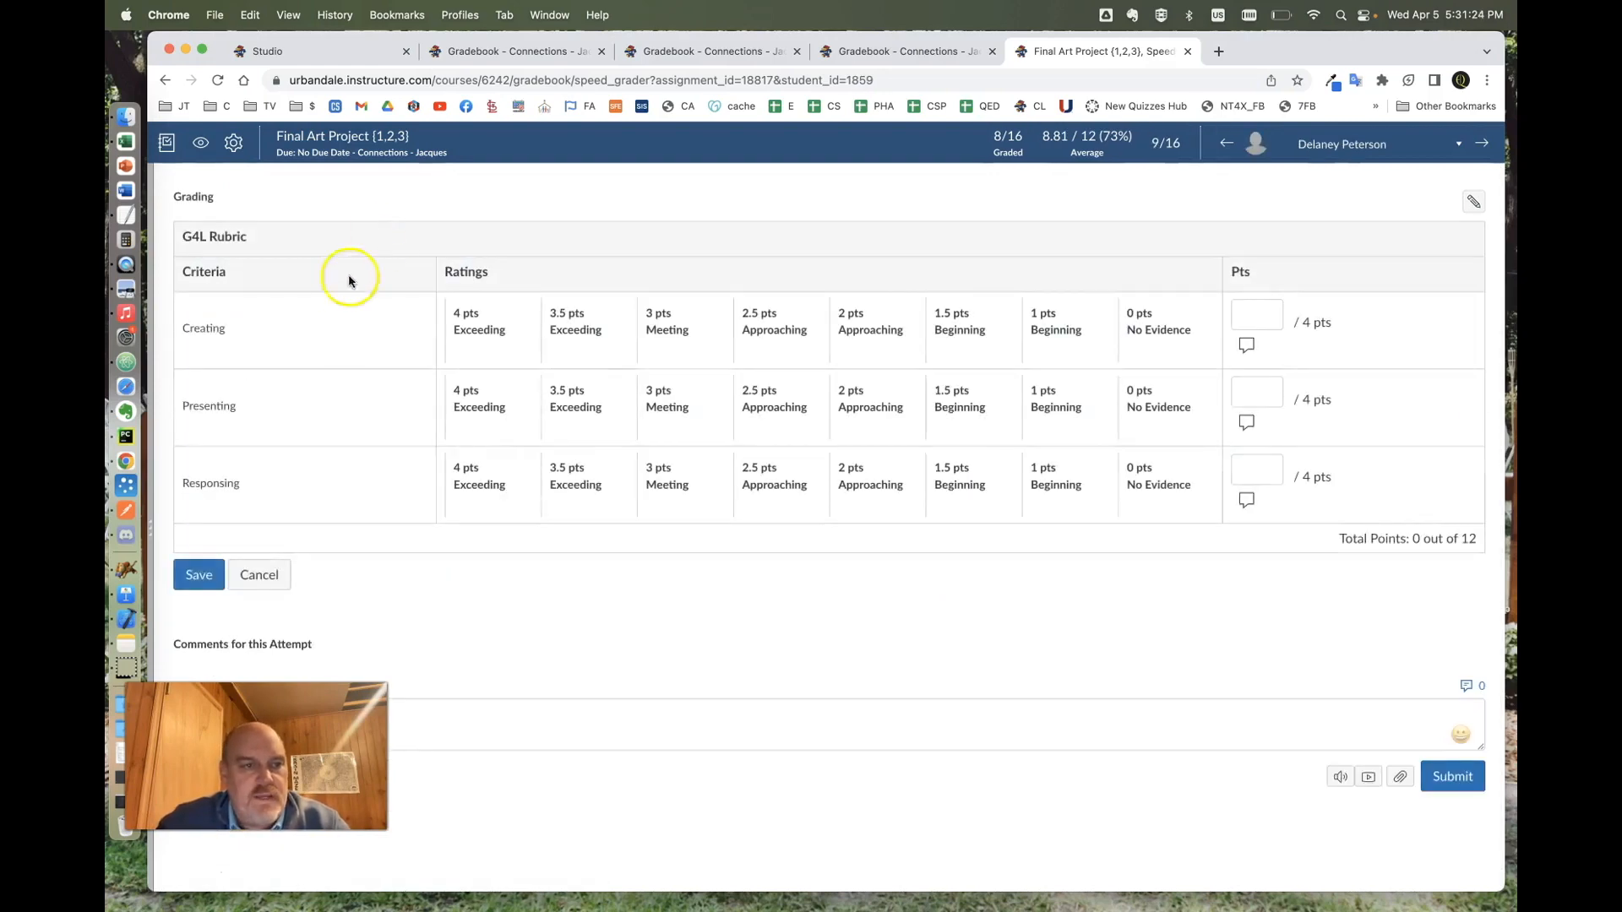
left_click(507, 335)
left_click(769, 416)
left_click(965, 476)
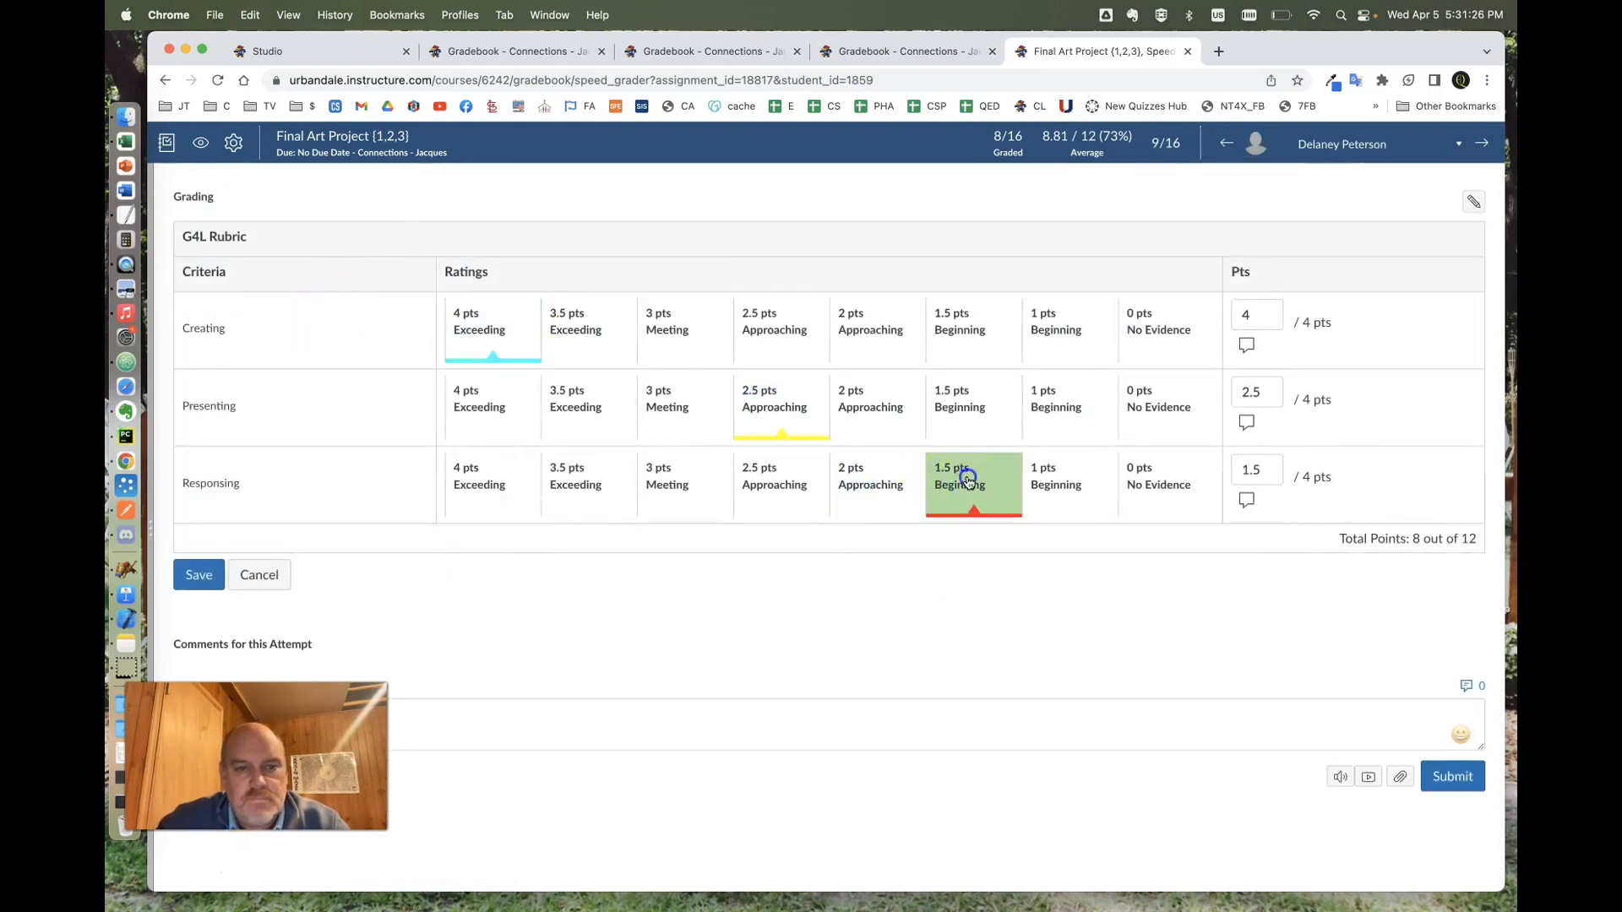
left_click(195, 571)
- Save the tenth student's Final Art Project rubric ratings: 3.5 creating, 3 presenting and 2 responding
key("j")
left_click(579, 325)
left_click(667, 402)
left_click(853, 477)
left_click(199, 574)
- Return to the gradebook and review the Art Project, Final Art Project and reporting topic score columns
left_click(172, 149)
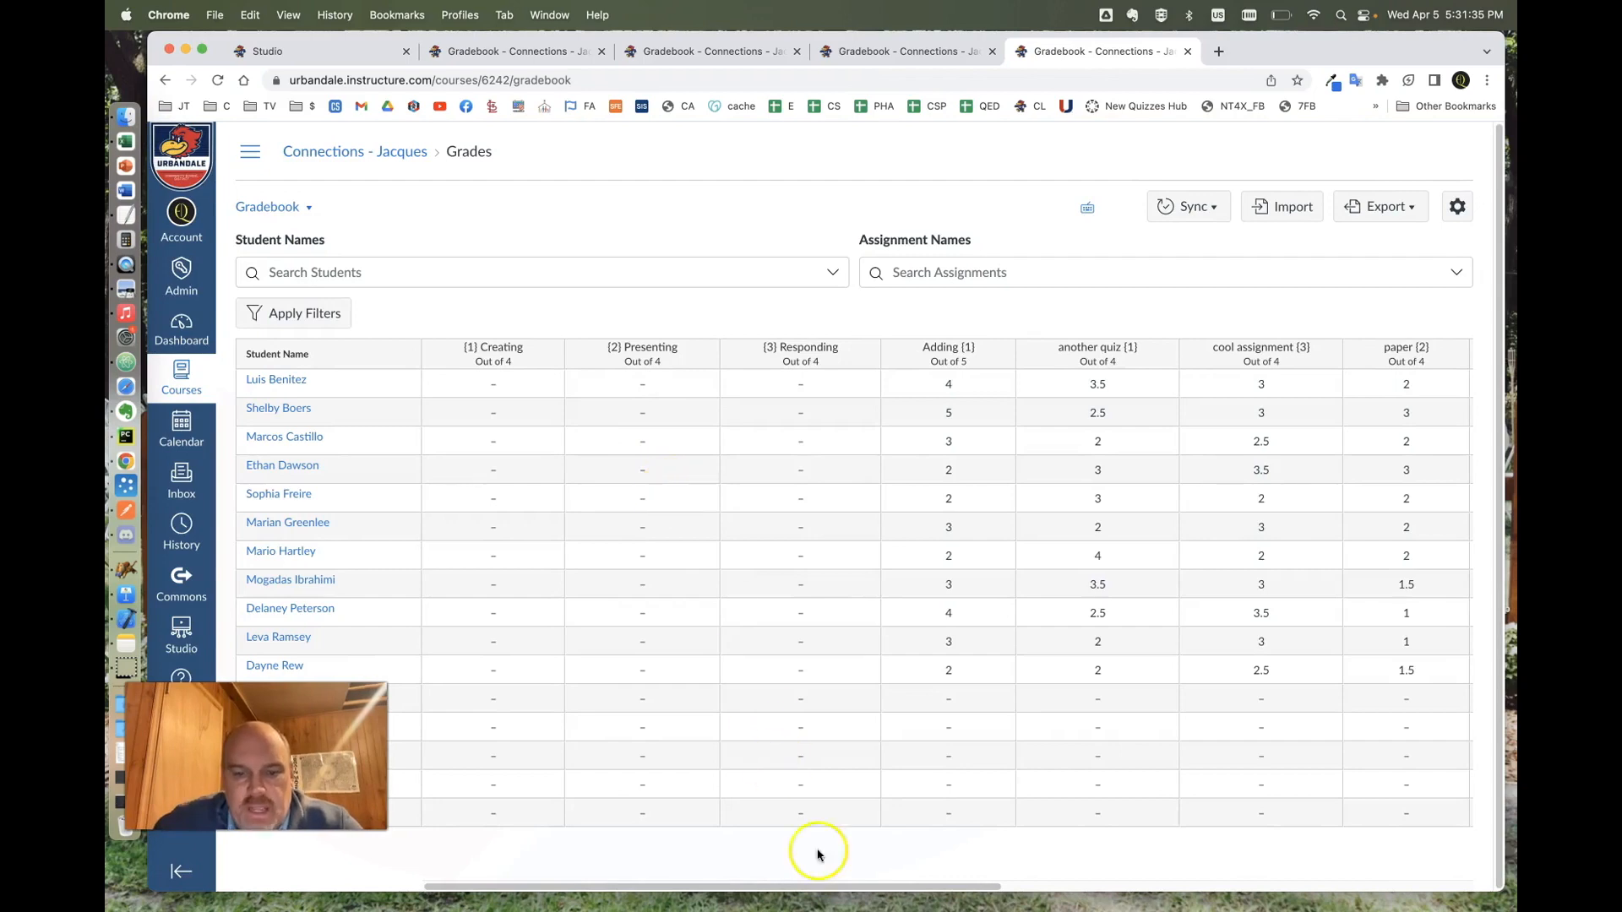
left_click_drag(828, 886, 1199, 893)
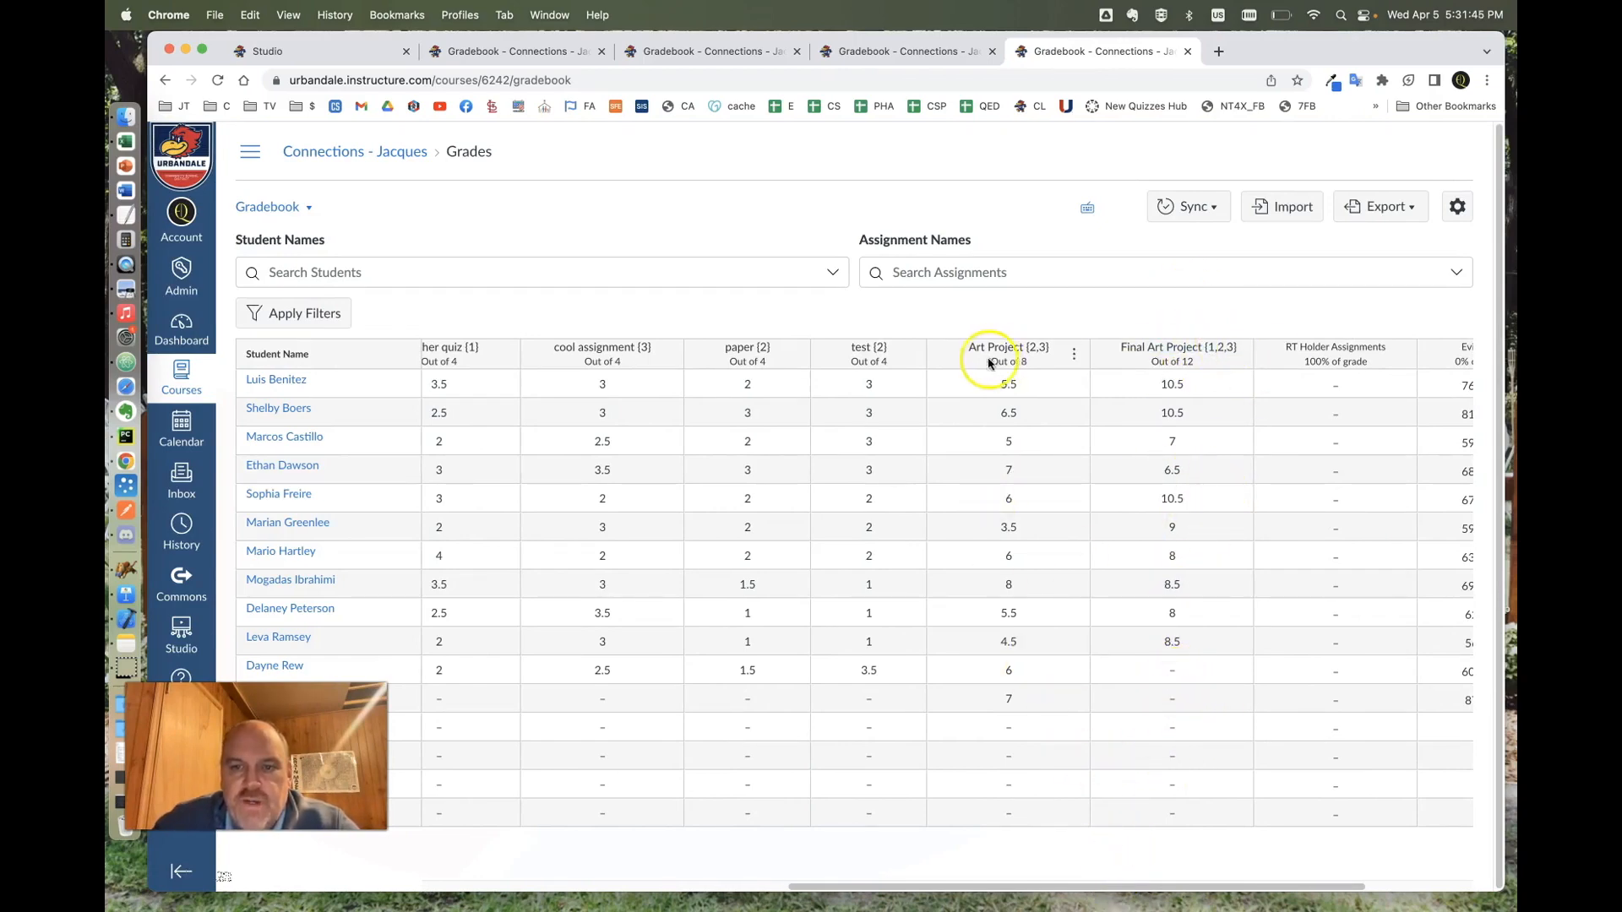
left_click_drag(1039, 885, 648, 885)
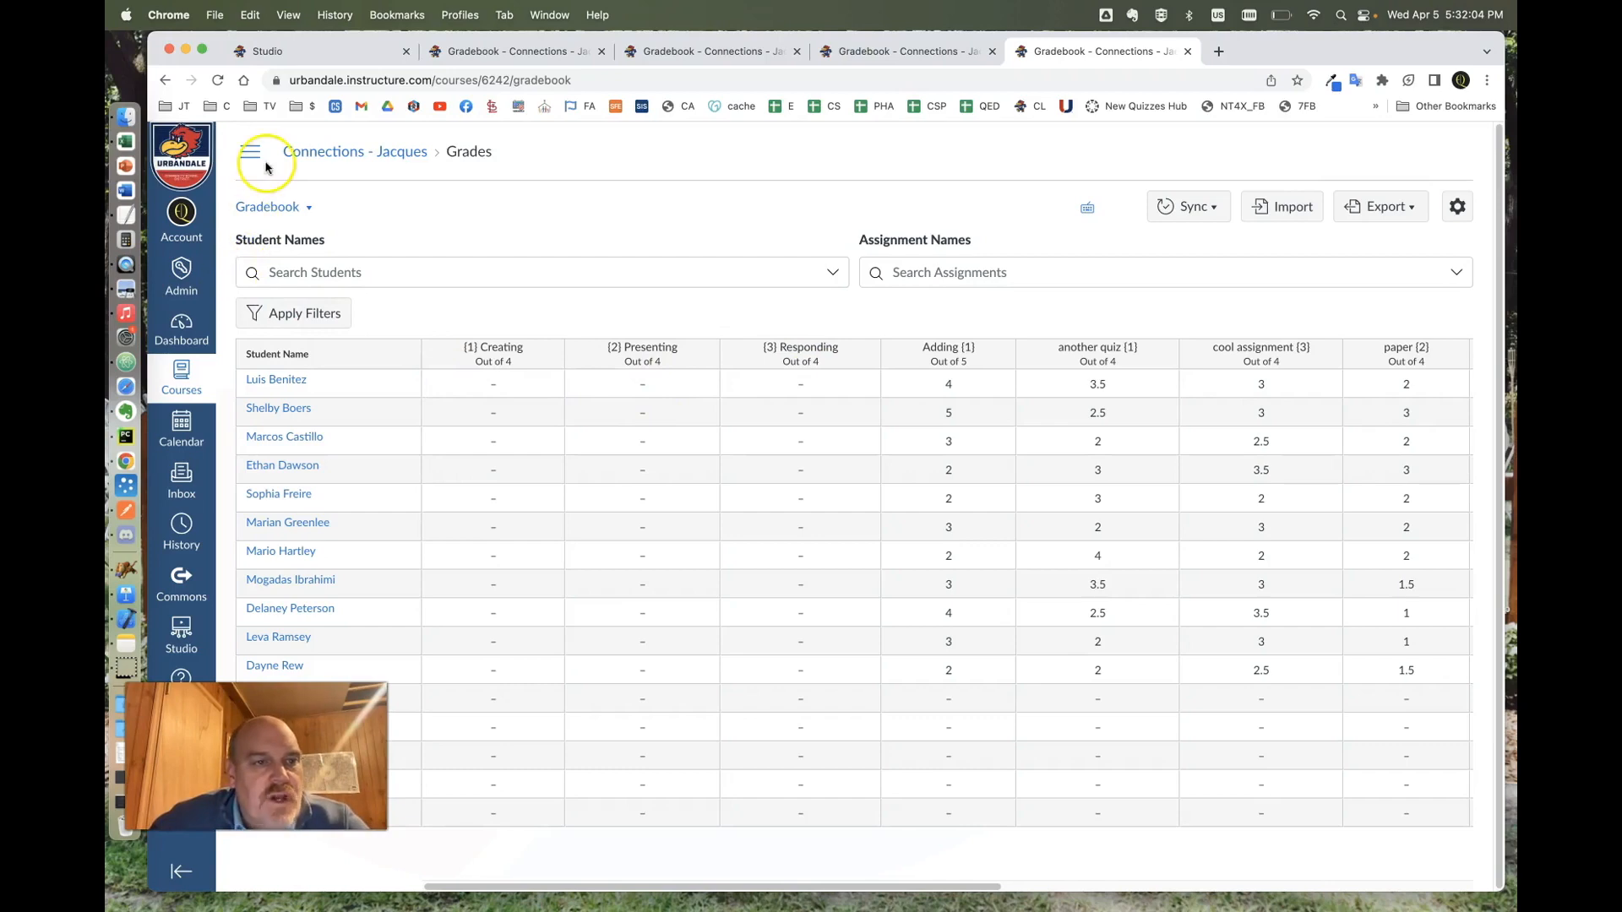
- Open the Grading 4 Learning (G4L) tool from the course's Welcome module
left_click(249, 150)
left_click(262, 362)
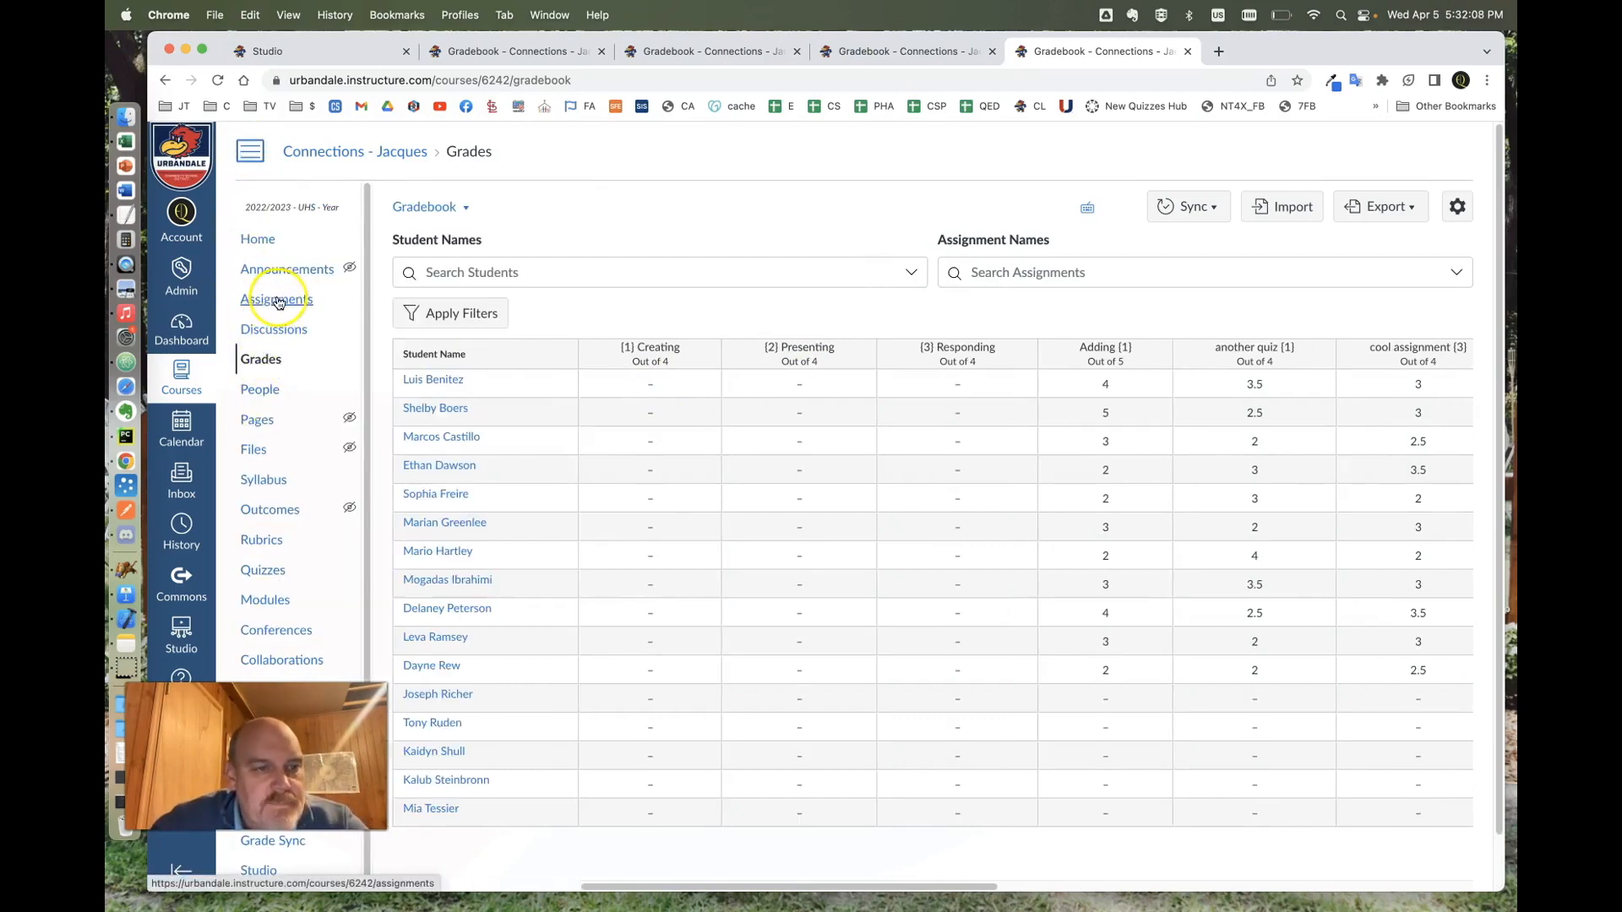
scroll(275, 275, "down", 1)
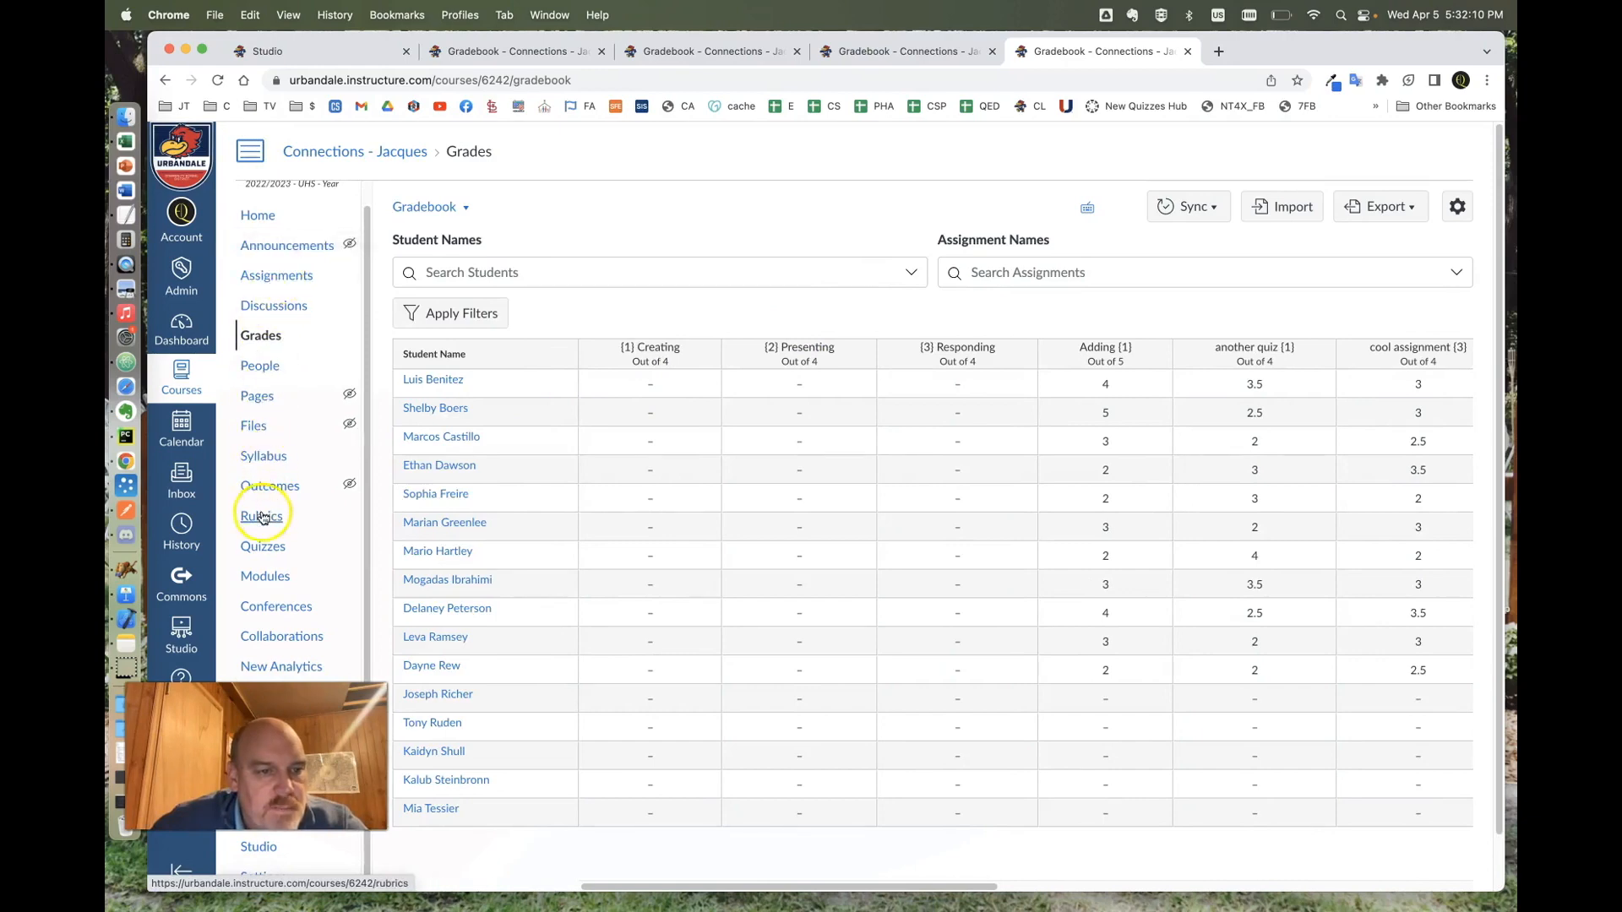
left_click(262, 577)
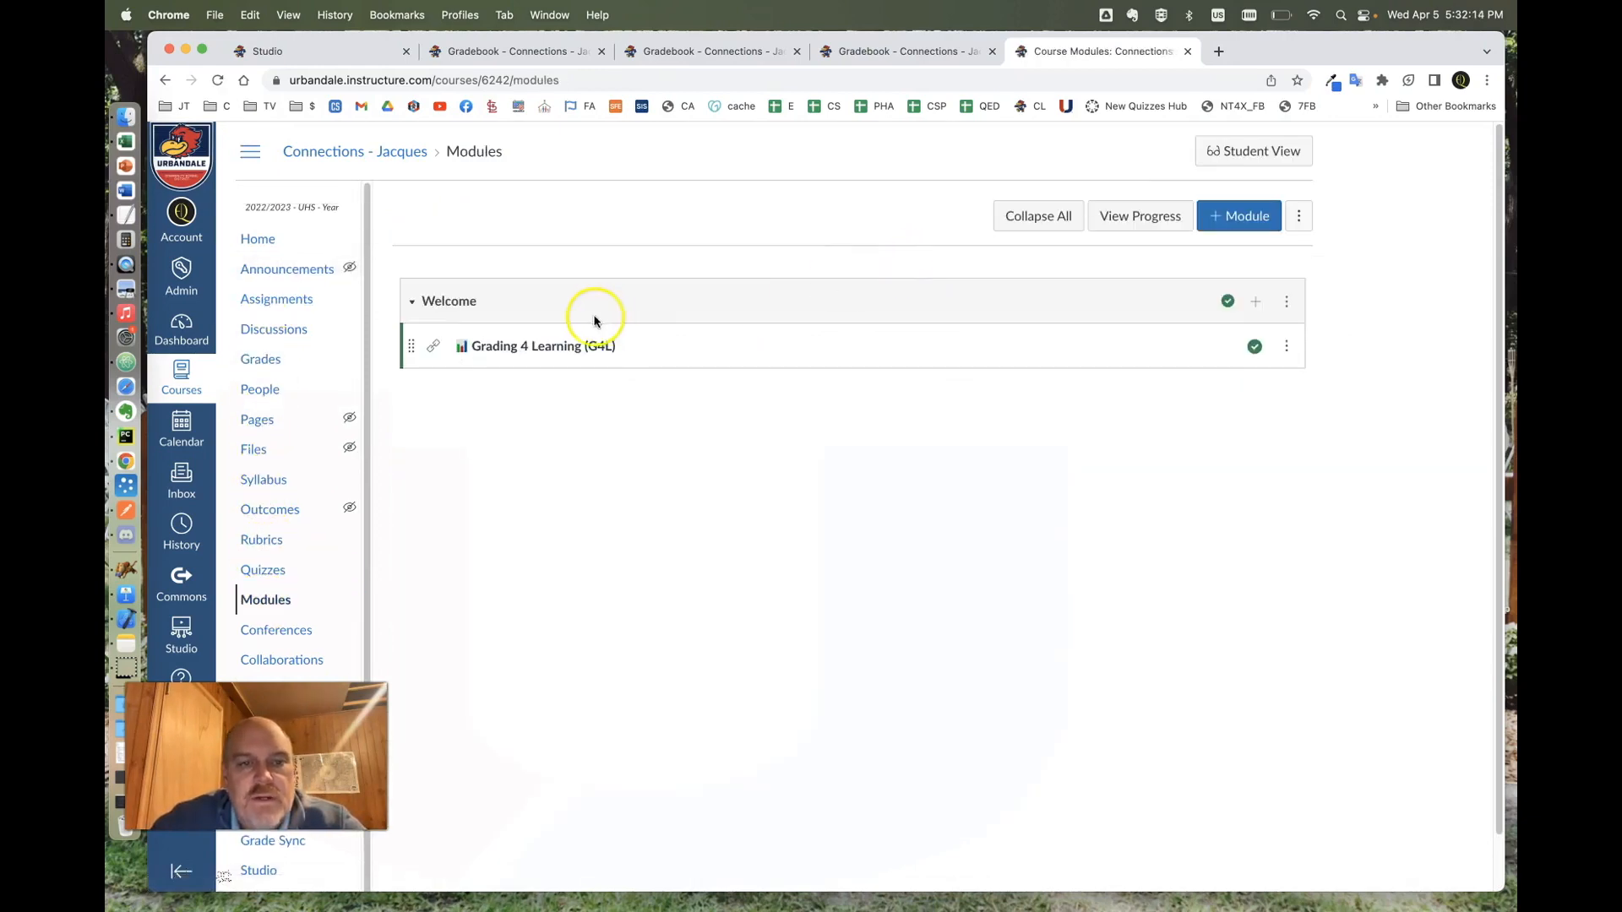
left_click(553, 347)
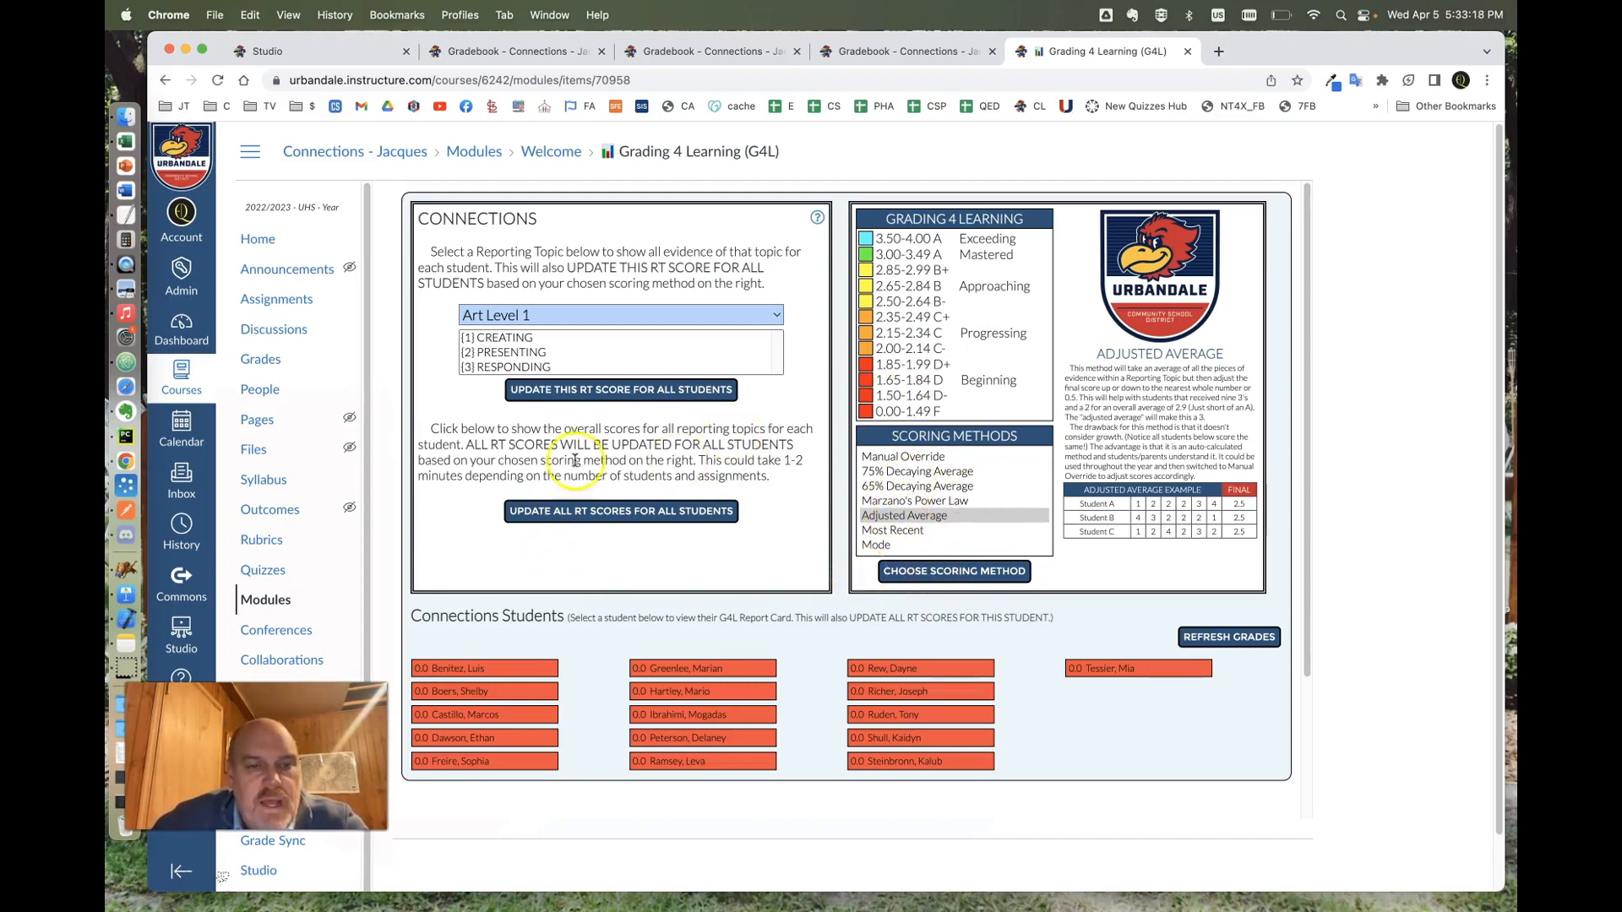
- Generate the second listed student's G4L report card, review its reporting topics and close it
left_click(464, 692)
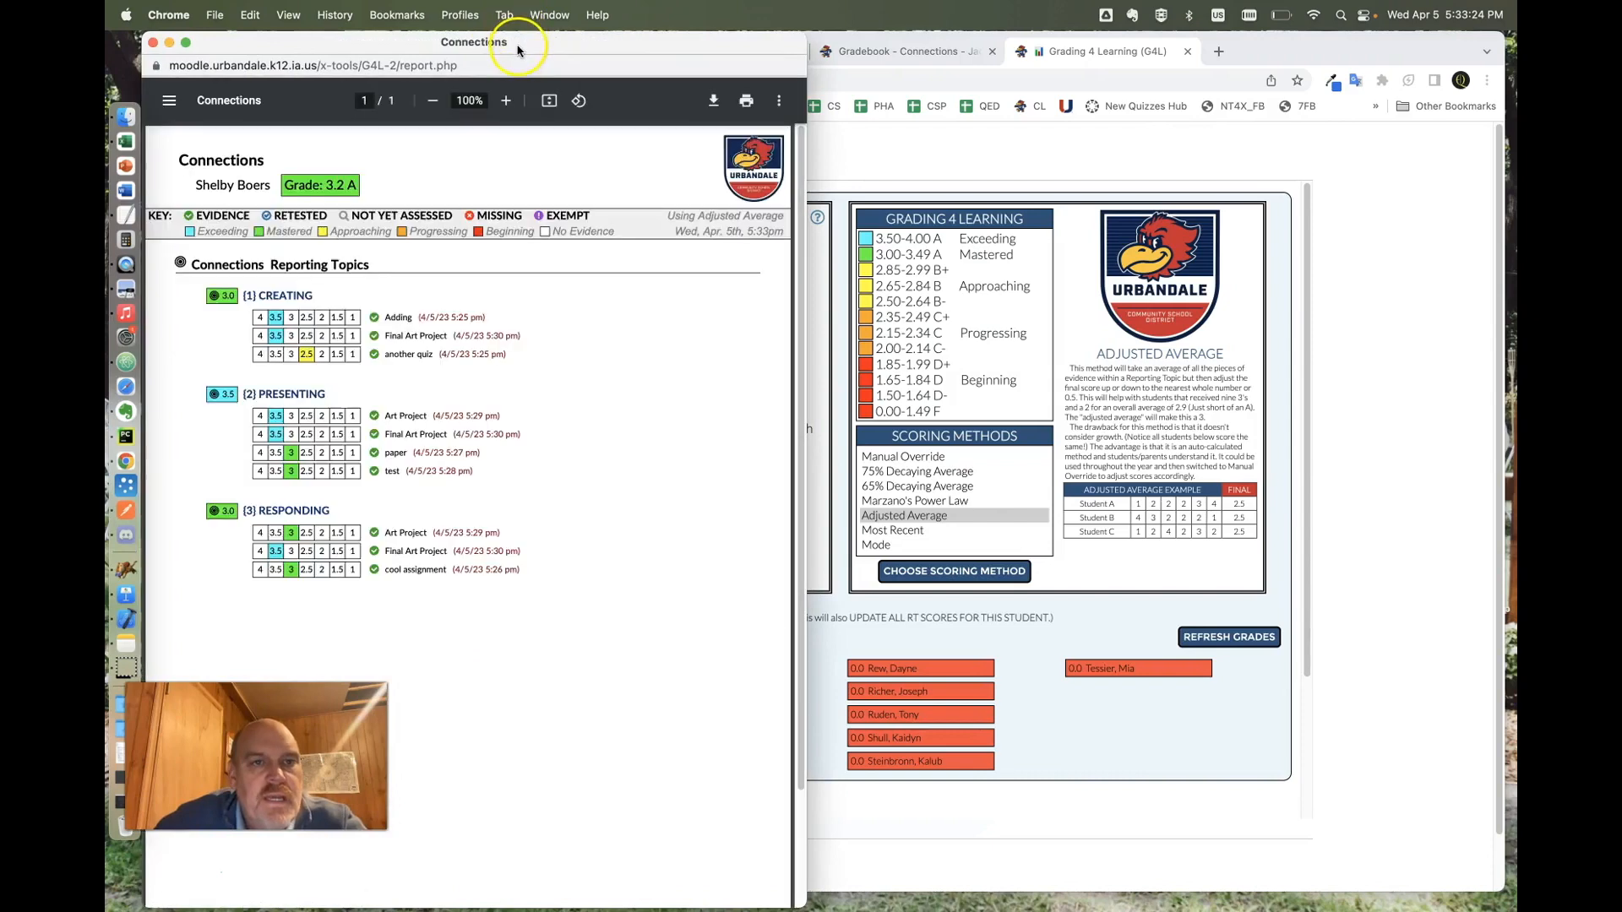
left_click_drag(531, 42, 829, 43)
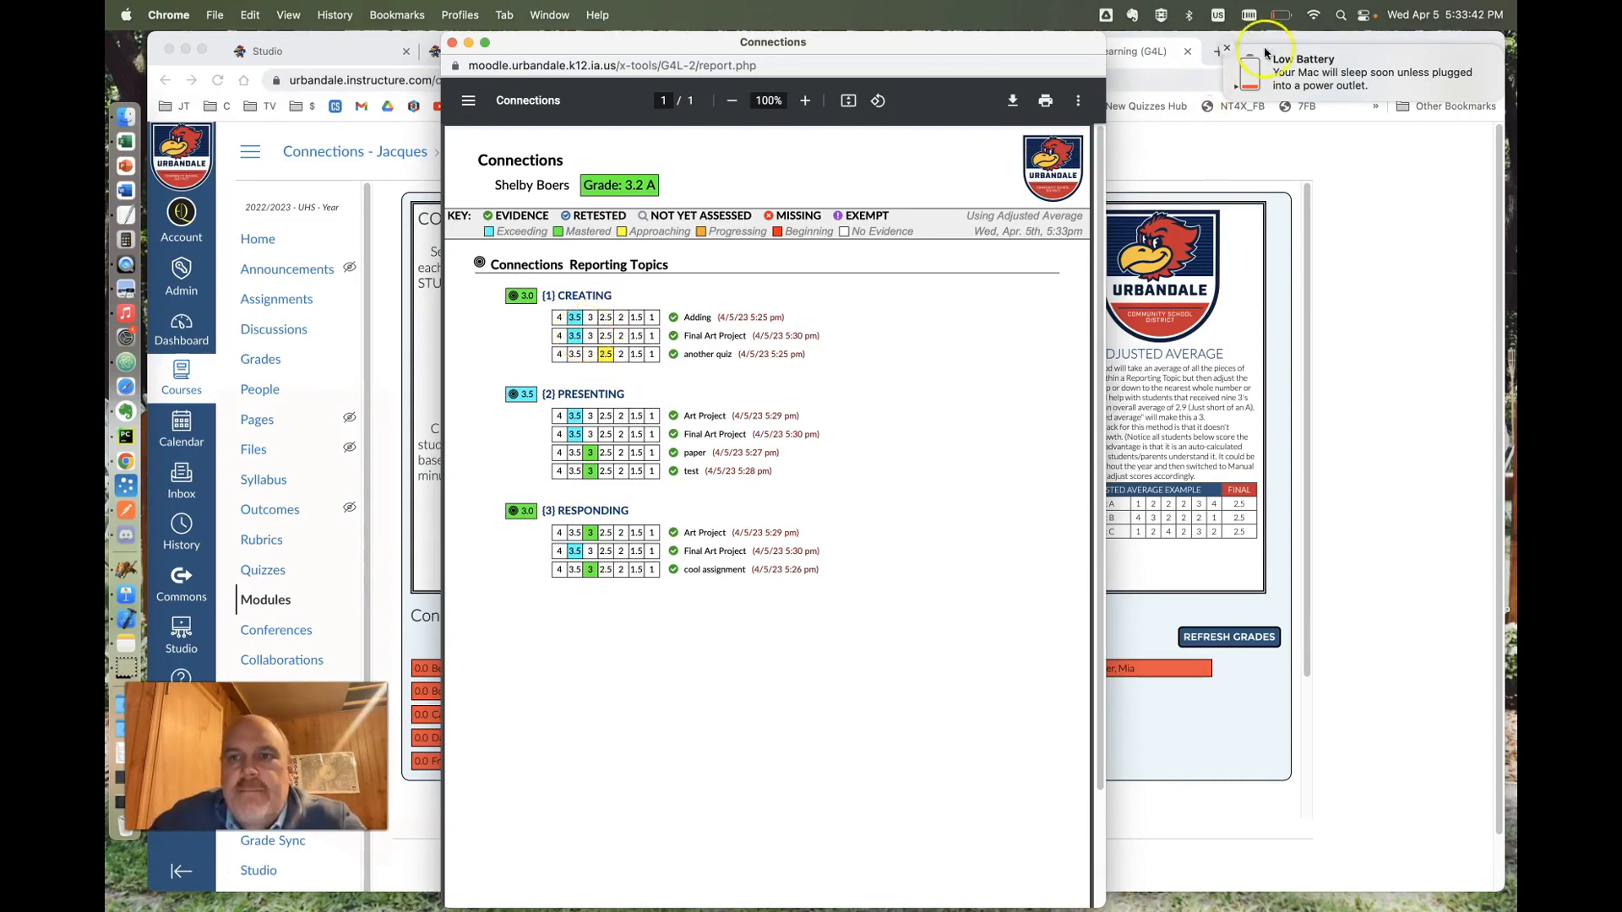
left_click(1226, 51)
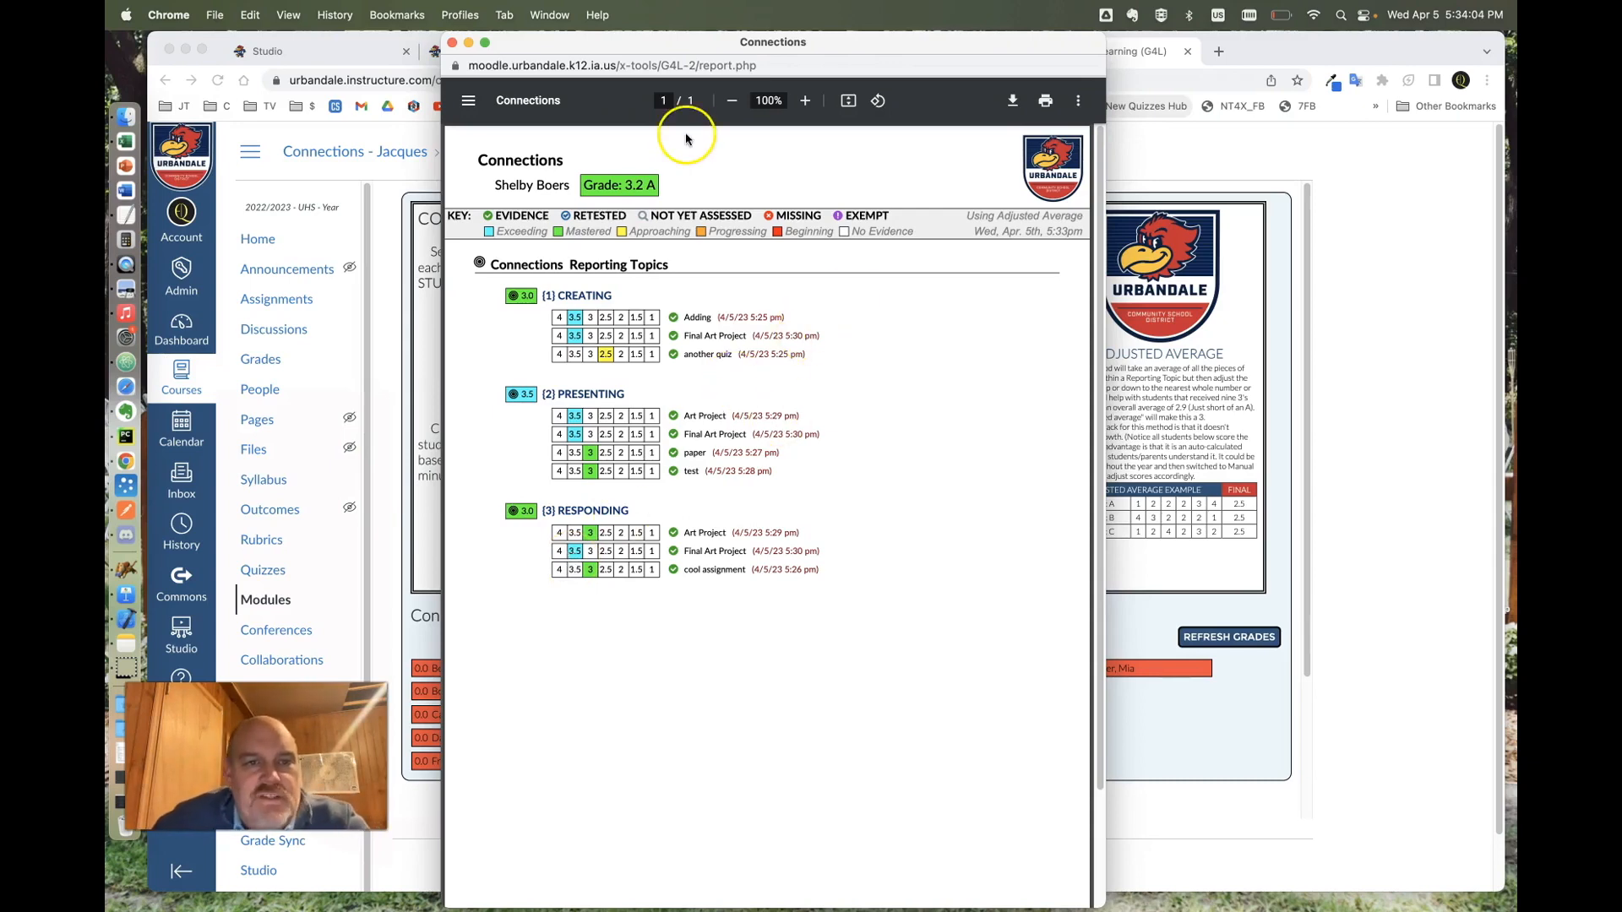
left_click(451, 42)
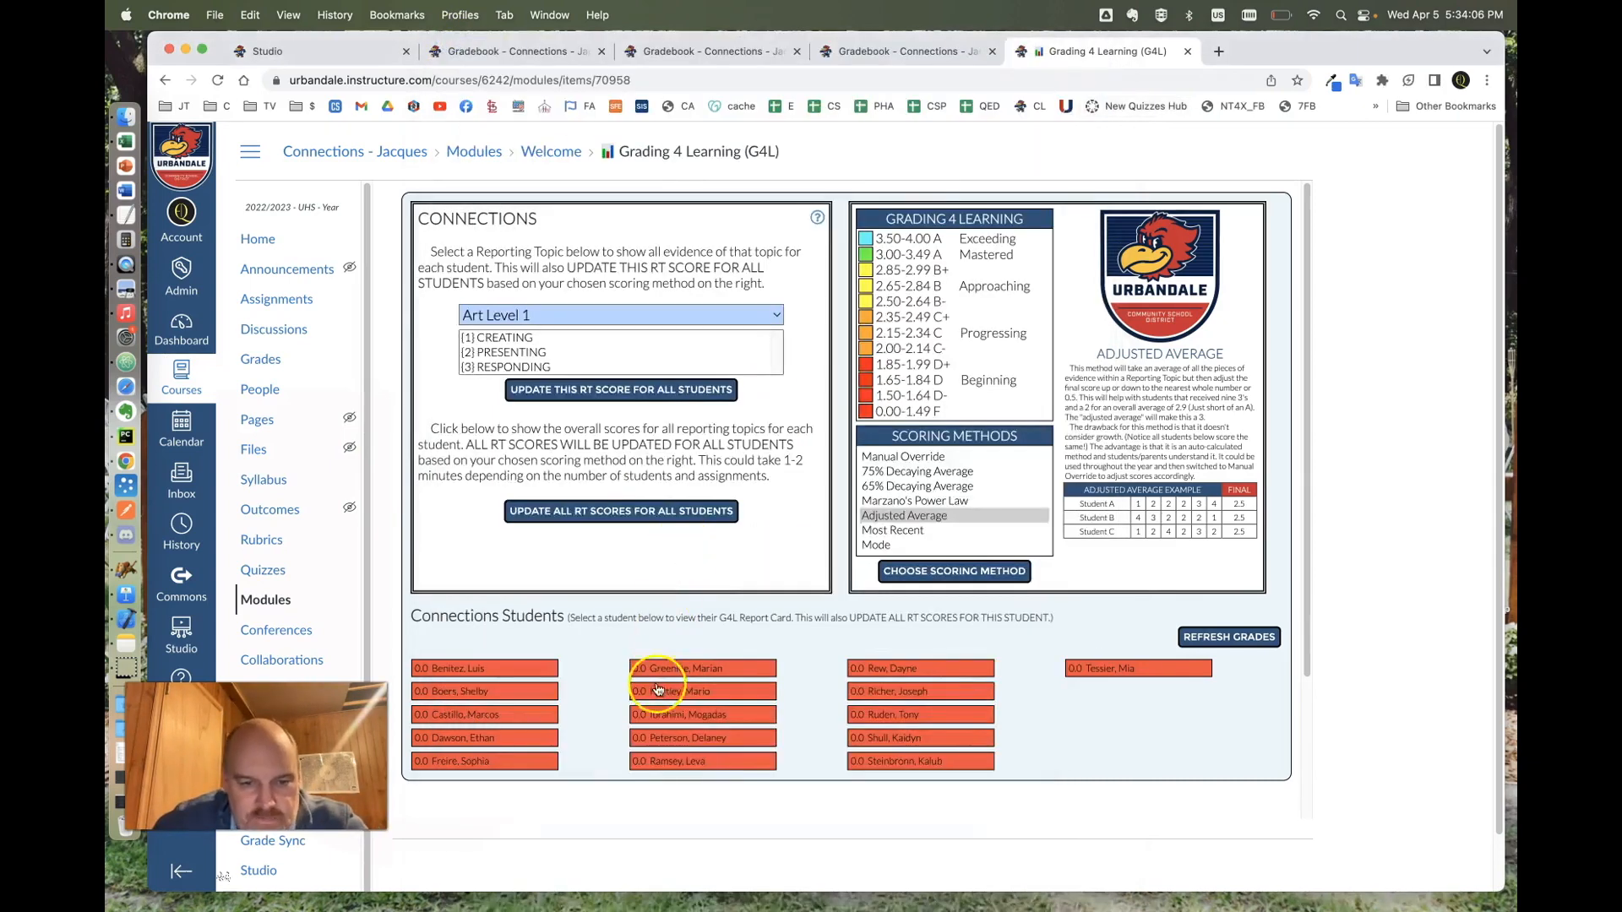
- Generate and review the eighth listed student's G4L report card, close it and refresh the student grades
left_click(660, 715)
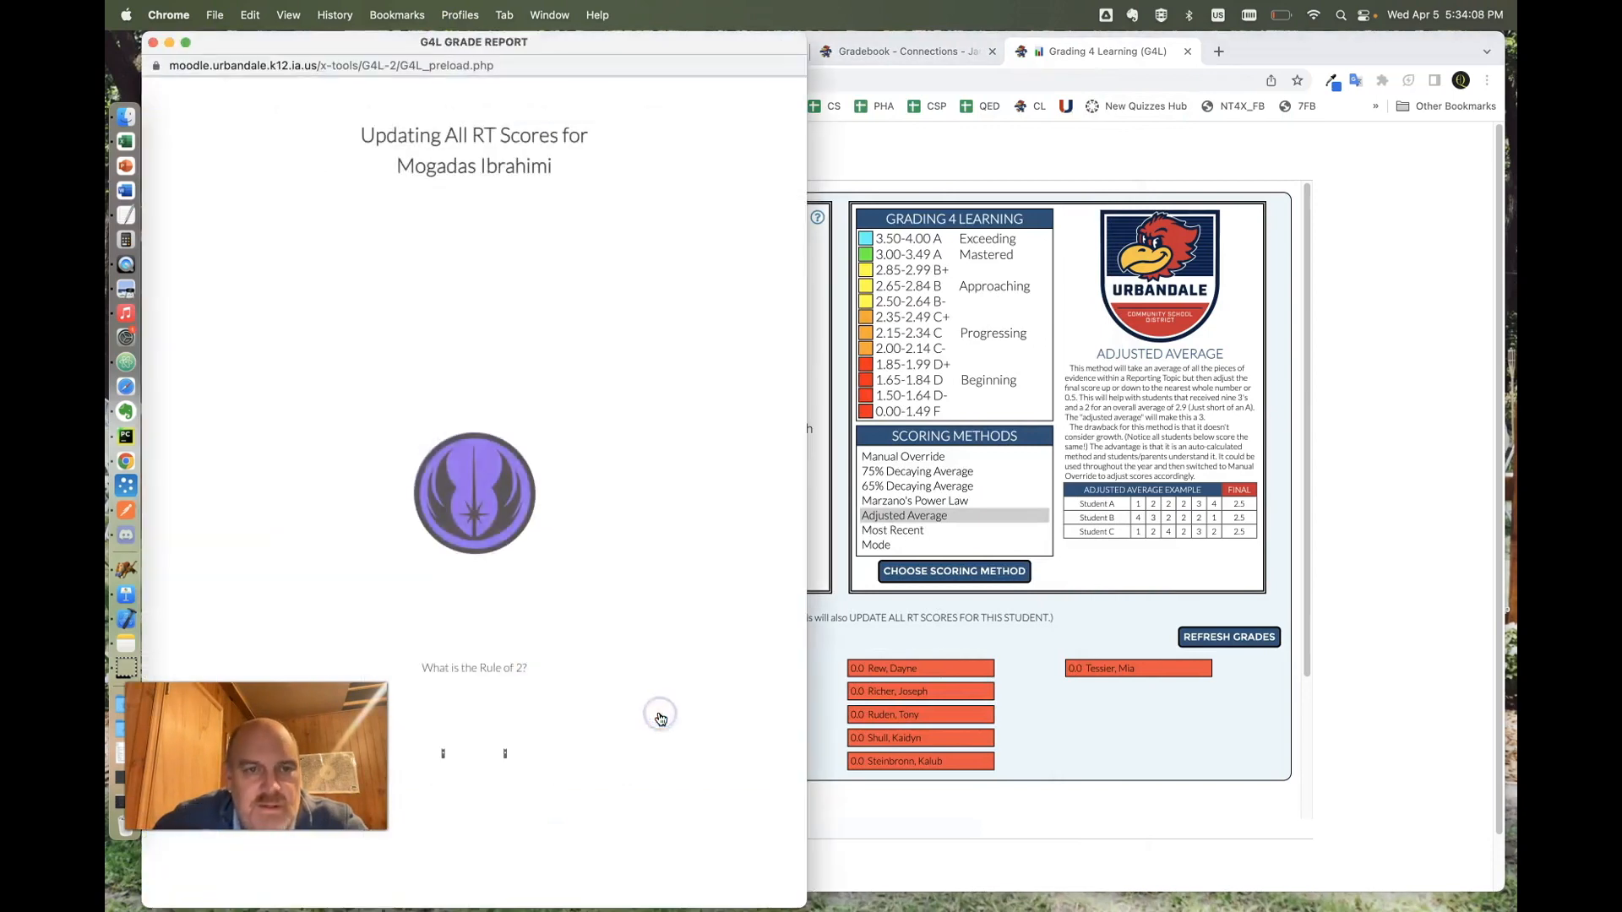
left_click_drag(611, 43, 854, 43)
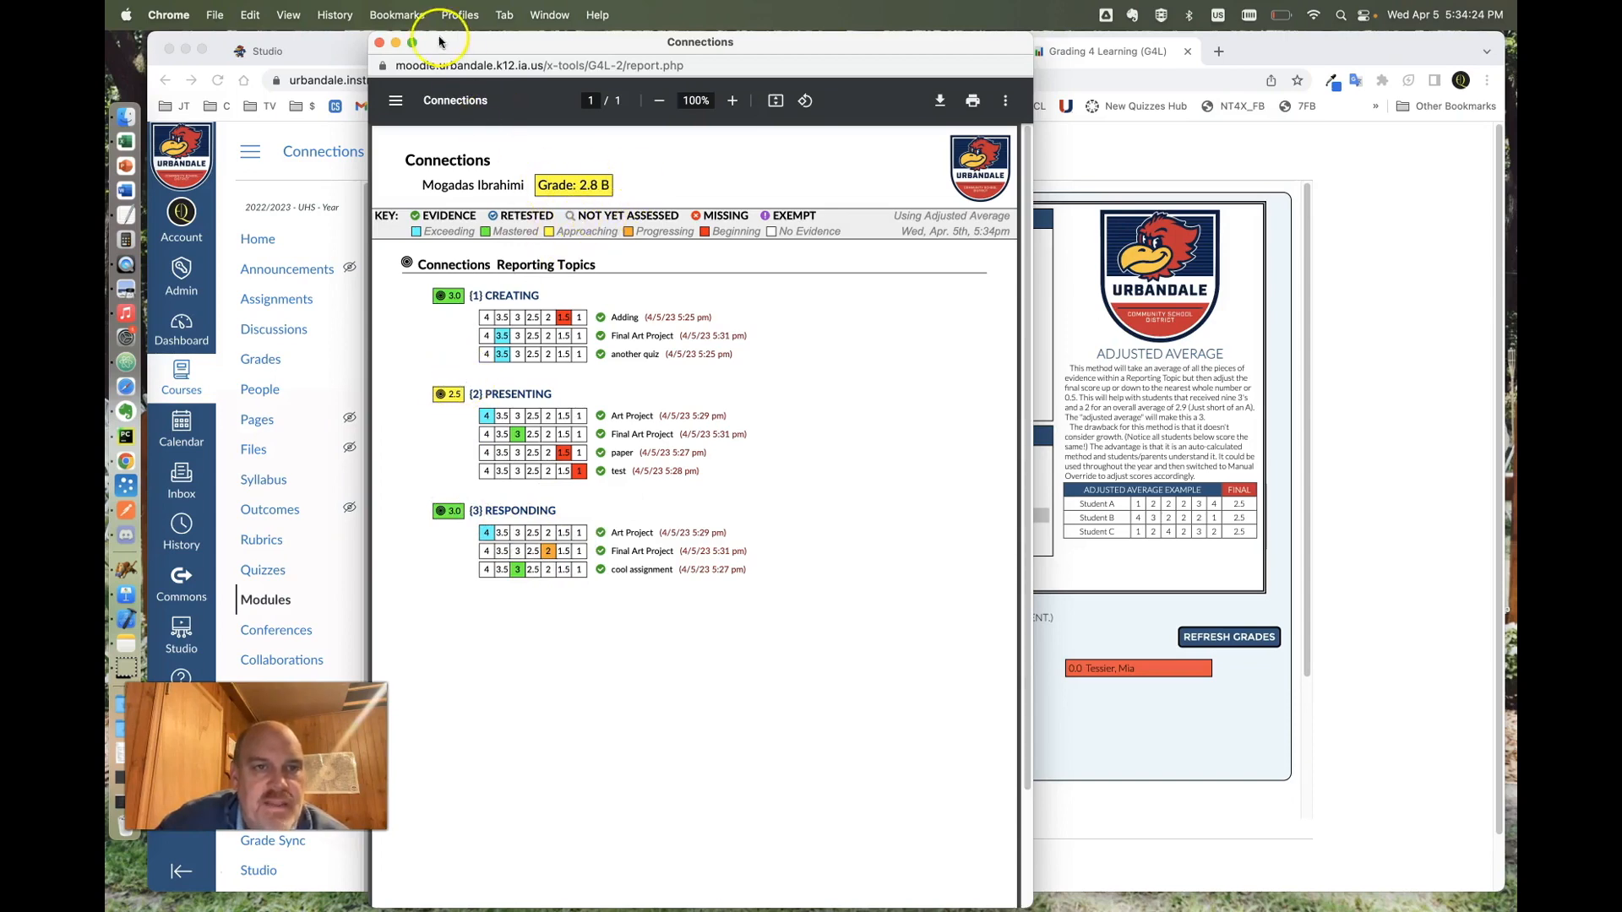
left_click(380, 43)
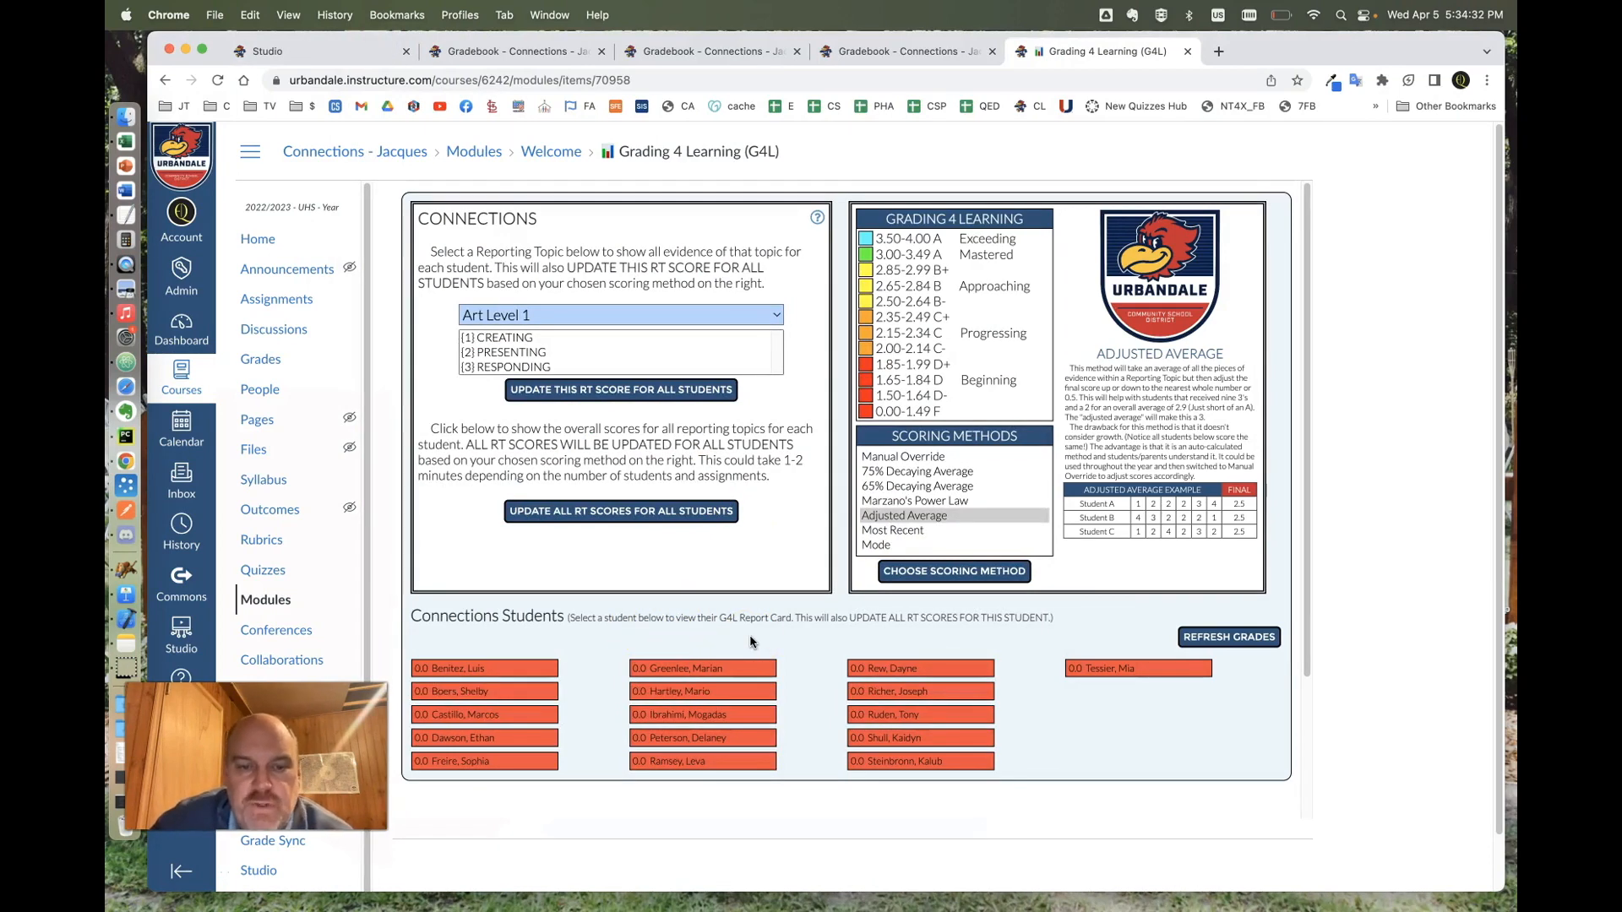
left_click(1211, 636)
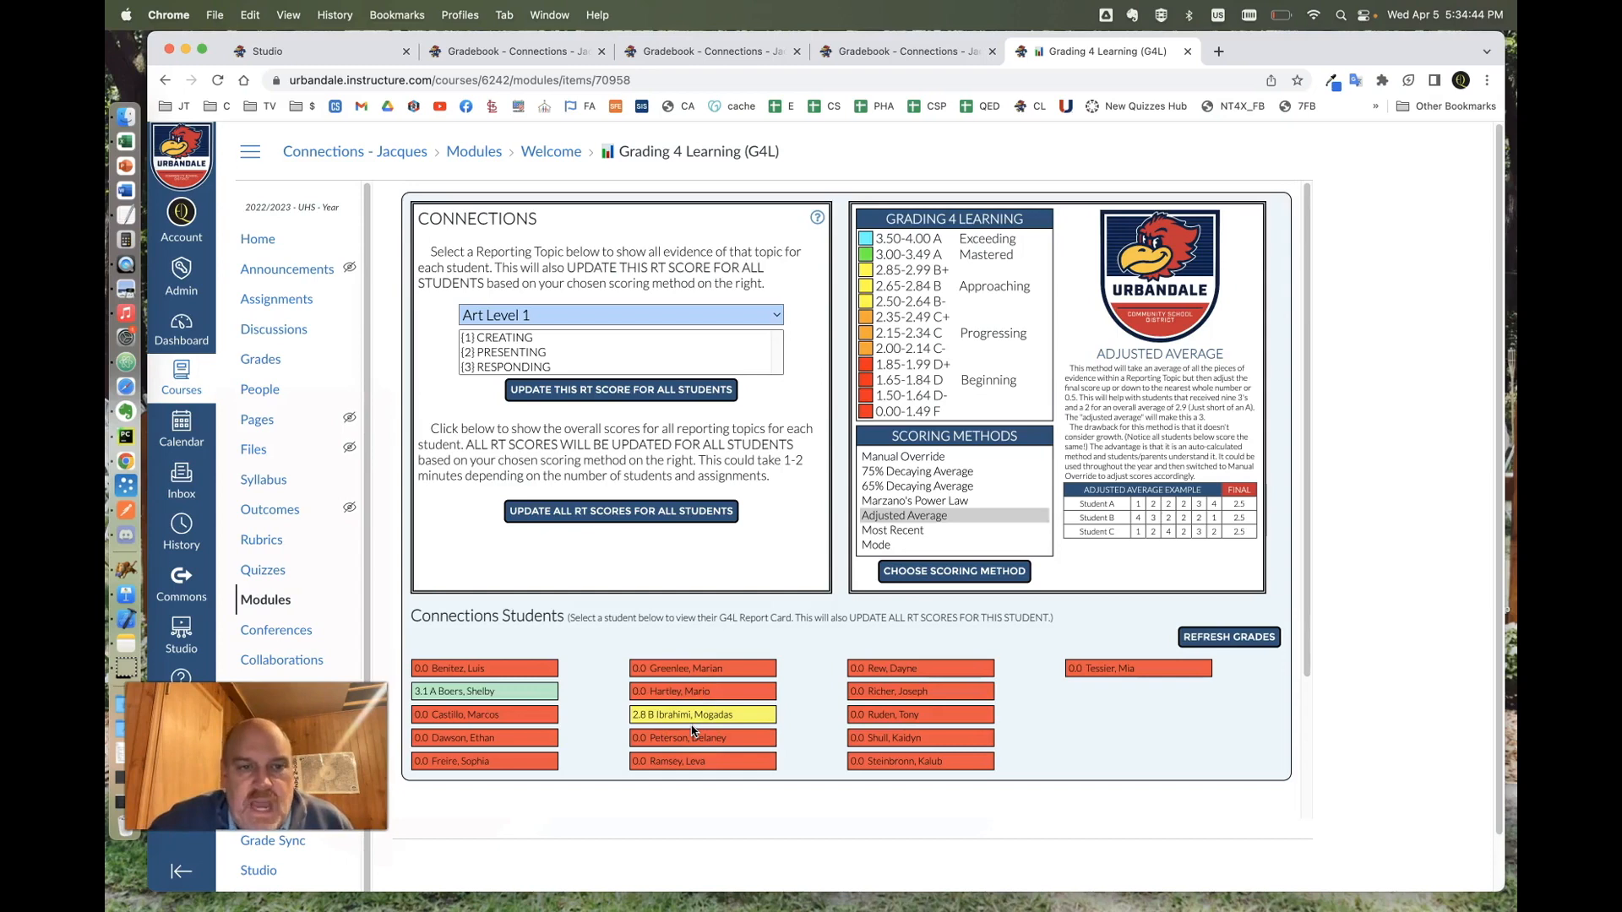
- Update the {1} Creating reporting topic score for all students and position the resulting report for viewing
left_click(494, 340)
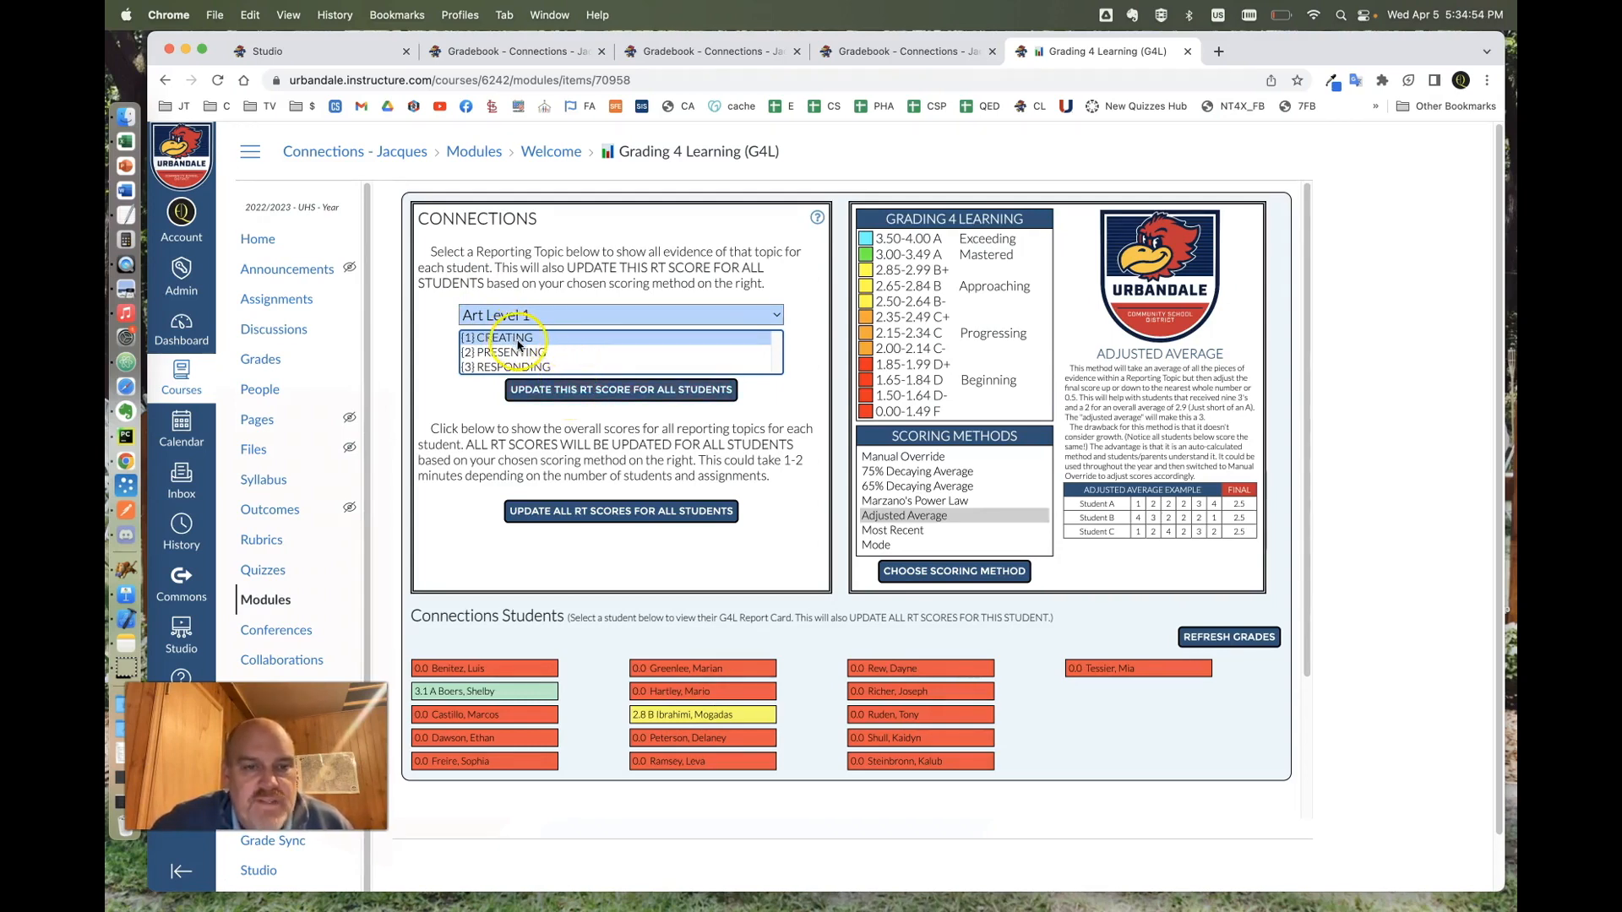
left_click(564, 391)
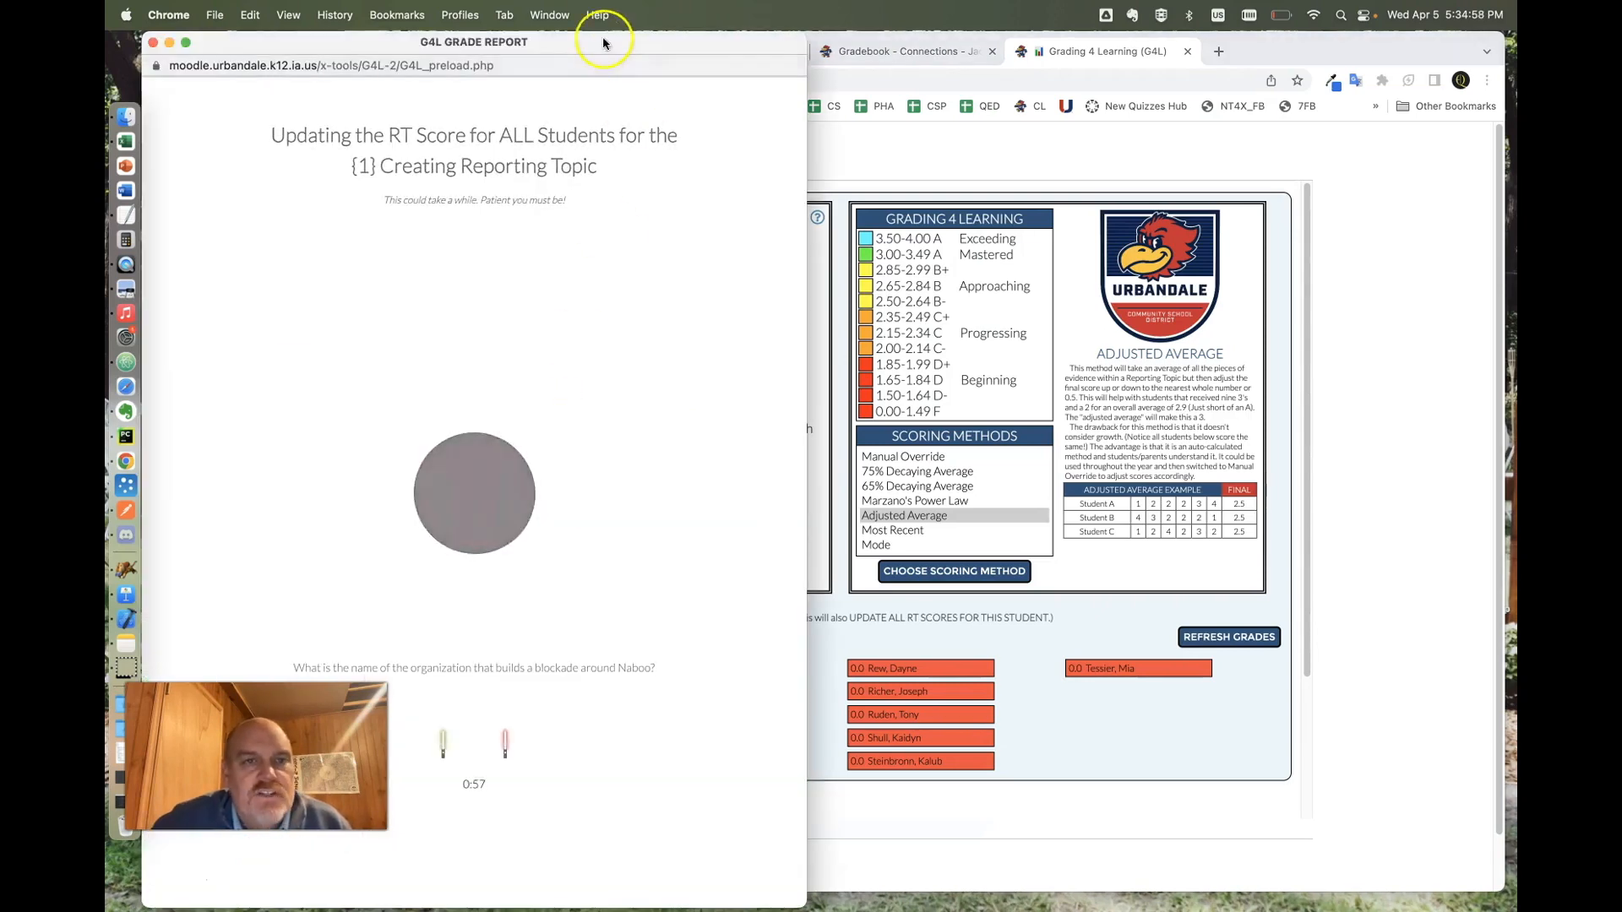
left_click_drag(608, 39, 887, 38)
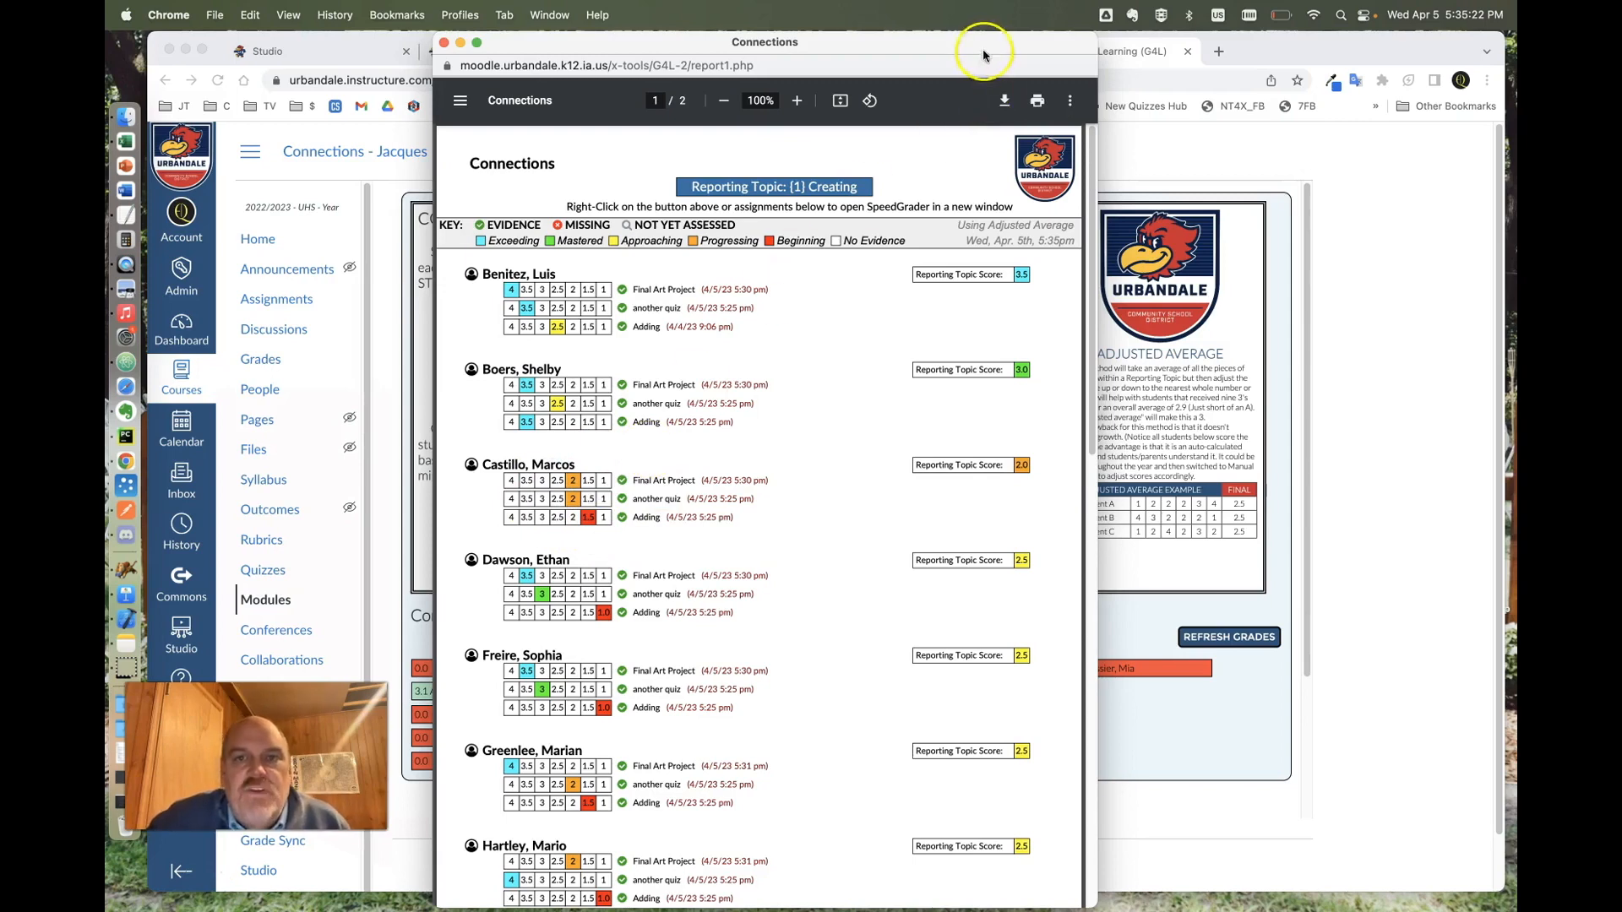
left_click_drag(994, 42, 888, 24)
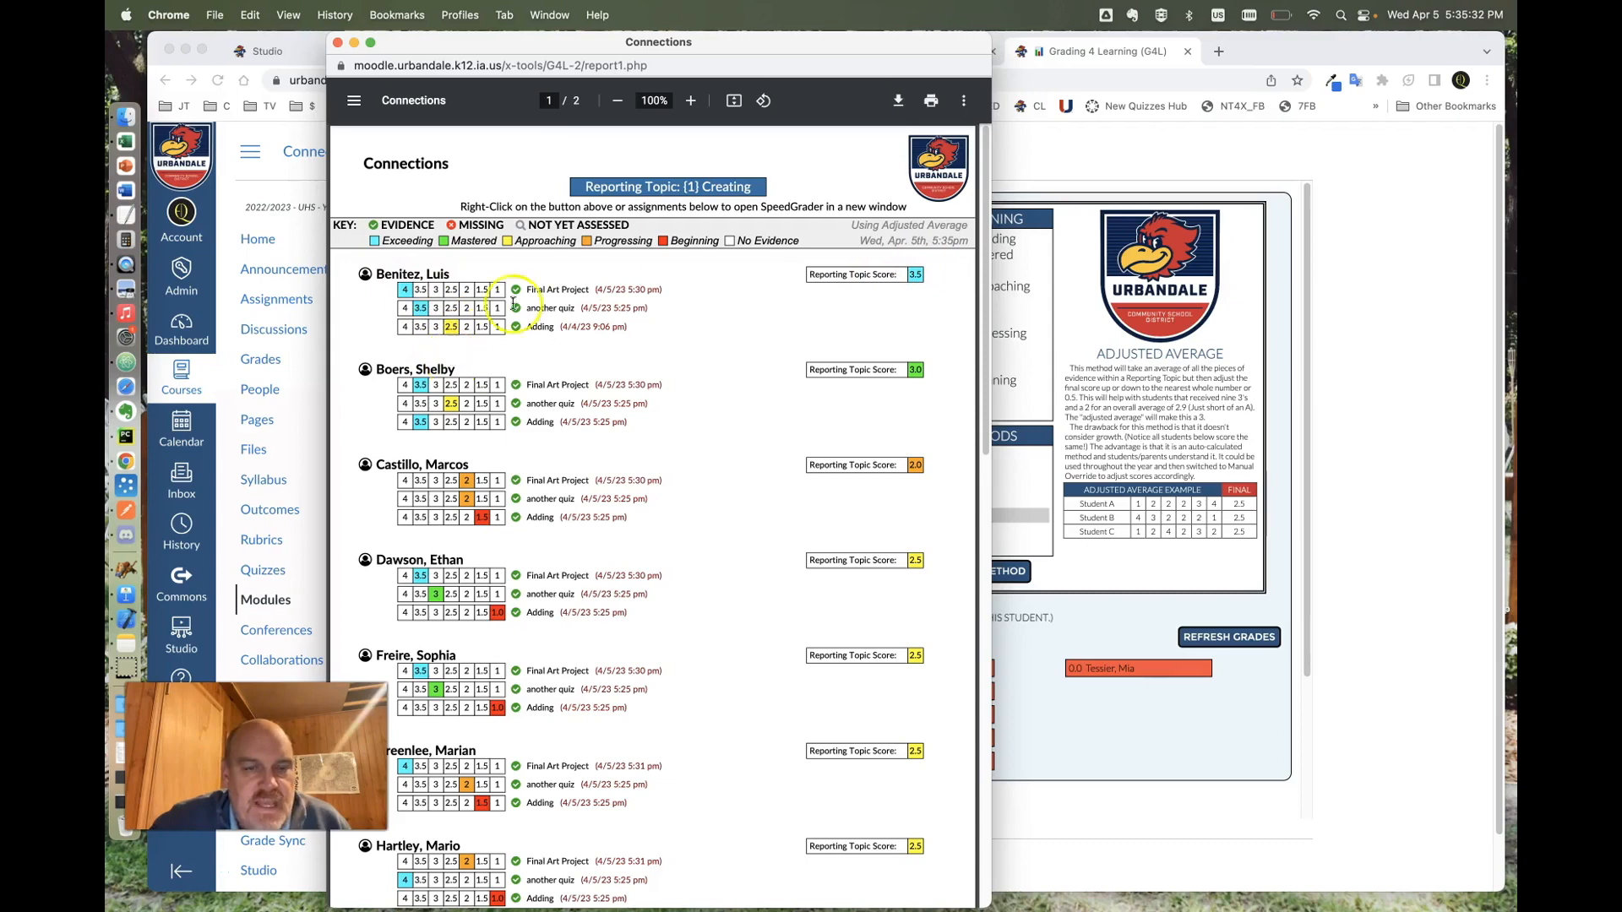
- Open the {1} Creating reporting topic in SpeedGrader in a new window and arrange it beside the report
right_click(635, 191)
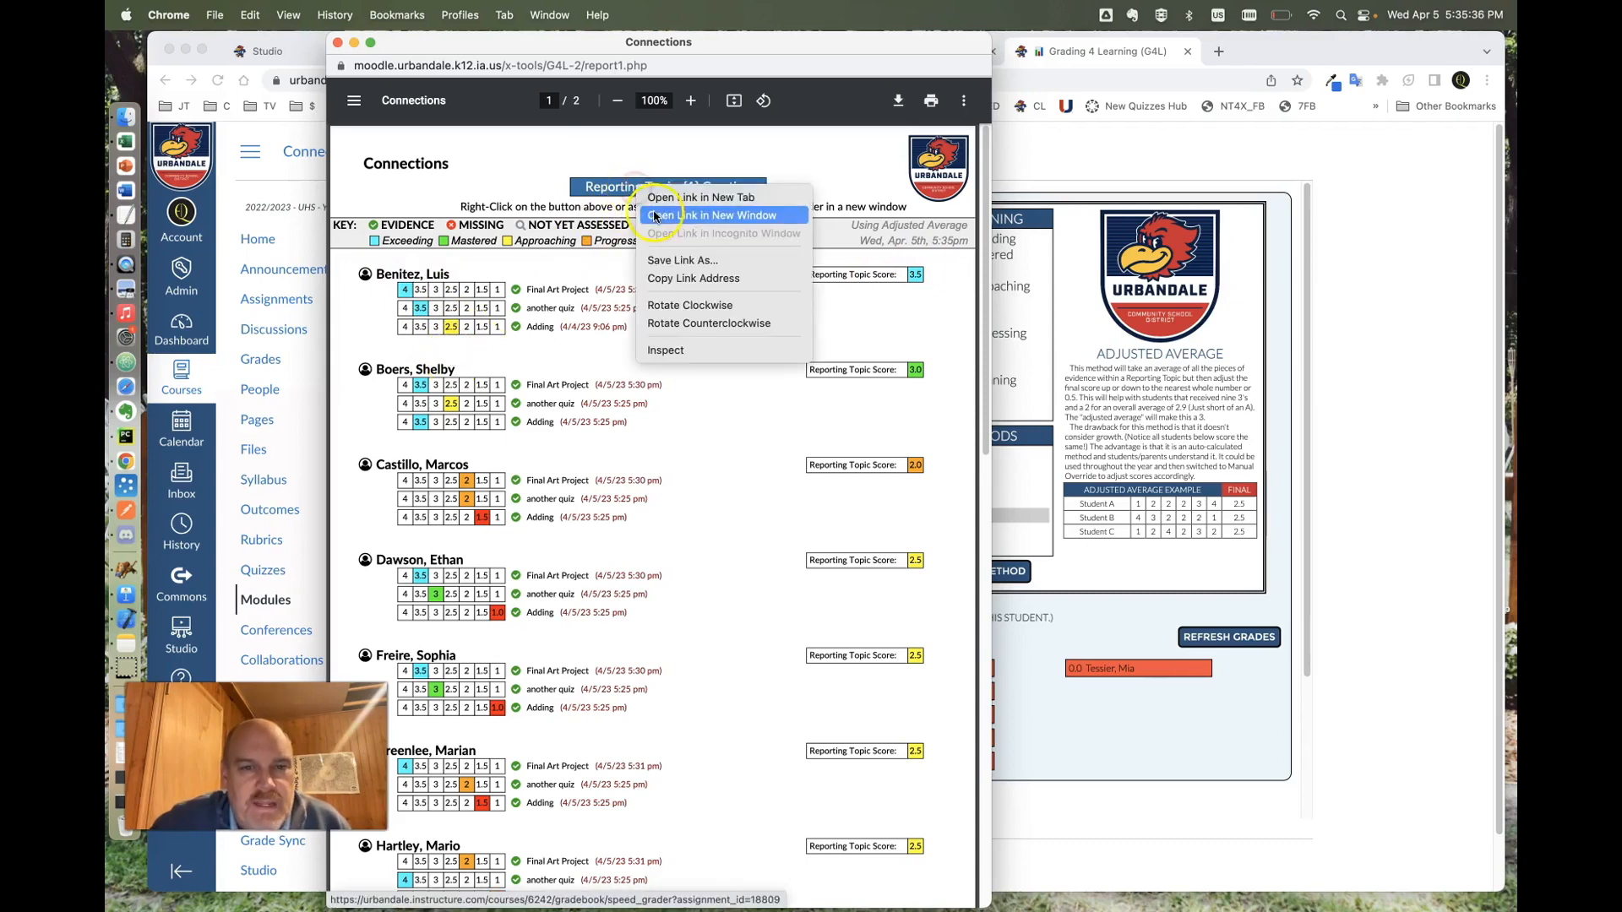
left_click(657, 217)
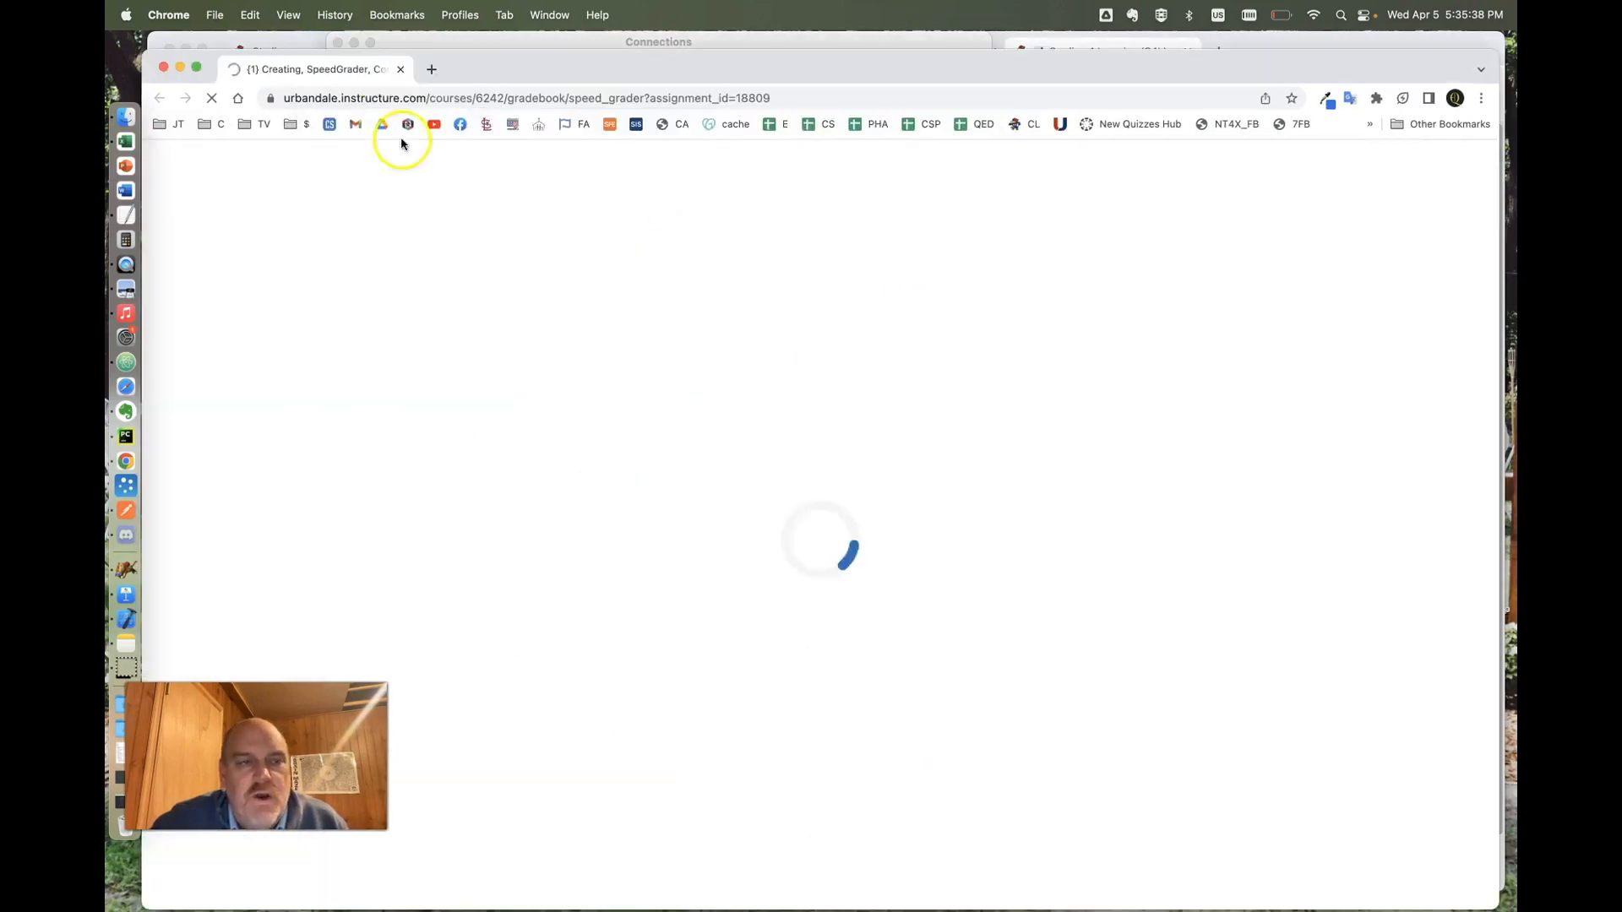
left_click_drag(1157, 537, 108, 438)
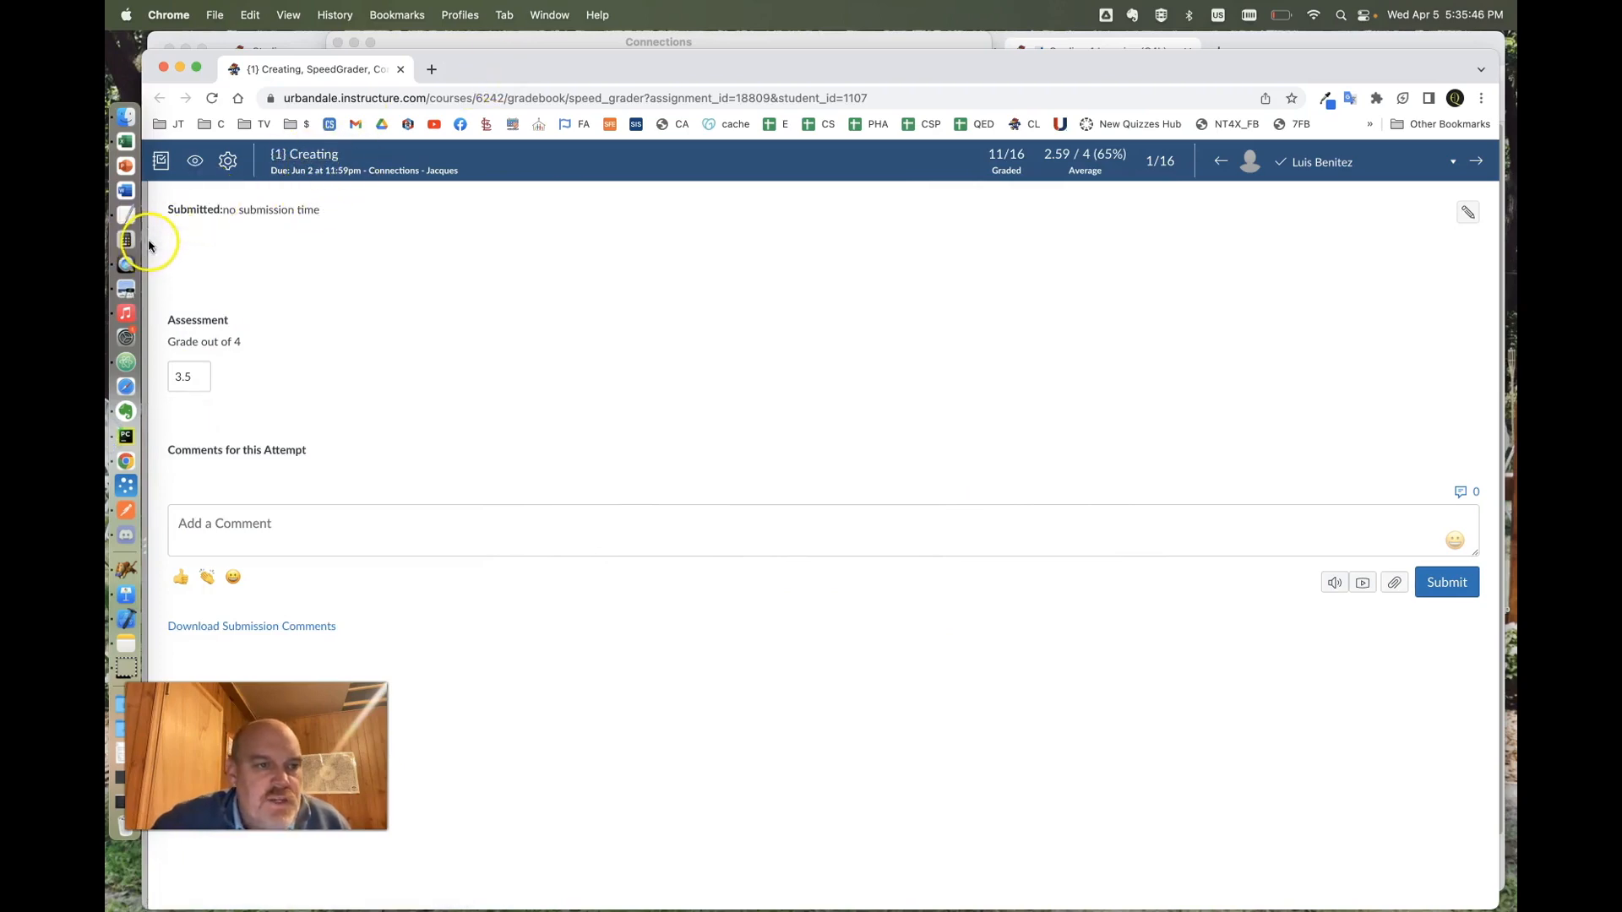
left_click_drag(150, 96, 903, 171)
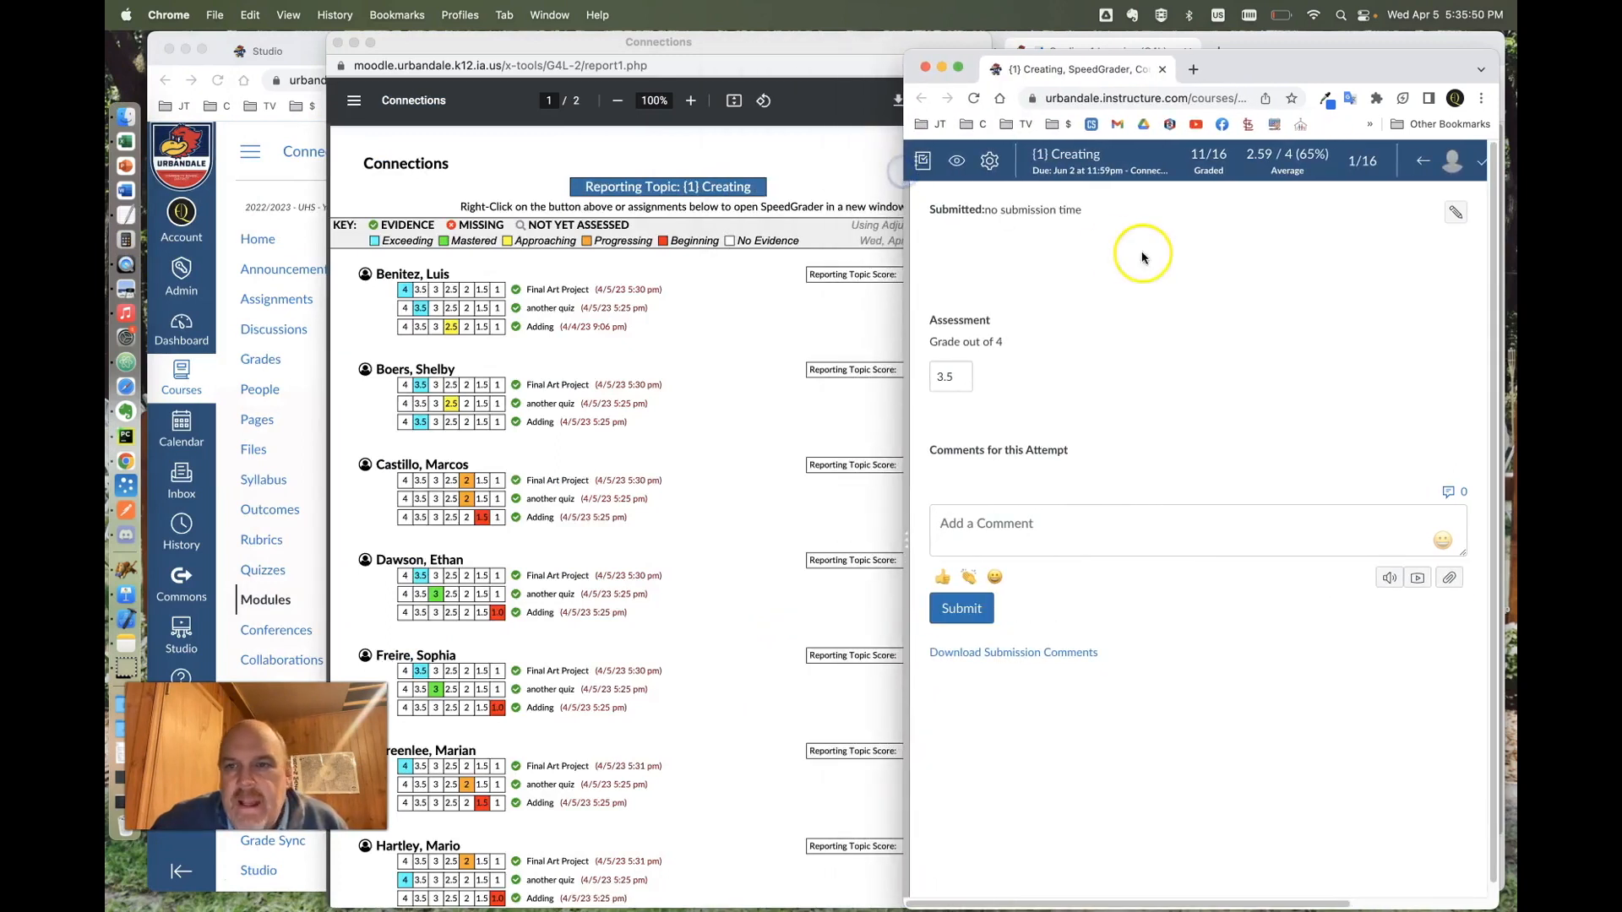
left_click_drag(1391, 63, 1085, 66)
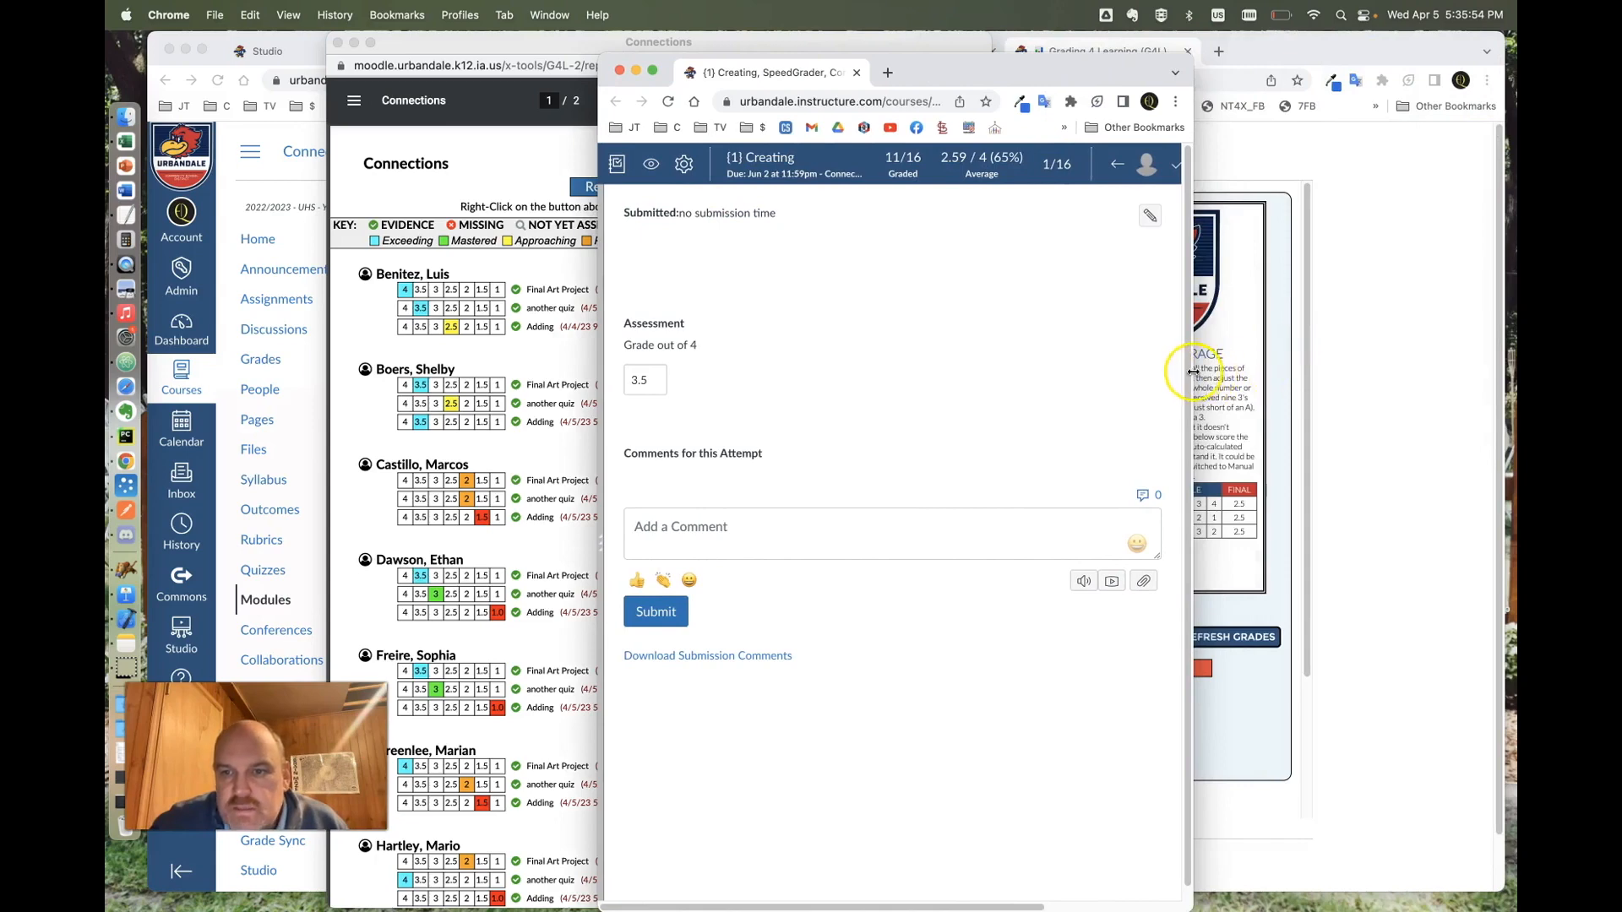
left_click_drag(1192, 371, 1474, 355)
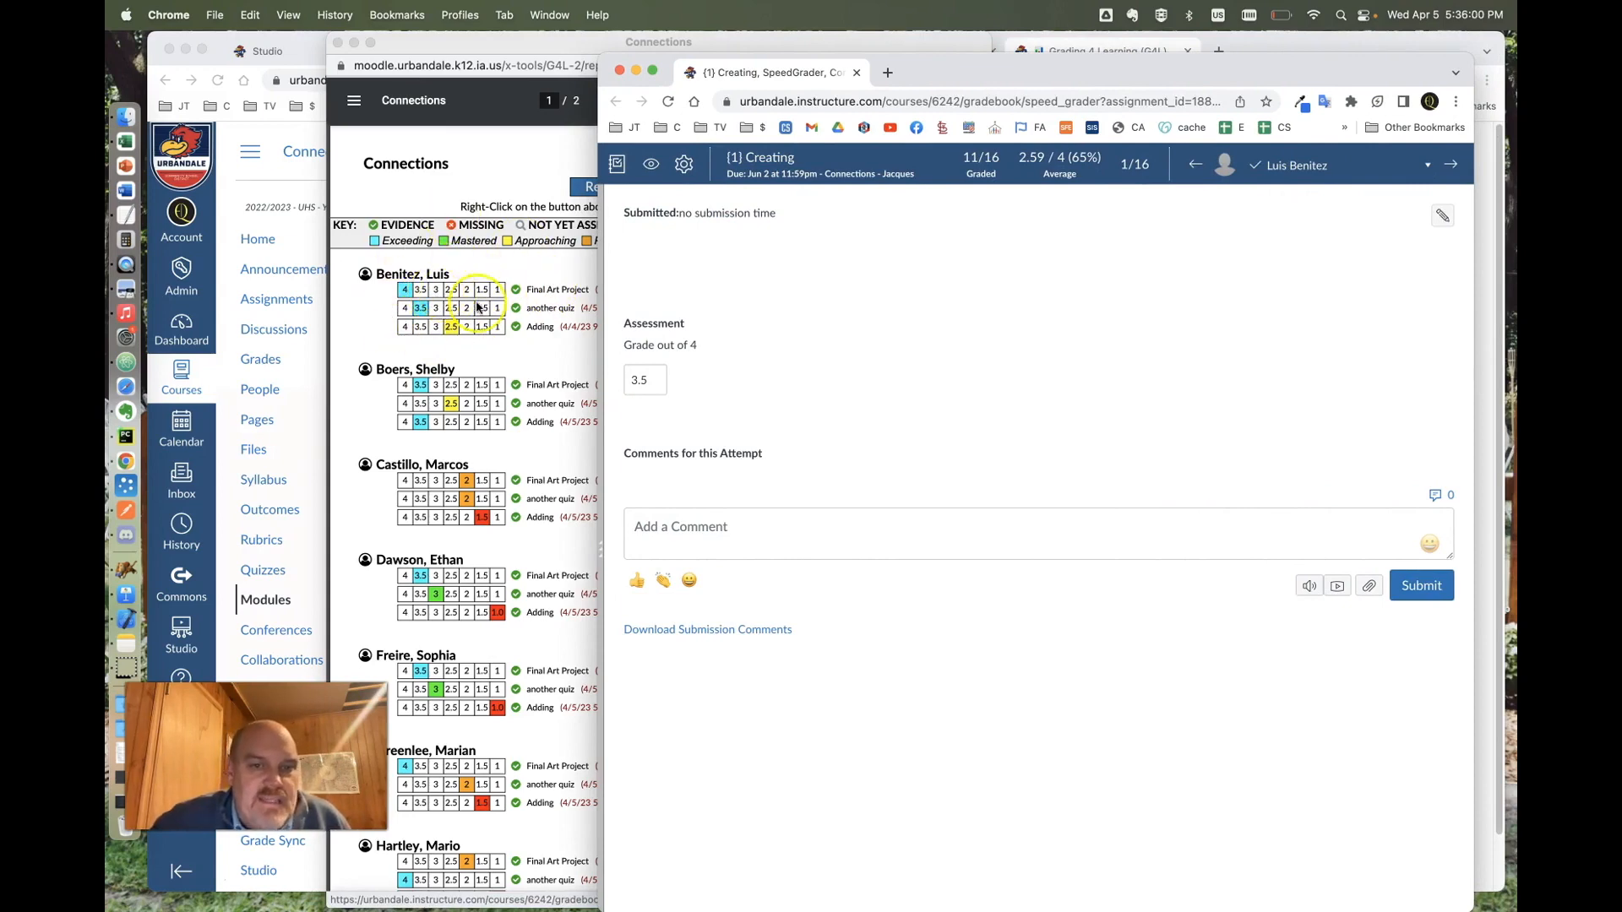
- Check the first student's {1} Creating grade, advance to the second student, and close SpeedGrader and the report
left_click_drag(649, 380, 619, 381)
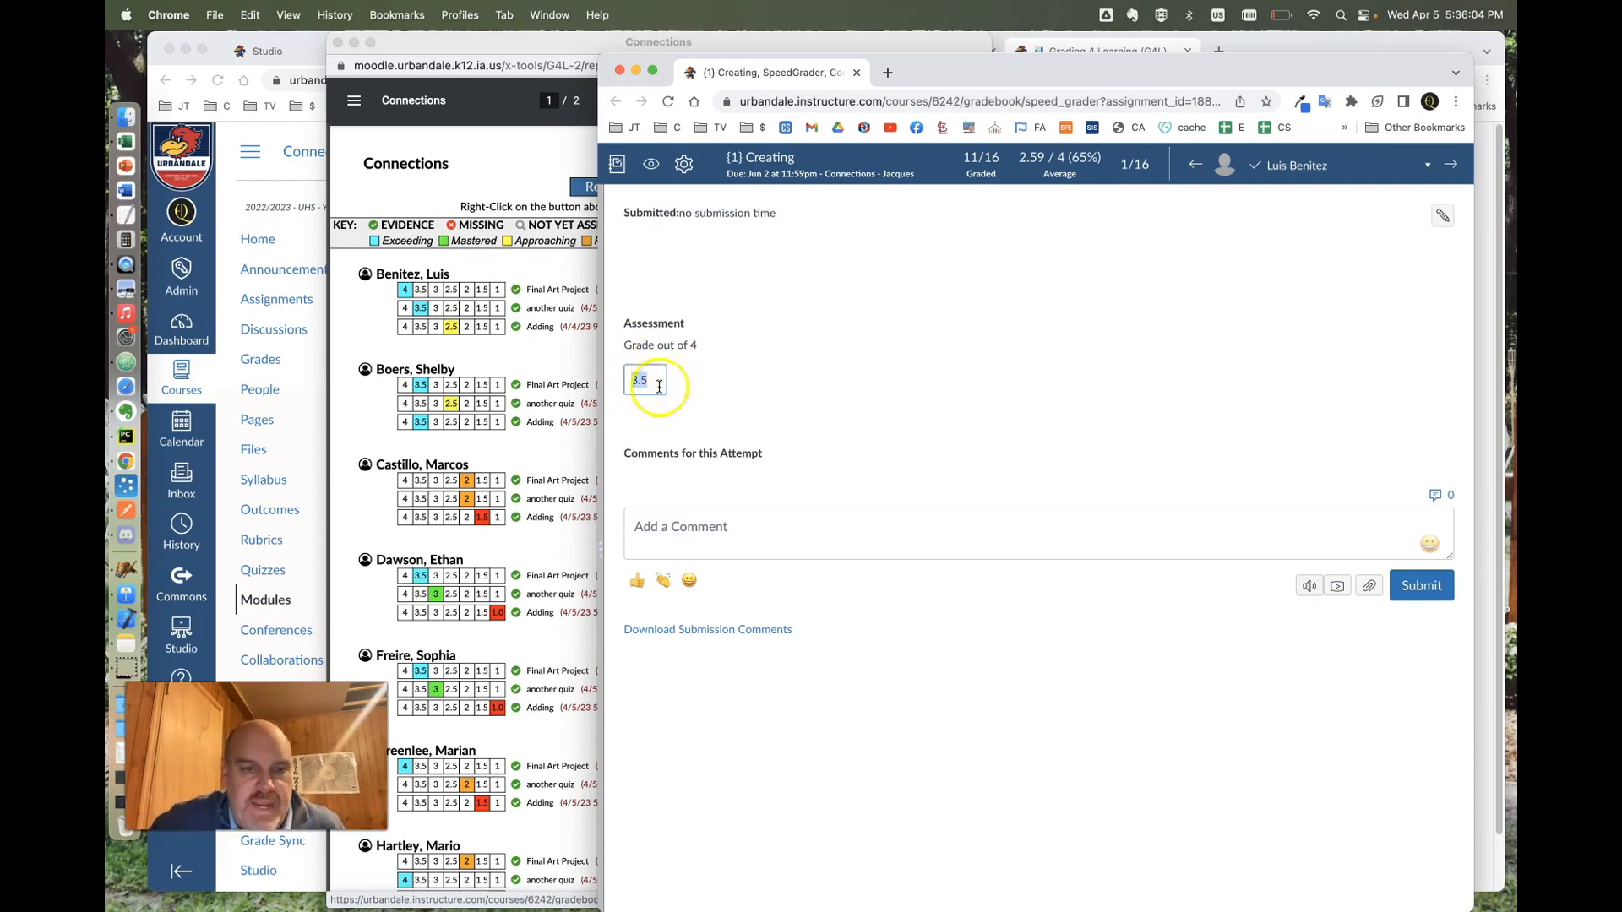
left_click(1454, 167)
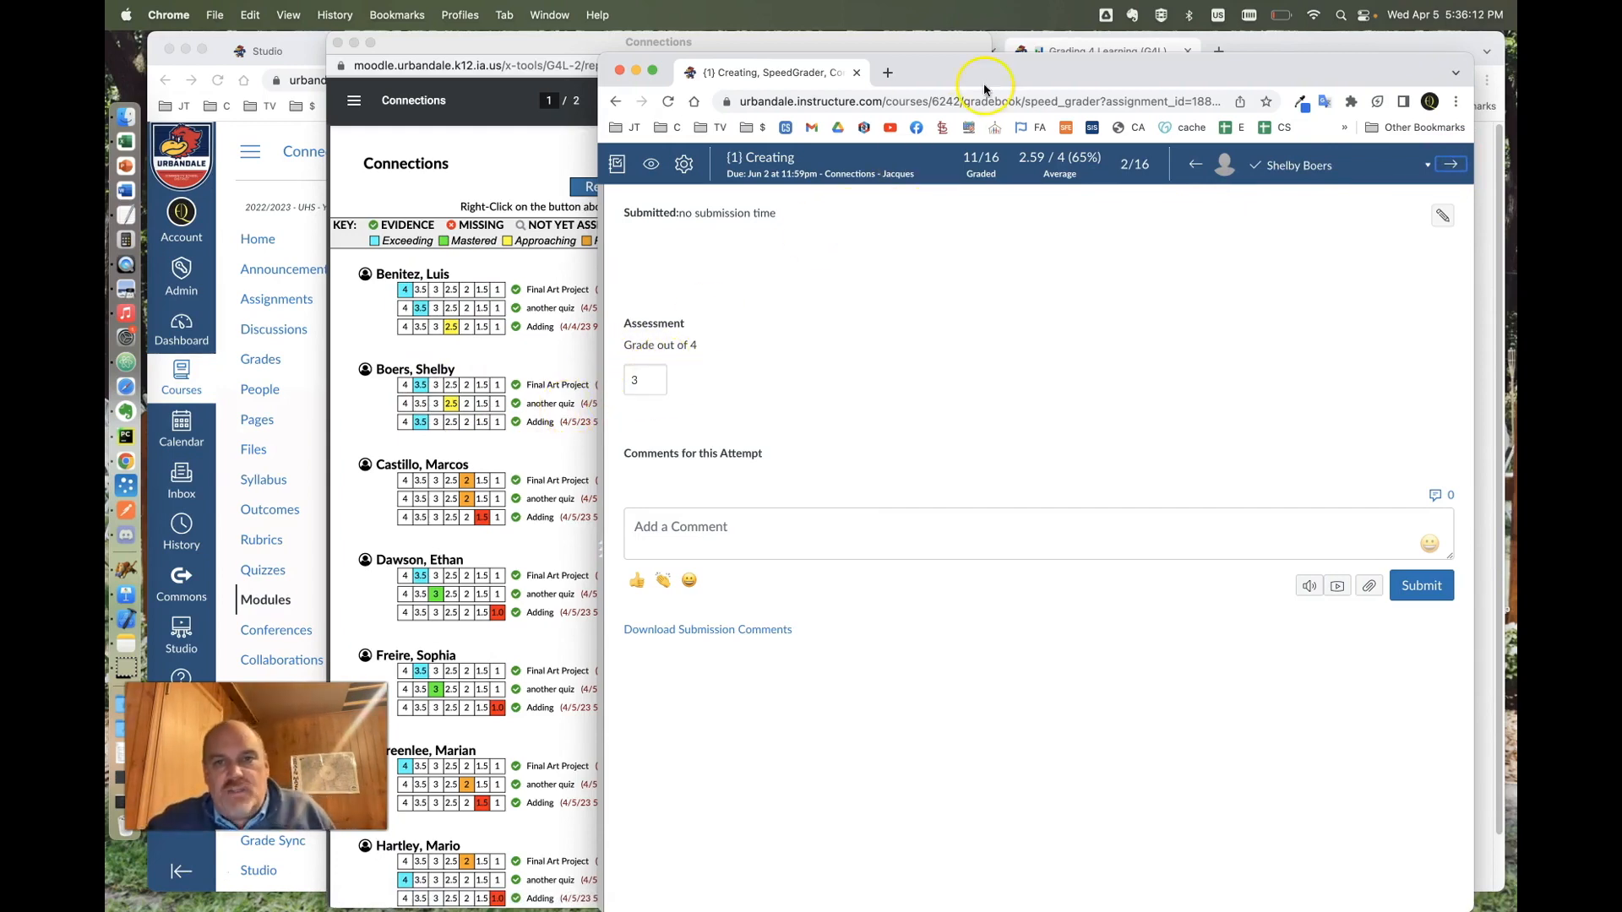
left_click_drag(967, 78, 1161, 84)
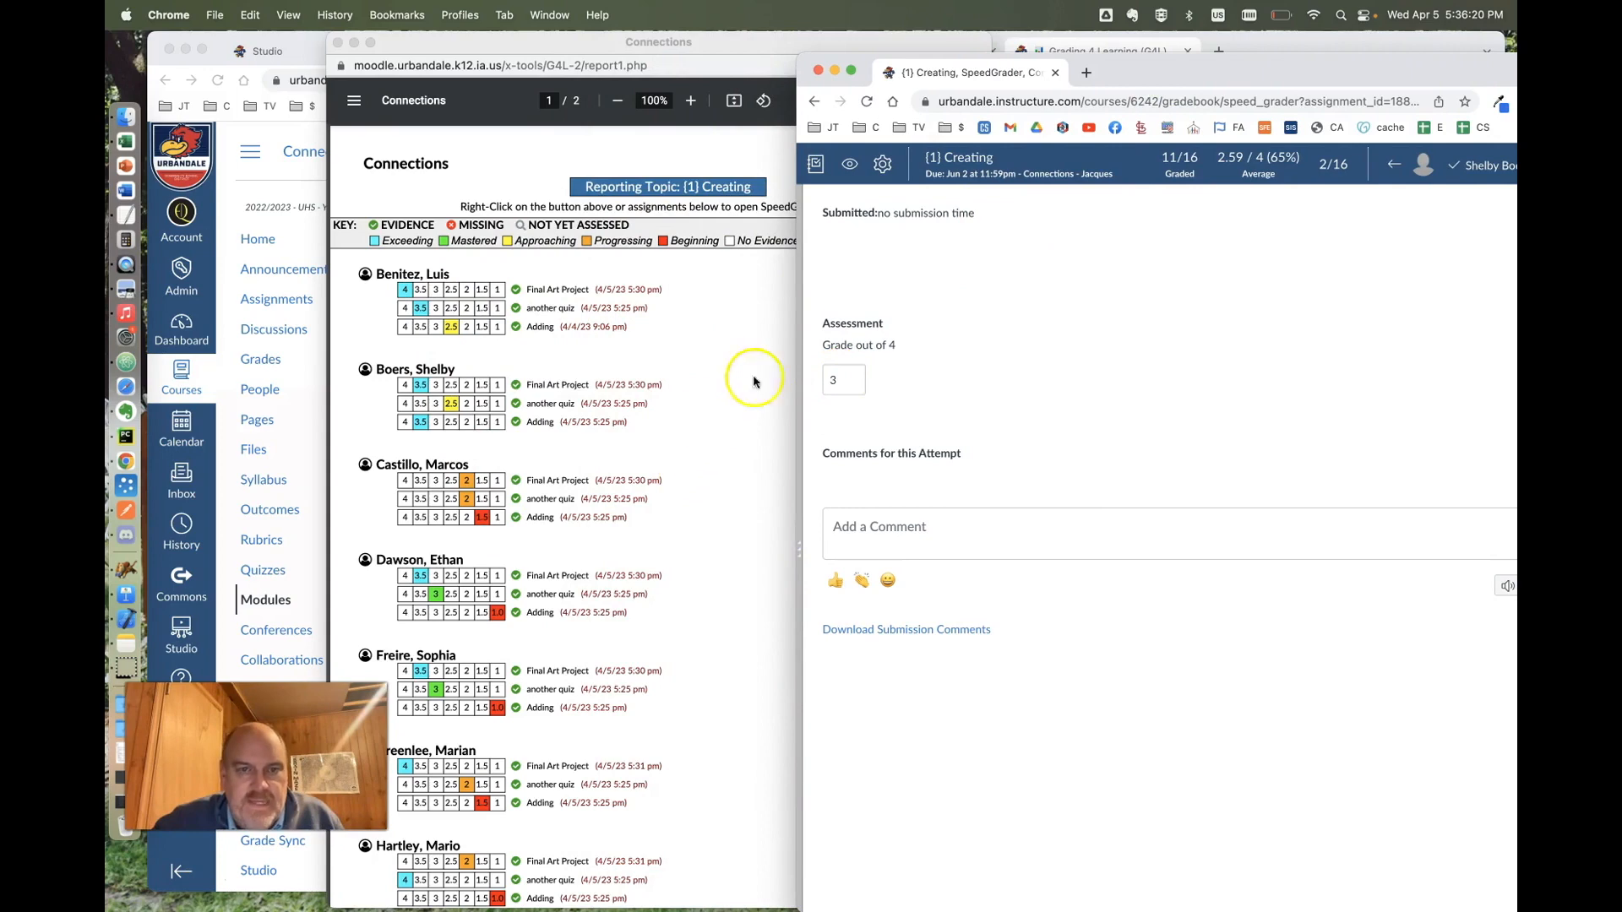
left_click(818, 70)
left_click(788, 64)
mouse_move(767, 34)
left_mouse_down()
mouse_move(817, 40)
mouse_move(796, 38)
left_mouse_up()
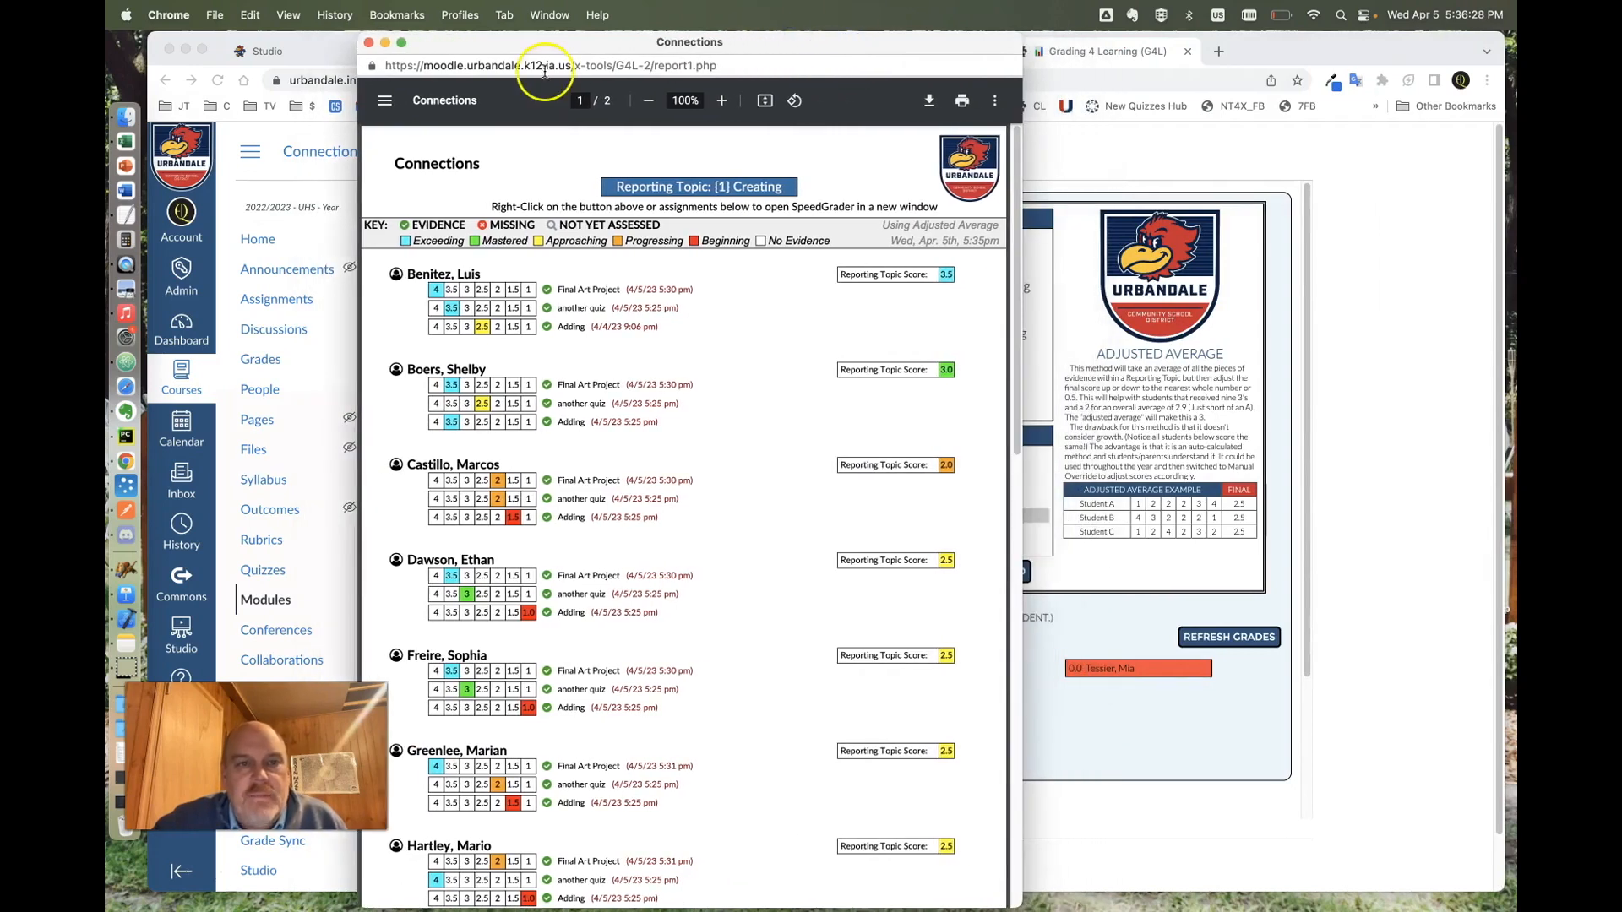
left_click(369, 42)
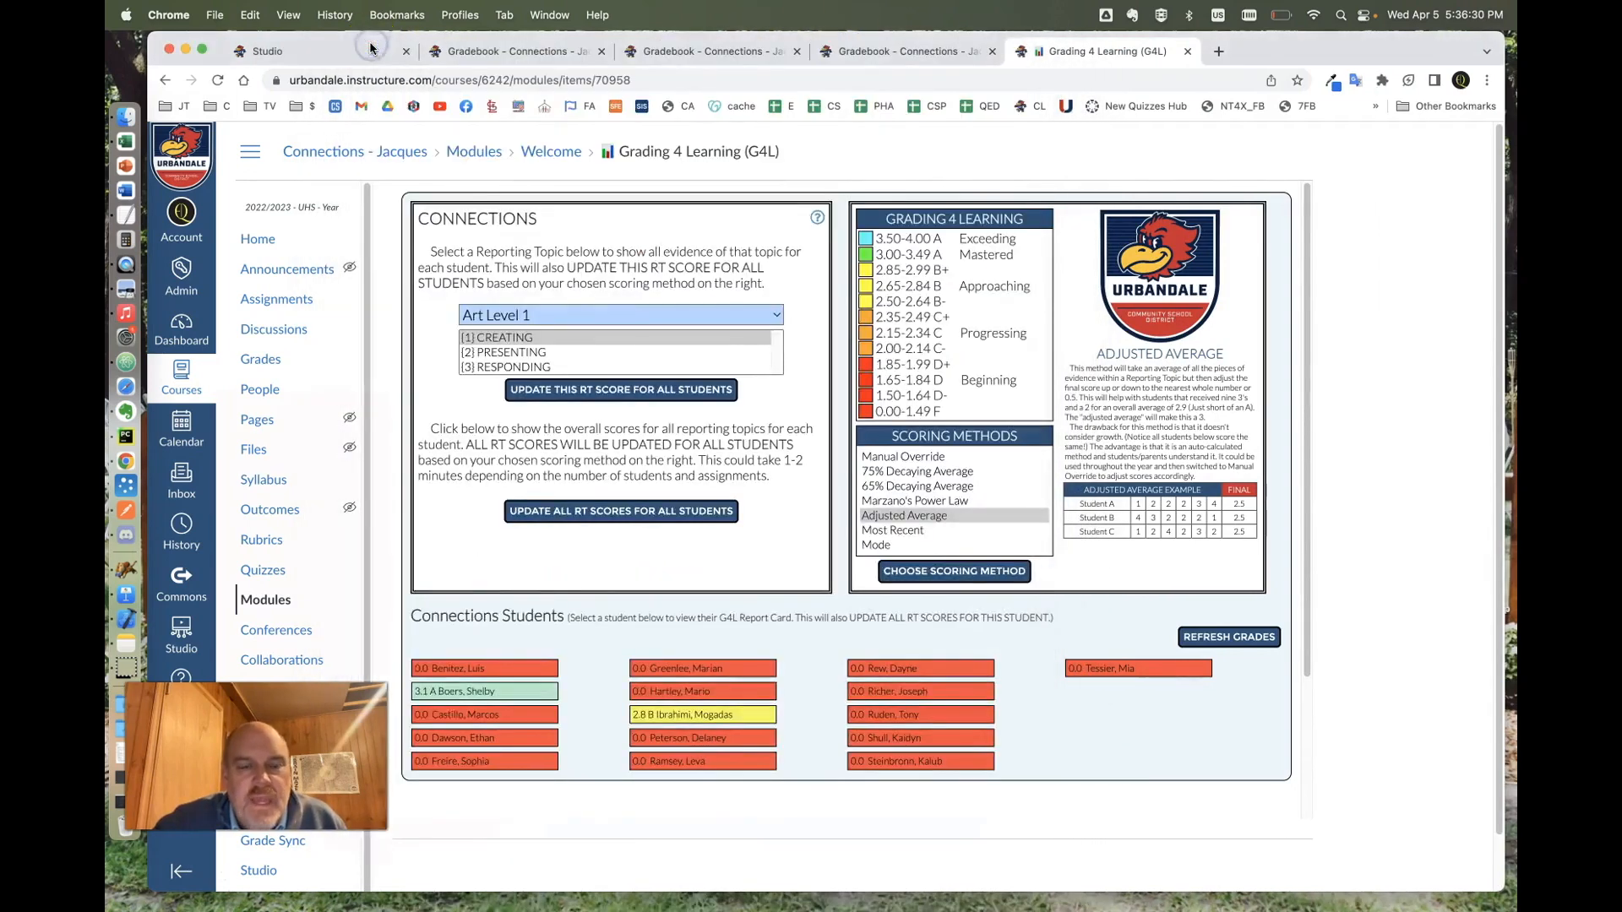
- Update all reporting topic scores for all students, review and close the Reporting Topic Summaries report, and refresh the student grades
left_click(571, 512)
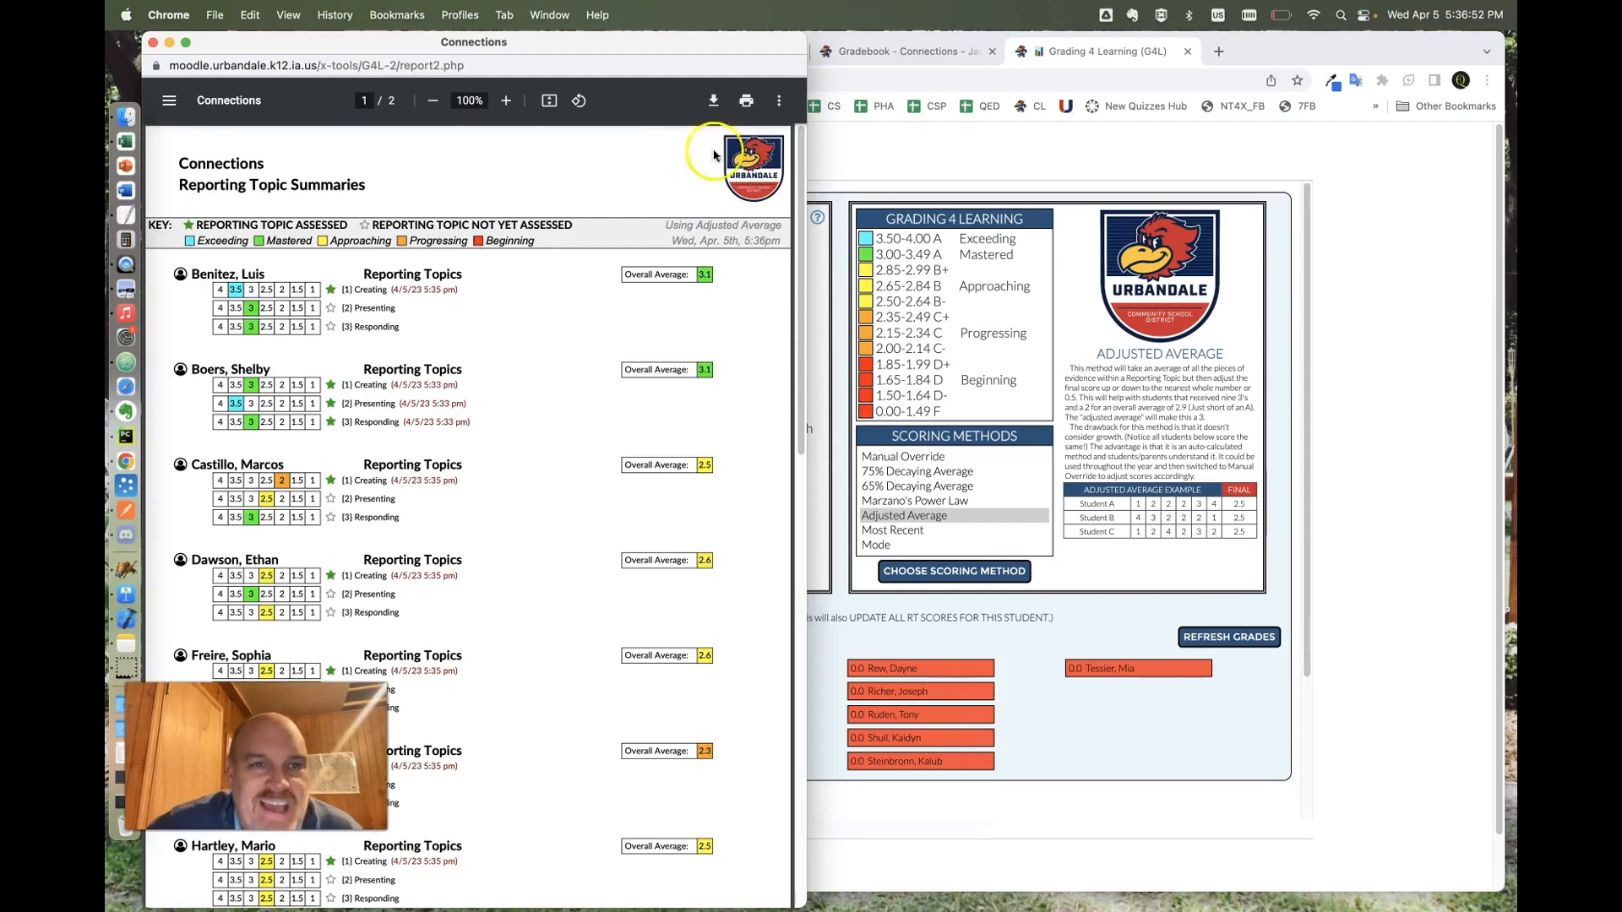
left_click_drag(566, 42, 819, 42)
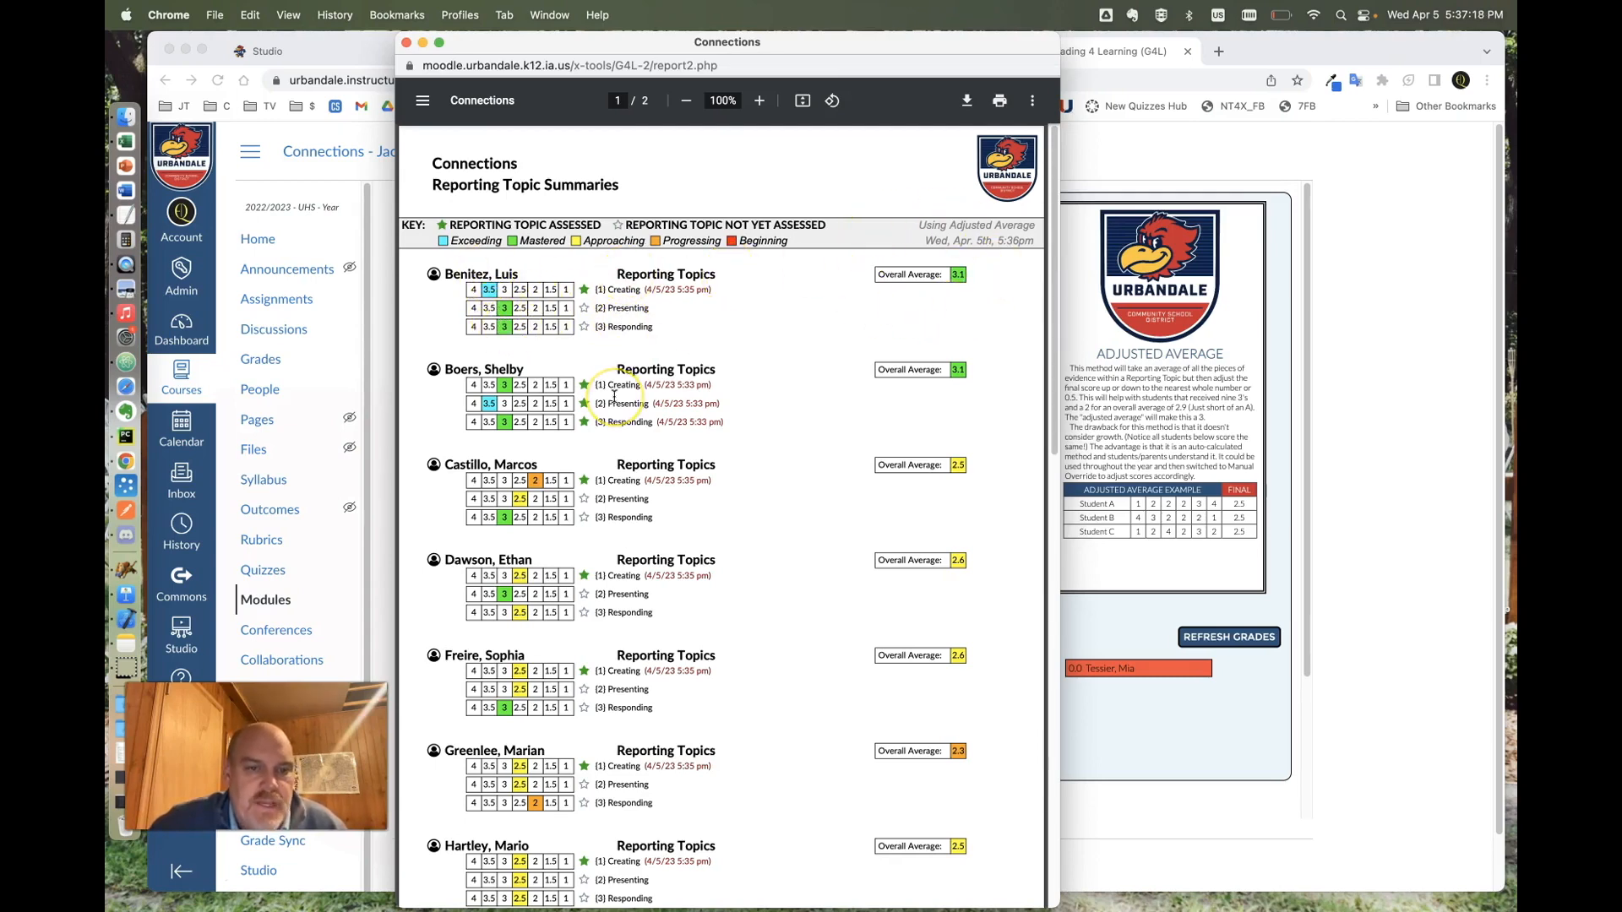
scroll(614, 395, "down", 10)
scroll(614, 396, "down", 6)
scroll(614, 397, "up", 15)
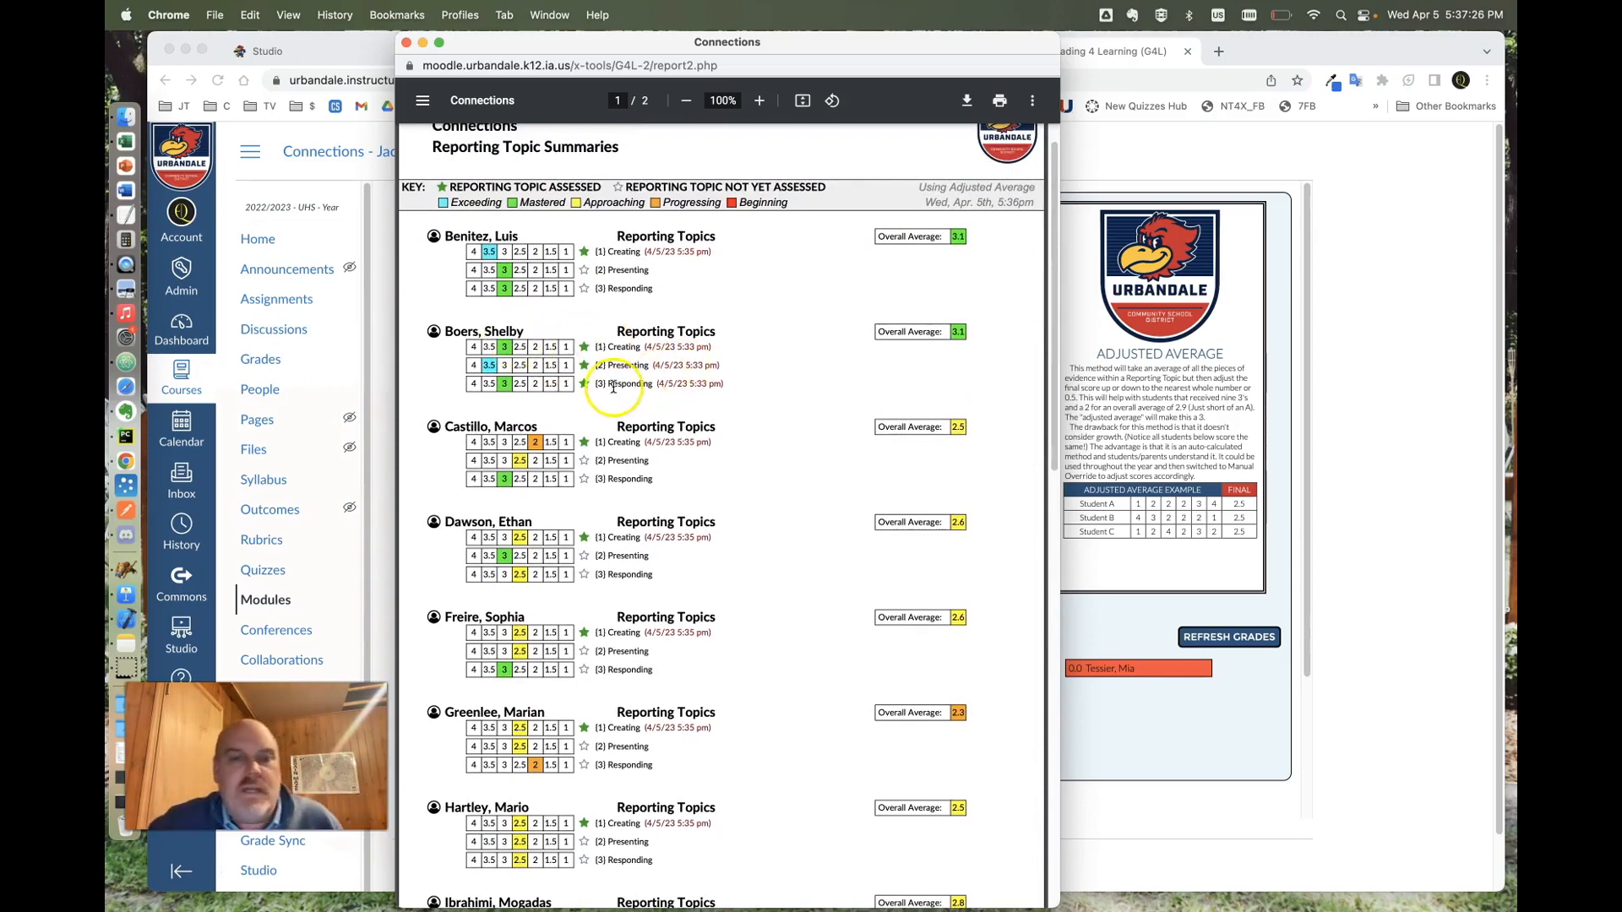
scroll(723, 306, "up", 1)
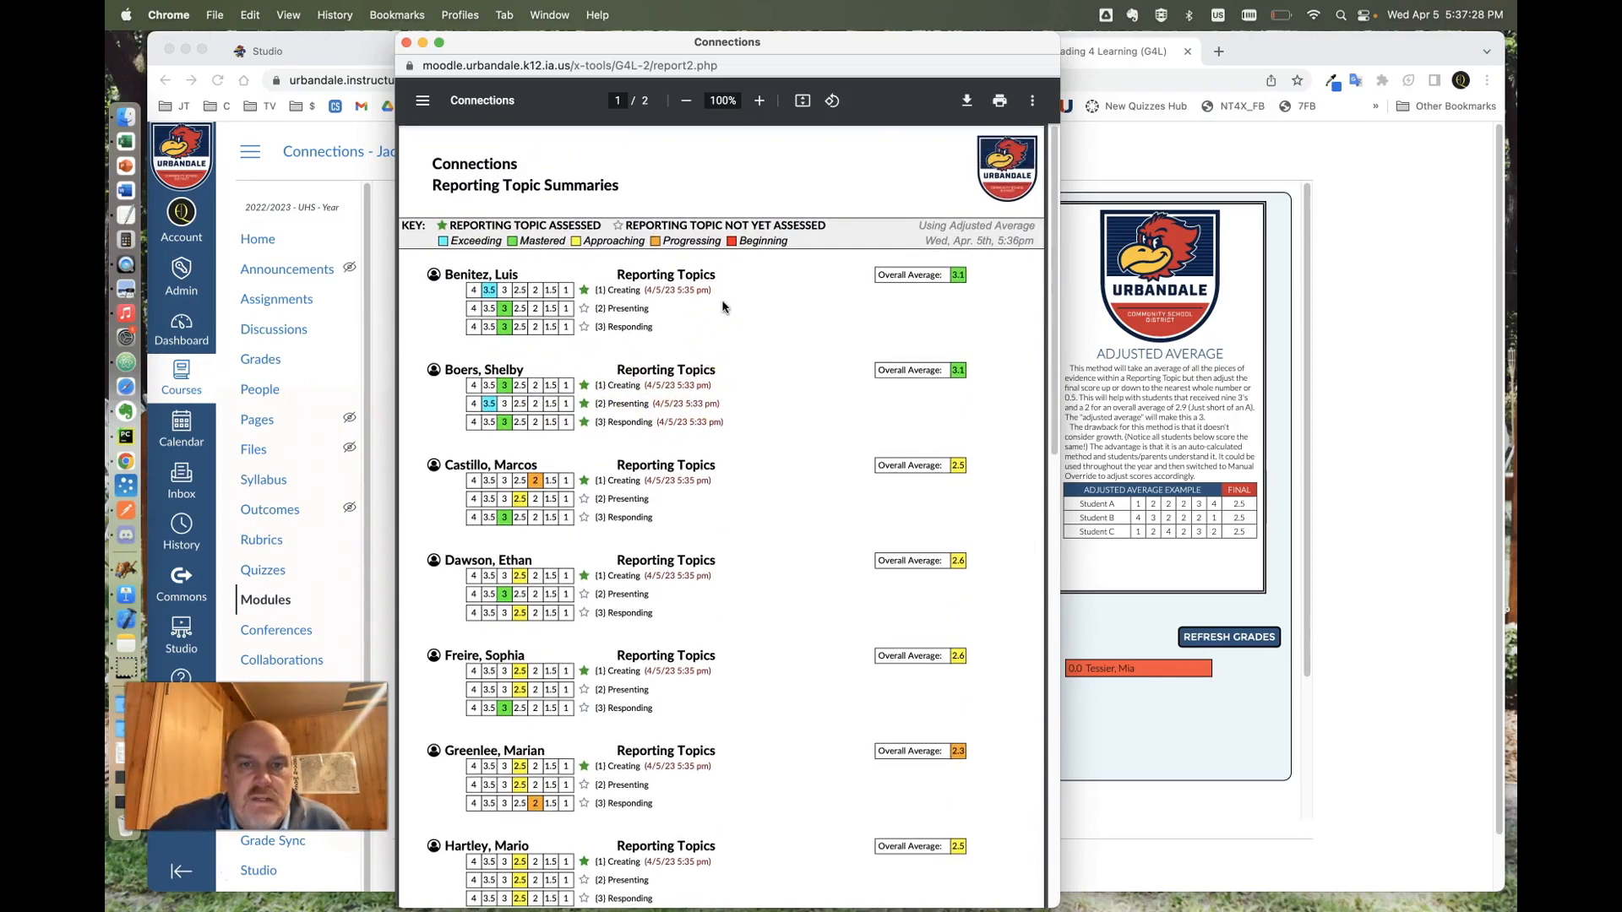
left_click(407, 43)
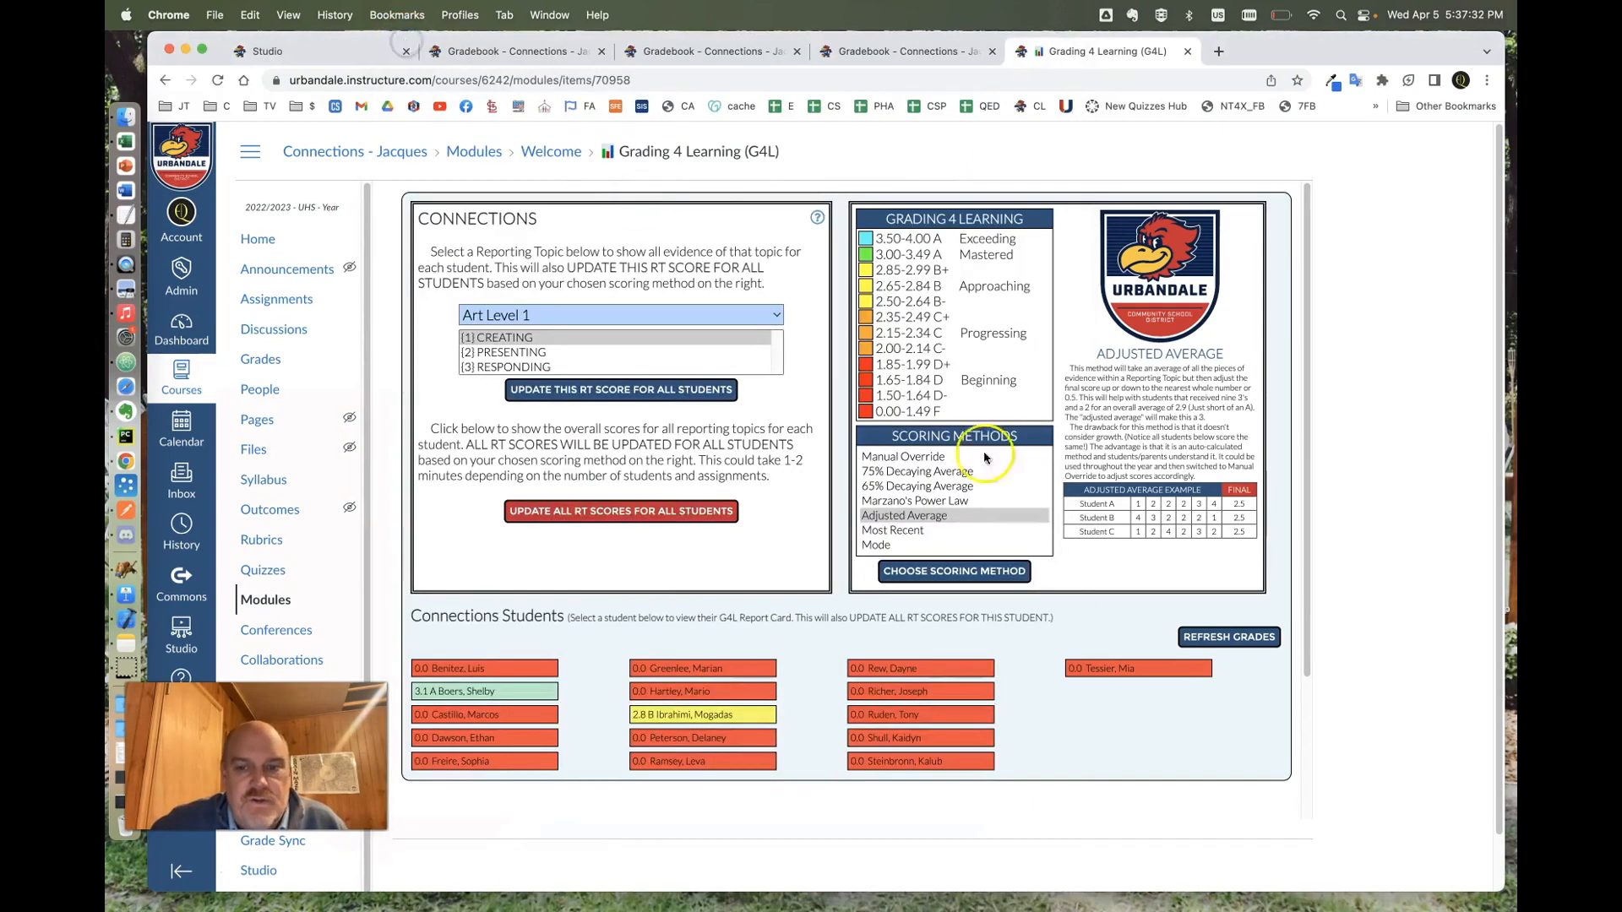
left_click(1207, 639)
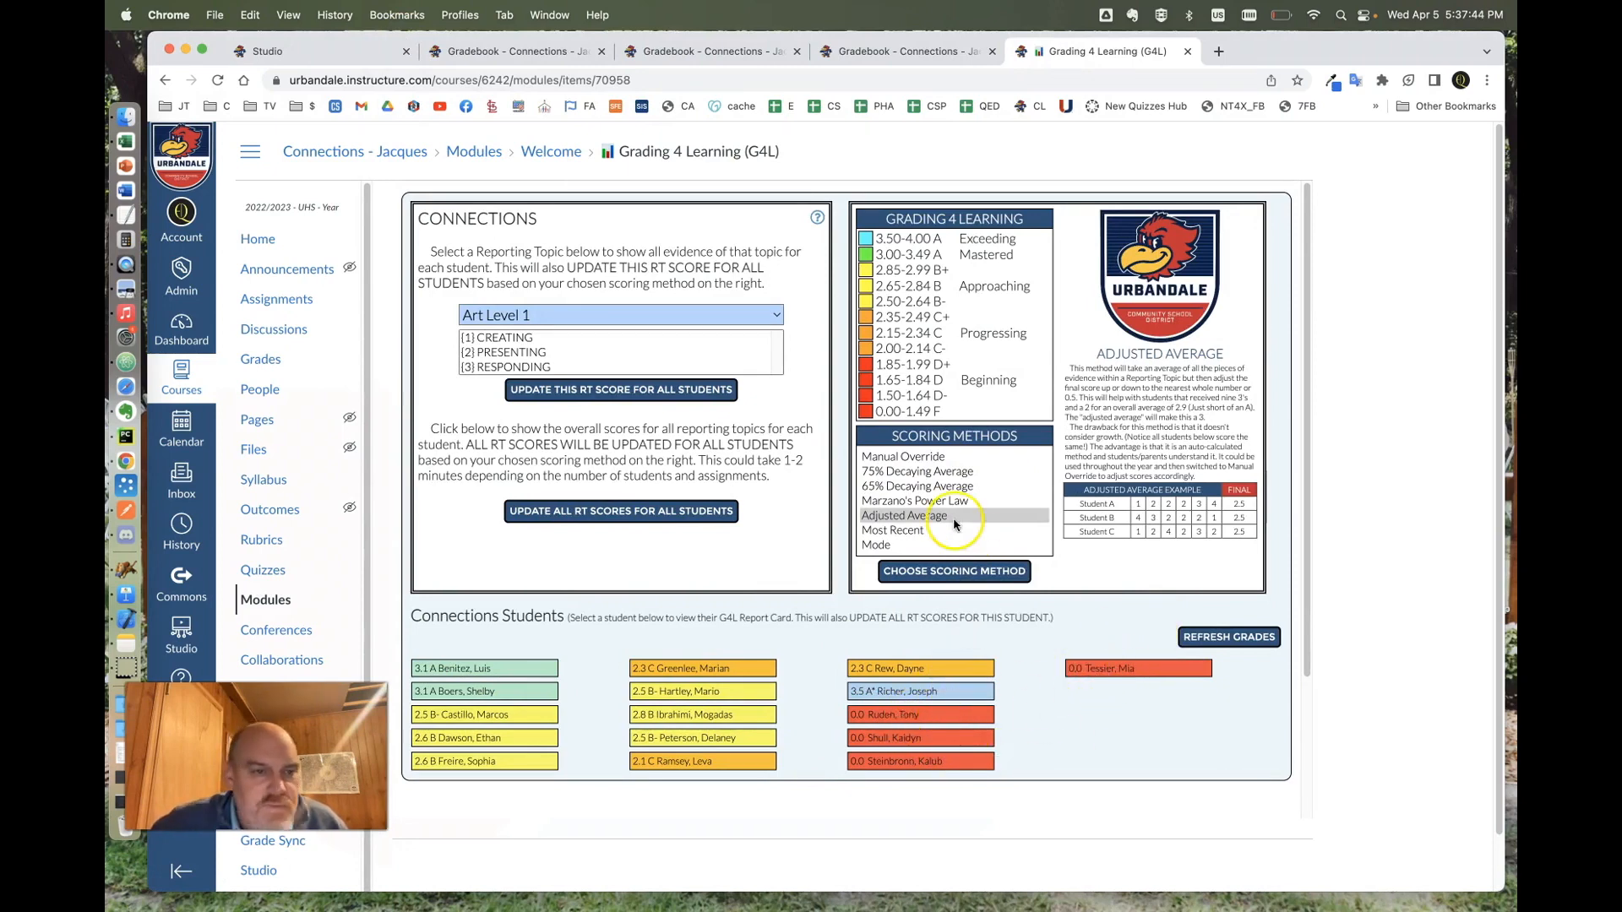
- Review the reporting topic scores in the course gradebook and return to Grading 4 Learning (G4L) in the Welcome module
left_click(269, 361)
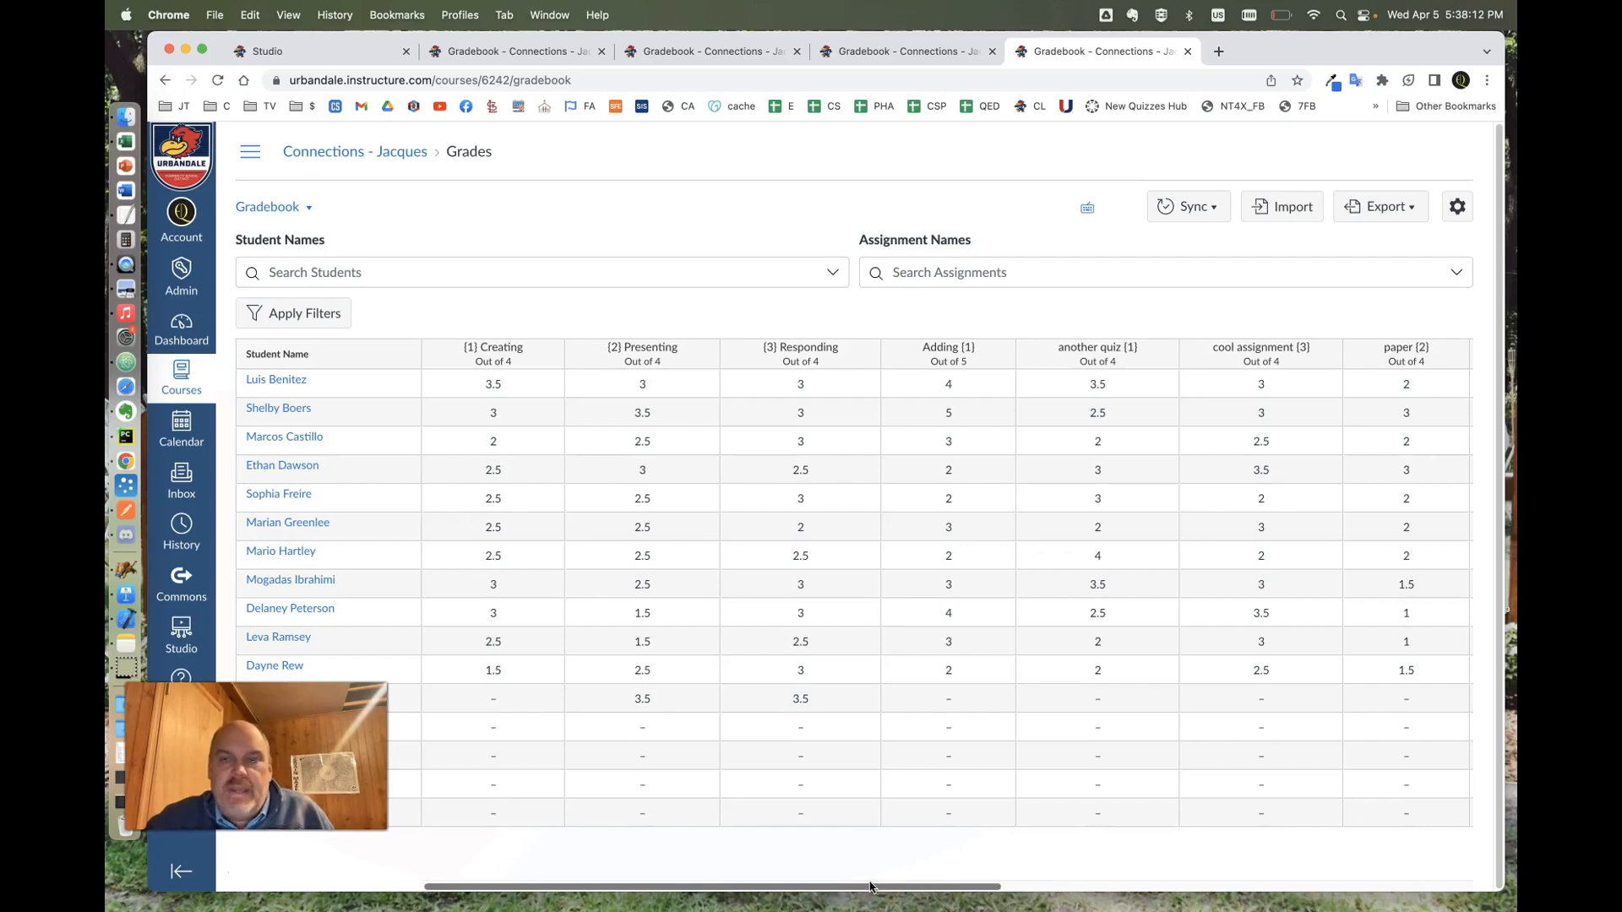
left_click_drag(870, 887, 854, 767)
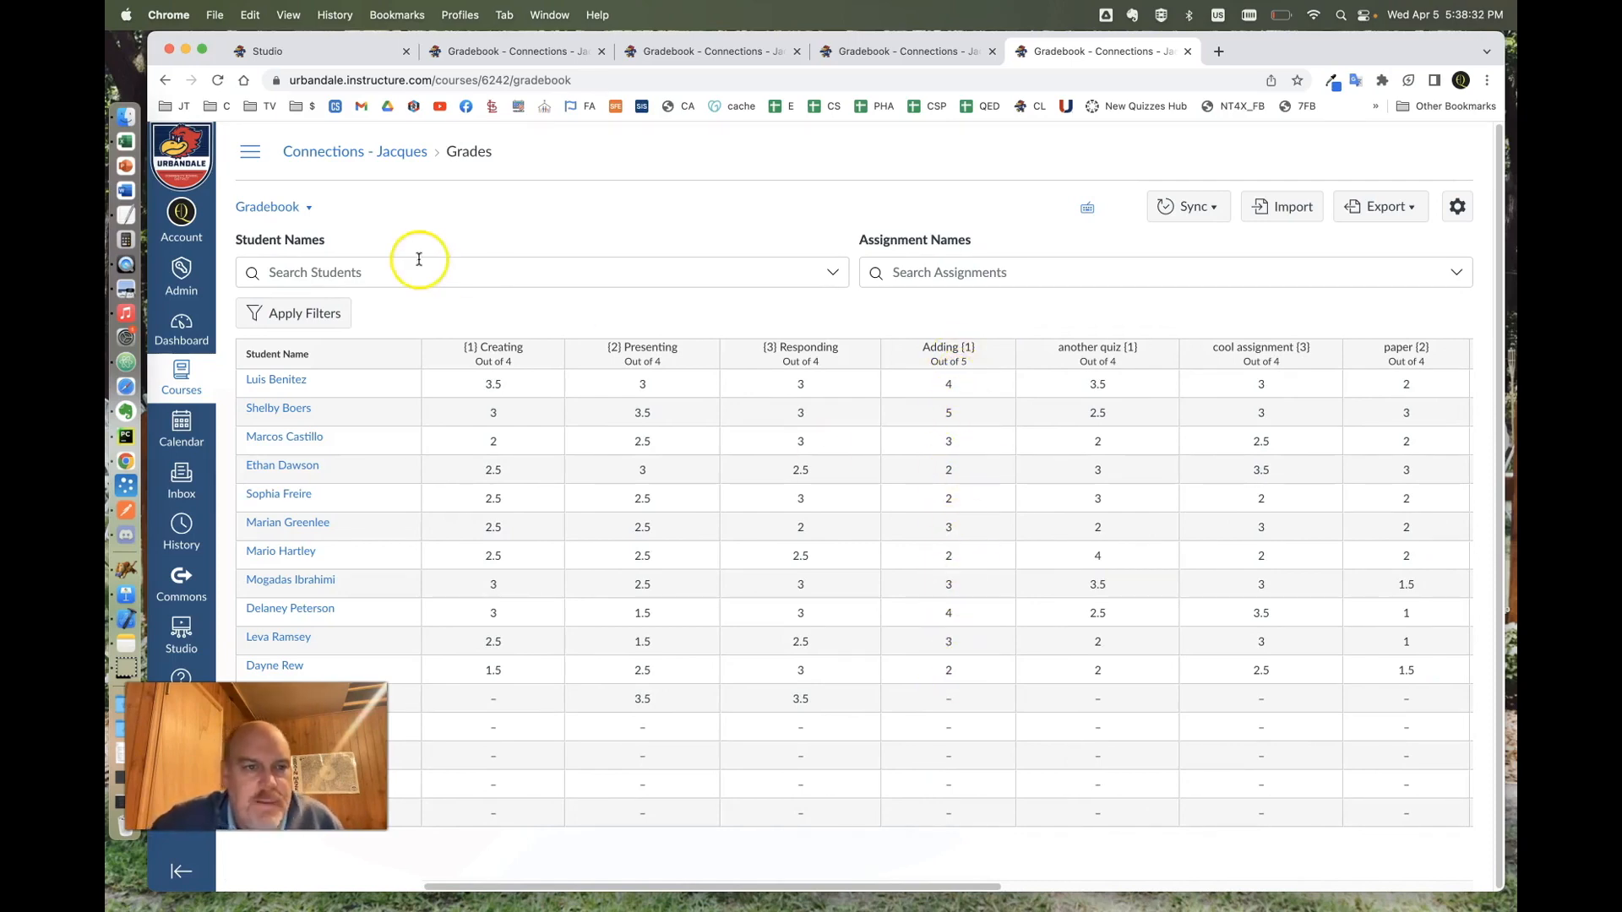
left_click(249, 151)
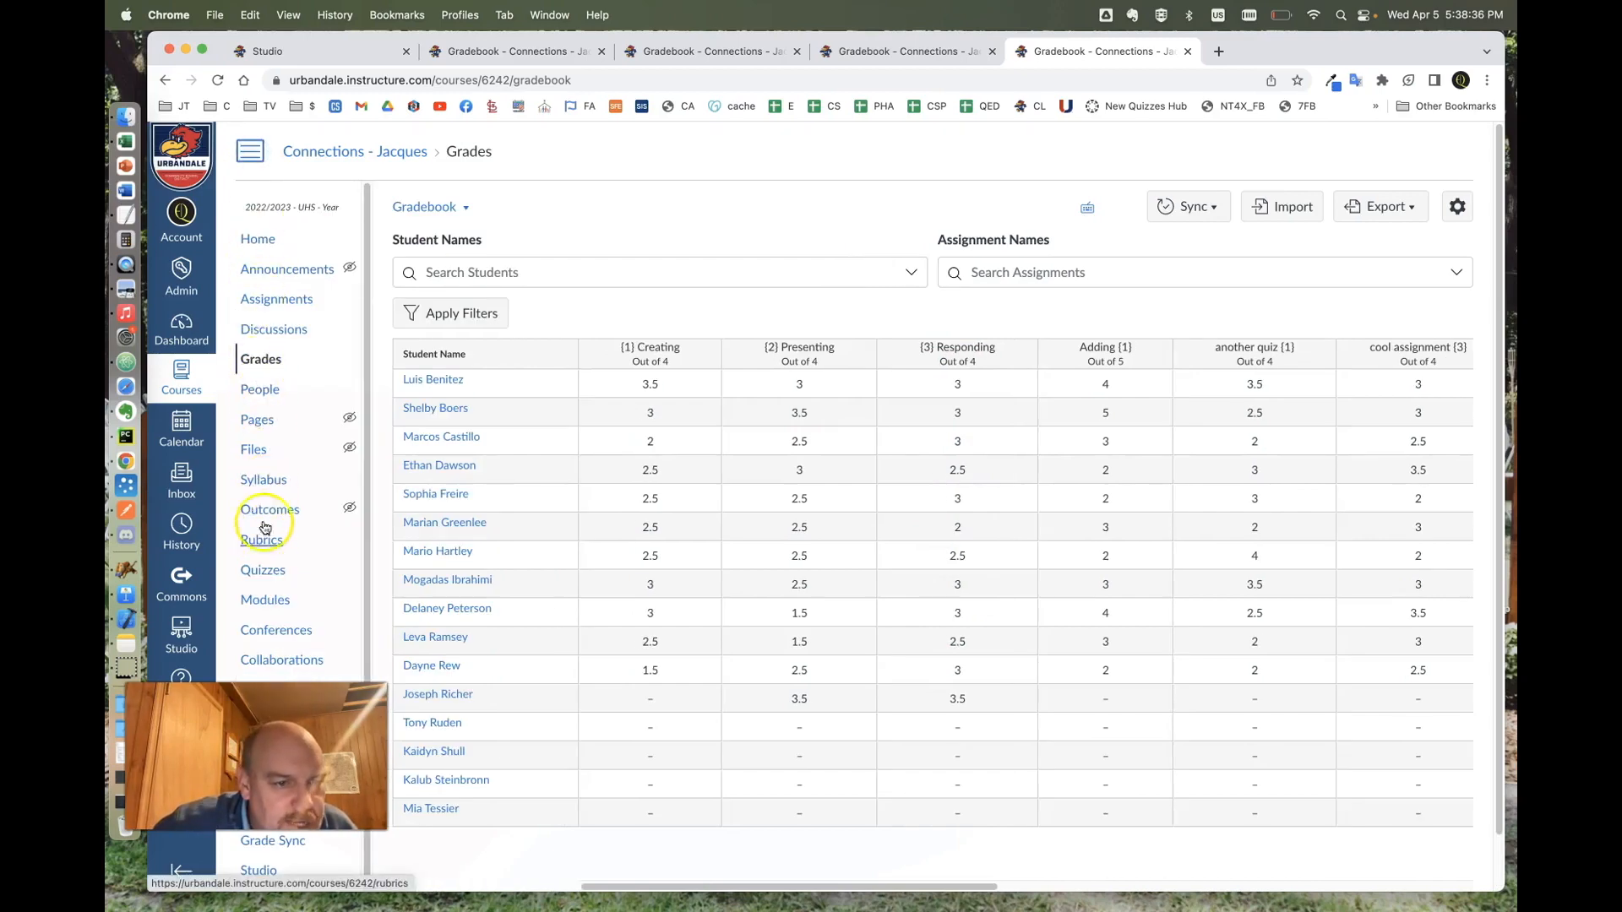
left_click(263, 602)
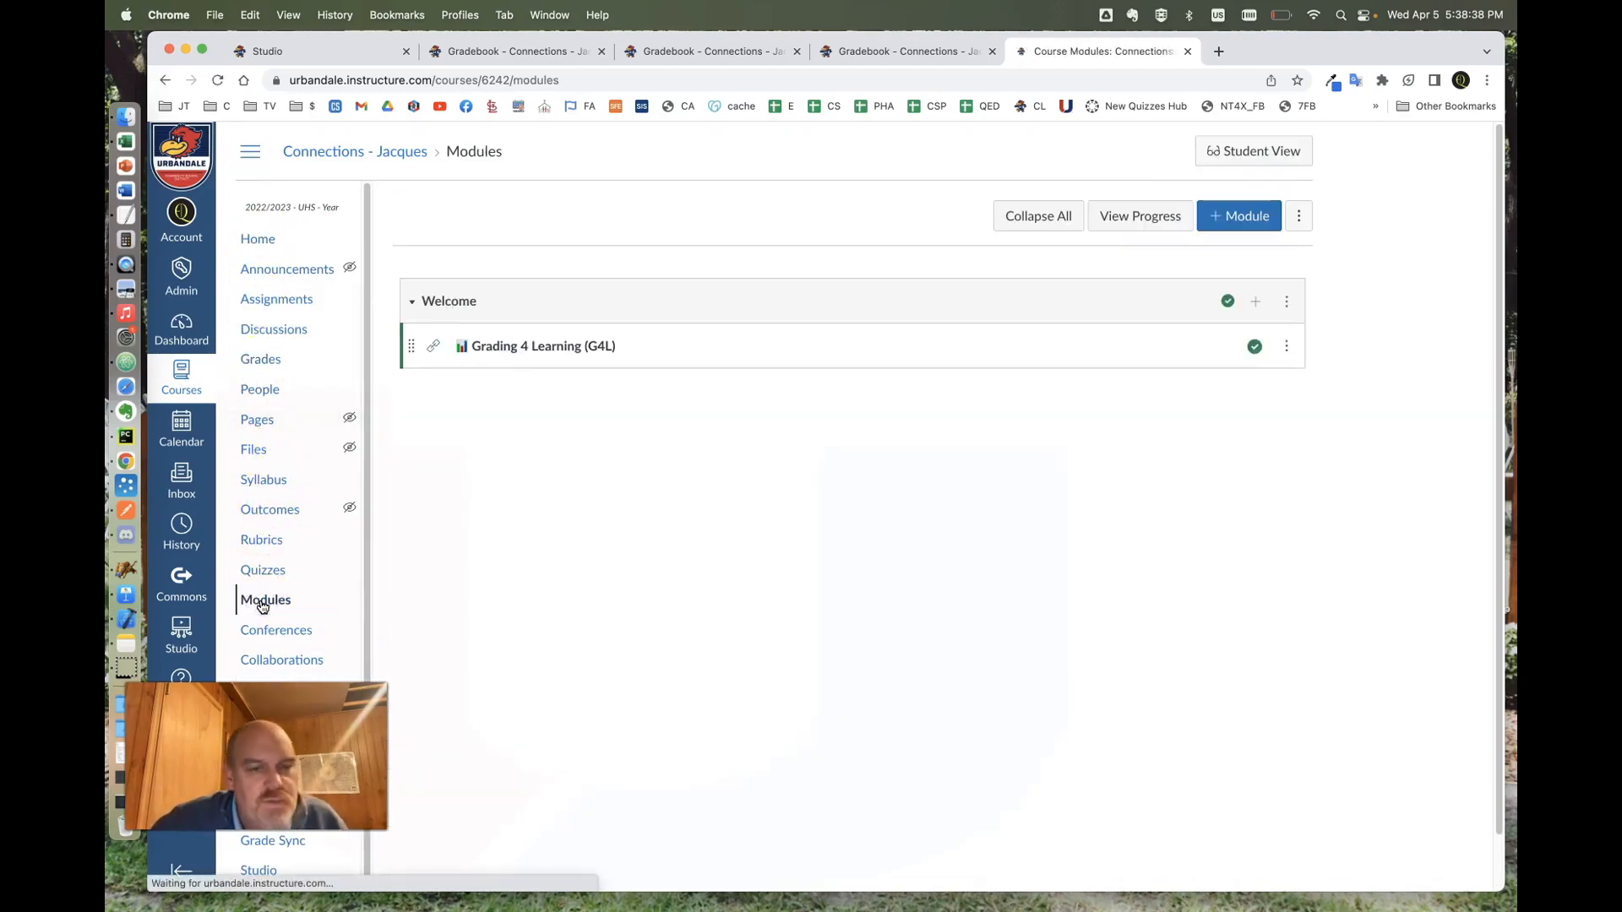
left_click(554, 347)
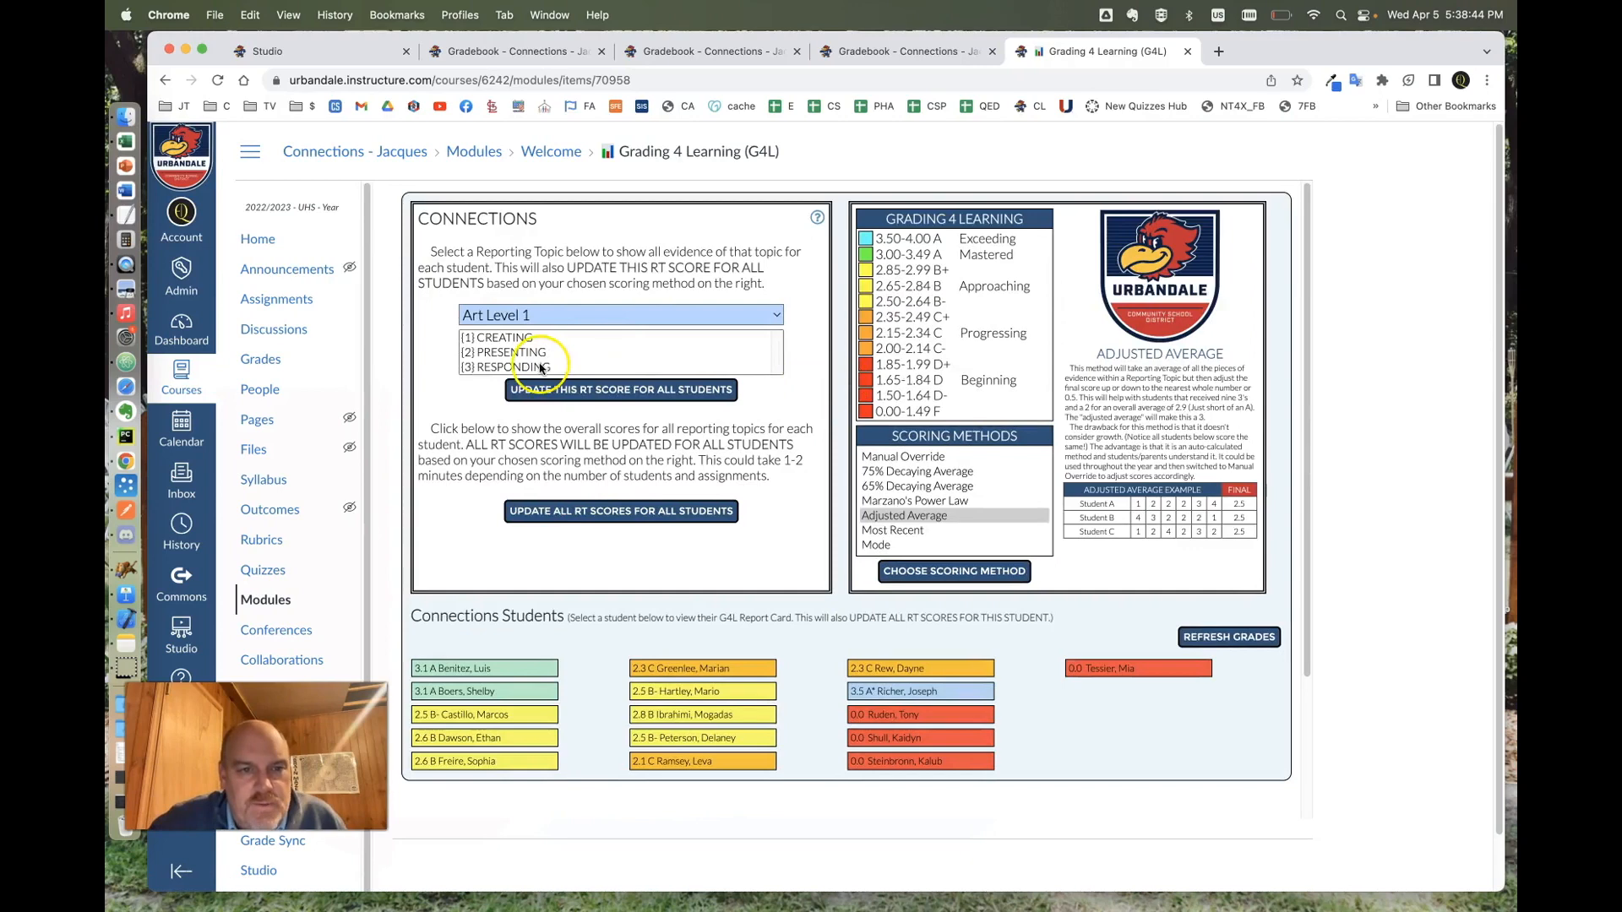
- Update the {1} Creating score for all students again and move the resulting report clear of the webcam area
left_click(505, 339)
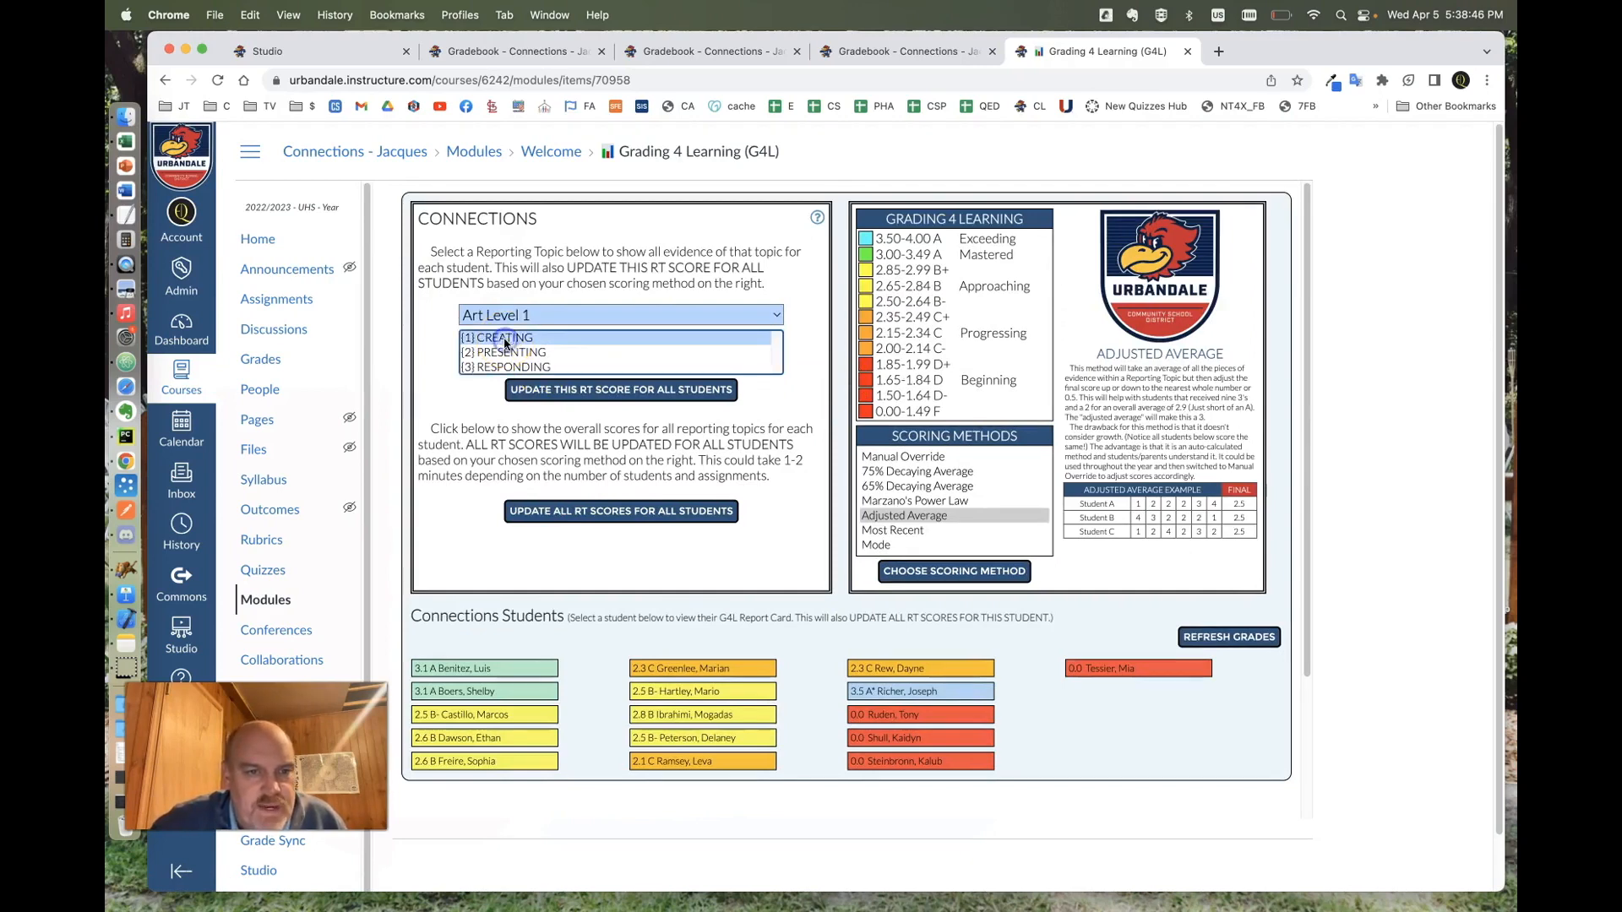
left_click(562, 392)
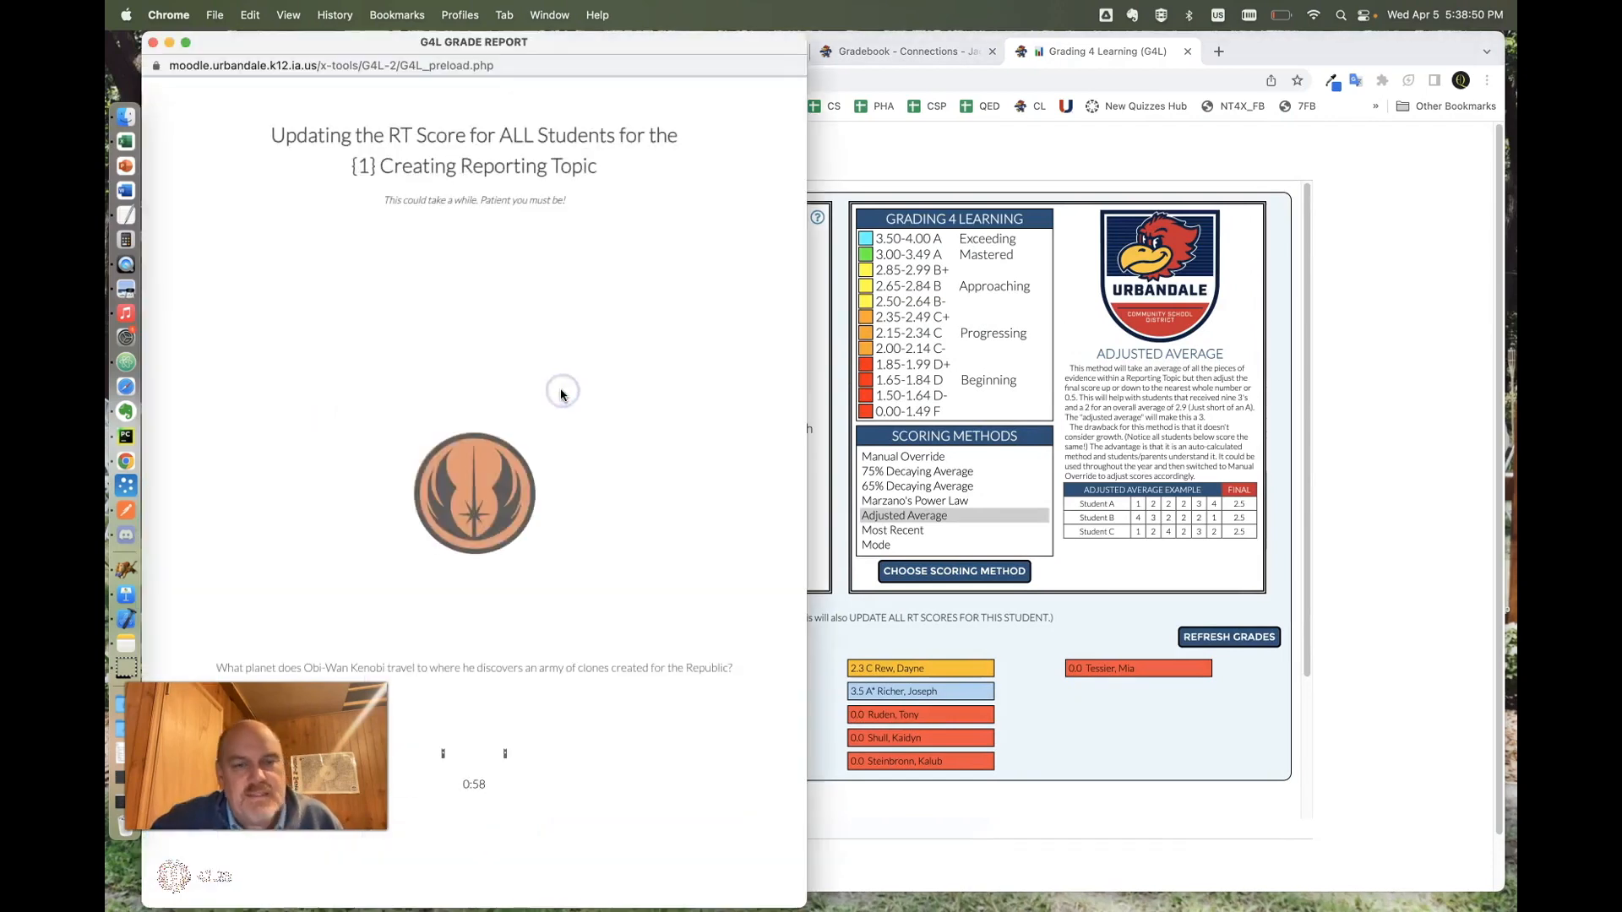
left_click_drag(622, 44, 916, 53)
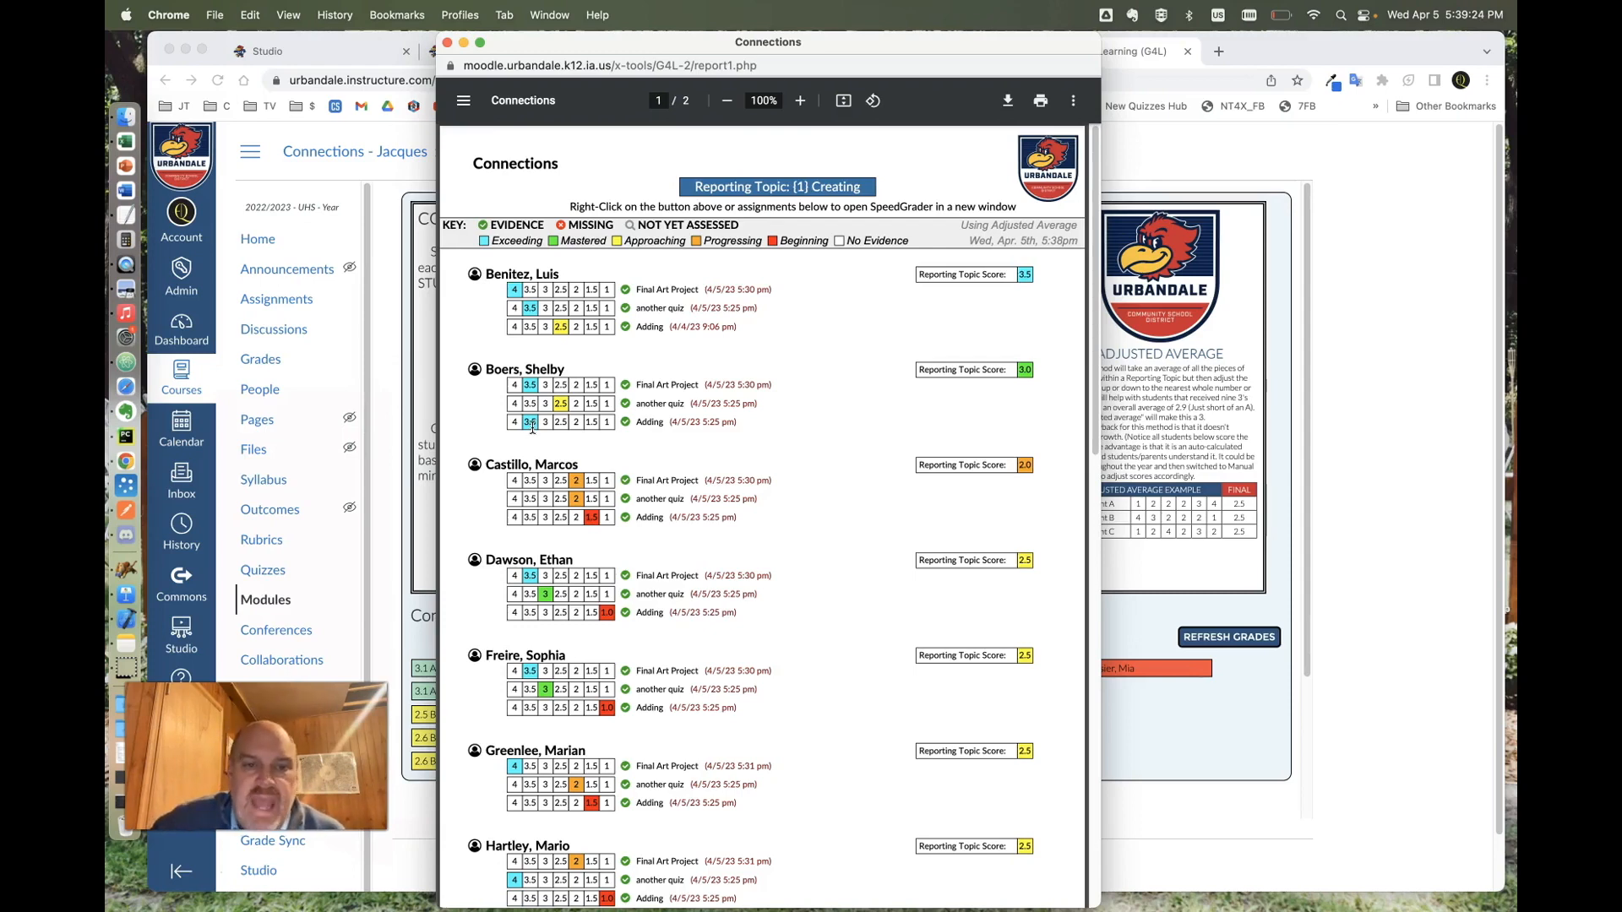
- Examine each student's evidence and reporting topic score throughout the {1} Creating report and close it
scroll(645, 385, "down", 3)
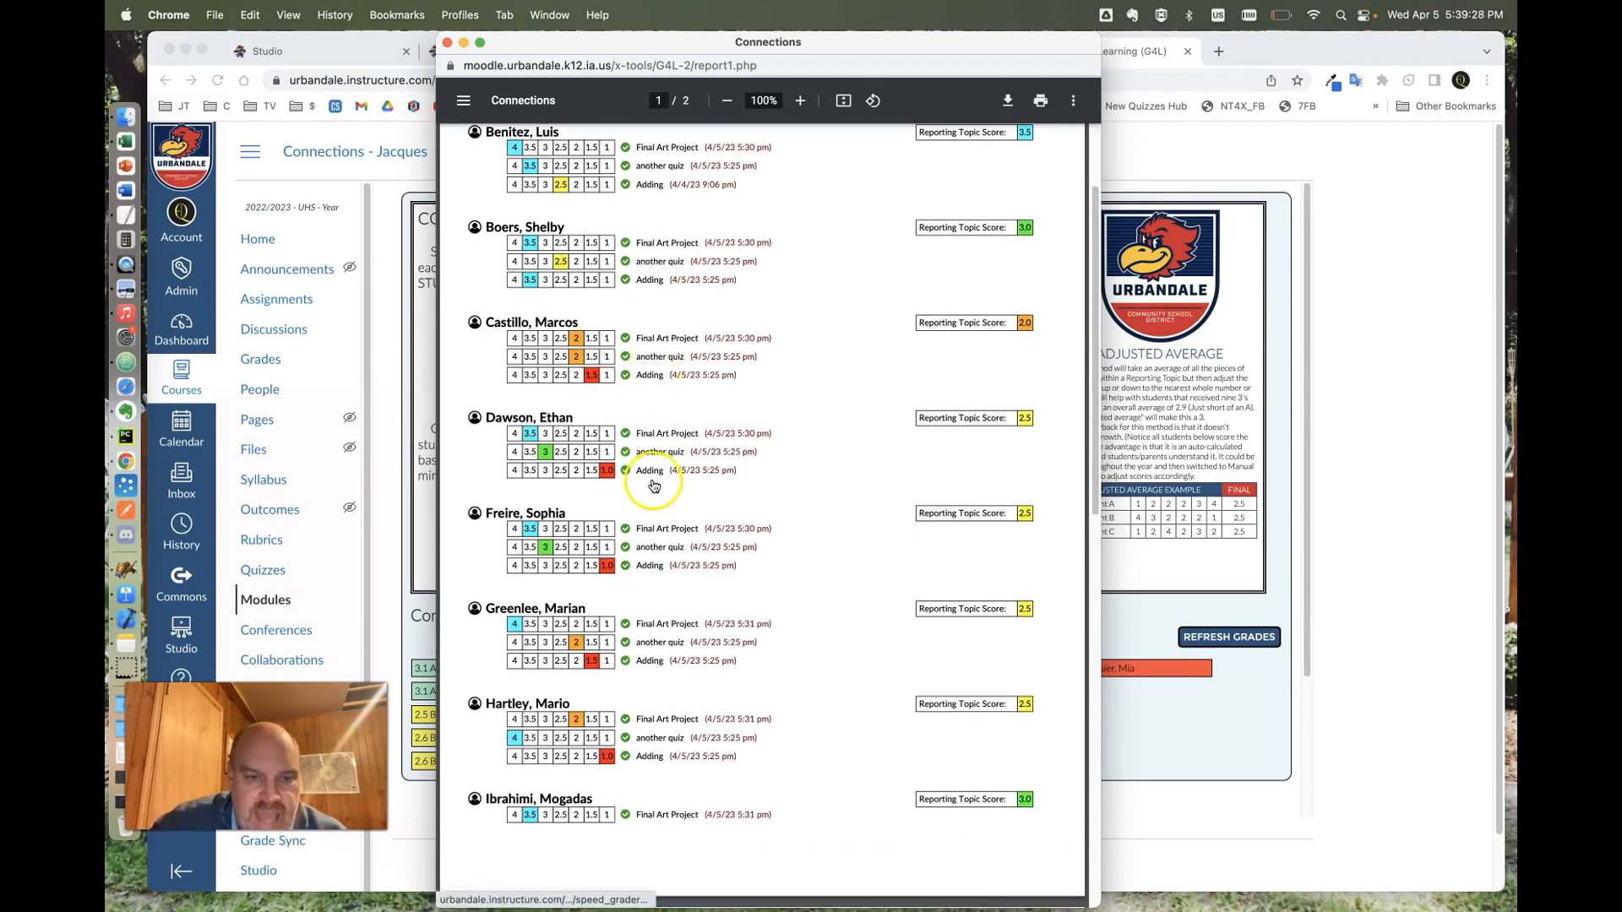
scroll(646, 574, "down", 3)
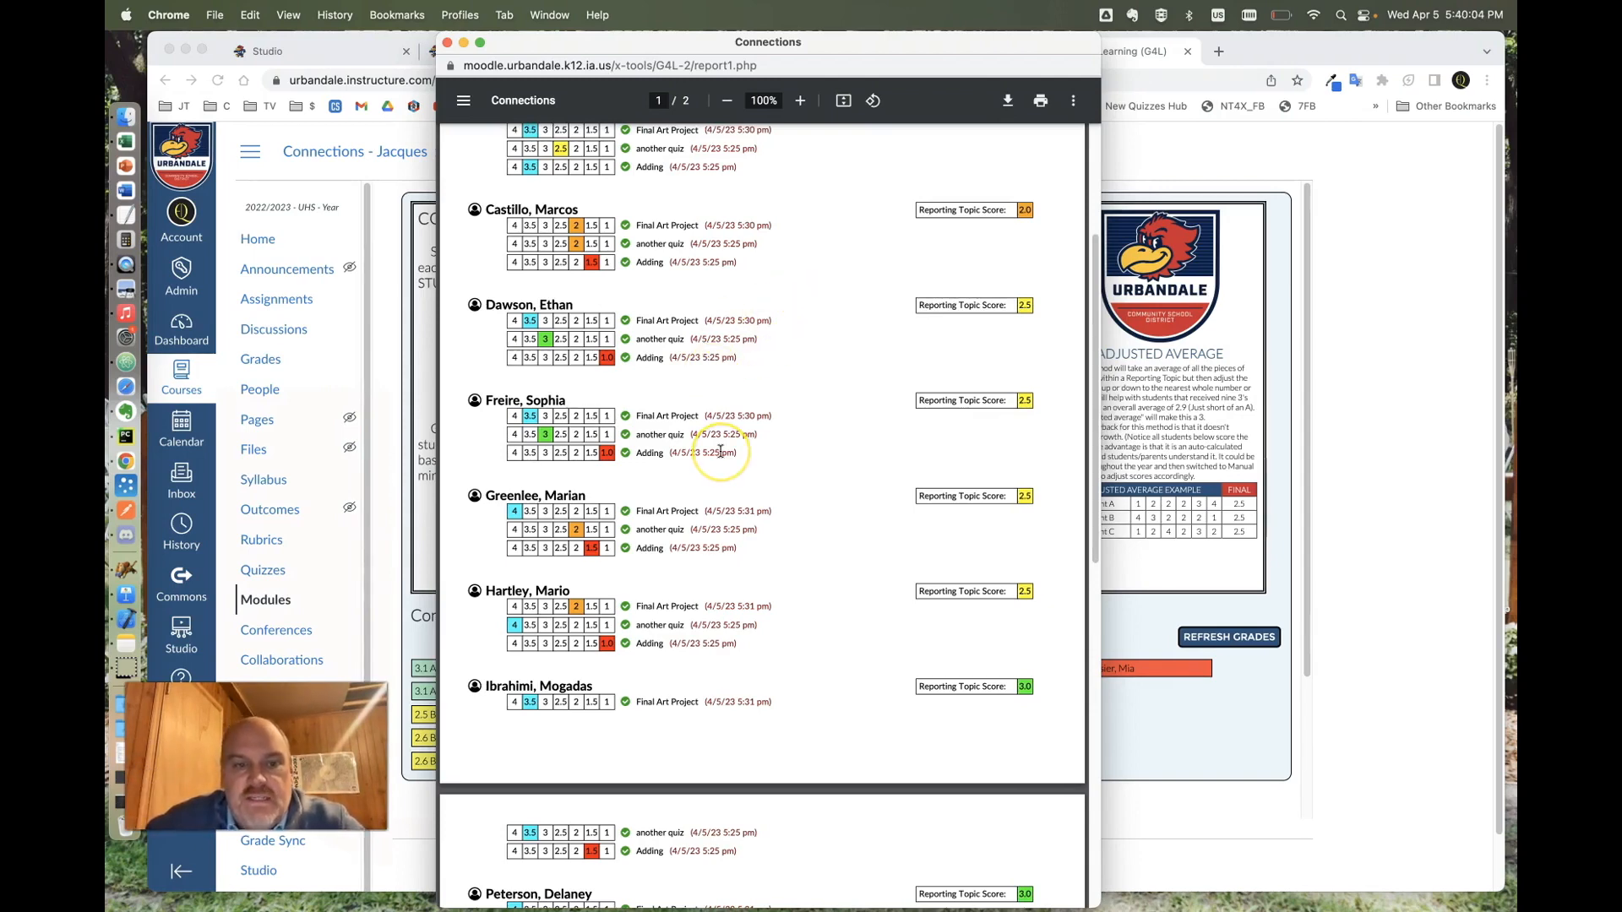
scroll(720, 452, "down", 2)
scroll(720, 452, "down", 4)
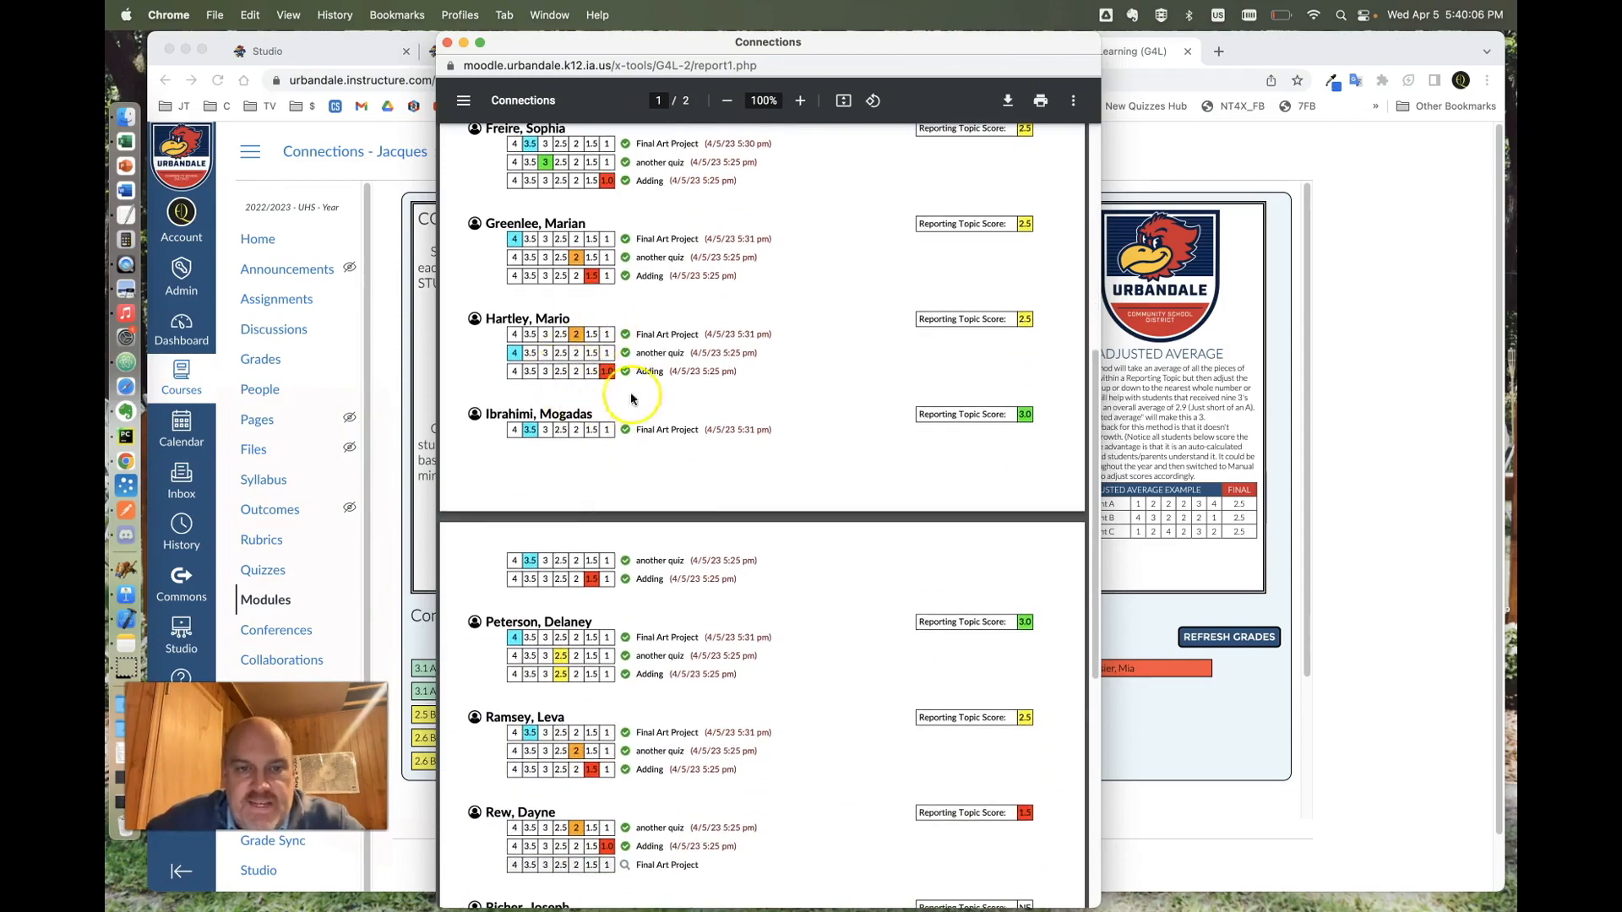
scroll(815, 437, "down", 10)
scroll(815, 439, "up", 20)
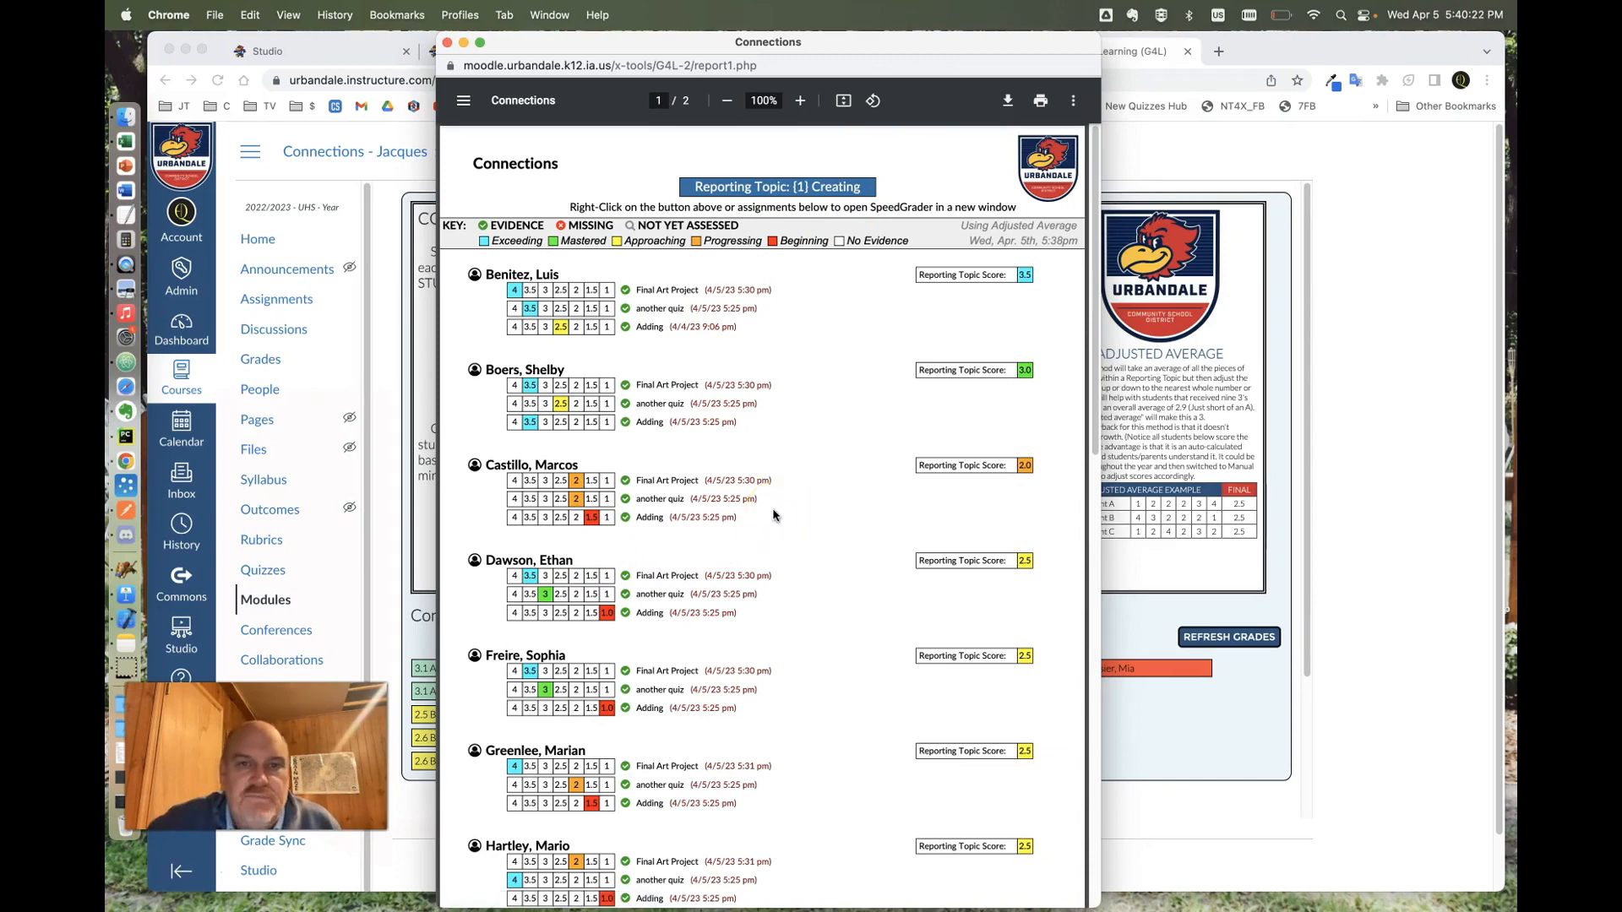
left_click(447, 43)
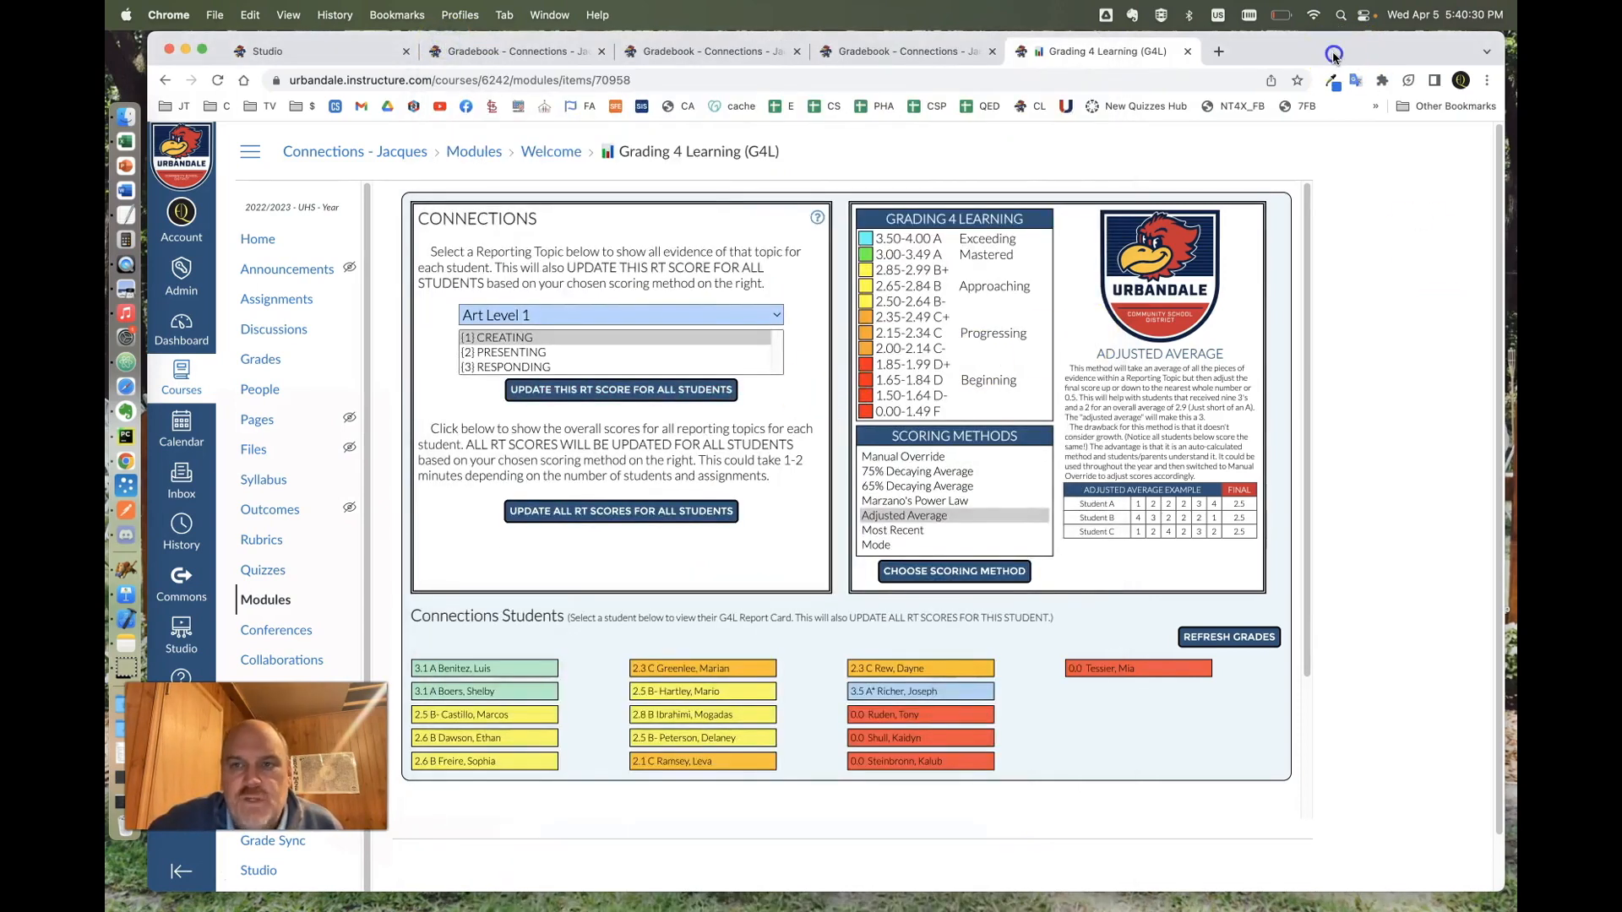
left_click_drag(1332, 51, 1362, 52)
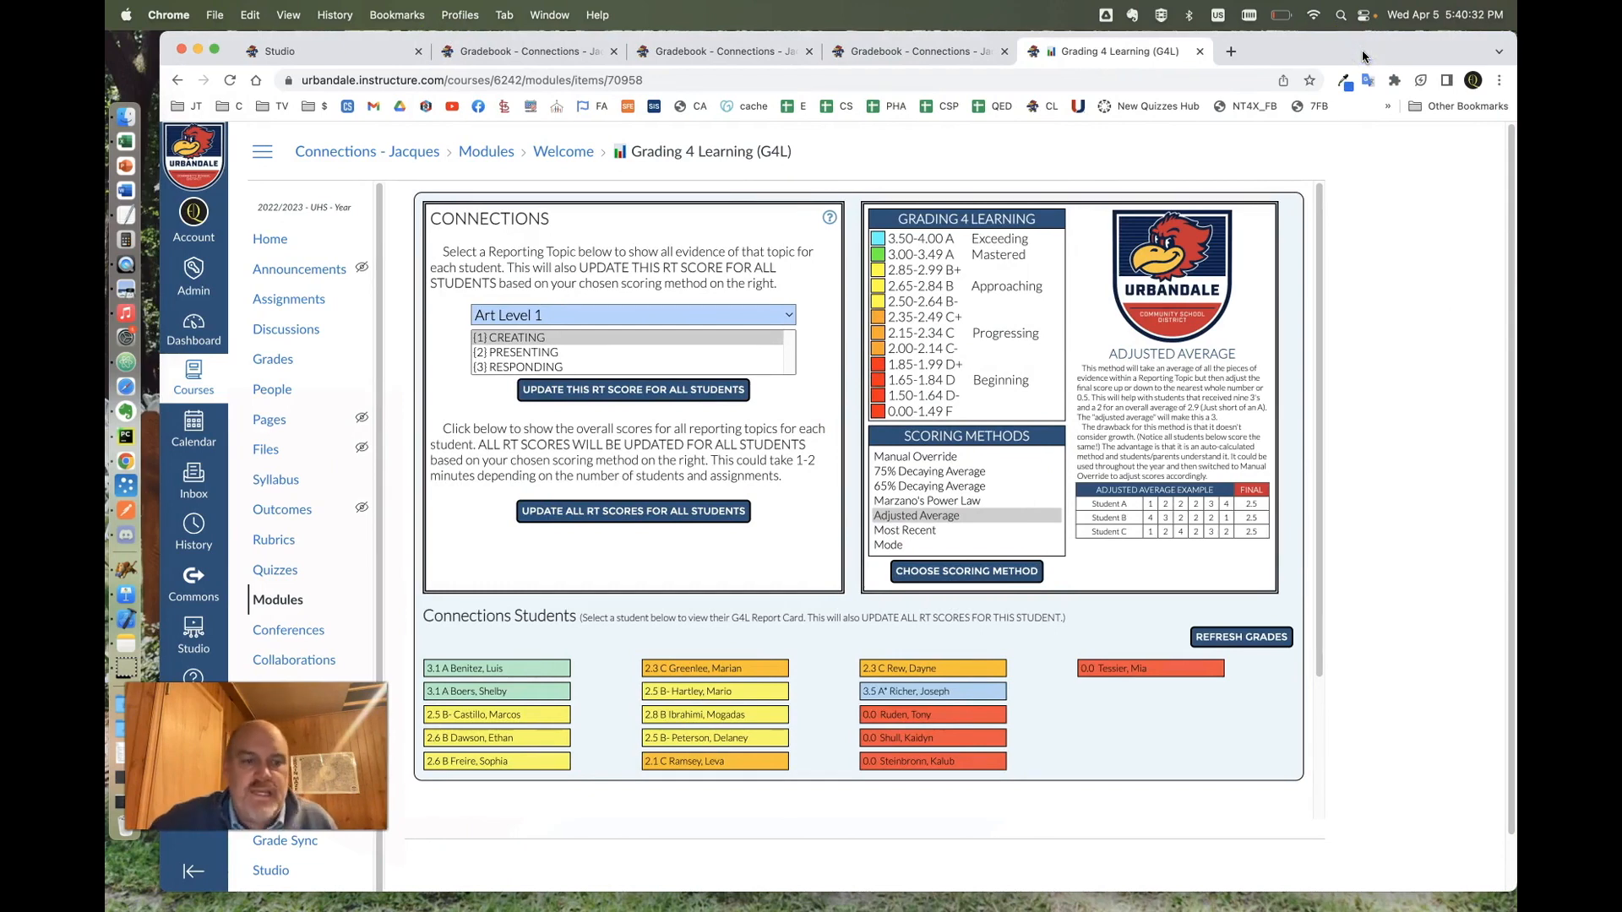